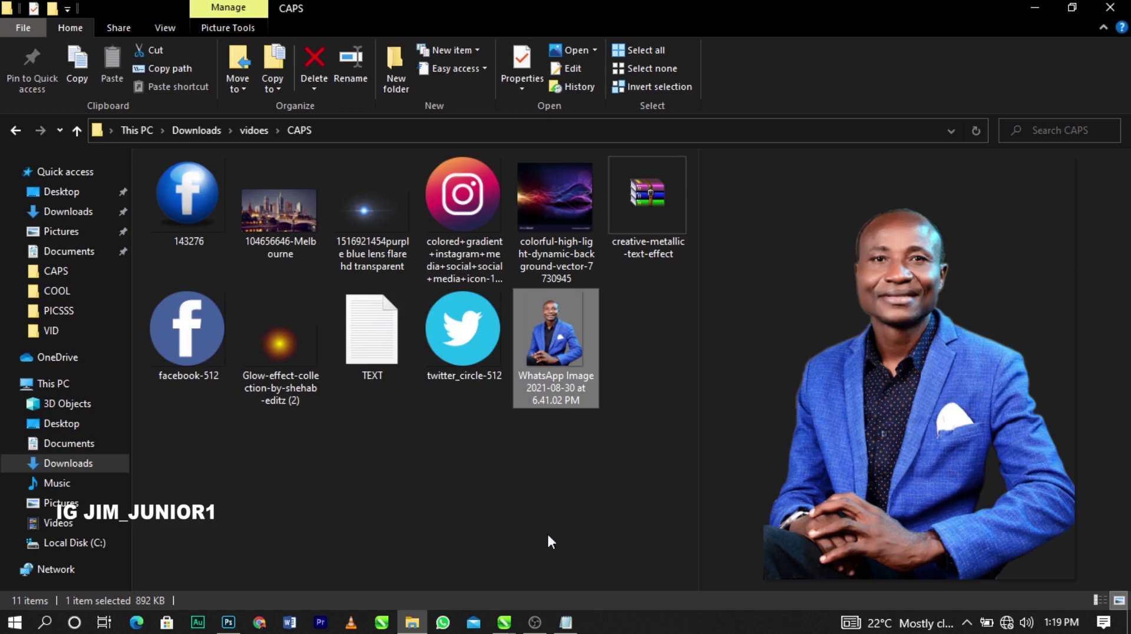
Switch to CorelDRAW, change the document units to inches and set the page size to 5 by 5 inches
left_click(503, 622)
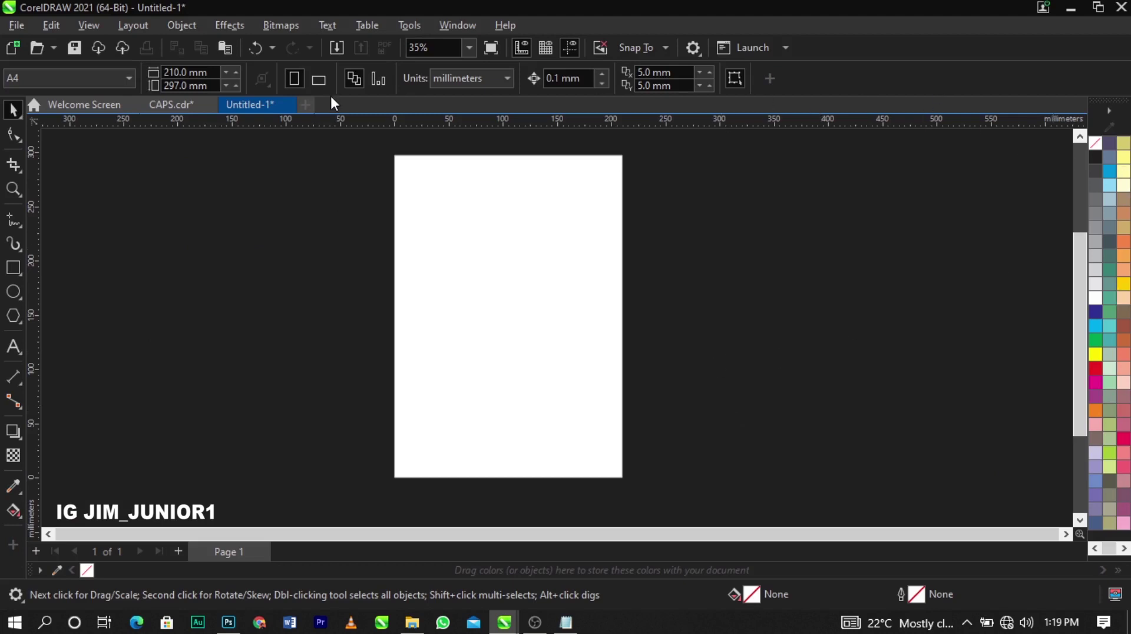
left_click(440, 76)
left_click(453, 100)
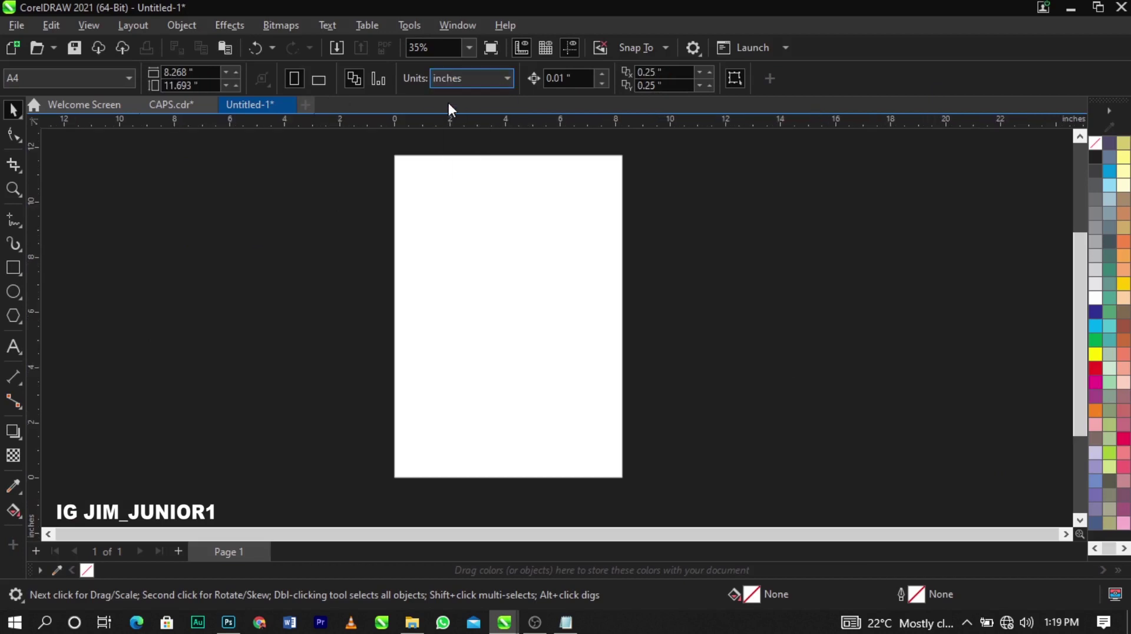
left_click(205, 71)
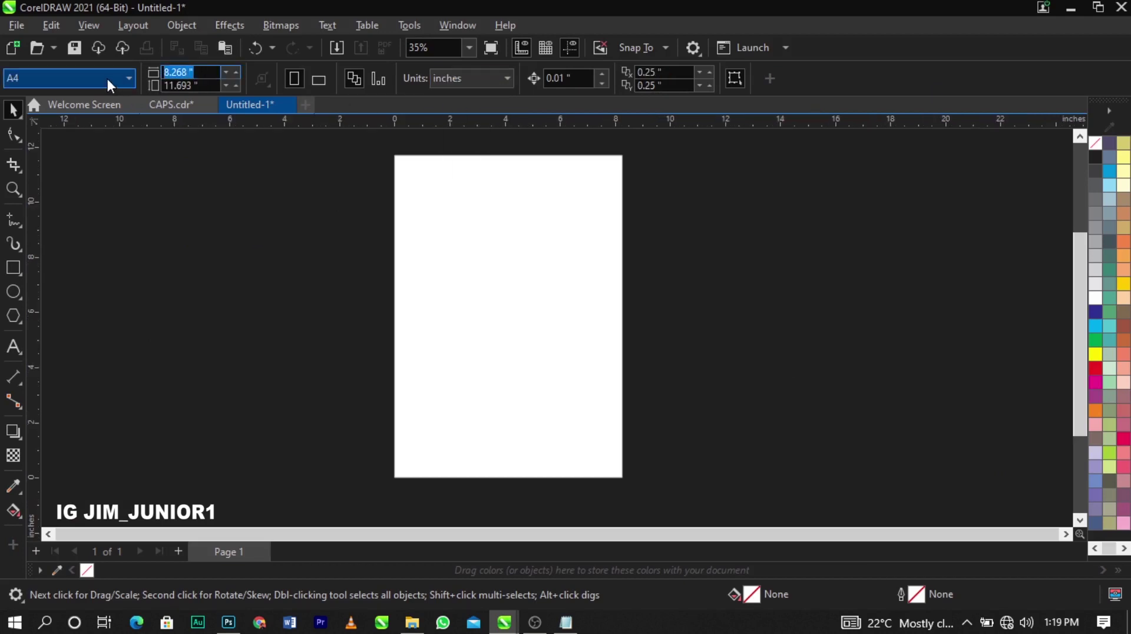
type("5")
key("Tab")
type("5")
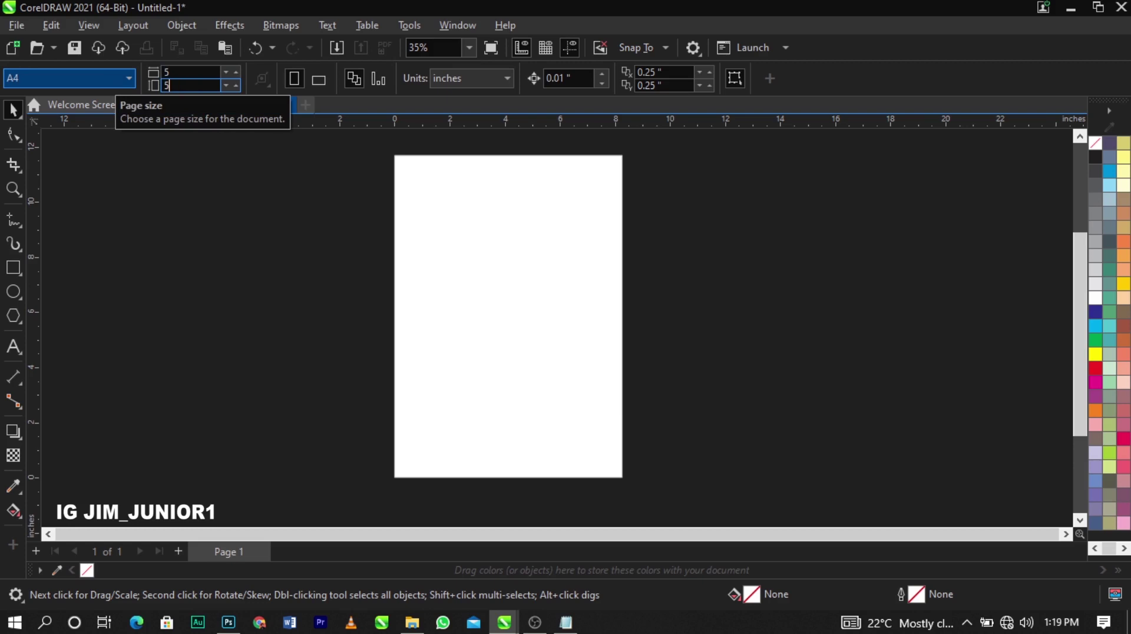
key("Return")
key("shift+F4")
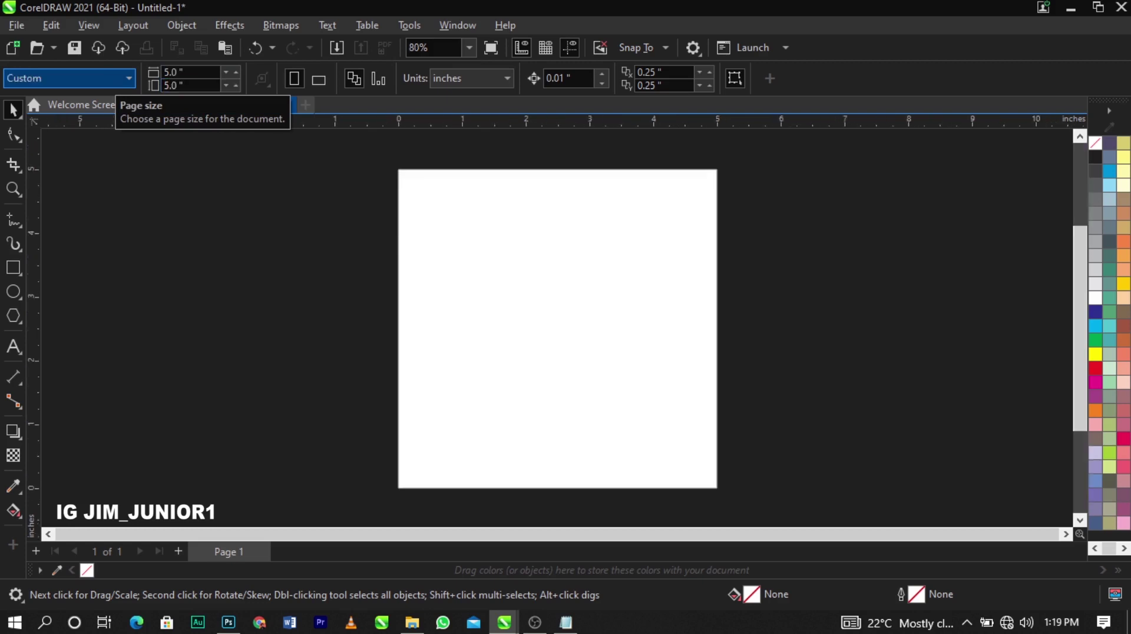
Draw a rectangle about 4.9 by 4.8 inches over the page and give it a black outline
left_click(11, 268)
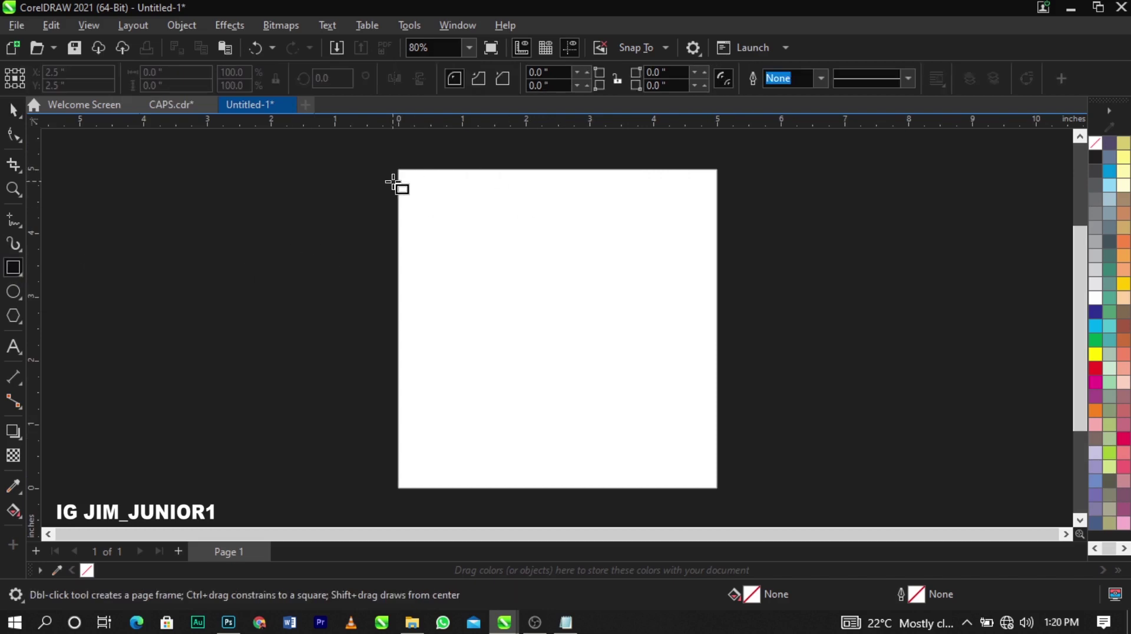
left_click_drag(403, 182, 720, 490)
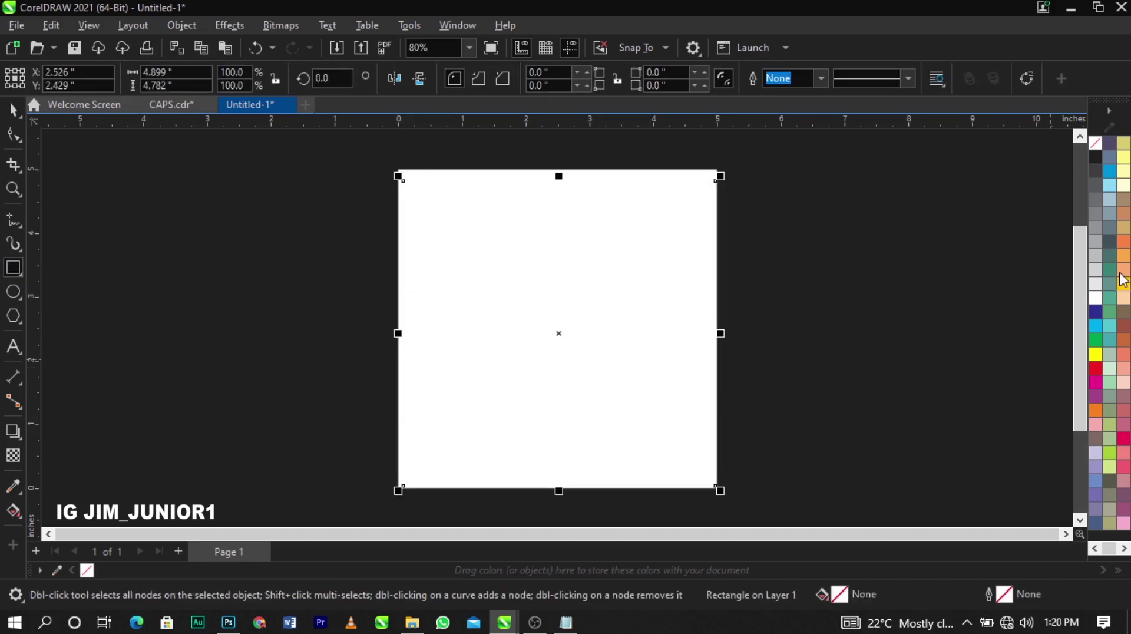
right_click(1095, 158)
left_click(1090, 169)
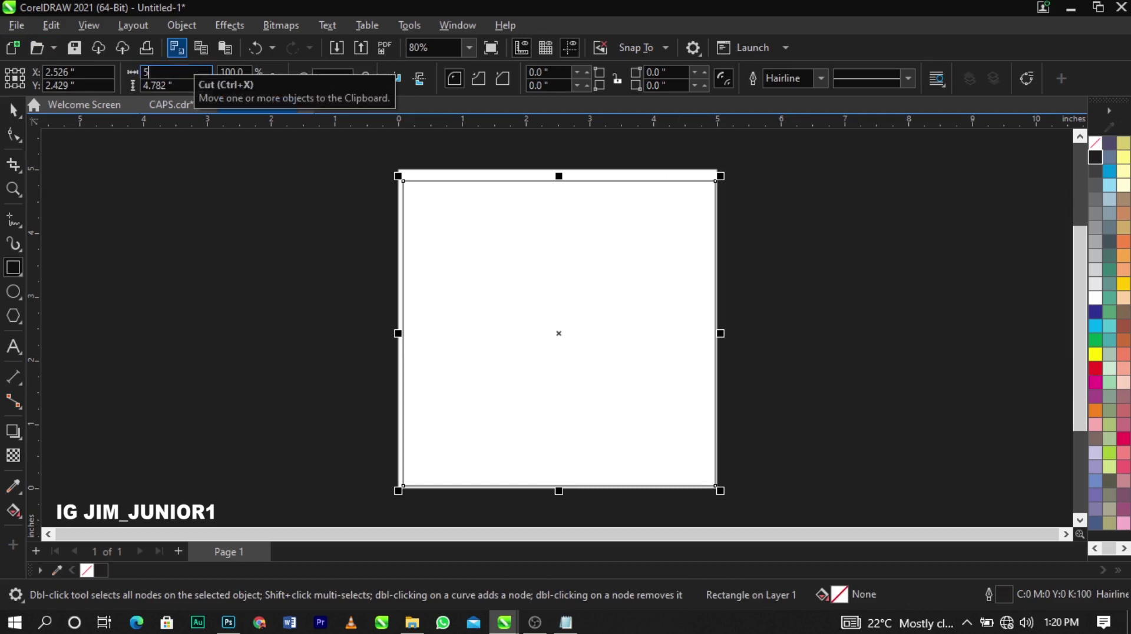
Resize the rectangle to 5 by 5 inches and centre it on the page
type("5")
key("Tab")
type("5")
key("Return")
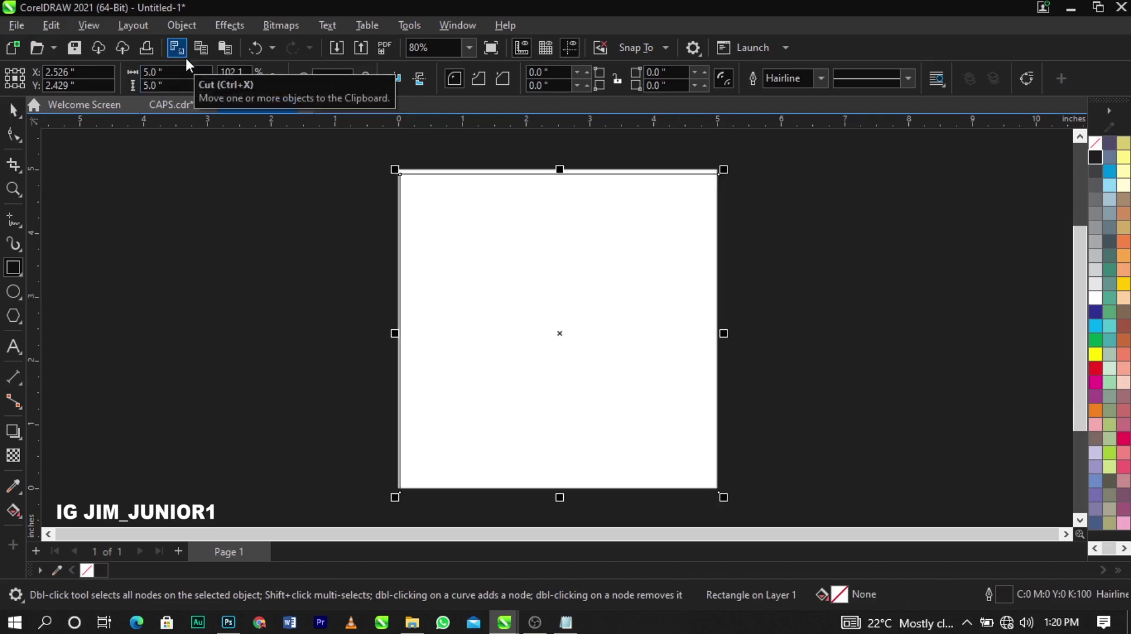
key("p")
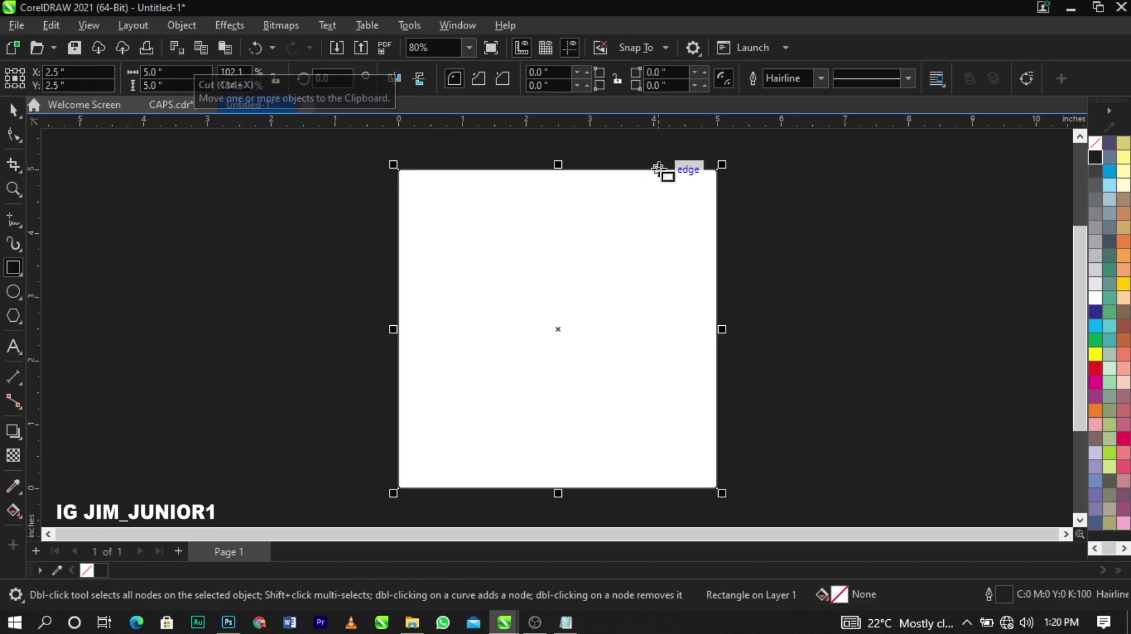
Remove the outline from the page-sized rectangle and deselect it
right_click(1095, 146)
left_click(1065, 157)
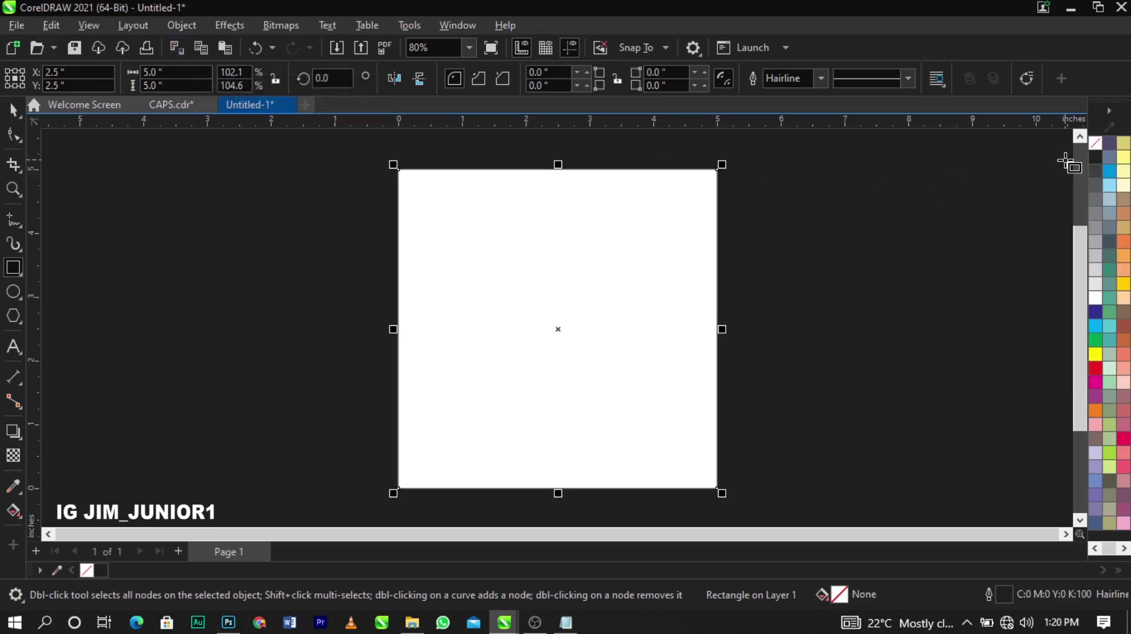
left_click(854, 302)
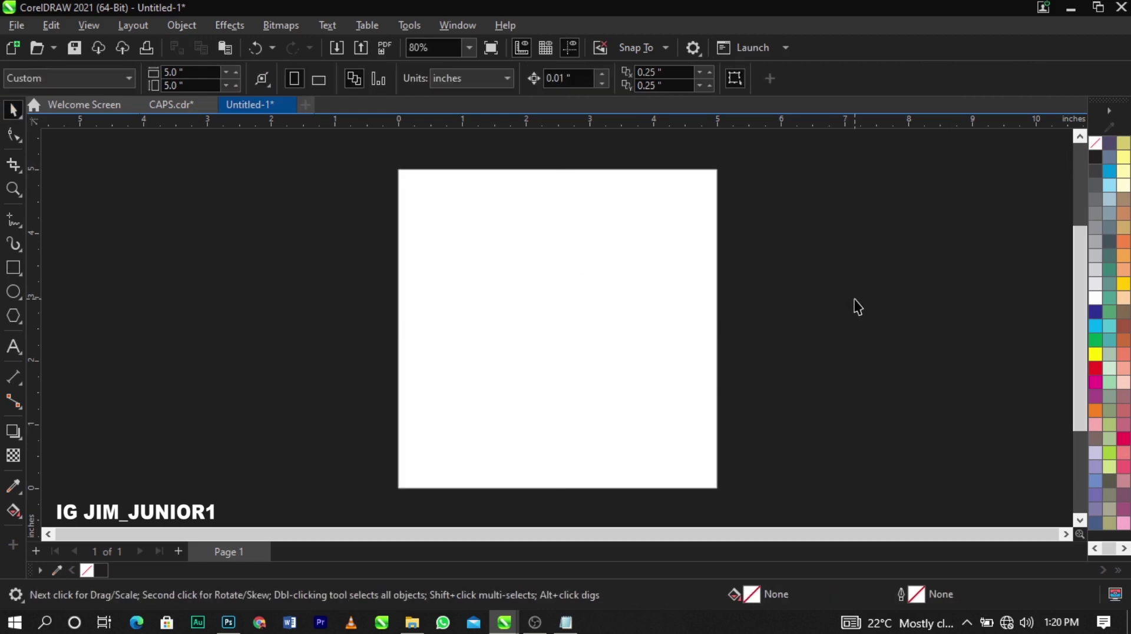
Start an import and browse the files in the CAPS folder
right_click(855, 302)
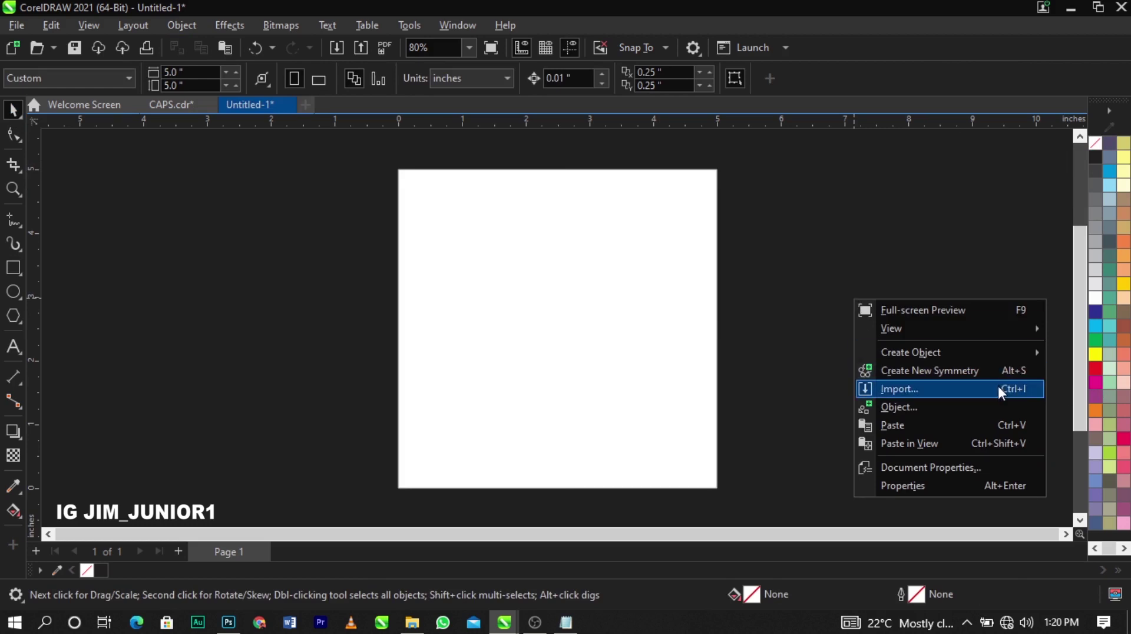
mouse_move(908, 328)
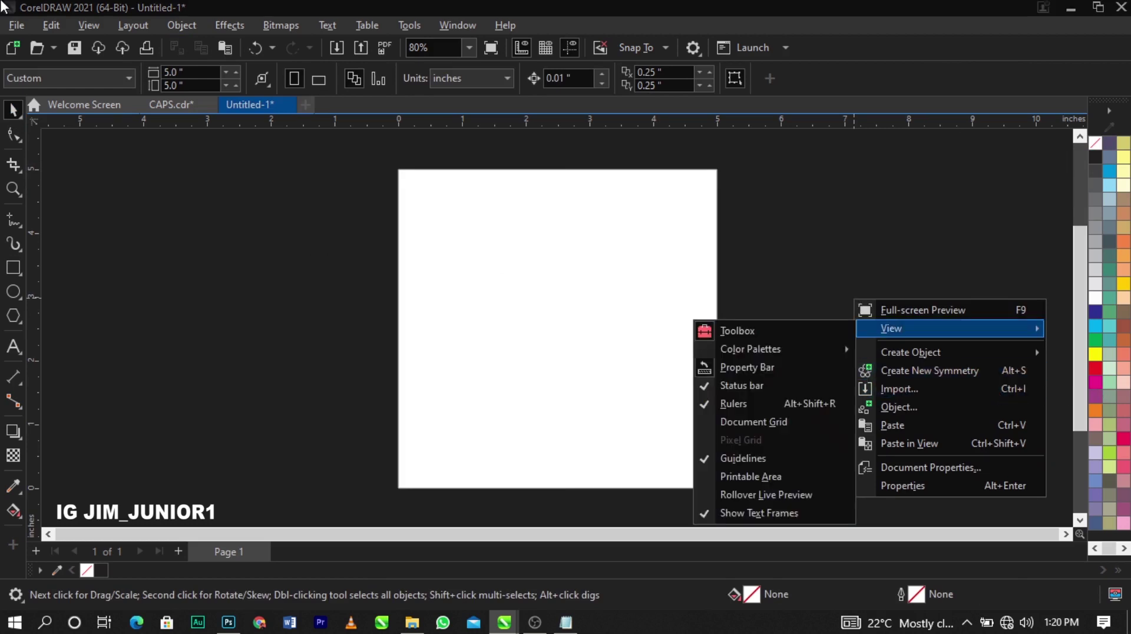
left_click(16, 34)
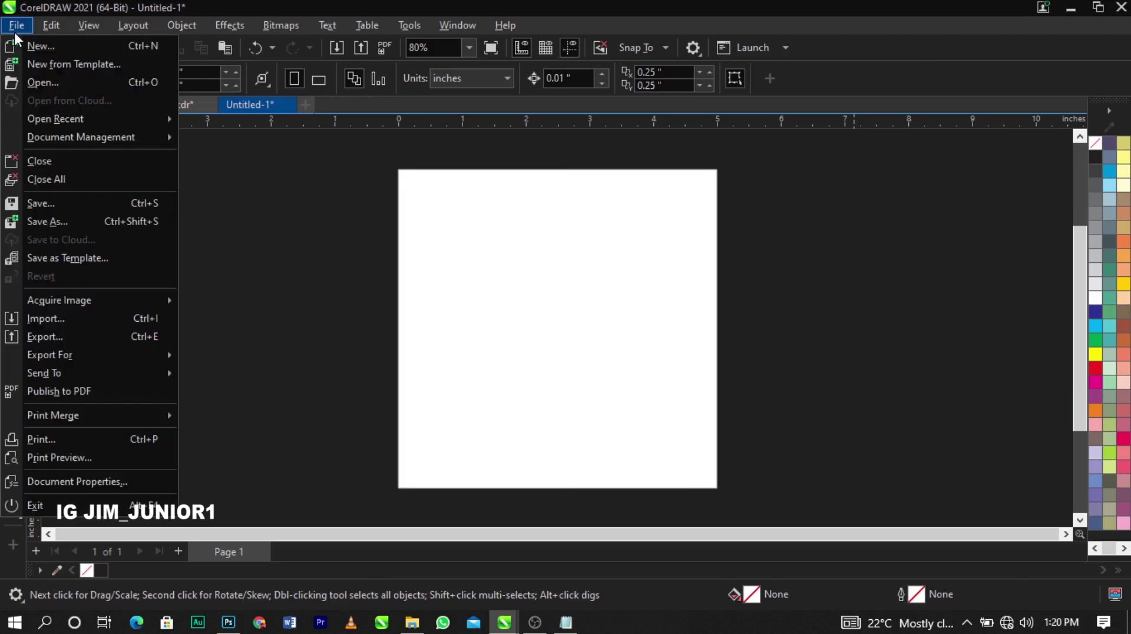
left_click(75, 320)
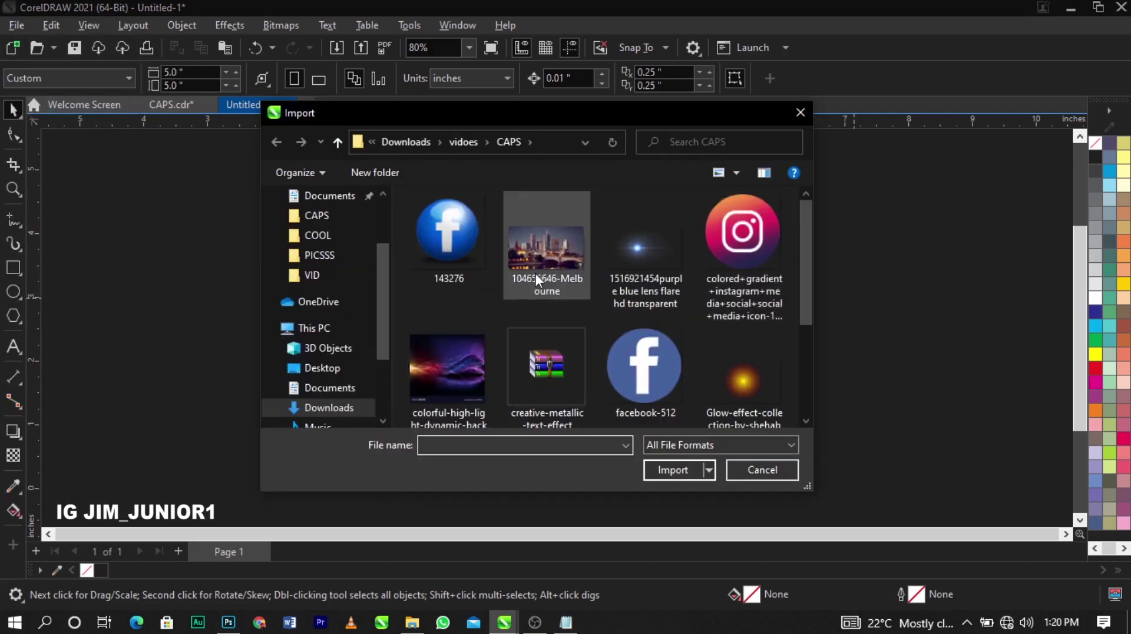
scroll(538, 277, "down", 2)
left_click_drag(522, 112, 554, 111)
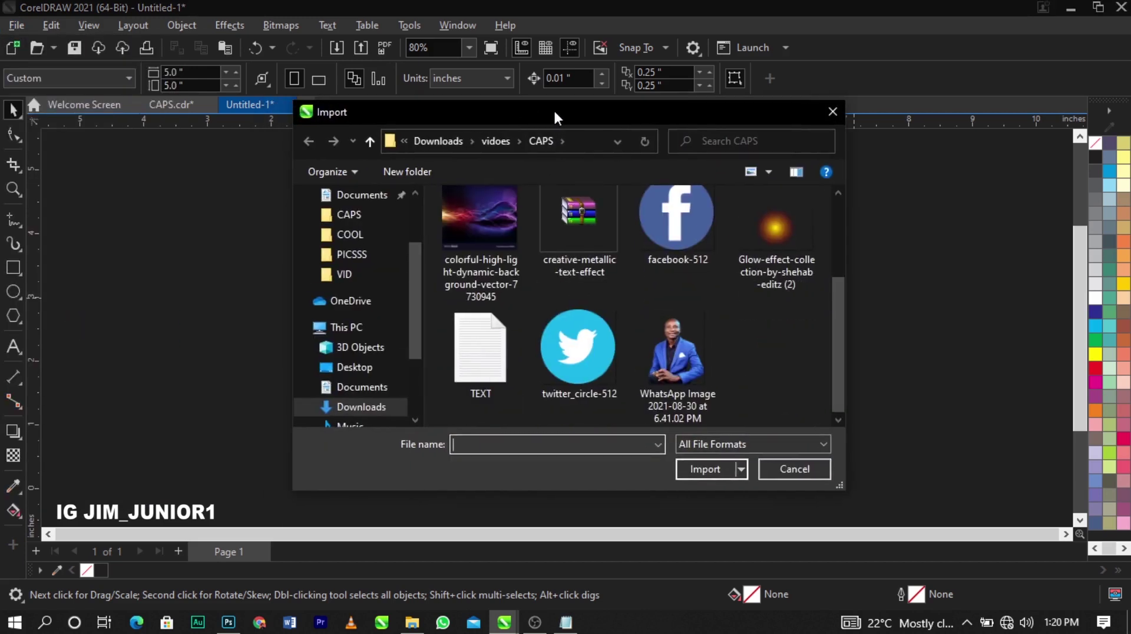
scroll(365, 365, "up", 5)
scroll(404, 355, "down", 3)
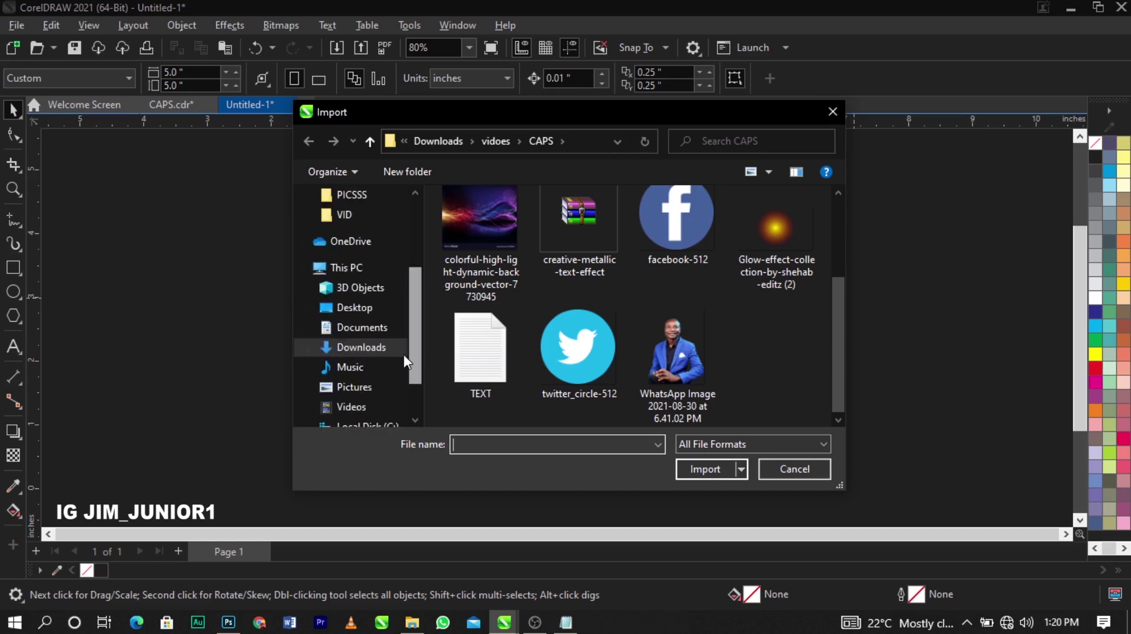
scroll(377, 295, "up", 3)
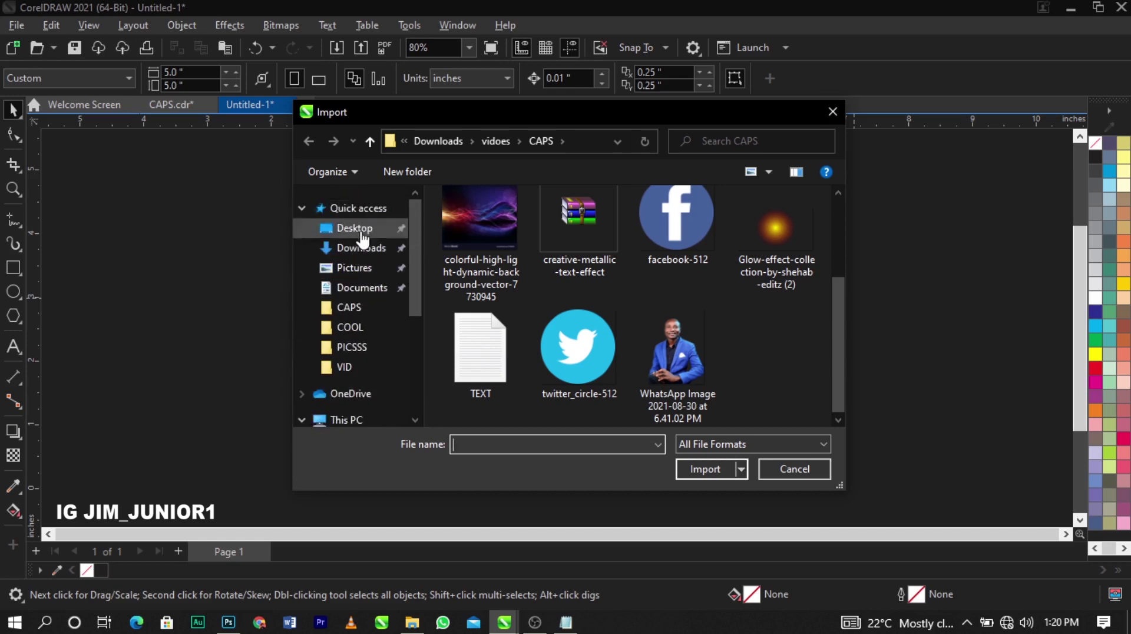
Import the portrait, Twitter, Instagram, both Facebook icons, light background, glow, lens flare and Melbourne images together
left_click(678, 365)
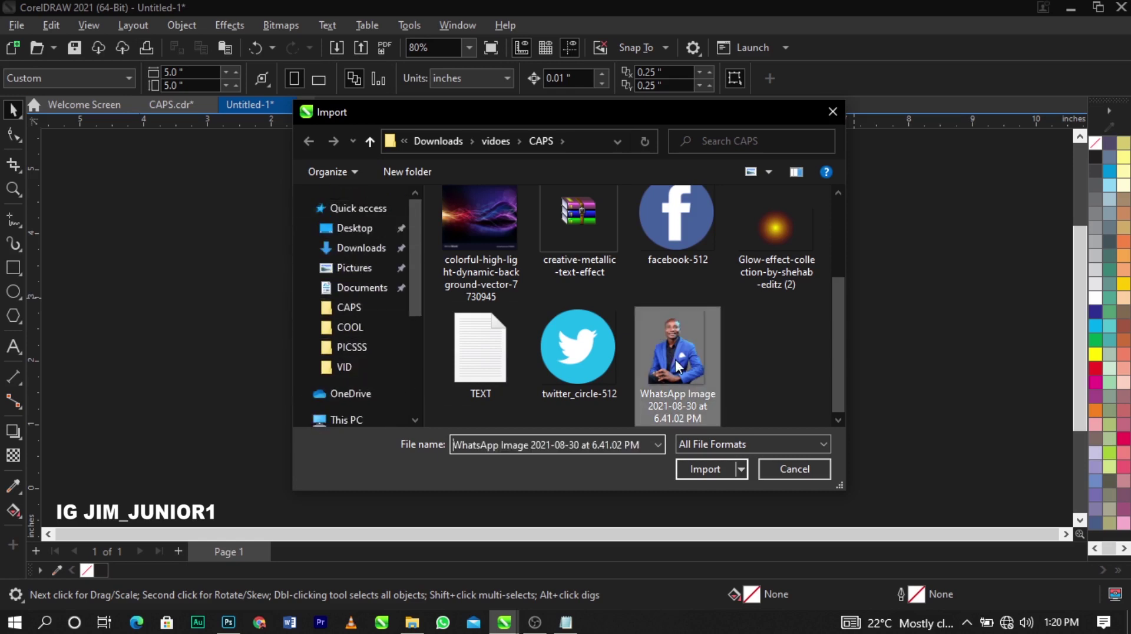
left_click(578, 362, "ctrl")
left_click(489, 252, "ctrl")
left_click(695, 235, "ctrl")
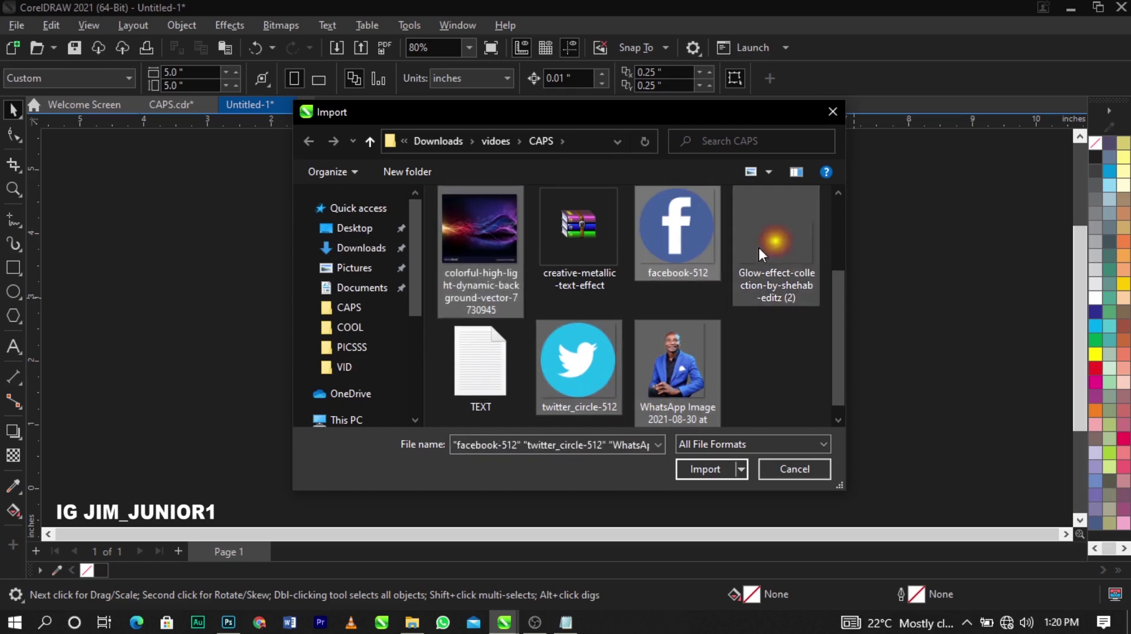
left_click(770, 269, "ctrl")
scroll(667, 316, "up", 2)
left_click(757, 256, "ctrl")
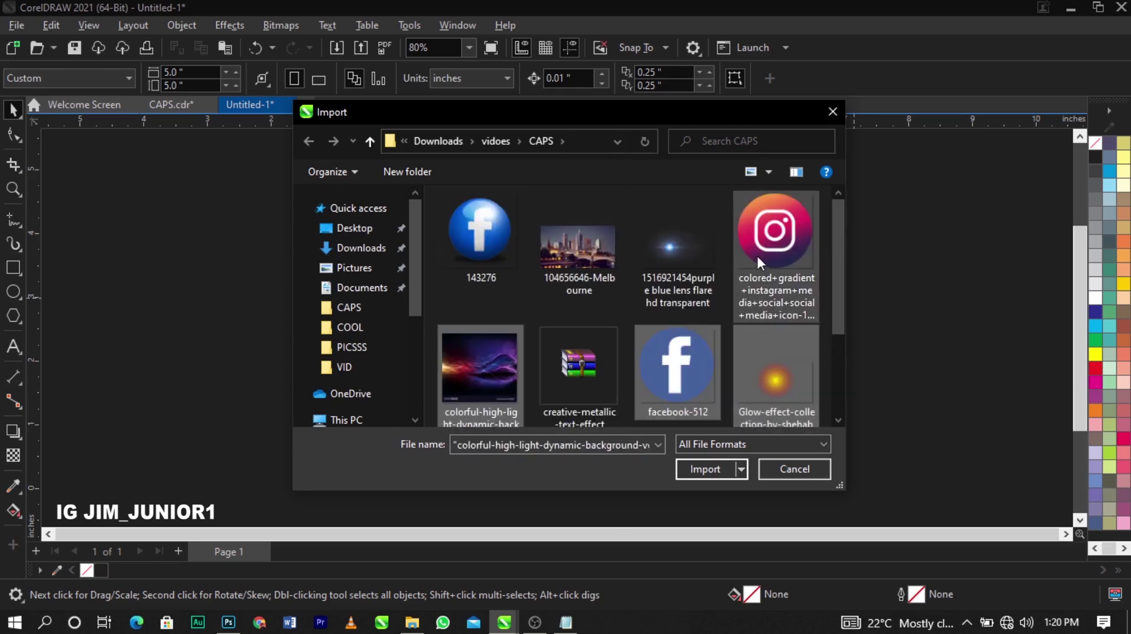
left_click(672, 257, "ctrl")
left_click(591, 262, "ctrl")
left_click(500, 247, "ctrl")
scroll(619, 297, "down", 2)
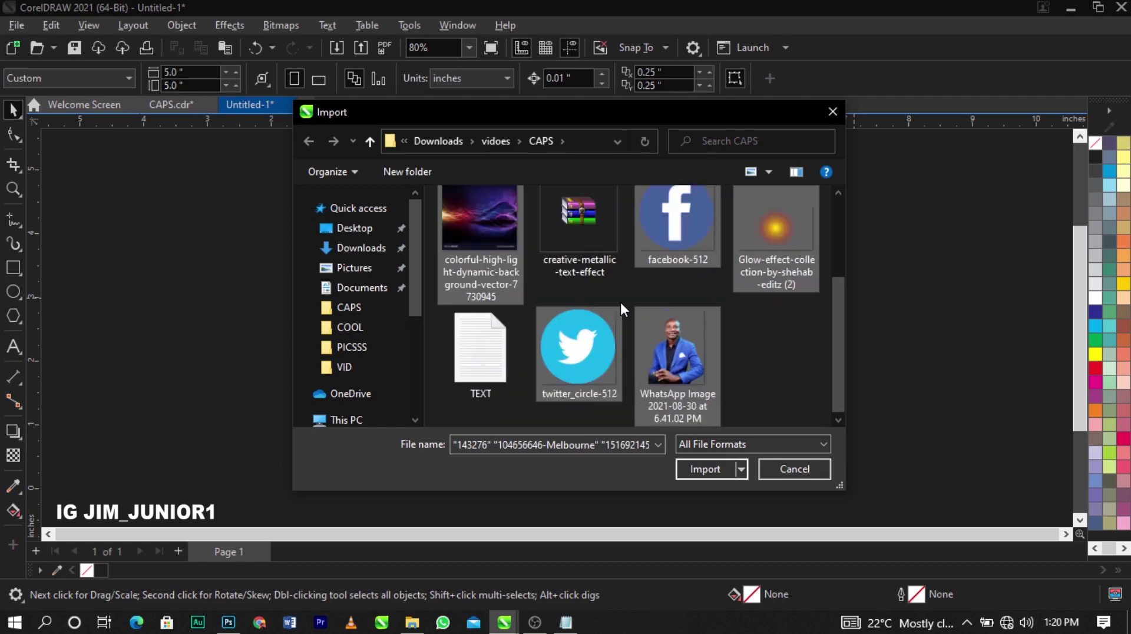
left_click(716, 469)
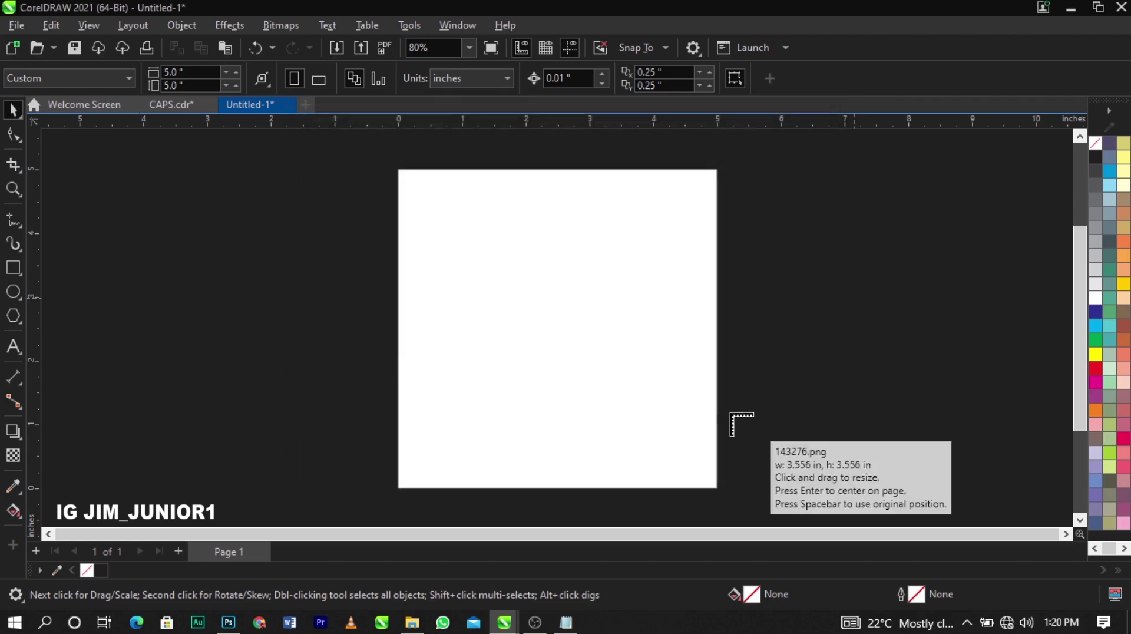
Place all nine imported images at reduced size on the empty canvas to the left of the page
left_click_drag(169, 210, 312, 357)
left_click_drag(159, 340, 307, 423)
left_click_drag(134, 269, 208, 330)
left_click_drag(116, 217, 238, 339)
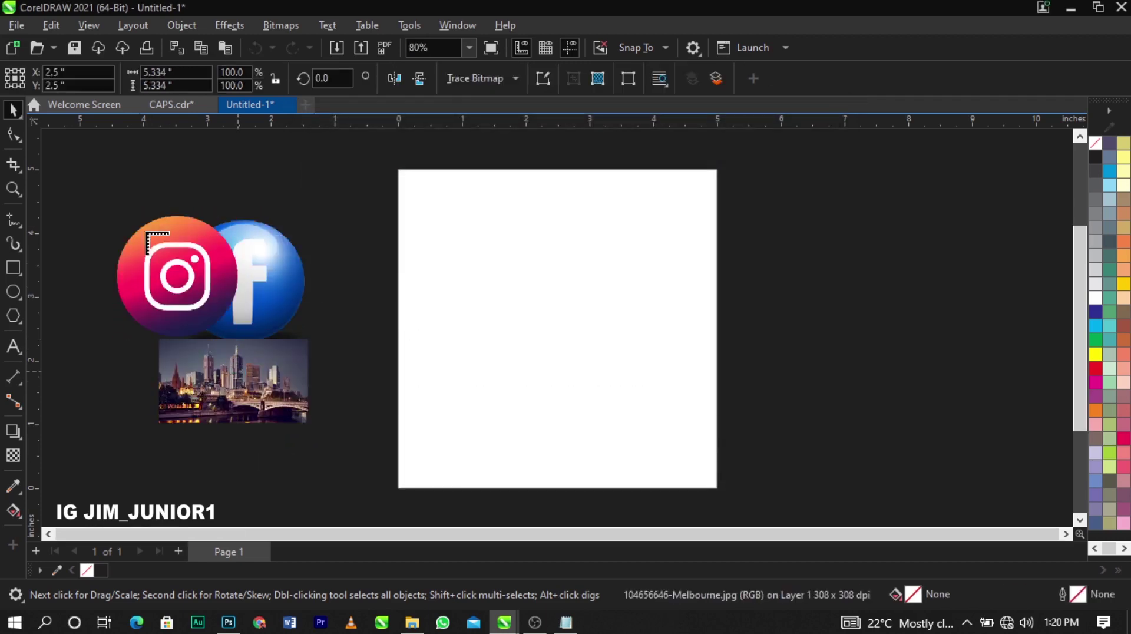
left_click_drag(129, 191, 278, 330)
left_click_drag(161, 238, 268, 345)
left_click_drag(125, 291, 193, 349)
left_click_drag(98, 383, 171, 456)
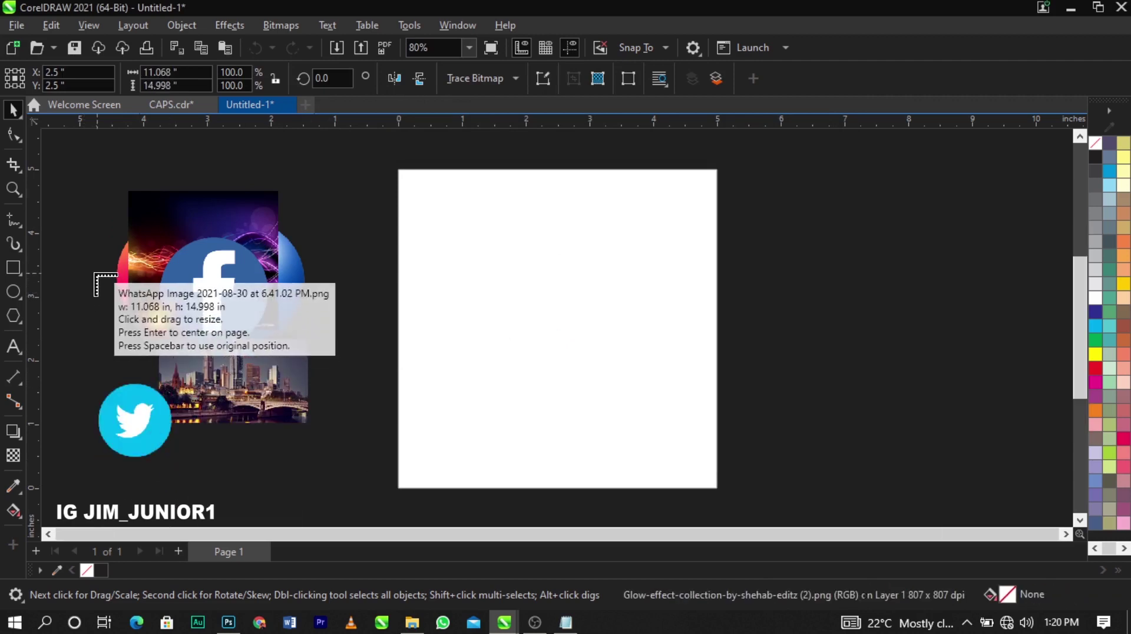
left_click_drag(95, 272, 159, 359)
Move the portrait to the right of the page and scale it to about 2.26 by 3.07 inches
left_click_drag(153, 305, 865, 274)
left_click_drag(946, 219, 913, 278)
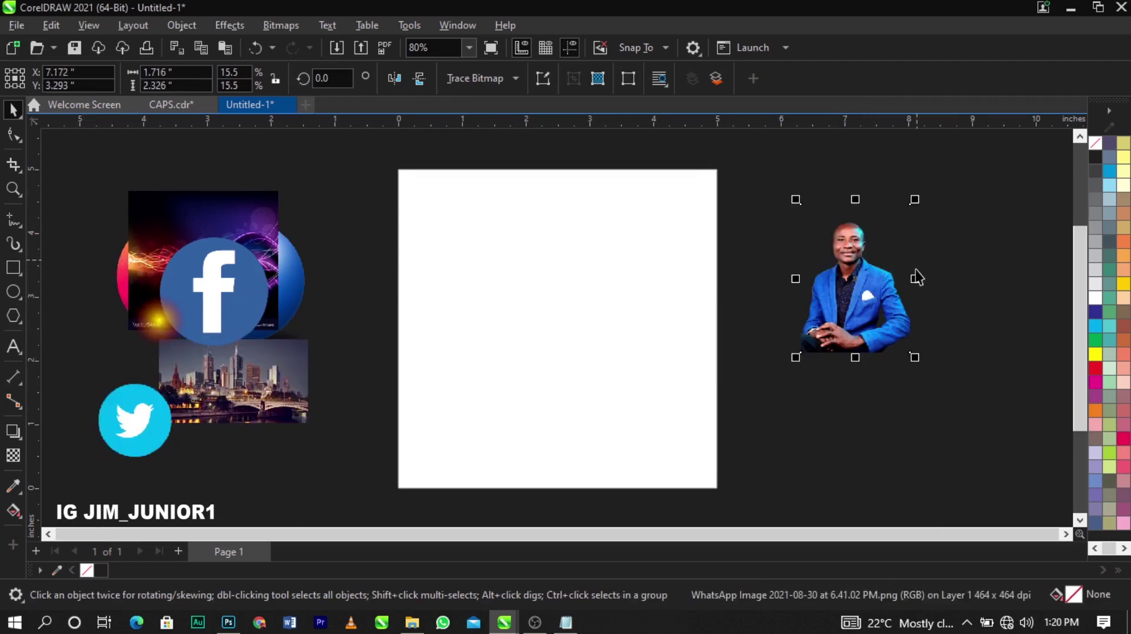
left_click(968, 315)
left_click(896, 318)
left_click_drag(796, 357, 768, 405)
left_click(937, 379)
Spread out the overlapping images by moving the flat Facebook icon left and the colorful light background up
left_click_drag(221, 295, 101, 235)
left_click(217, 268)
left_click(372, 276)
left_click_drag(247, 252, 282, 188)
left_click_drag(281, 189, 291, 180)
left_click(352, 291)
left_click(414, 321)
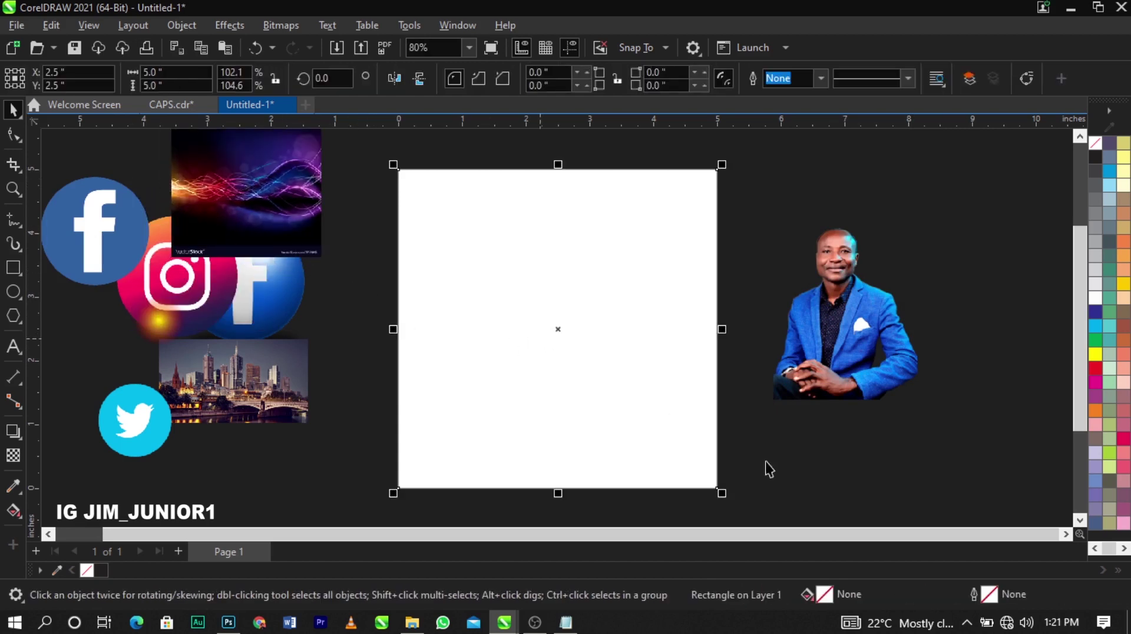
Check the flyer text in the Notepad file TEXT and move the portrait slightly higher beside the page
left_click(831, 465)
left_click(946, 343)
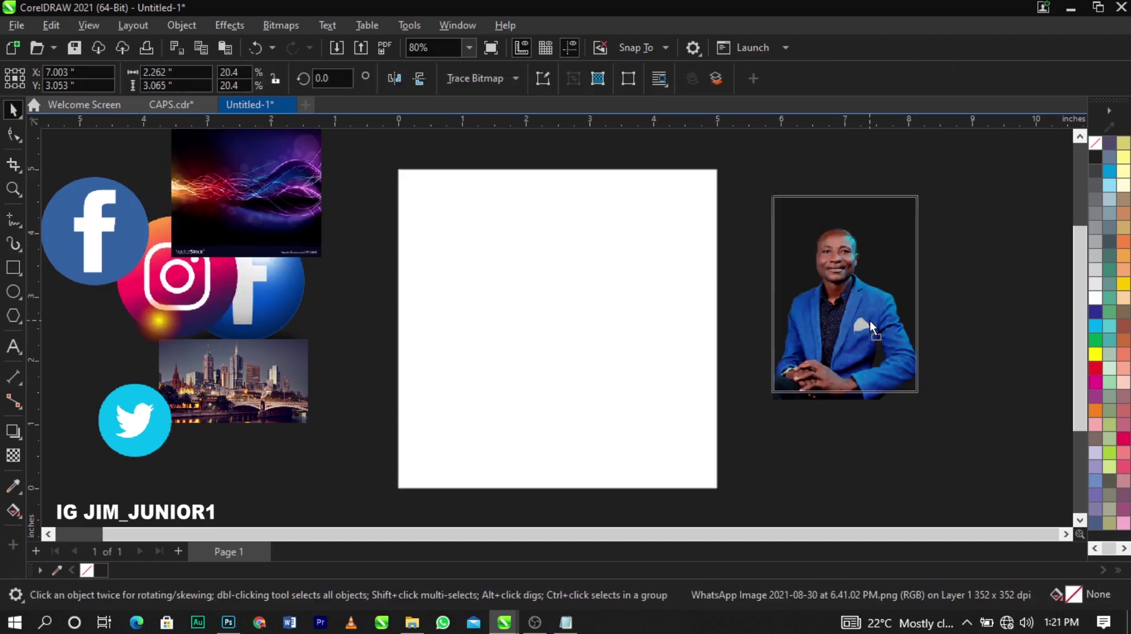
left_click(565, 622)
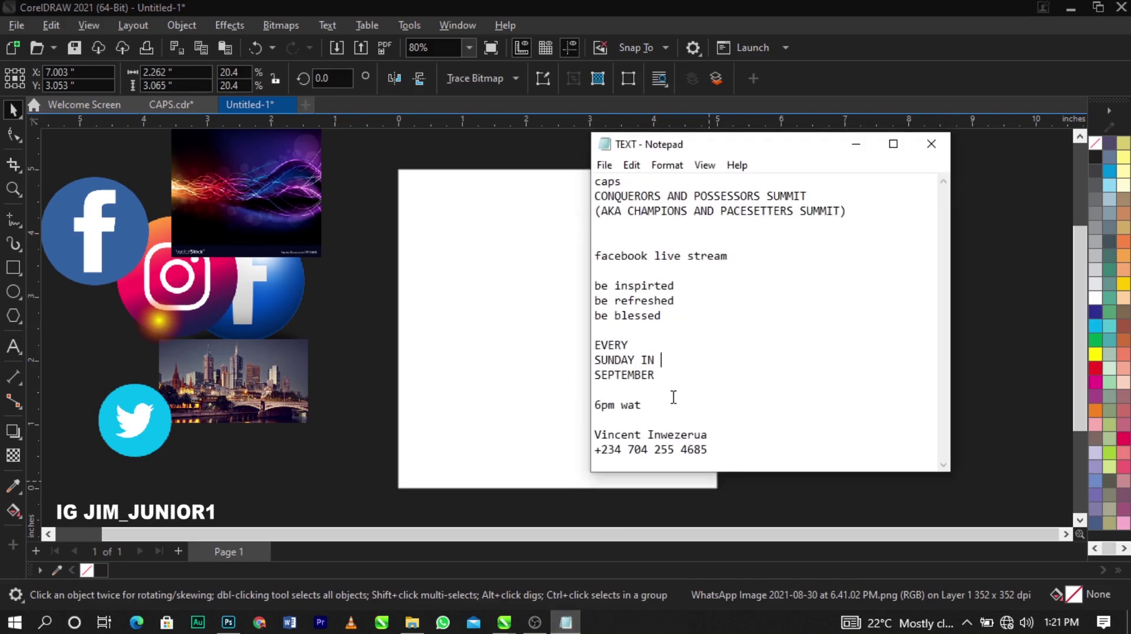
left_click(514, 419)
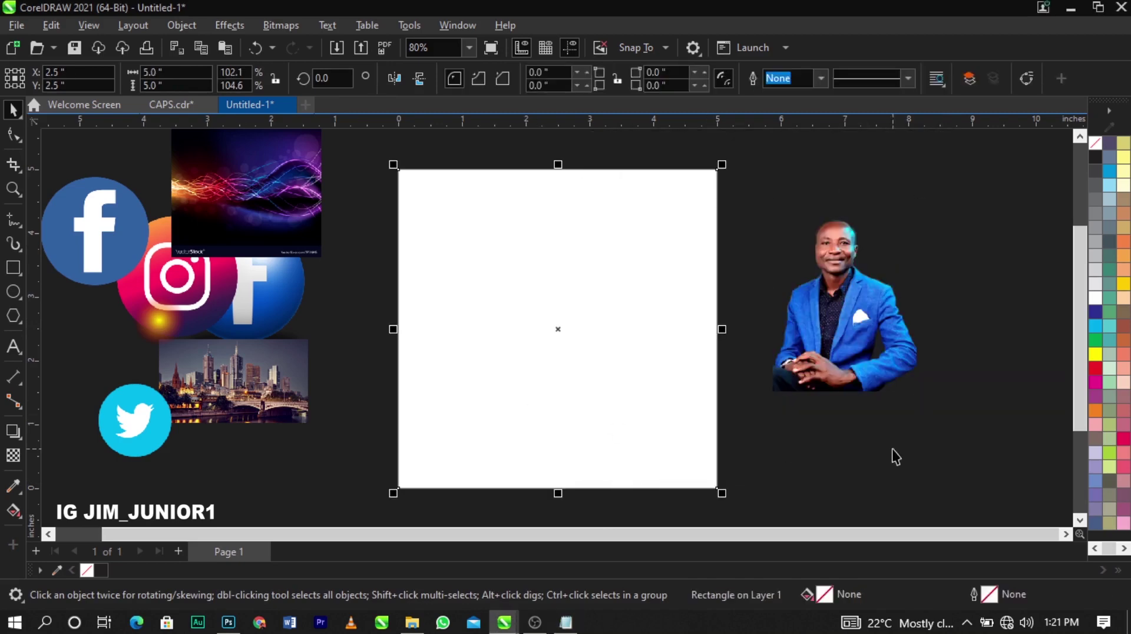
left_click(890, 457)
left_click(842, 334)
left_click_drag(842, 334, 845, 310)
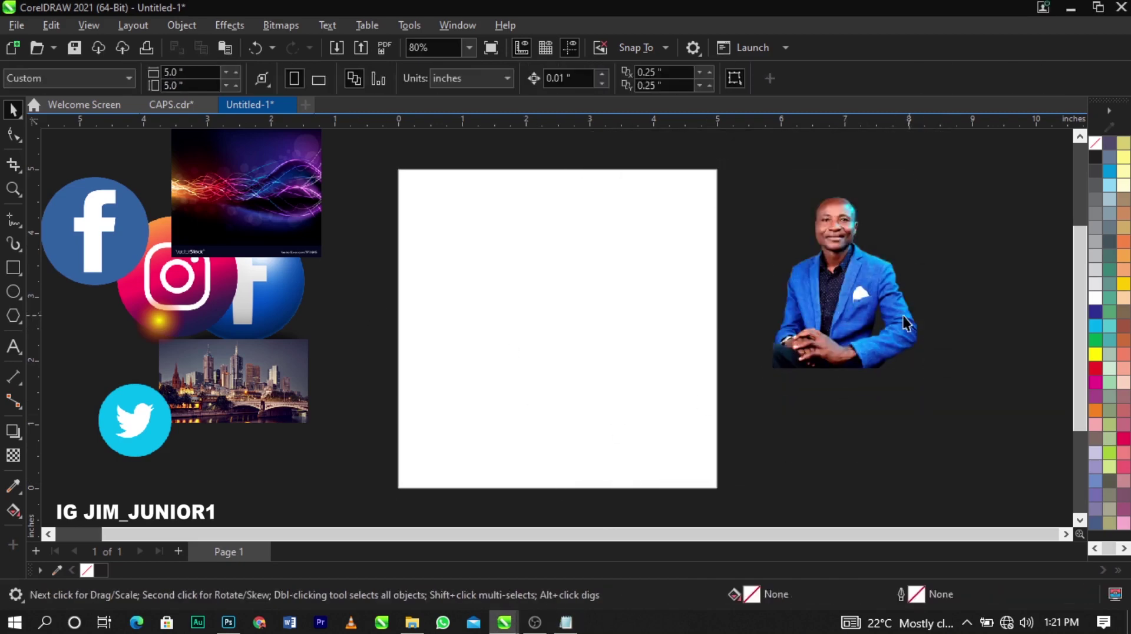
Crop the empty area above the man's head by lowering the top nodes of the portrait image
left_click(14, 136)
left_click_drag(727, 147, 942, 217)
left_click_drag(920, 175, 920, 185)
left_click(13, 110)
Move the colorful light background clear of the icons and PowerClip it inside the page-sized rectangle
left_click(277, 217)
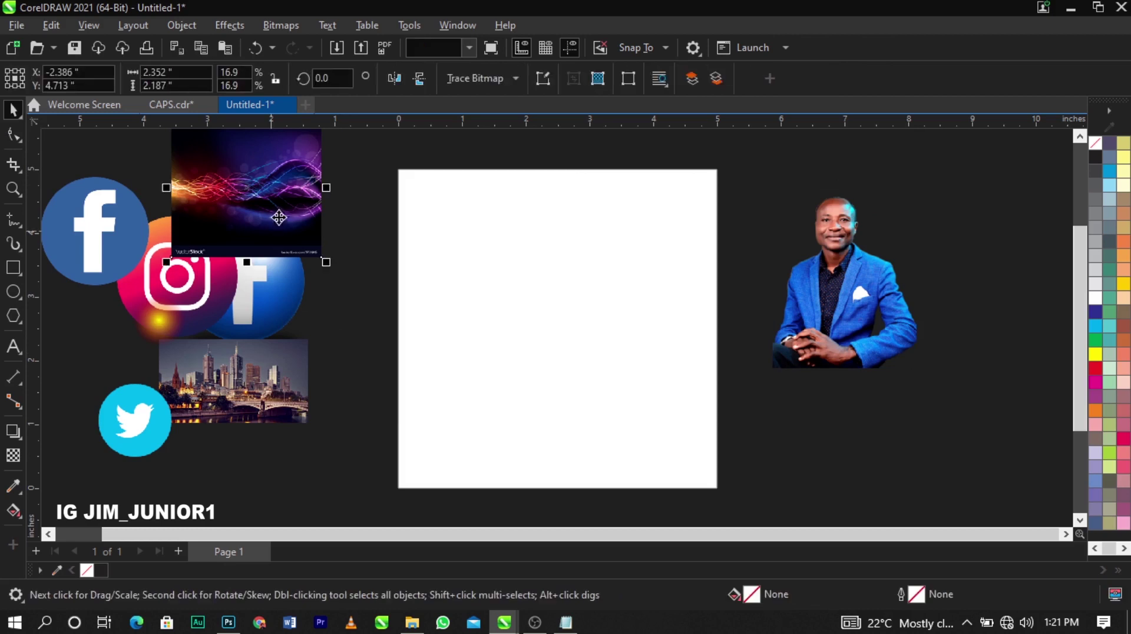
left_click_drag(278, 217, 318, 303)
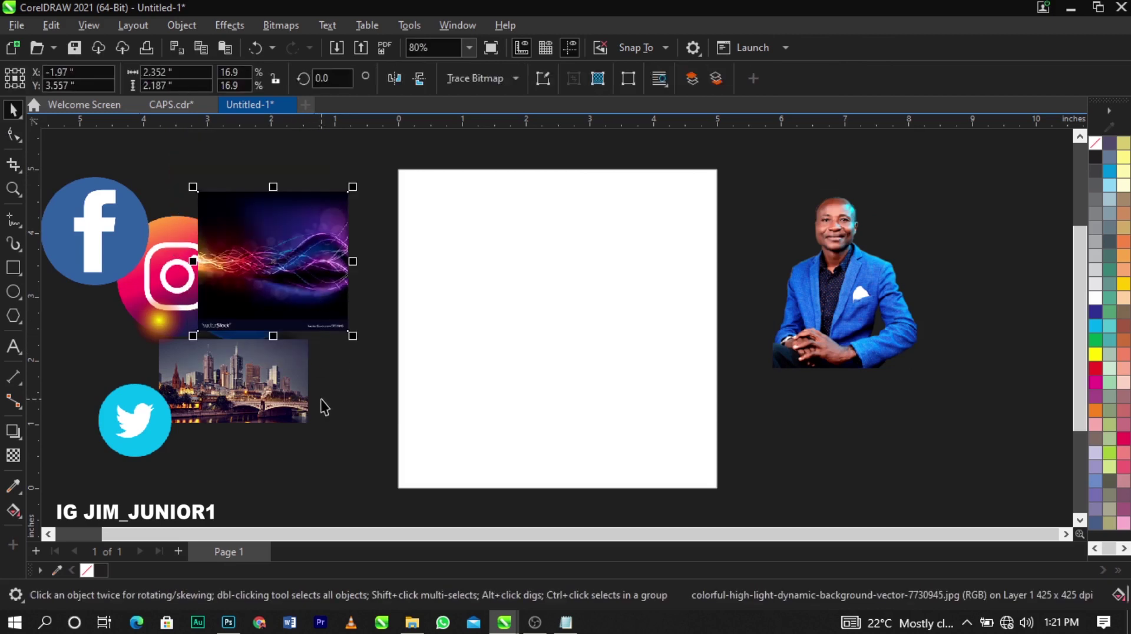
right_click(309, 293)
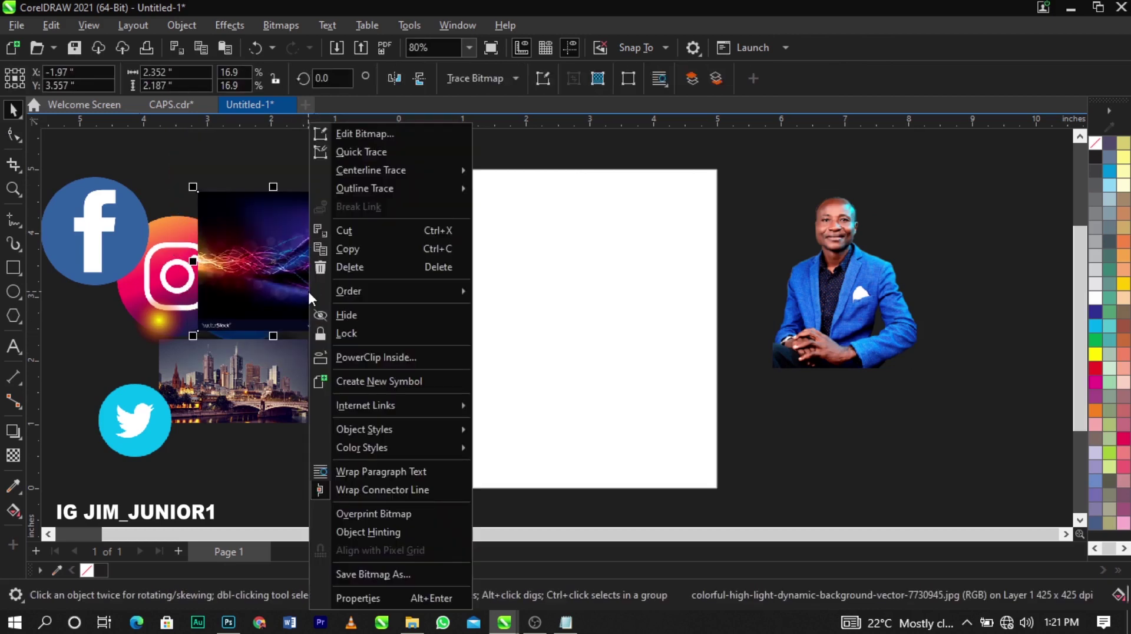
left_click(355, 357)
left_click(586, 338)
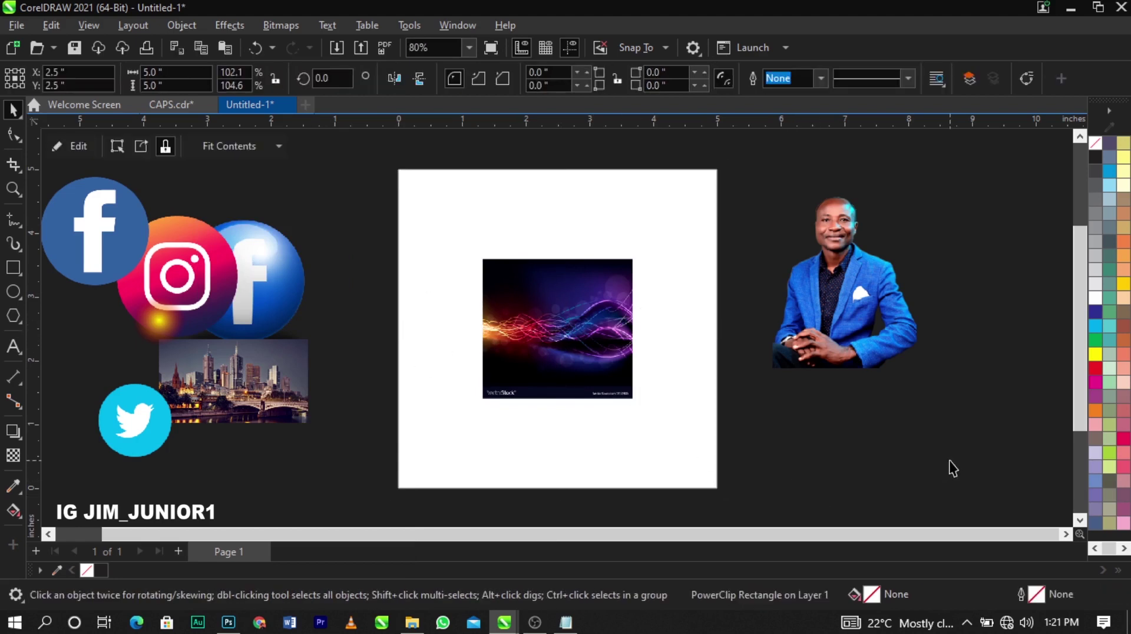
left_click_drag(599, 340, 685, 351)
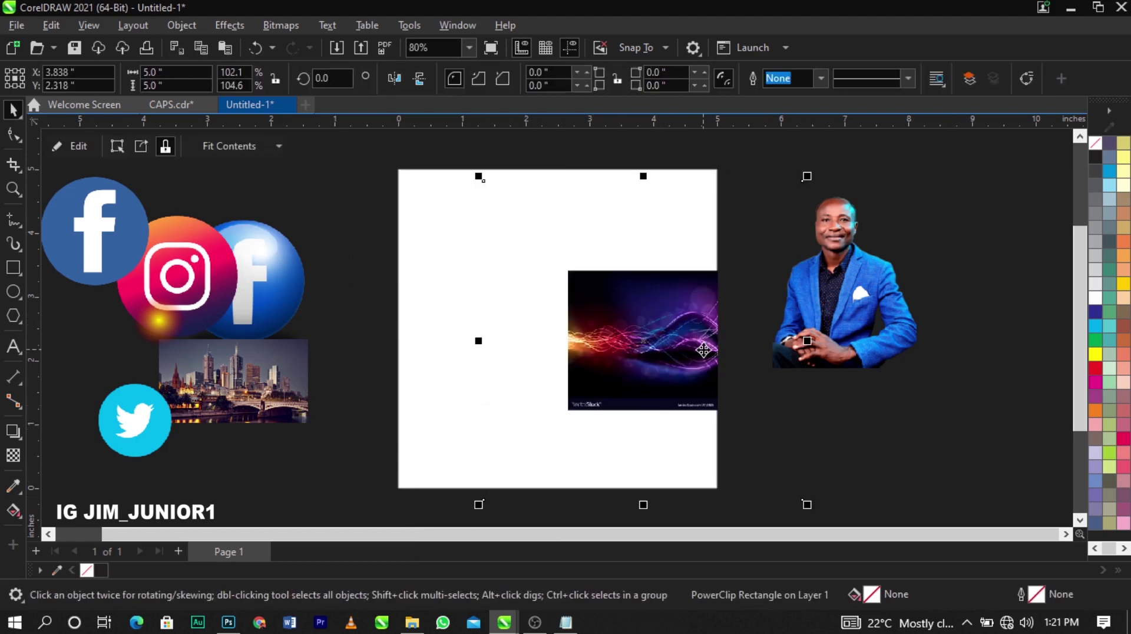
key("ctrl+z")
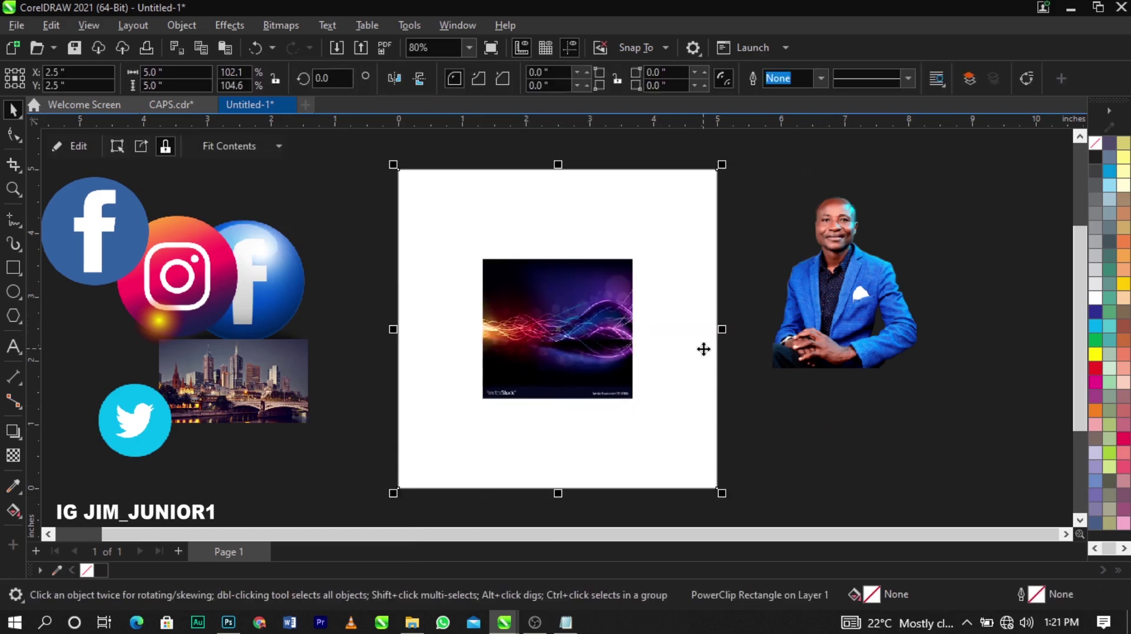
Open the PowerClip contents for editing and enlarge the background image to about 5.63 by 5.24 inches, covering the frame
right_click(553, 339)
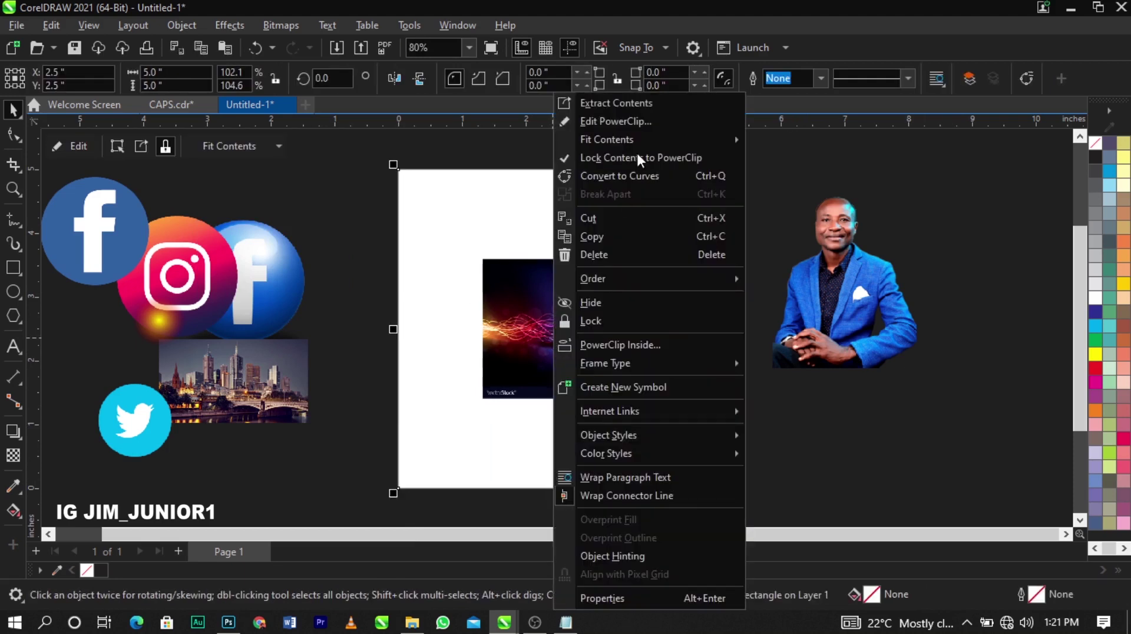
left_click(649, 122)
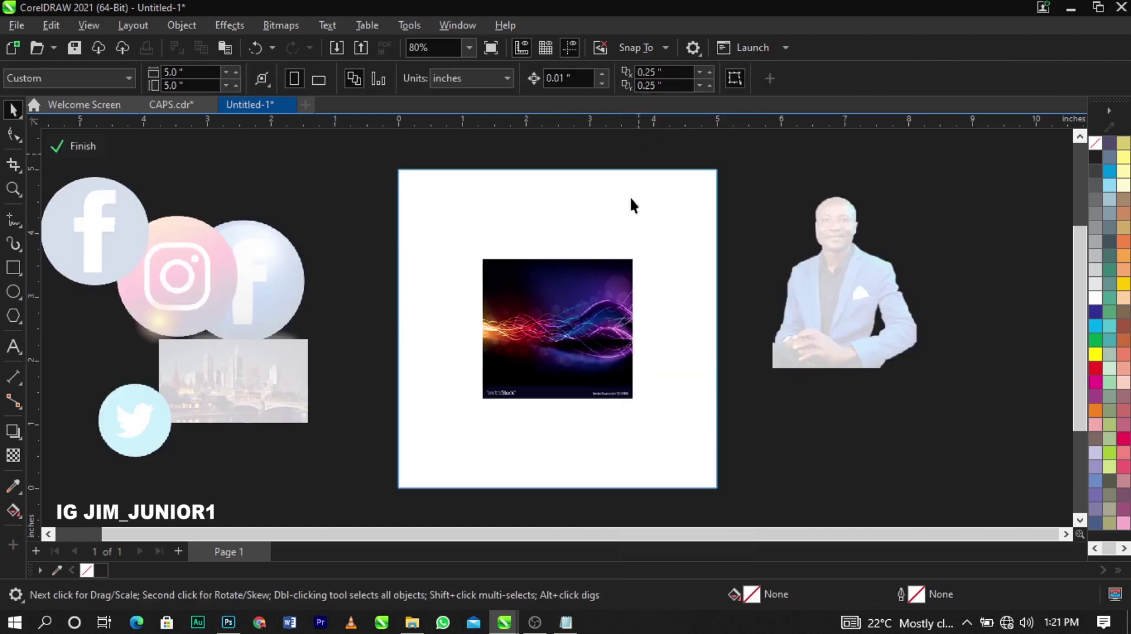
left_click(631, 292)
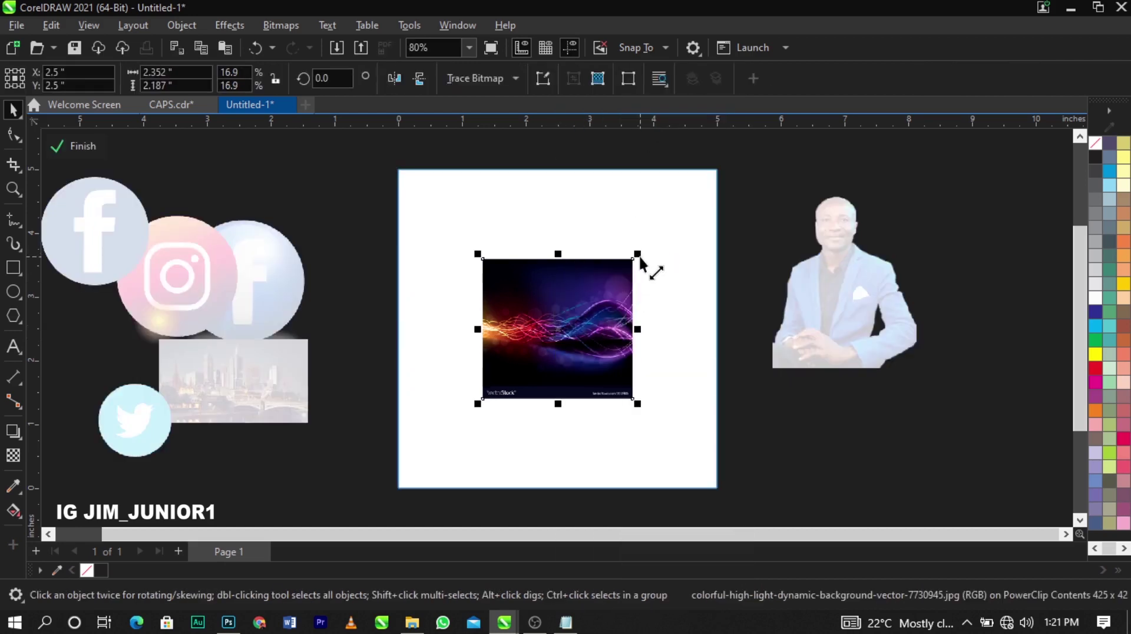
left_click_drag(639, 254, 806, 161)
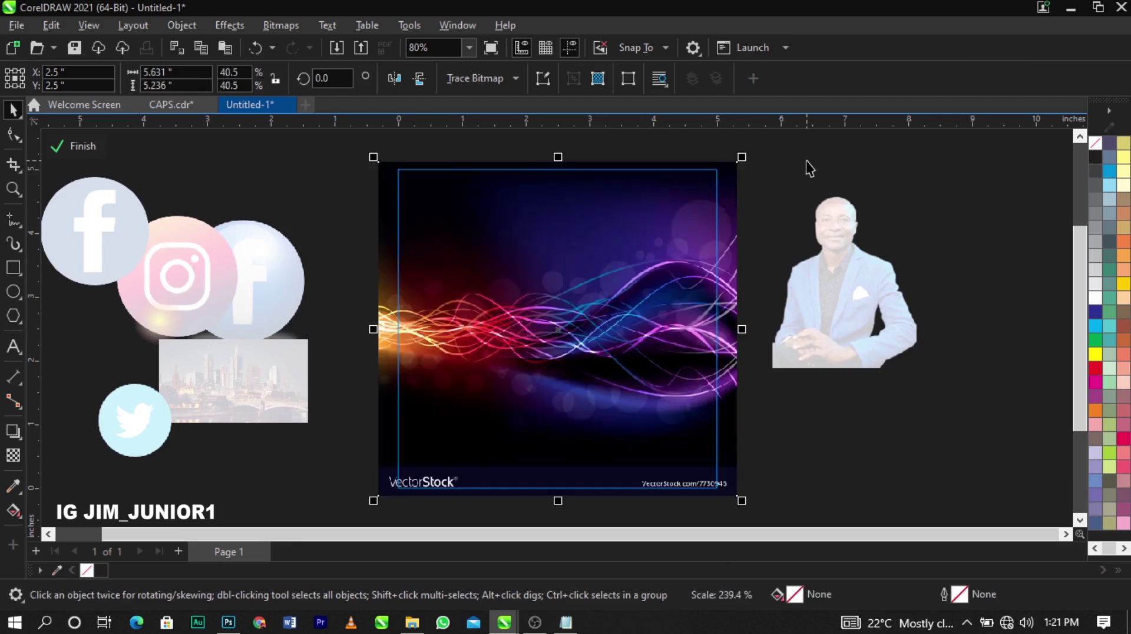
Crop the VectorStock strip off the background image, scale it to about 6.57 by 5.61 inches and shift it slightly lower
left_click(13, 136)
left_click_drag(323, 470, 741, 525)
left_click_drag(736, 463, 773, 472)
key("space")
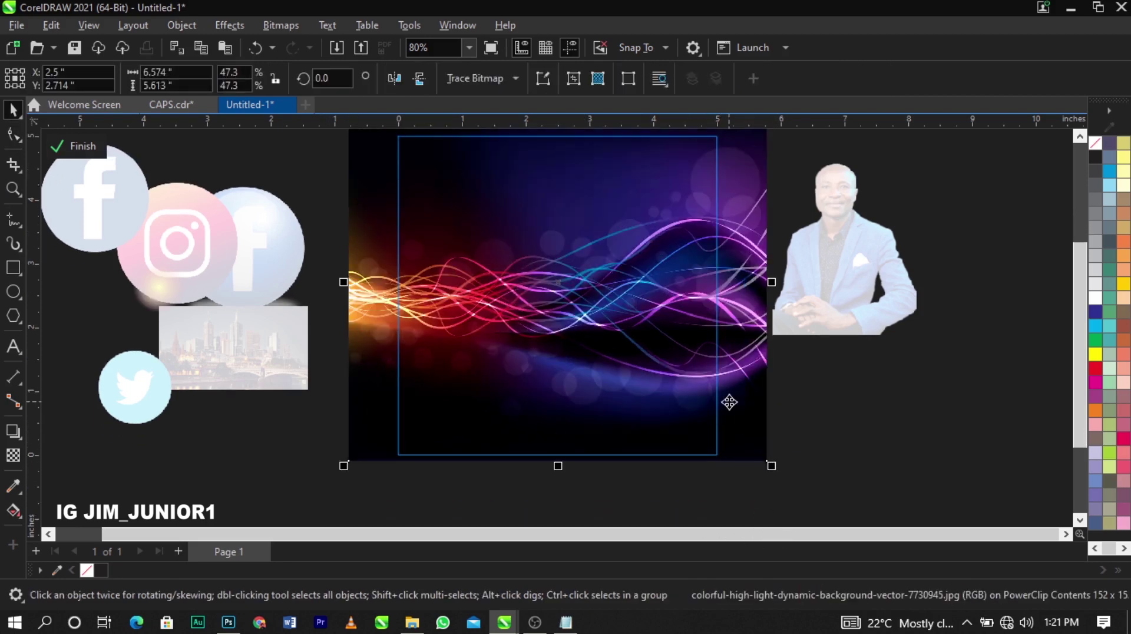
left_click_drag(730, 399, 724, 408)
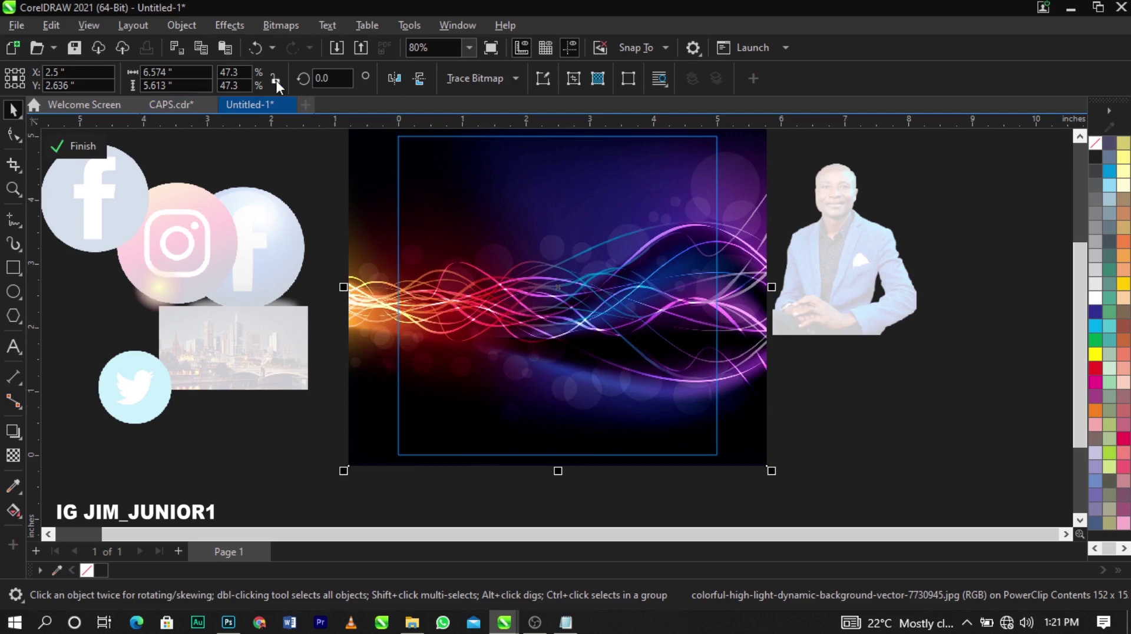
Apply a Gaussian Blur with a radius of 32.3 pixels to the background image
left_click(246, 25)
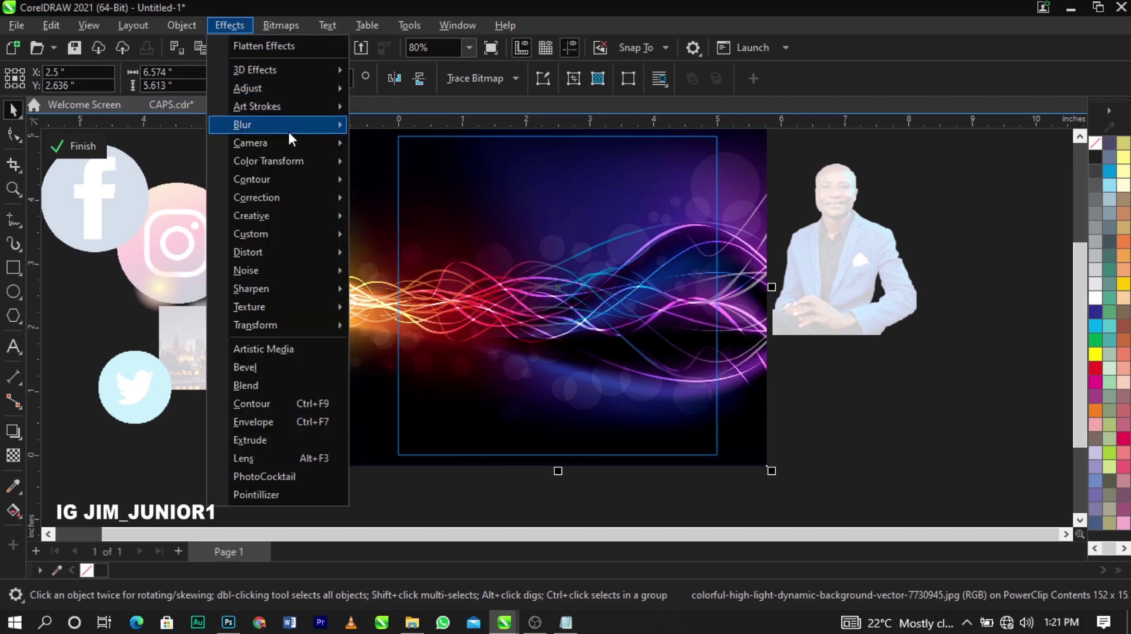
mouse_move(288, 127)
left_click(408, 161)
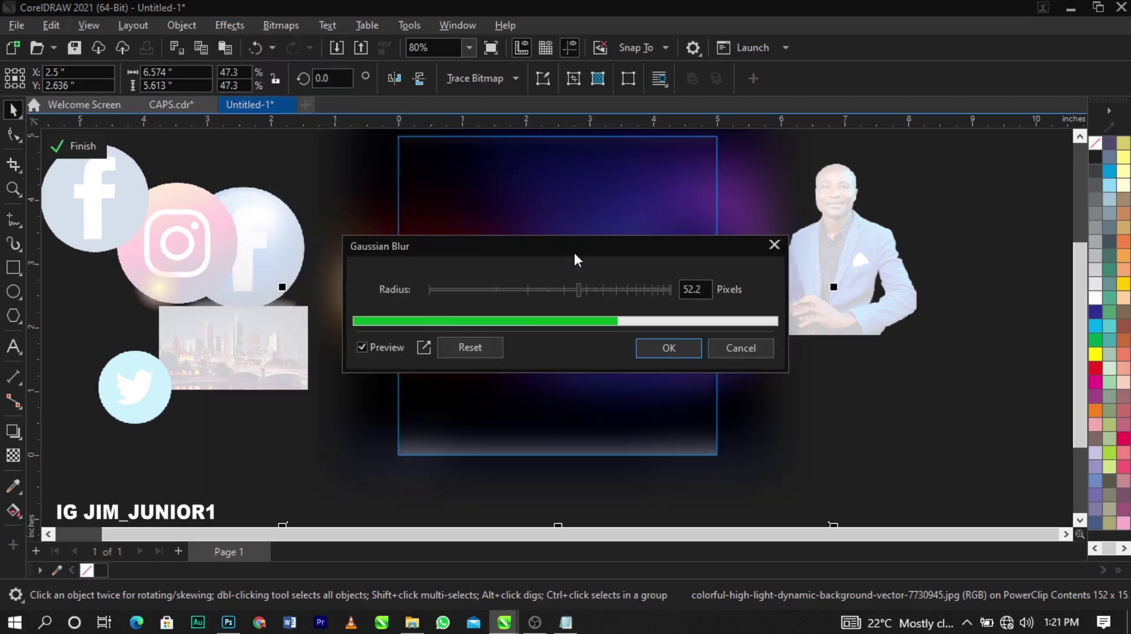
left_click_drag(574, 249, 875, 133)
mouse_move(852, 174)
left_mouse_down()
mouse_move(865, 174)
mouse_move(853, 171)
left_mouse_up()
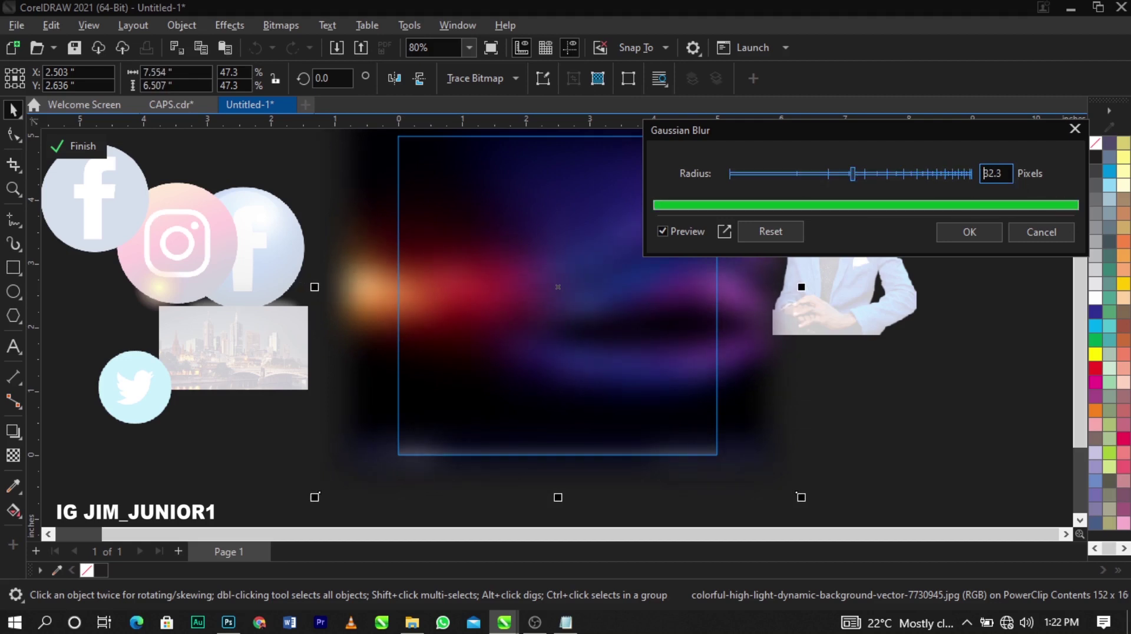
left_click(970, 231)
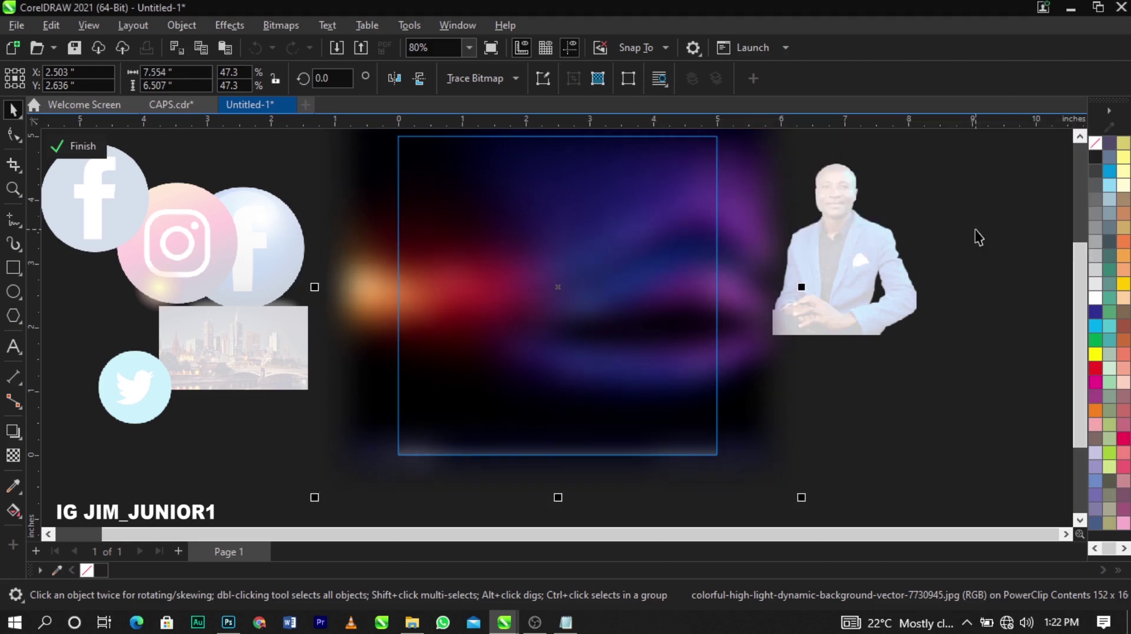
Mirror the blurred background horizontally, enlarge it to about 8.81 by 7.59 inches and finish editing the PowerClip
left_click(398, 80)
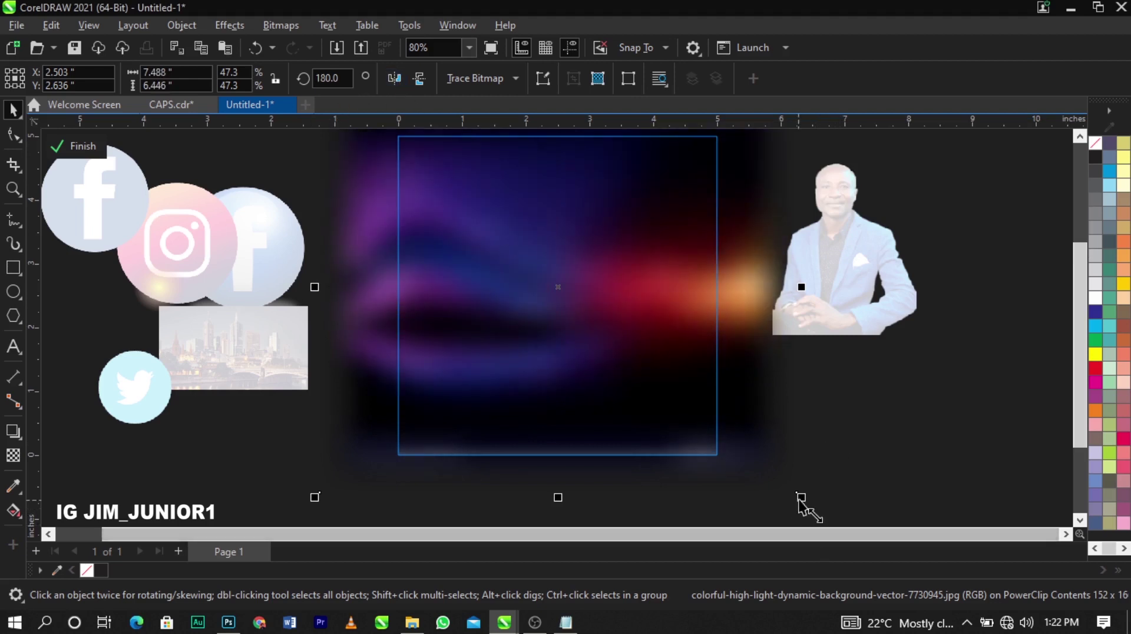
scroll(598, 399, "down", 1)
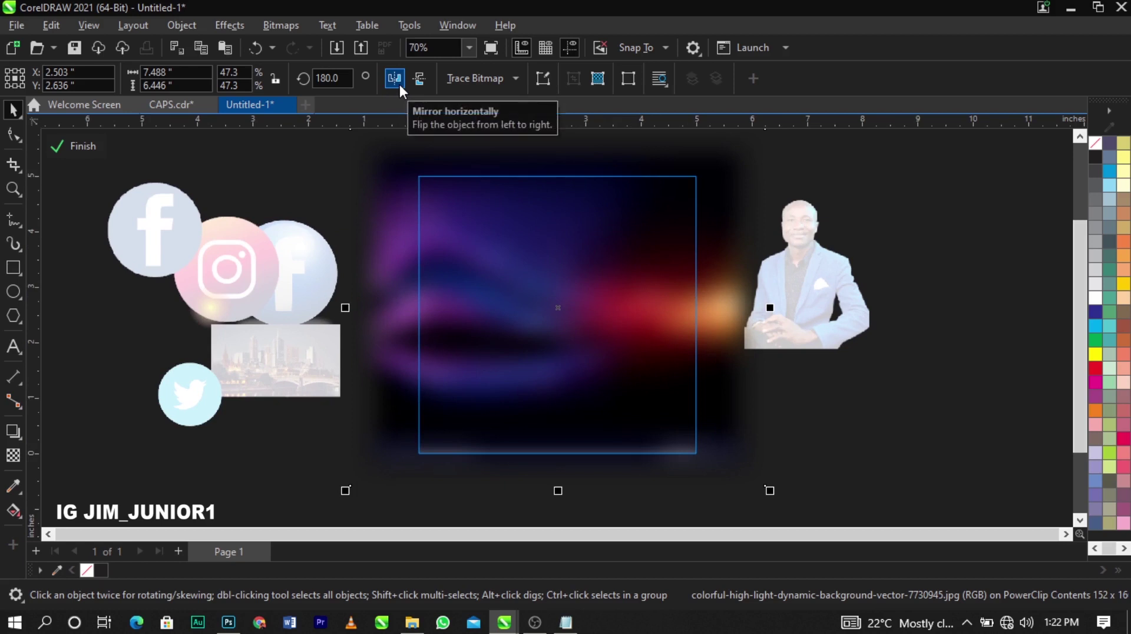
scroll(589, 382, "down", 1)
mouse_move(728, 465)
left_mouse_down()
mouse_move(747, 480)
mouse_move(735, 474)
left_mouse_up()
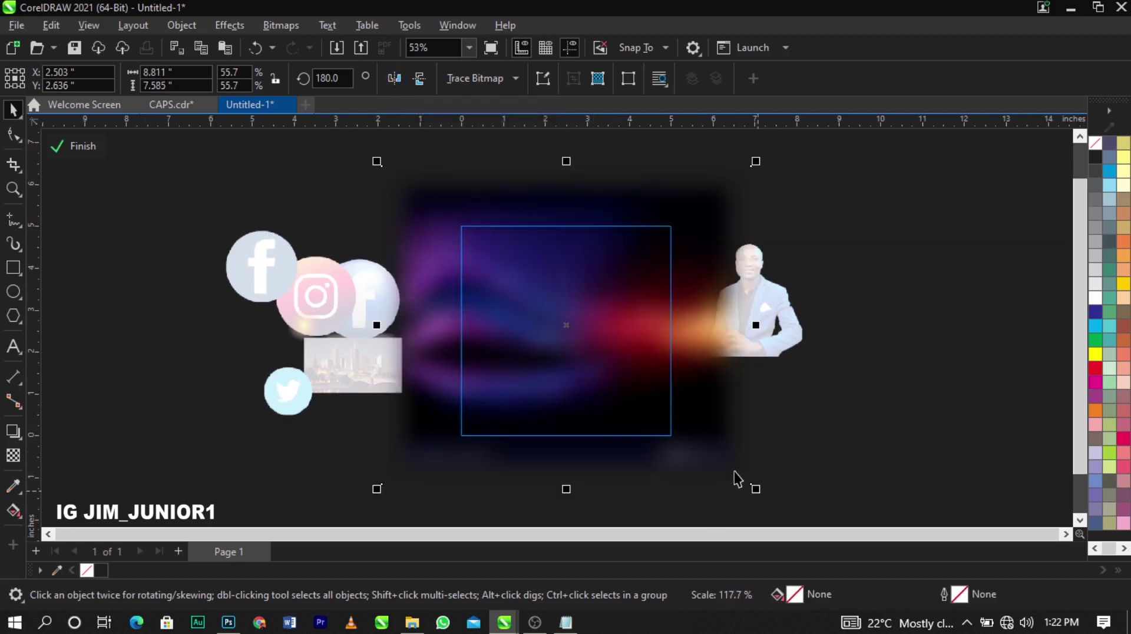
left_click(686, 399)
left_click(870, 442, "ctrl")
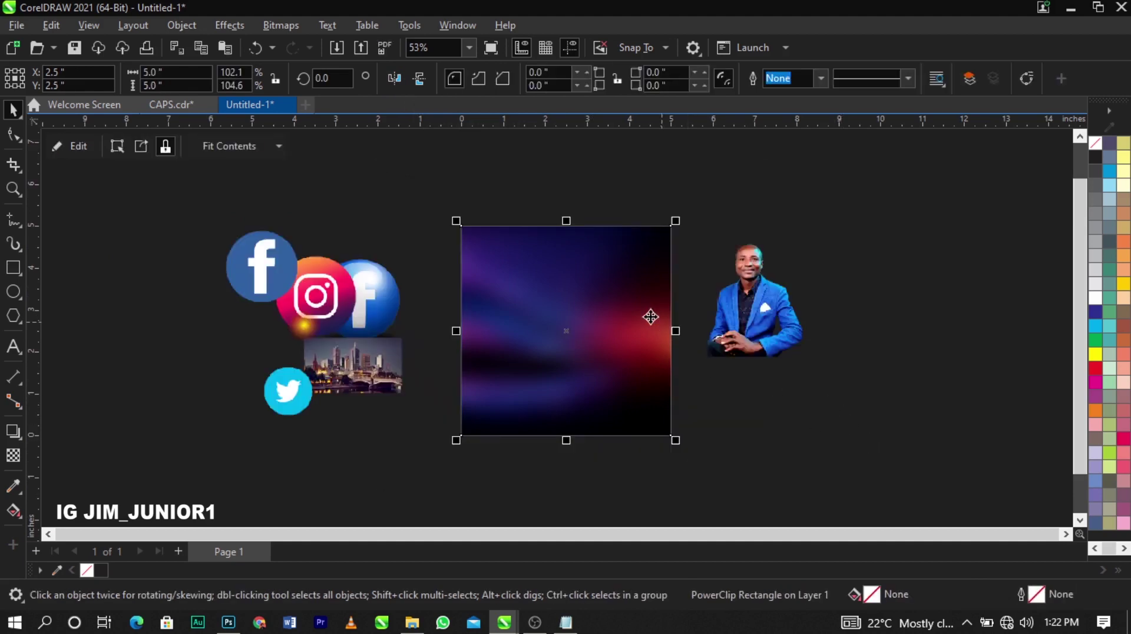
scroll(645, 313, "up", 1)
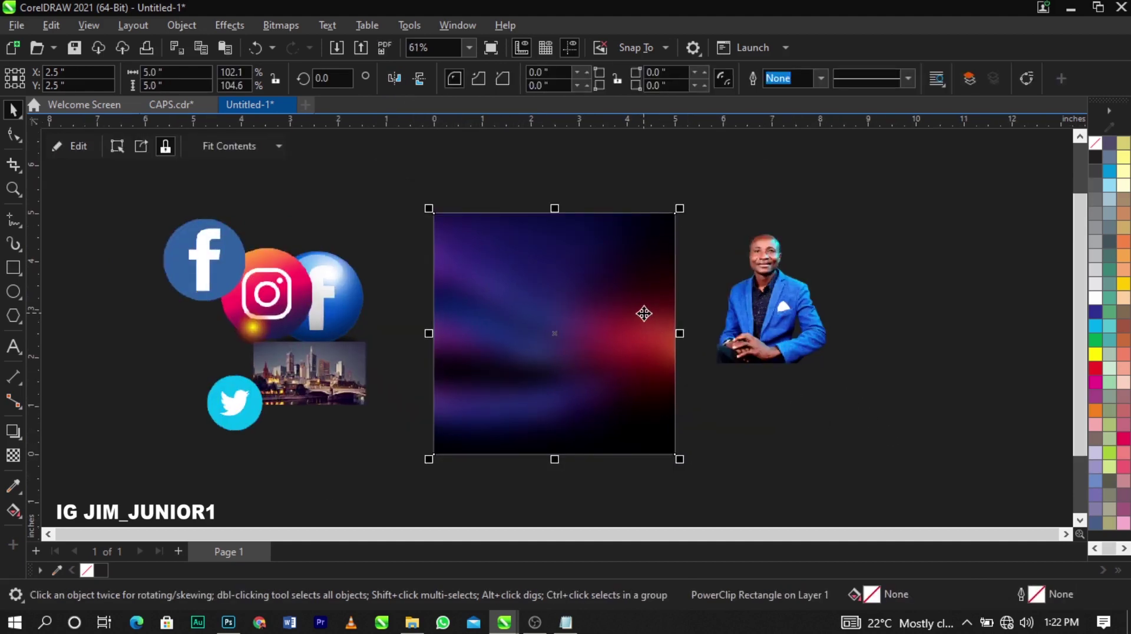
scroll(644, 313, "up", 1)
left_click(839, 451)
left_click(635, 277)
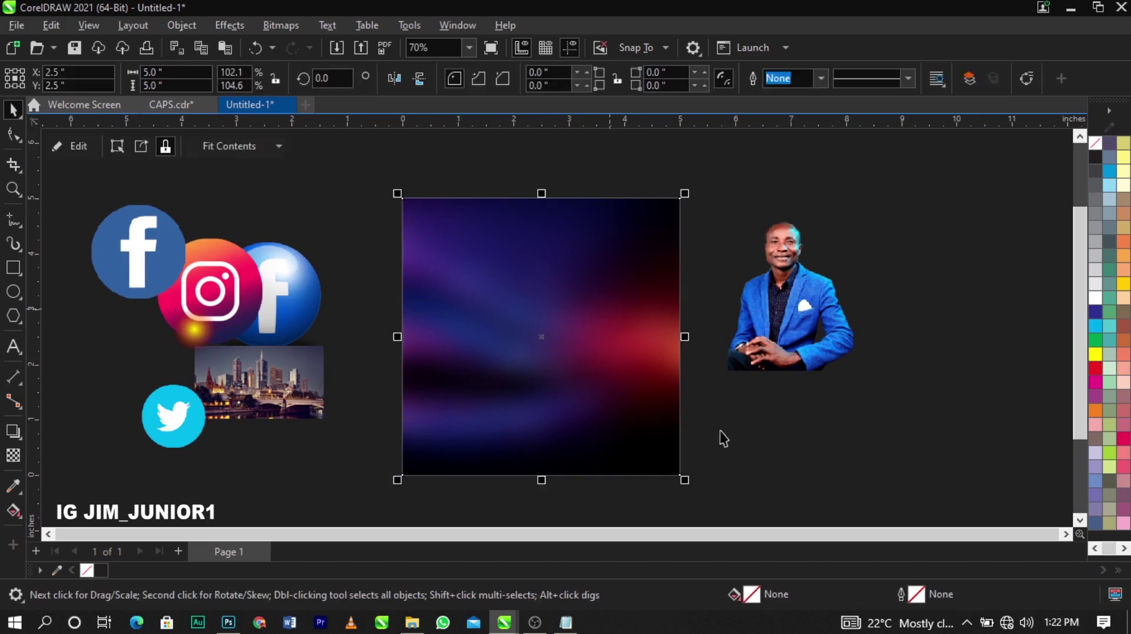
left_click(720, 431)
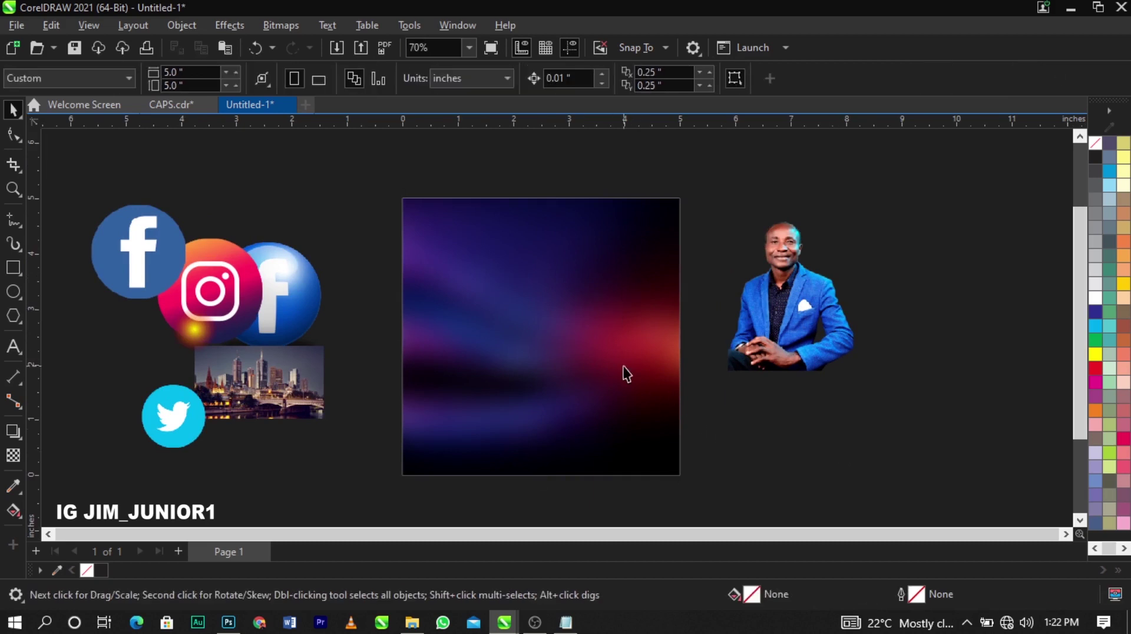
Draw a rectangle about 5.26 by 5.35 inches over the page and fill it with C100 M100 Y100 K100 black
left_click(13, 268)
left_click_drag(399, 189, 693, 487)
left_click(13, 110)
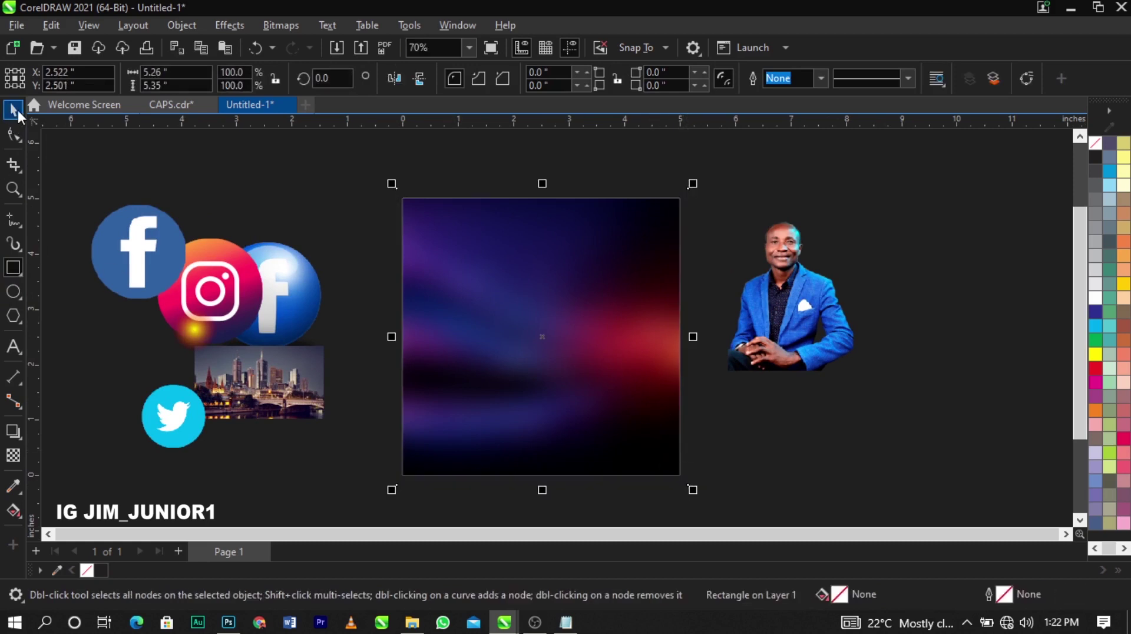
scroll(1121, 381, "down", 1)
left_click(1121, 371)
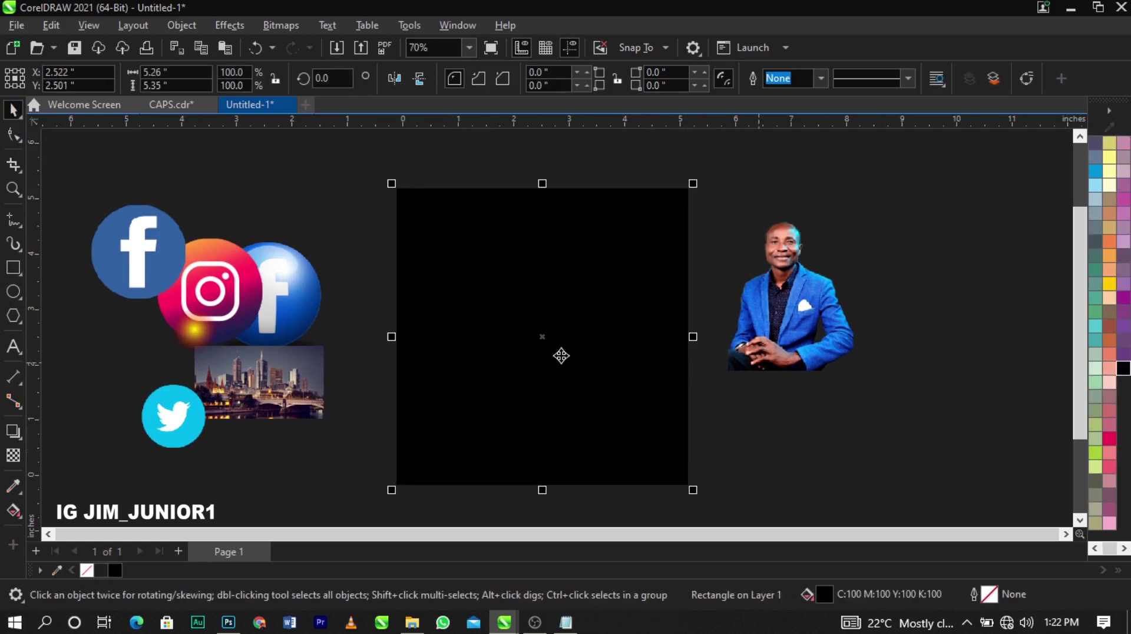
left_click_drag(560, 354, 559, 357)
left_click(559, 357)
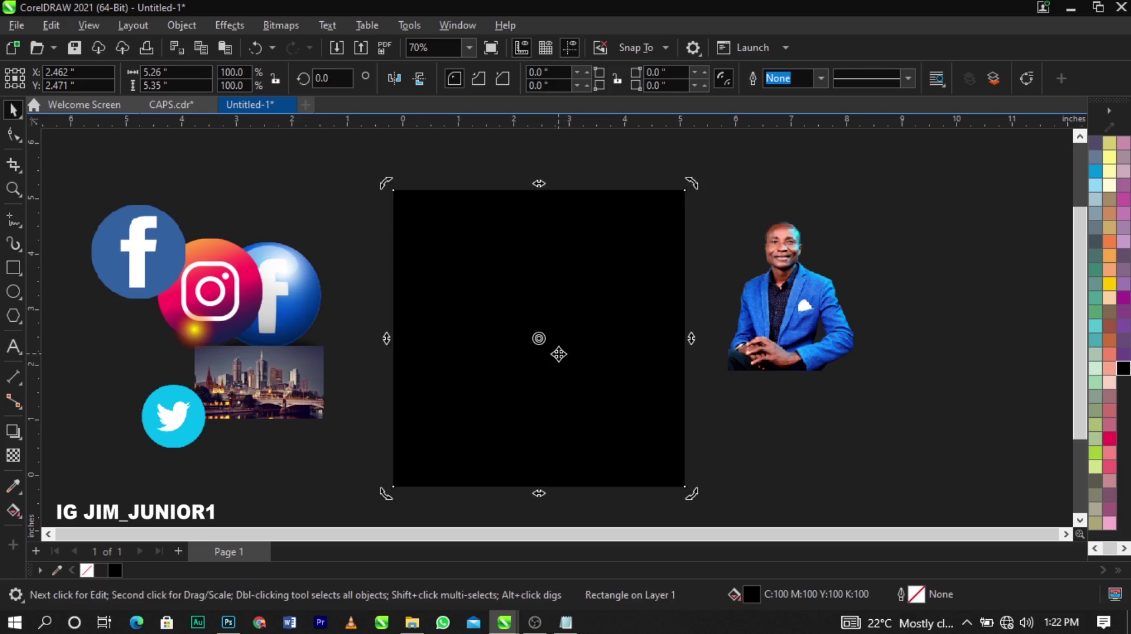
Cut the black rectangle and paste it into the background PowerClip's contents, above the blurred image
key("ctrl+x")
double_click(560, 357)
key("ctrl+v")
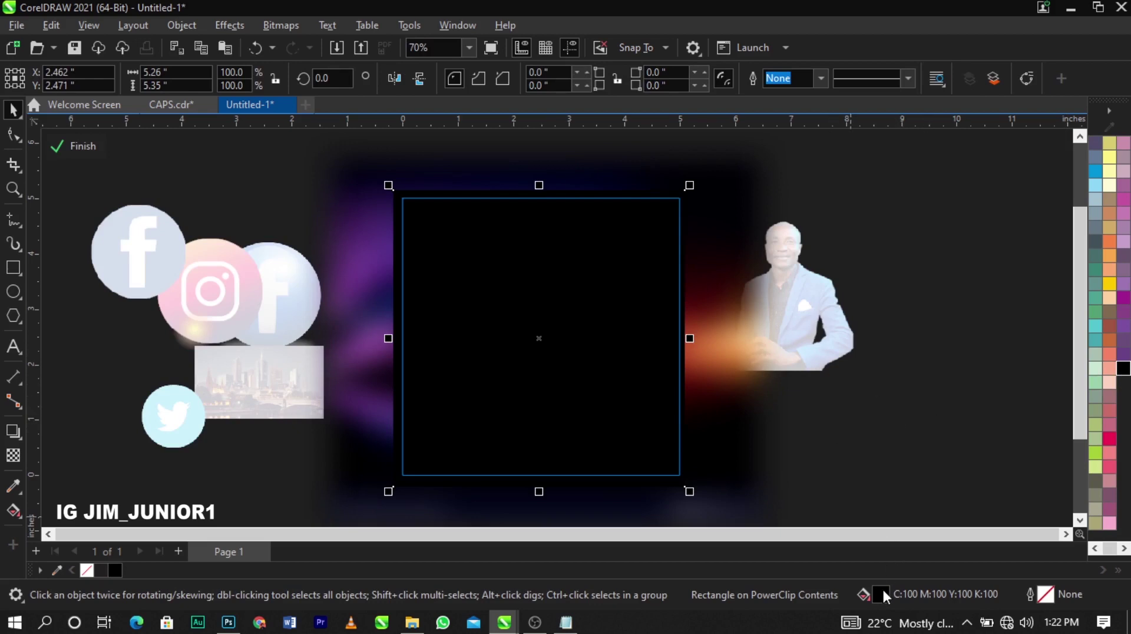
left_click(952, 475)
left_click(618, 384)
scroll(583, 347, "up", 3)
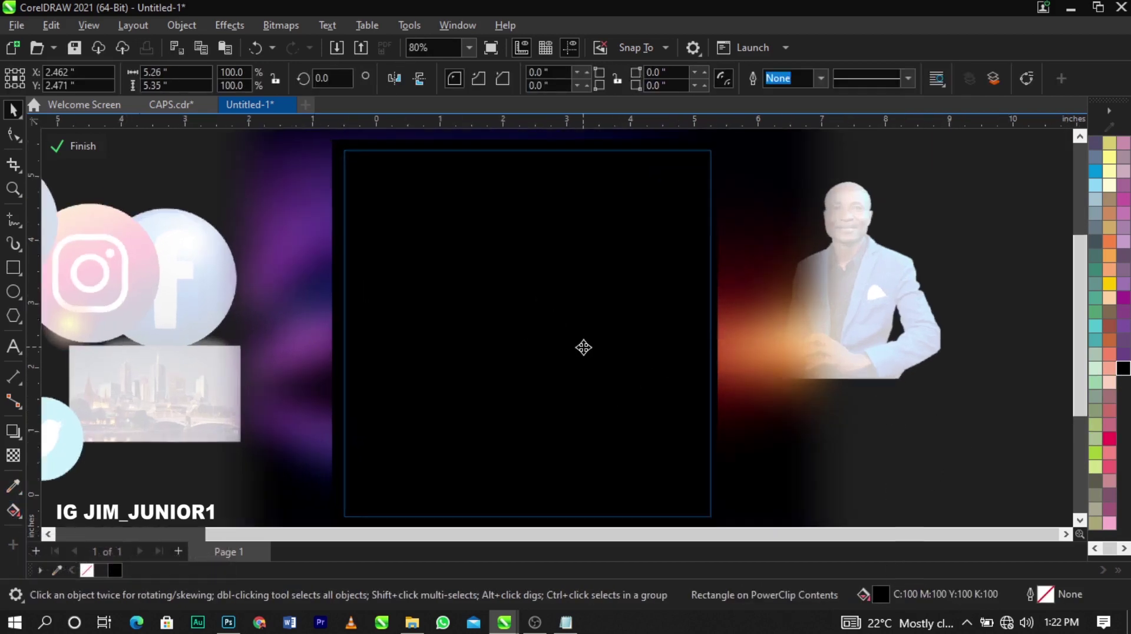
scroll(583, 347, "down", 2)
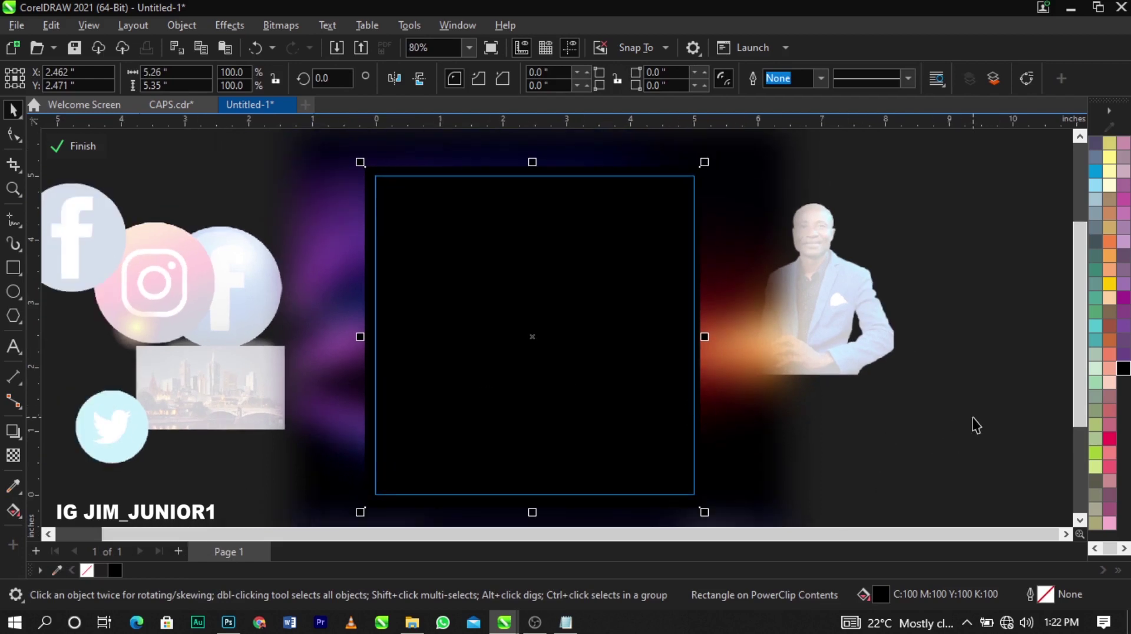
Change the black rectangle's uniform fill to the RGB color model, giving R0 G0 B0
double_click(879, 594)
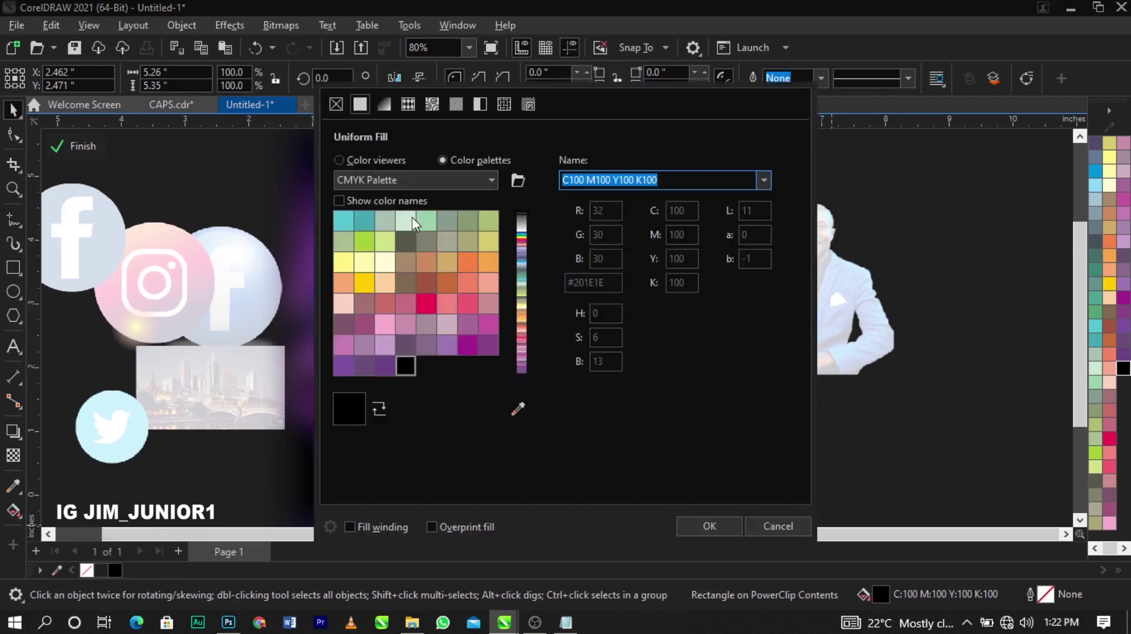
left_click(340, 160)
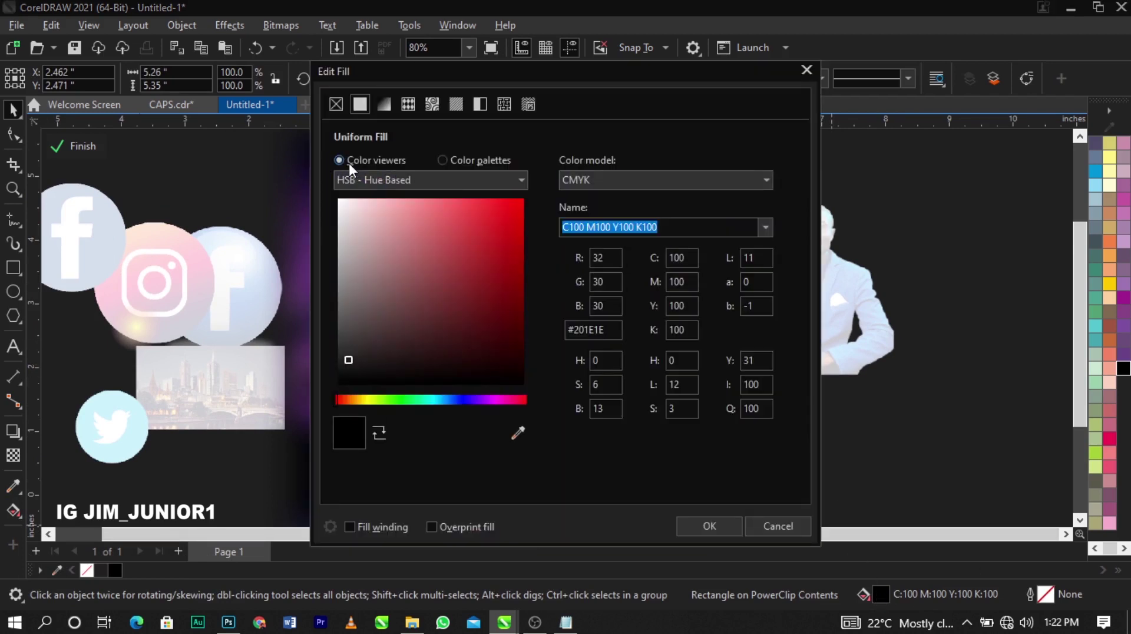
left_click(595, 180)
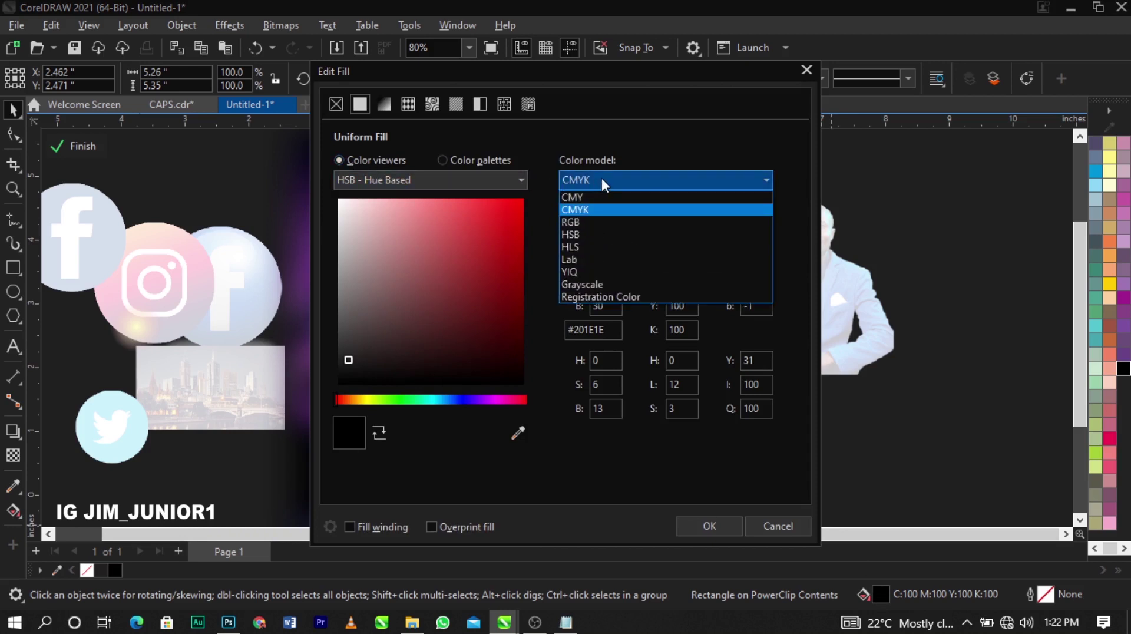
left_click(599, 222)
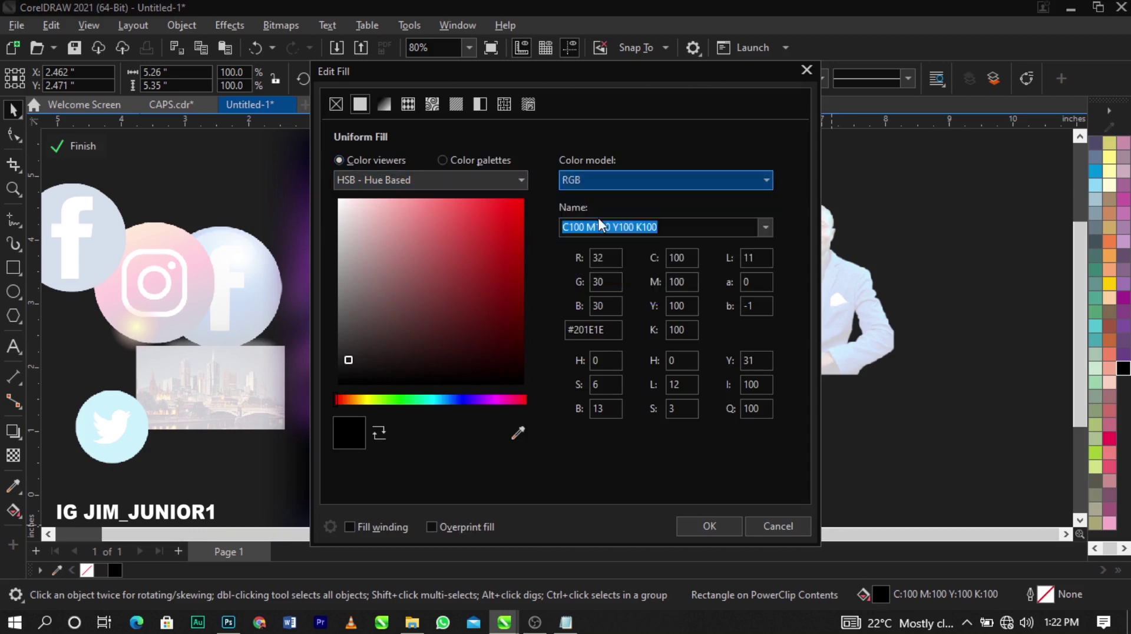
left_click(714, 527)
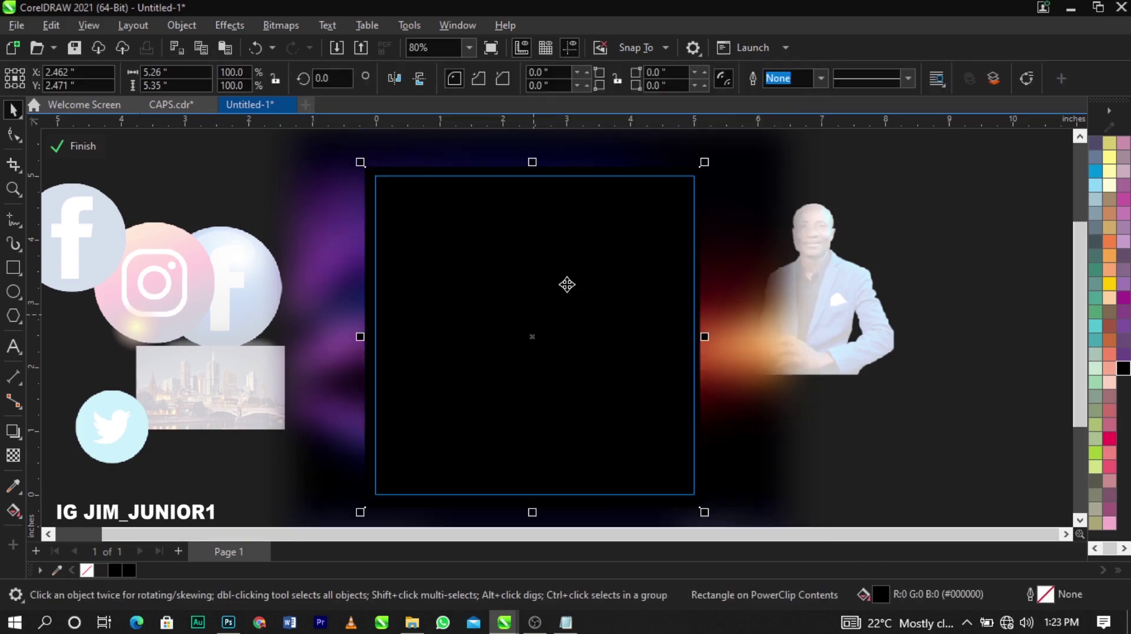
Apply a vertical fountain transparency to the black rectangle, fading from opaque near the top to transparent below the middle
left_click(18, 460)
left_click_drag(517, 220, 518, 382)
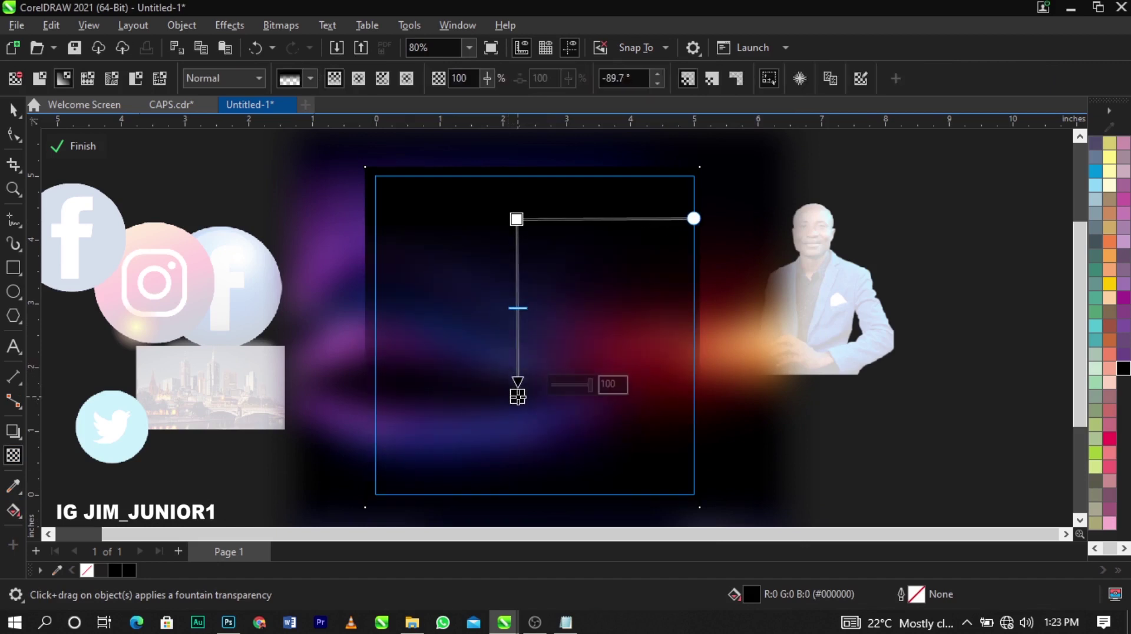
Change the black rectangle's transparency to an elliptical fountain, widen it to about the page width, and centre it slightly above the page's middle
left_click(357, 82)
left_click_drag(517, 397, 508, 517)
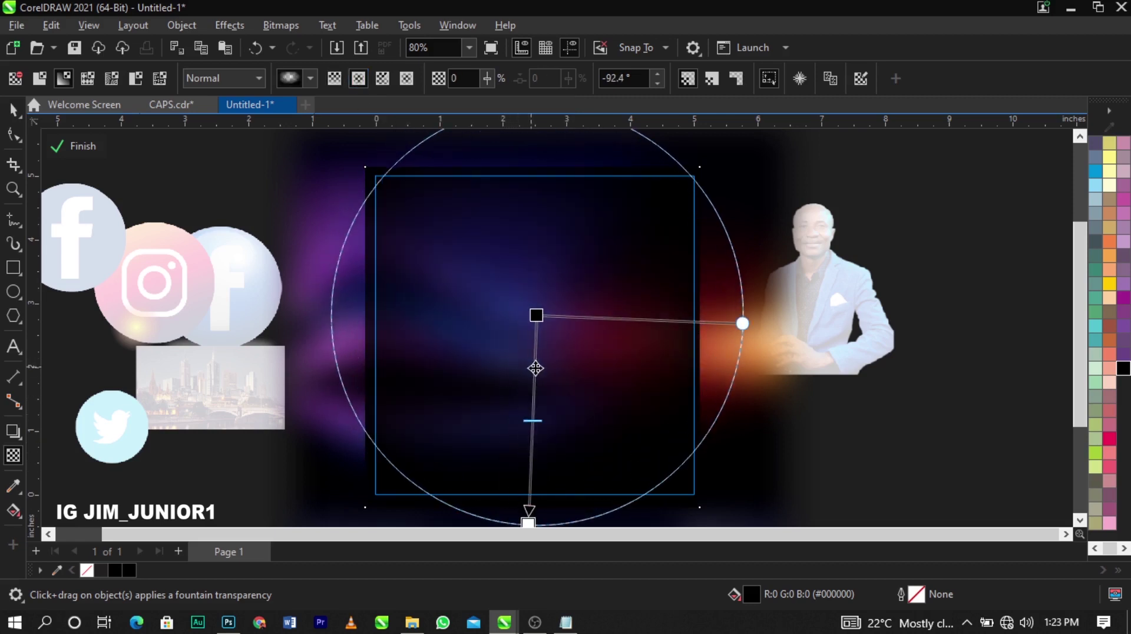
scroll(566, 406, "down", 3)
mouse_move(566, 439)
left_mouse_down()
mouse_move(566, 469)
mouse_move(572, 380)
mouse_move(571, 400)
left_mouse_up()
scroll(571, 319, "up", 2)
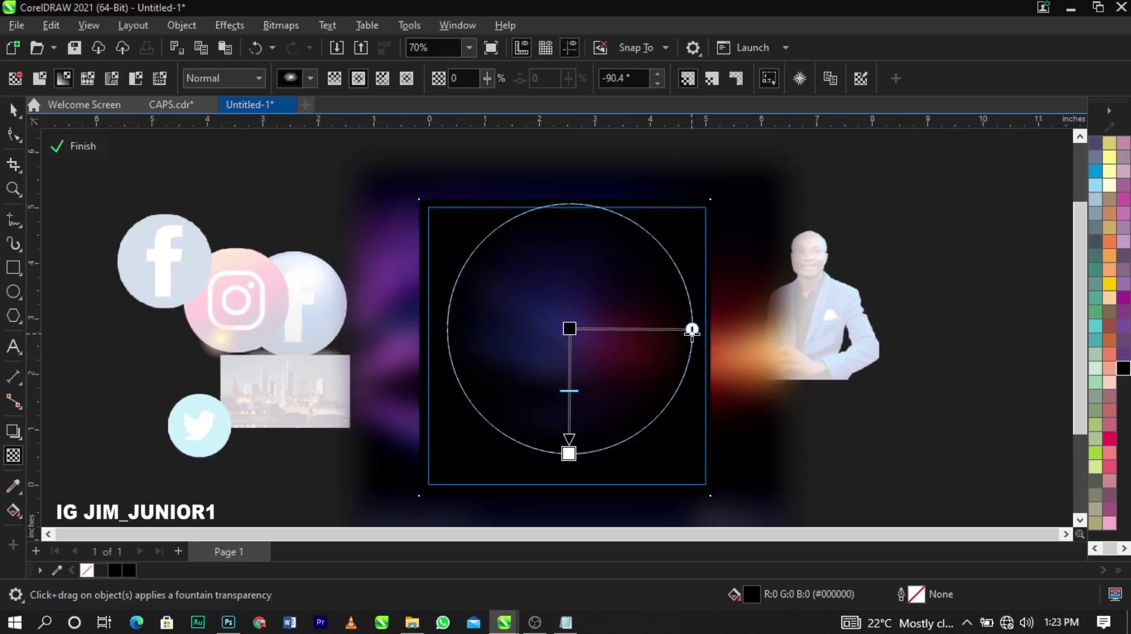
left_click_drag(692, 331, 711, 329)
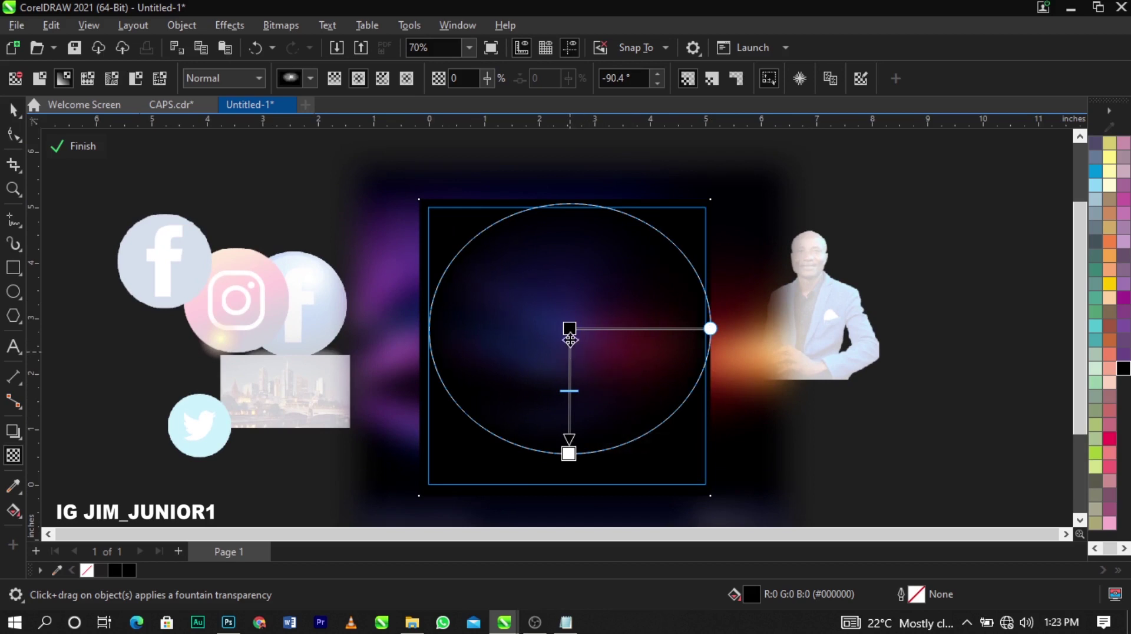
left_click_drag(570, 340, 570, 309)
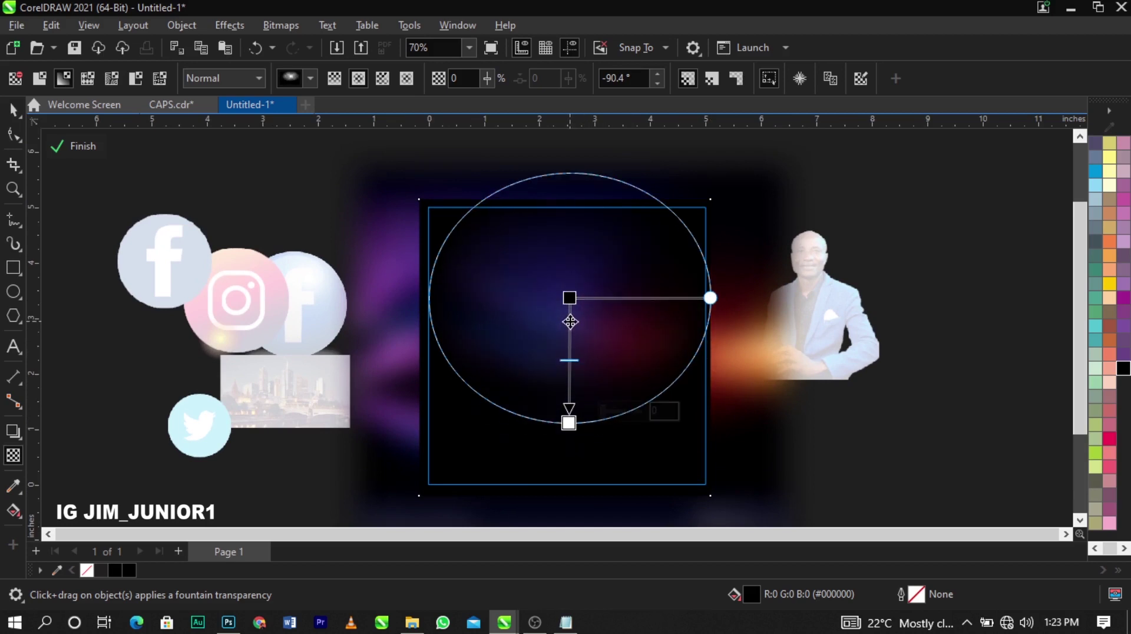
Compare the Screen and Overlay merge modes on the black rectangle's transparency, keep Screen, and shrink the transparency ellipse slightly
left_click(216, 81)
left_click(207, 395)
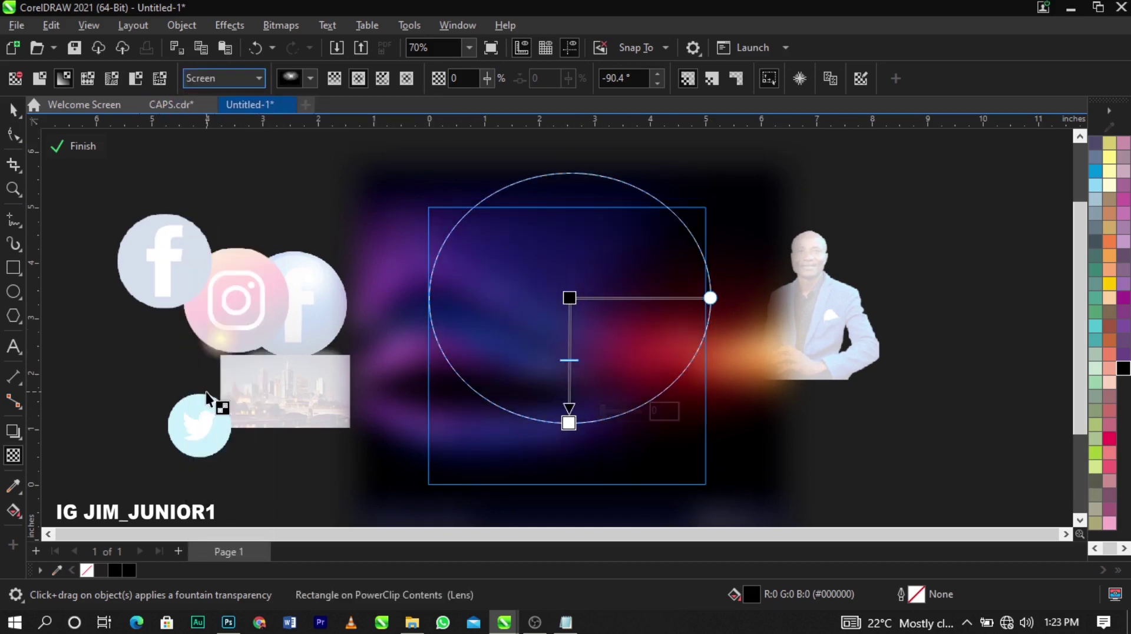
left_click(222, 81)
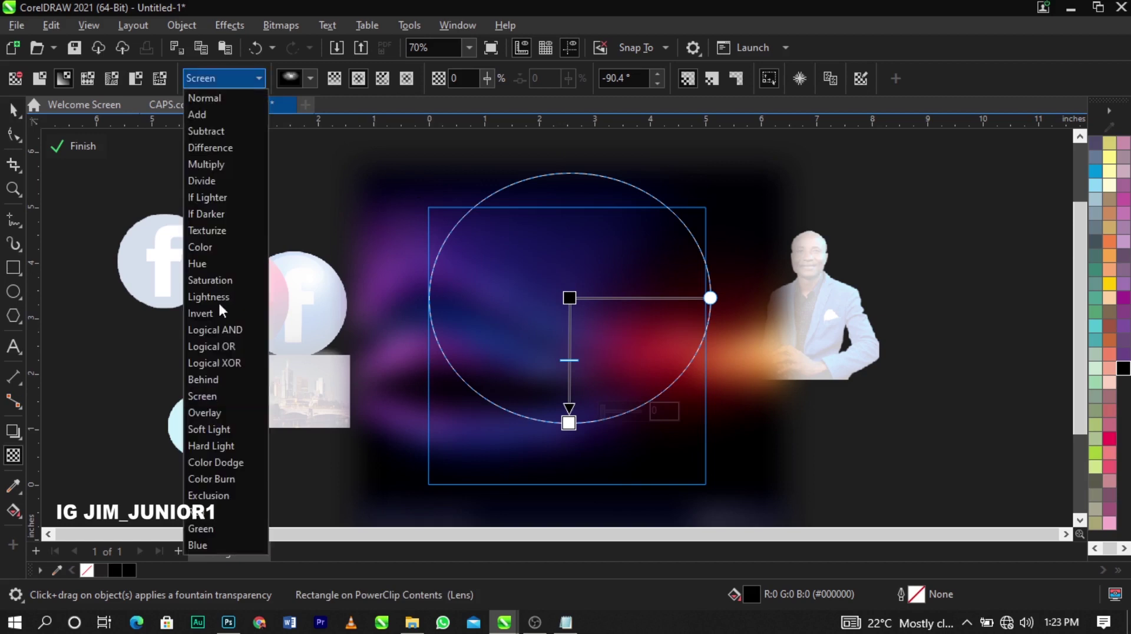
left_click(223, 415)
left_click(224, 78)
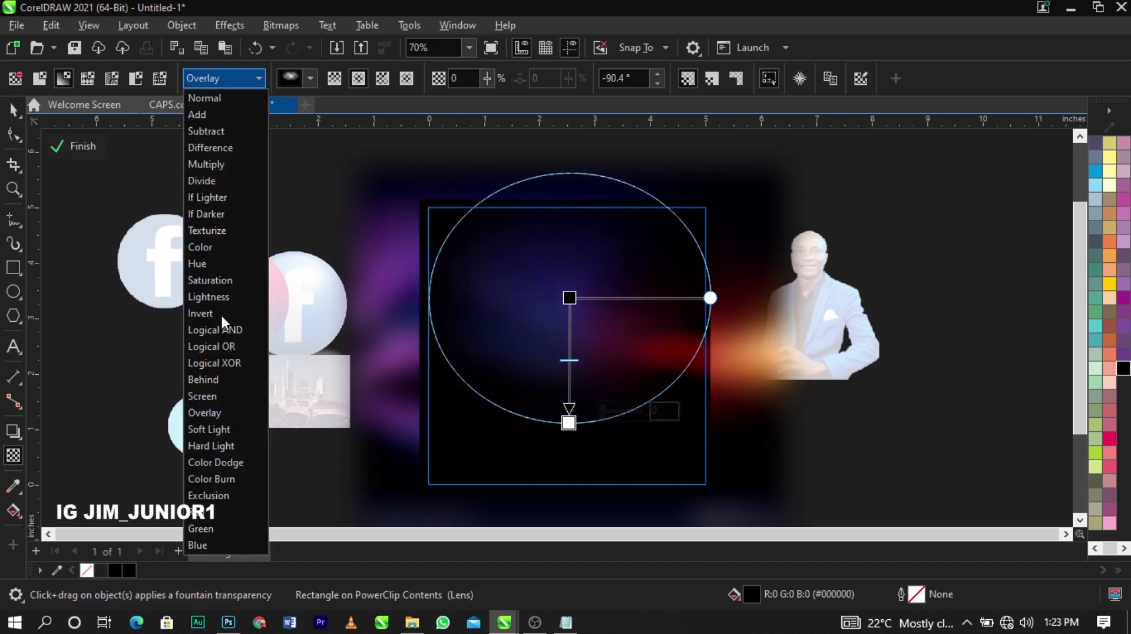
left_click(216, 395)
left_click(570, 423)
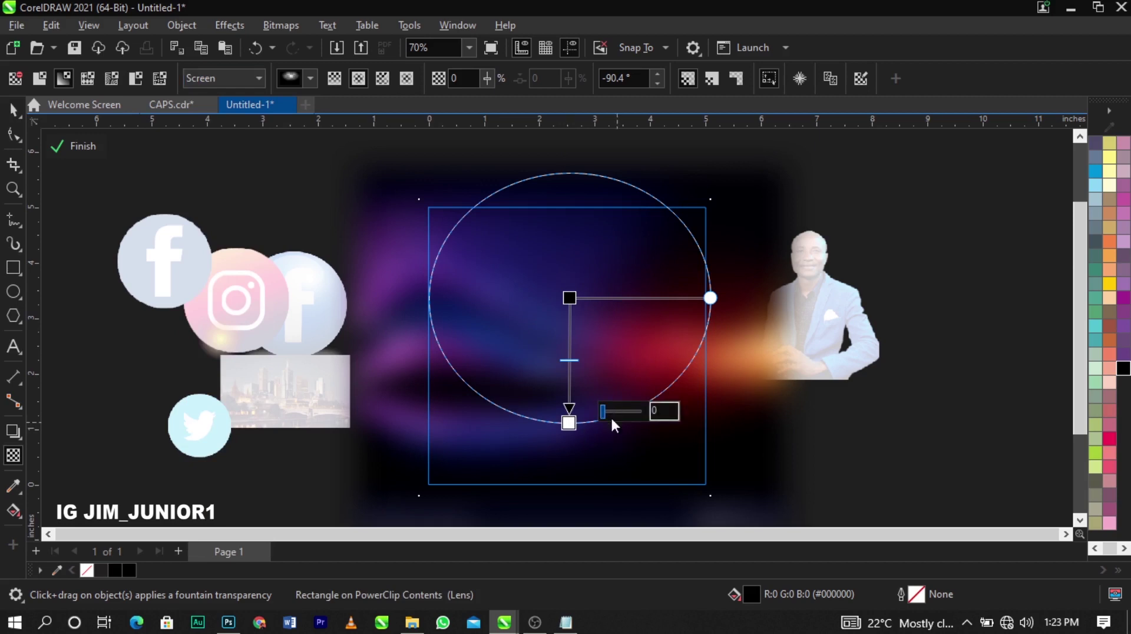
left_click_drag(561, 432, 568, 413)
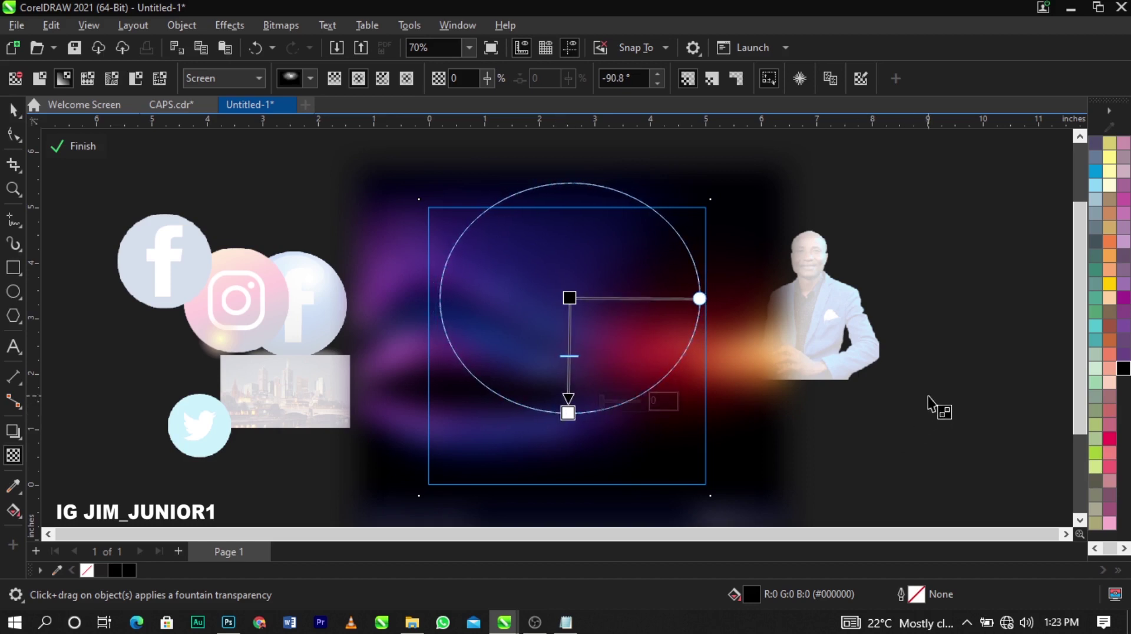
Finish editing the background PowerClip's contents and return to the page
left_click(942, 406)
key("space")
left_click(942, 401, "ctrl")
left_click(942, 401)
scroll(406, 241, "down", 2)
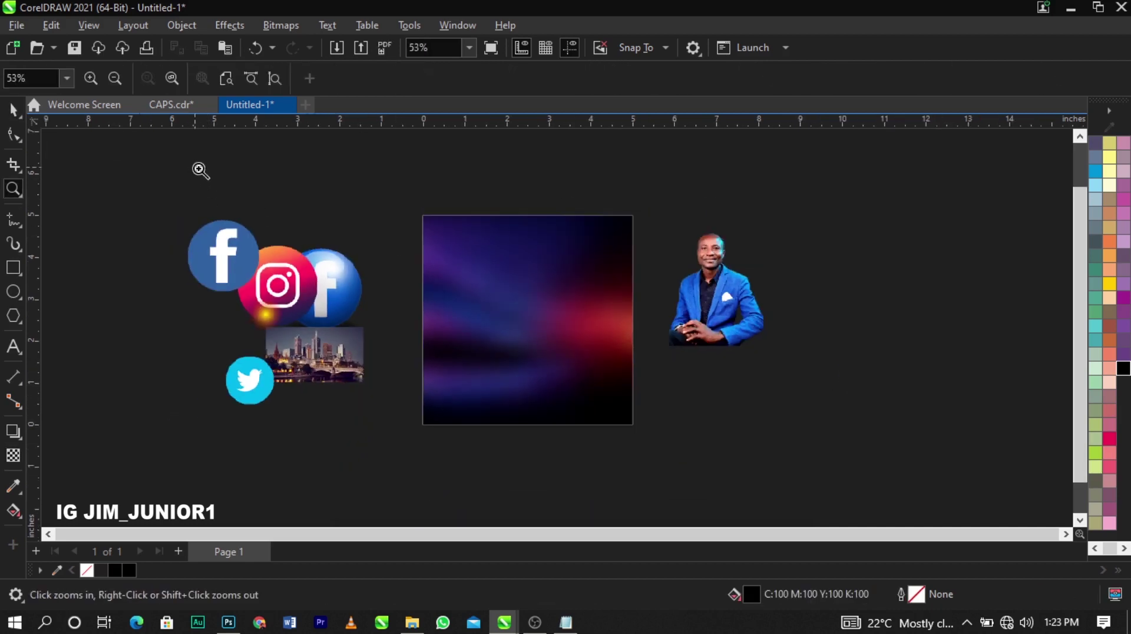
scroll(440, 295, "up", 1)
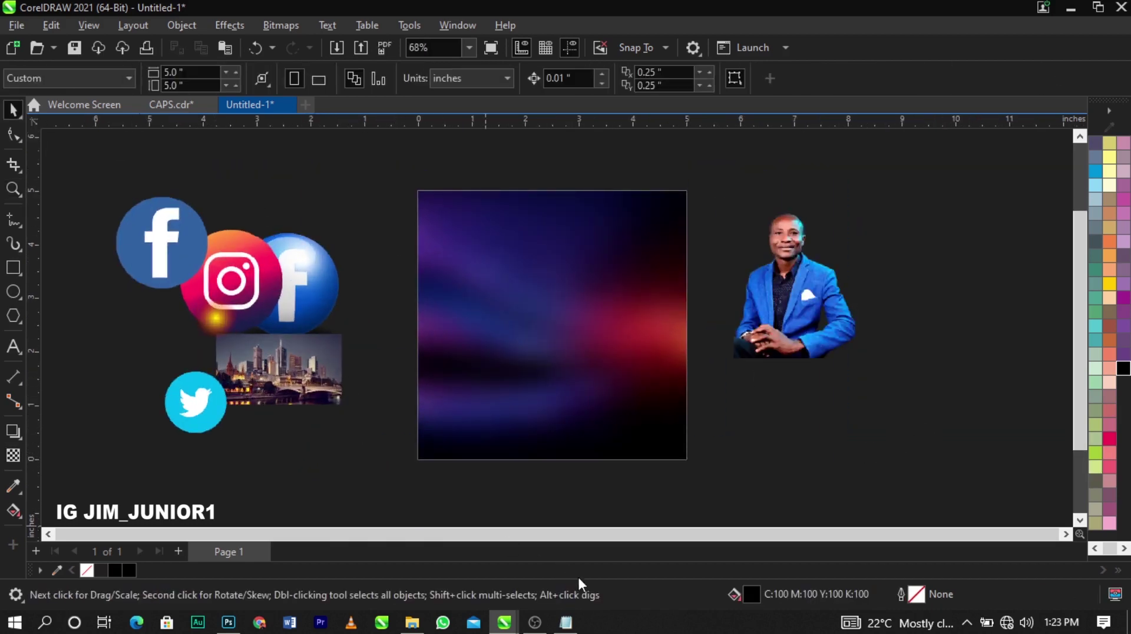
Copy all the flyer text from the TEXT file in Notepad and paste it as artistic text beside the portrait in CorelDRAW
left_click(575, 618)
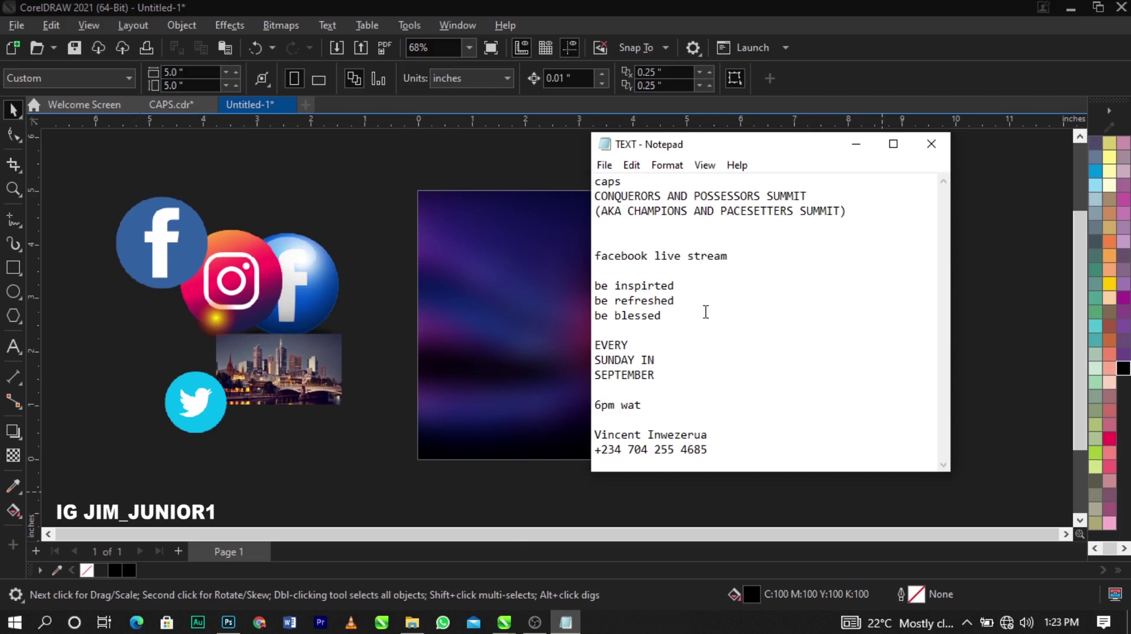
key("ctrl+a")
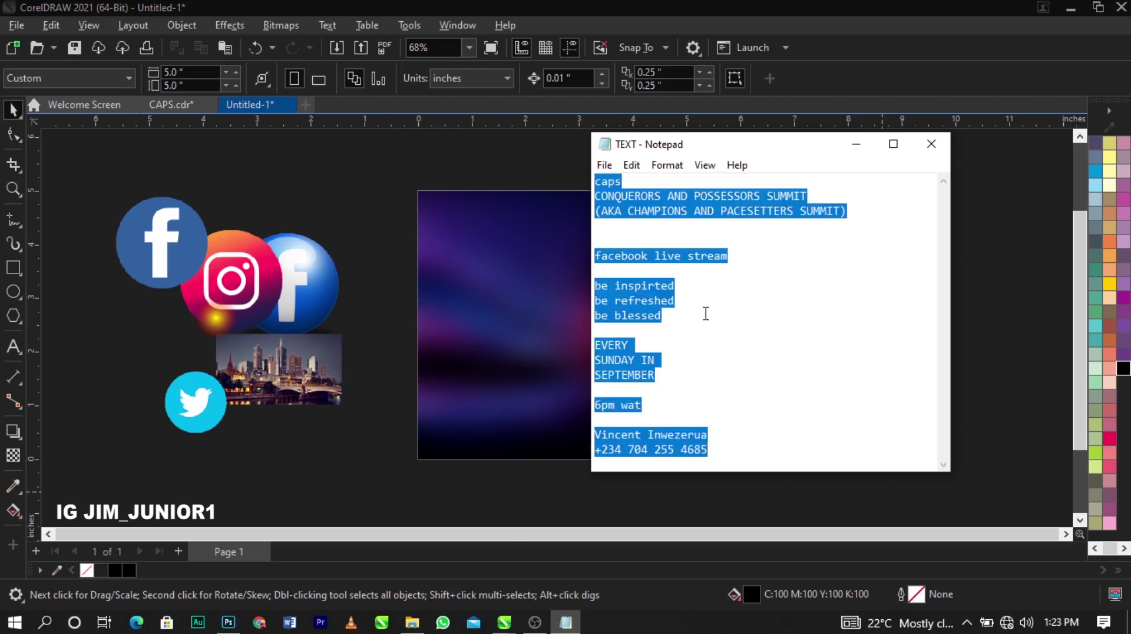
left_click(409, 321)
left_click(17, 348)
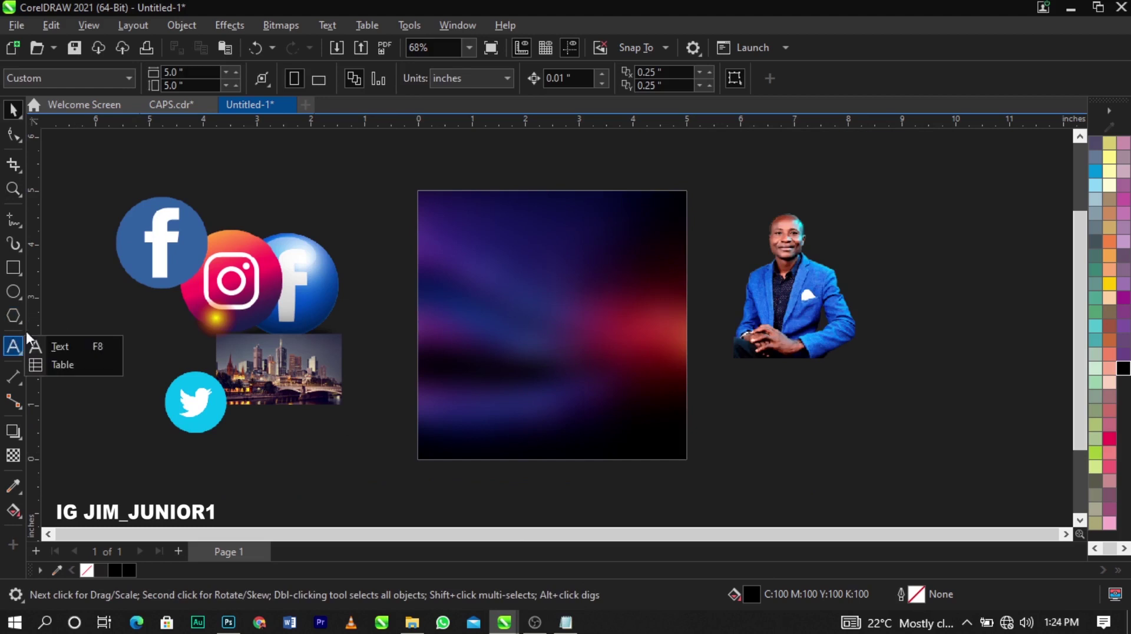
left_click(54, 347)
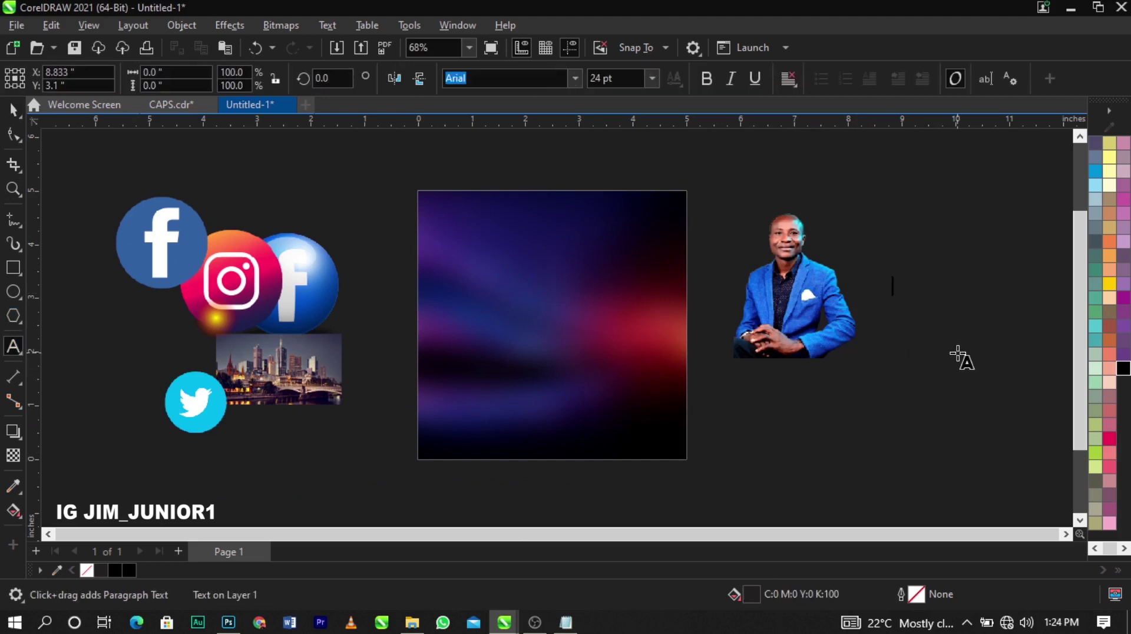
left_click(957, 353)
key("ctrl+v")
key("ctrl+space")
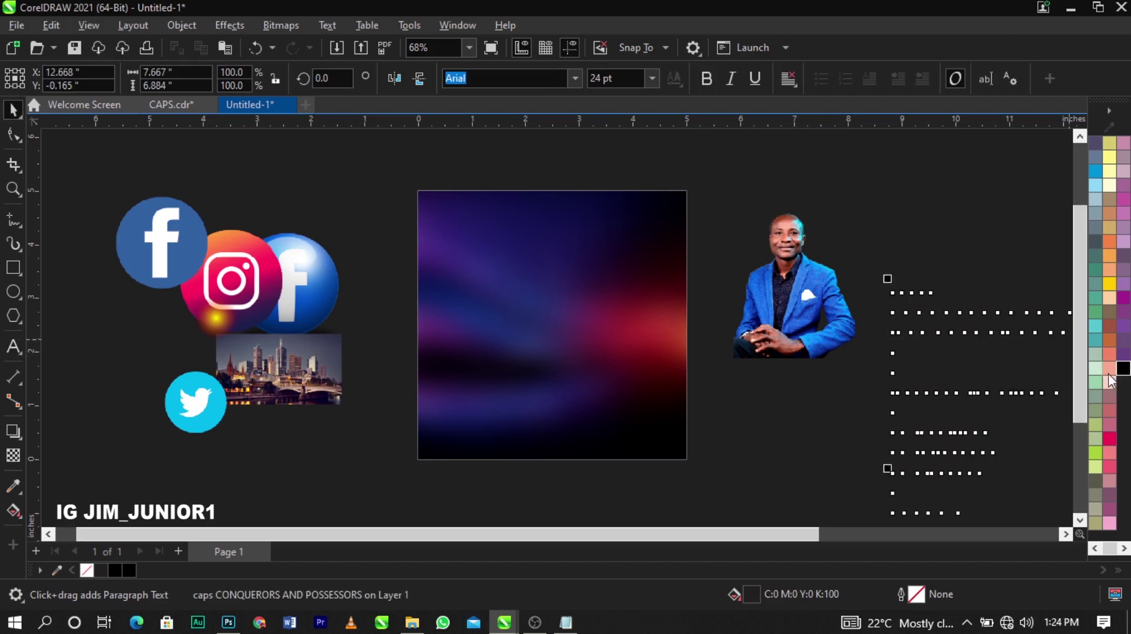
Fill the pasted text white, reduce its font size so the block is about 3.19 by 2.87 inches, and place it beside the portrait
scroll(1101, 295, "up", 1)
left_click(1096, 299)
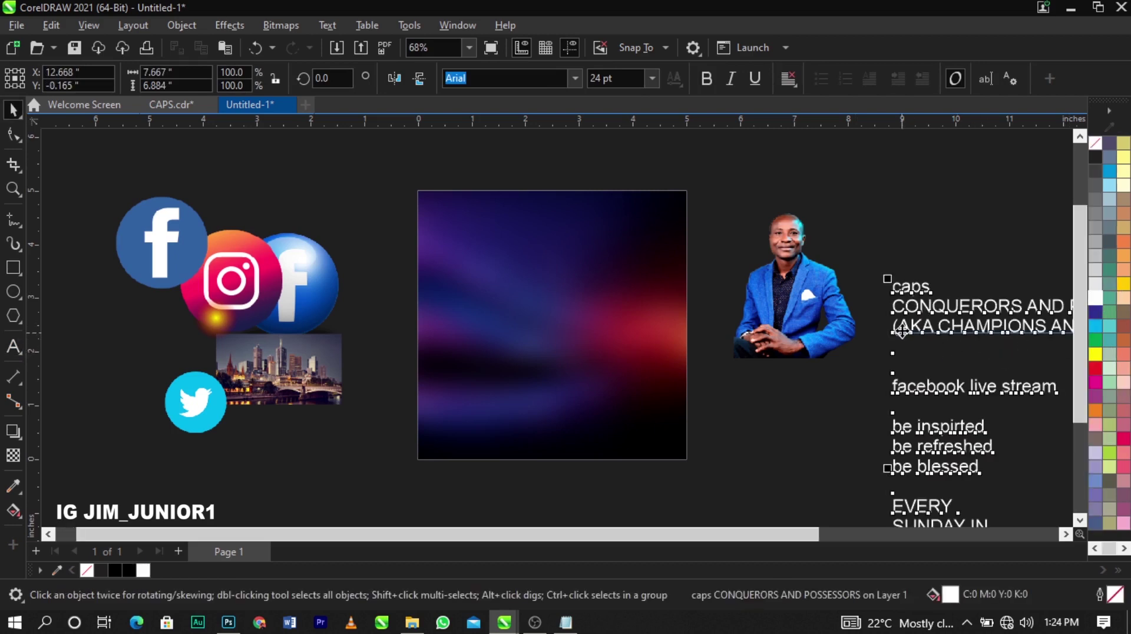
left_click_drag(942, 333, 920, 288)
left_click(653, 78)
left_click(626, 164)
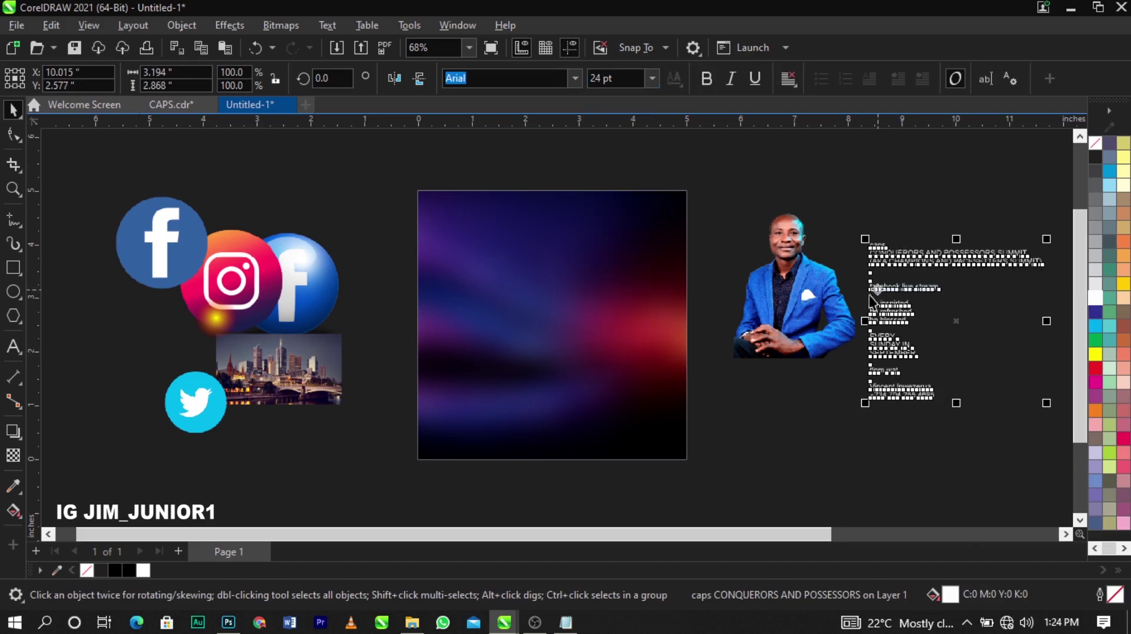
Place the portrait image of the man inside the page's background PowerClip rectangle
left_click(816, 310)
left_click_drag(816, 310, 793, 302)
right_click(792, 335)
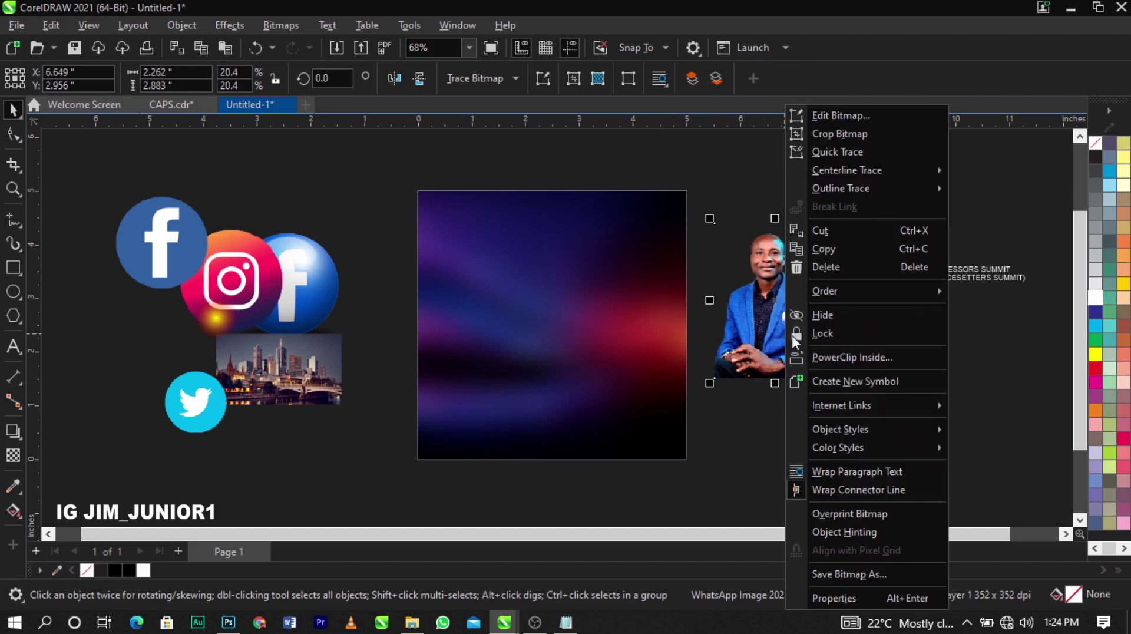
left_click(821, 360)
left_click(569, 378)
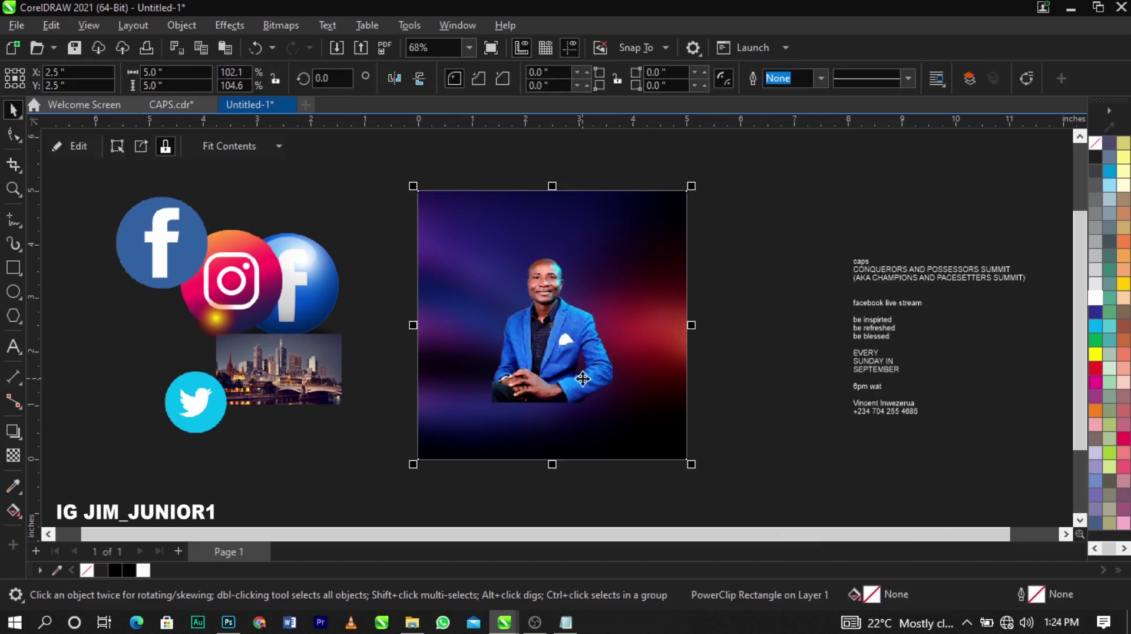
Edit the PowerClip's contents, moving the portrait to the page's lower-right corner and enlarging it to about 3.25 by 4.14 inches
right_click(582, 379)
left_click(636, 119)
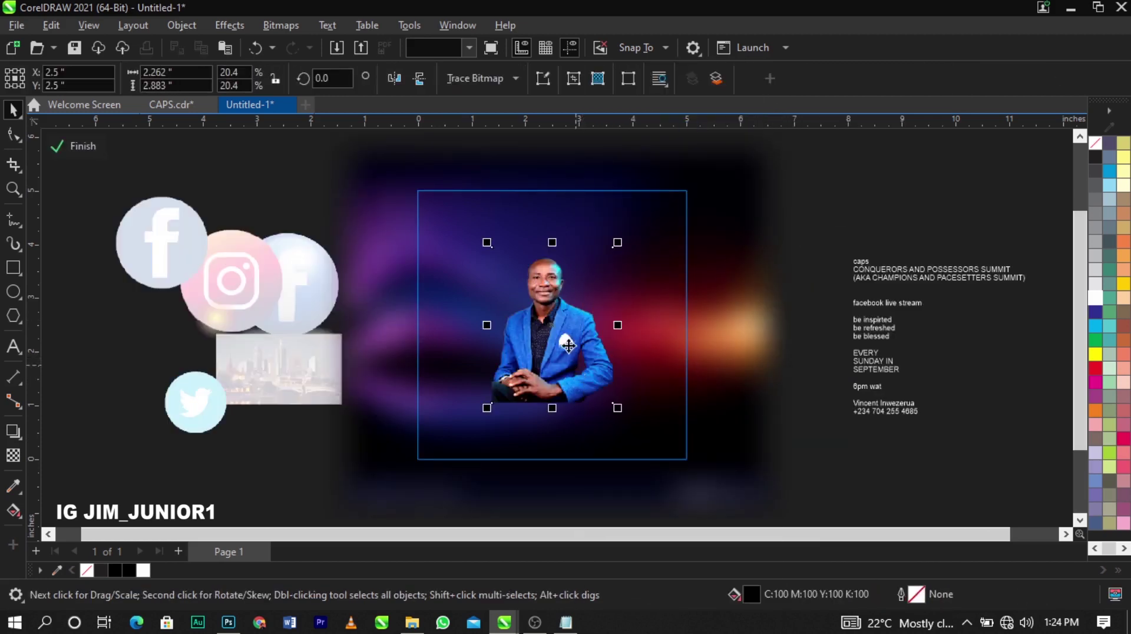
left_click_drag(568, 345, 657, 418)
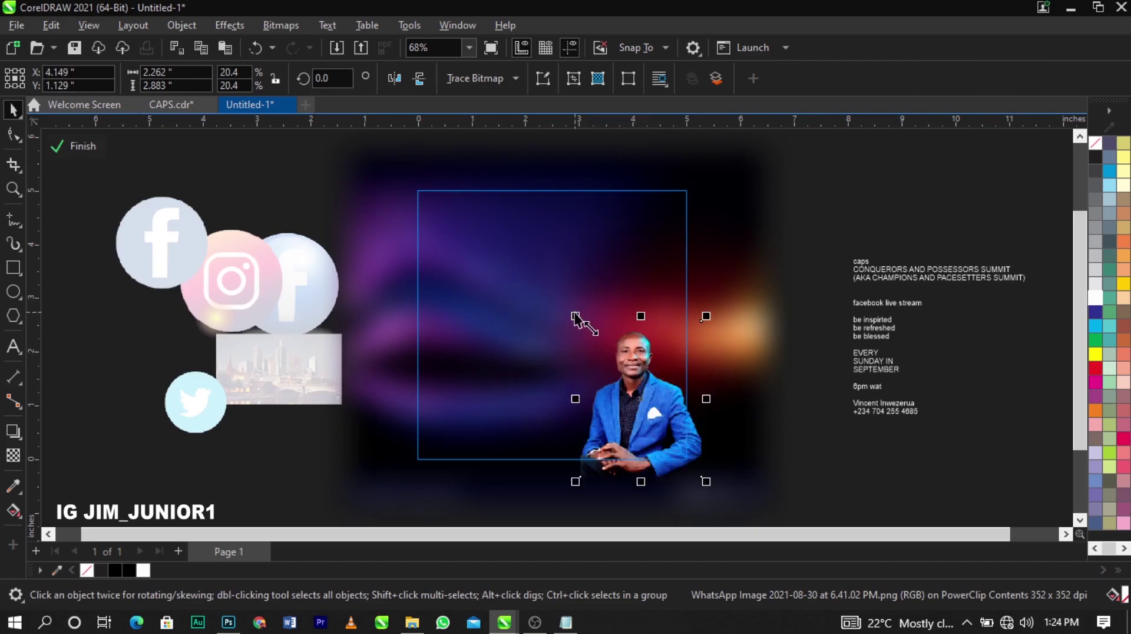
left_click_drag(576, 317, 535, 221)
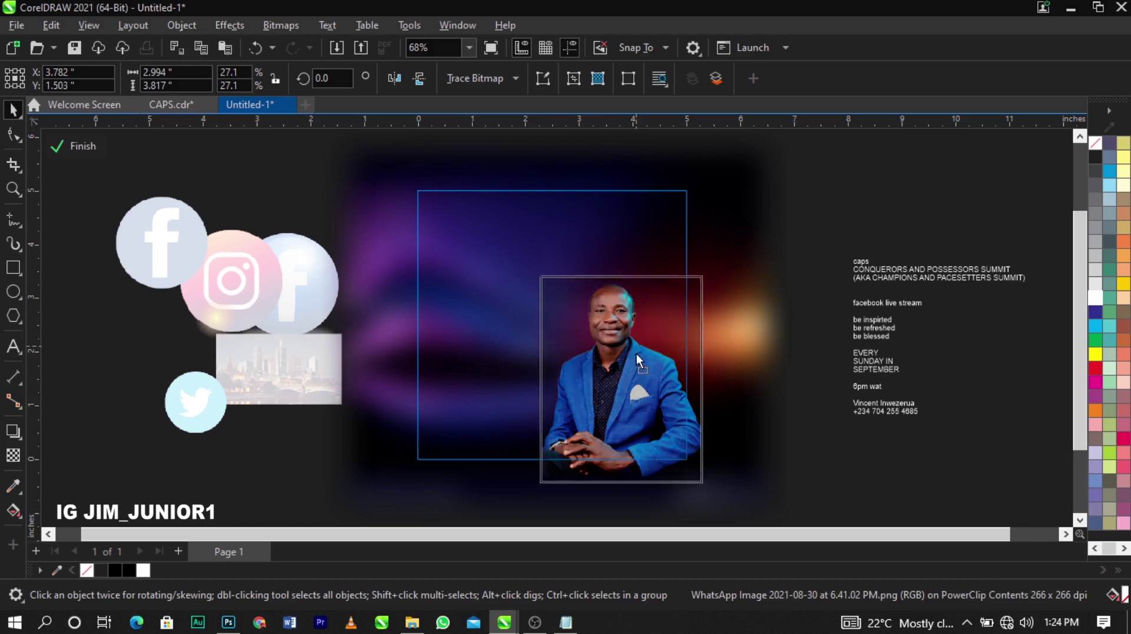
left_click_drag(636, 353, 635, 355)
left_click_drag(705, 277, 719, 270)
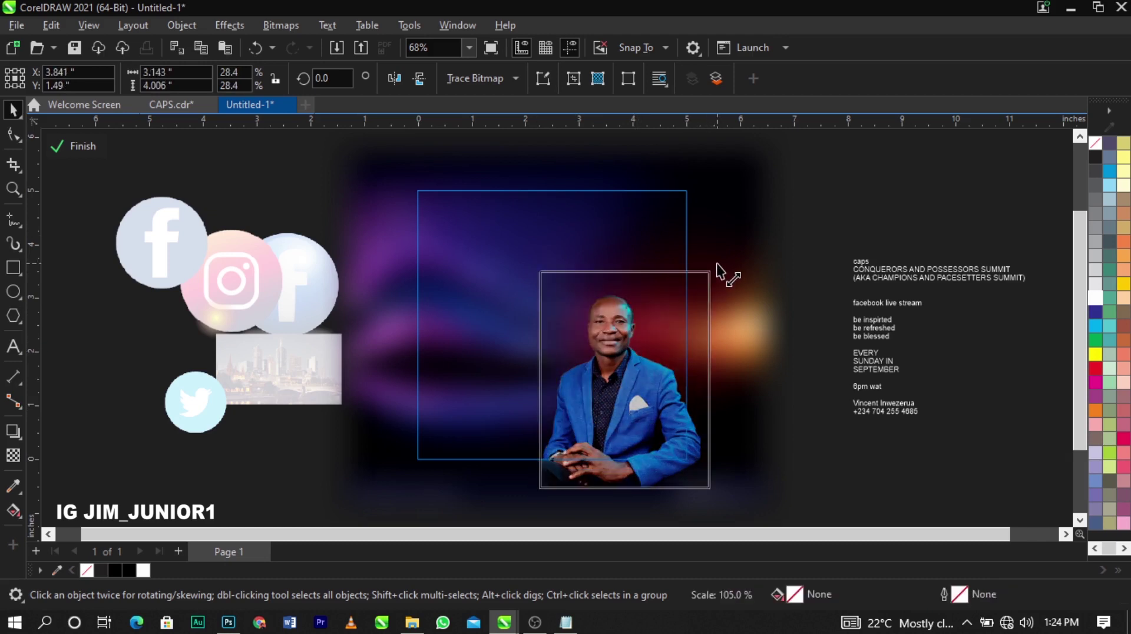
left_click_drag(650, 323, 648, 328)
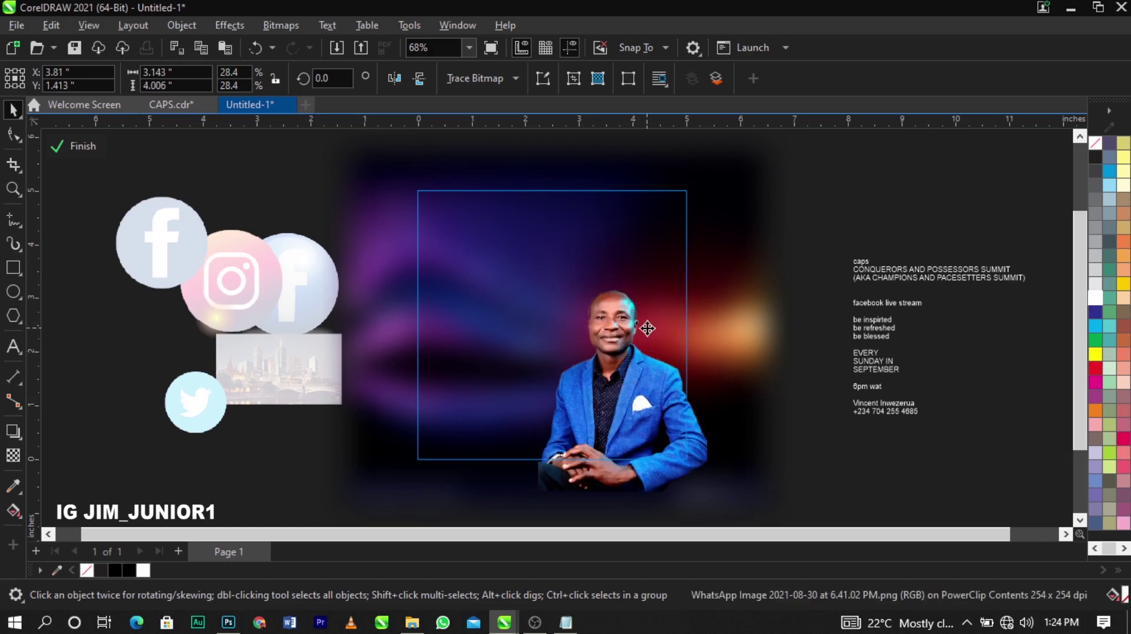
left_click(647, 328)
left_click(525, 288)
left_click(558, 288)
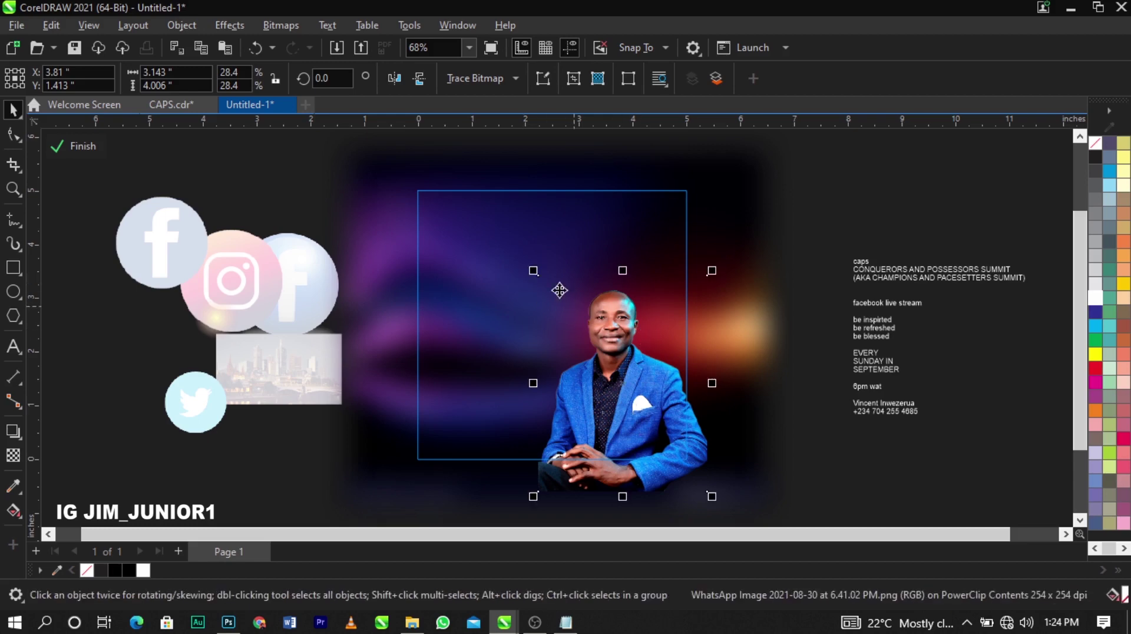
left_click_drag(538, 275, 521, 266)
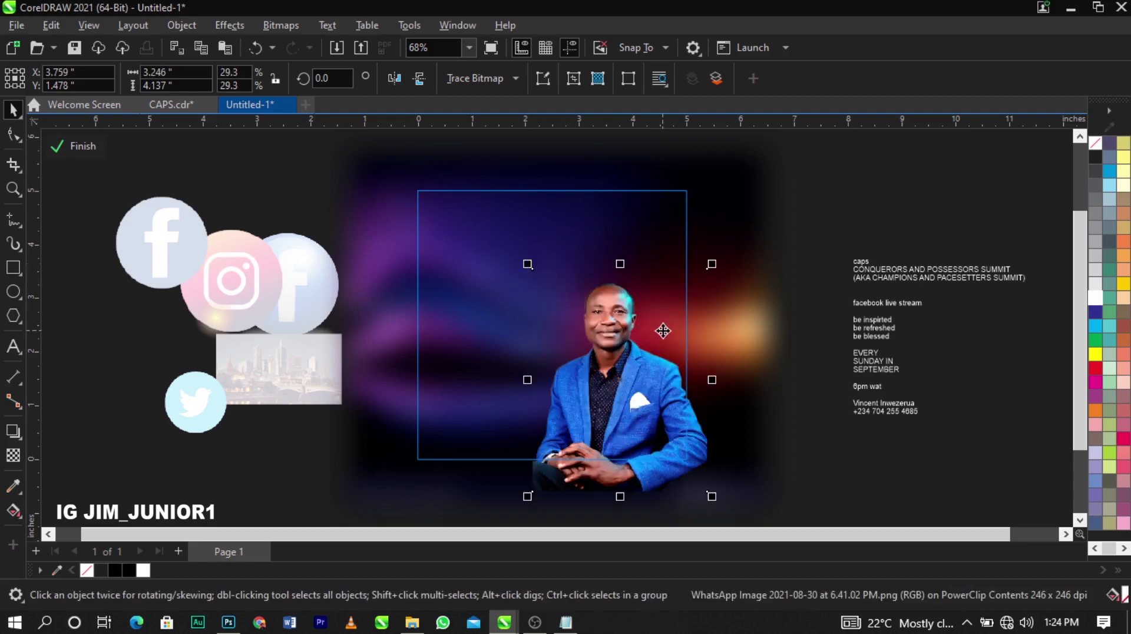
Convert the portrait to a 300 dpi RGB bitmap
scroll(662, 329, "up", 1)
scroll(663, 331, "up", 1)
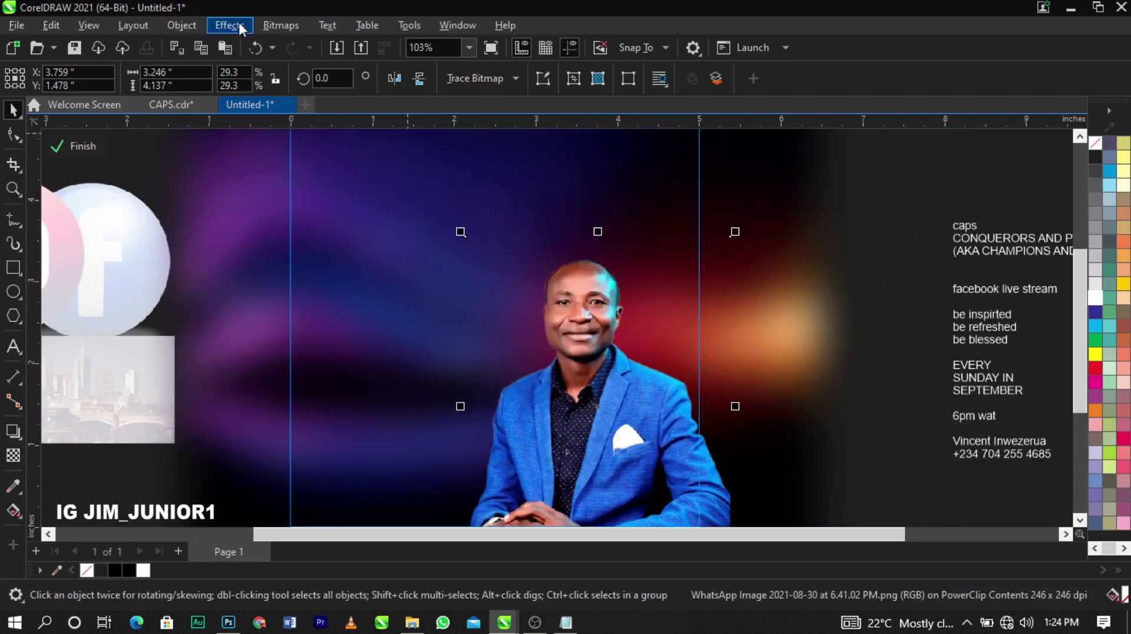
left_click(291, 25)
left_click(298, 45)
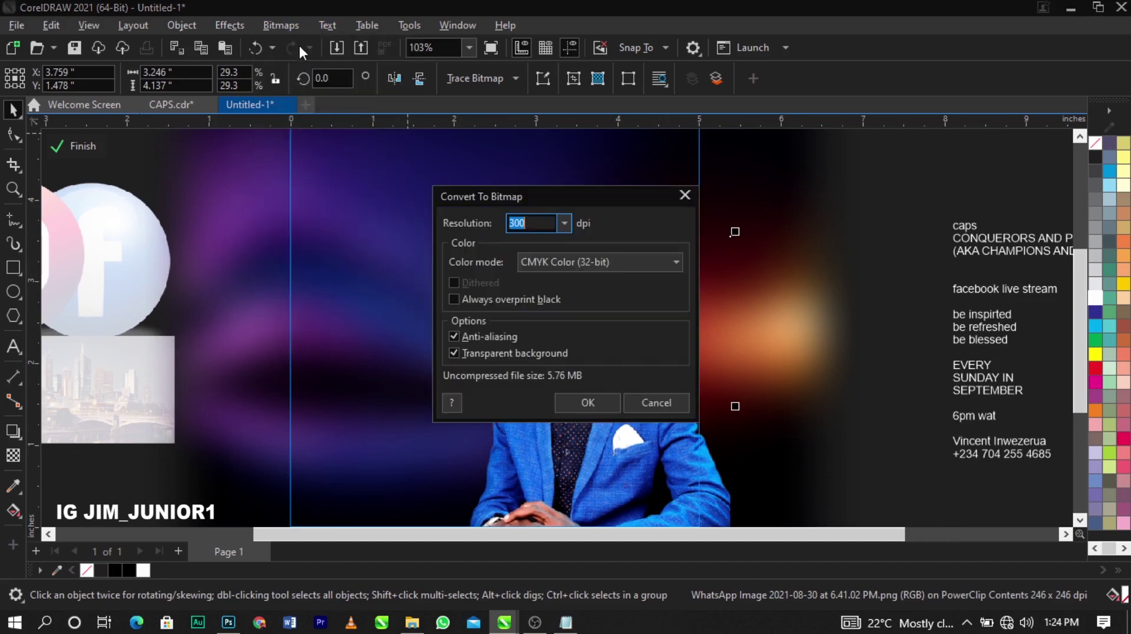
left_click(565, 265)
left_click(567, 333)
left_click(581, 407)
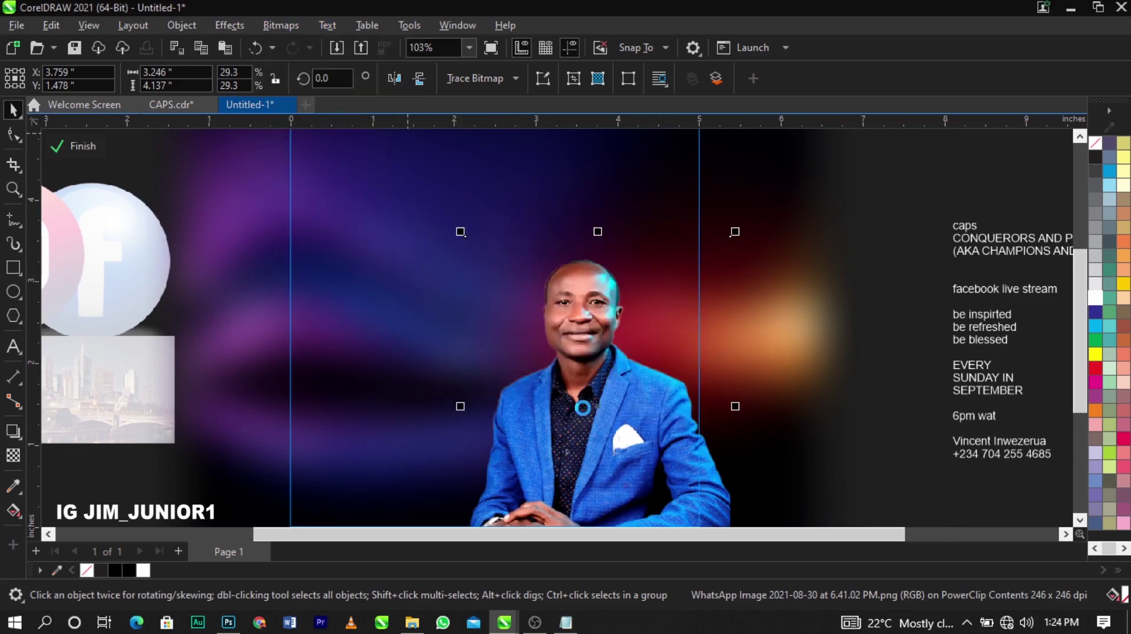
Apply a Brightness/Contrast/Intensity adjustment to the portrait with contrast set to 28
left_click(236, 26)
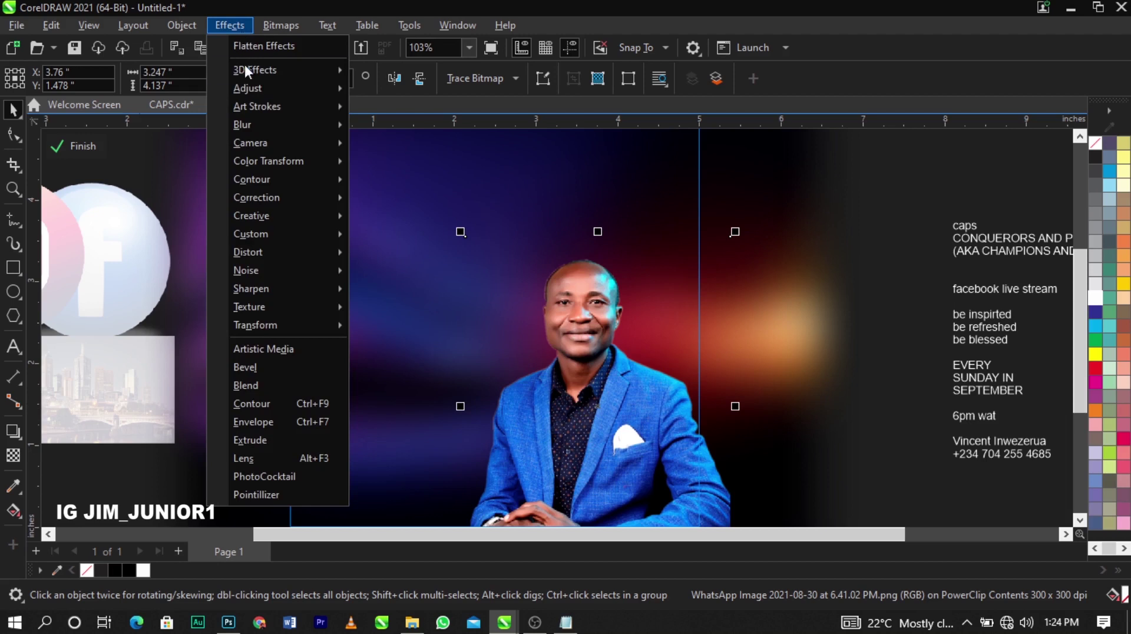
mouse_move(250, 88)
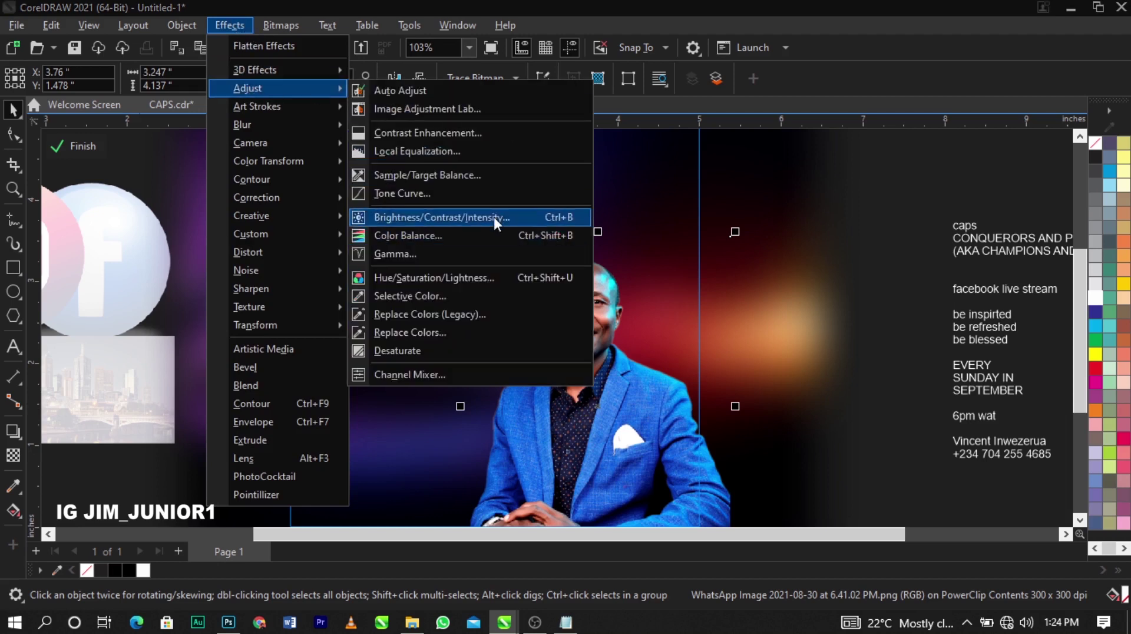
left_click(494, 217)
left_click_drag(589, 222, 350, 104)
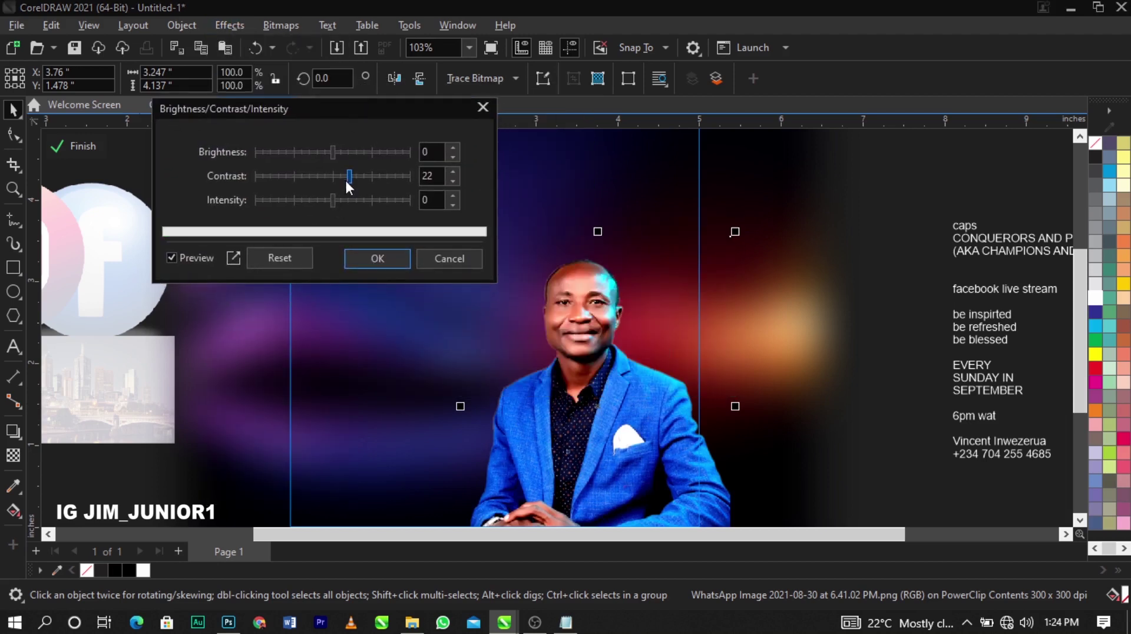
left_click_drag(346, 186, 357, 183)
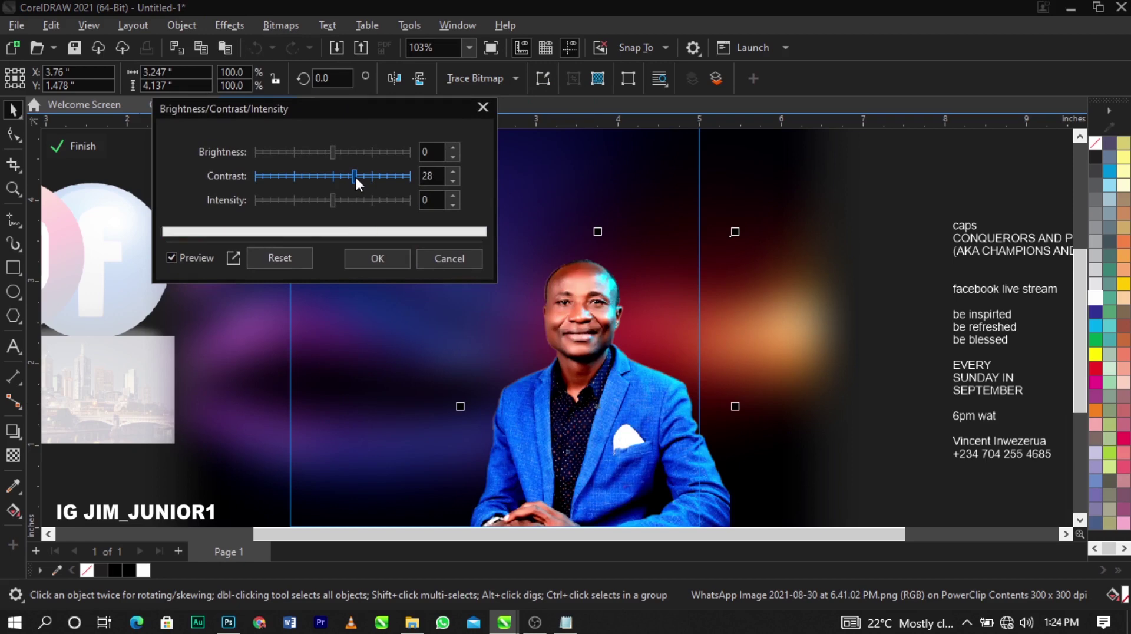
left_click(386, 258)
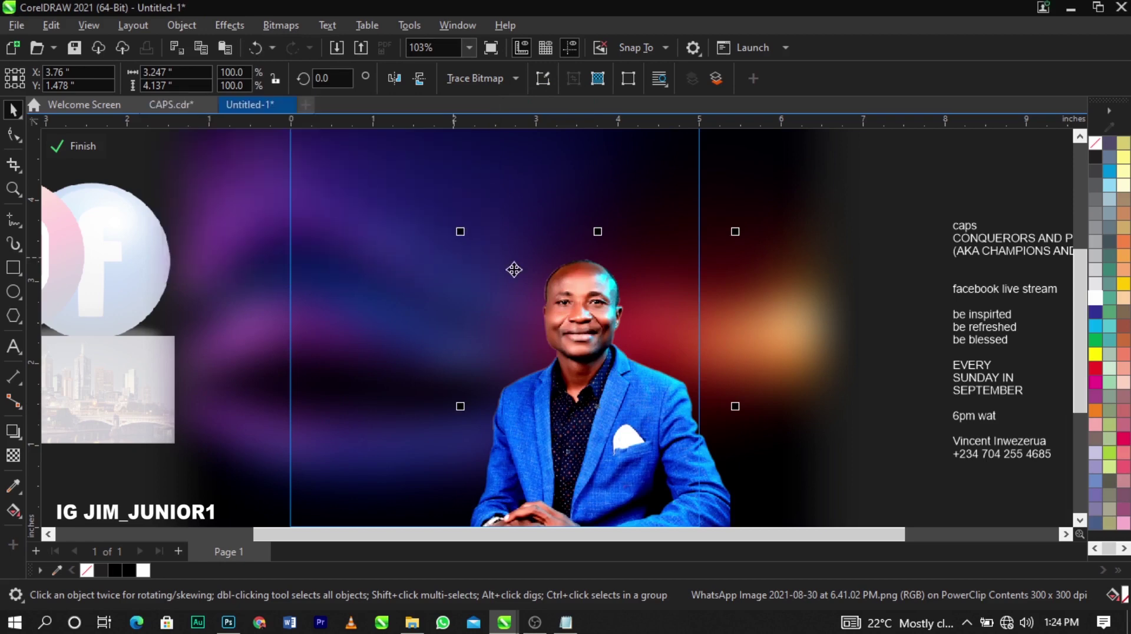
Finish editing the contents of the background PowerClip and return to the page
left_click(899, 266)
scroll(713, 257, "down", 1)
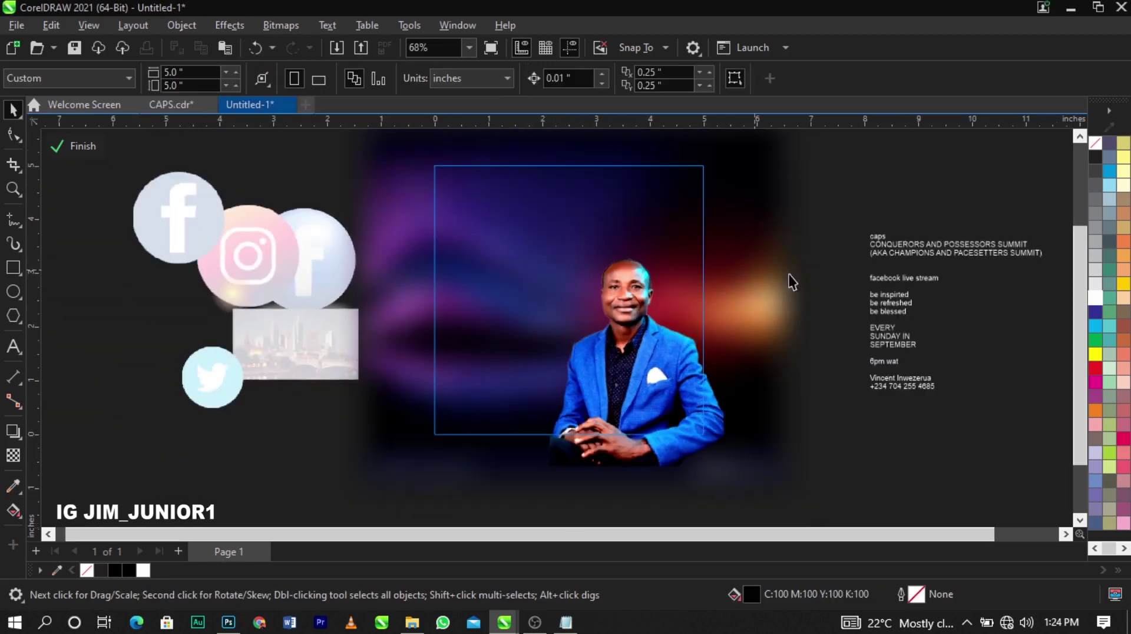
left_click(87, 149)
left_click(741, 304)
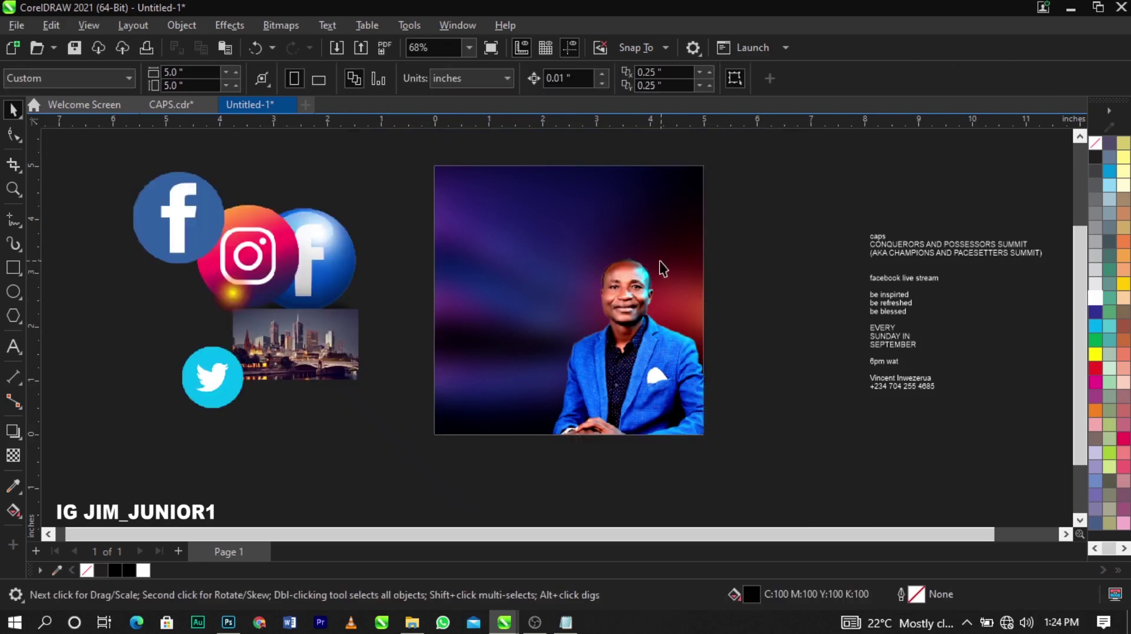
Cut the word "caps" out of the prepared text block and paste it as separate text near the page's upper edge
scroll(643, 243, "up", 1)
left_click_drag(981, 255, 855, 253)
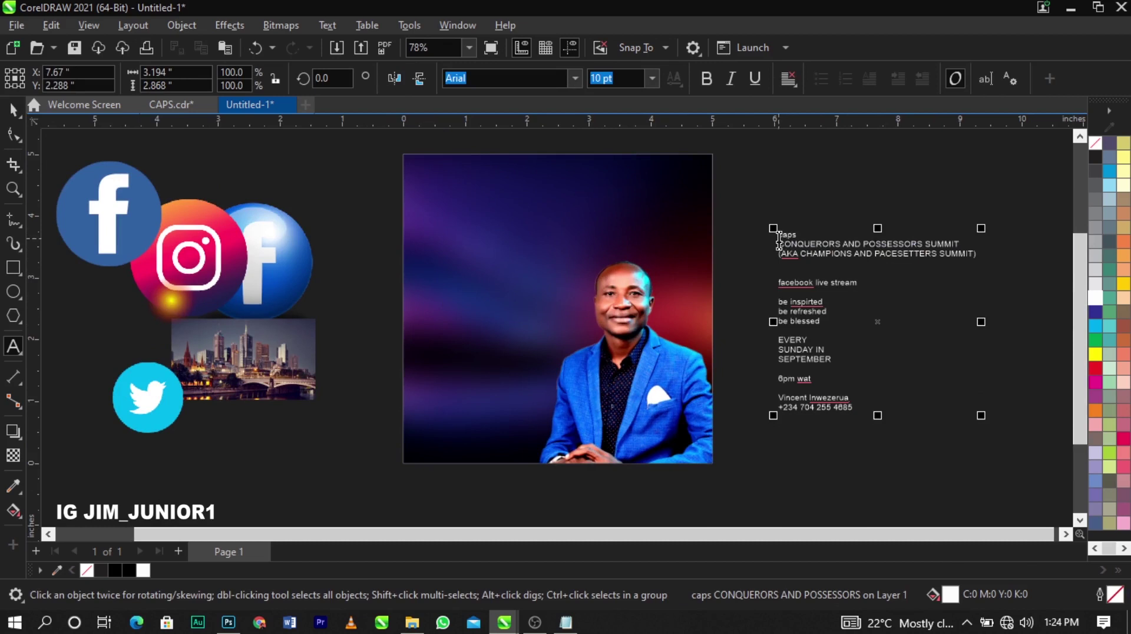
left_click_drag(779, 238, 811, 238)
key("ctrl+x")
left_click(487, 199)
key("ctrl+v")
key("ctrl+space")
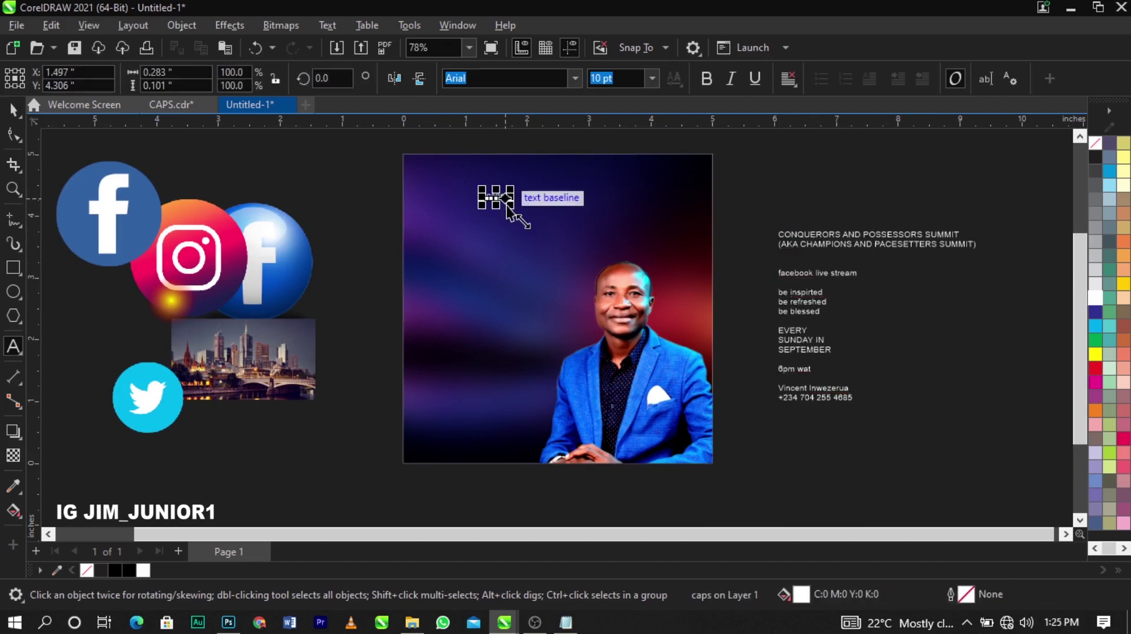
Enlarge the "caps" text to about 84.68 pt and set its font to Qardoos Personal Use
left_click_drag(509, 206, 655, 221)
scroll(578, 221, "up", 2)
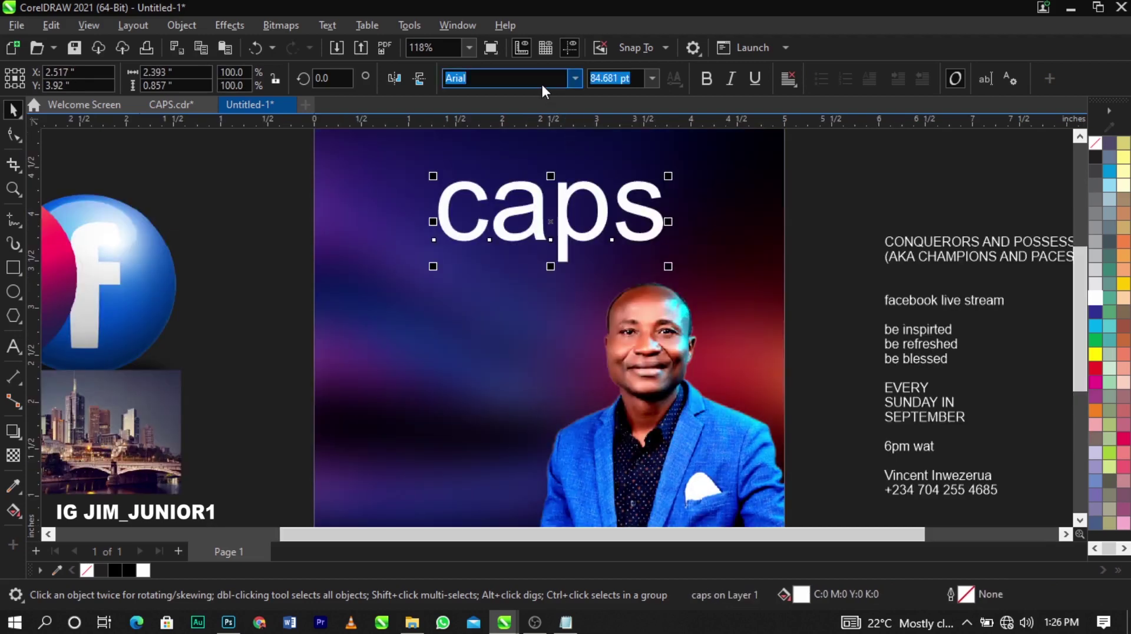
type("Qardoos Personal Use")
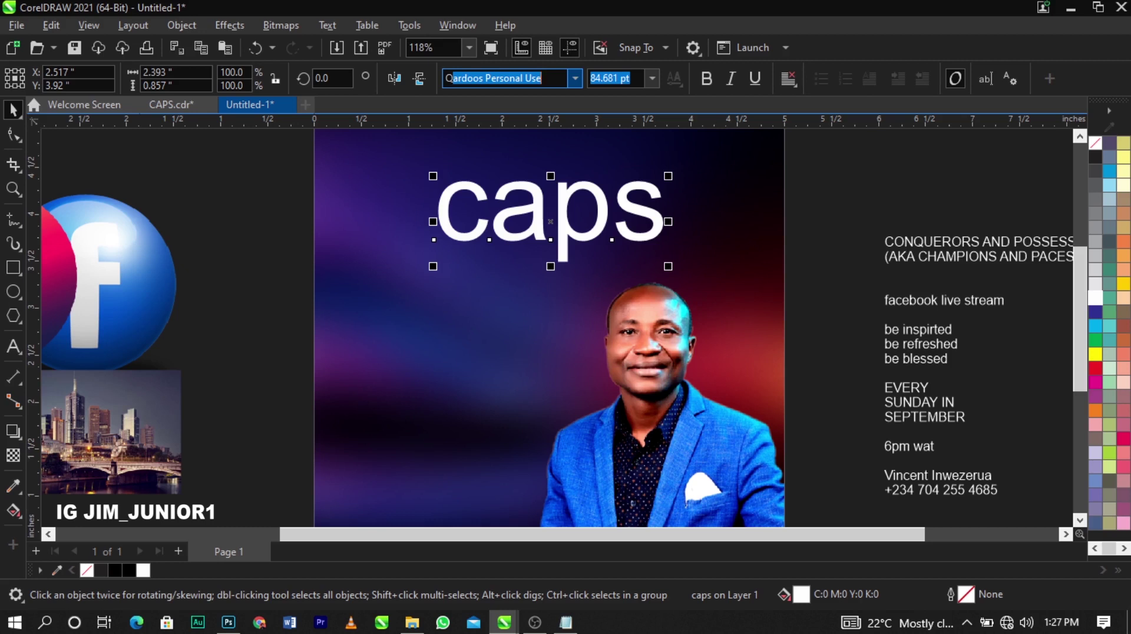
key("Return")
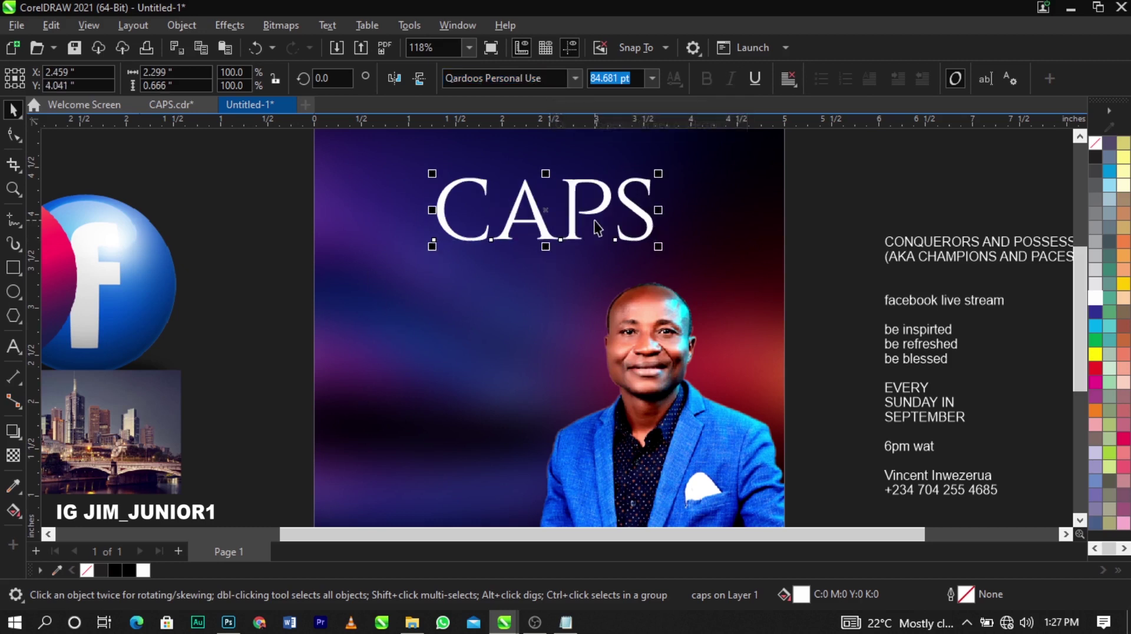
Change the whole "caps" title to capital letters with the tOGGLE cASE option
scroll(568, 210, "up", 1)
left_click(575, 207)
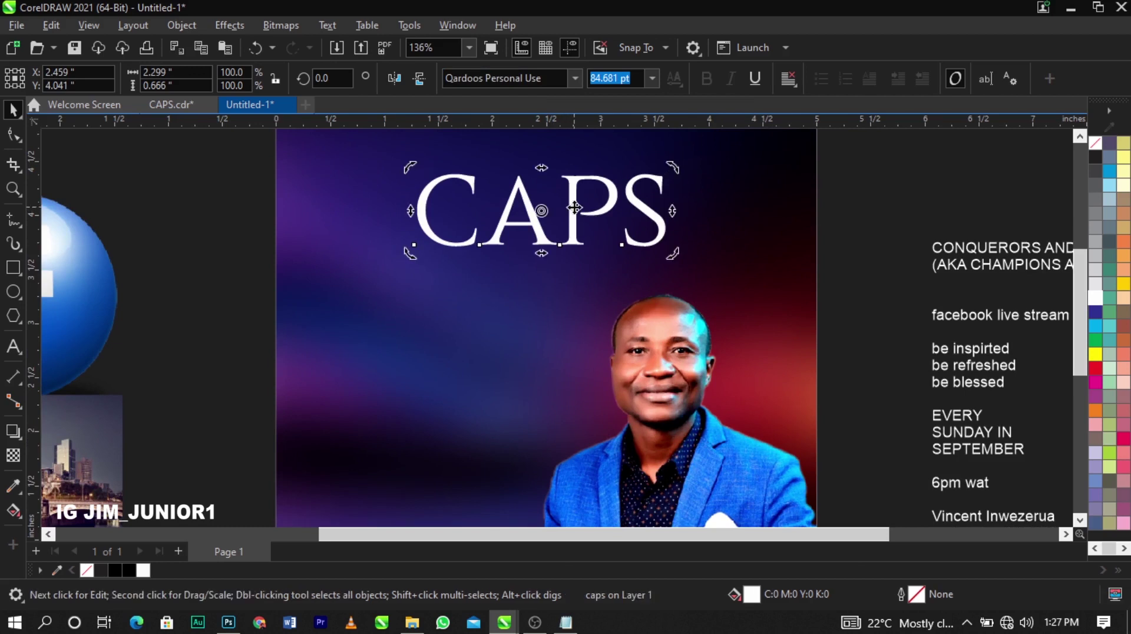
left_click(574, 208)
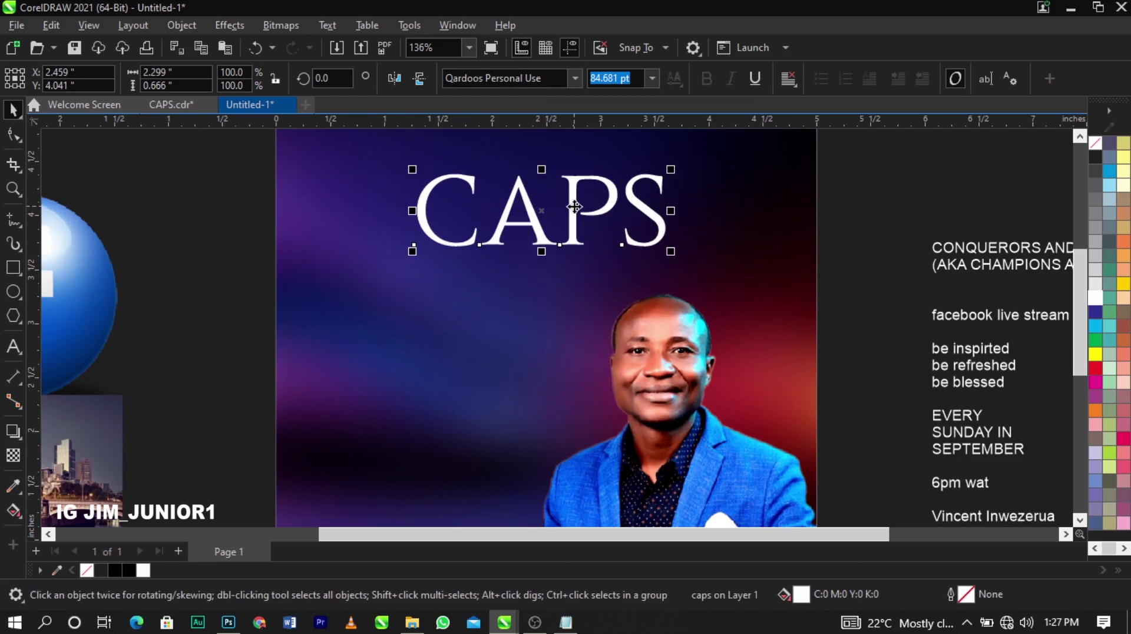
double_click(575, 207)
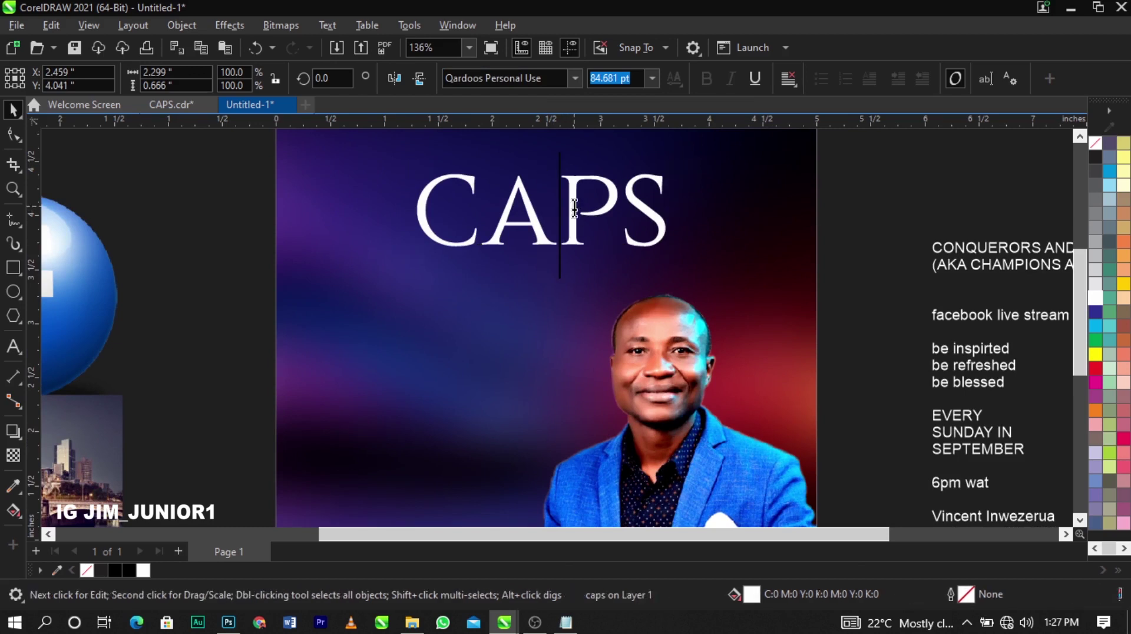
key("ctrl+a")
key("shift+F3")
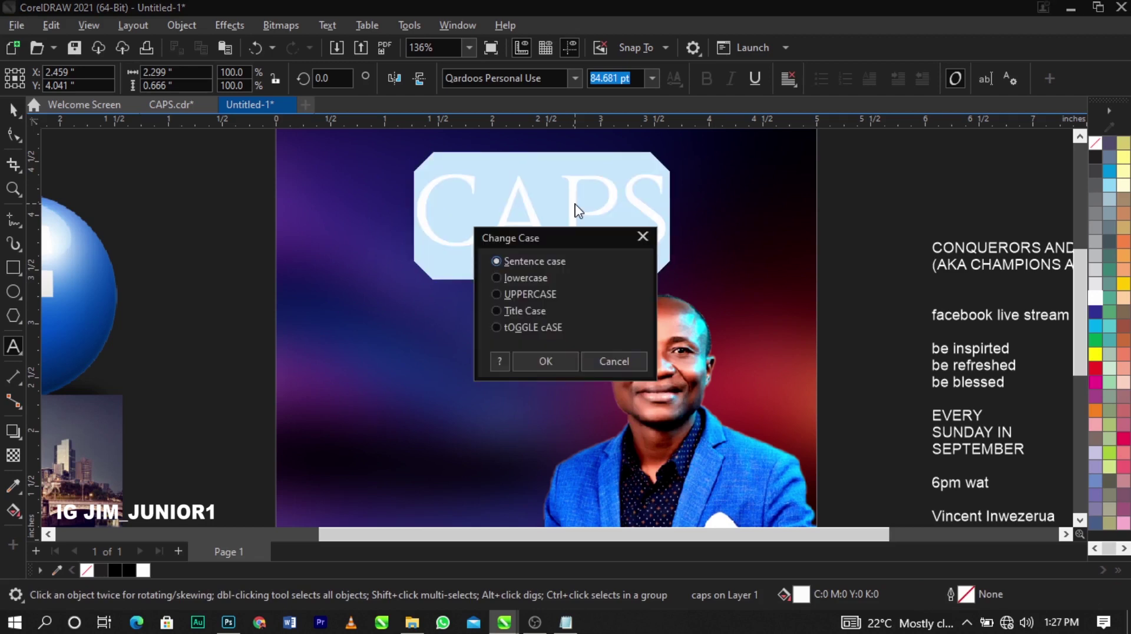
left_click(539, 328)
left_click(544, 360)
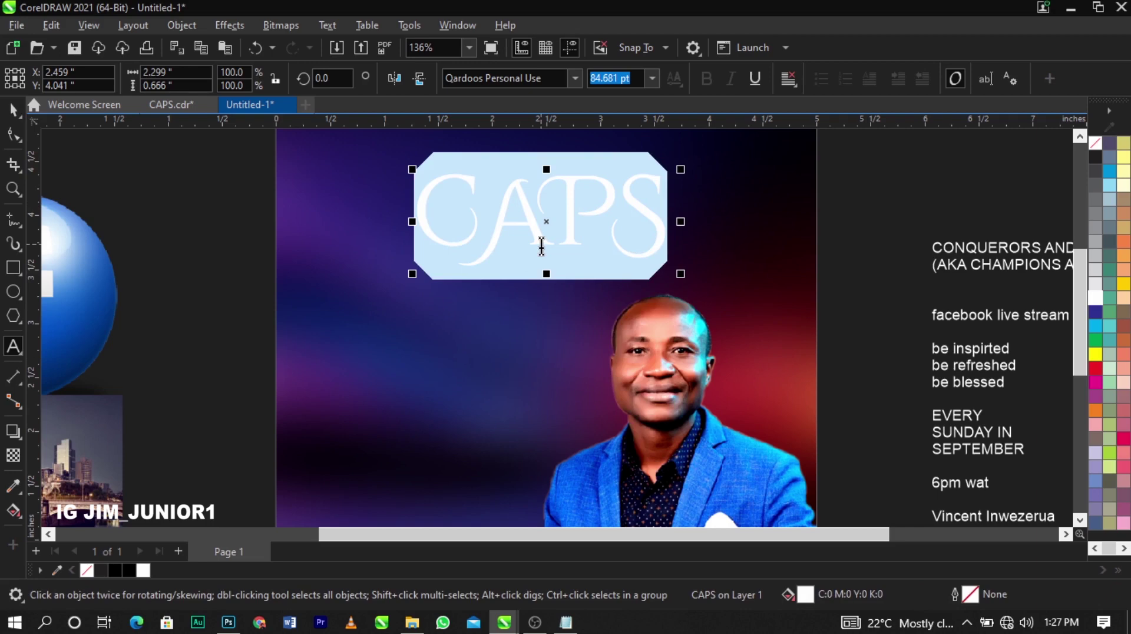
key("ctrl+space")
left_click(824, 268)
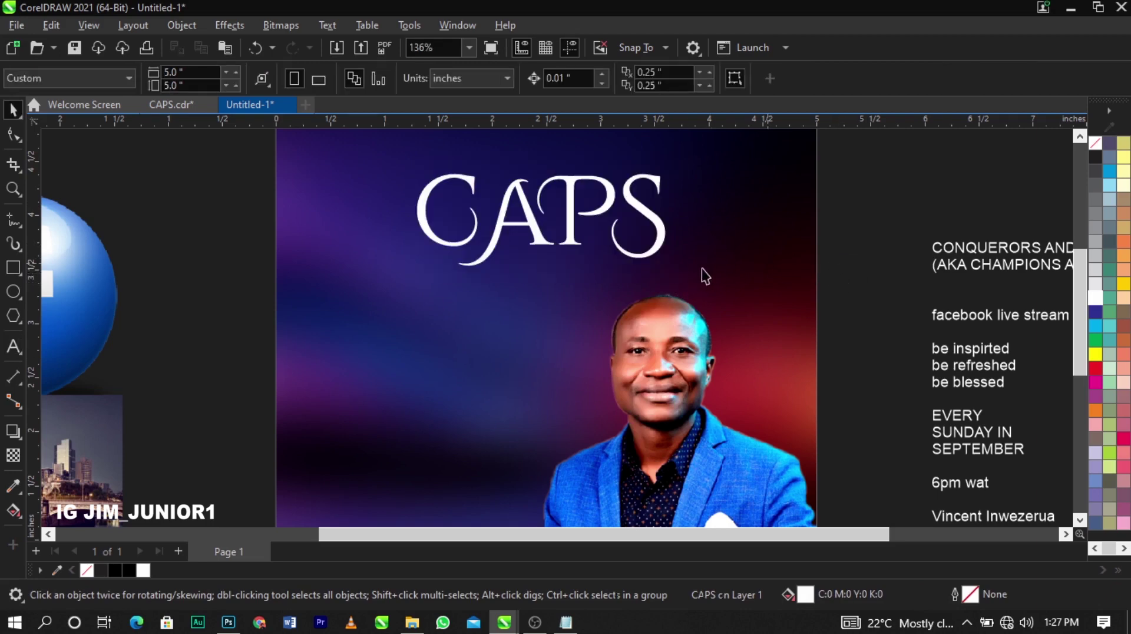
Enlarge the CAPS title to about 2.62 by 0.95 inches and move it slightly upward
left_click(666, 240)
scroll(667, 244, "down", 1)
scroll(648, 192, "up", 3)
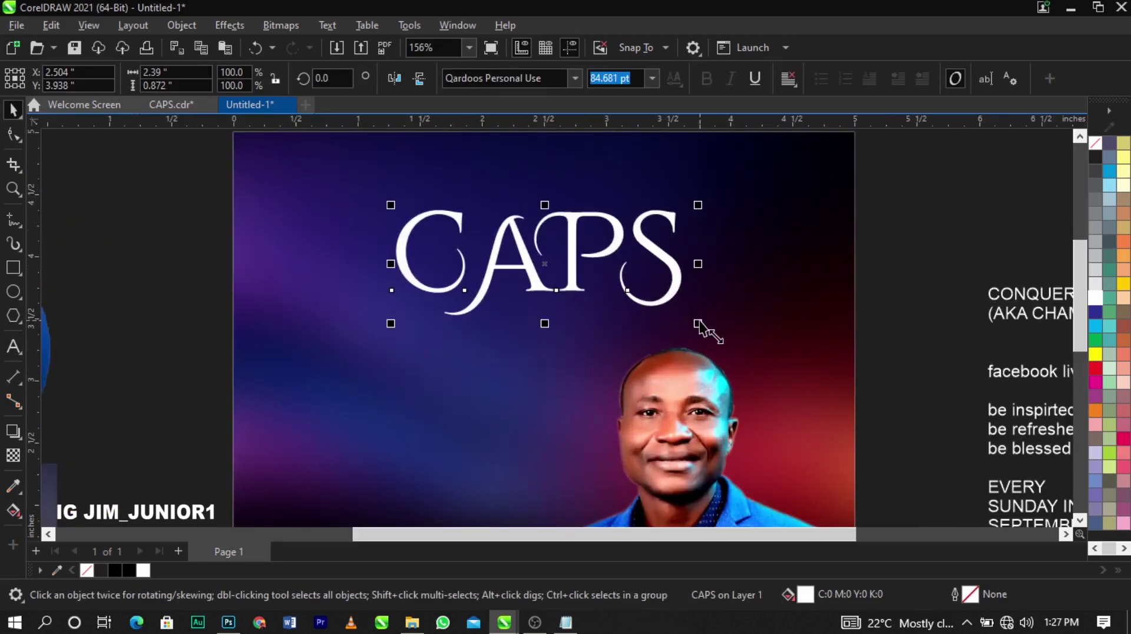
left_click_drag(698, 323, 720, 335)
left_click_drag(694, 292, 694, 277)
Edit the background PowerClip's contents, shrink the portrait slightly from its upper-left corner, and finish editing
scroll(701, 384, "down", 2)
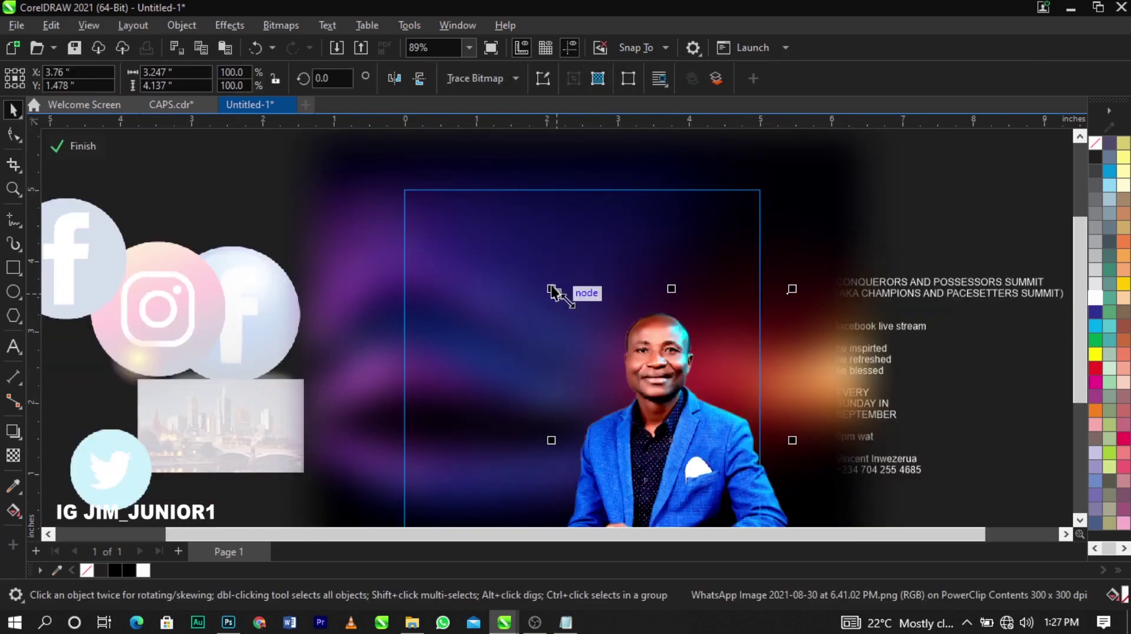
left_click_drag(553, 290, 560, 297)
left_click(934, 259, "ctrl")
left_click(935, 259)
Center the CAPS title horizontally on the background rectangle
key("z")
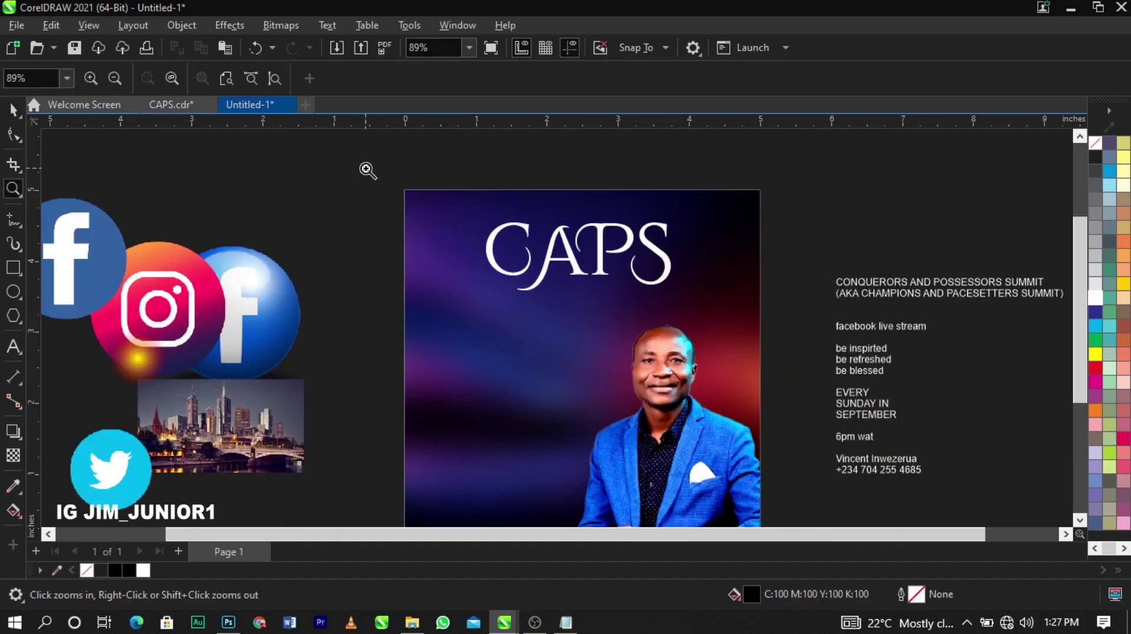
left_click_drag(366, 168, 754, 374)
key("space")
left_click(728, 304)
key("ctrl+z")
left_click(741, 340)
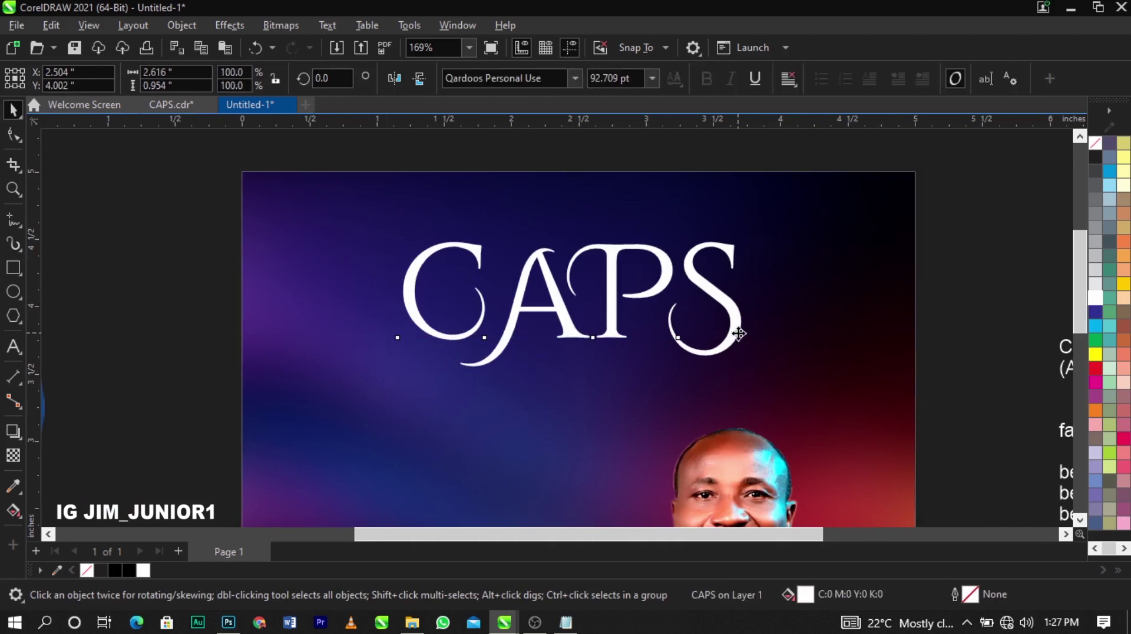
left_click(804, 338, "shift")
key("c")
key("Escape")
Fill the CAPS title with black
left_click(730, 335)
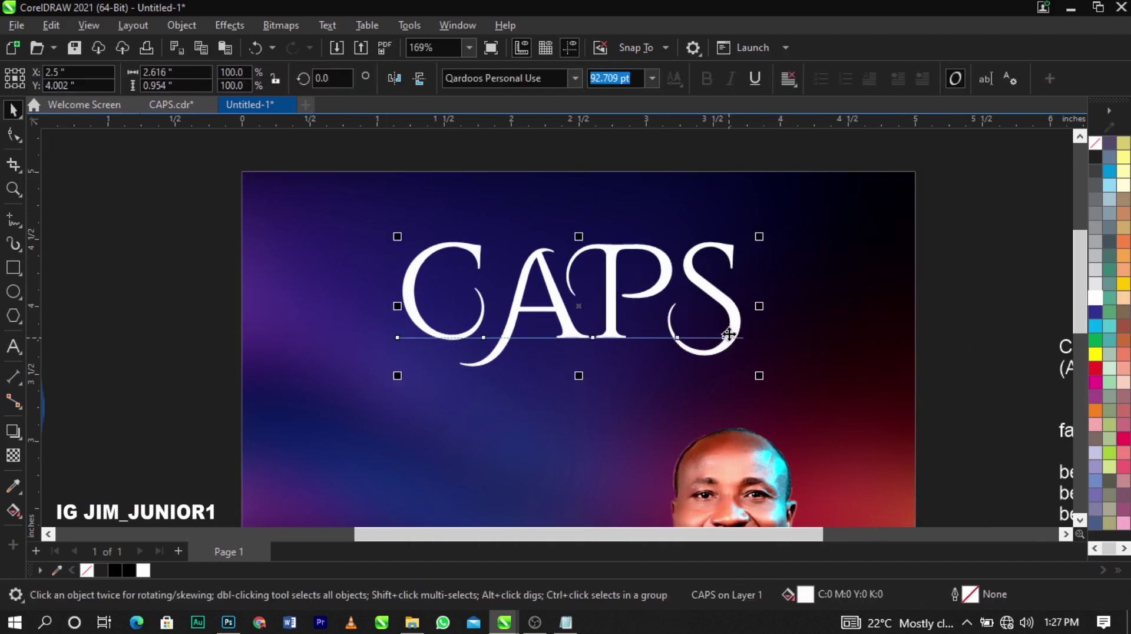
scroll(1127, 252, "down", 1)
left_click(1124, 369)
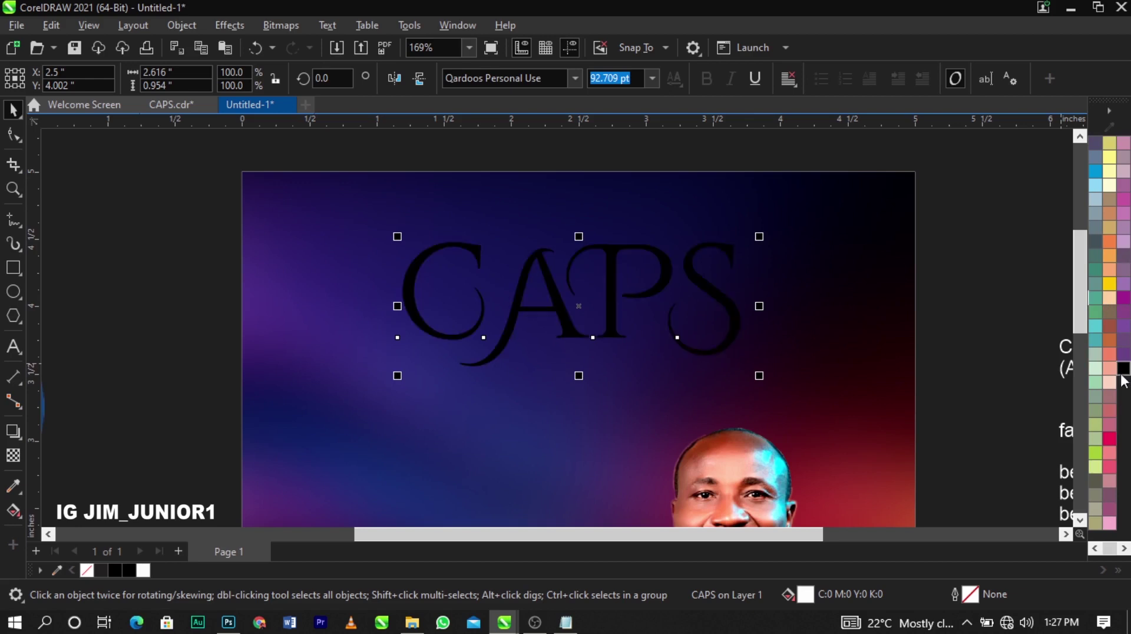
left_click(740, 334)
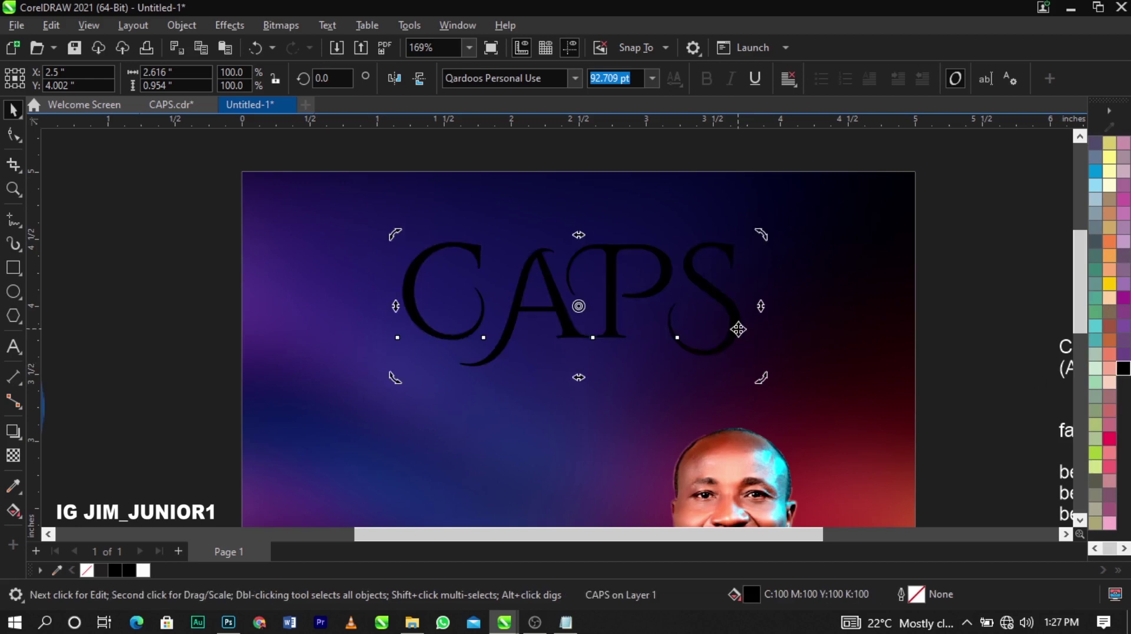
Set up an export of only the selected CAPS title as a PNG - Portable Network Graphics file on the Desktop
key("ctrl+e")
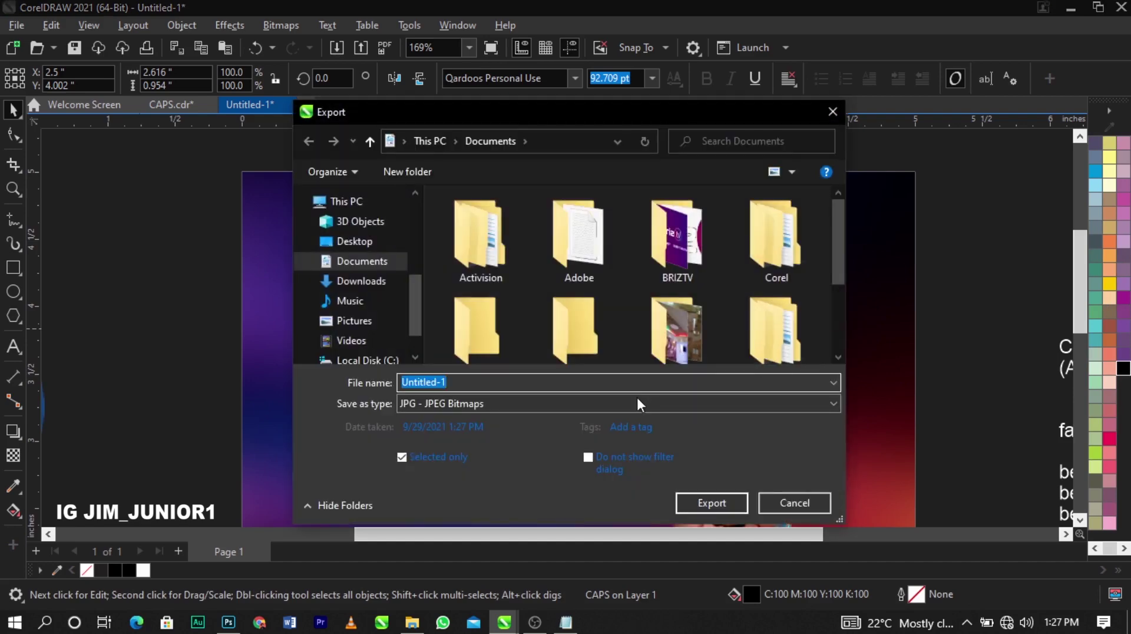
left_click(639, 401)
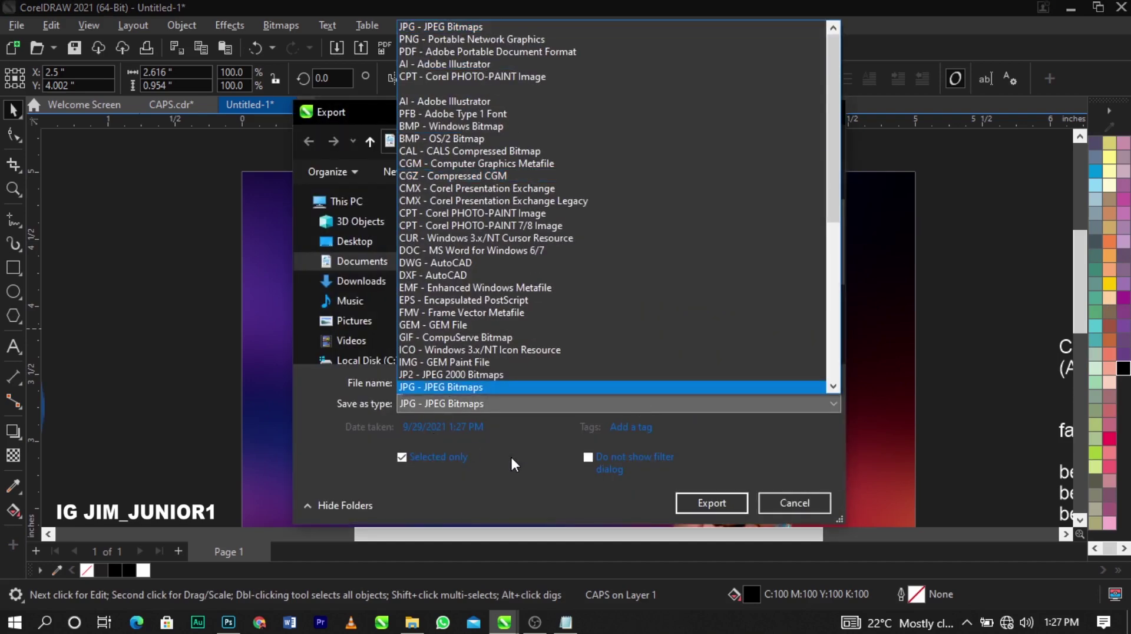
left_click(511, 392)
left_click(418, 407)
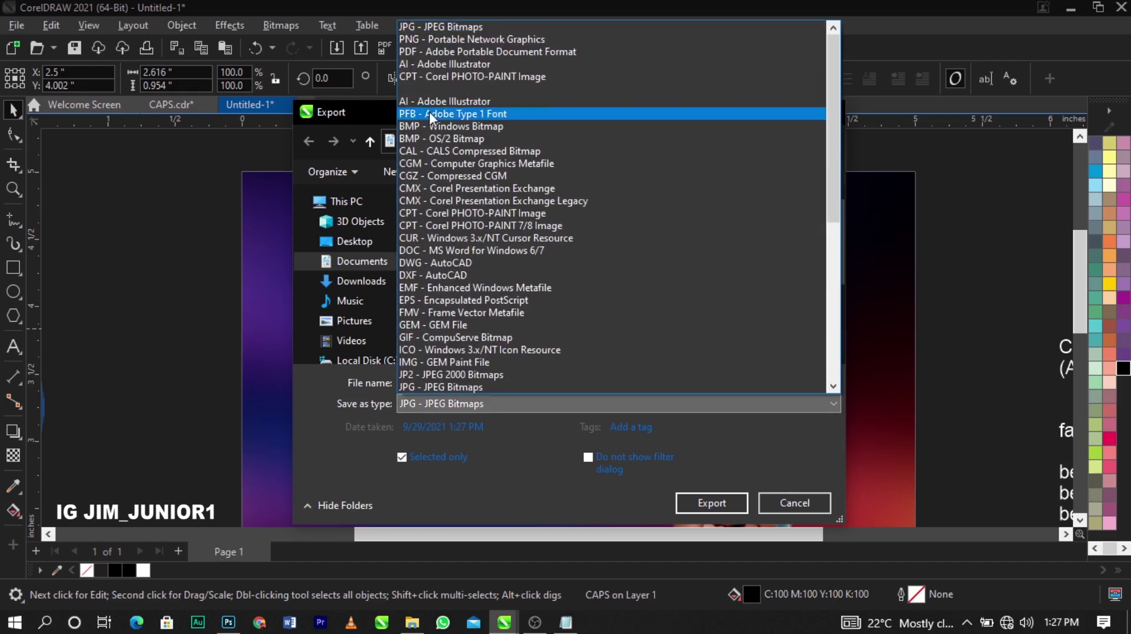
left_click(428, 42)
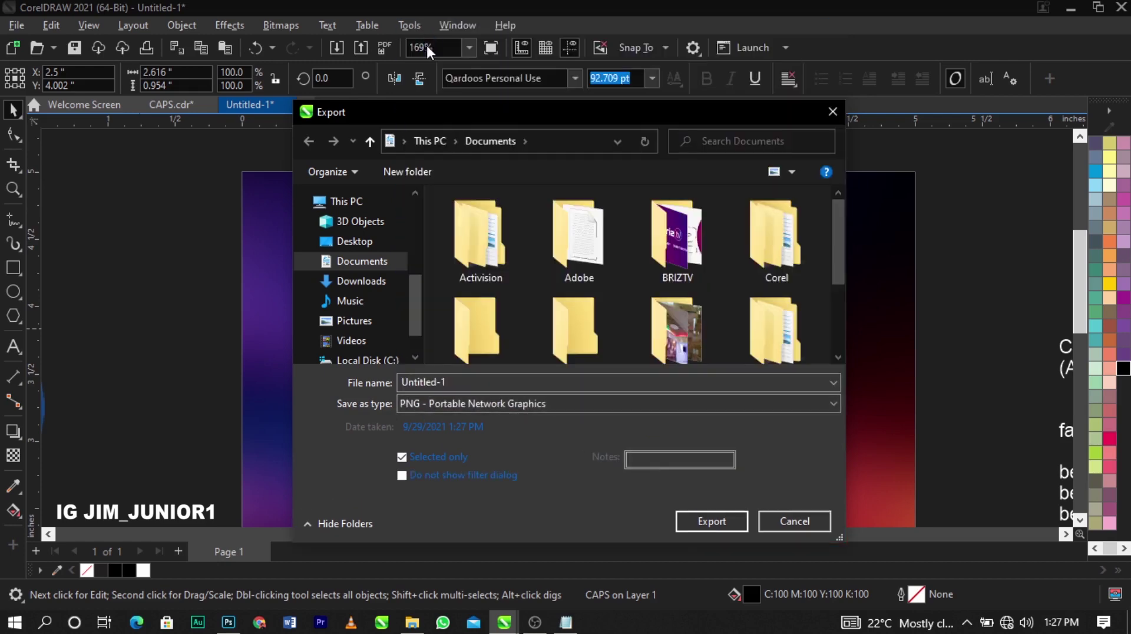
left_click(357, 245)
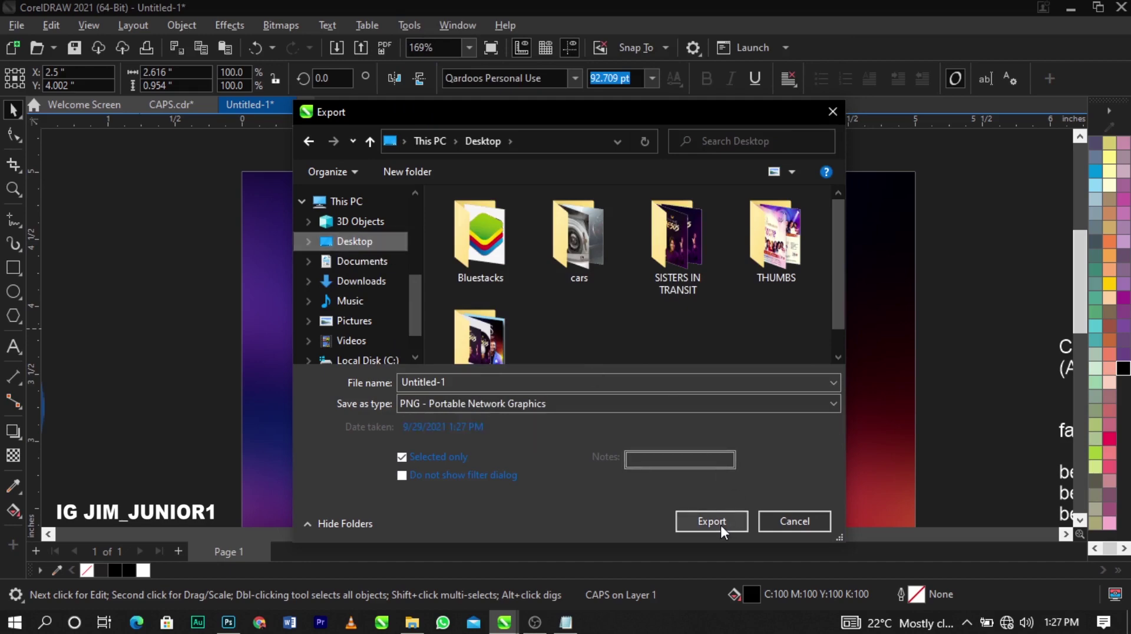
Export the title as Untitled-1 in RGB Color (24-bit) with transparency, and deselect it
left_click_drag(607, 110, 1094, 98)
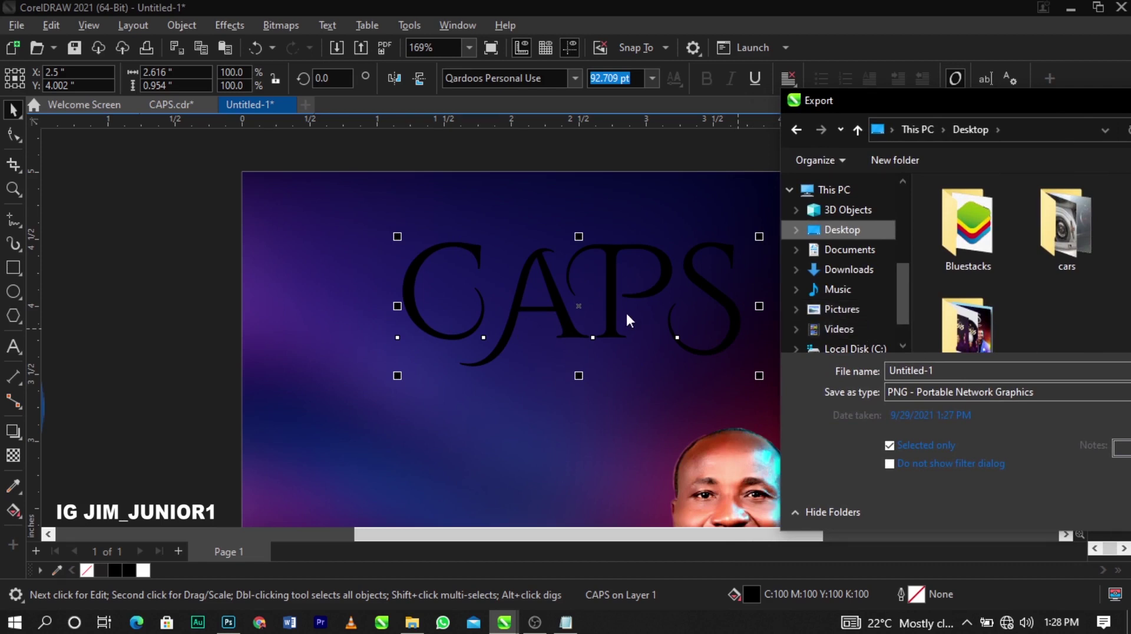
left_click_drag(978, 100, 769, 100)
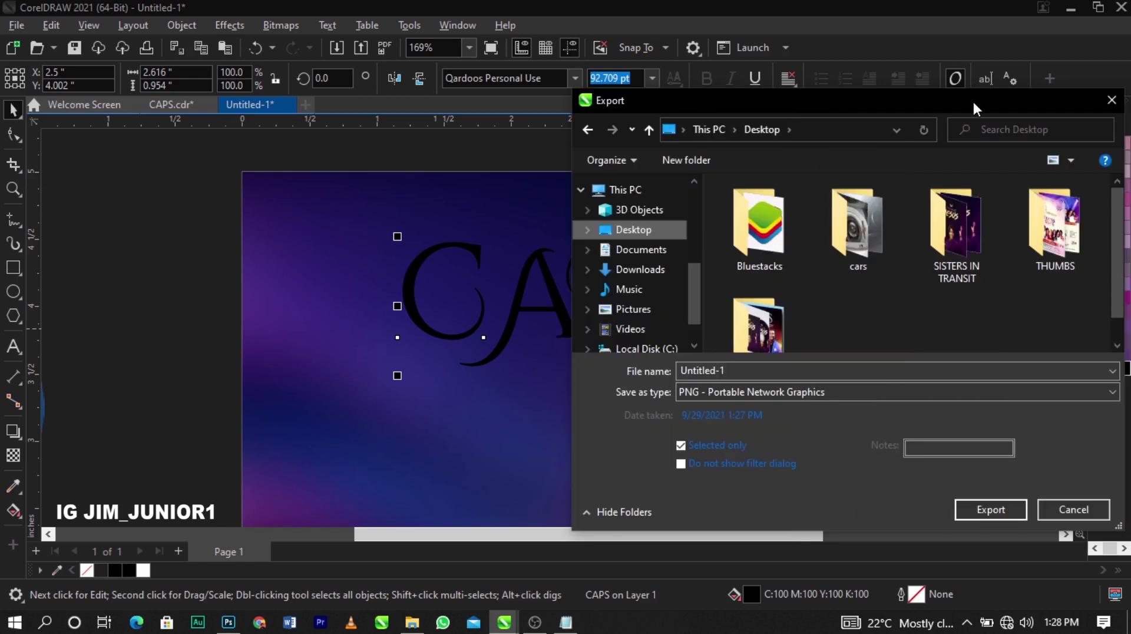
left_click_drag(974, 100, 914, 84)
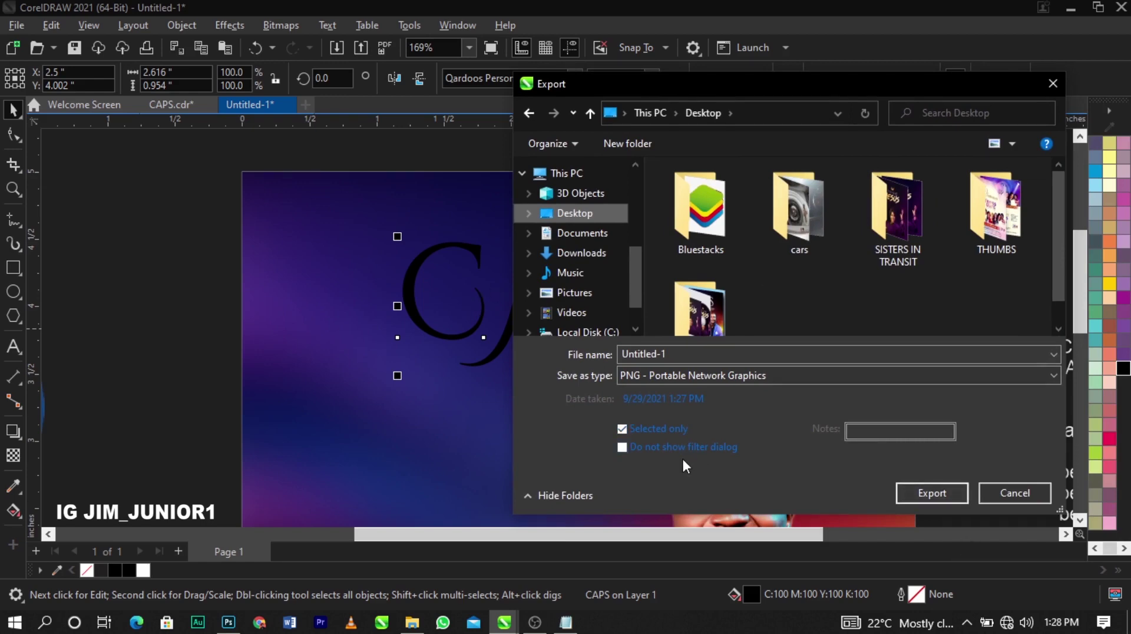
left_click(914, 493)
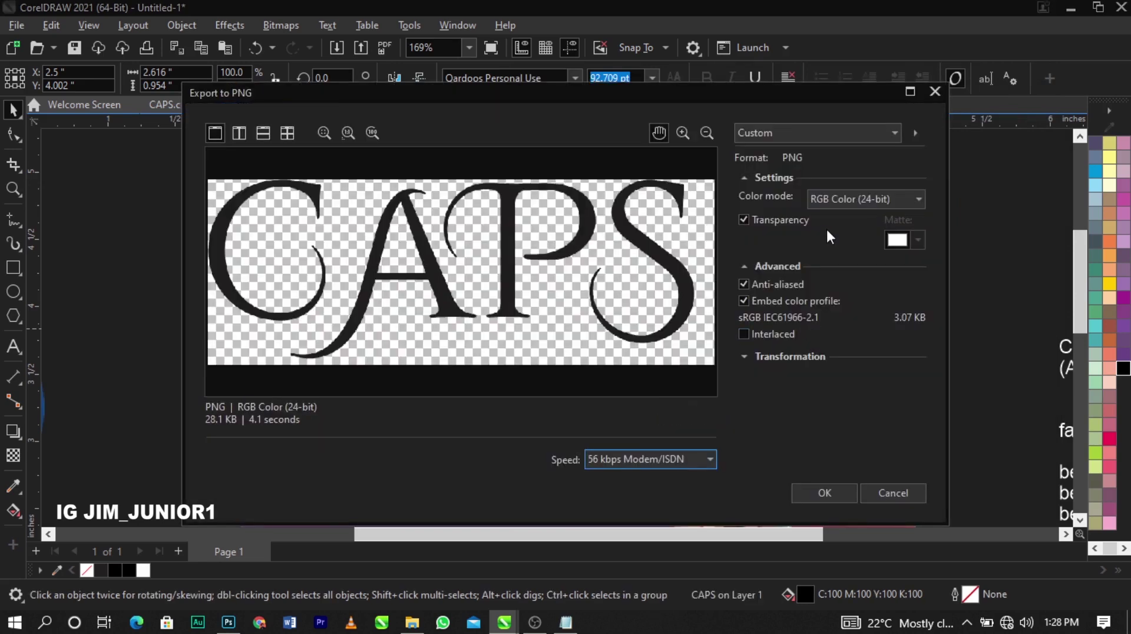
left_click(836, 492)
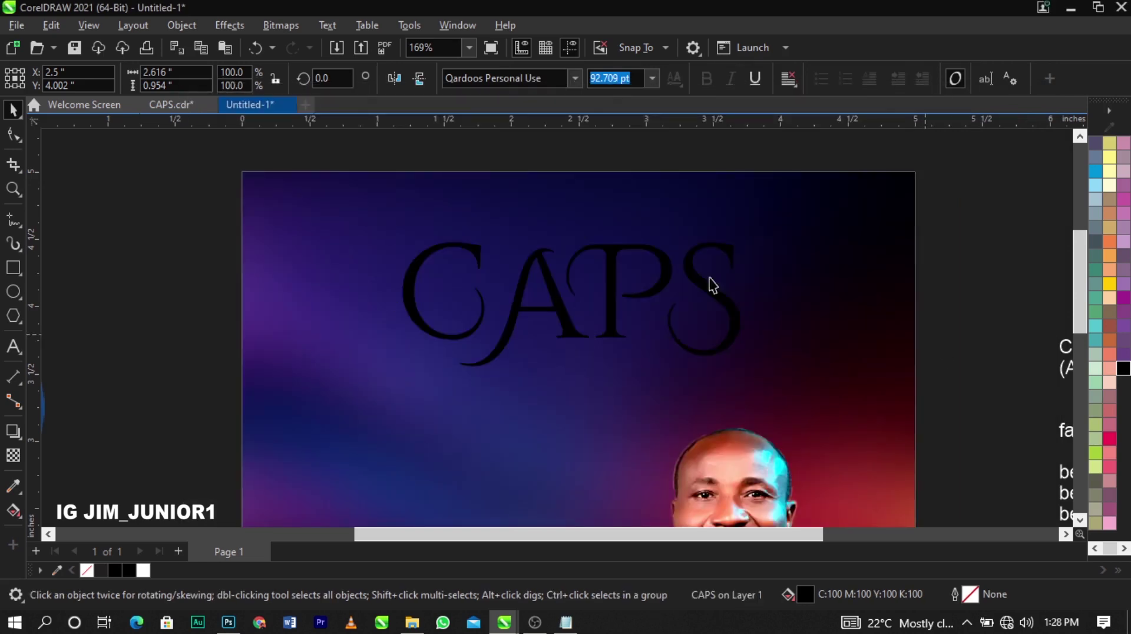
scroll(692, 287, "down", 2)
scroll(675, 290, "up", 2)
left_click(709, 295)
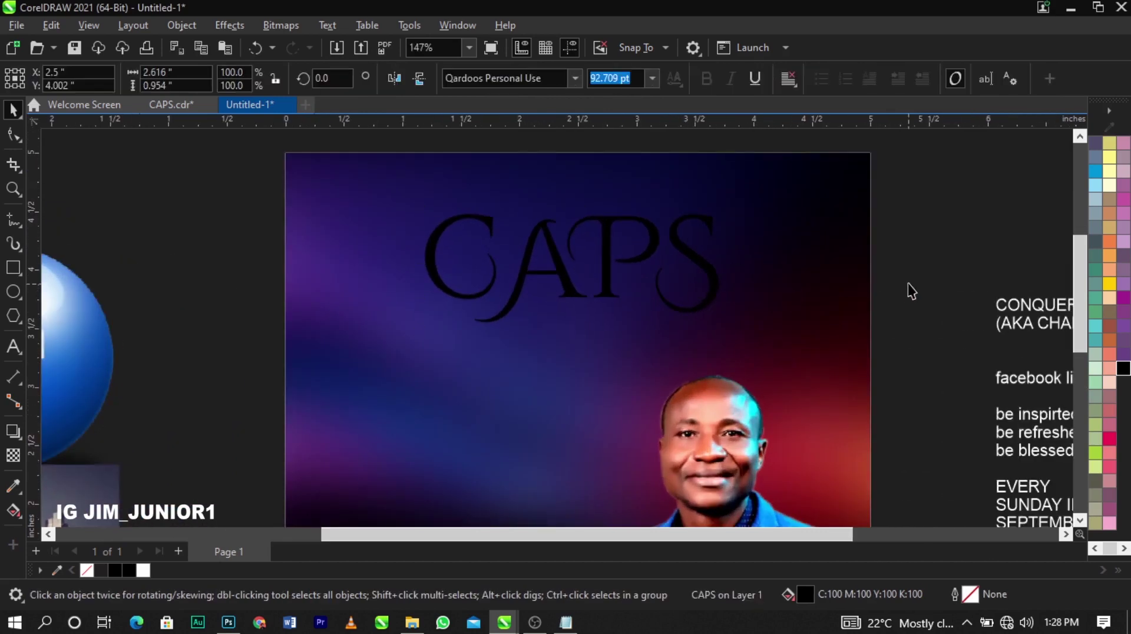
left_click(909, 290)
Open the PSD file from the creative-metallic-text-effect archive in the CAPS folder in Photoshop and hide its Text layer group
left_click(412, 622)
left_click(525, 437)
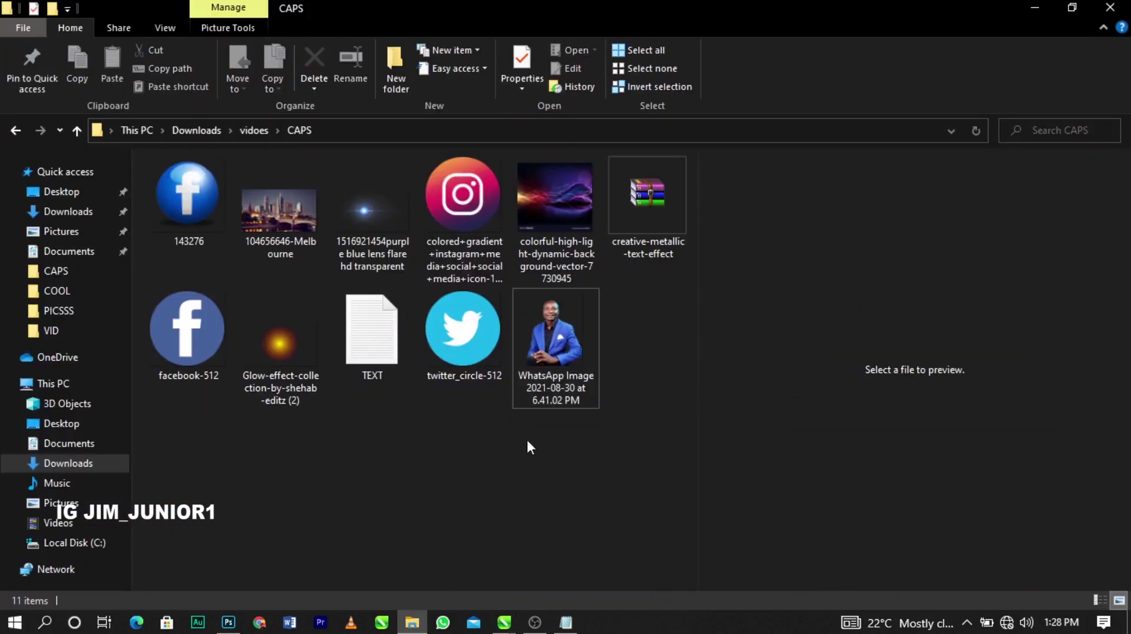
double_click(645, 221)
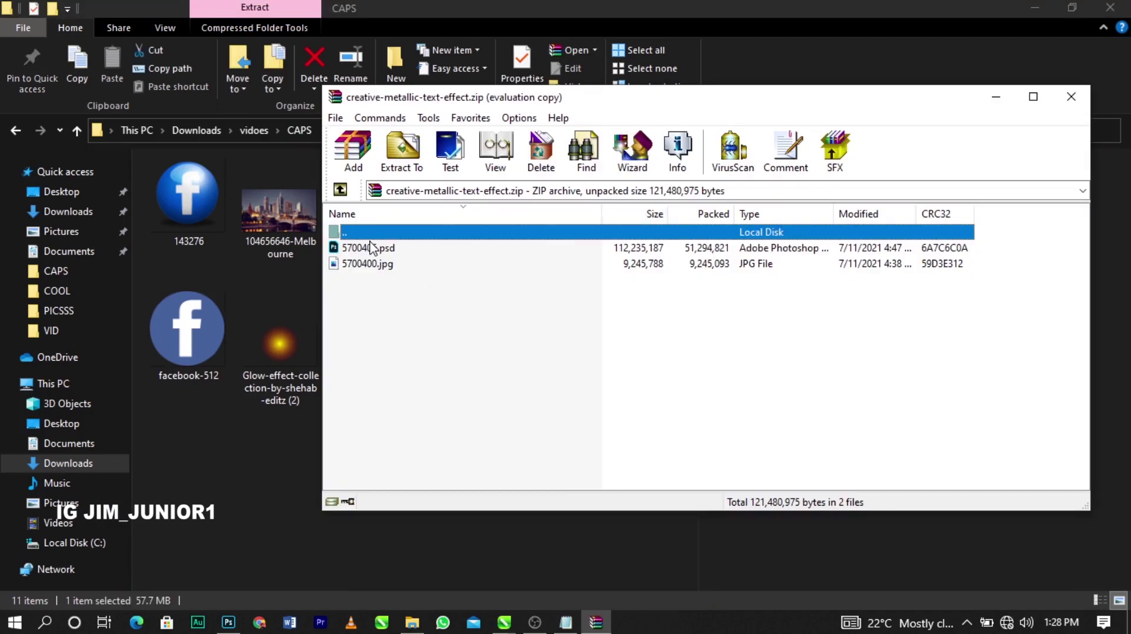
left_click(834, 240)
double_click(369, 248)
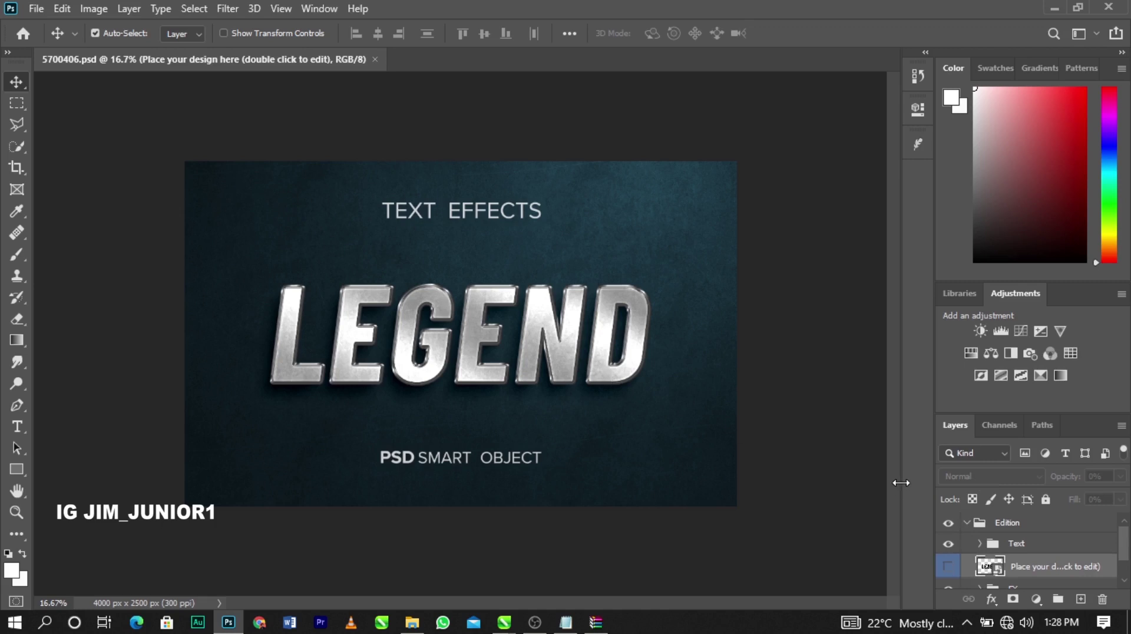
left_click(947, 544)
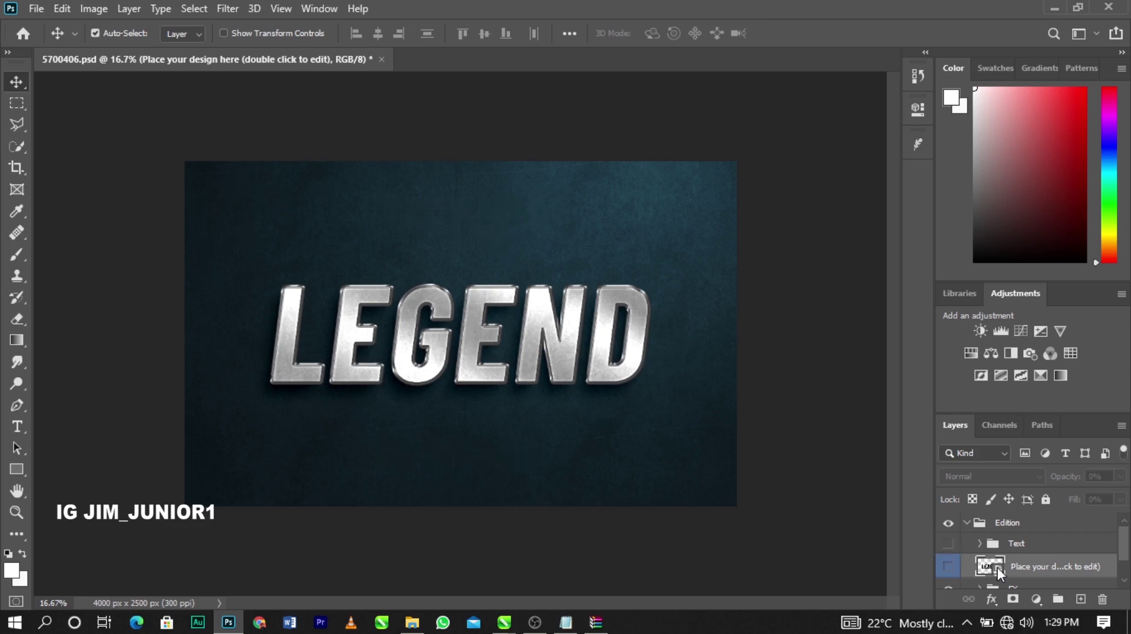
Hide the Background layer inside the Background group, leaving the group itself and its Light layer shown
scroll(998, 567, "down", 1)
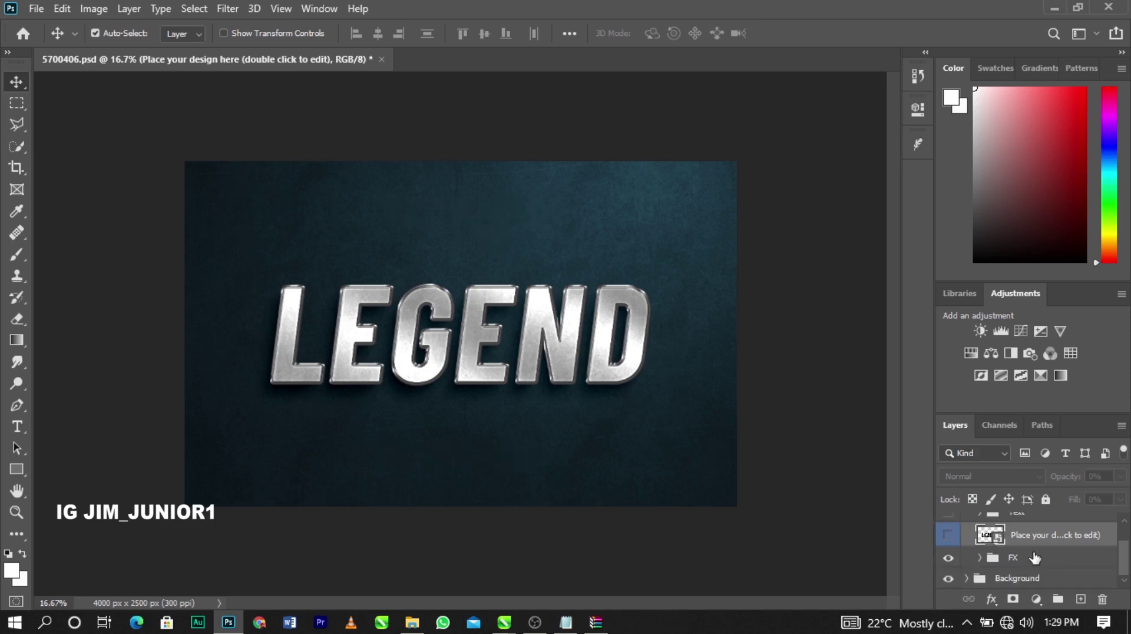
left_click(947, 580)
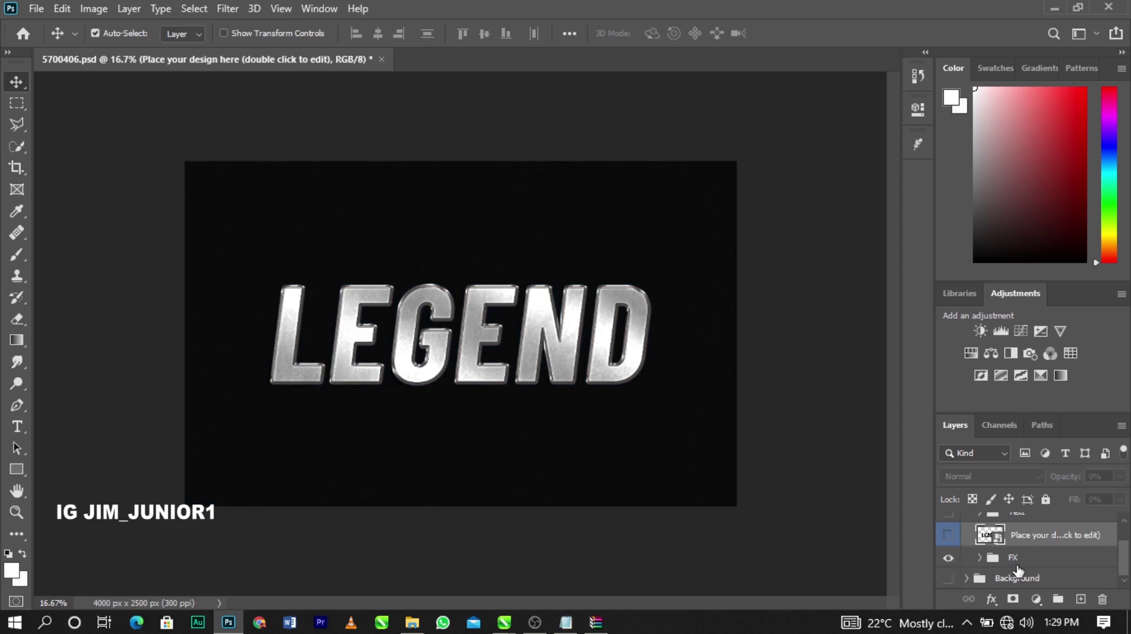
left_click(948, 558)
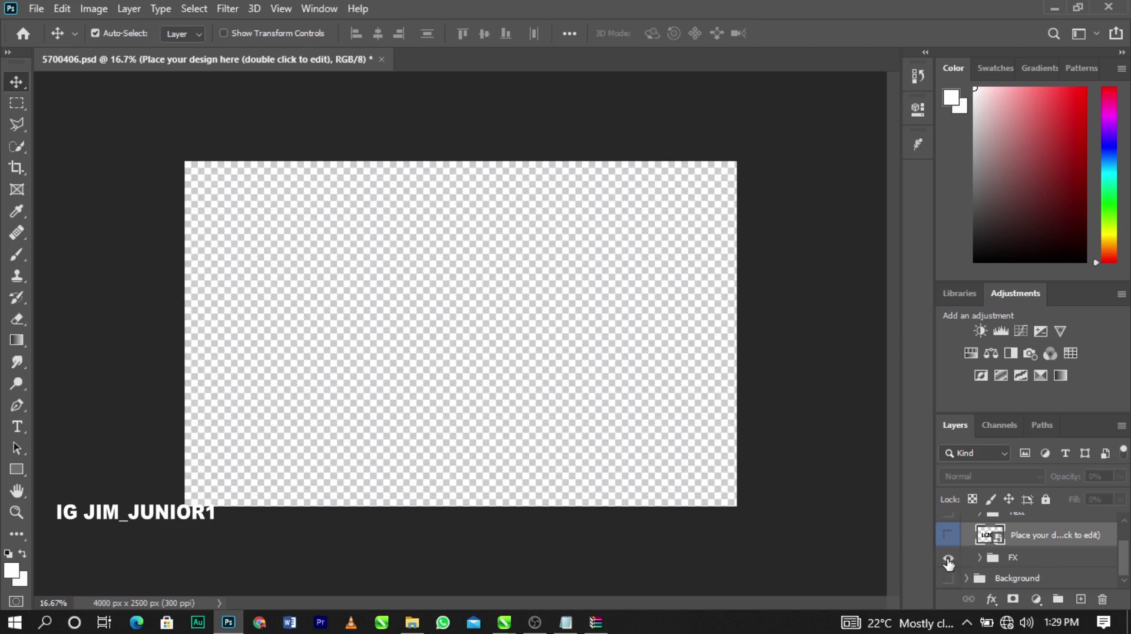
left_click(948, 558)
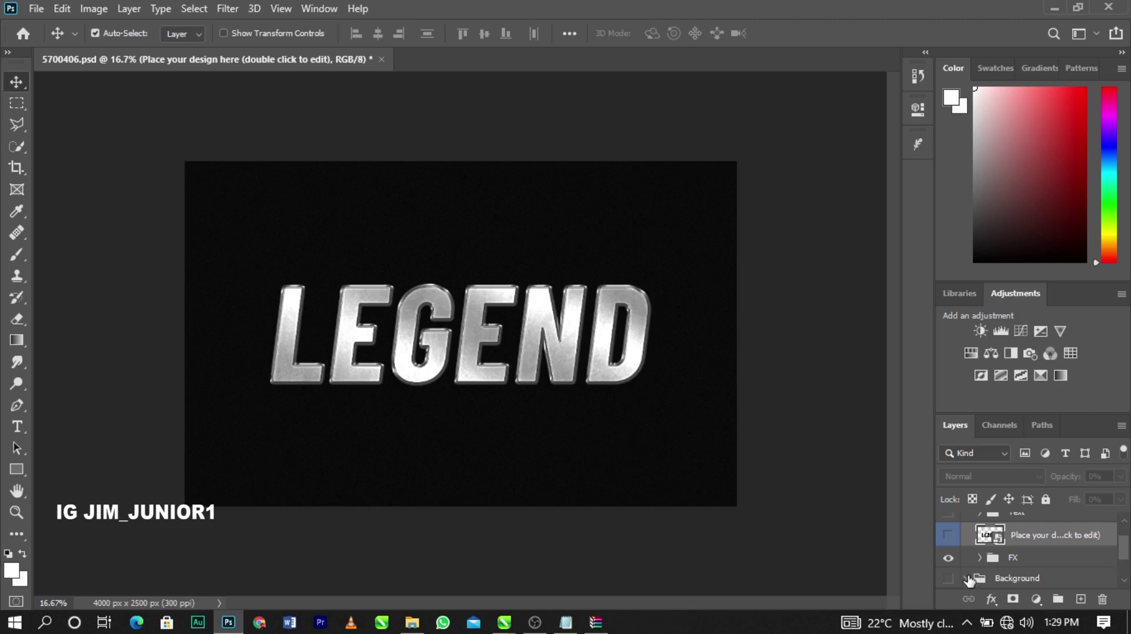
left_click(968, 578)
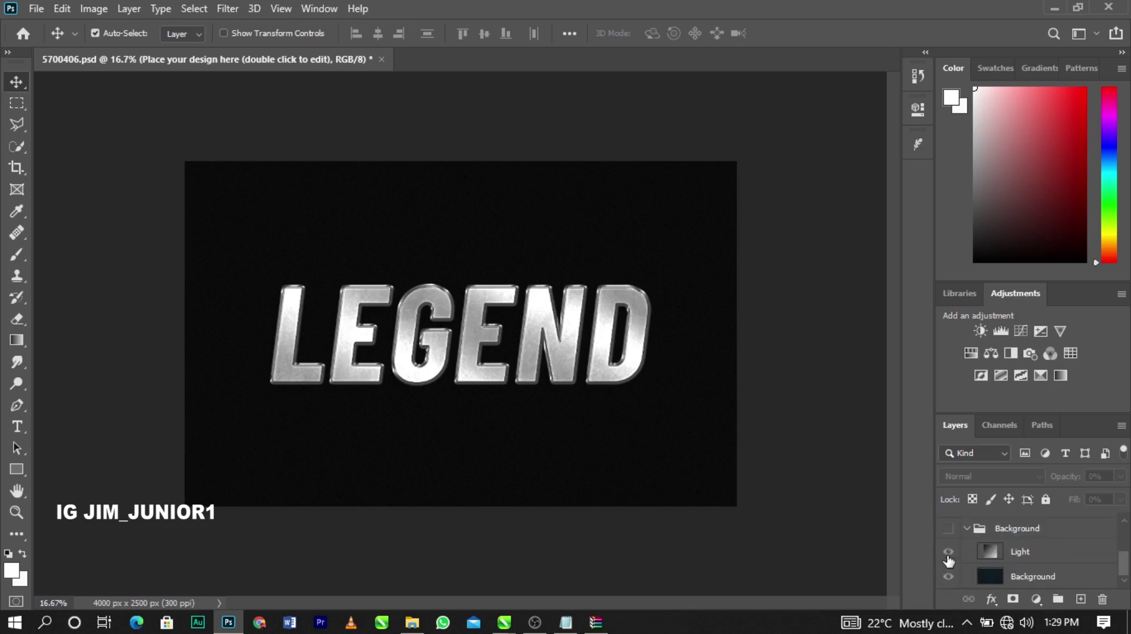
left_click(948, 529)
left_click(949, 577)
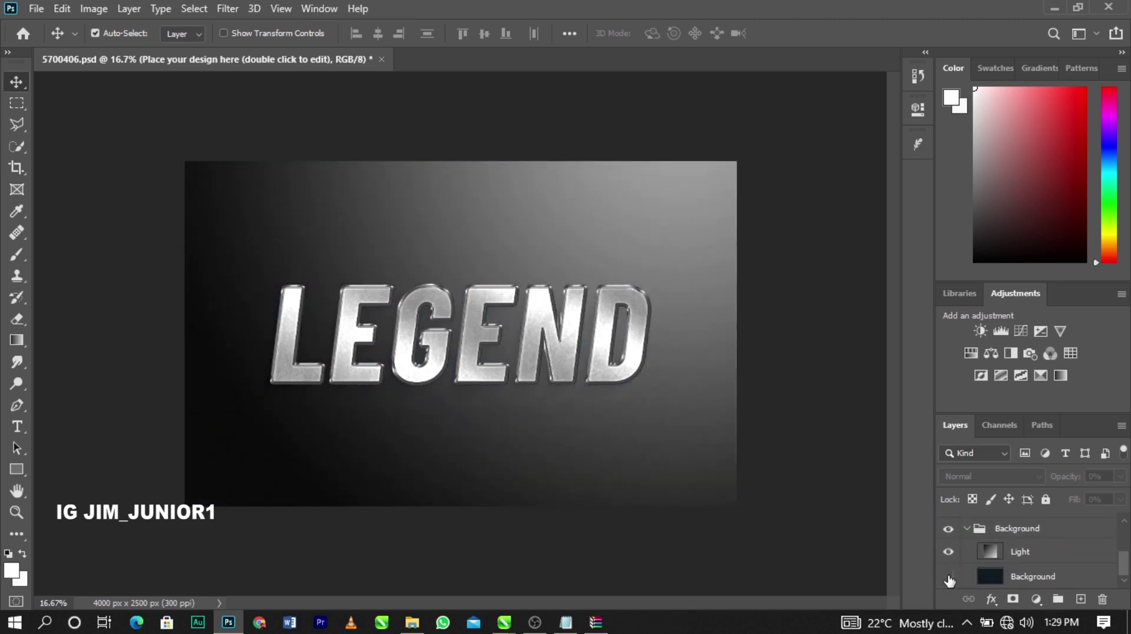
Hide the FX TEXTURE layer inside the FX group
scroll(975, 571, "up", 2)
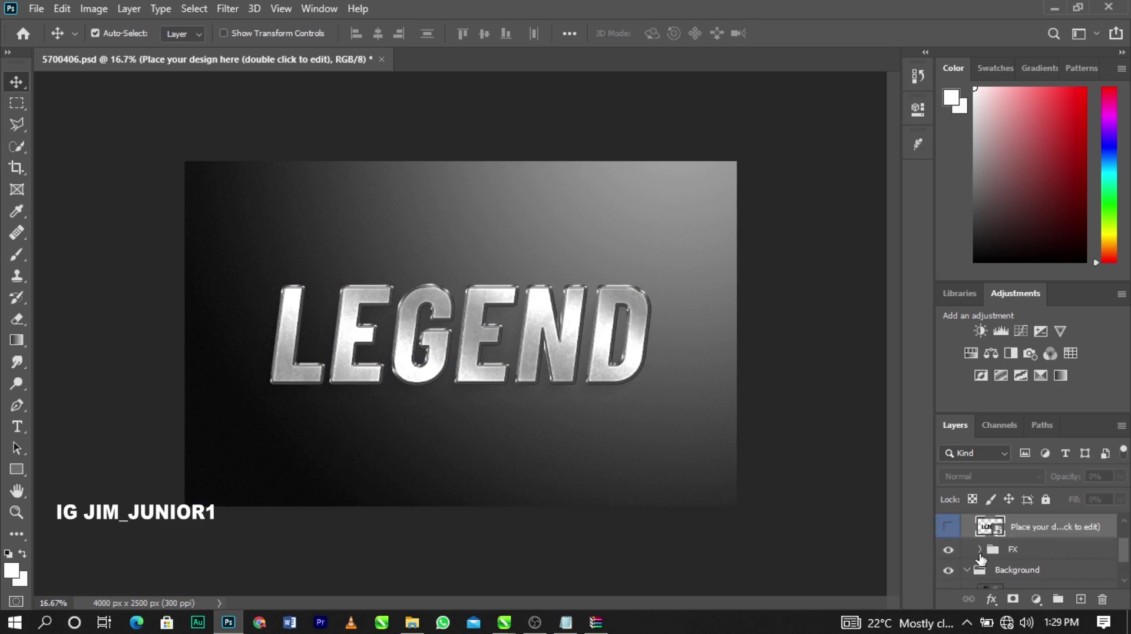
left_click(979, 549)
scroll(989, 554, "down", 2)
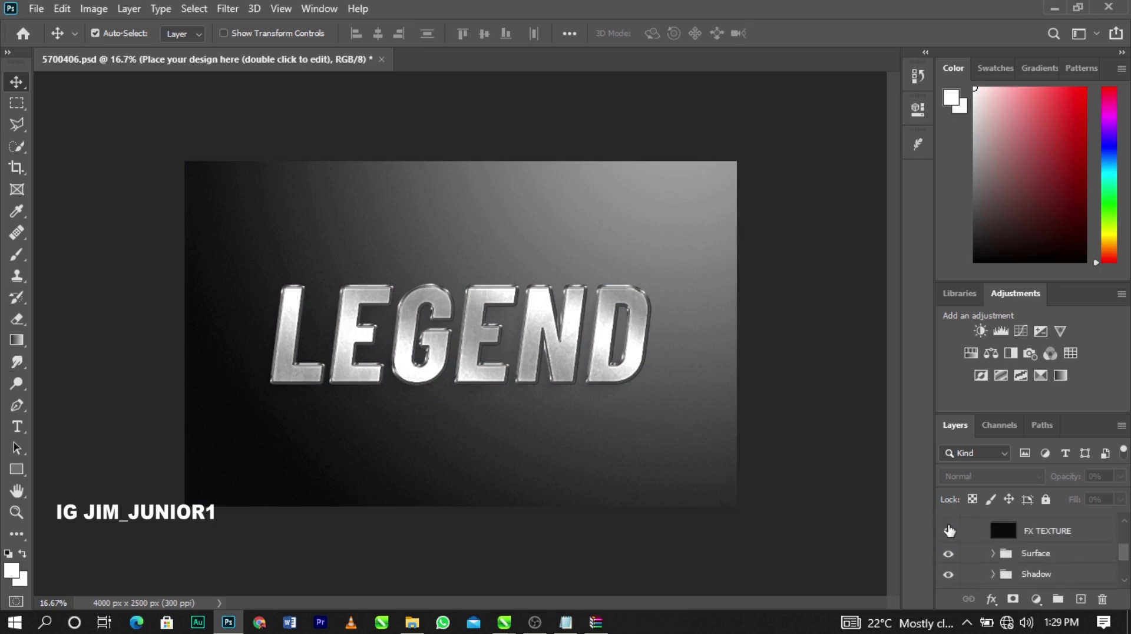
left_click(950, 530)
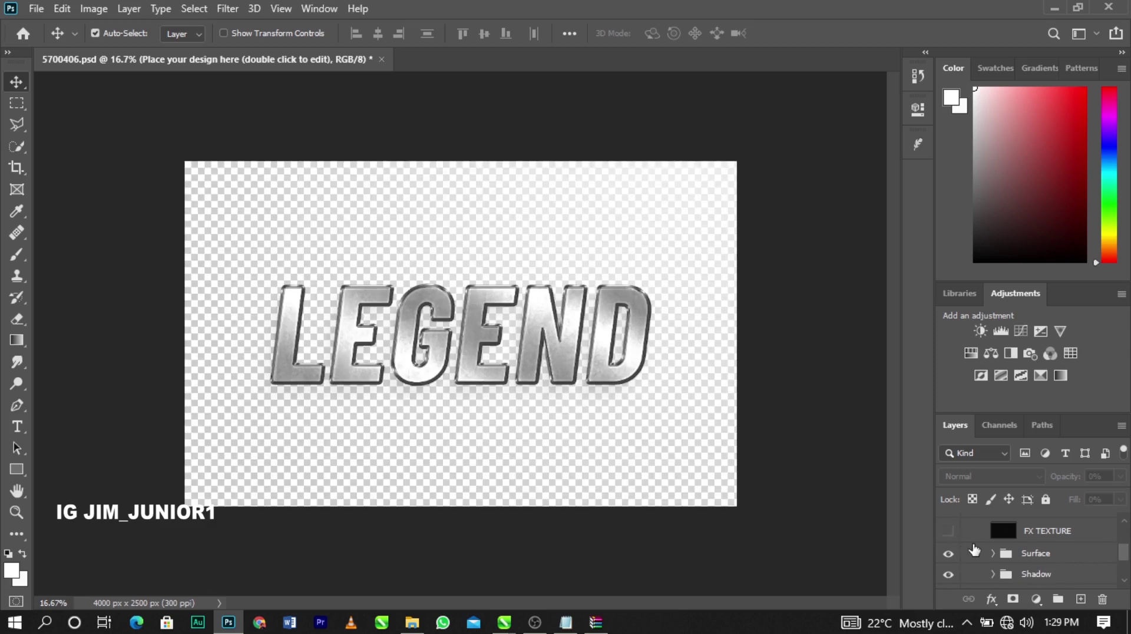
scroll(976, 551, "down", 3)
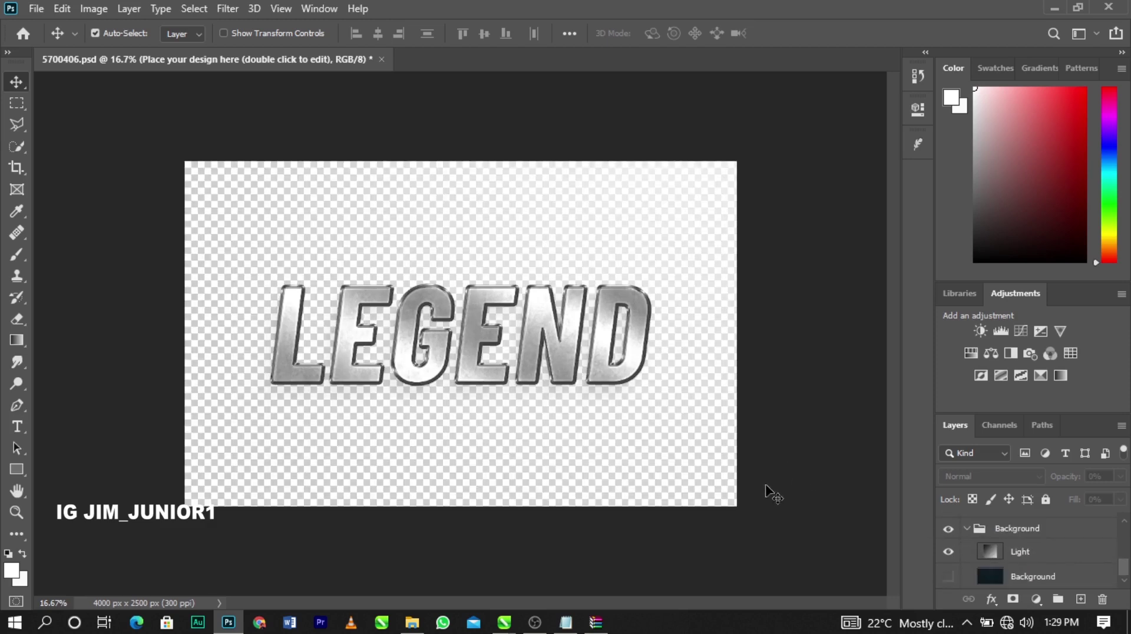
Open the contents of the "Place your design here" smart object and hide its "Place your text here" layer
scroll(1011, 540, "up", 5)
scroll(1011, 540, "up", 2)
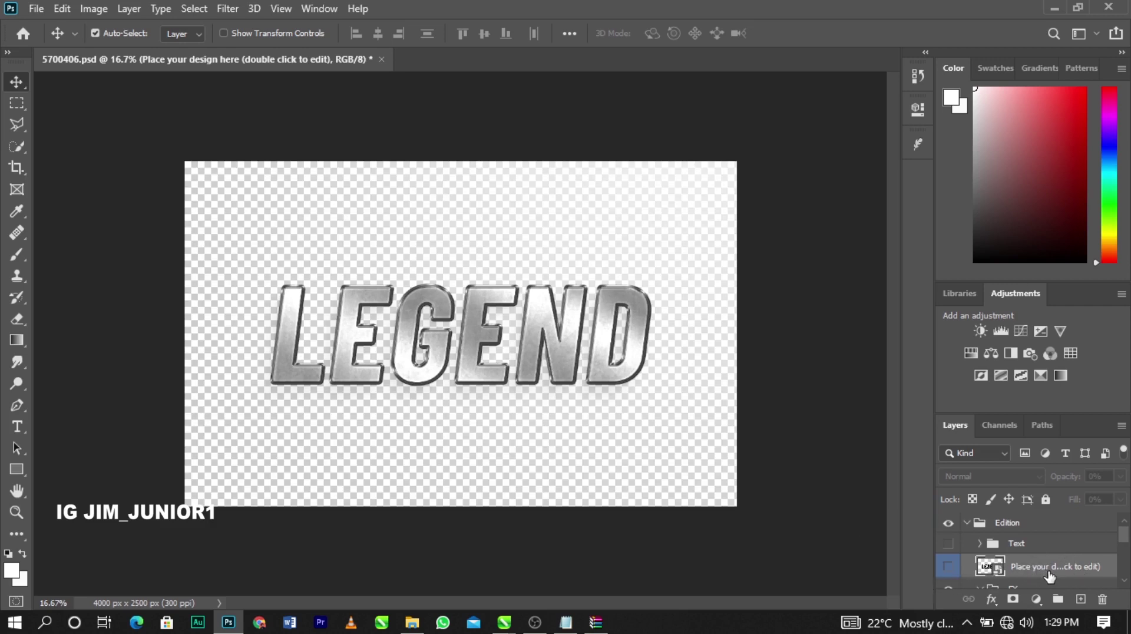
double_click(998, 570)
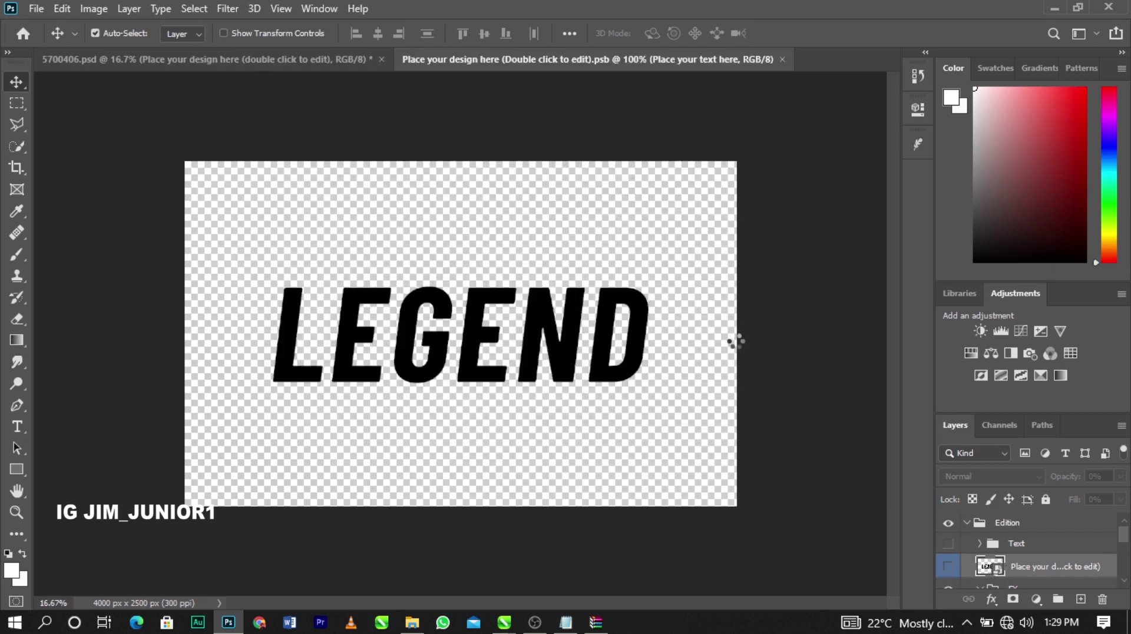
left_click(730, 364)
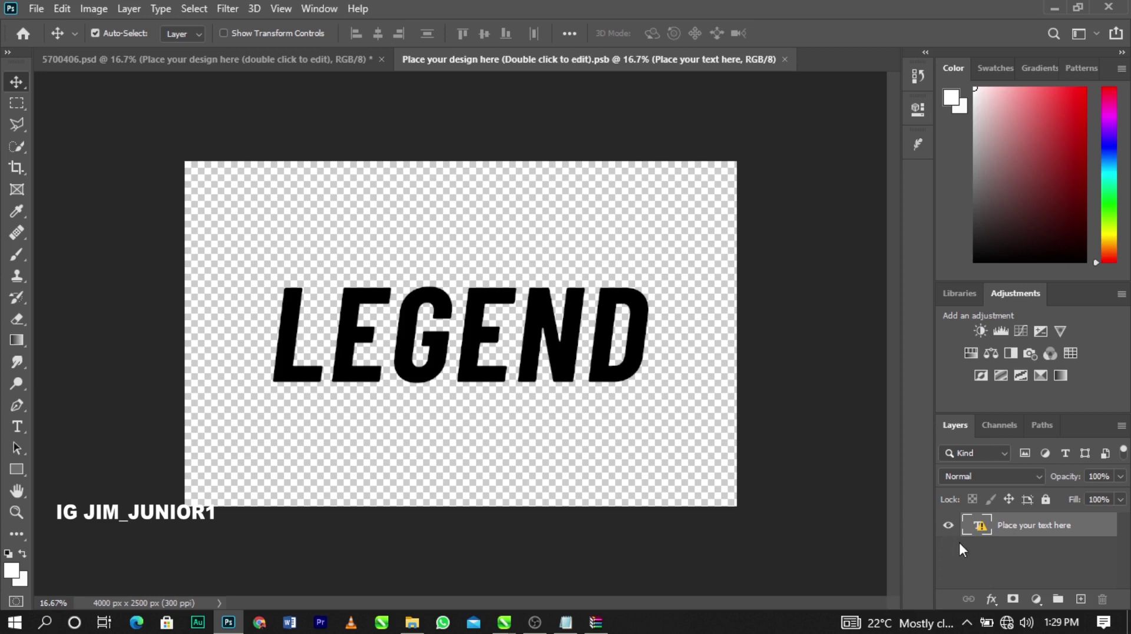
left_click(948, 528)
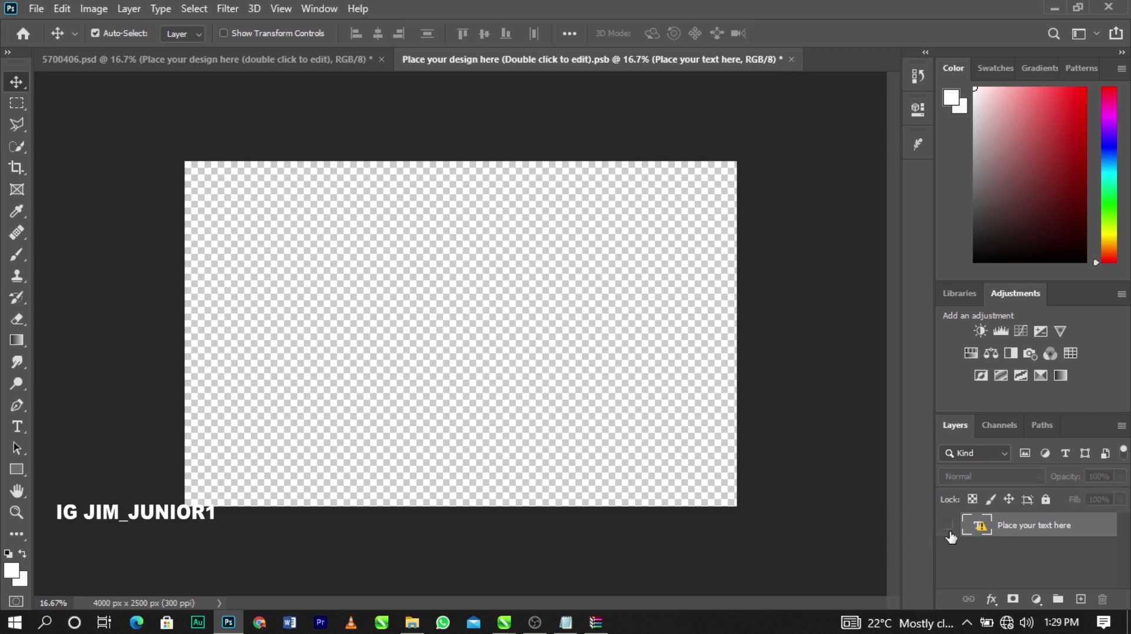
Place the Untitled-1 image from the Desktop into the smart object document
left_click(1130, 623)
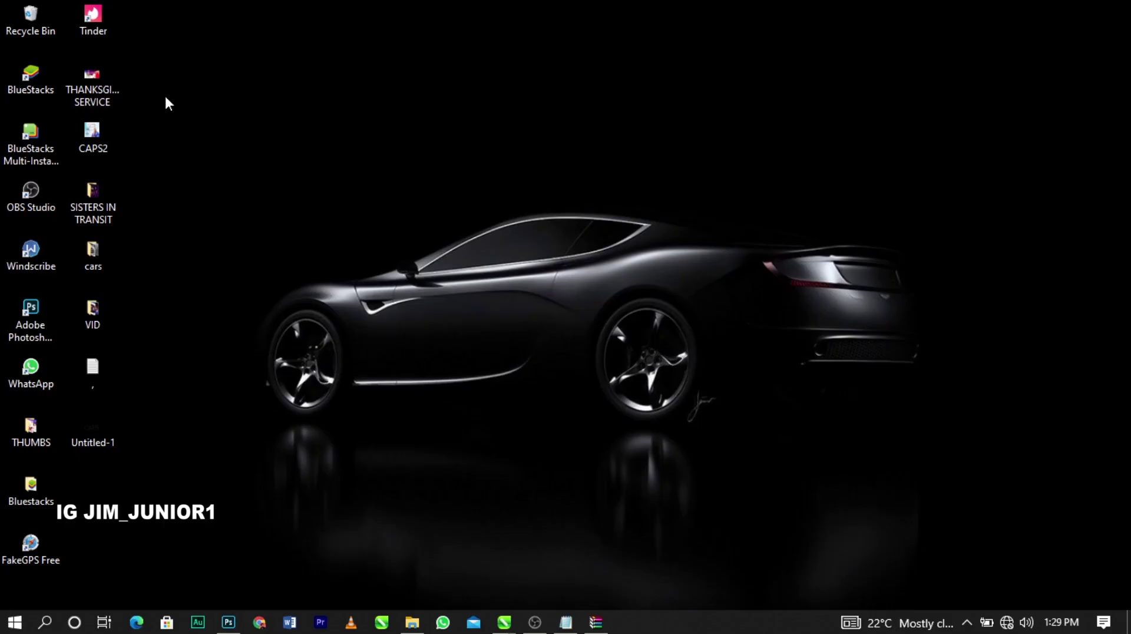
left_click(88, 429)
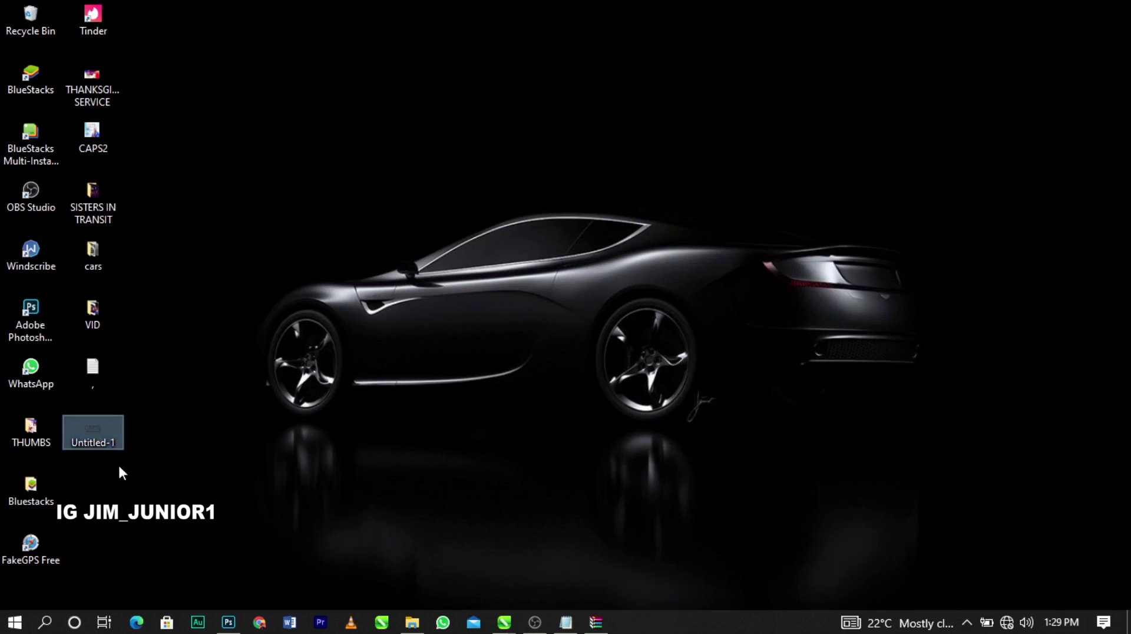
left_click_drag(86, 436, 443, 340)
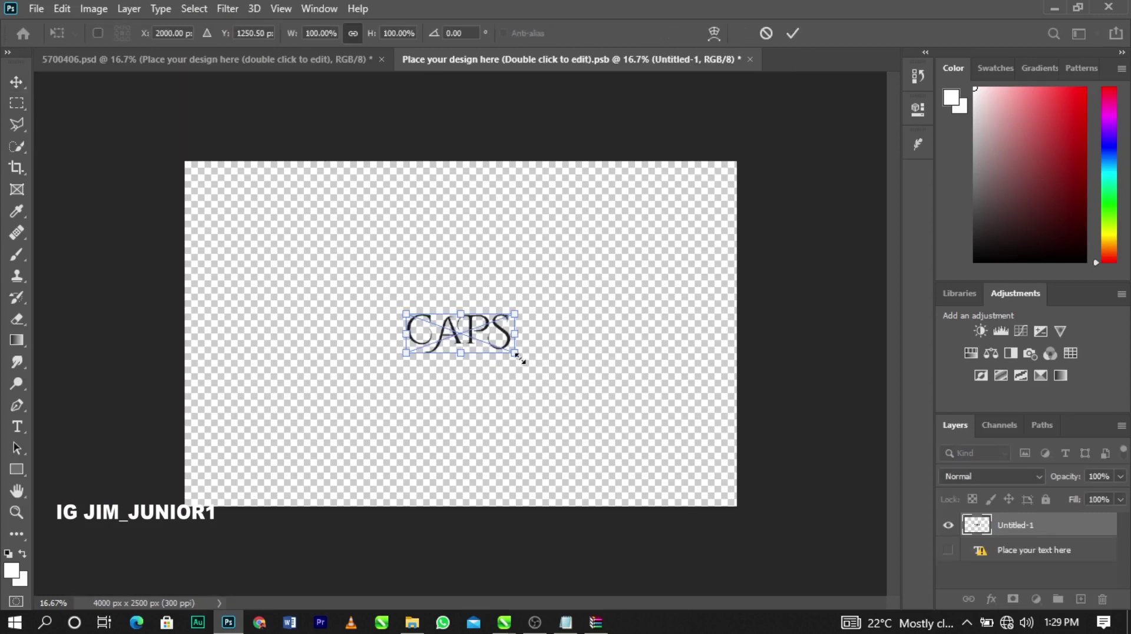
Enlarge the placed CAPS image to about 350% around the middle of the canvas, and save and close the smart object
left_click_drag(520, 359, 783, 452)
left_click_drag(672, 403, 545, 347)
left_click(797, 31)
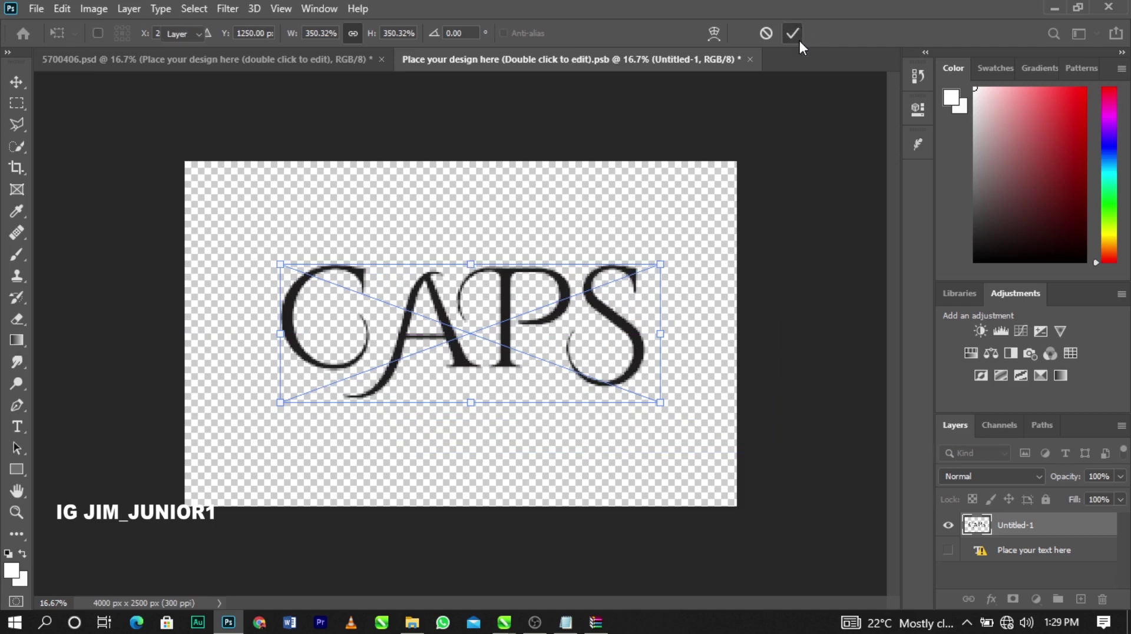
left_click(751, 59)
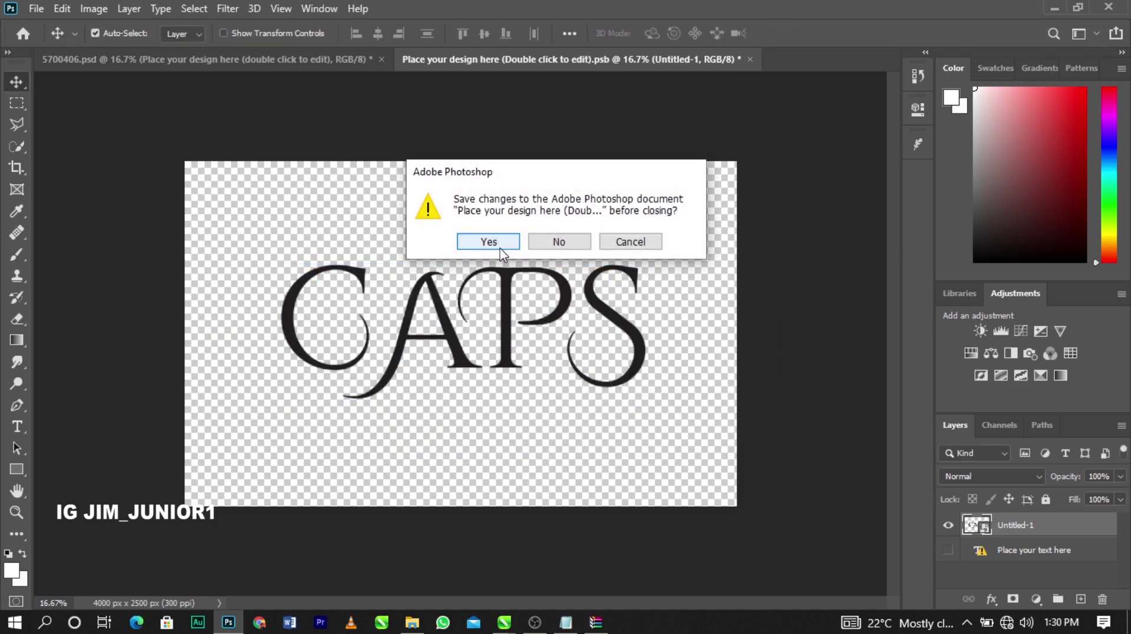
left_click(501, 247)
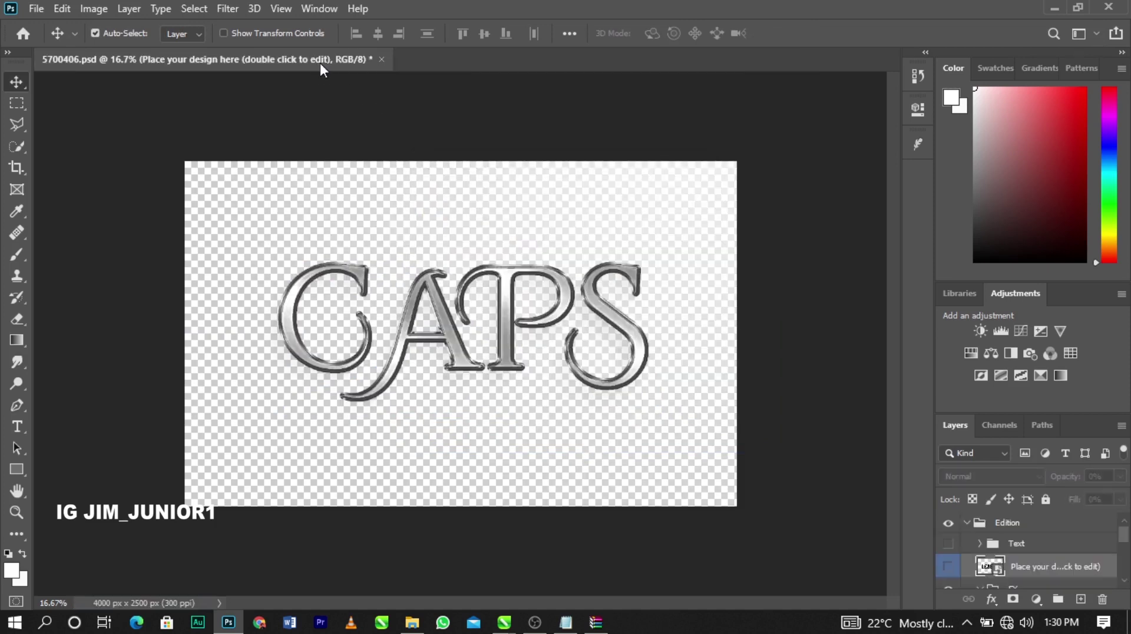
Save the metallic CAPS artwork to the Desktop as a PNG copy named 5700406
left_click(40, 8)
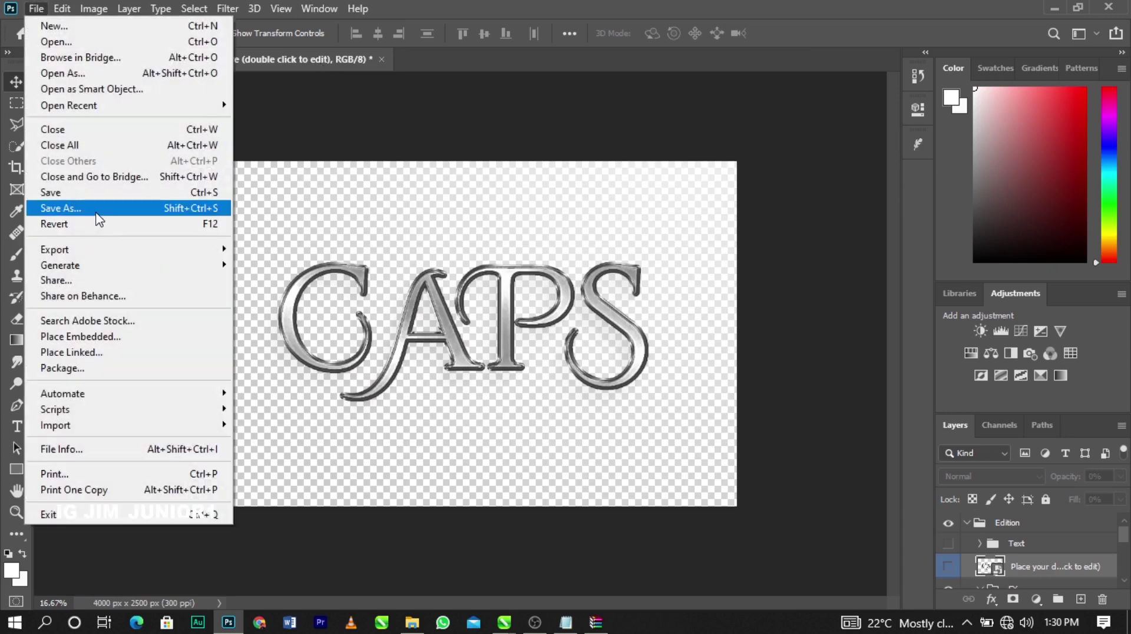
left_click(96, 213)
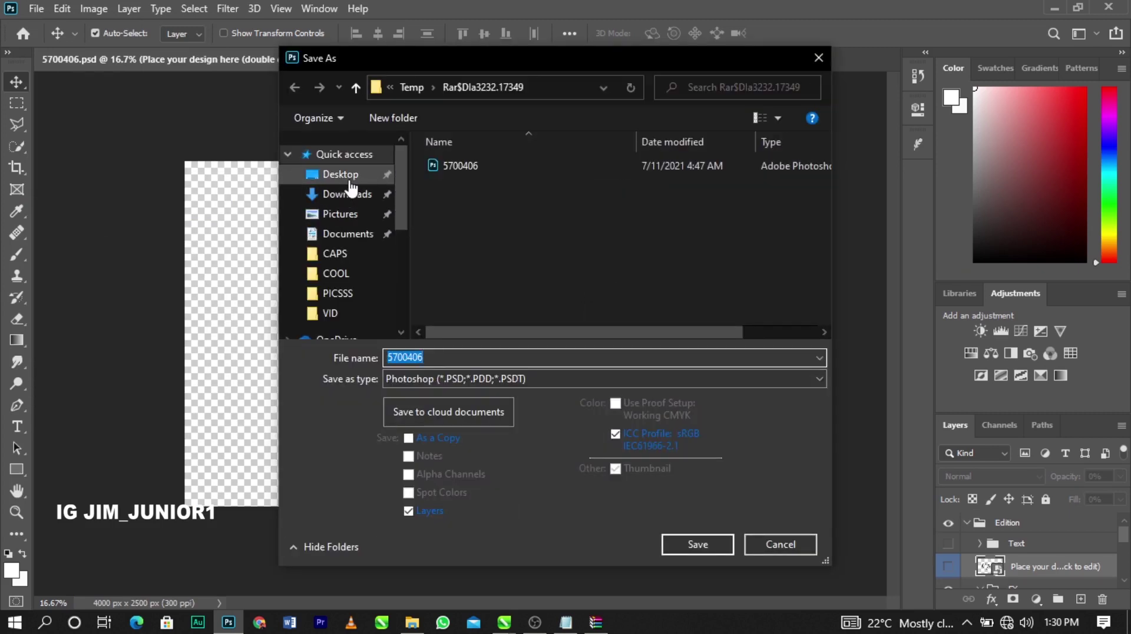
left_click(333, 174)
left_click(467, 382)
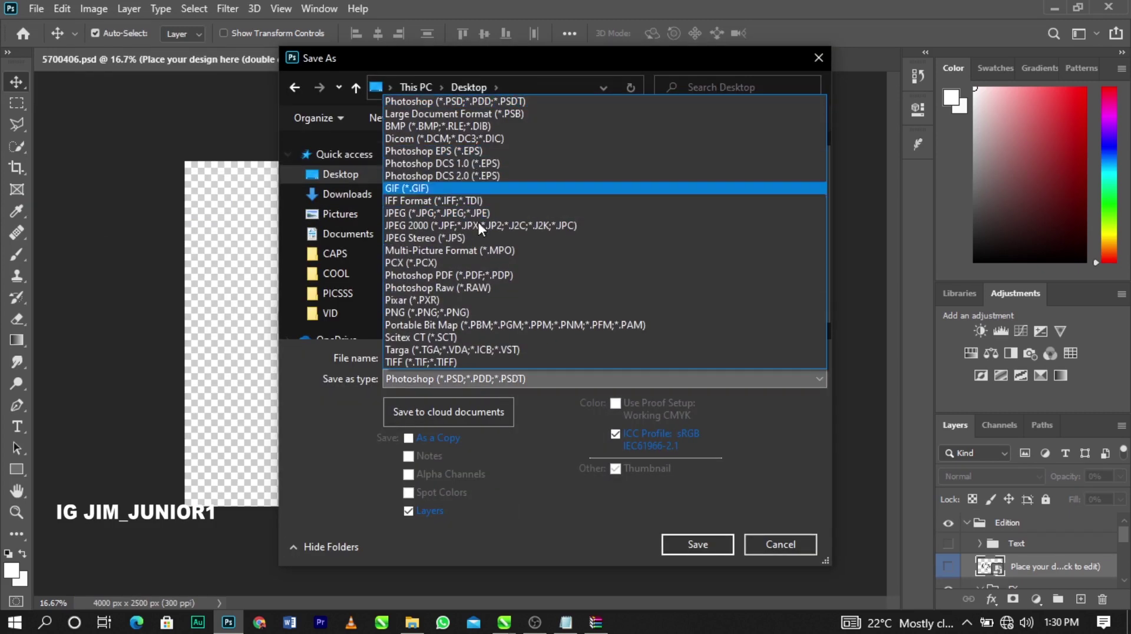
left_click(459, 313)
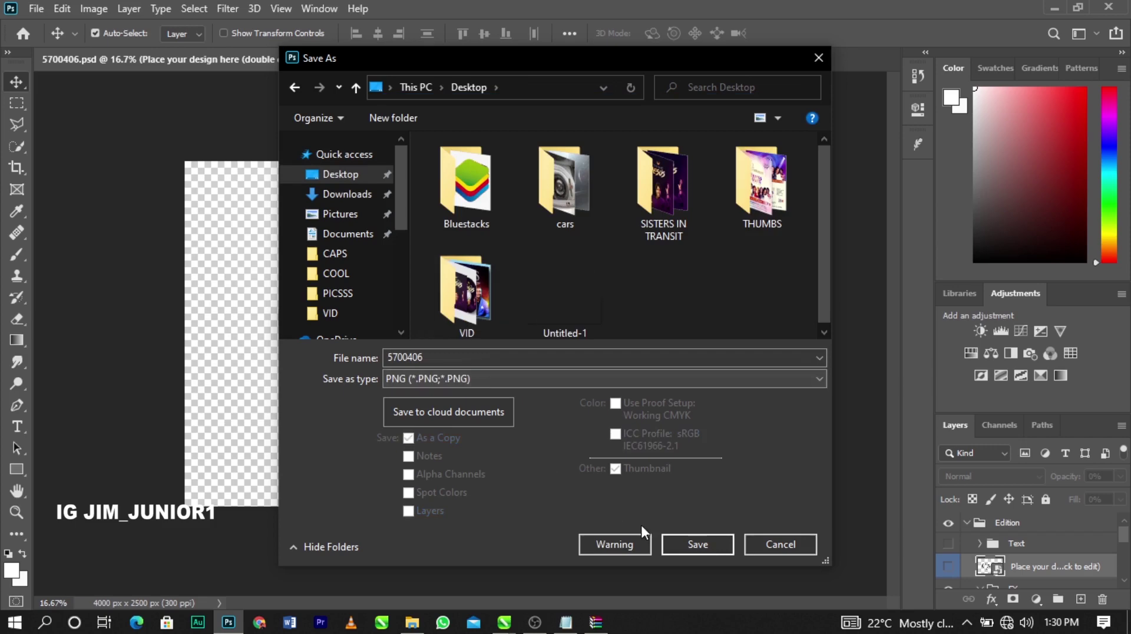
left_click(720, 546)
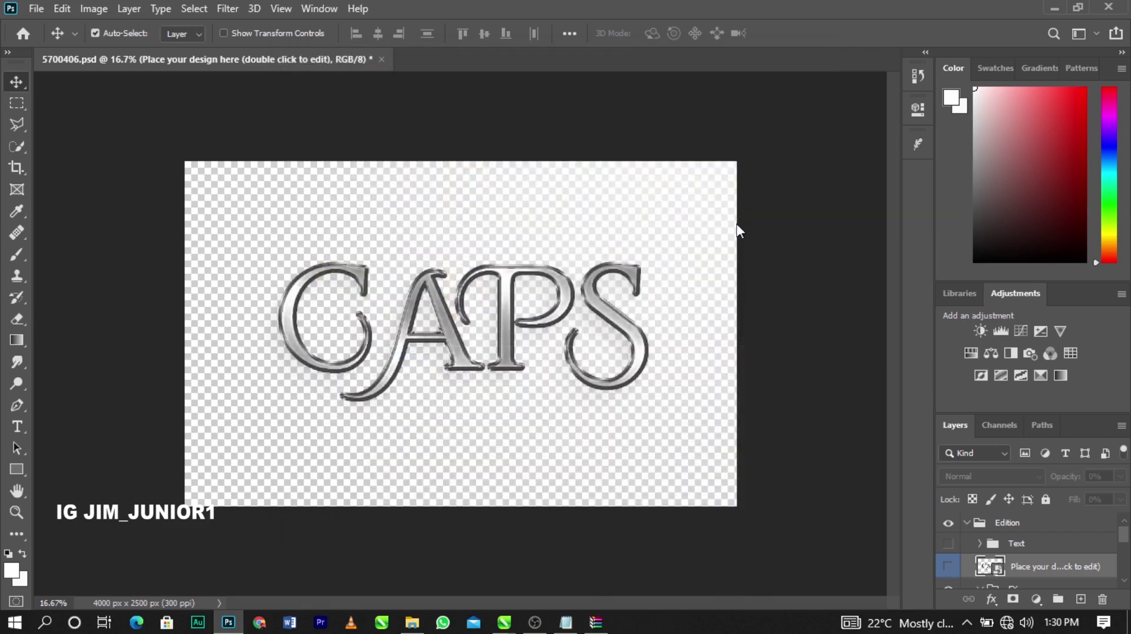
left_click(657, 172)
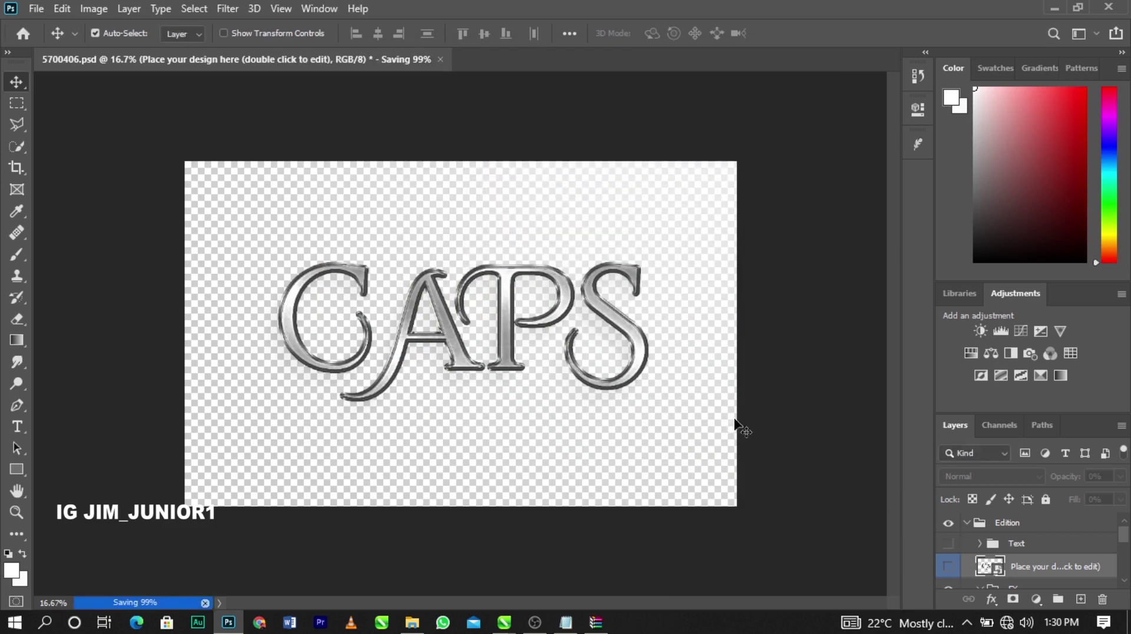
Try the 5700406 image from the Desktop in the CorelDRAW flyer document, and delete it from the page
key("super+d")
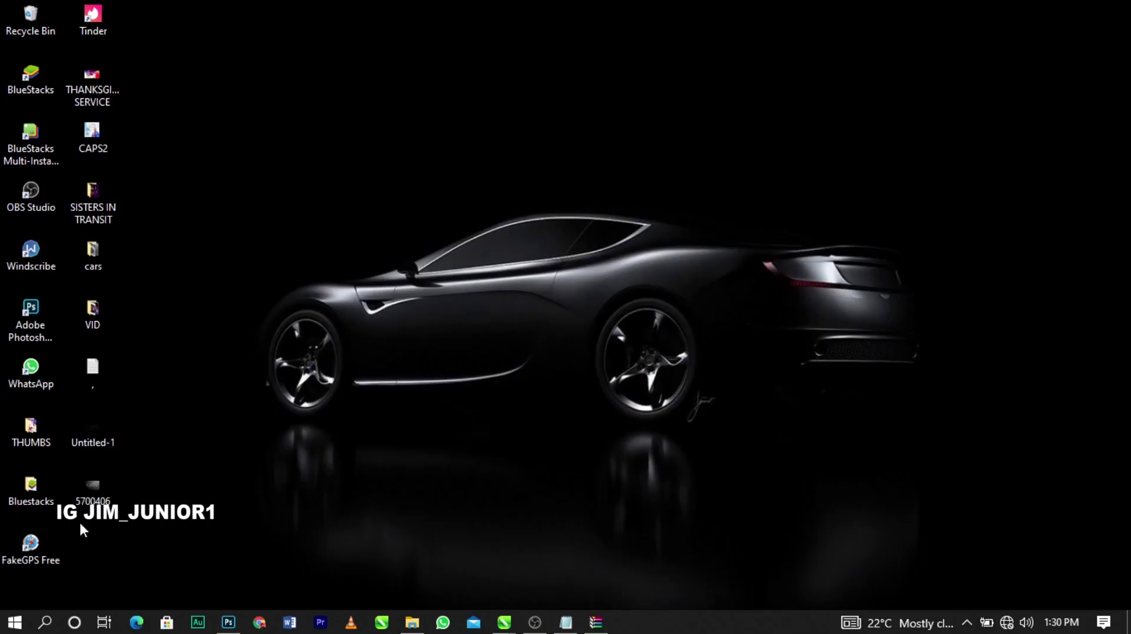
left_click_drag(92, 485, 665, 306)
scroll(619, 327, "down", 3)
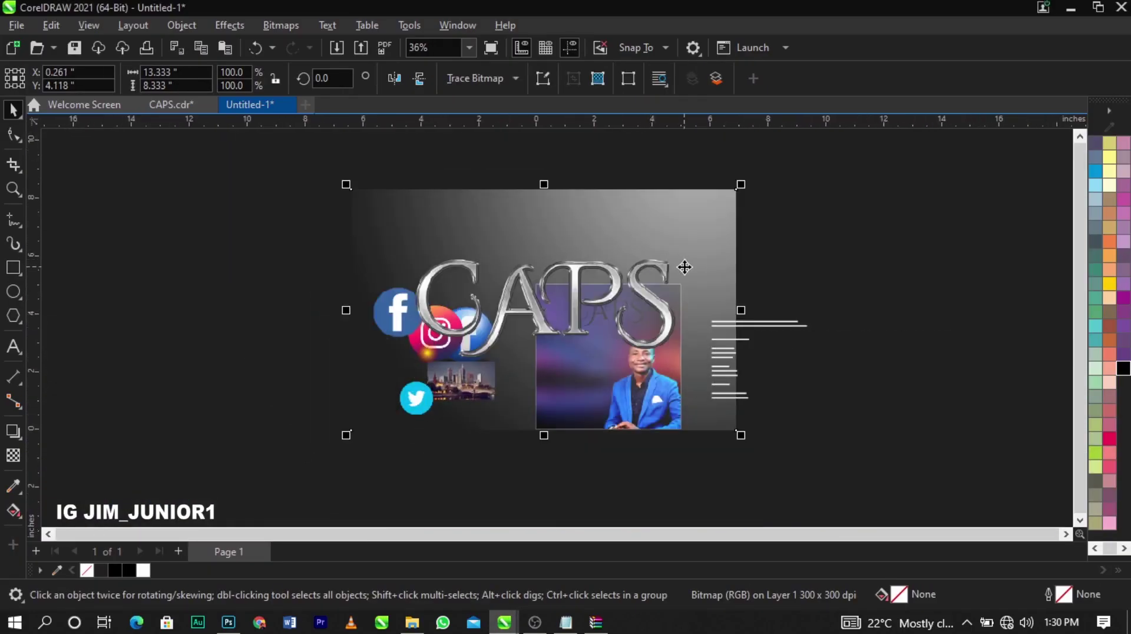
key("Delete")
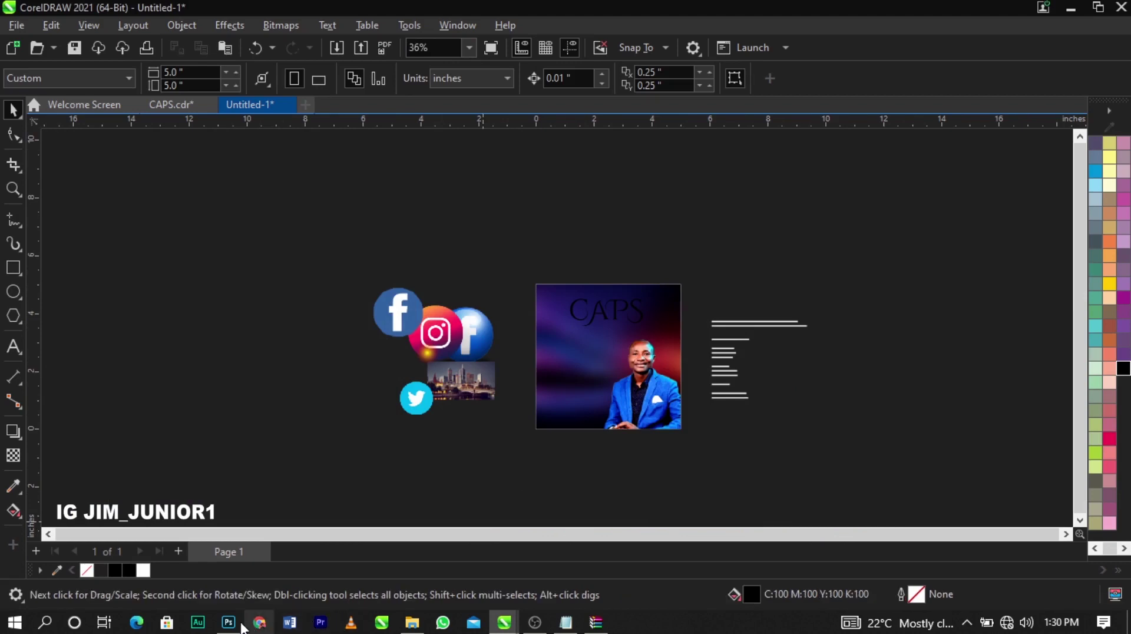
key("ctrl+z")
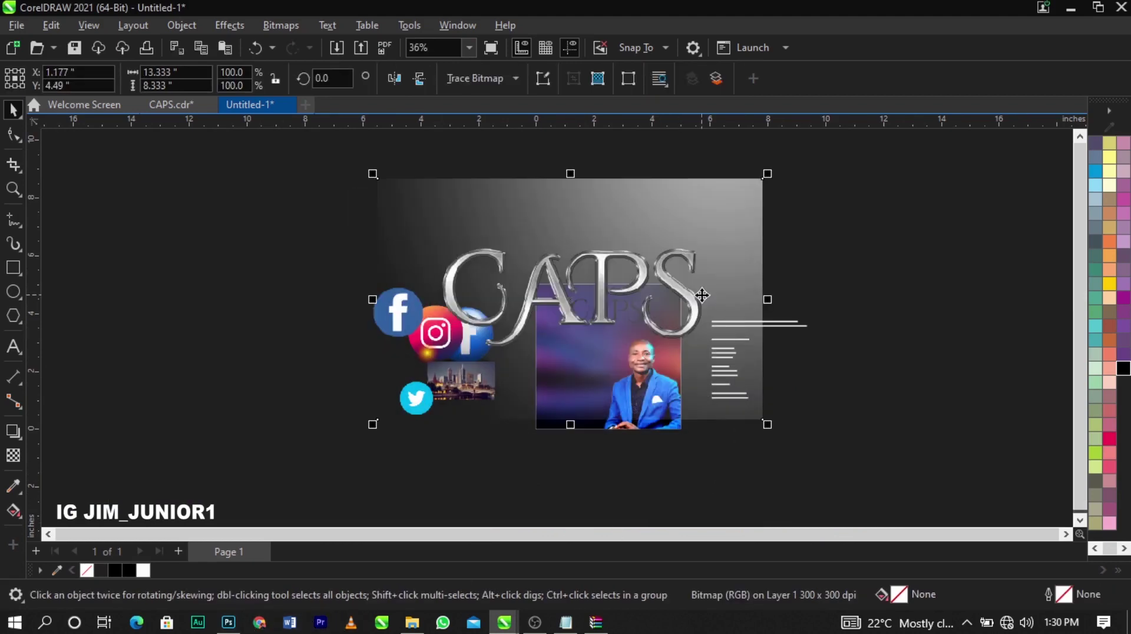
key("Delete")
Switch back to Photoshop and hide the Light layer in the Background group
left_click(228, 622)
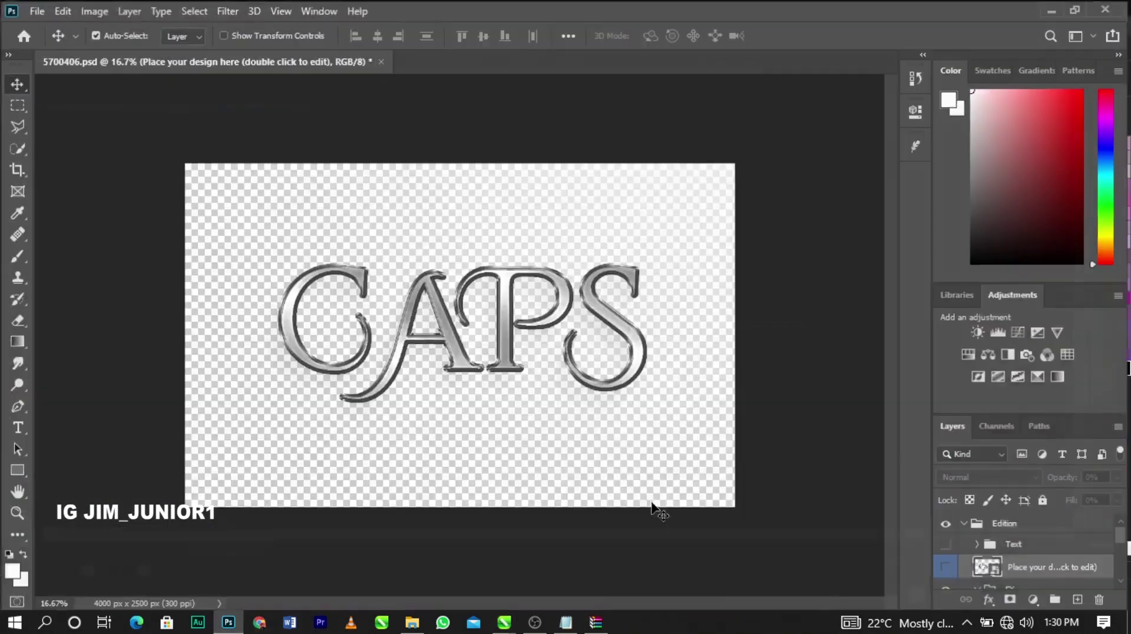
scroll(1001, 551, "down", 3)
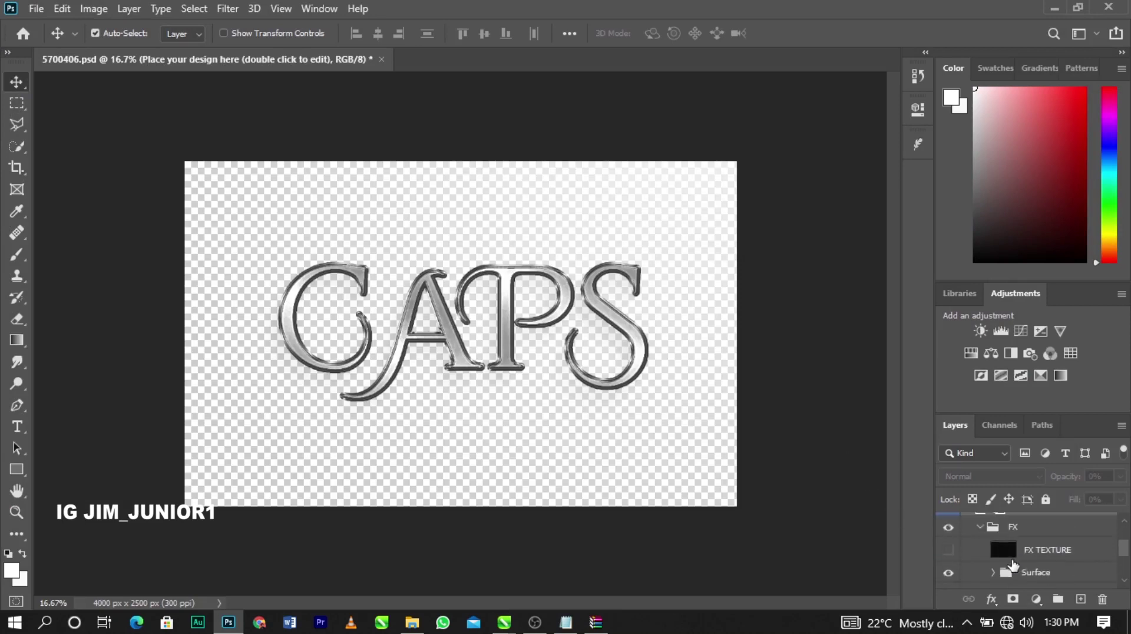
scroll(1012, 564, "down", 3)
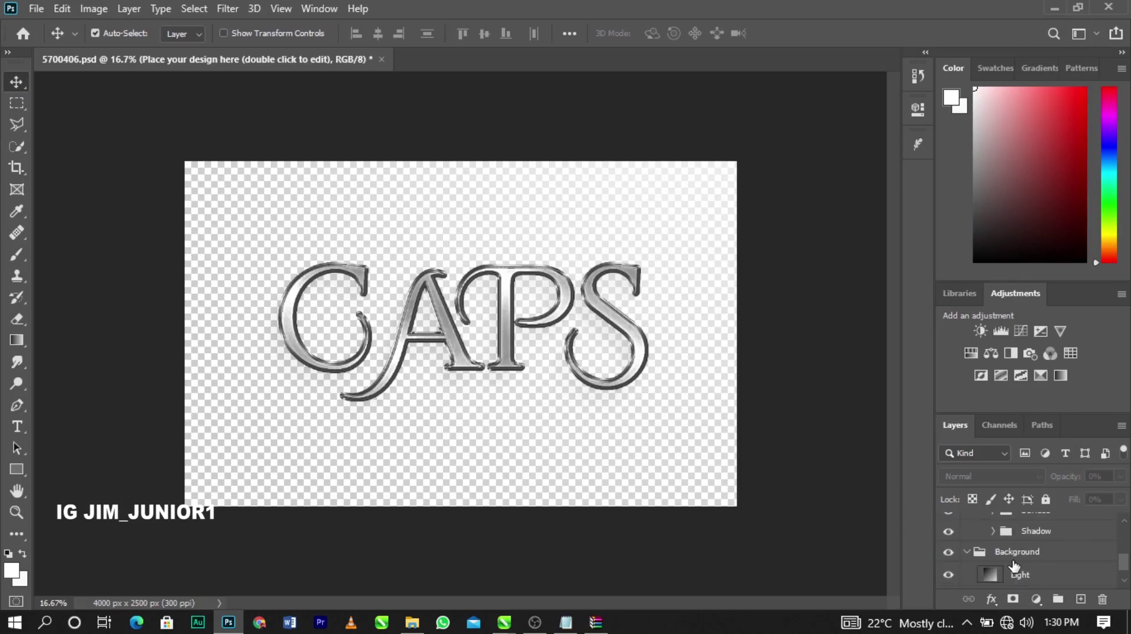
scroll(1014, 564, "down", 1)
left_click(945, 555)
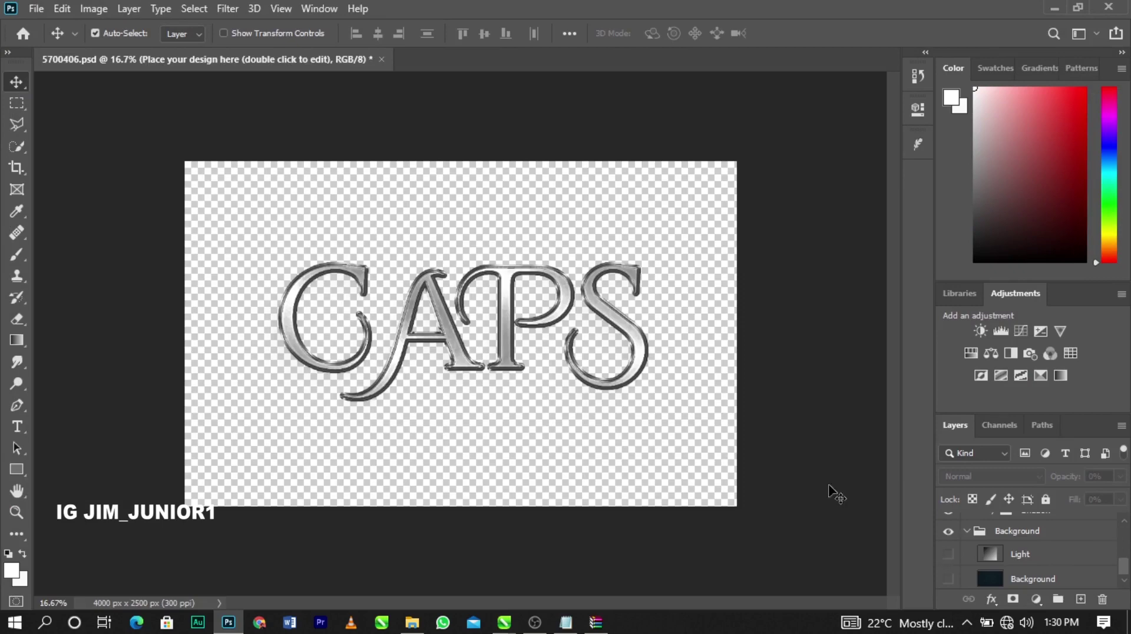
Save the CAPS artwork to the Desktop as a PNG with the large file size option, replacing the existing 5700406 file
left_click(36, 9)
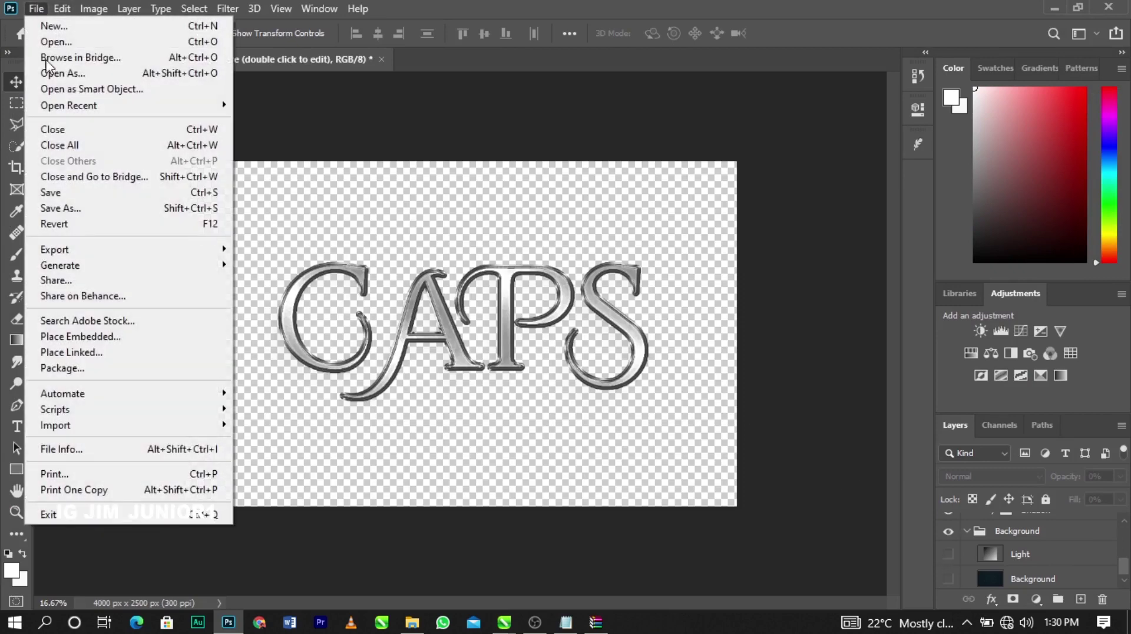
left_click(86, 213)
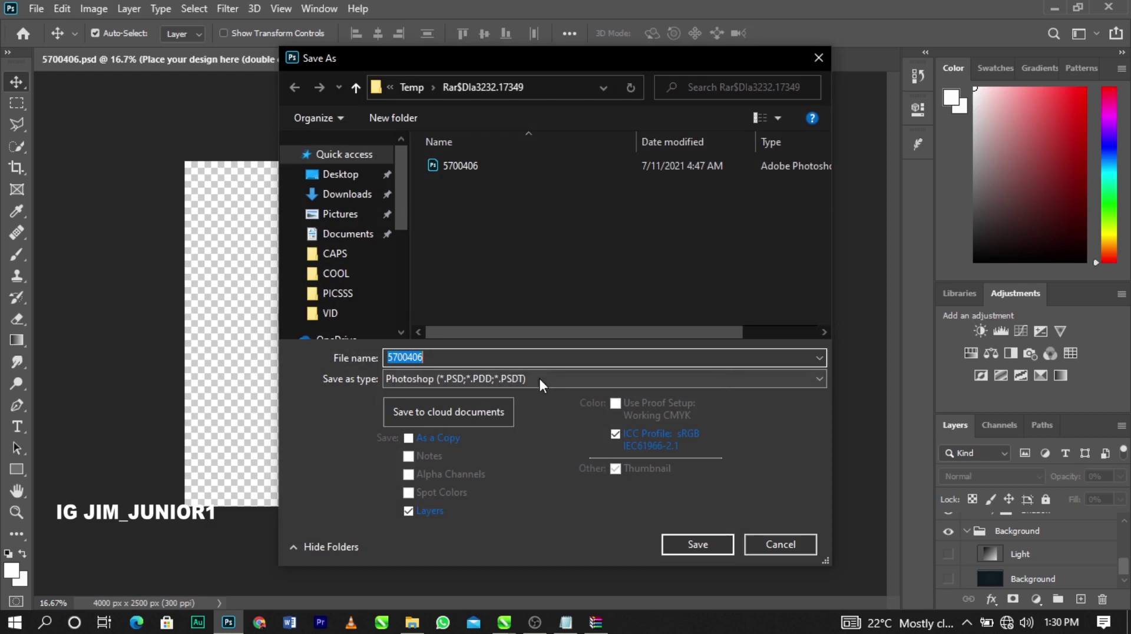
left_click(539, 378)
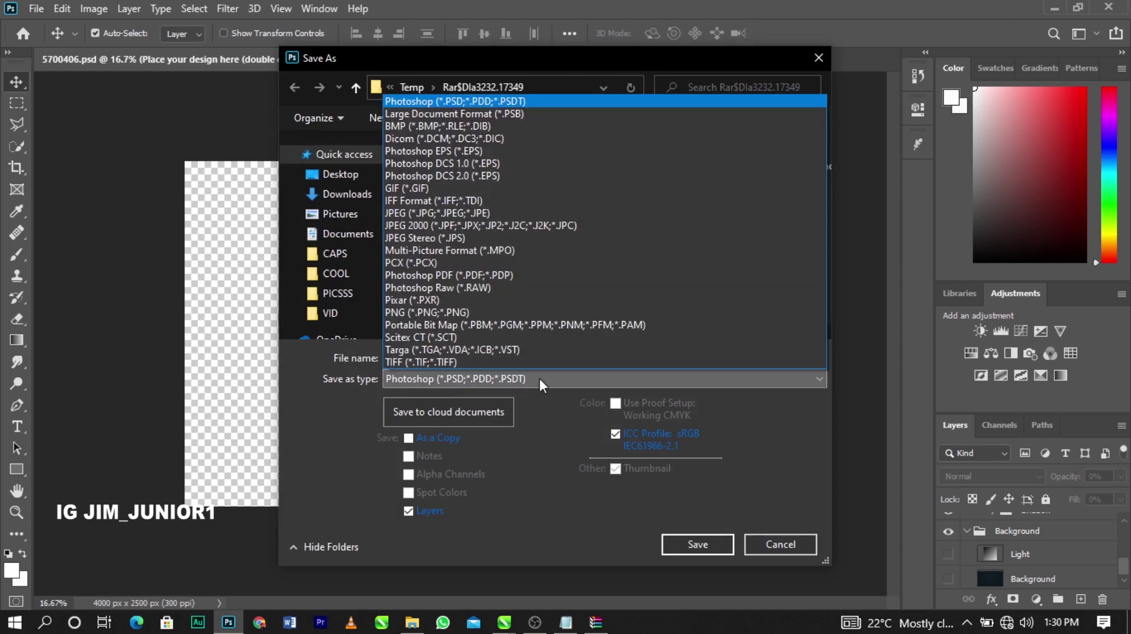
left_click(469, 312)
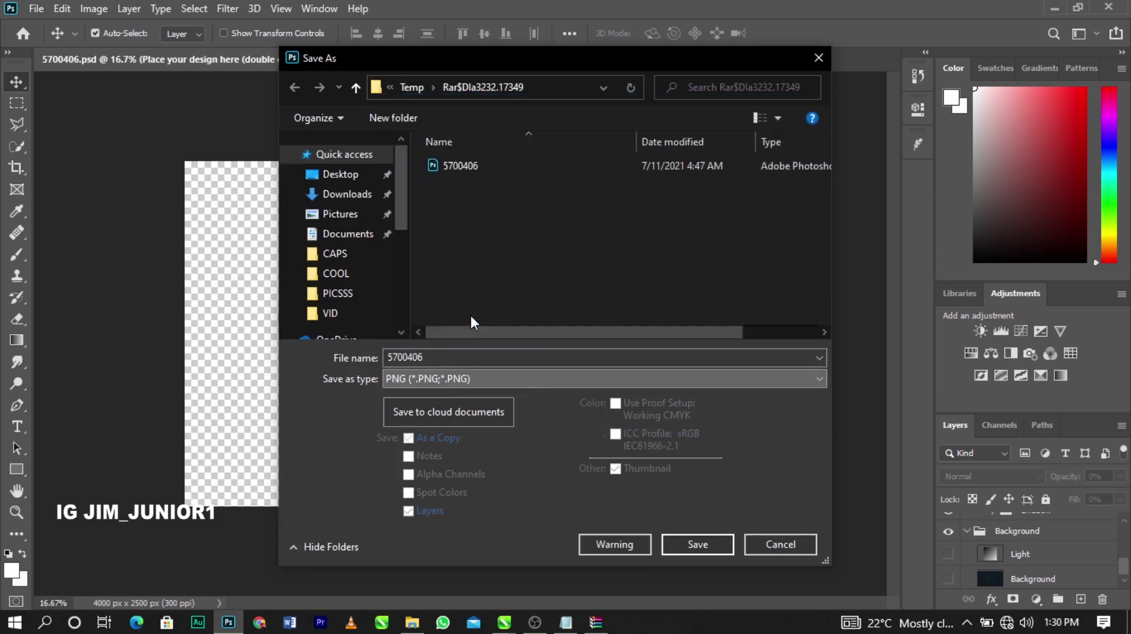
left_click(342, 174)
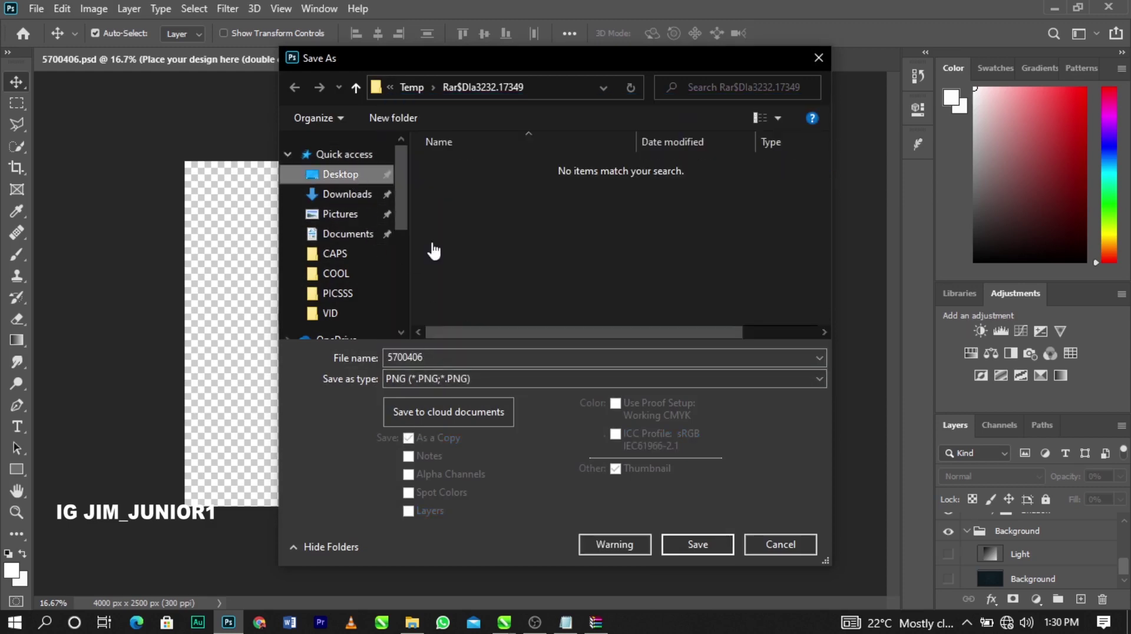
left_click(711, 539)
left_click(597, 312)
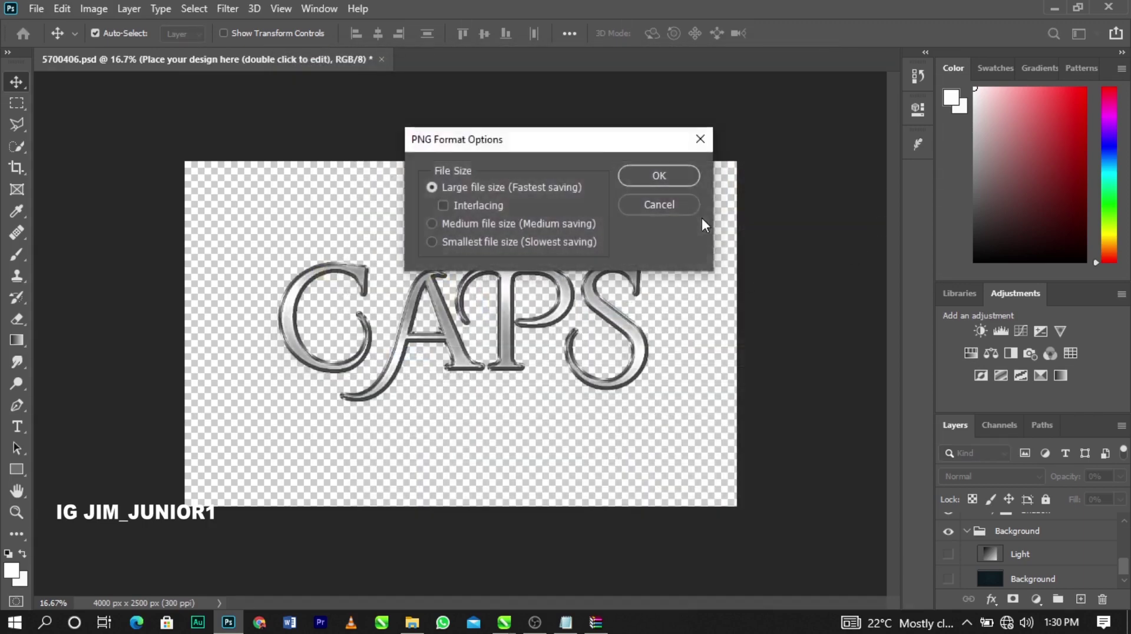
left_click(673, 183)
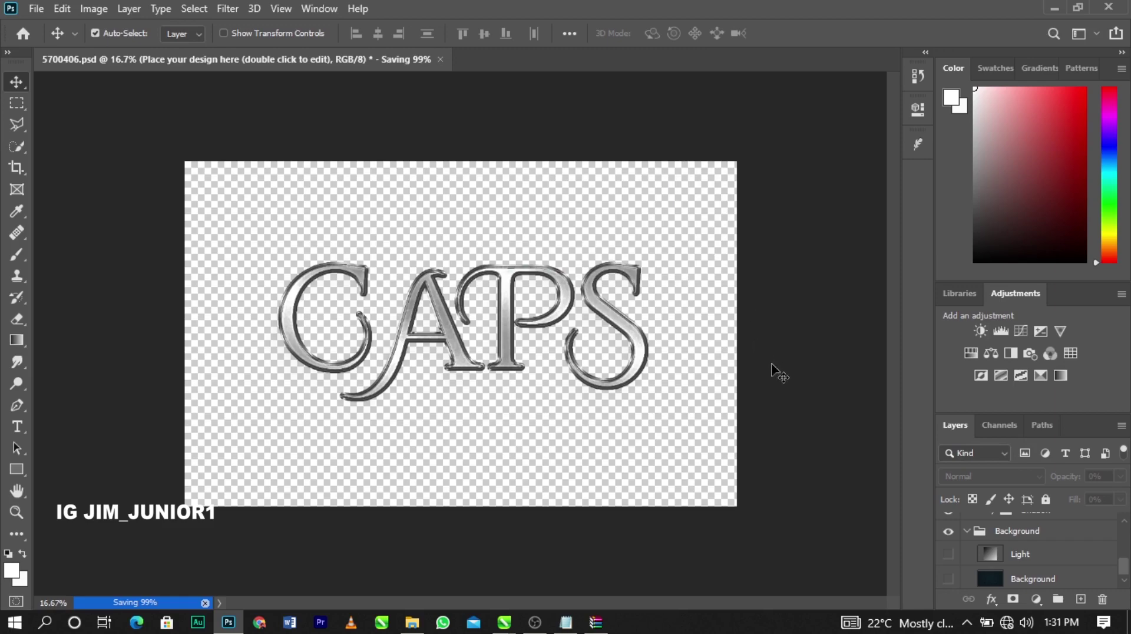
Bring the 5700406 image from the Desktop into the CorelDRAW flyer document, beside the page
left_click(1129, 623)
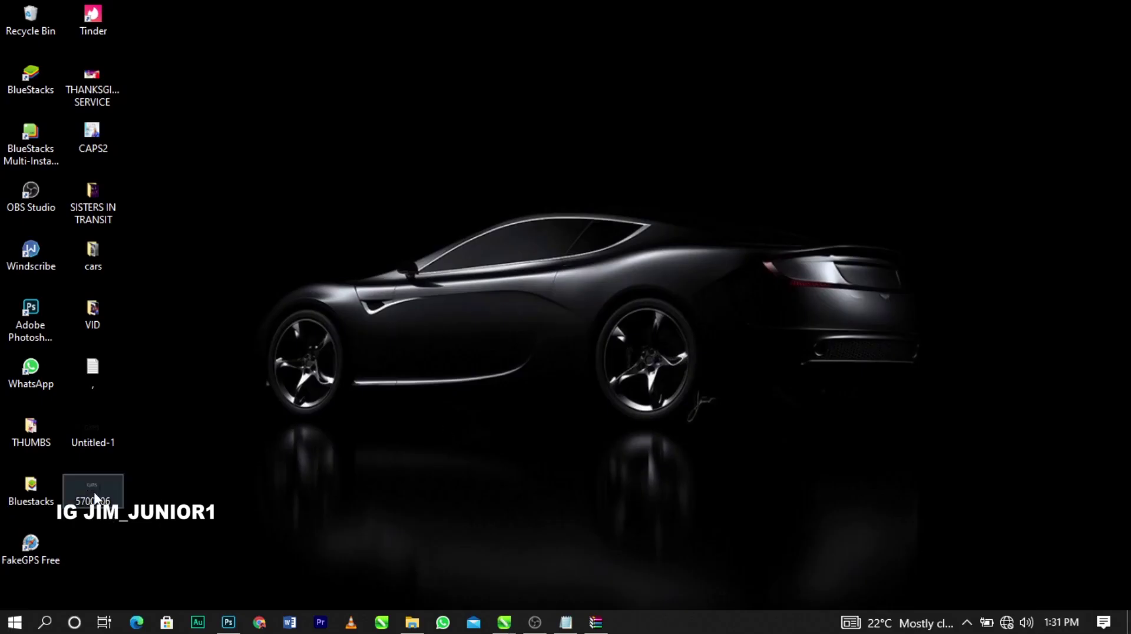
left_click(566, 622)
left_click_drag(517, 624, 312, 336)
scroll(431, 339, "down", 1)
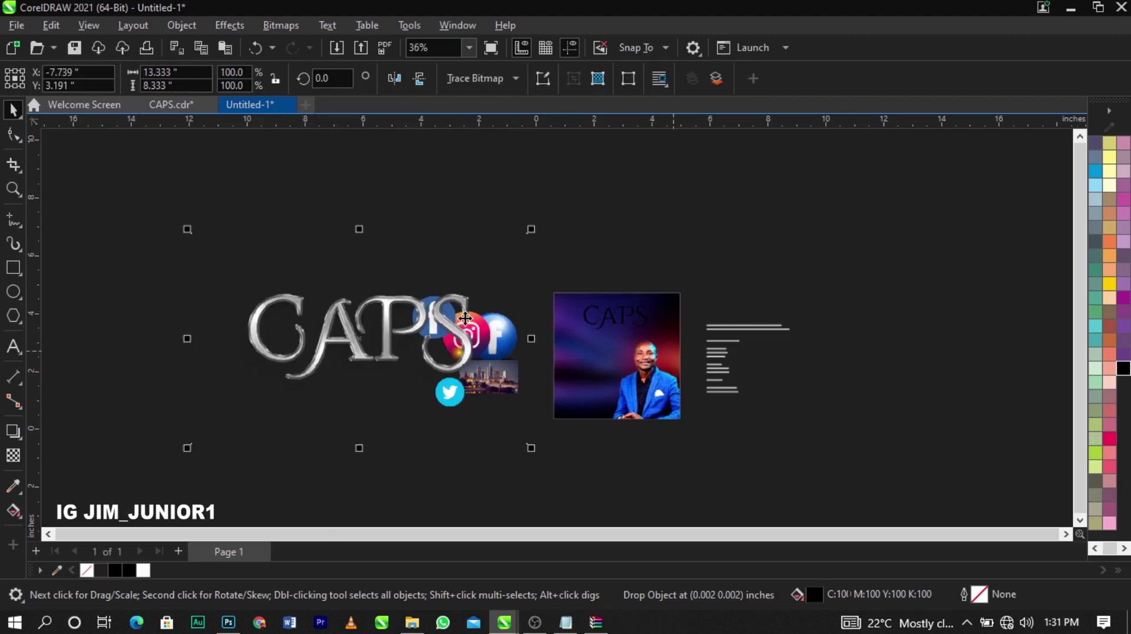
Trim the empty transparent margins around the metallic CAPS image by moving its corner nodes inward
left_click(13, 134)
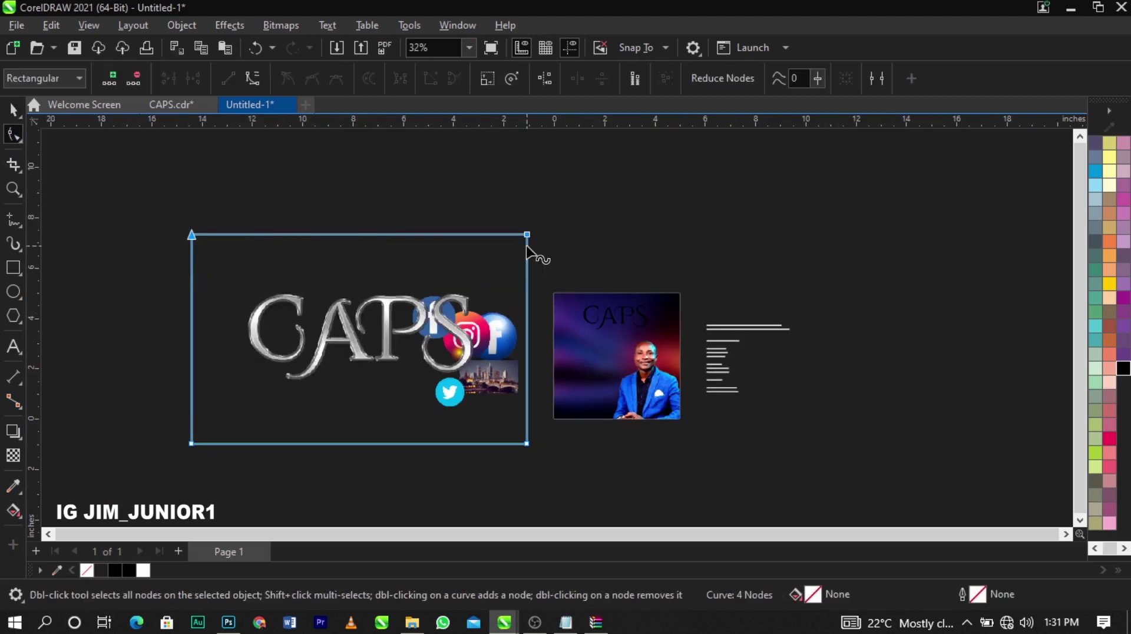
left_click_drag(526, 235, 526, 280)
left_click_drag(165, 250, 242, 446)
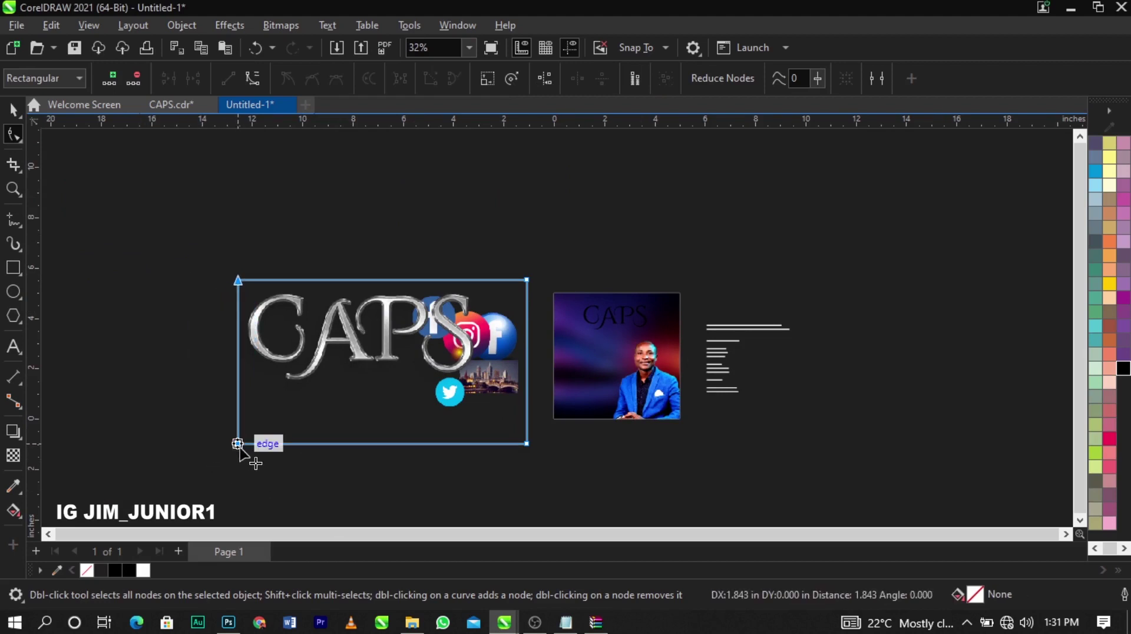
left_click_drag(528, 445, 313, 343)
Place the metallic CAPS image on the flyer at about 3.58 inches wide and delete the old black CAPS text
key("space")
left_click_drag(305, 305, 607, 337)
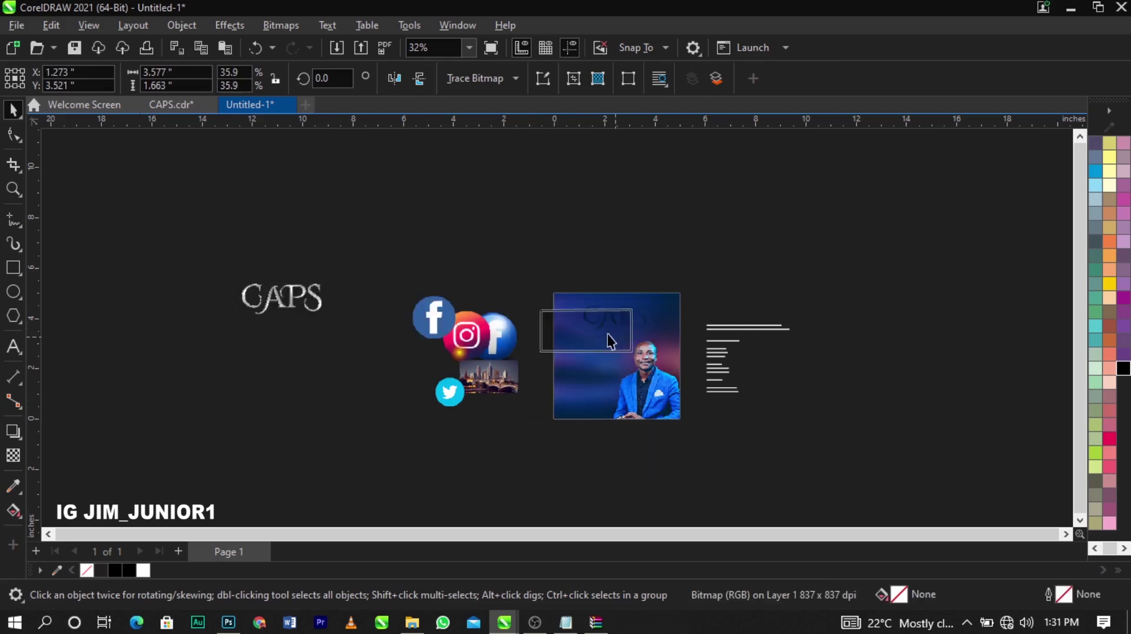
key("z")
left_click_drag(489, 281, 720, 374)
key("Delete")
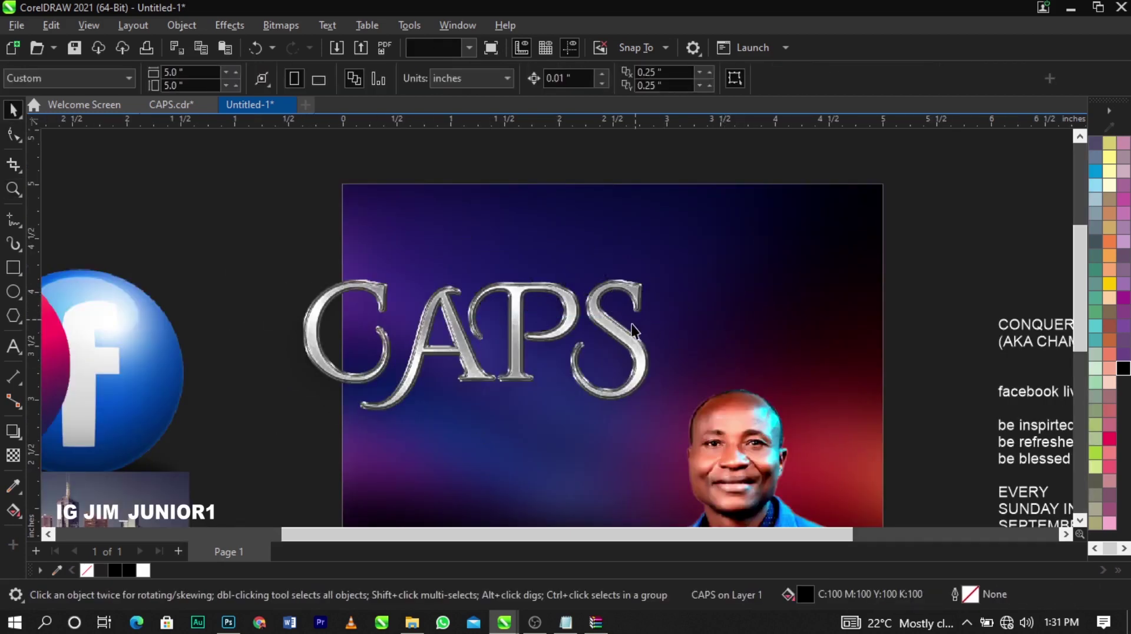
Scale the metallic CAPS title to about 2.87 inches wide and centre it horizontally on the background in the flyer's upper part
left_click_drag(628, 352, 755, 320)
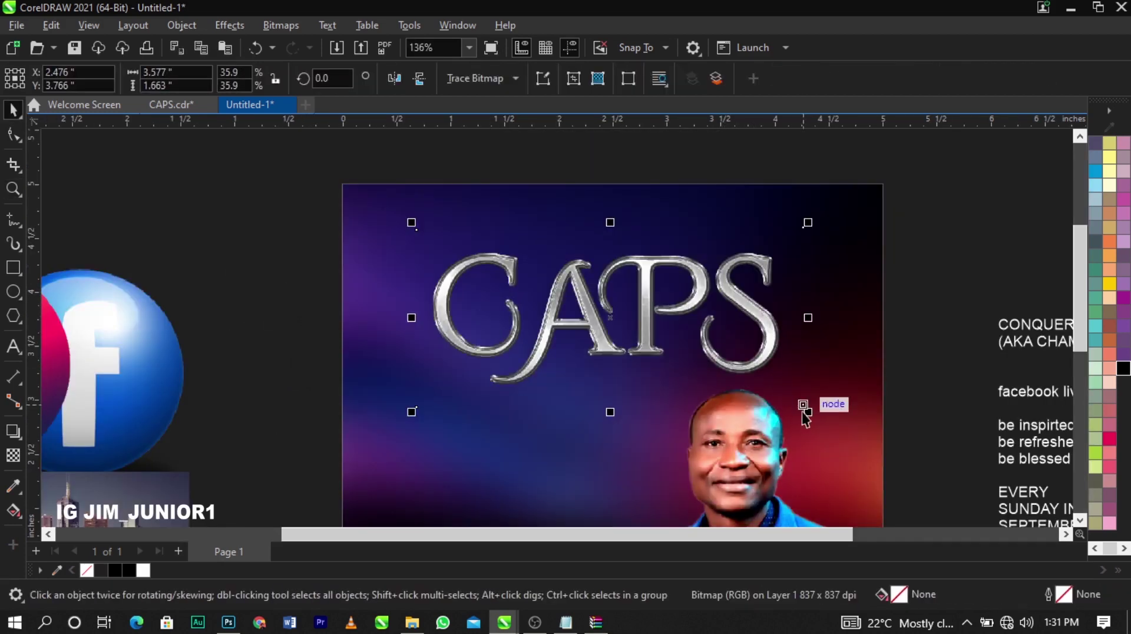
left_click_drag(803, 404, 769, 417)
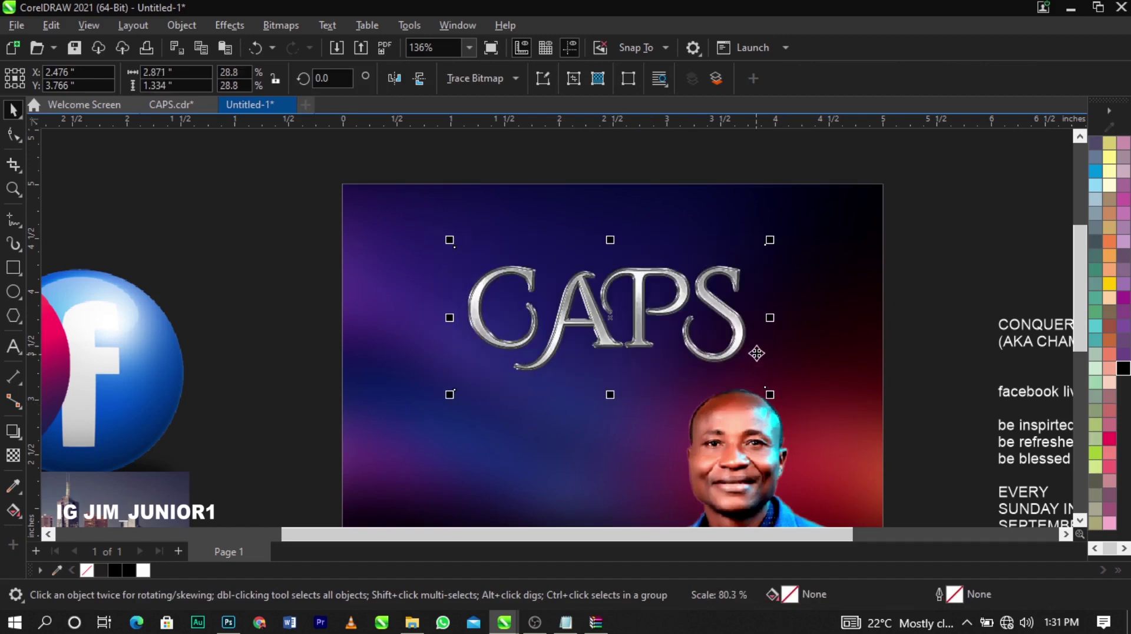
left_click_drag(745, 338, 745, 317)
left_click(803, 332, "shift")
key("c")
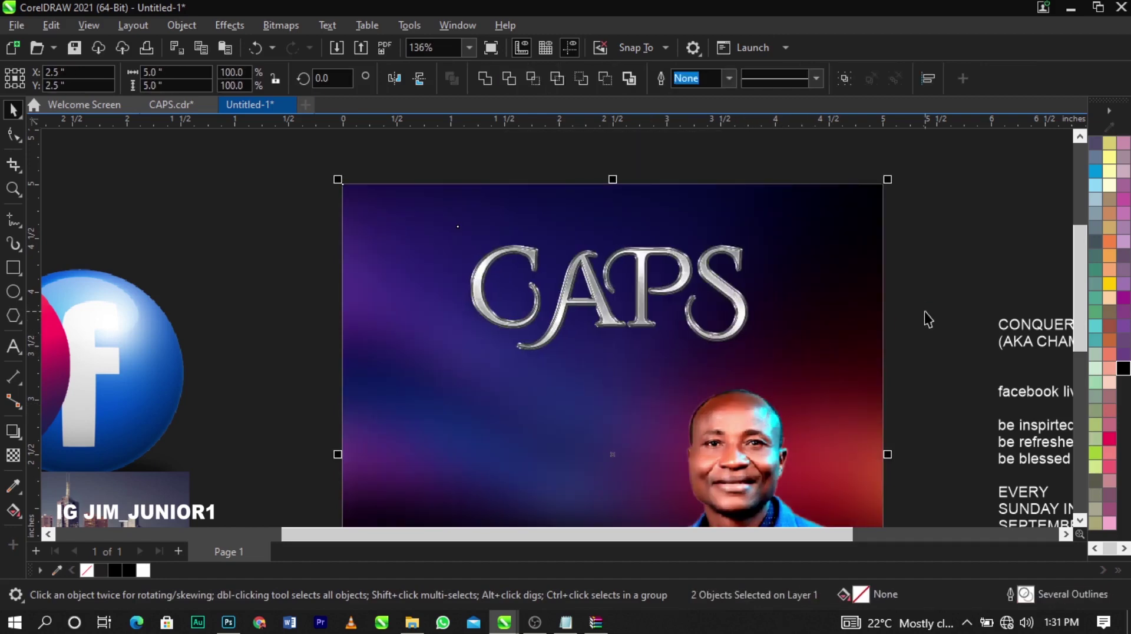
left_click(927, 318)
Enlarge the metallic CAPS title from its centre to about 2.95 inches wide
scroll(589, 301, "down", 2)
key("z")
left_click_drag(394, 212, 797, 426)
key("space")
left_click(754, 357)
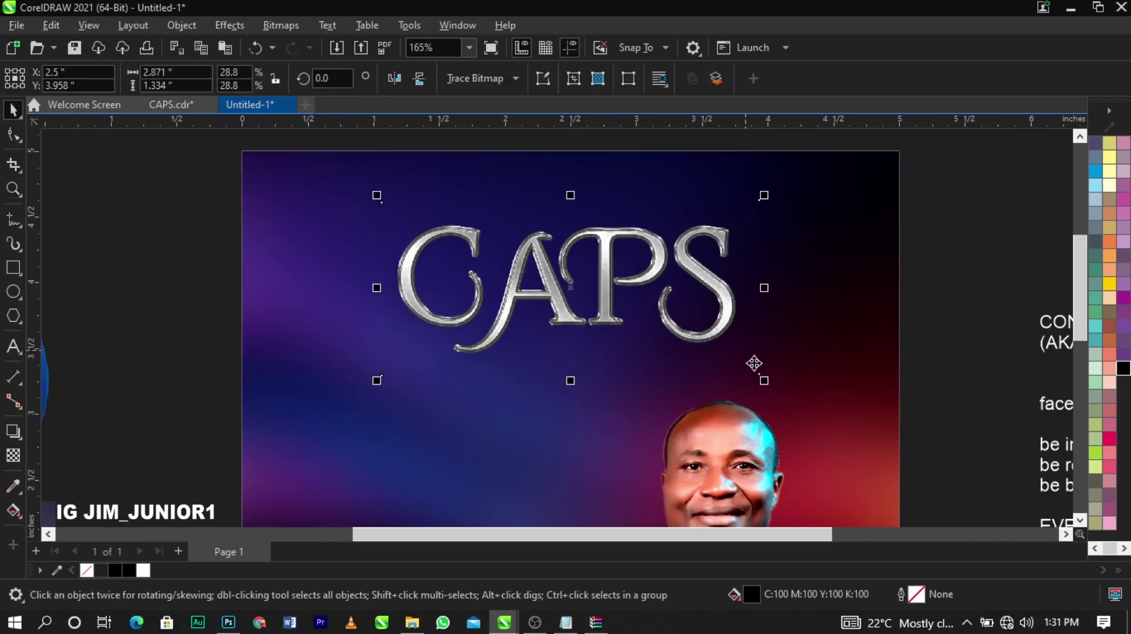
left_click_drag(764, 380, 770, 388)
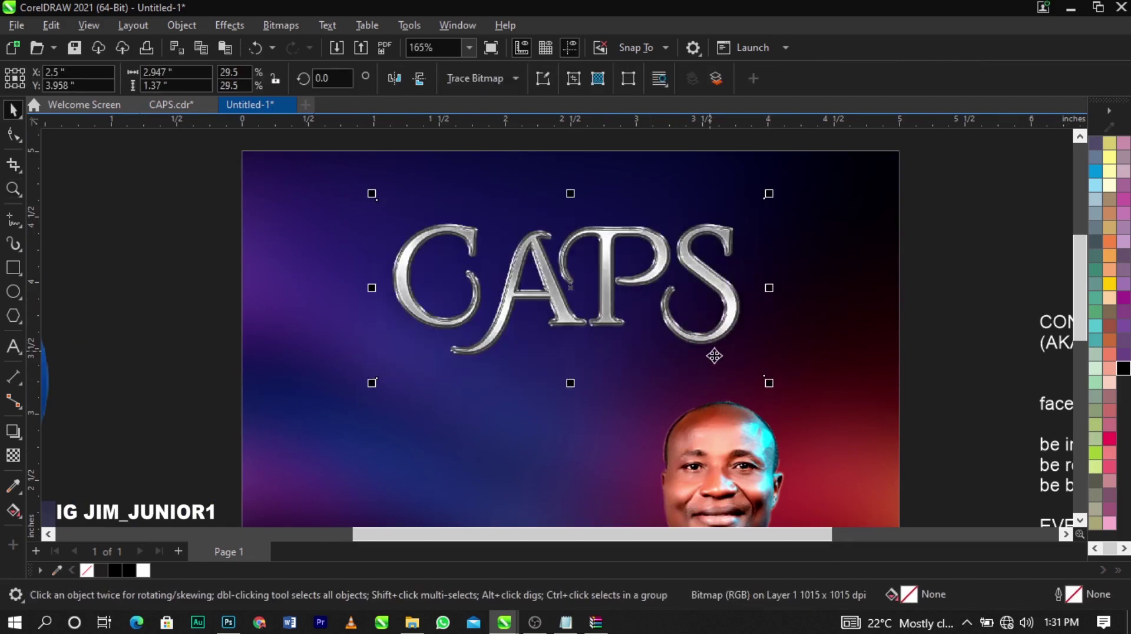
Add a Multiply drop shadow running across the CAPS title and set its opacity to 39
left_click(14, 432)
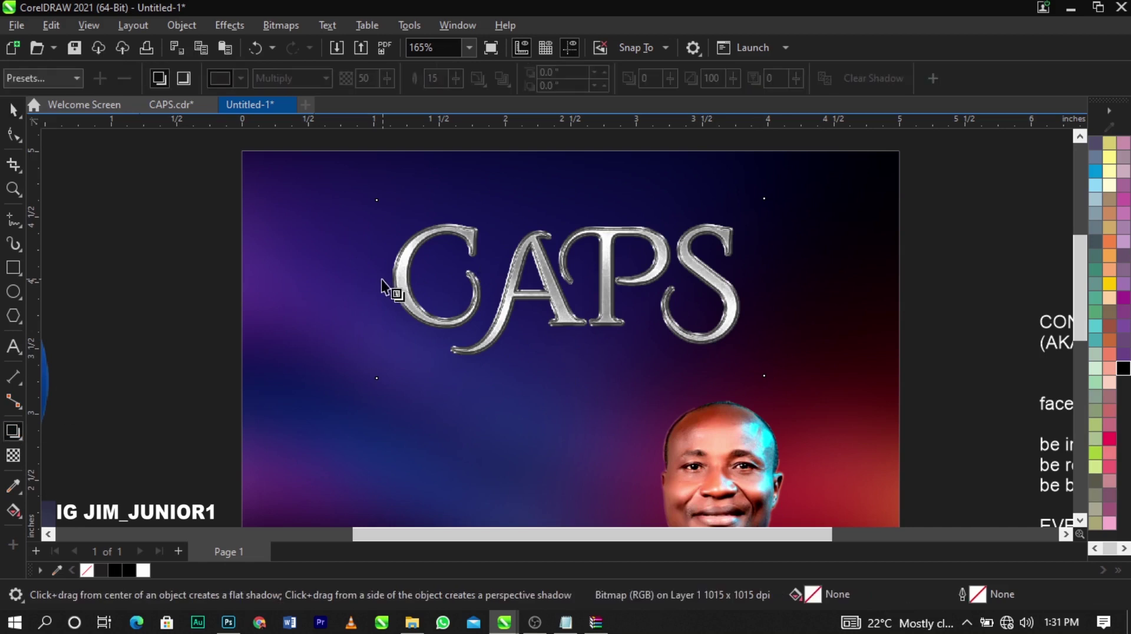
left_click_drag(384, 287, 764, 288)
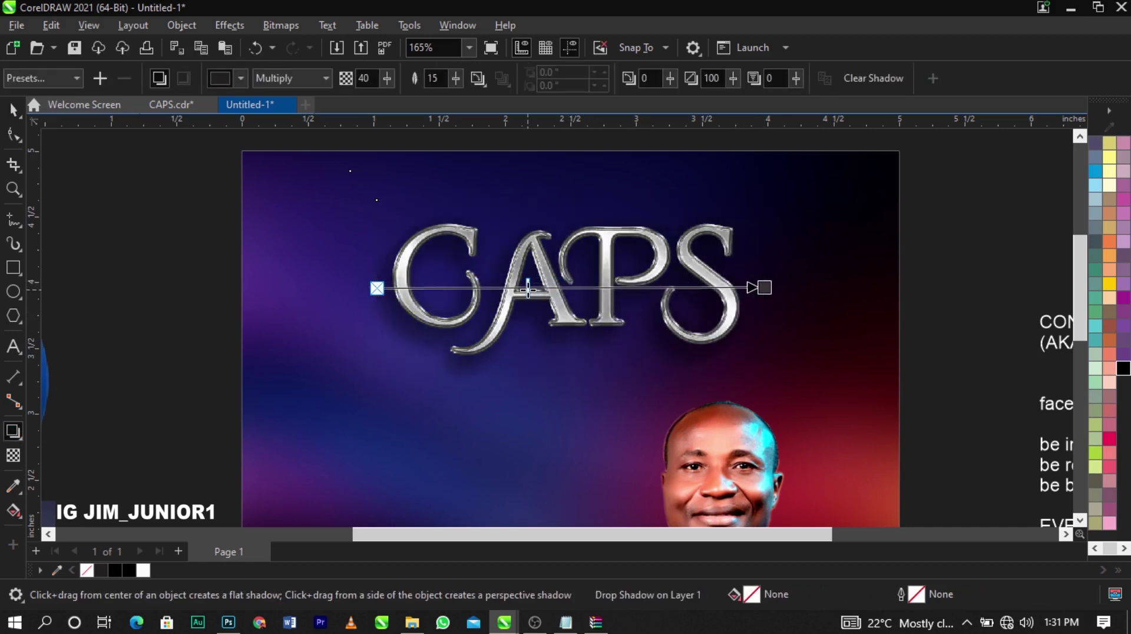
left_click_drag(528, 288, 524, 290)
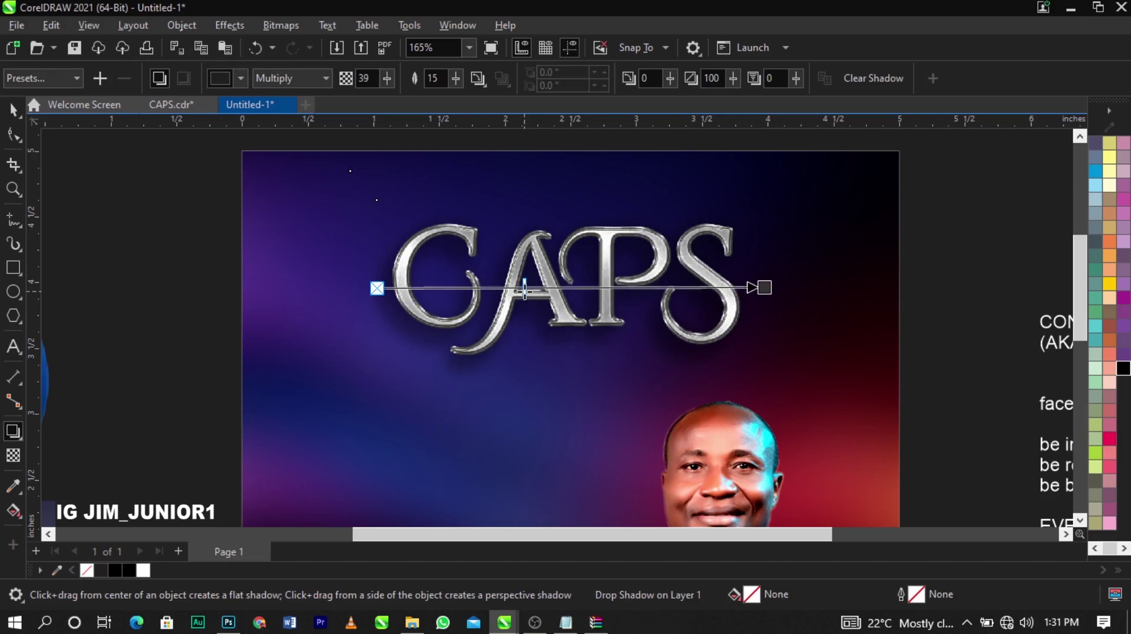
key("space")
Move the CAPS title slightly upward to a vertical position of about 4.01 inches
left_click_drag(657, 324, 657, 322)
left_click(950, 304)
key("F3")
key("z")
left_click_drag(306, 228, 926, 471)
key("space")
left_click(646, 253)
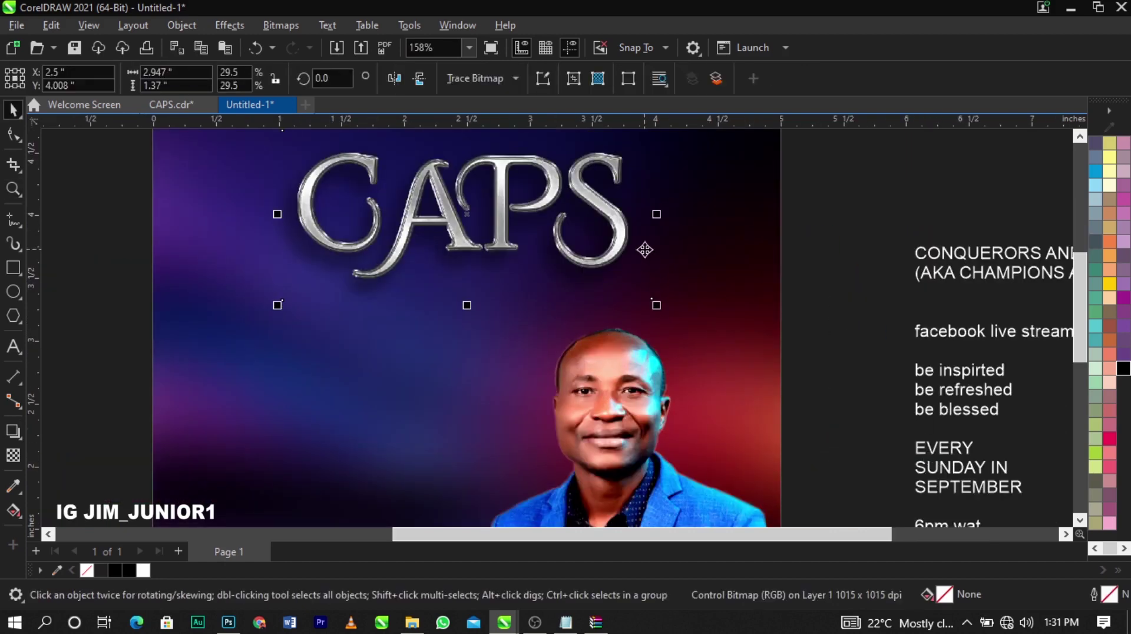
scroll(804, 310, "down", 2)
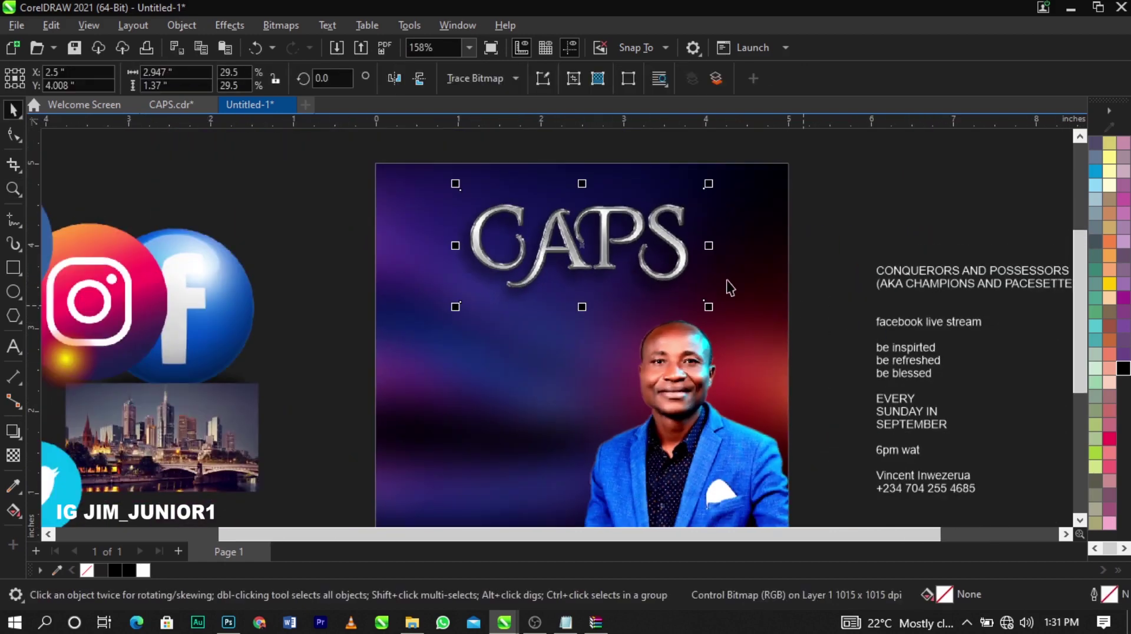
Move the CONQUERORS AND POSSESSORS SUMMIT and AKA lines out of the side text block into separate text just below the CAPS title
left_click(895, 287)
scroll(943, 268, "down", 1)
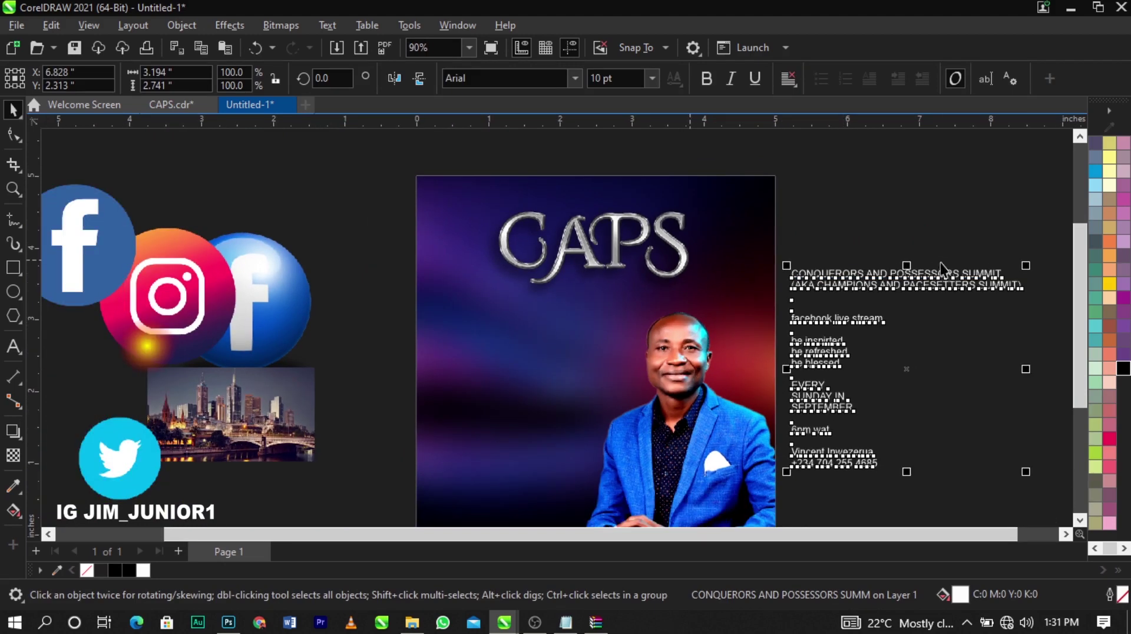
double_click(860, 287)
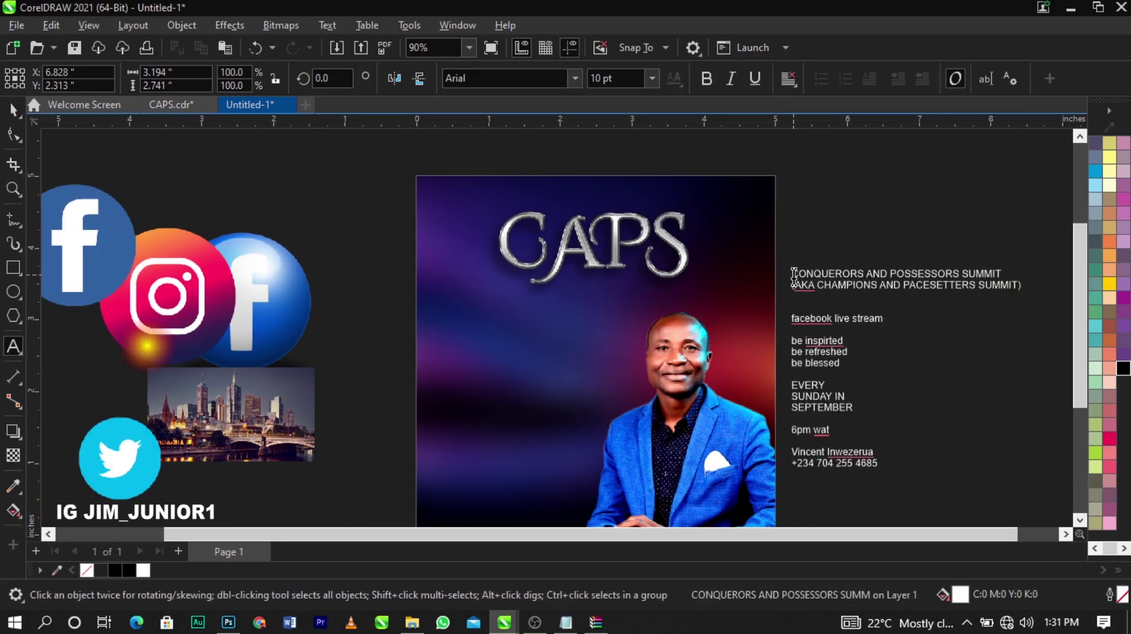
left_click_drag(791, 272, 1000, 287)
key("Delete")
scroll(558, 296, "up", 3)
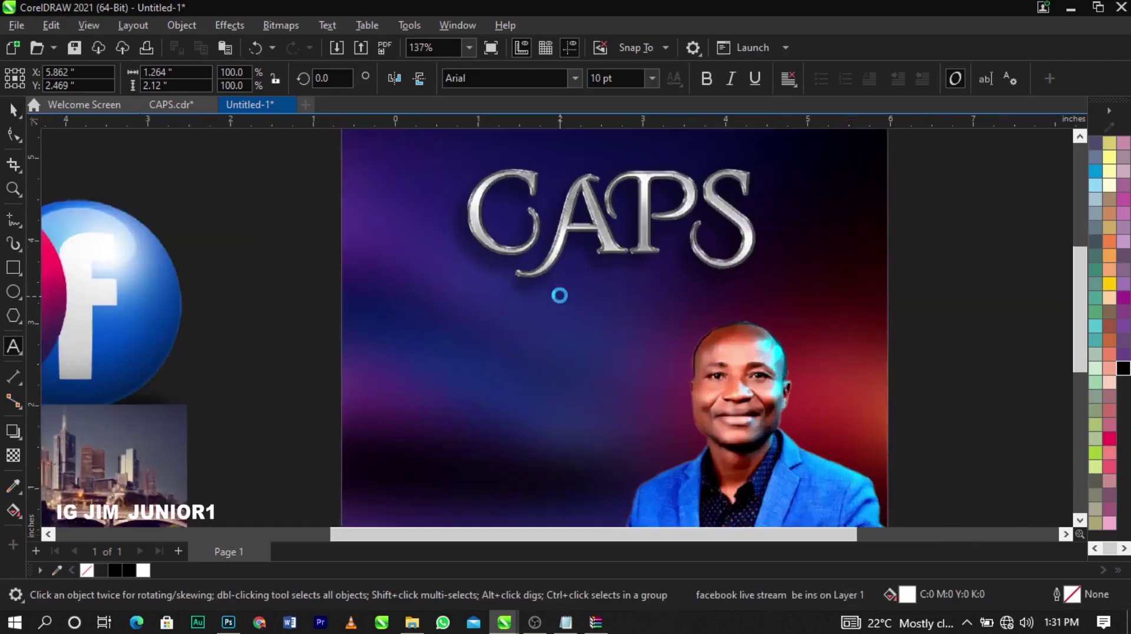
left_click(558, 345)
type("CONQUERORS AND POSSESSORS SUMMIT (AKA CHAMPIONS AND PACESETTERS SUMMIT)")
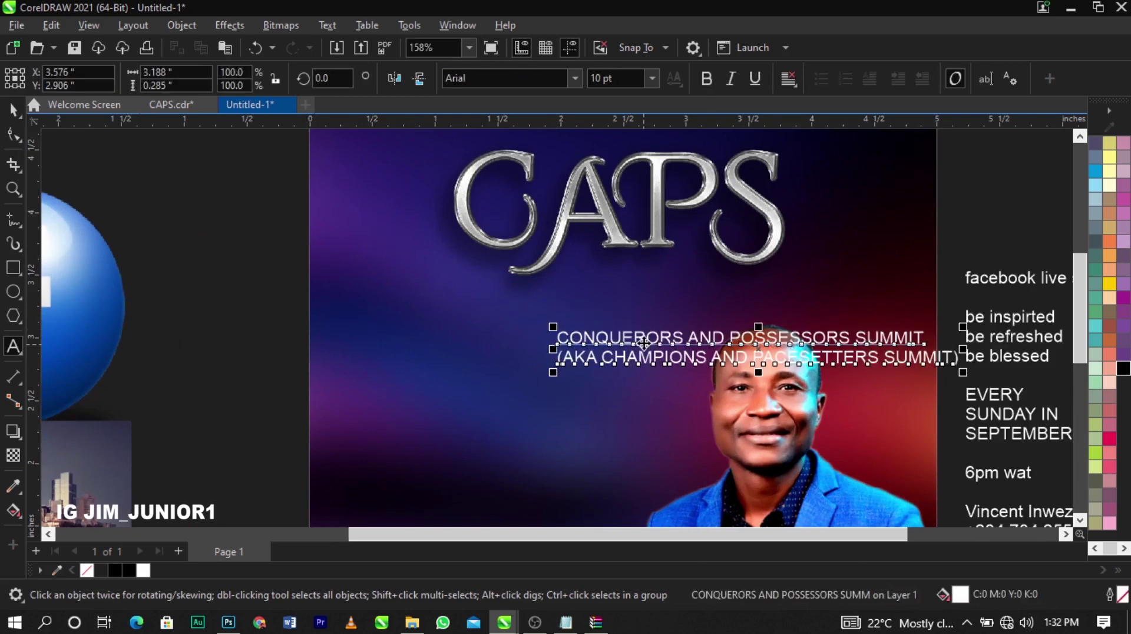
key("ctrl+space")
left_click_drag(646, 345, 512, 310)
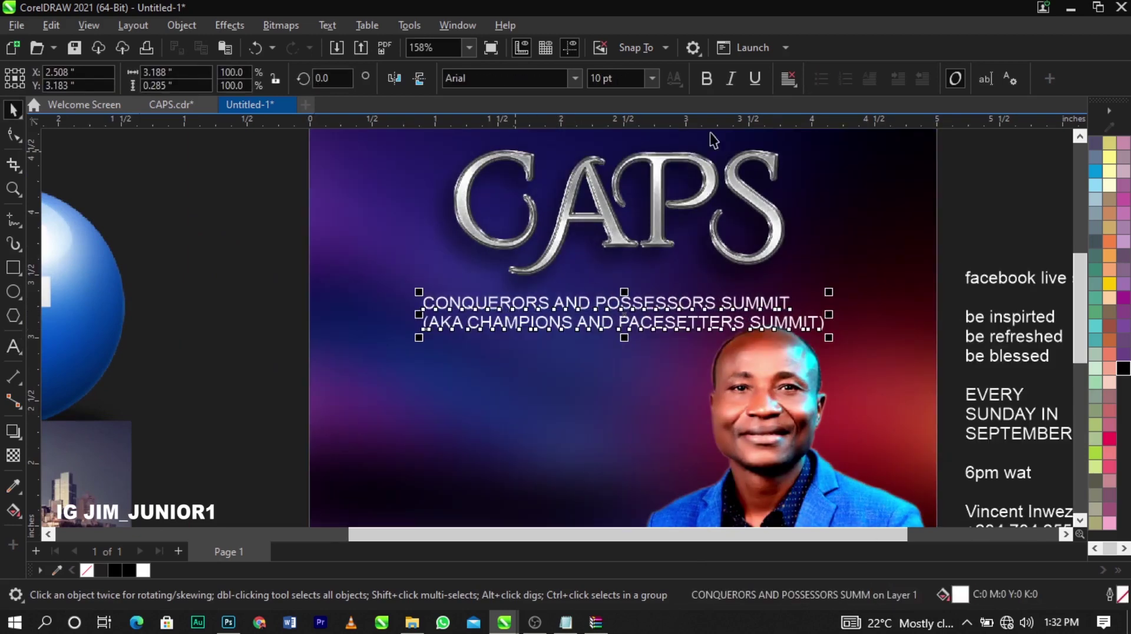
Make the two summit lines bold and centre-aligned
left_click(705, 82)
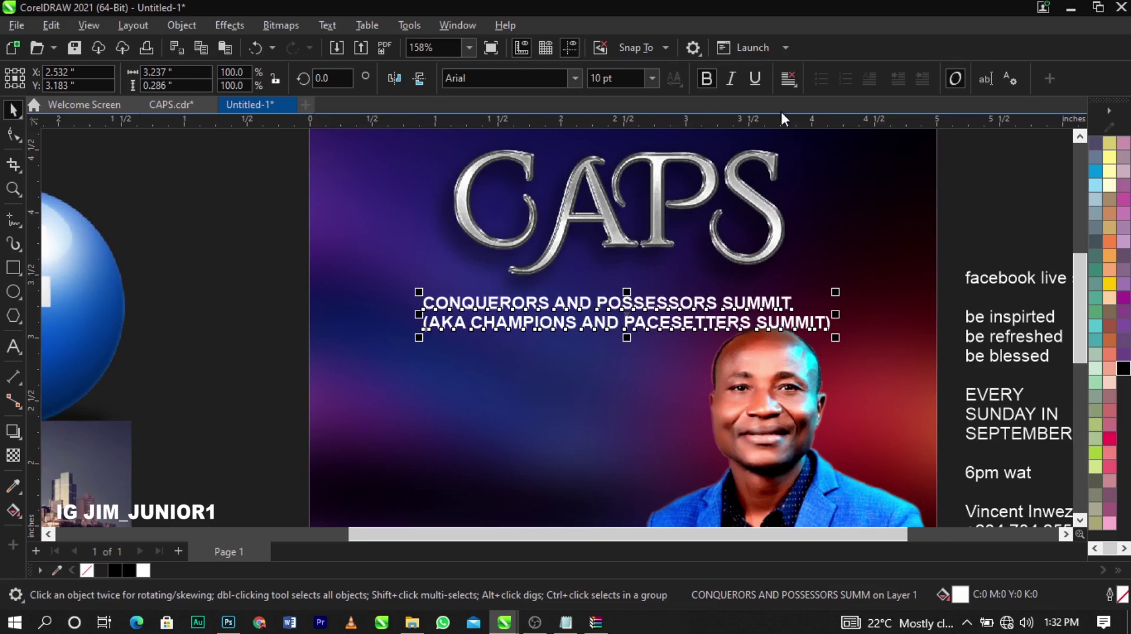
left_click(788, 78)
left_click(807, 136)
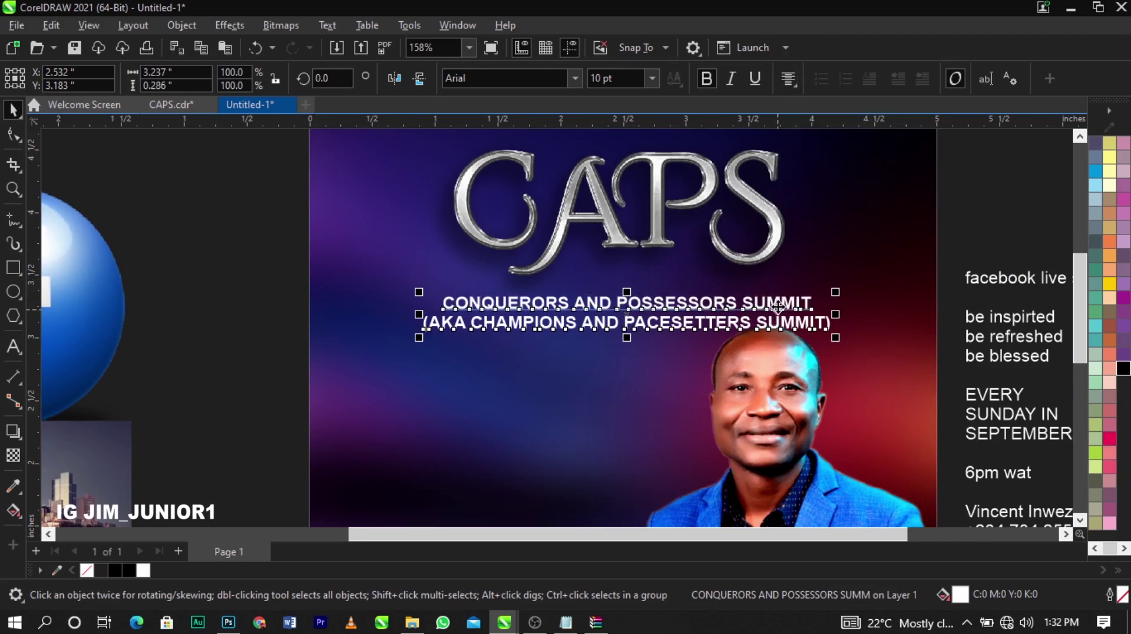
Colour the (AKA CHAMPIONS AND PACESETTERS SUMMIT) line golden yellow
double_click(790, 323)
left_click_drag(831, 326, 393, 330)
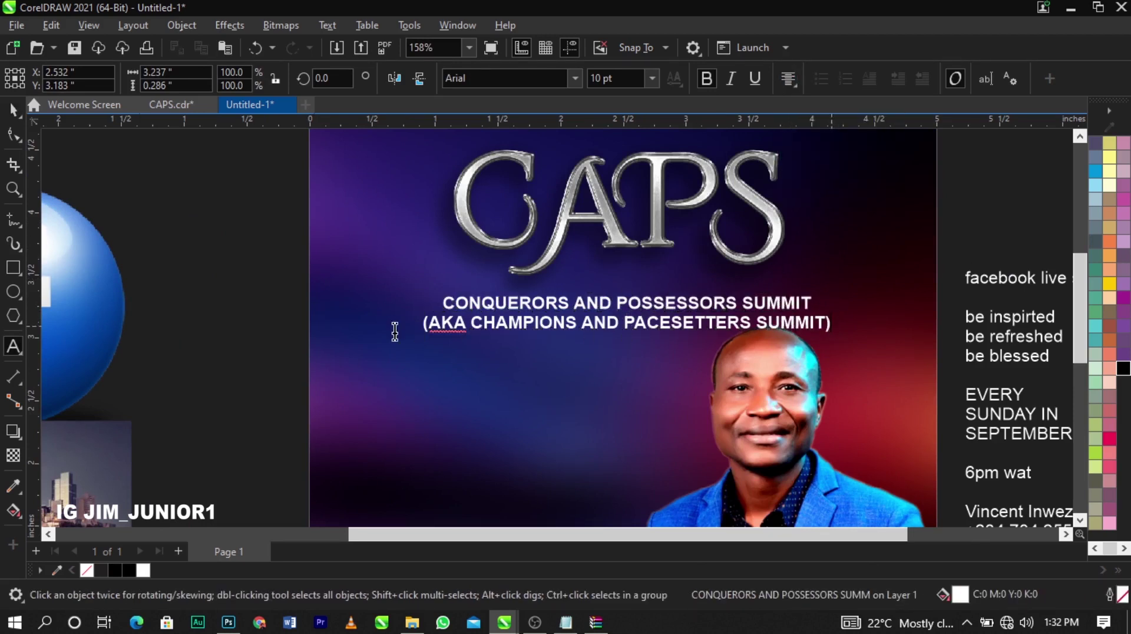
scroll(1115, 288, "up", 1)
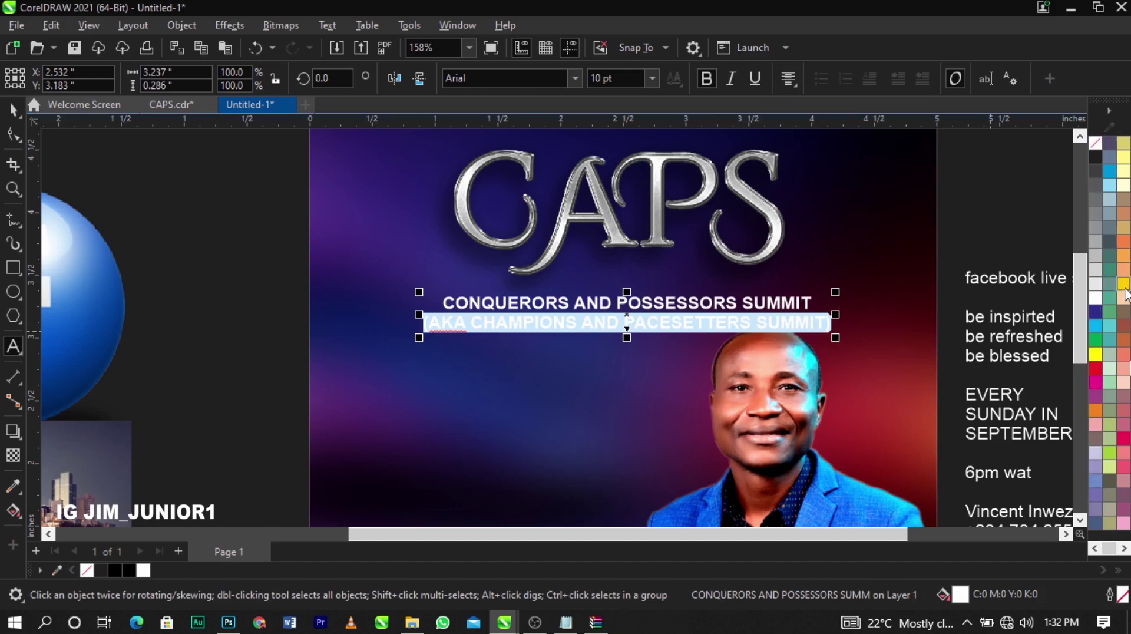
left_click(1124, 285)
key("Escape")
Scale the two summit lines down to about 8 pt and position them close beneath the CAPS title
left_click_drag(835, 337, 796, 351)
scroll(686, 319, "up", 3)
mouse_move(686, 309)
left_mouse_down()
mouse_move(680, 277)
mouse_move(680, 290)
left_mouse_up()
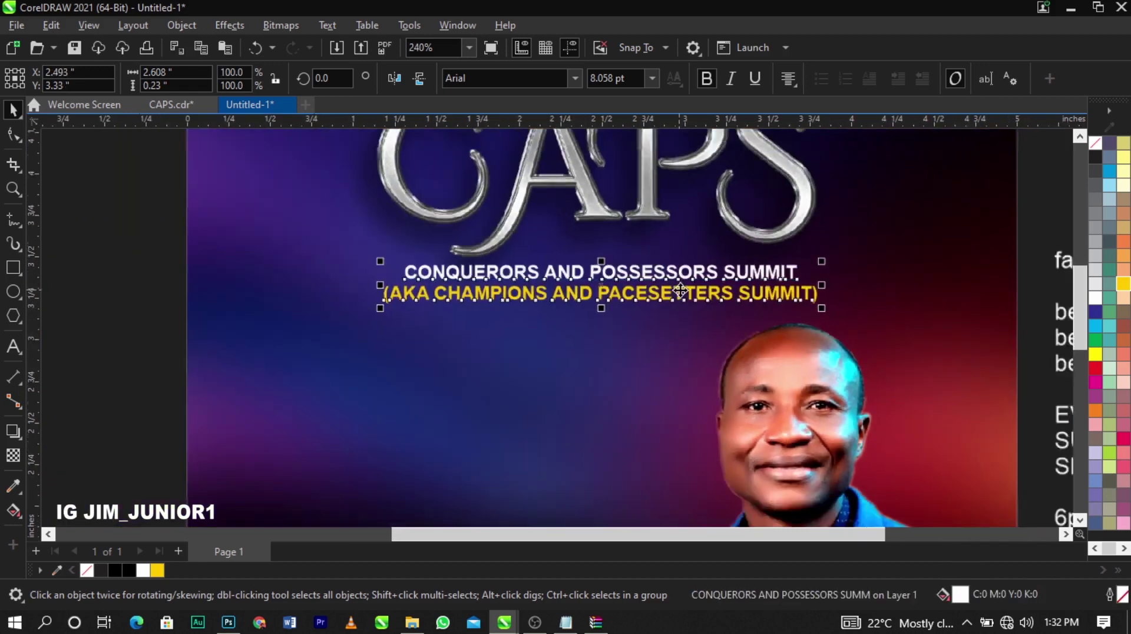
Select the CAPS title together with the summit lines and nudge them to a vertical position of about 4.04 inches
scroll(680, 290, "down", 4)
left_click(892, 195)
left_click_drag(955, 155, 445, 364)
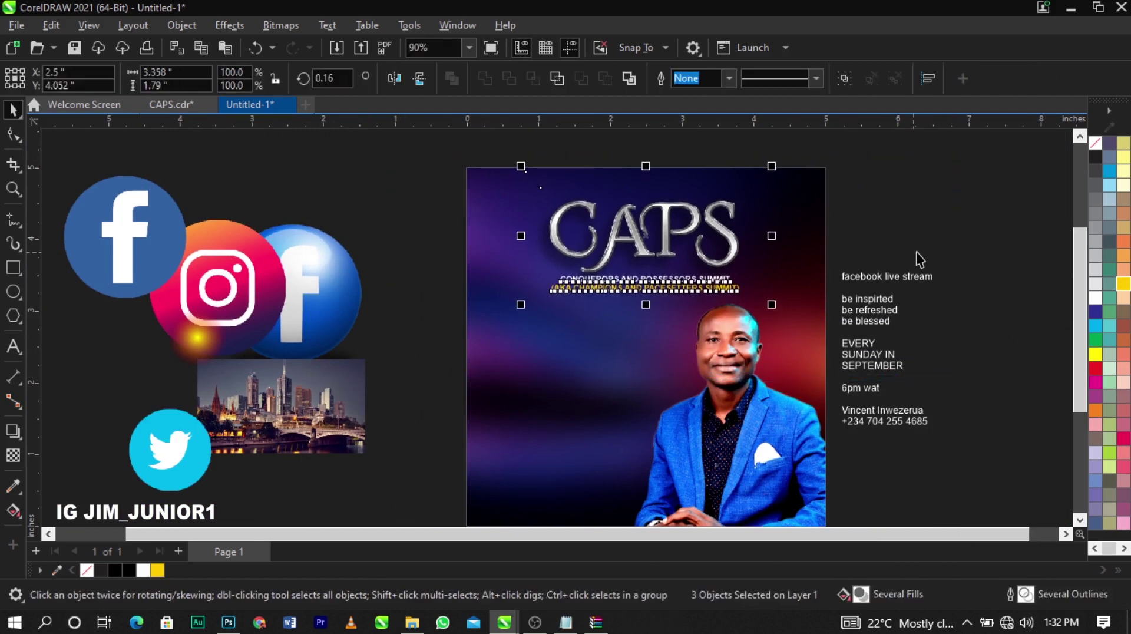
key("Up")
key("Down")
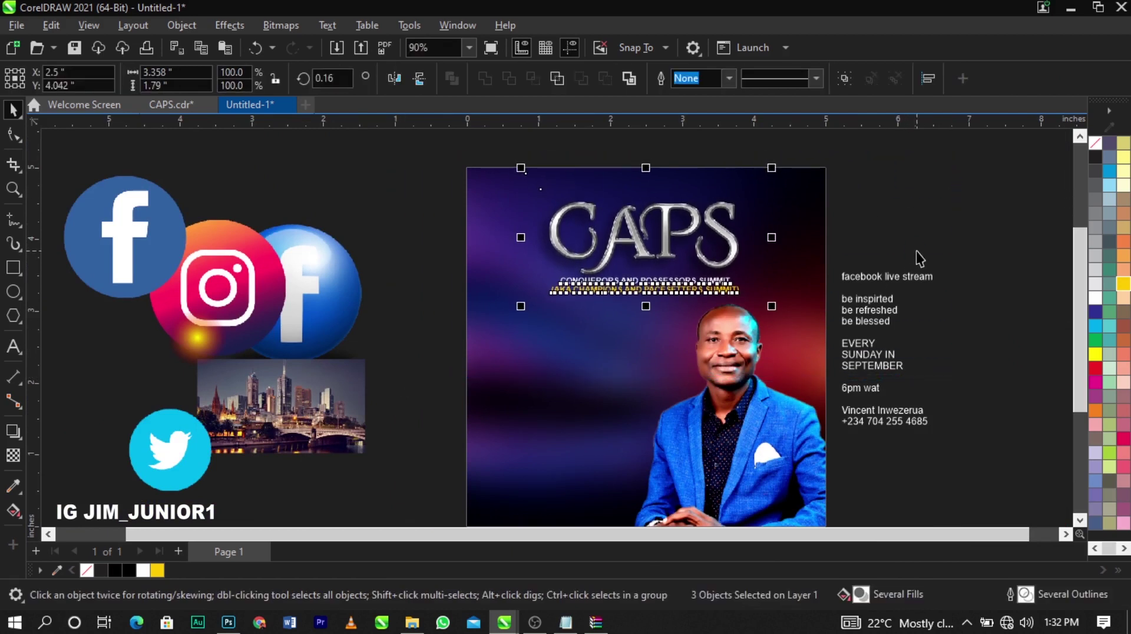
Shift the man's photo slightly down and to the right inside the flyer's PowerClip frame and finish editing
scroll(787, 305, "up", 1)
left_click(787, 305)
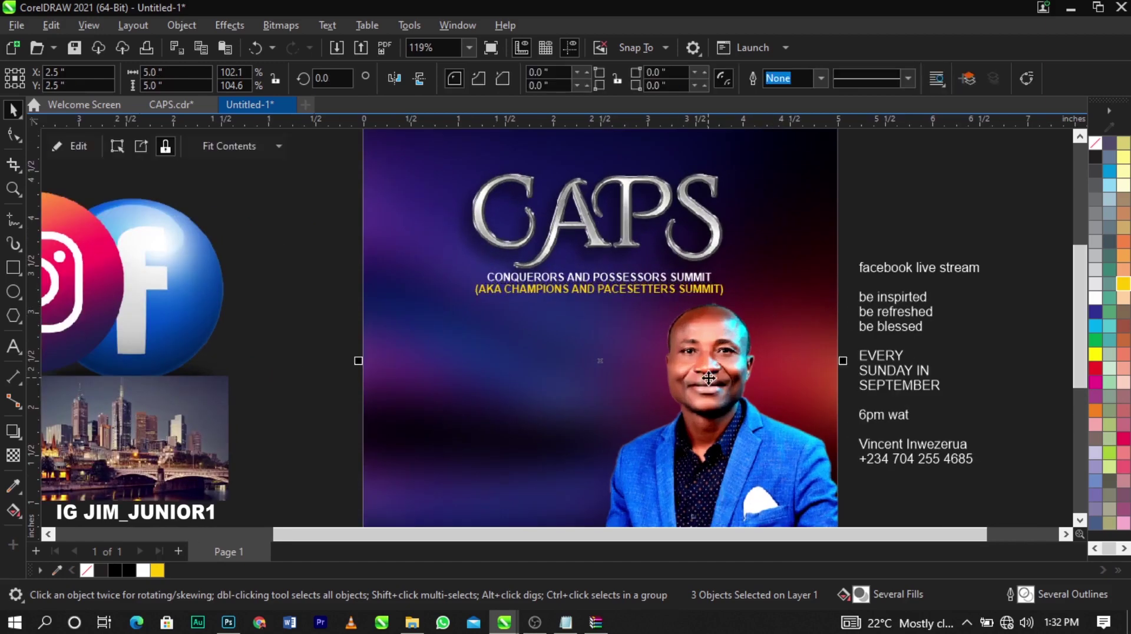
double_click(576, 276)
left_click_drag(580, 276, 591, 292)
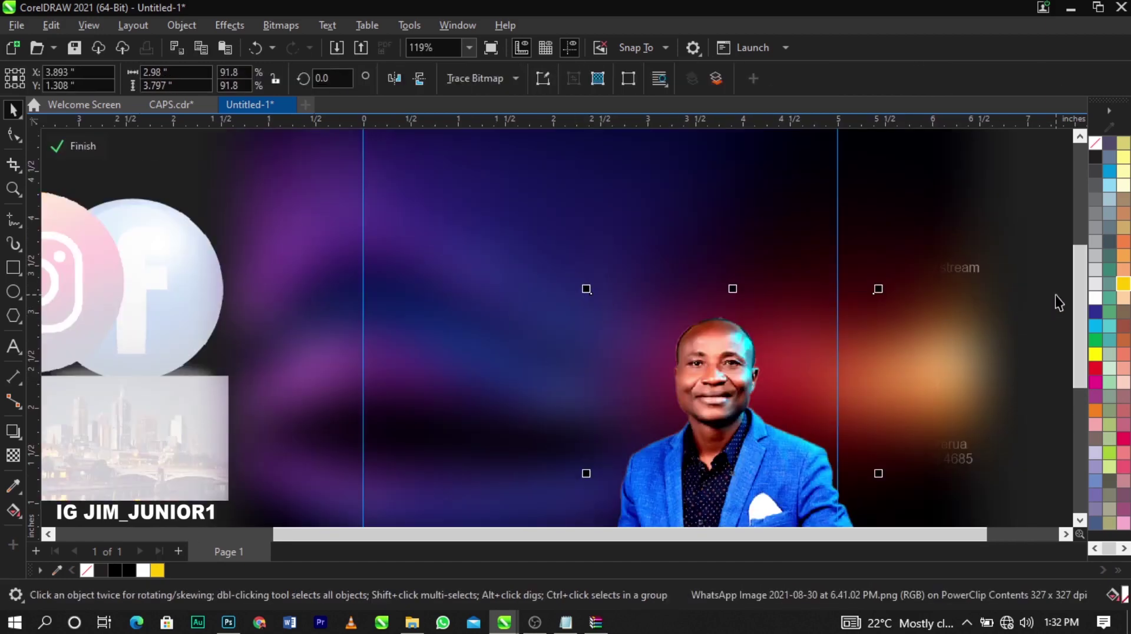
left_click(1055, 295, "ctrl")
left_click(1055, 295)
Move the glossy Facebook icon onto the flyer's left edge and scale it down to about 0.87 inches
scroll(658, 276, "down", 2)
key("F2")
left_click_drag(440, 175, 811, 505)
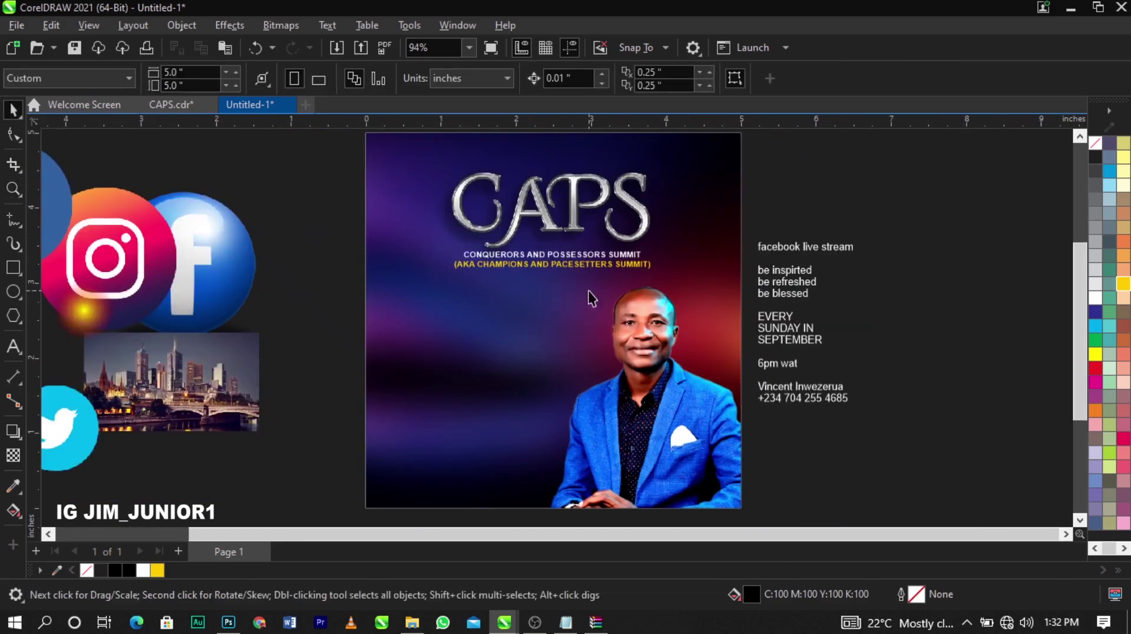
left_click_drag(232, 318, 397, 359)
scroll(397, 359, "up", 2)
left_click_drag(438, 473, 419, 368)
scroll(546, 299, "up", 2)
scroll(546, 300, "up", 1)
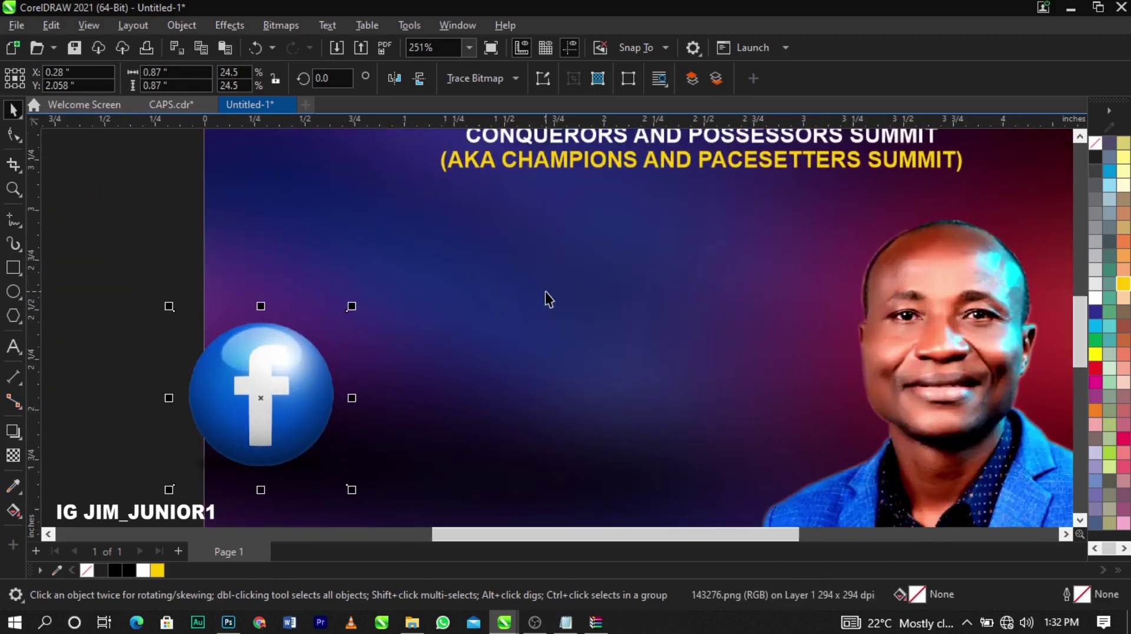
Draw a circle up and to the right of the Facebook icon and size it to about 0.49 inches
left_click(9, 299)
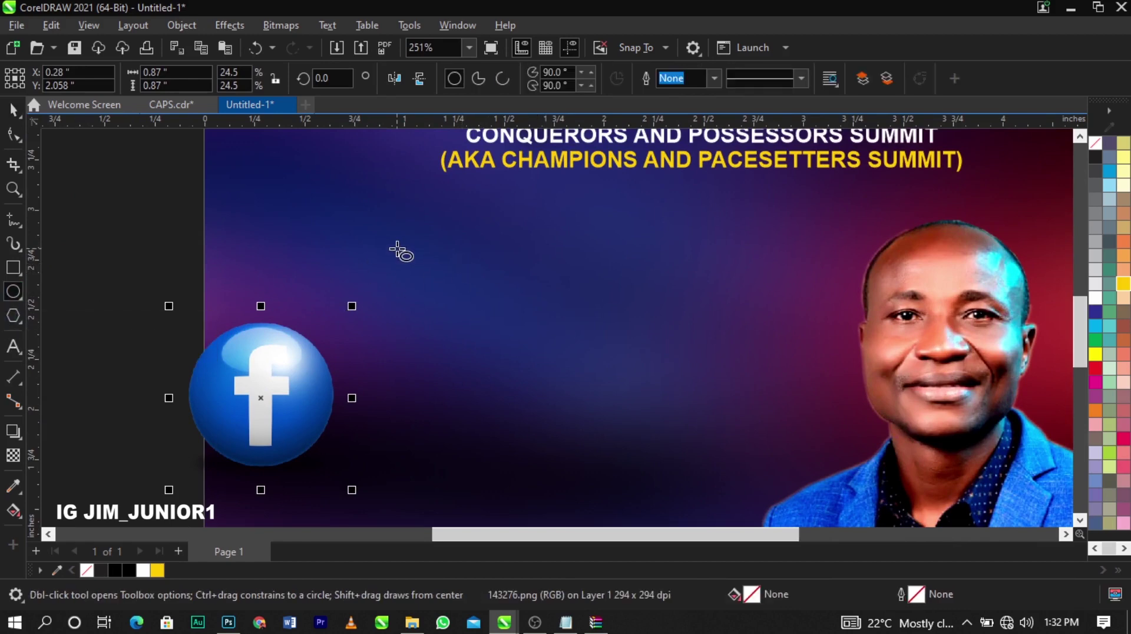
left_click_drag(399, 247, 502, 353)
key("space")
left_click_drag(470, 306, 432, 319)
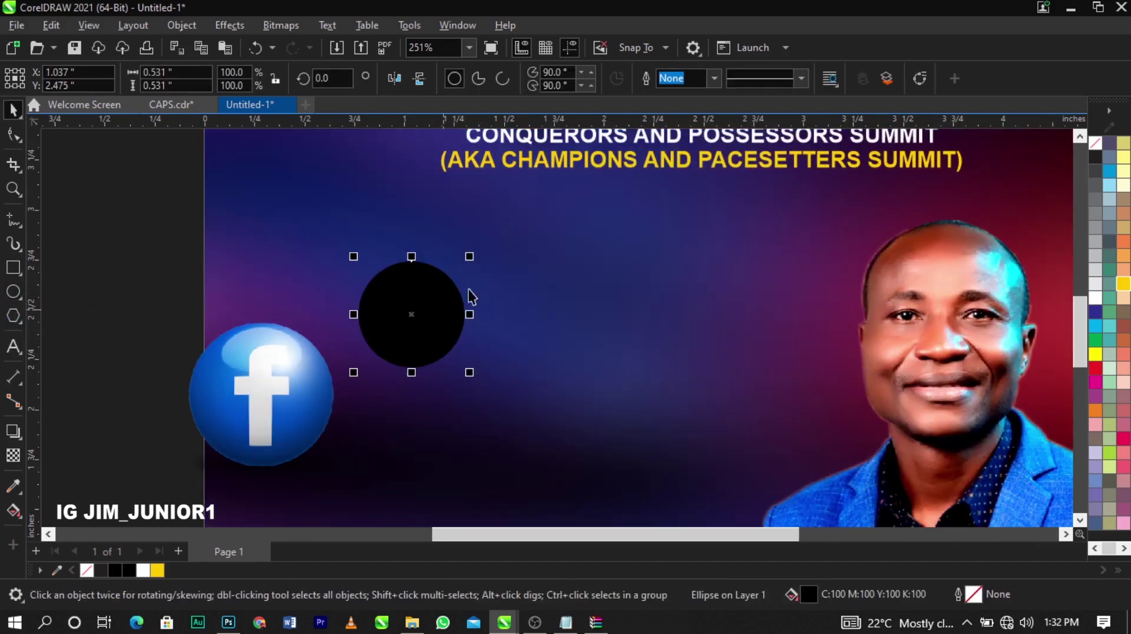
left_click_drag(477, 264, 473, 265)
Draw a rectangle of about 0.512 by 0.2 inches and place it just right of the circle
key("z")
left_click_drag(265, 224, 740, 404)
left_click(11, 270)
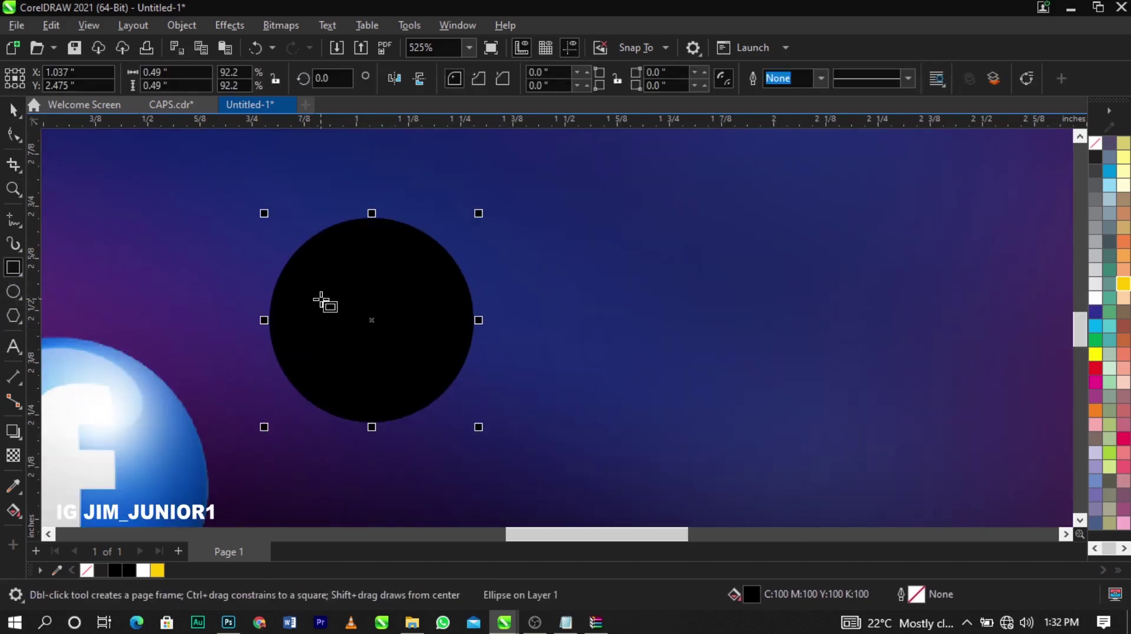
left_click_drag(530, 268, 746, 351)
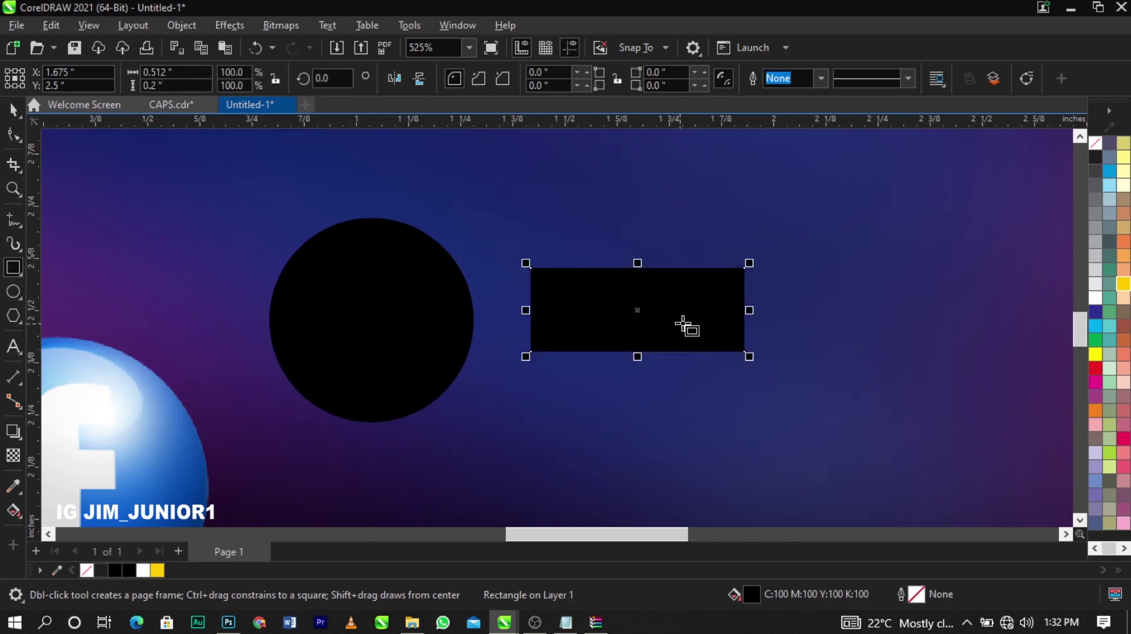
key("space")
left_click_drag(684, 323, 648, 303)
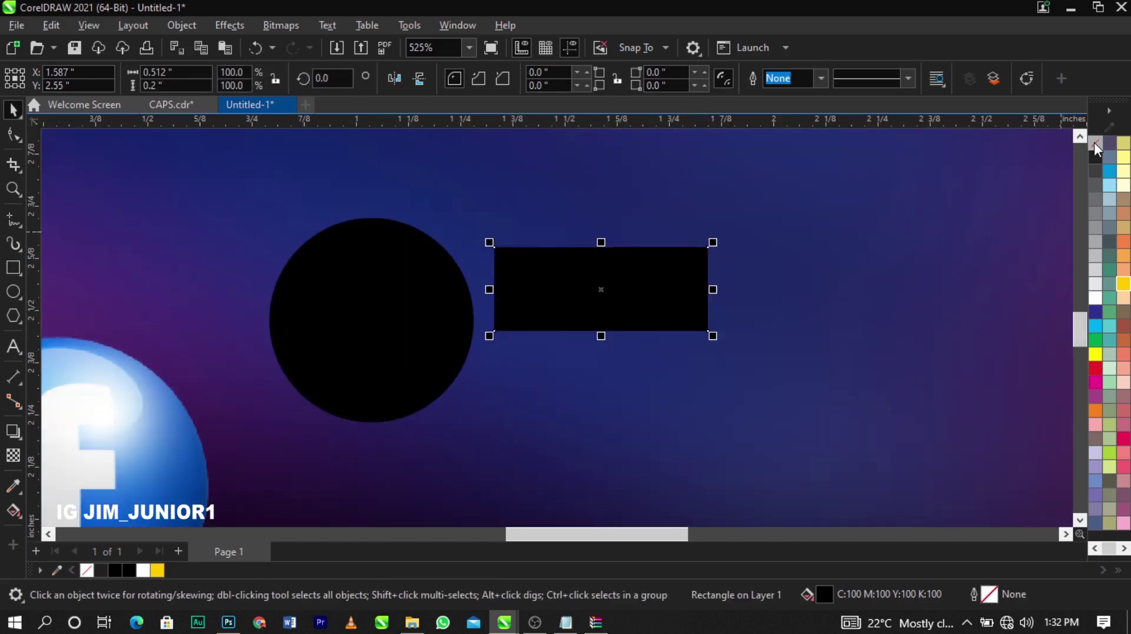
Remove the fill from the rectangle and the circle and give both a white outline
left_click(1094, 142)
right_click(1096, 310)
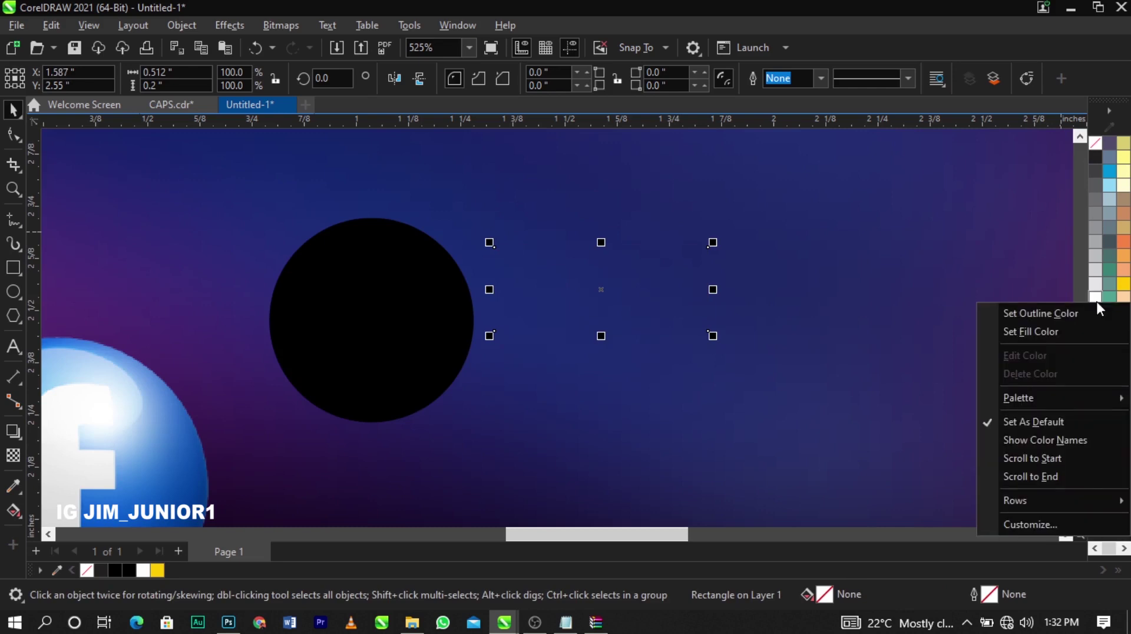
left_click(1043, 316)
left_click(409, 288)
right_click(1096, 298)
left_click(1047, 304)
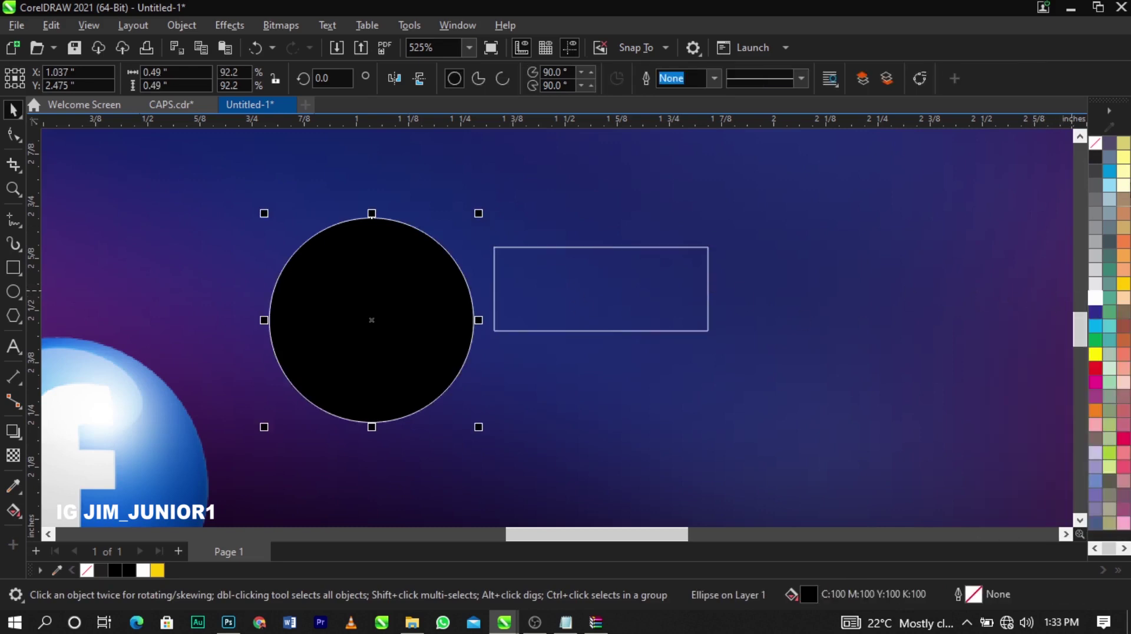
left_click(1096, 143)
Round all four corners of the rectangle to a radius of about 0.036 inches
left_click(494, 321)
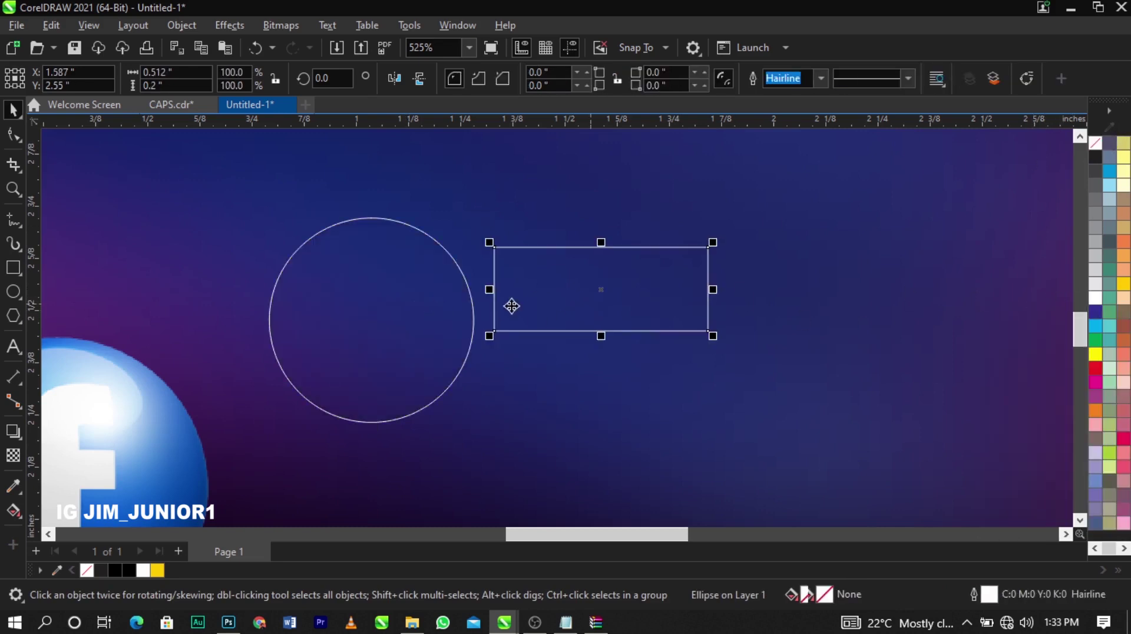
left_click(13, 136)
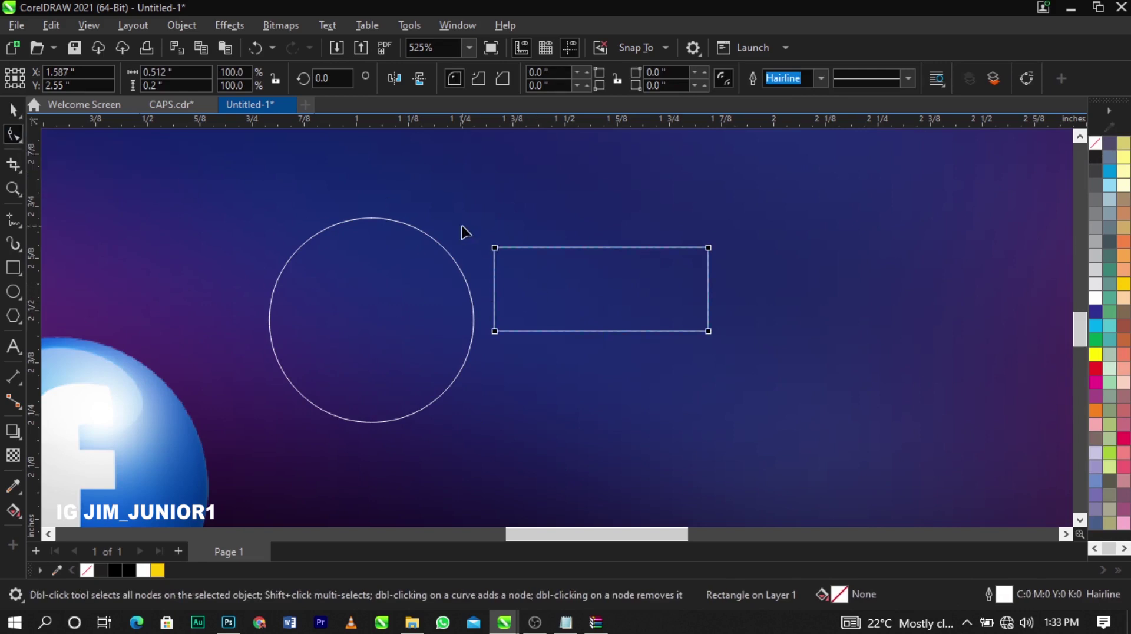
scroll(688, 270, "up", 2)
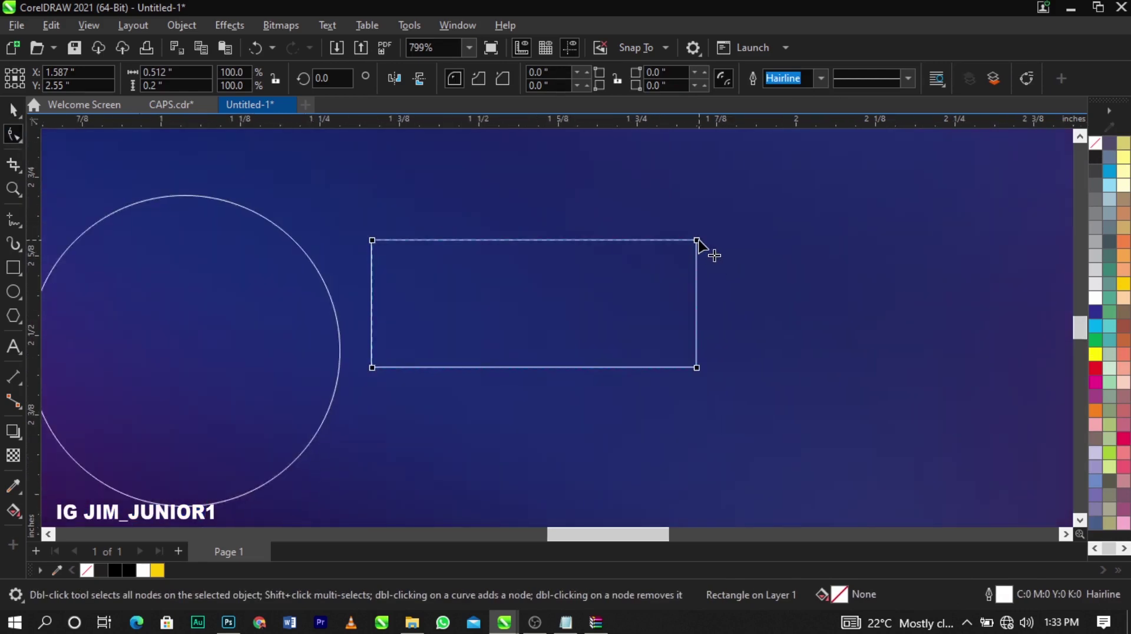
left_click_drag(699, 245, 706, 256)
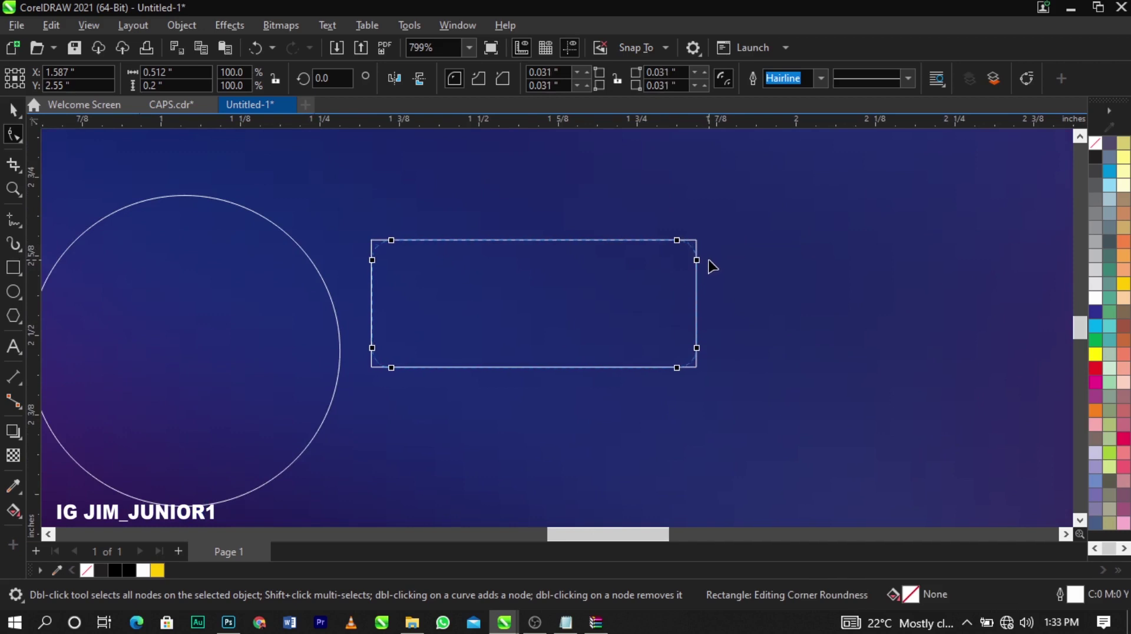
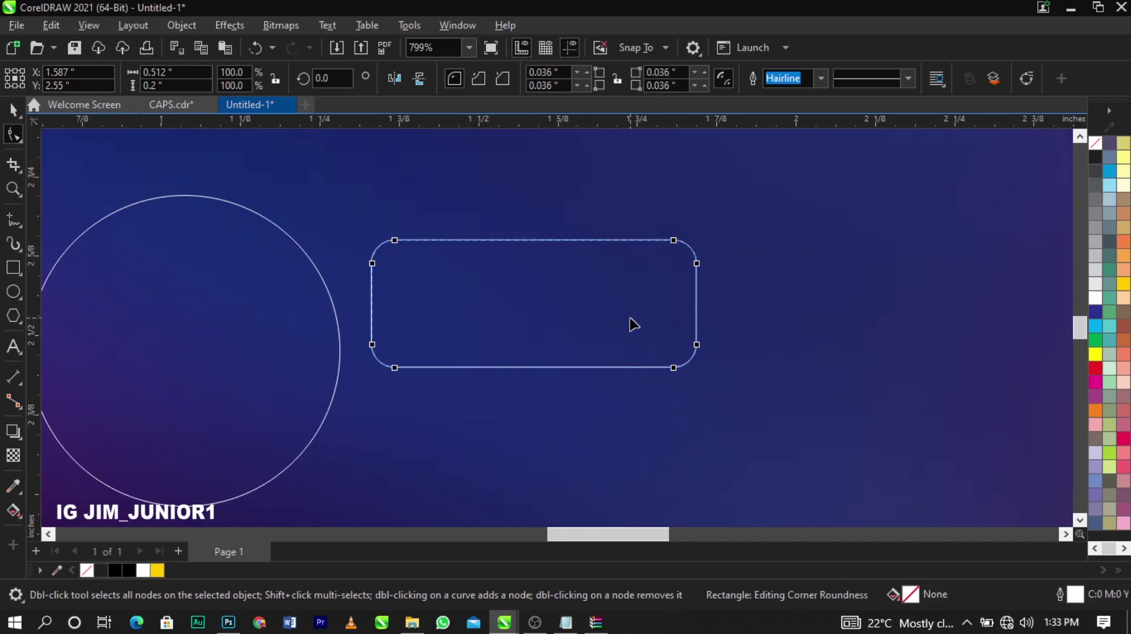
Skew the rounded rectangle into a right-leaning parallelogram and place a copy directly beneath it
key("space")
left_click(607, 298)
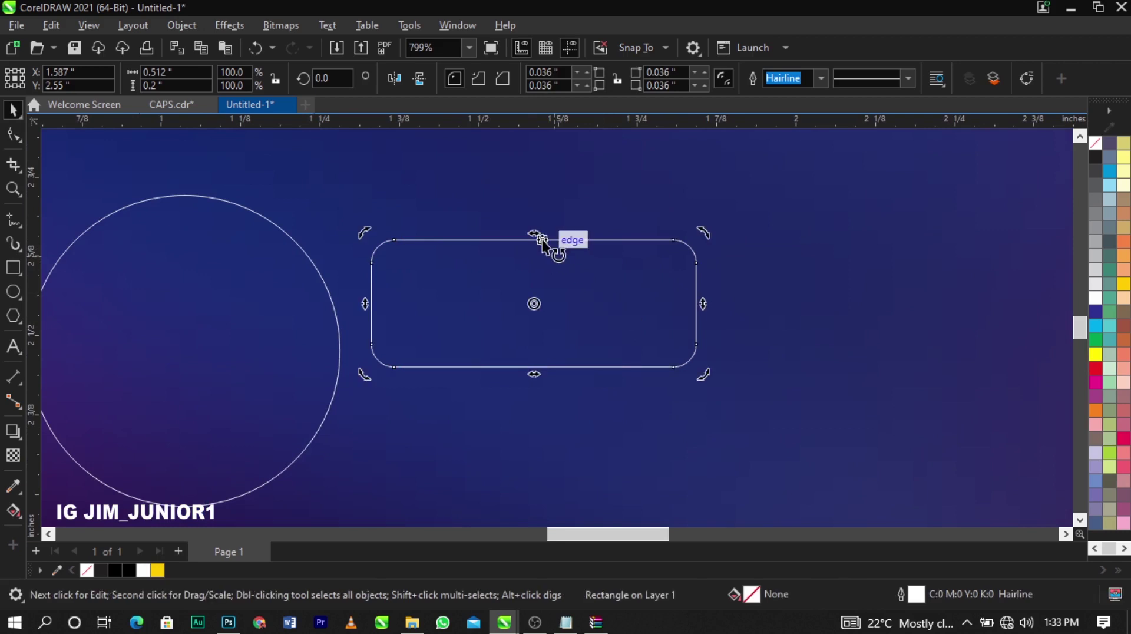
left_click_drag(537, 236, 561, 303)
left_click(596, 277)
right_click(563, 381)
Scale the lower parallelogram down to about 0.376 by 0.137 inches
scroll(524, 363, "up", 1)
scroll(522, 348, "down", 2)
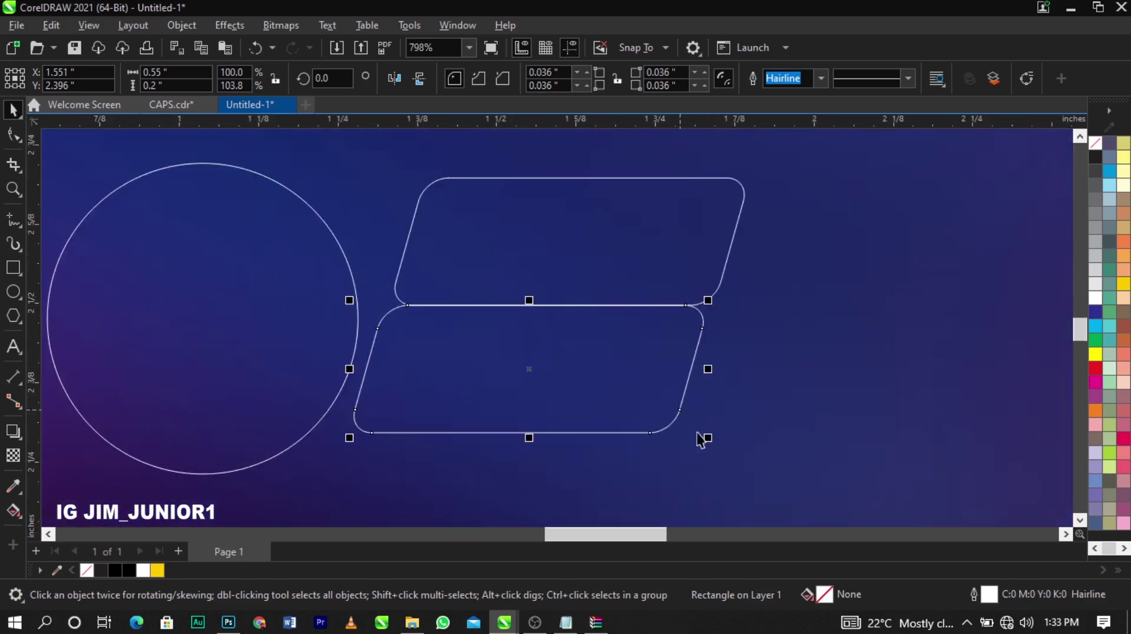
left_click_drag(709, 441, 601, 437)
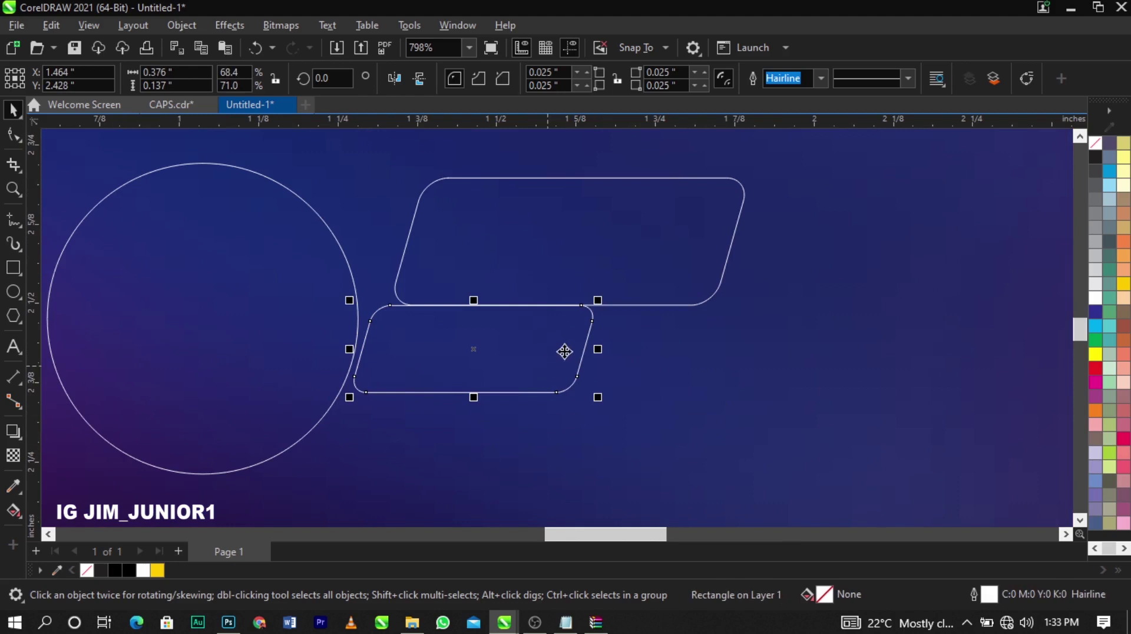
Convert the lower parallelogram to curves and lengthen it by shifting its right-end nodes outward
right_click(526, 353)
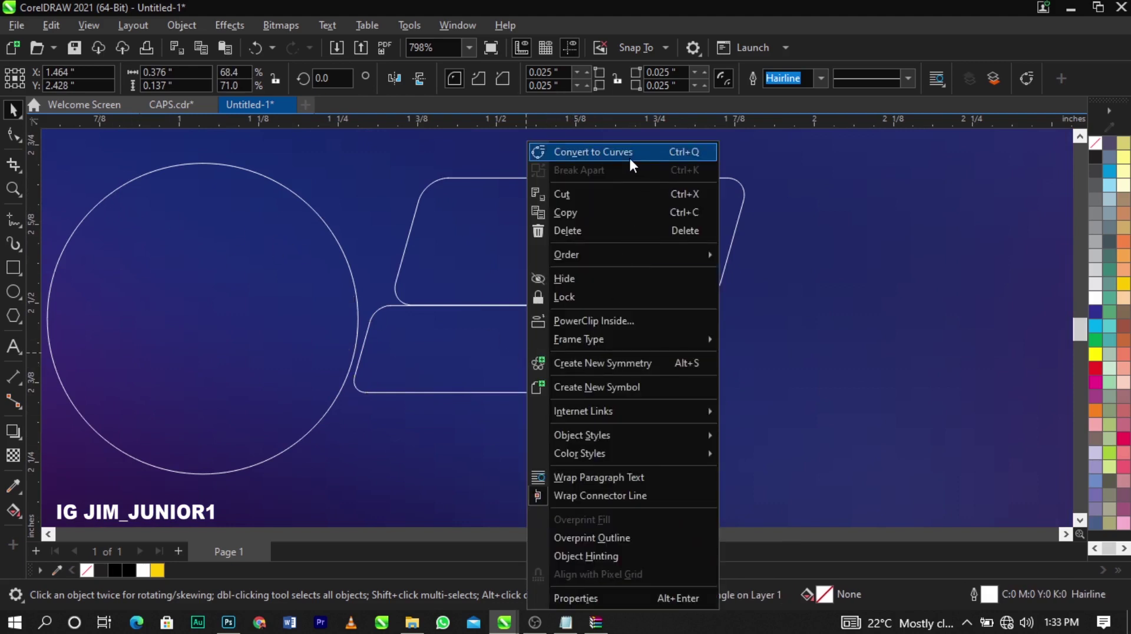
left_click(628, 155)
key("F10")
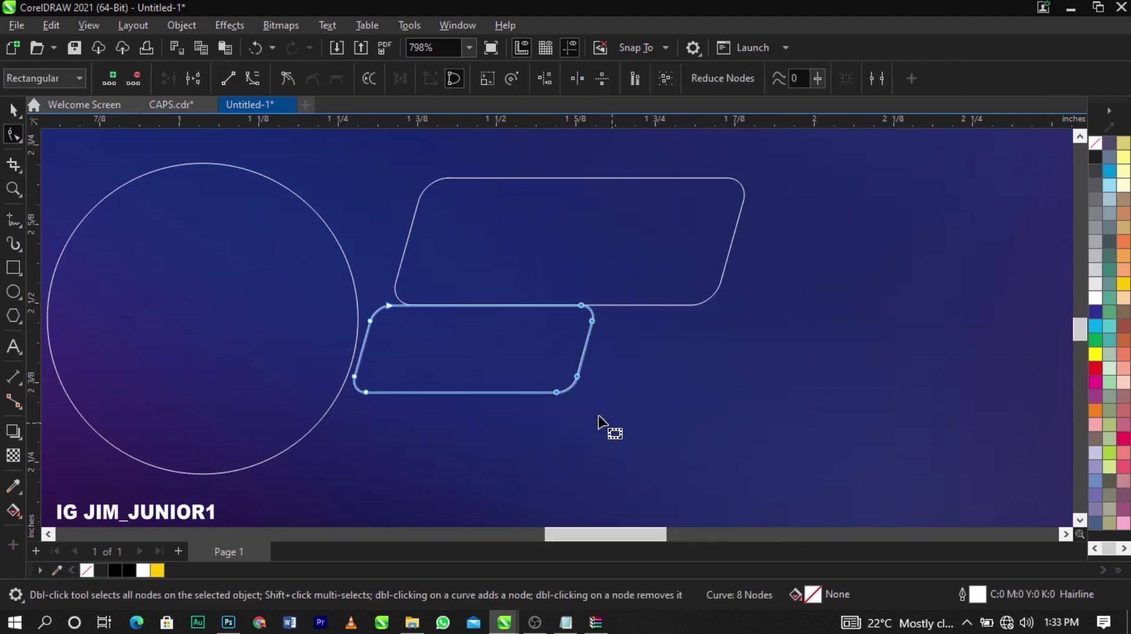
left_click_drag(584, 378, 638, 377)
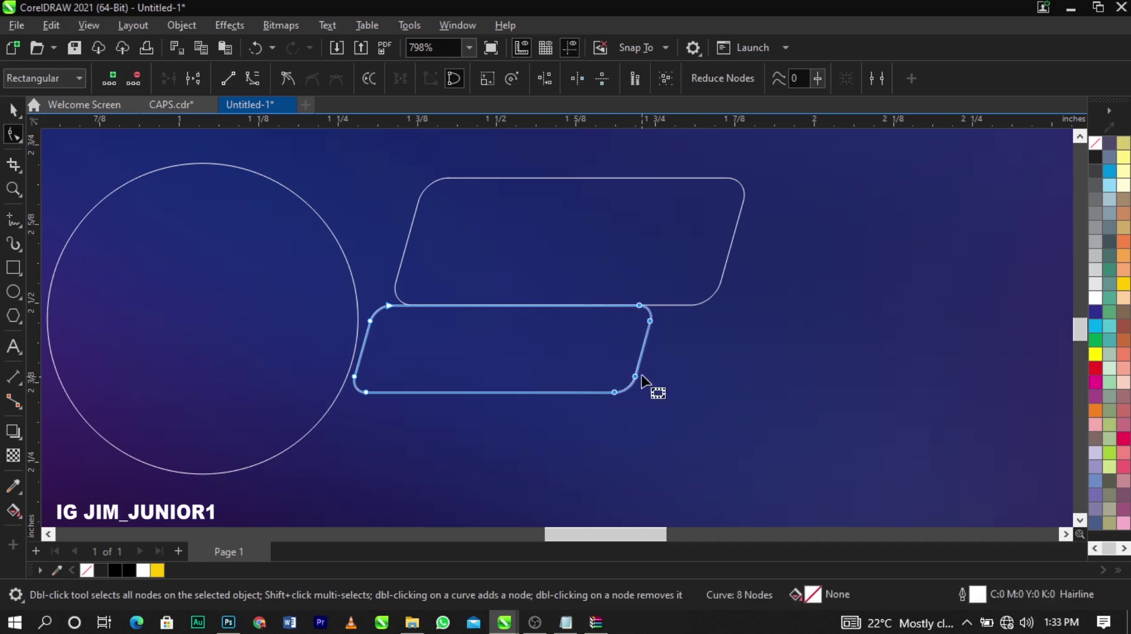
key("space")
Move the circle over the left ends of both parallelograms and enlarge it to about 0.541 inches
scroll(649, 282, "down", 1)
left_click(397, 280)
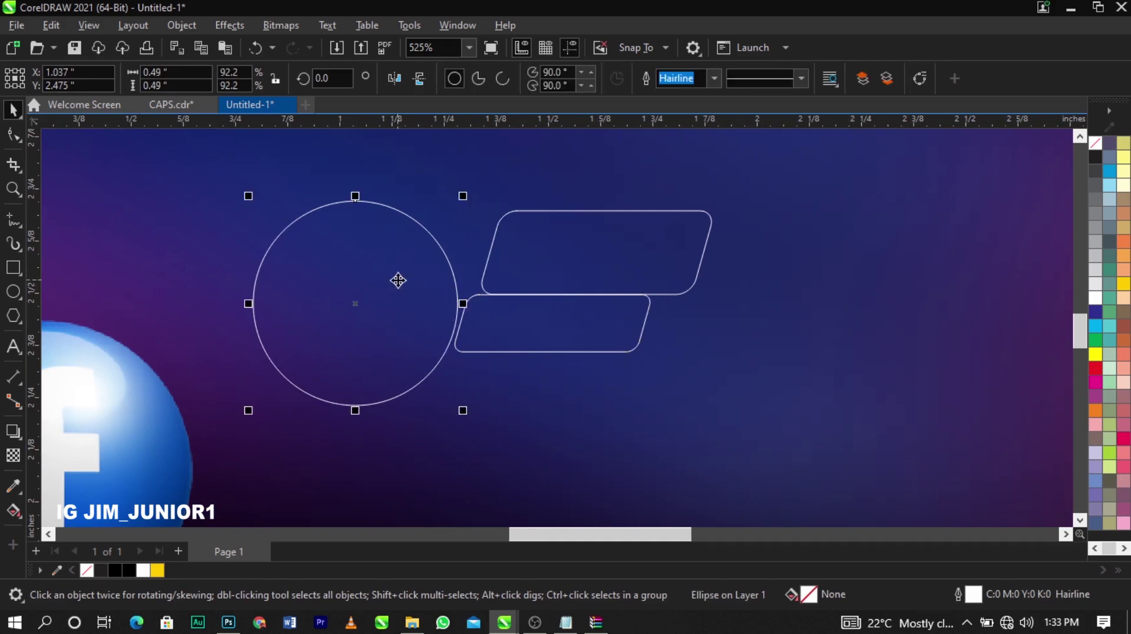
left_click_drag(392, 270, 448, 270)
left_click_drag(526, 386, 545, 396)
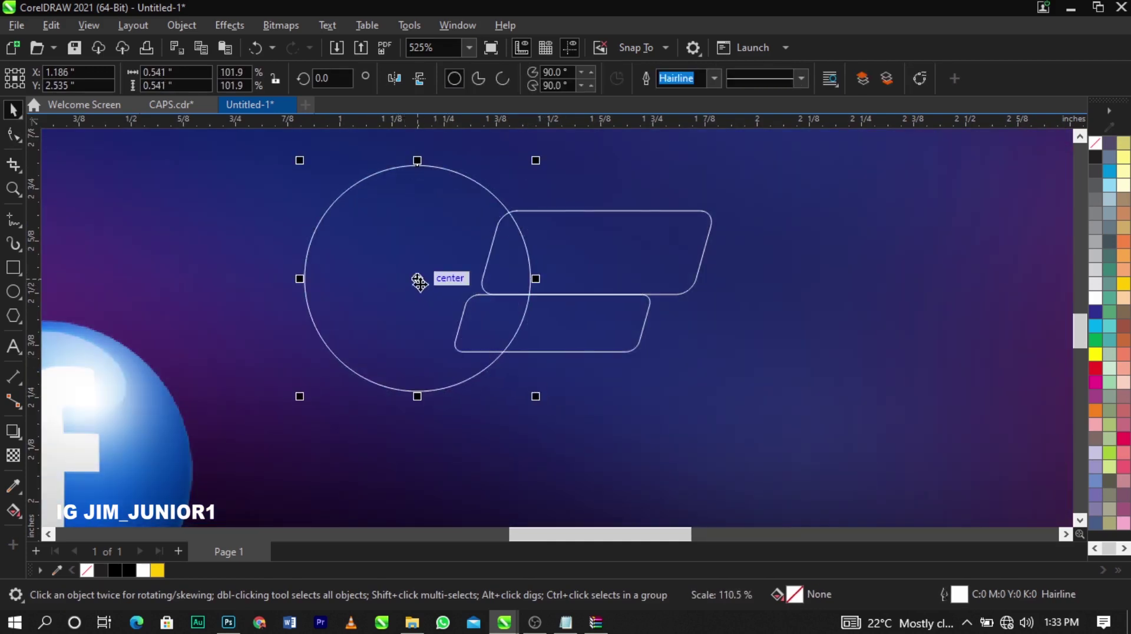
left_click_drag(417, 282, 420, 272)
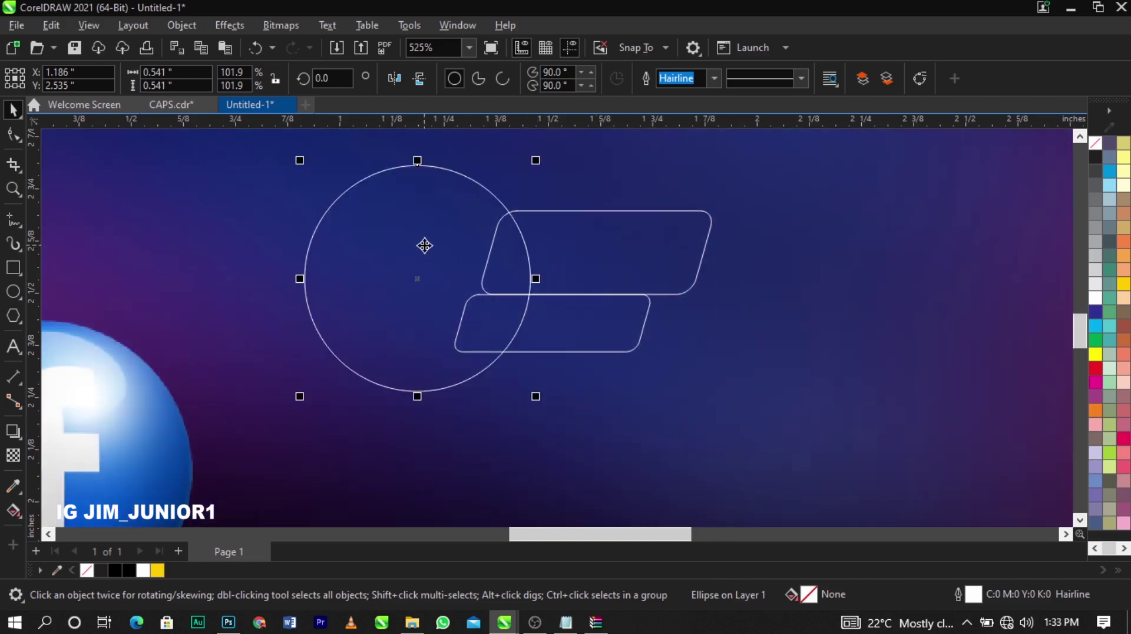
Group the two parallelograms and centre the group vertically on the circle
left_click(579, 242)
left_click(589, 324, "shift")
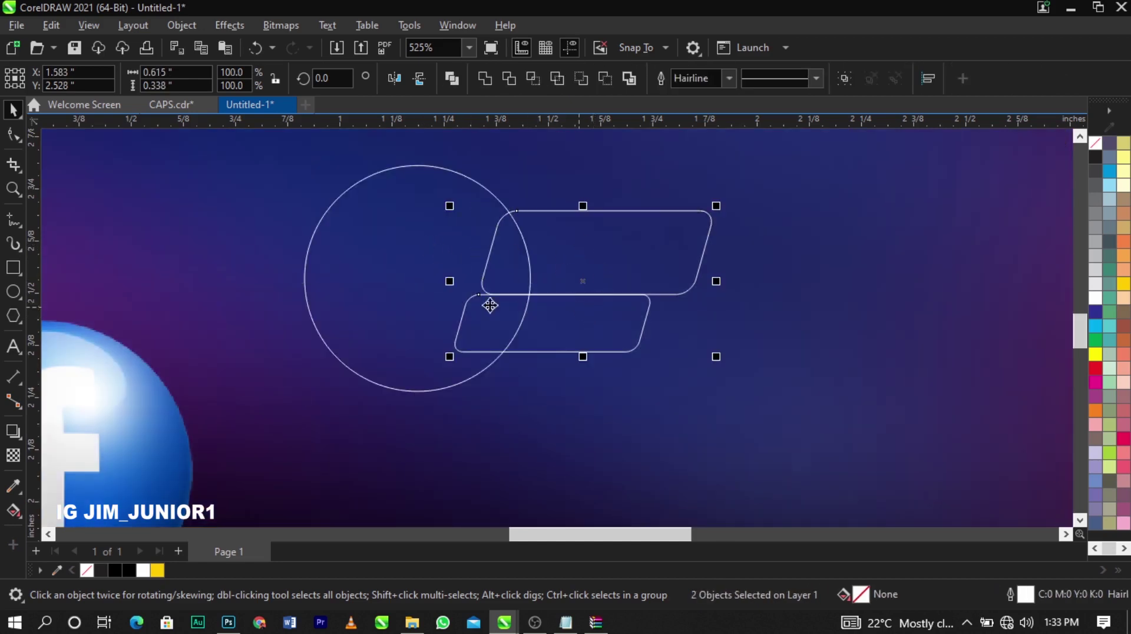
key("ctrl+g")
left_click(388, 265, "shift")
key("e")
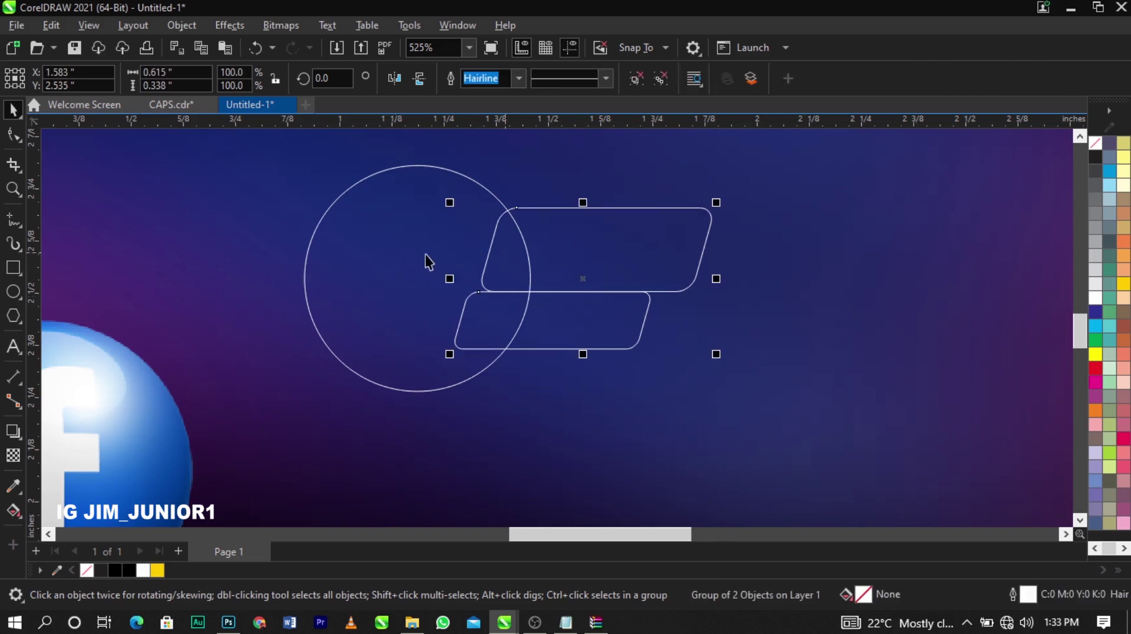
Trim the grouped parallelograms with the overlapping circle
left_click(330, 256)
left_click(330, 256)
left_click(598, 255, "shift")
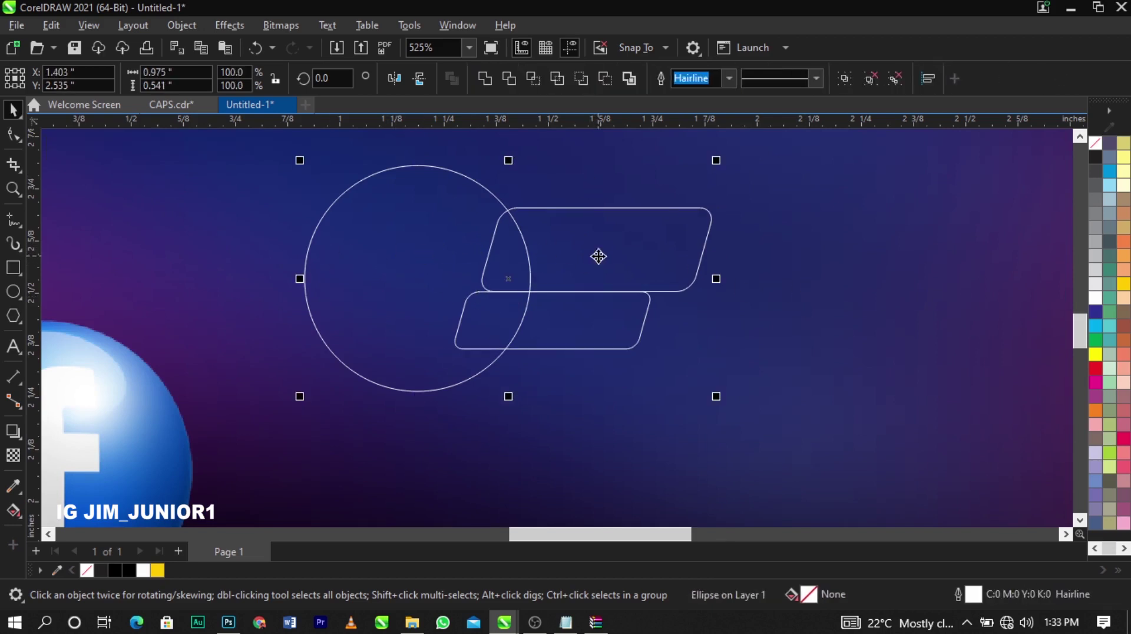
left_click(459, 221)
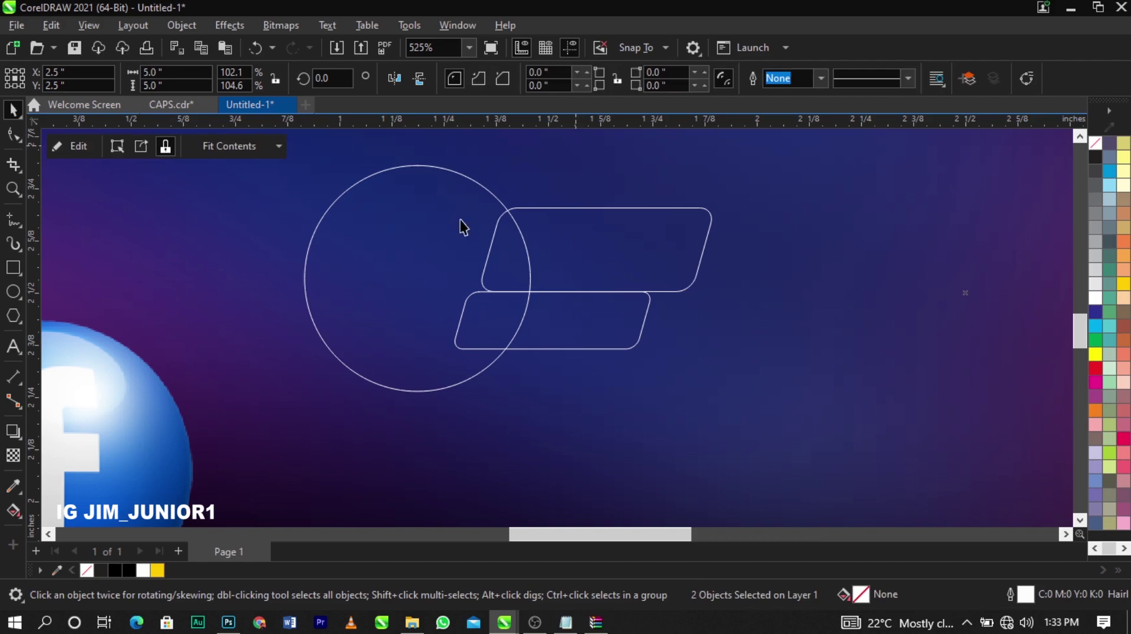
left_click(422, 246)
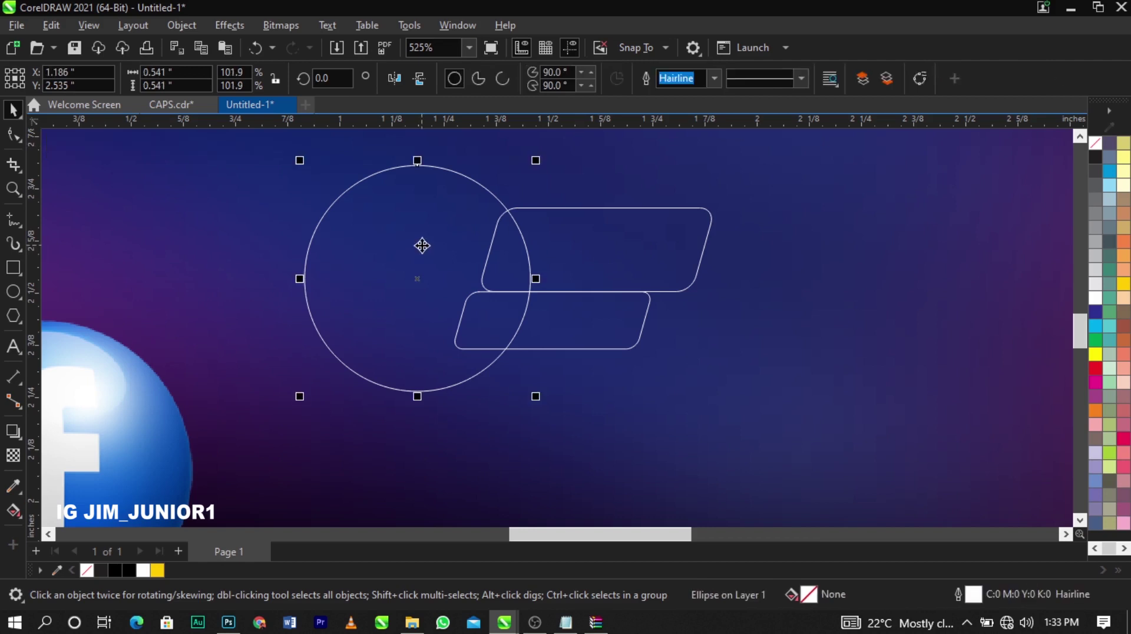
left_click(596, 277, "shift")
left_click(511, 77)
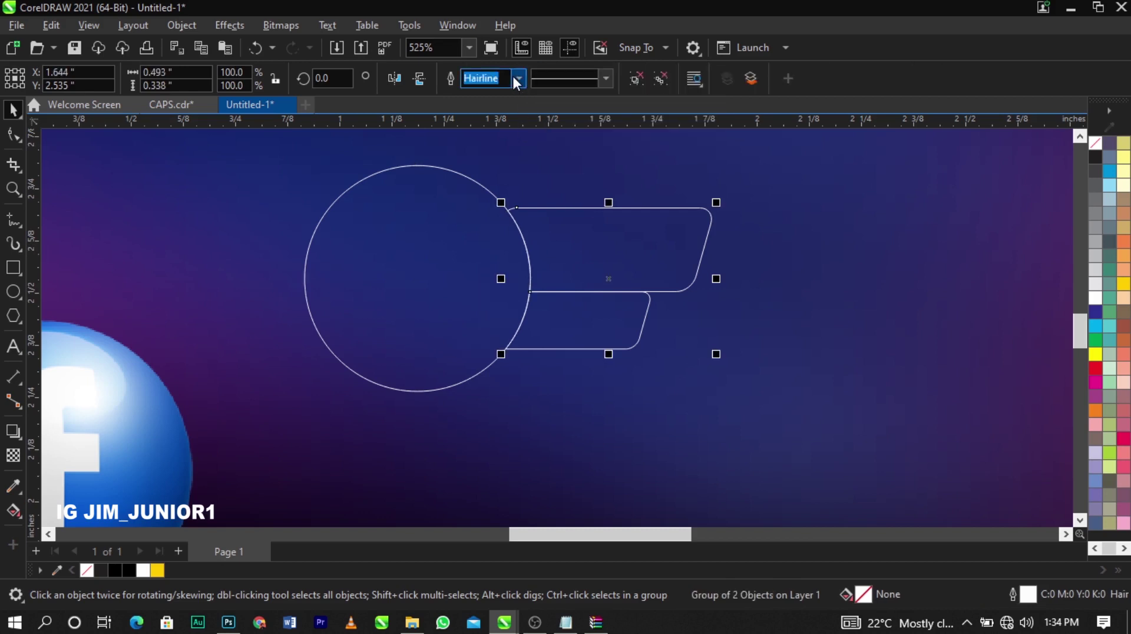
left_click(765, 227)
Shrink the circle about its centre to about 0.475 inches and add a concentric copy of about 0.383 inches
left_click(462, 261)
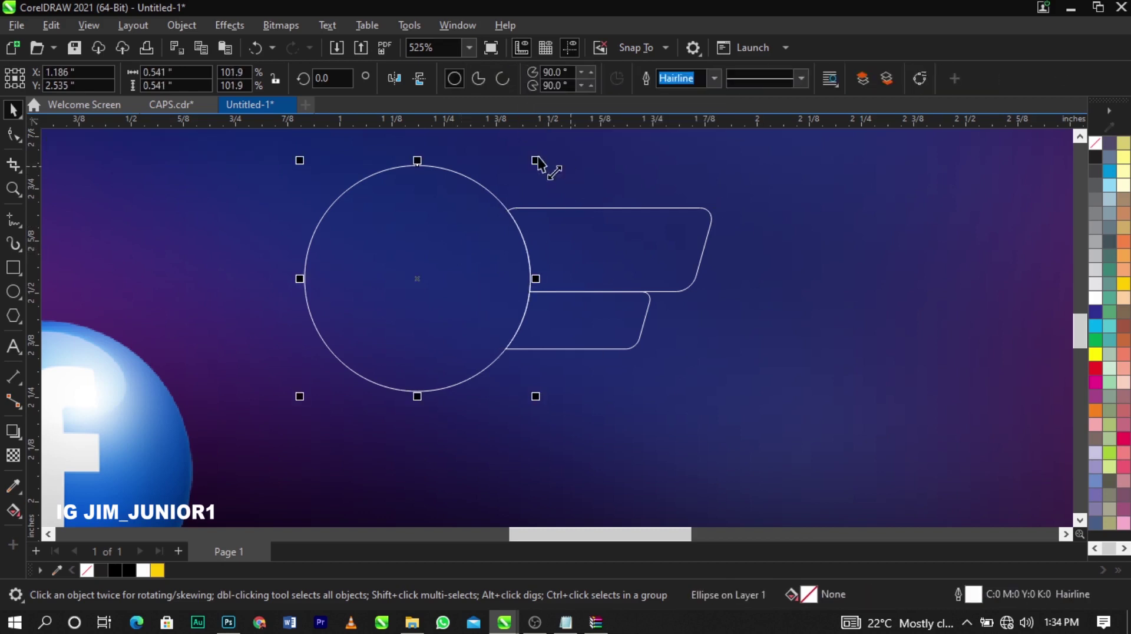
mouse_move(536, 161)
left_mouse_down()
mouse_move(542, 177)
mouse_move(523, 177)
left_mouse_up()
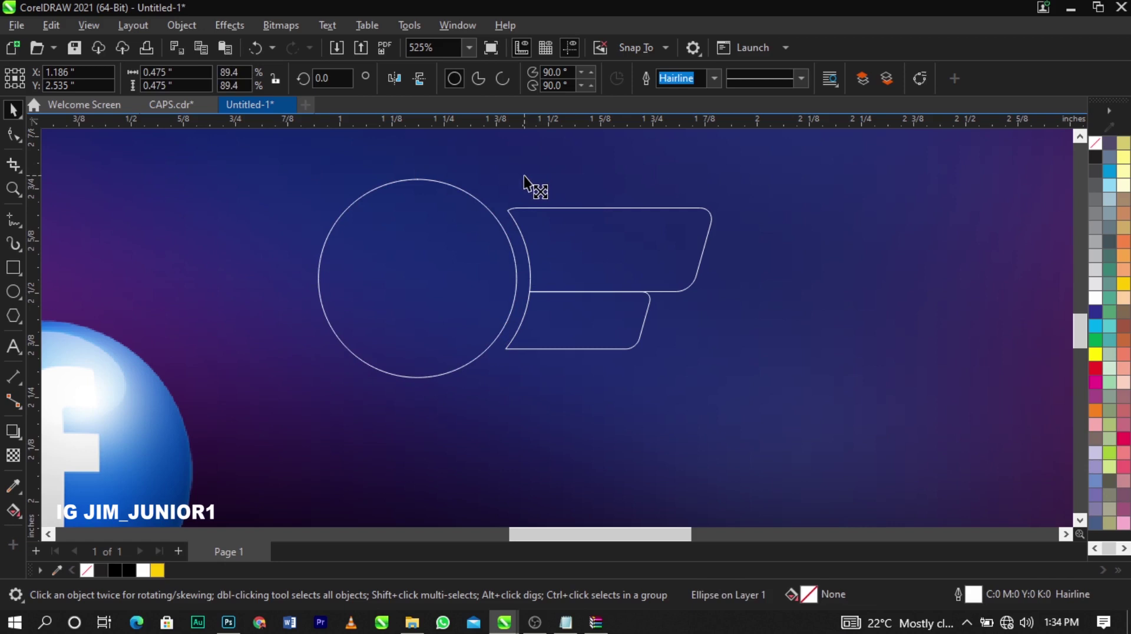
left_click_drag(523, 176, 507, 193)
Ungroup the two trimmed shapes beside the circles
scroll(496, 203, "up", 1)
scroll(533, 245, "down", 2)
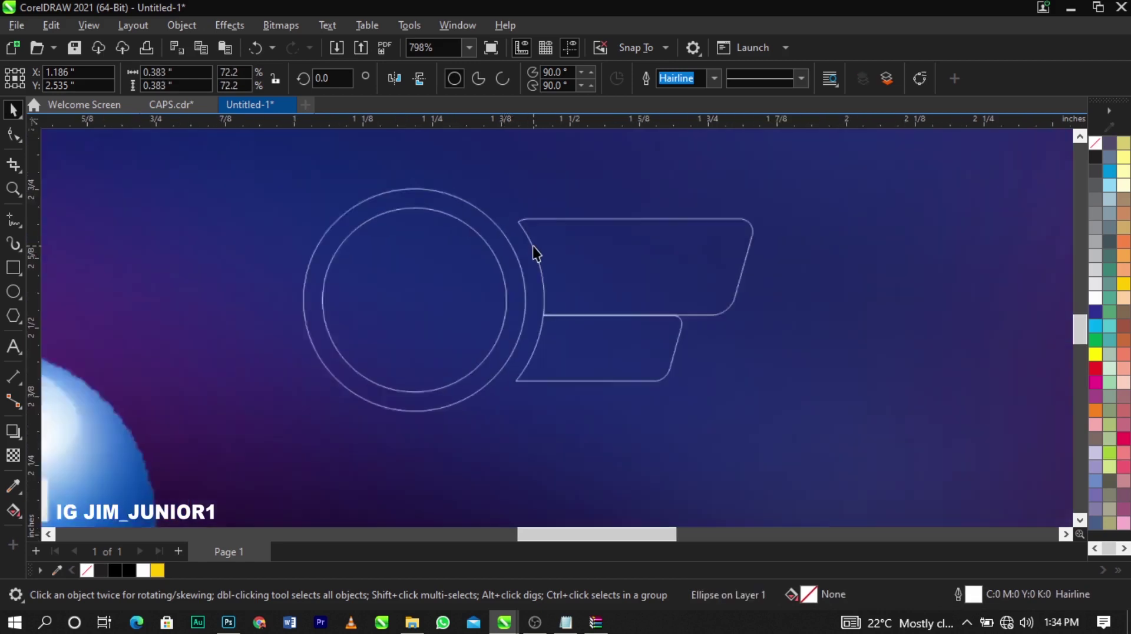
left_click(585, 256)
left_click(637, 80)
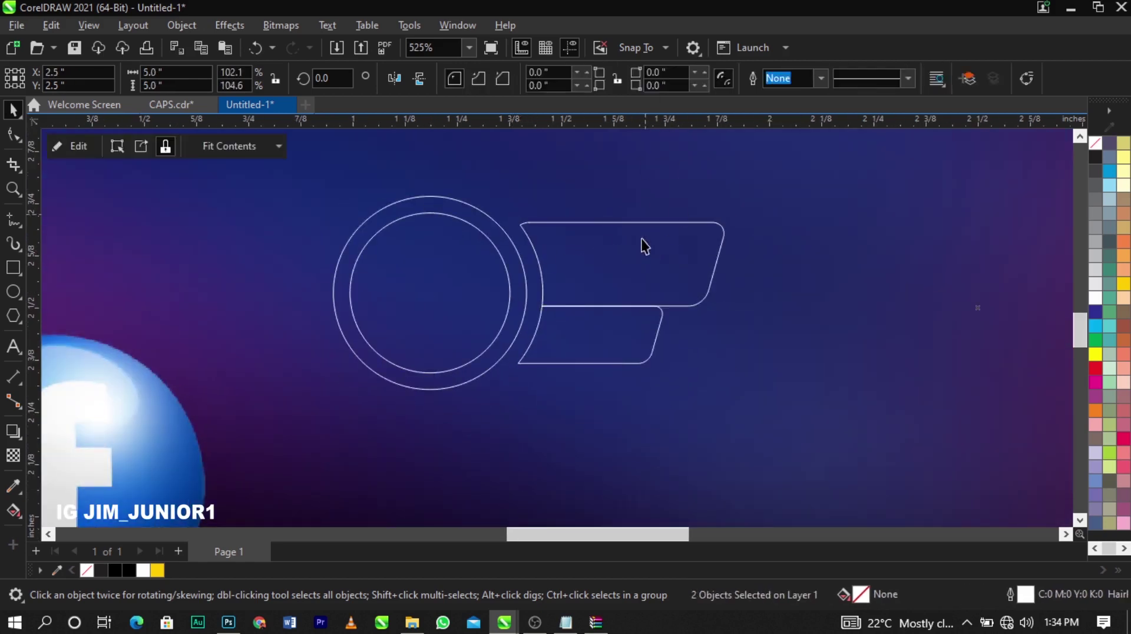
Fill the outer circle with white
left_click(634, 263)
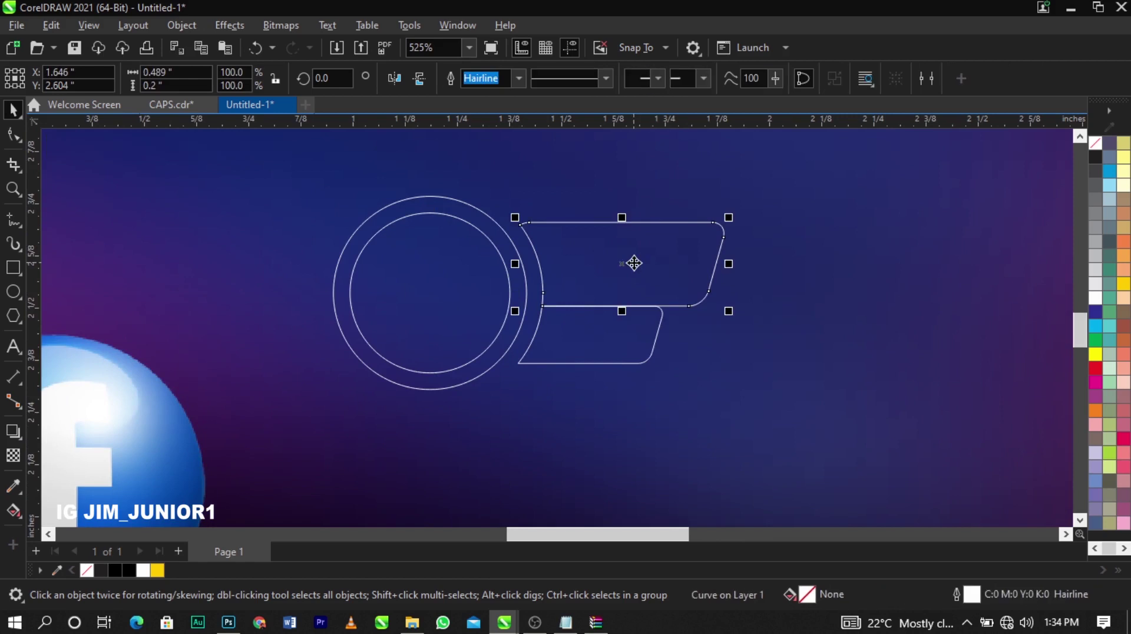
left_click(522, 288)
left_click(1095, 297)
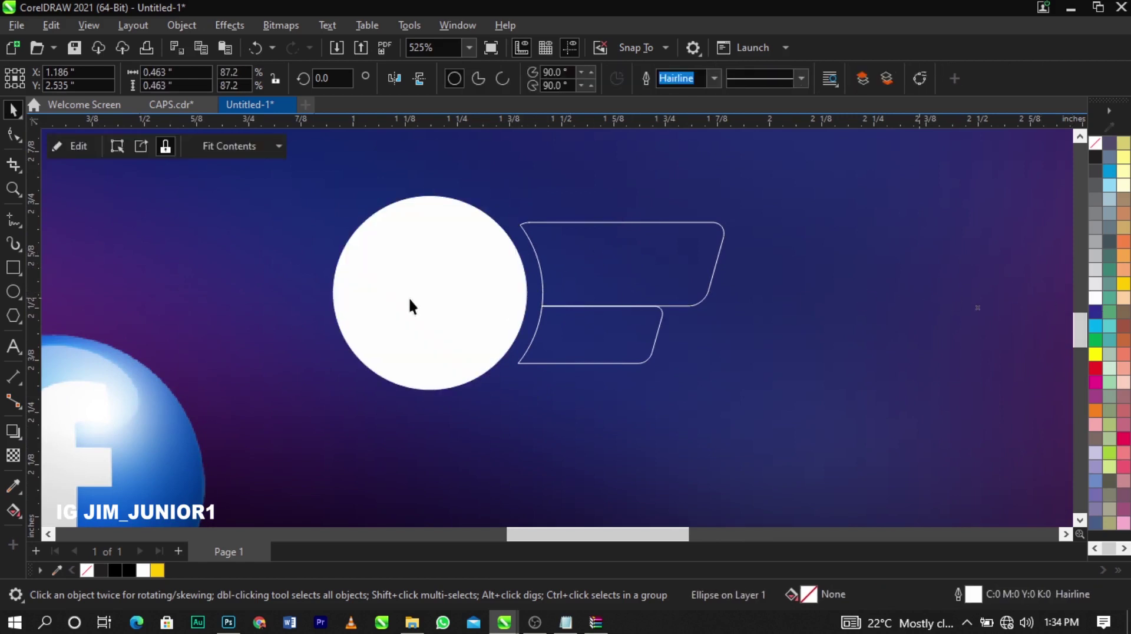
left_click(410, 297)
Shrink the Facebook logo to about 0.359 inches and place it in front of the circles, near their centre
left_click_drag(147, 420, 291, 275)
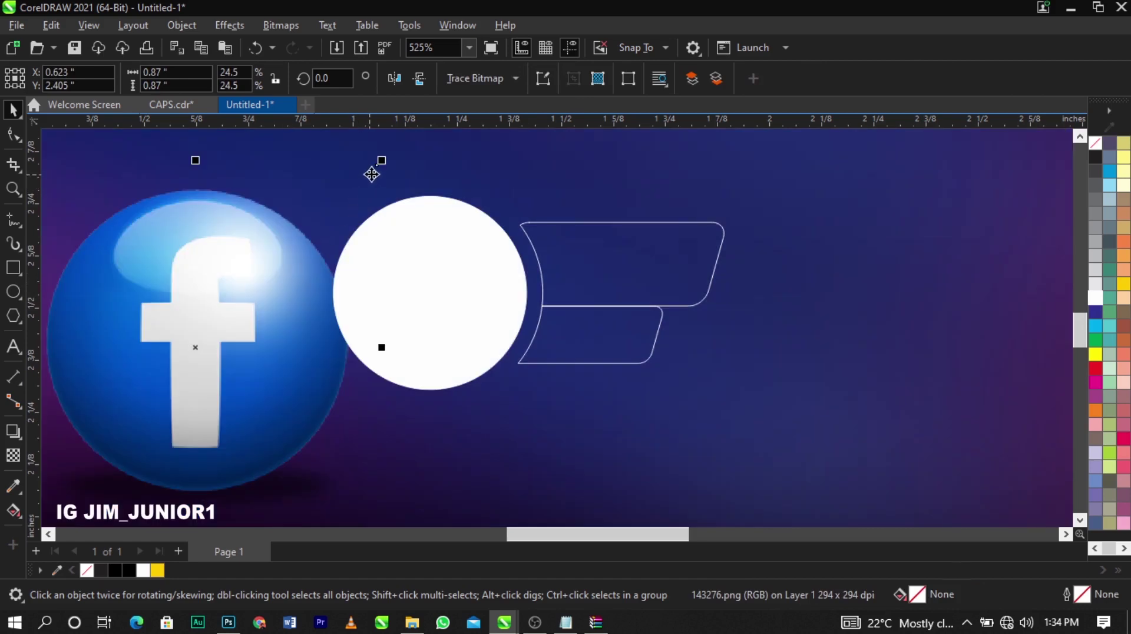
left_click_drag(381, 160, 345, 268)
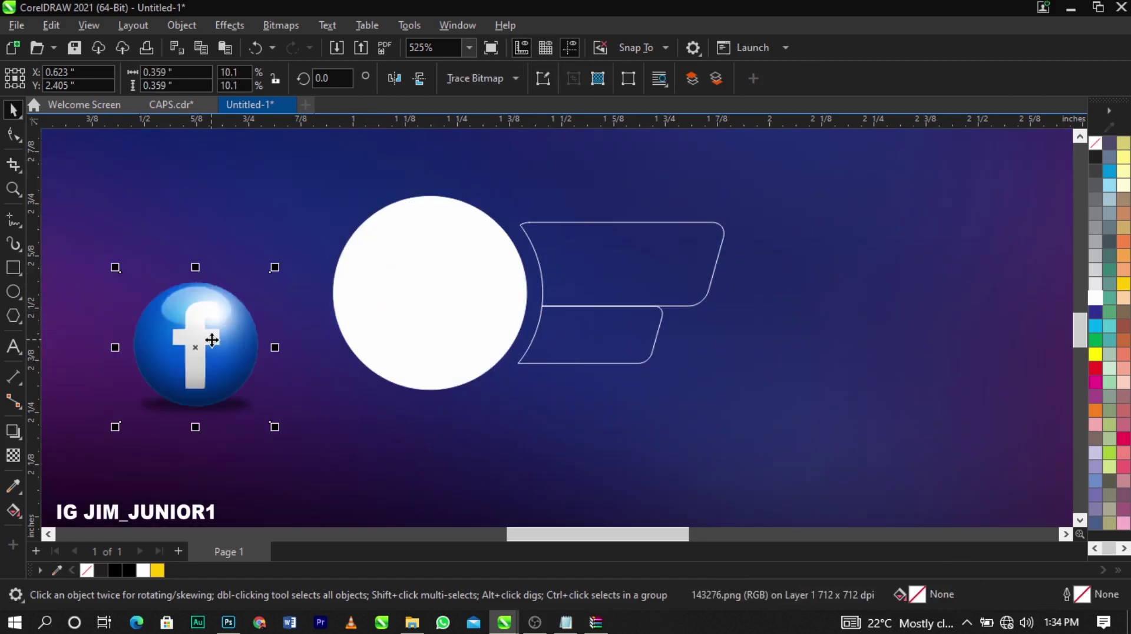
right_click(214, 348)
left_click(280, 362)
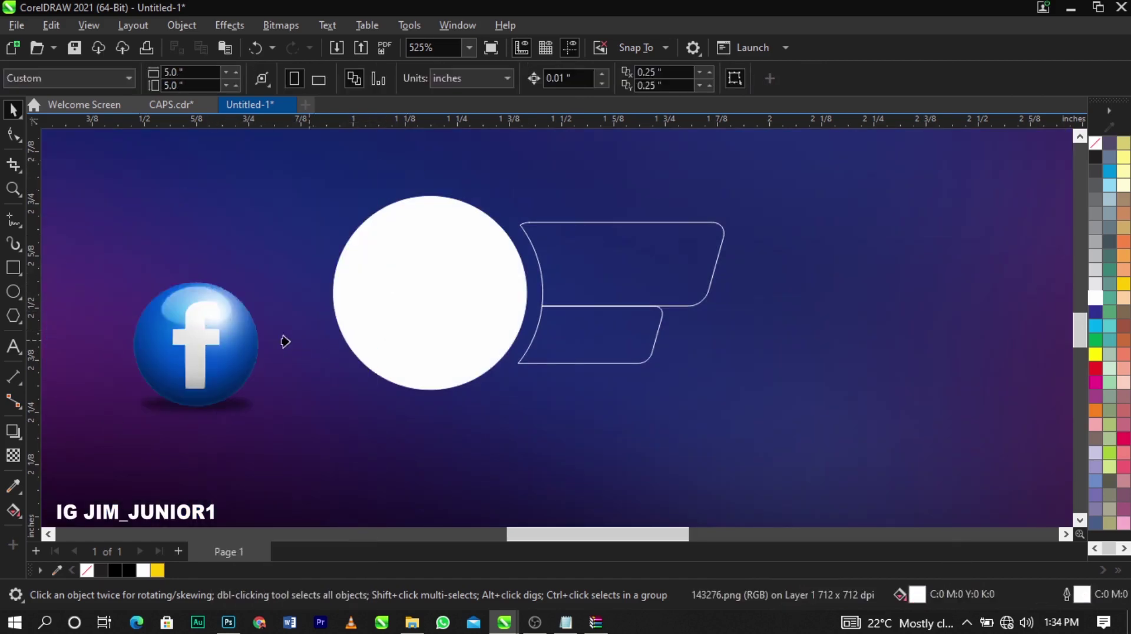
key("F10")
left_click(214, 345)
key("space")
left_click_drag(214, 345, 442, 277)
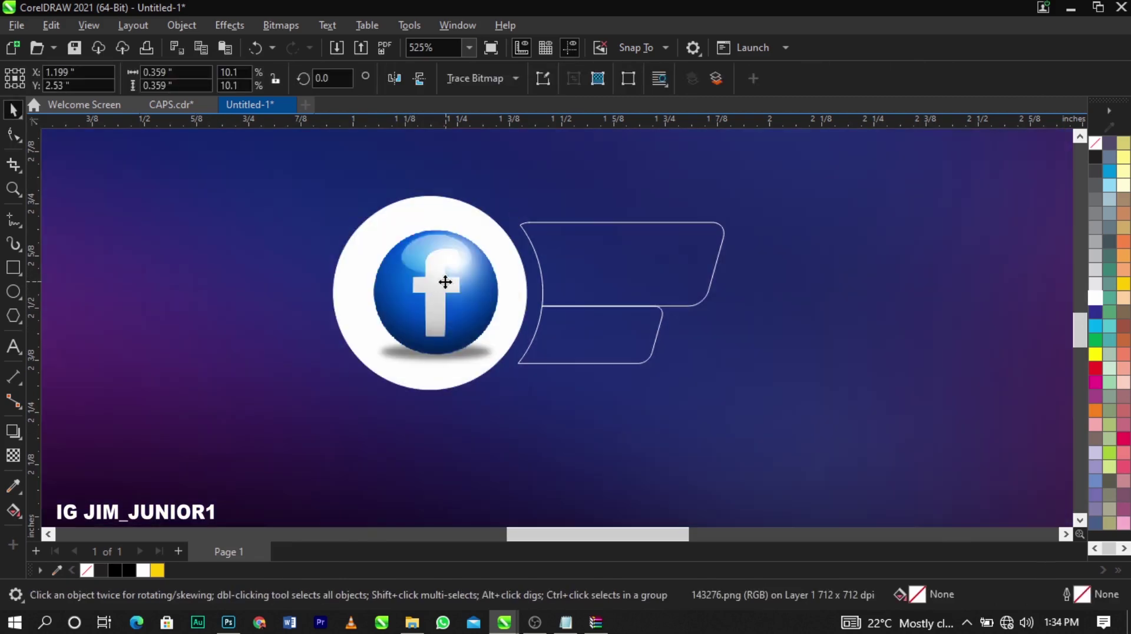
Fill the outer circle with 10% black
left_click(459, 199)
left_click(462, 206)
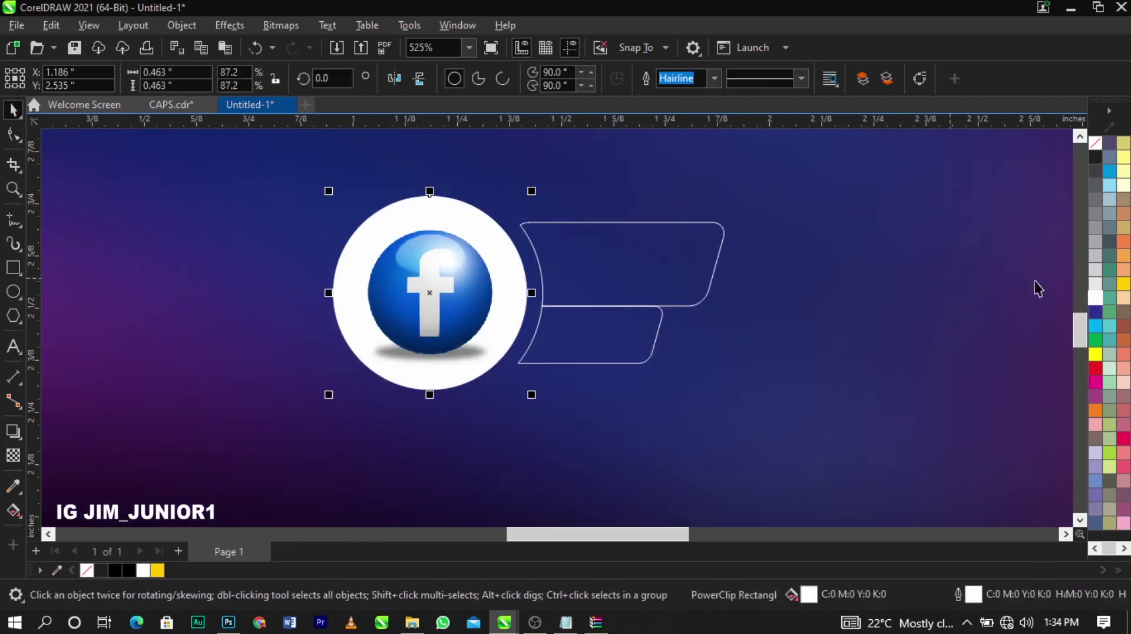
left_click(1099, 283)
left_click(600, 213)
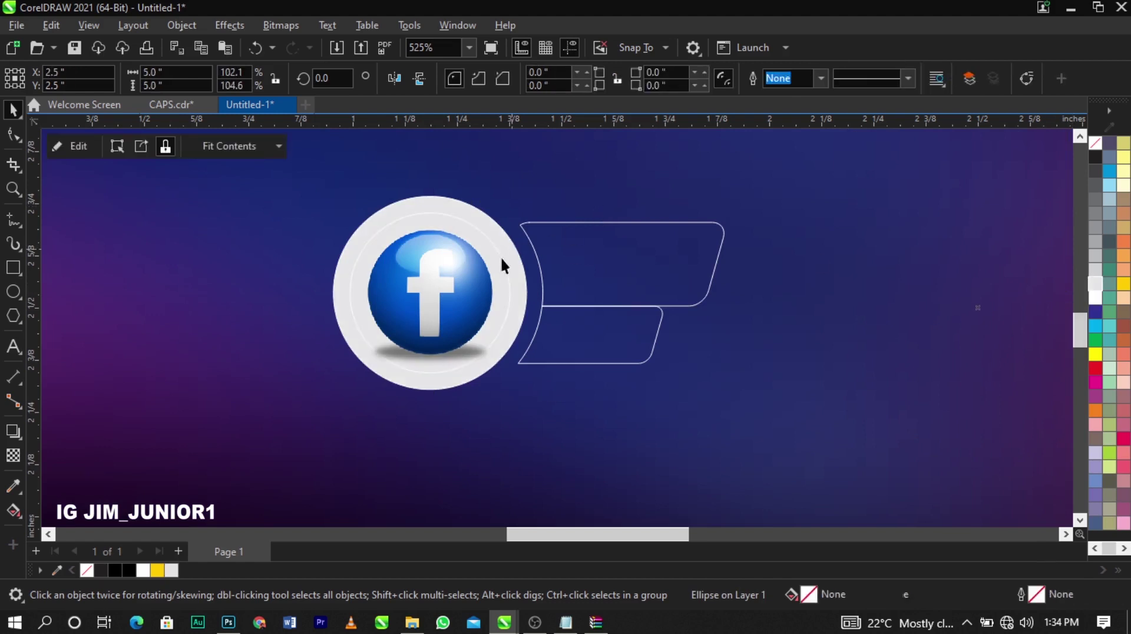
Move the Facebook logo aside and fill the inner circle with white
left_click_drag(499, 266, 411, 286)
left_click(486, 293)
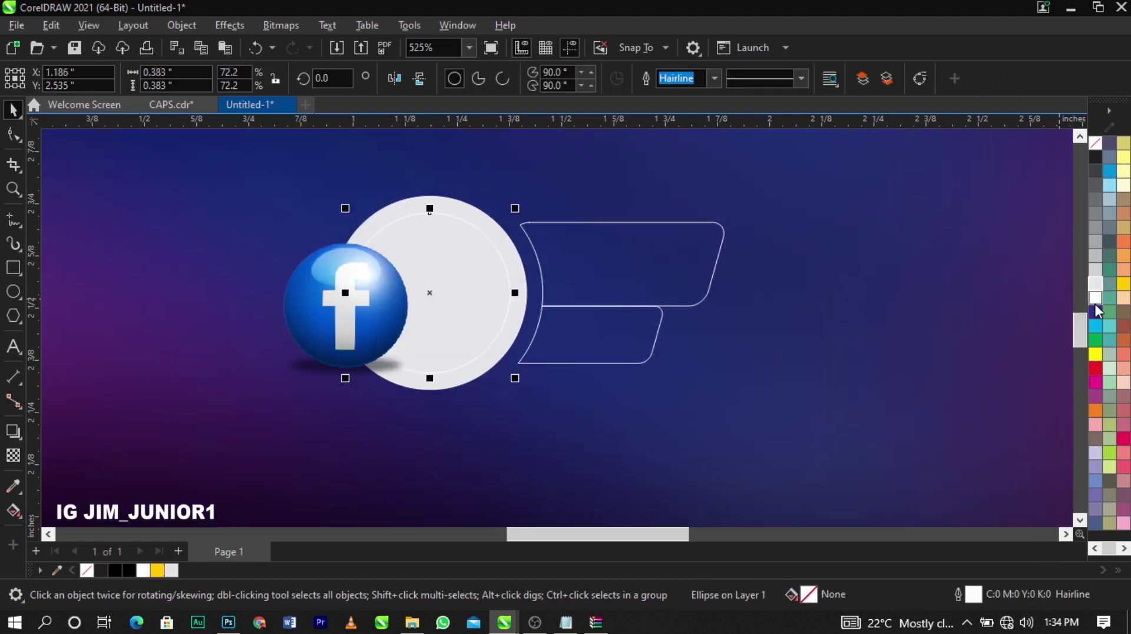
left_click(1095, 300)
Remove the outlines from both circles and move the Facebook logo back over the inner white circle
left_click(517, 287, "shift")
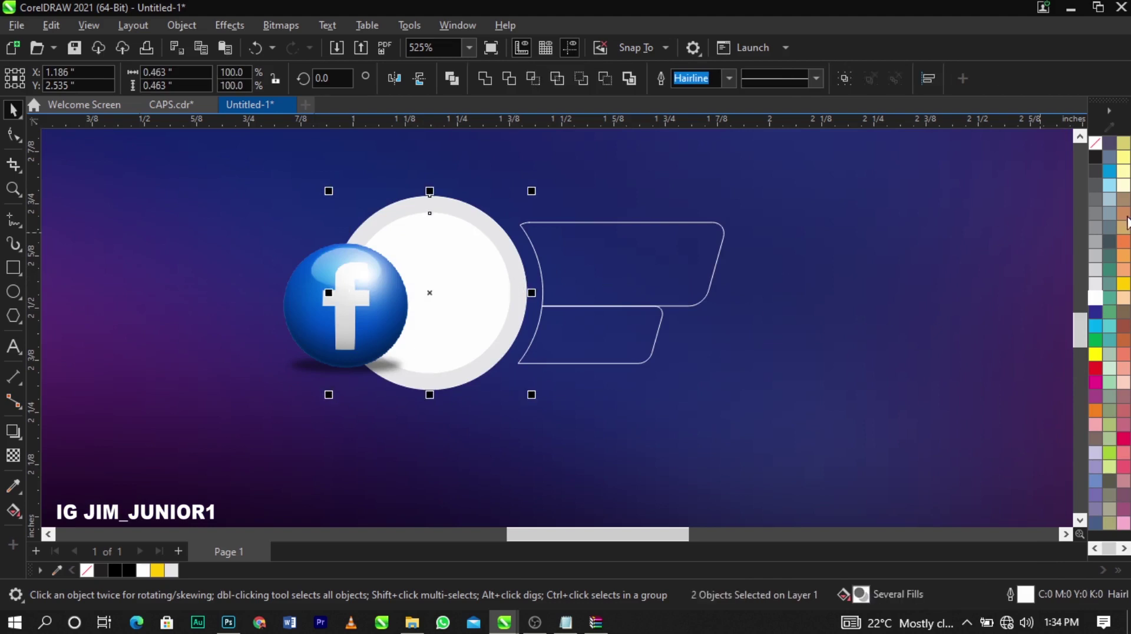
right_click(1097, 143)
left_click(1088, 153)
left_click(373, 308)
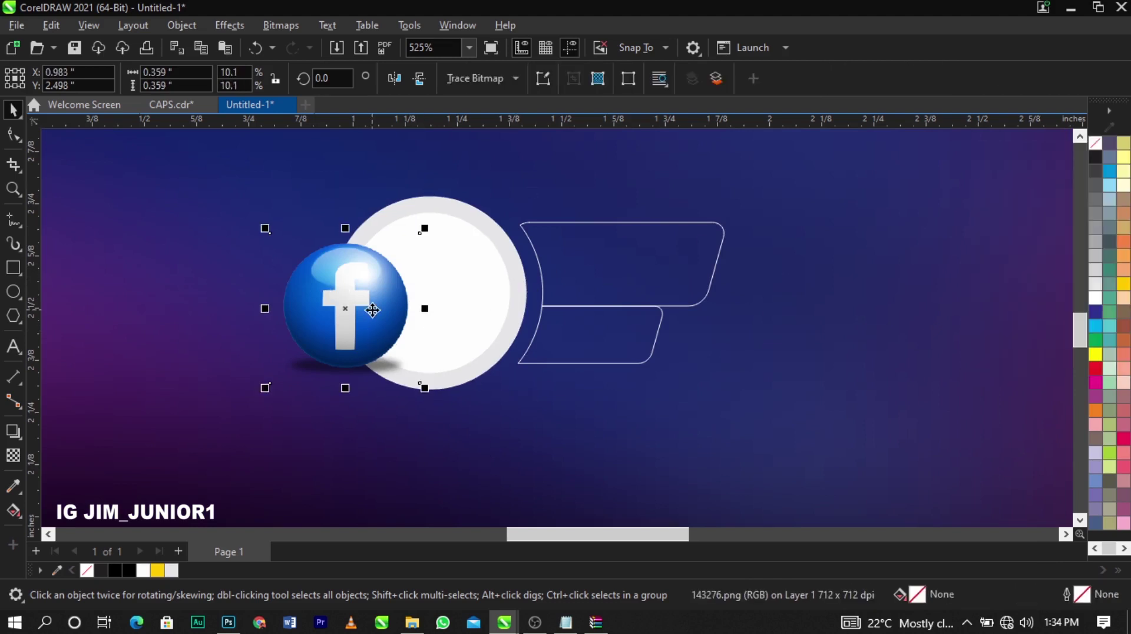
left_click_drag(373, 308, 454, 299)
Try enlarging the outer circle and the Facebook logo together to about 0.482 inches, and undo the resize
scroll(458, 292, "up", 2)
left_click(551, 277)
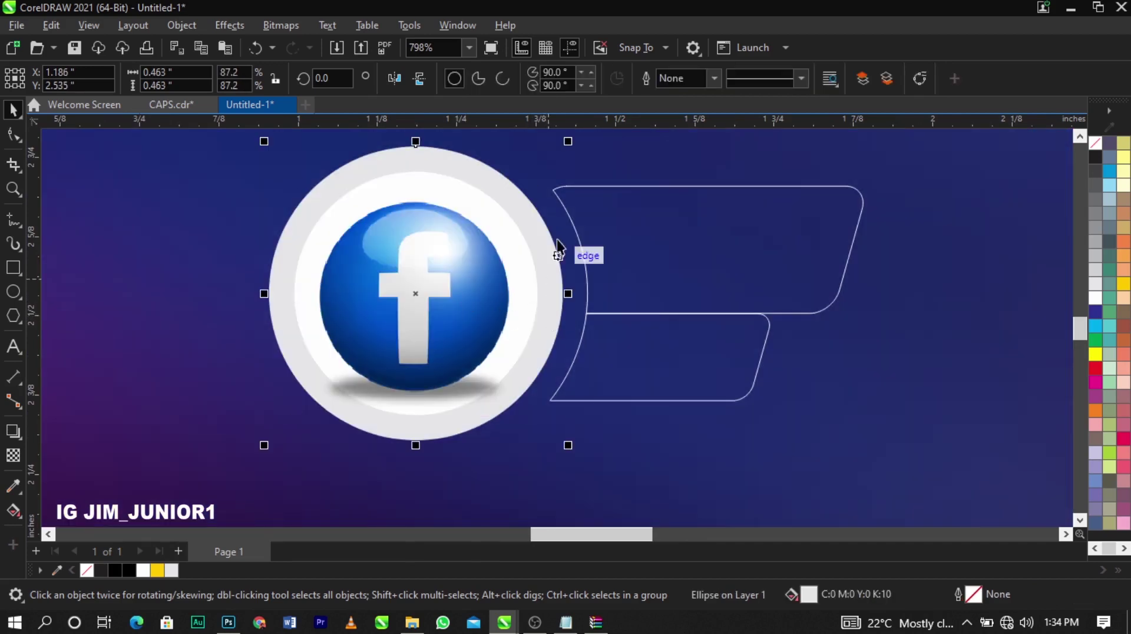
left_click(516, 222, "shift")
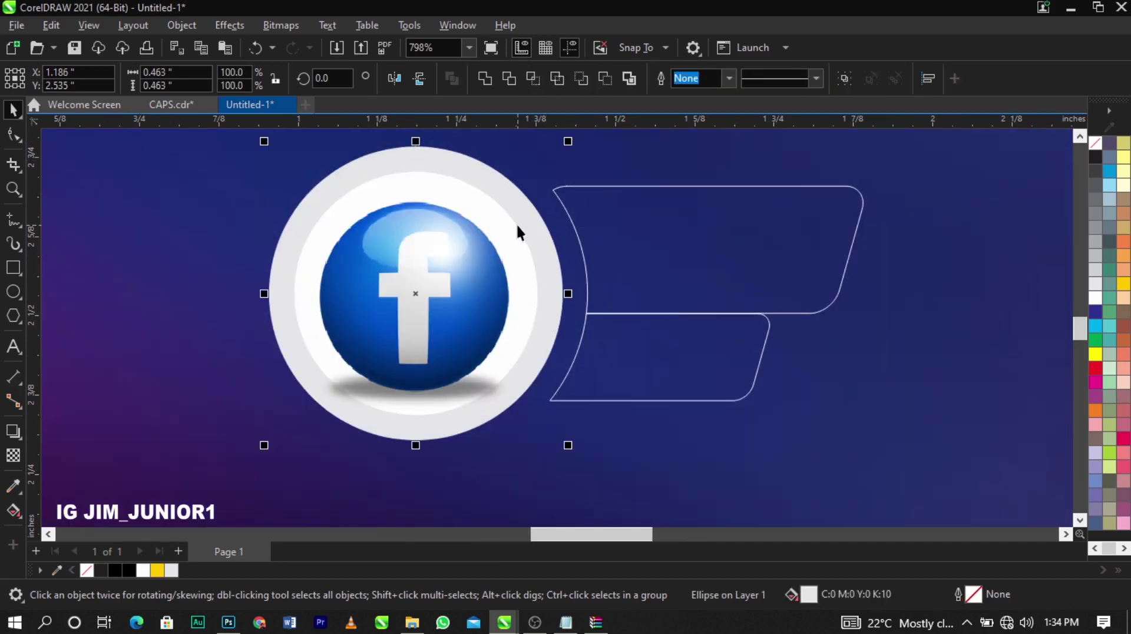
left_click_drag(570, 141, 577, 176)
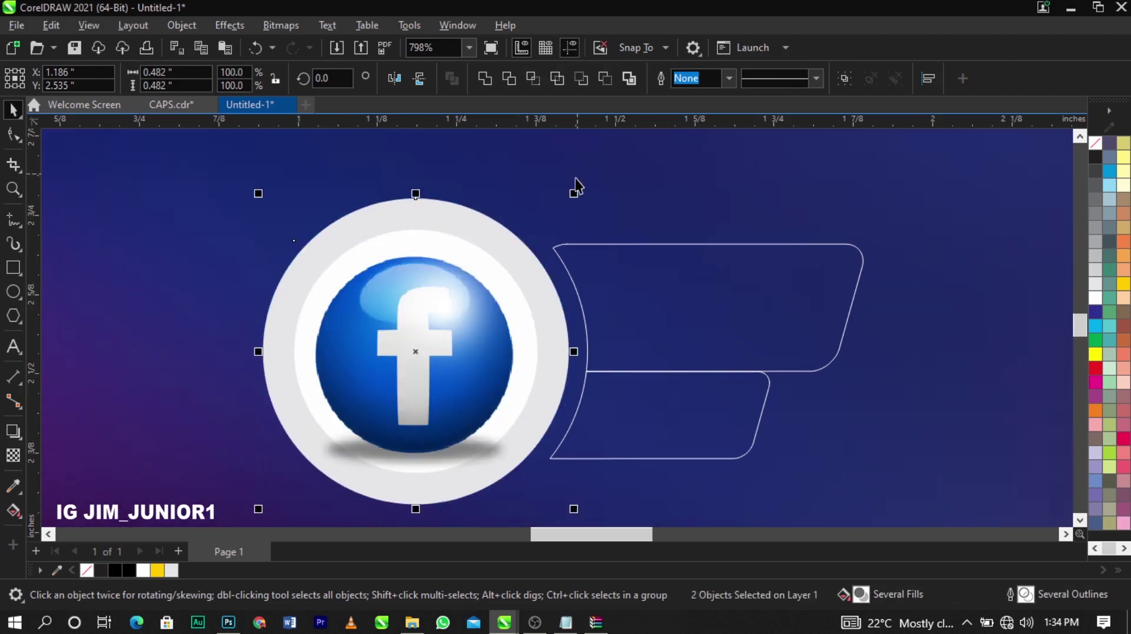
key("ctrl+z")
Move the Facebook logo aside and slightly enlarge the inner white circle about its centre
left_click(593, 216)
left_click(499, 279)
left_click_drag(495, 302, 444, 312)
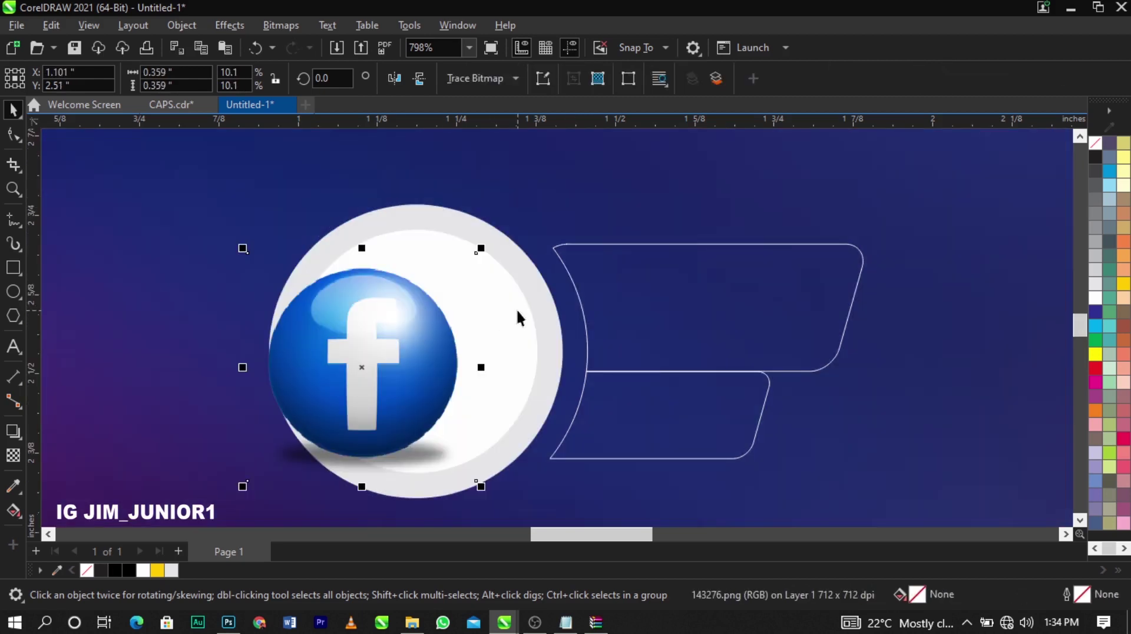
left_click(517, 310)
left_click_drag(547, 222, 558, 214)
Centre the Facebook logo horizontally and vertically on the inner white circle
left_click(363, 338, "shift")
key("c")
key("e")
left_click(613, 248)
left_click(513, 312)
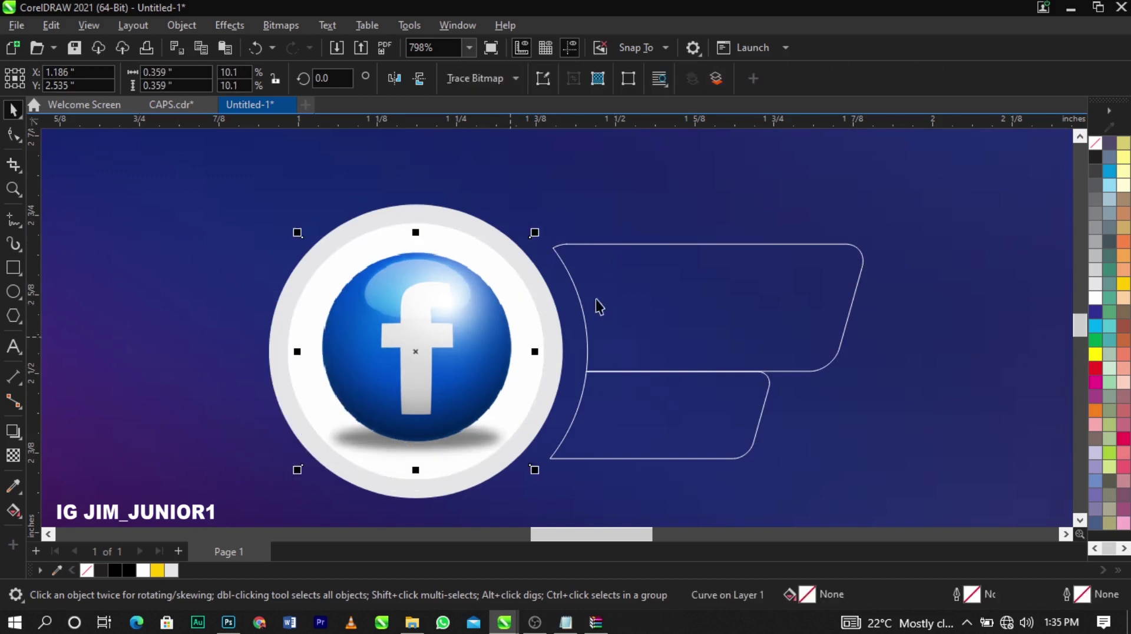
Apply a linear fountain fill to the upper trimmed parallelogram, running diagonally from its lower-left corner to its upper-right corner
left_click(626, 270)
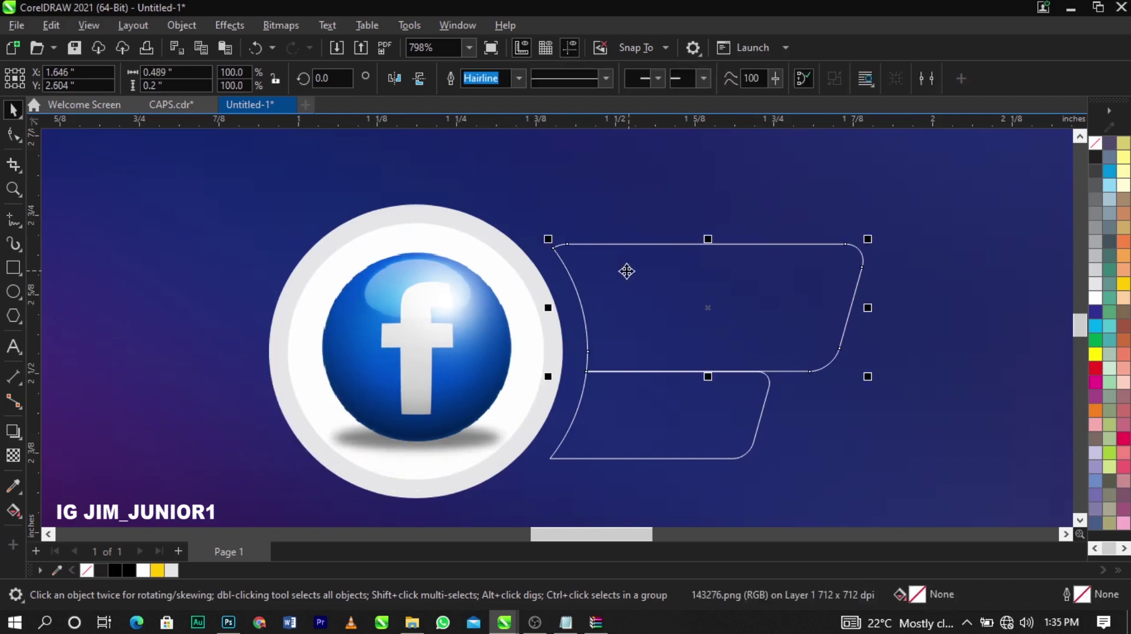
left_click(11, 516)
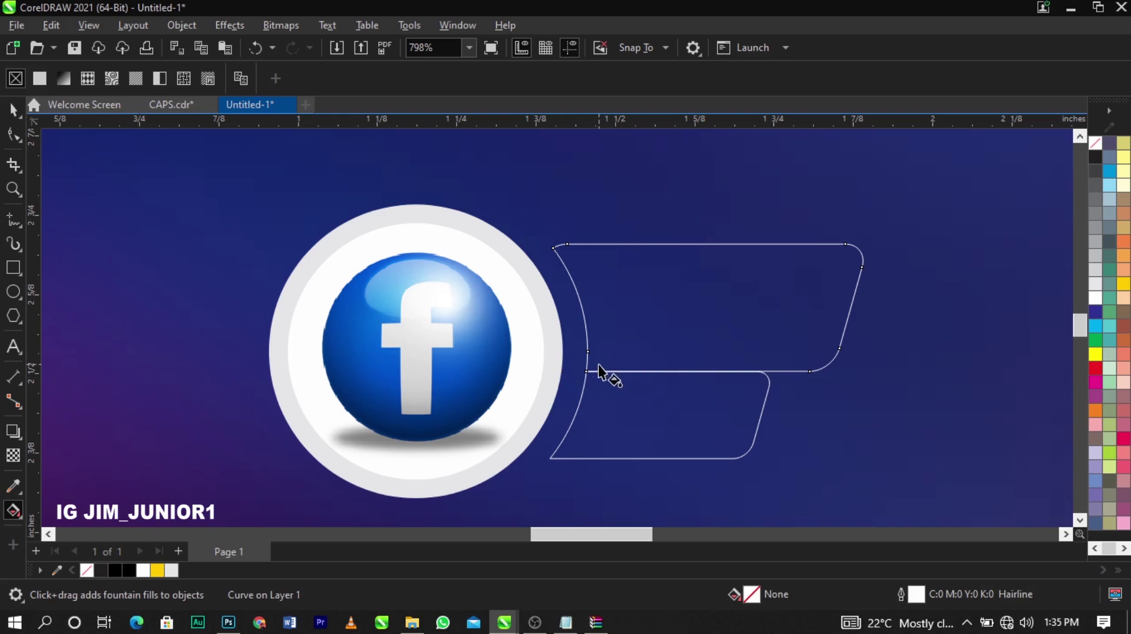
left_click_drag(598, 364, 860, 248)
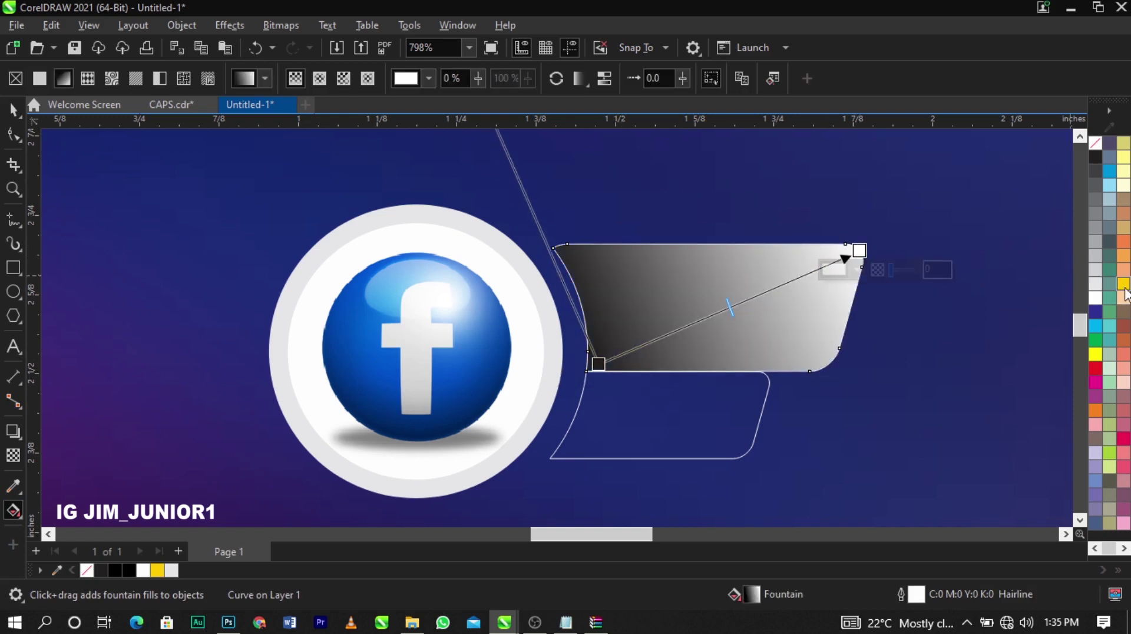
Set the end colour of the upper parallelogram's gradient to a bright yellow using the RGB colour model
left_click(1124, 288)
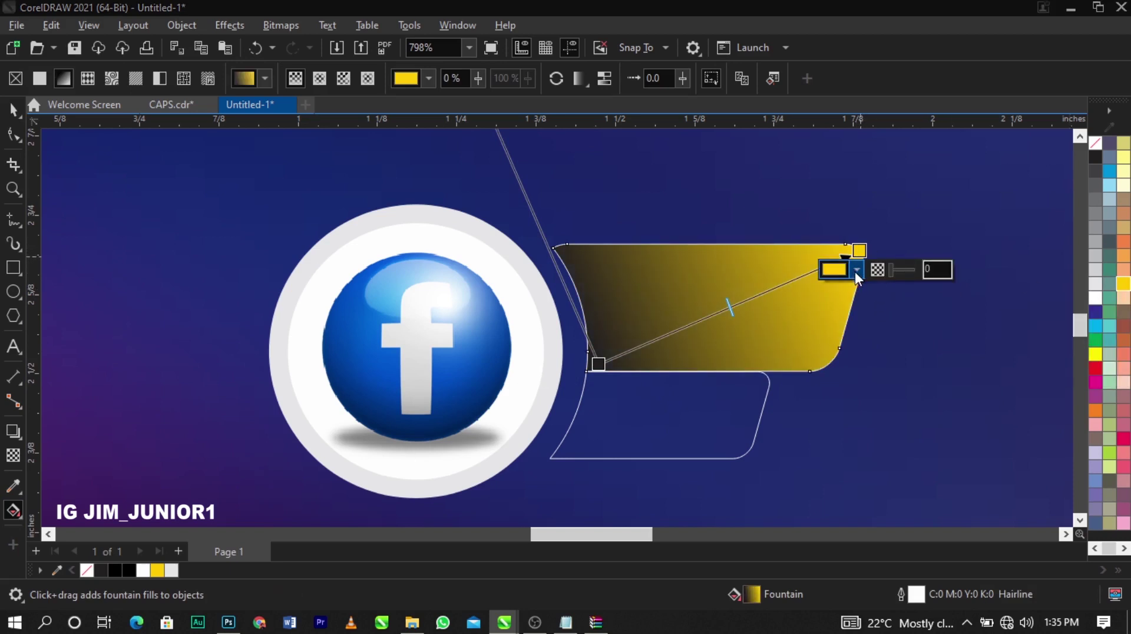
left_click(855, 270)
left_click(852, 323)
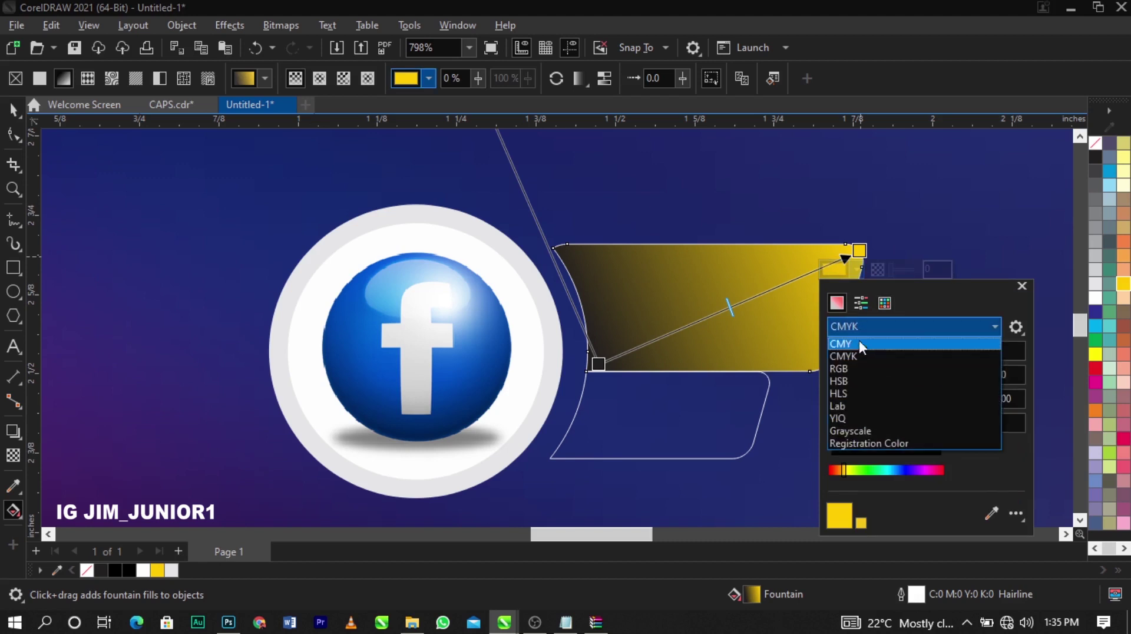
left_click(861, 363)
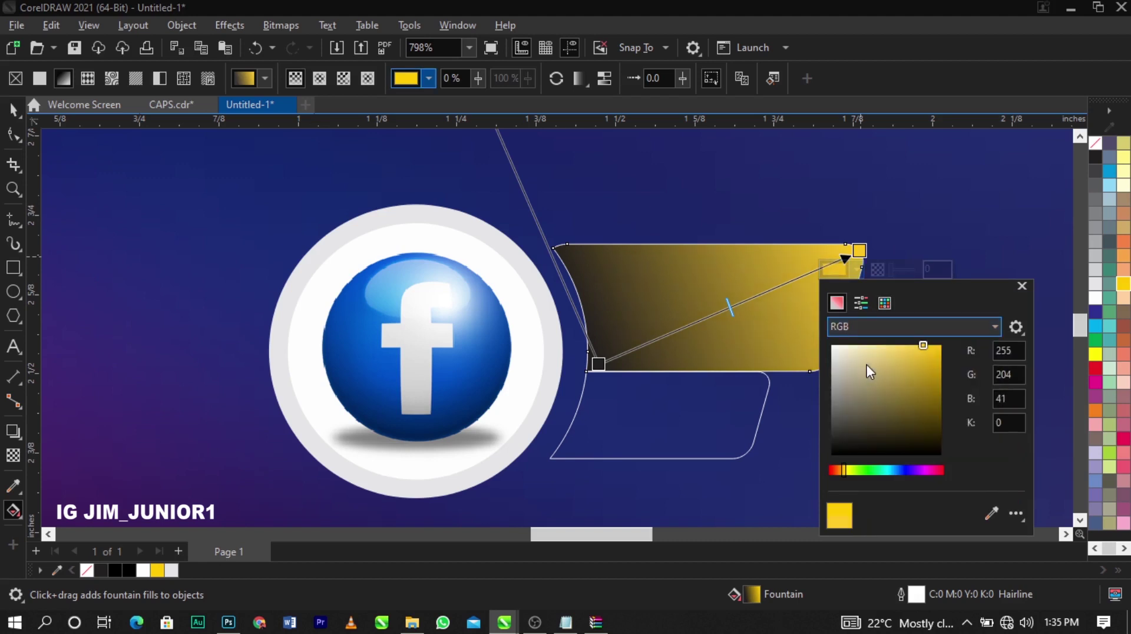
left_click(840, 472)
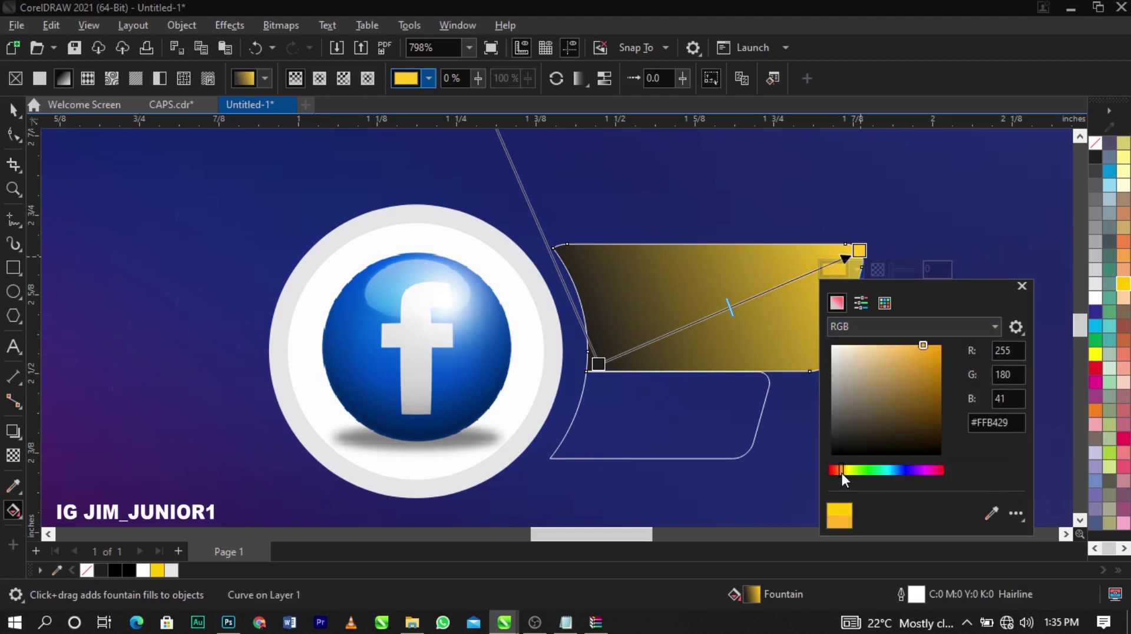
left_click_drag(841, 473, 847, 475)
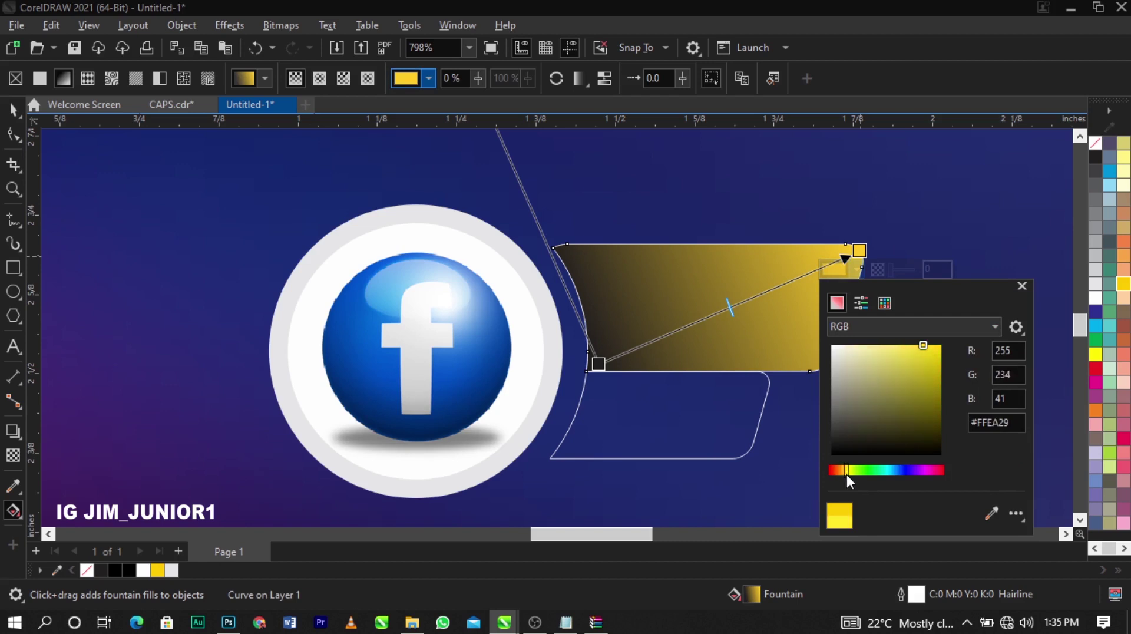
left_click(919, 352)
left_click(613, 364)
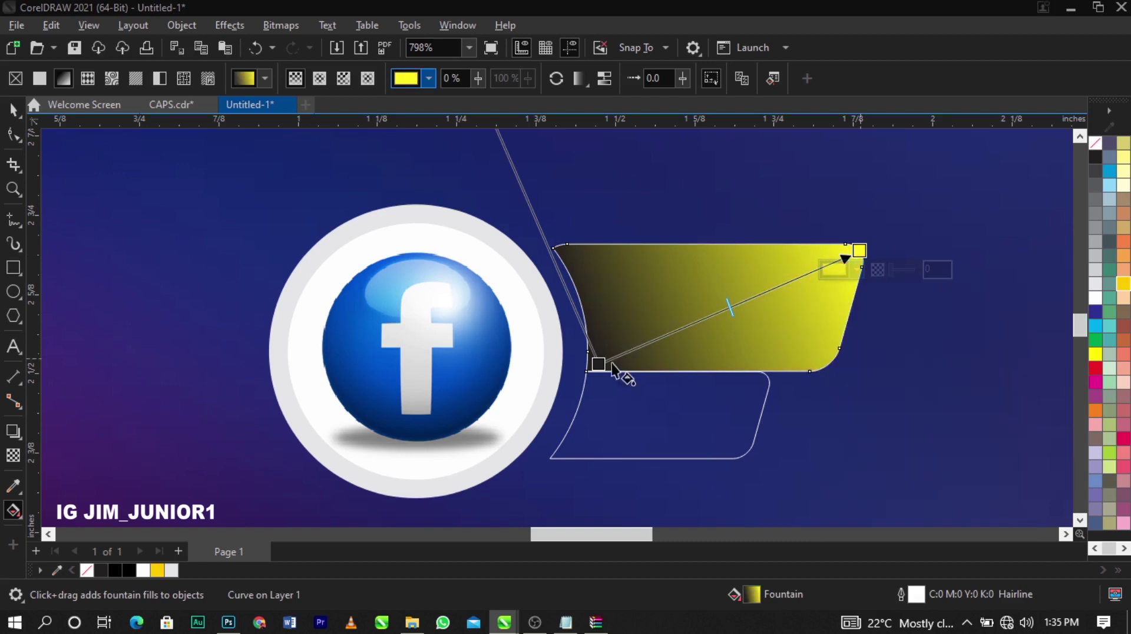
Open the start colour of the upper parallelogram's gradient for editing
left_click(597, 365)
left_click(596, 383)
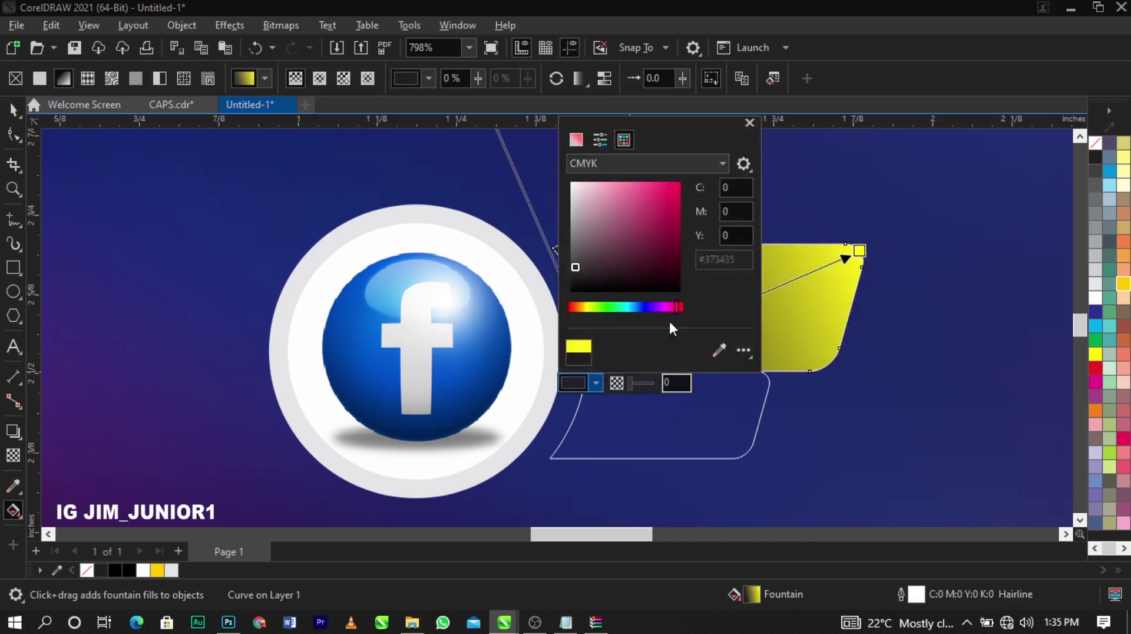
left_click(624, 139)
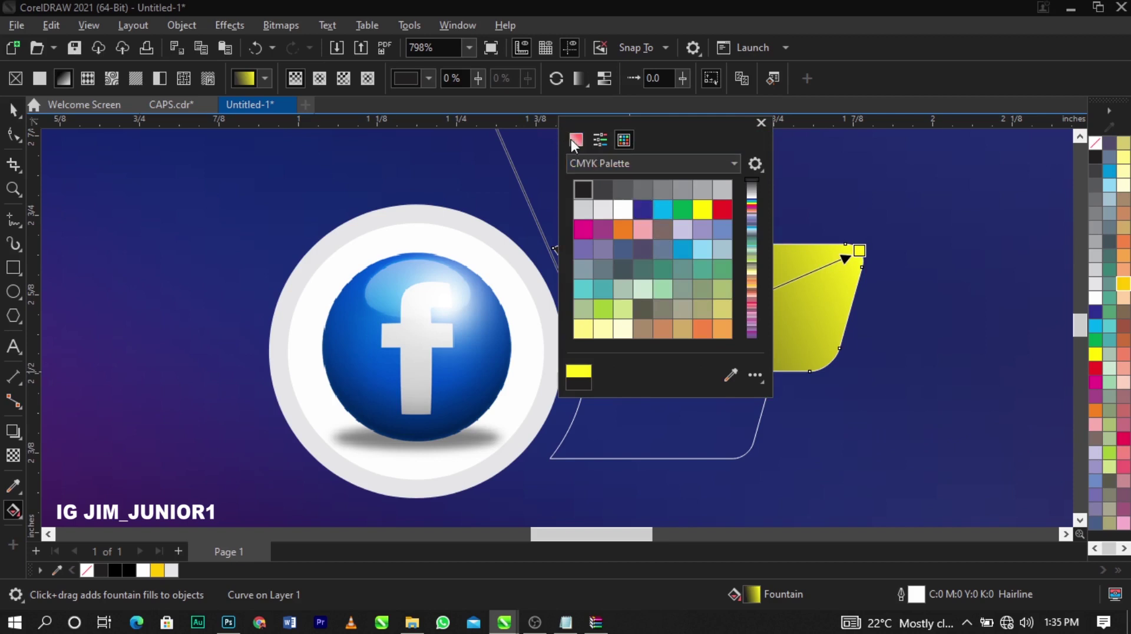
Change the dark start colour of the upper banner shape's yellow fountain fill to a bright red using the RGB model
left_click(574, 140)
left_click(613, 164)
left_click(624, 205)
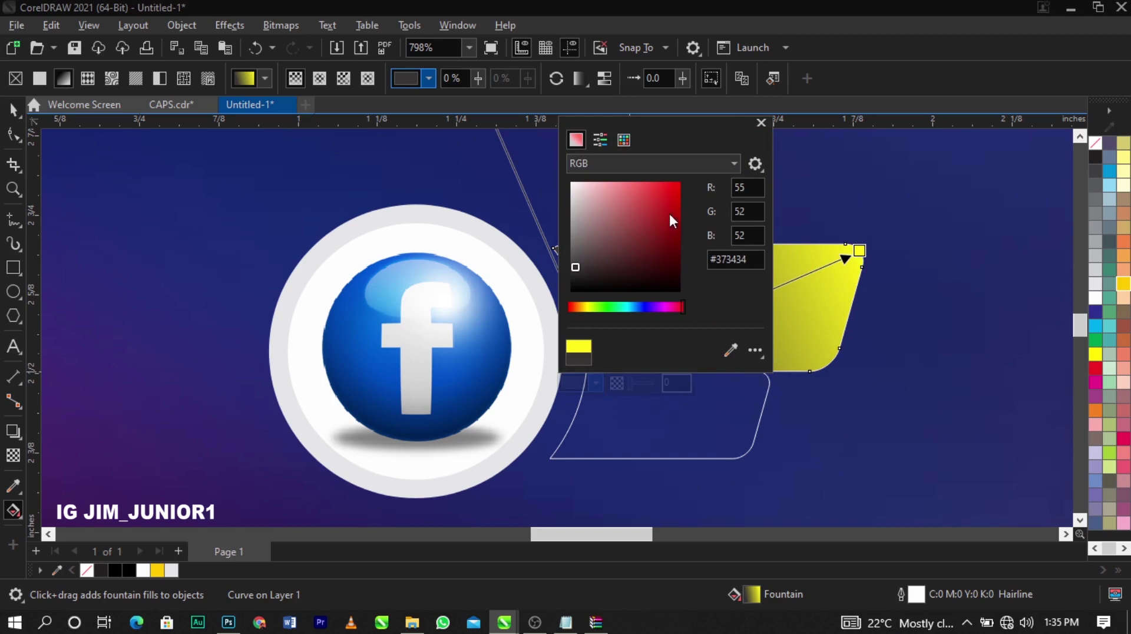
left_click_drag(691, 121, 457, 139)
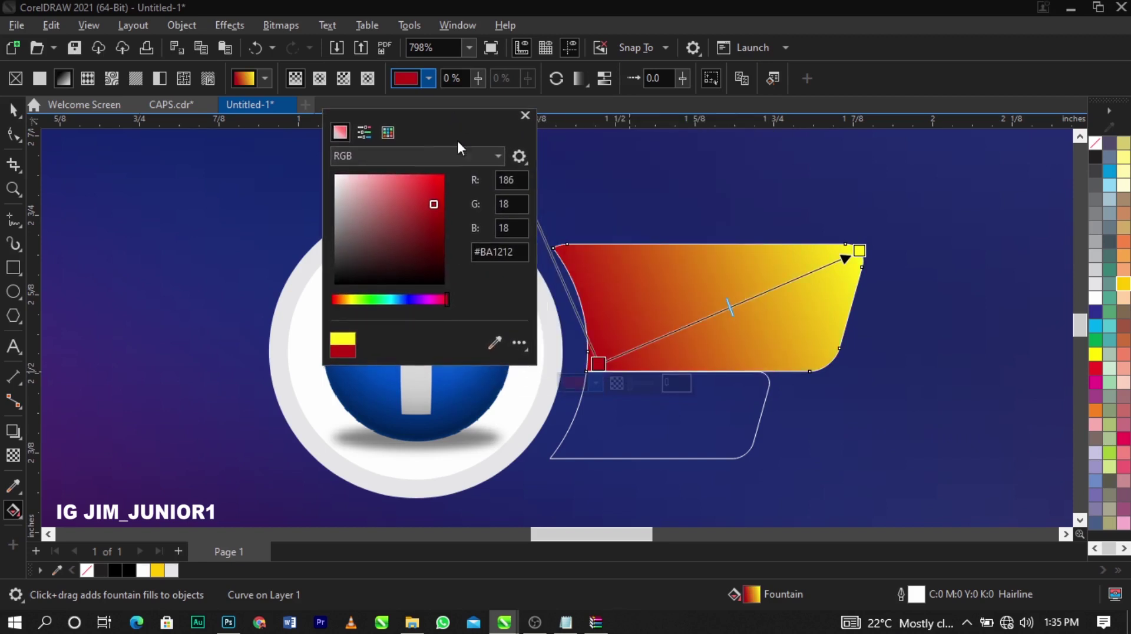
left_click(441, 193)
left_click(651, 257)
Shift the fountain fill's red node inward and its yellow node above the upper banner so red covers more of the shape
left_click_drag(603, 364, 662, 354)
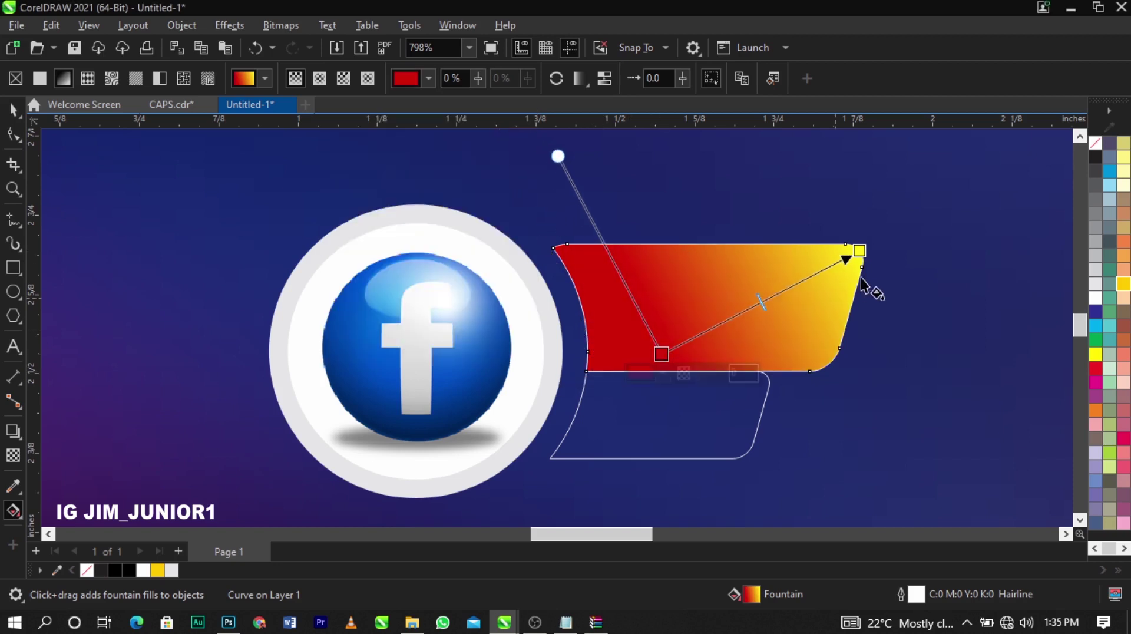
left_click_drag(860, 250, 863, 208)
left_click_drag(661, 354, 672, 364)
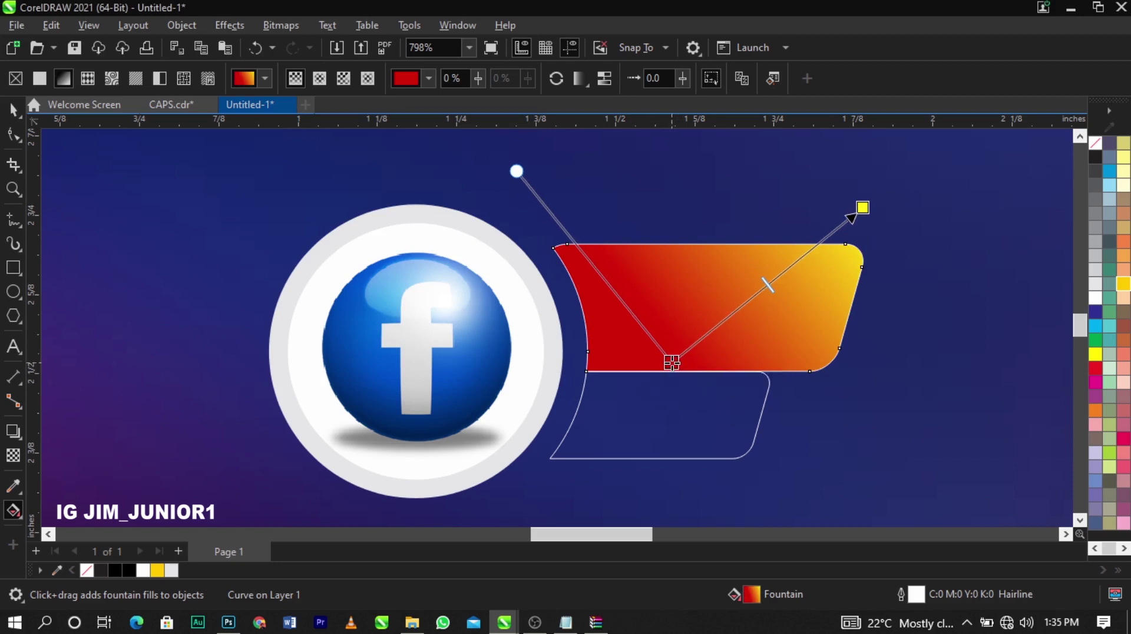
key("space")
Fill the lower banner shape with cyan (C:100 M:0 Y:0 K:0) and remove the outlines from both banner shapes
left_click(637, 429)
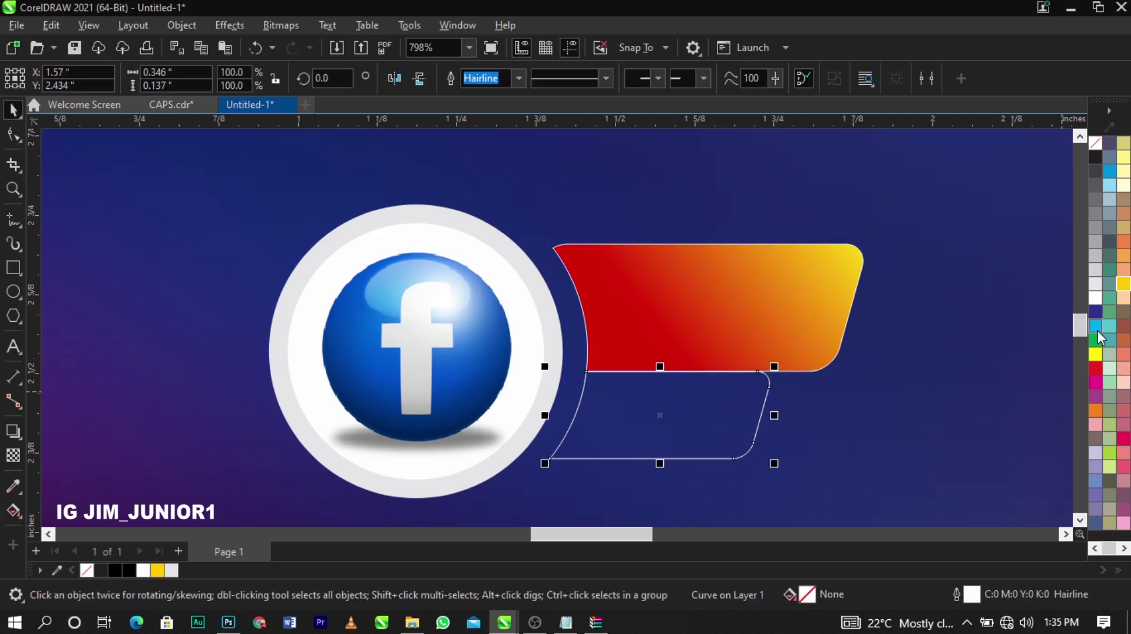
left_click(1097, 328)
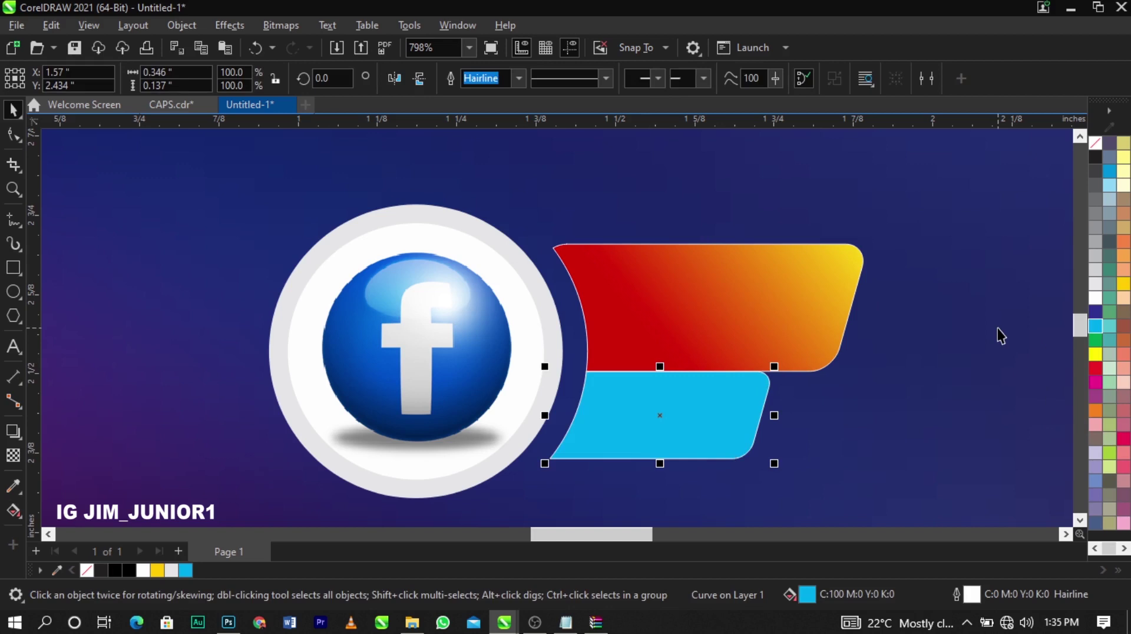
left_click(804, 336, "shift")
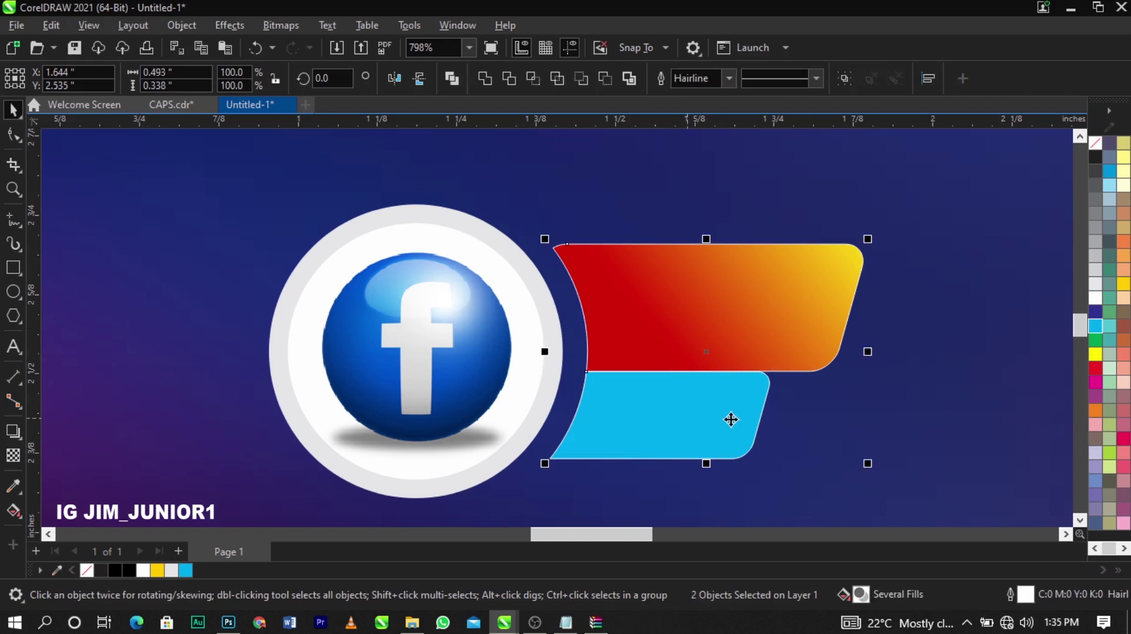
right_click(1095, 143)
left_click(1081, 158)
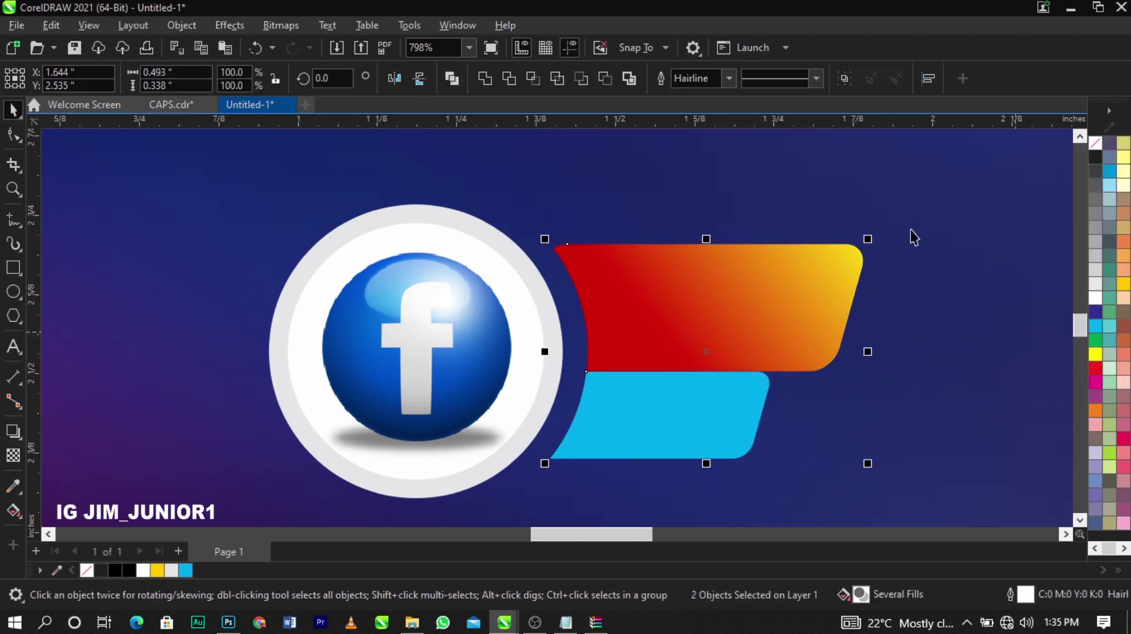
left_click(911, 231)
Cut the "facebook live stream" line from the text block beside the page and paste it as separate text below the Facebook badge
scroll(684, 299, "down", 2)
scroll(684, 298, "down", 3)
key("z")
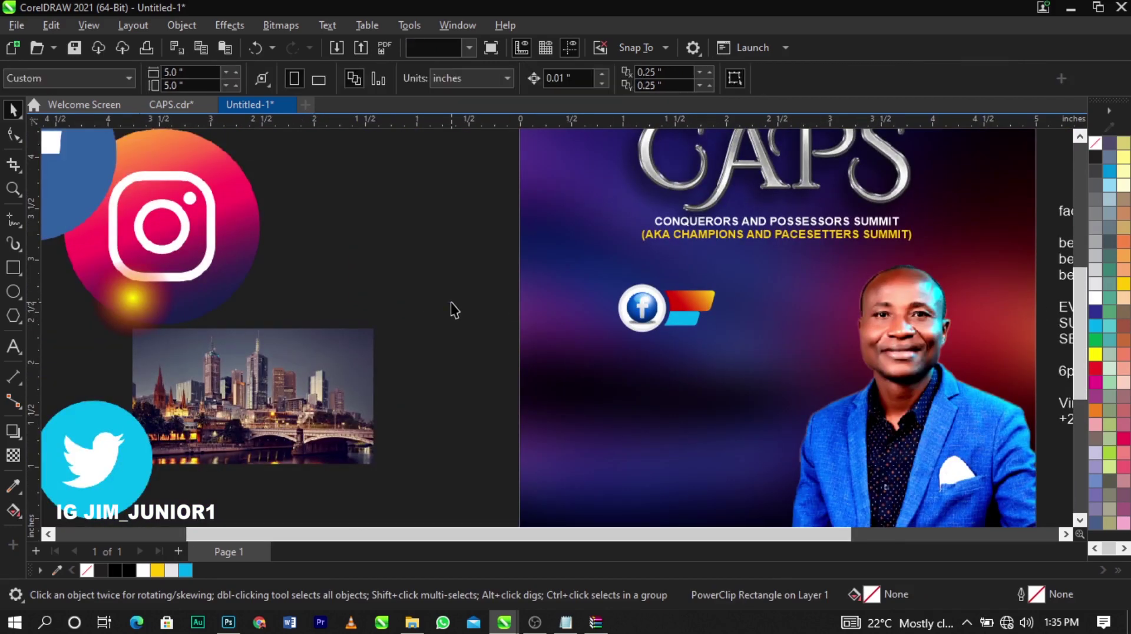
scroll(451, 302, "down", 2)
left_click_drag(470, 257, 964, 389)
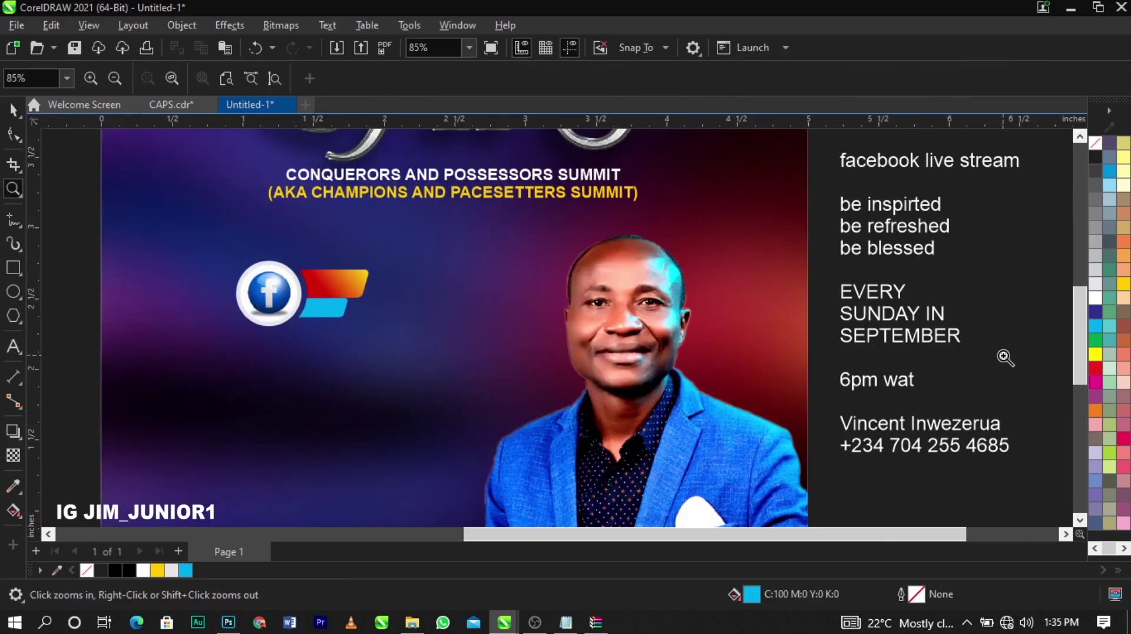
key("space")
double_click(913, 160)
left_click_drag(1018, 165, 828, 159)
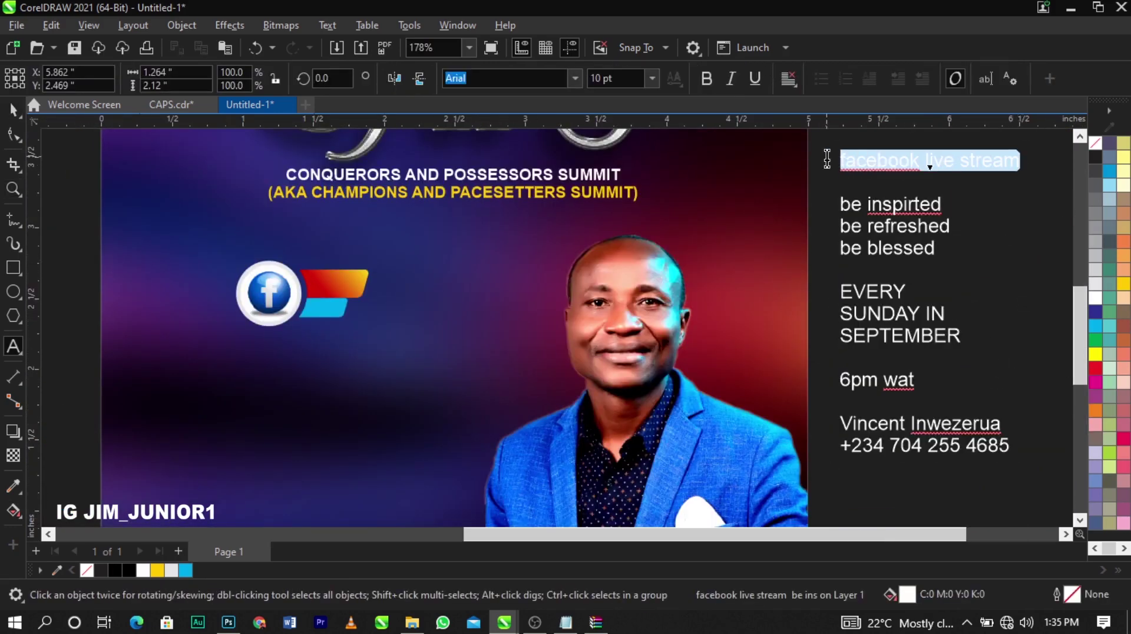
key("ctrl+x")
left_click(332, 369)
key("ctrl+v")
key("ctrl+space")
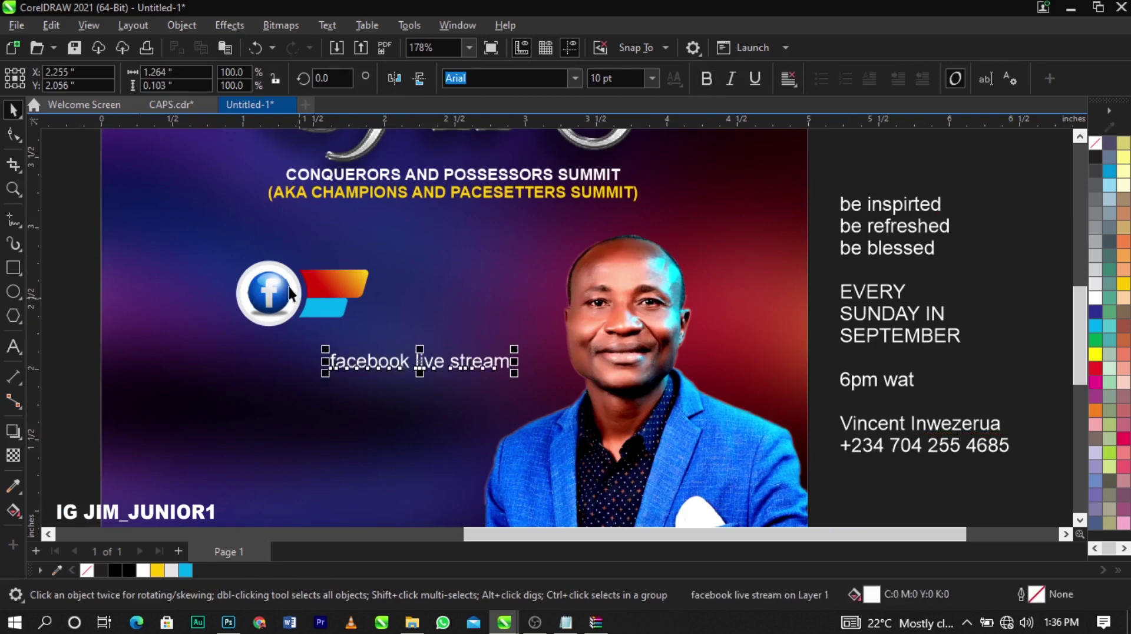
Lengthen the red and cyan banner shapes together by moving their right-end nodes further right with the Shape tool
key("z")
left_click_drag(196, 243, 536, 377)
key("space")
left_click(535, 261)
left_click(465, 330, "shift")
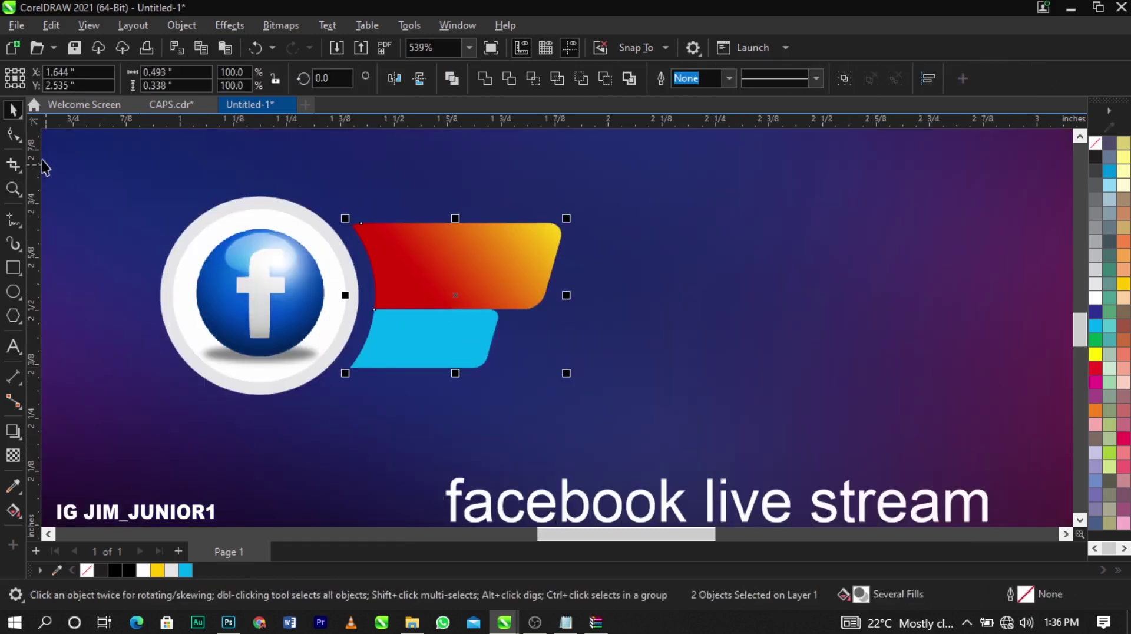
left_click(13, 135)
left_click_drag(436, 188, 619, 400)
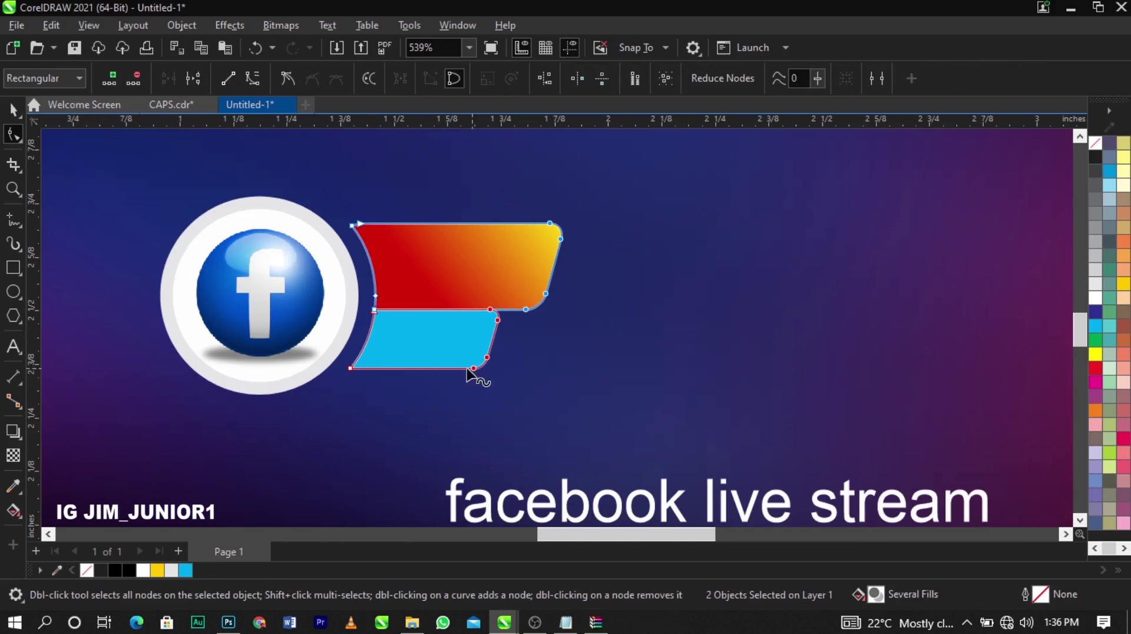
left_click_drag(489, 358, 529, 359)
key("space")
left_click(653, 365)
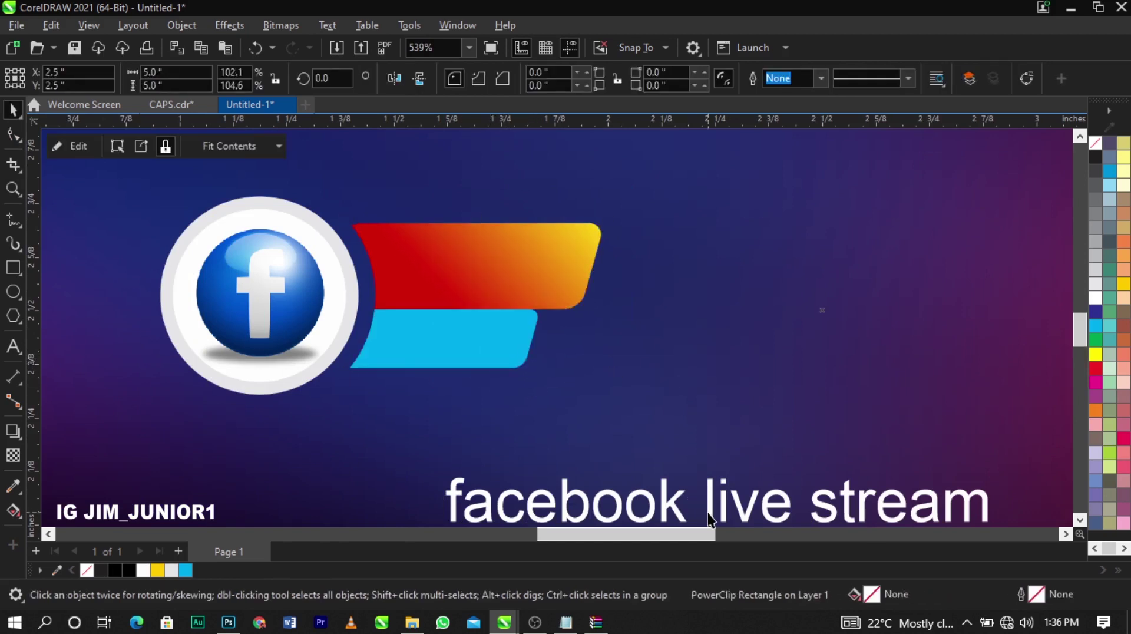
Move the pasted text up close beneath the banners and delete the word "facebook", leaving "live stream"
left_click_drag(709, 512, 692, 425)
left_click(692, 425)
double_click(701, 413)
key("shift+Home")
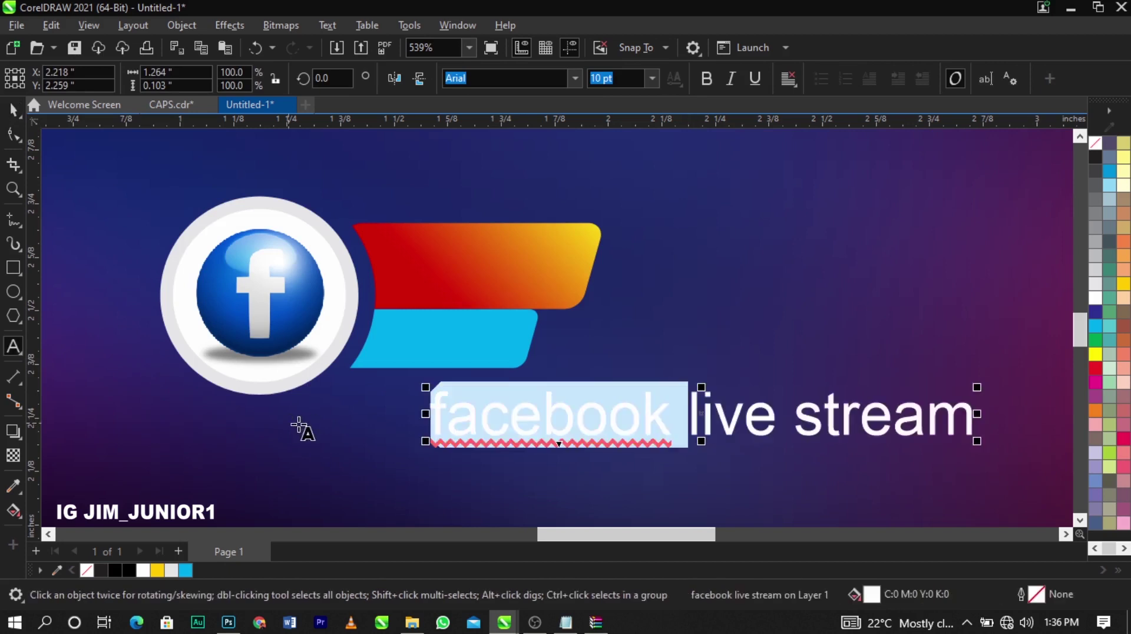
key("BackSpace")
key("ctrl+space")
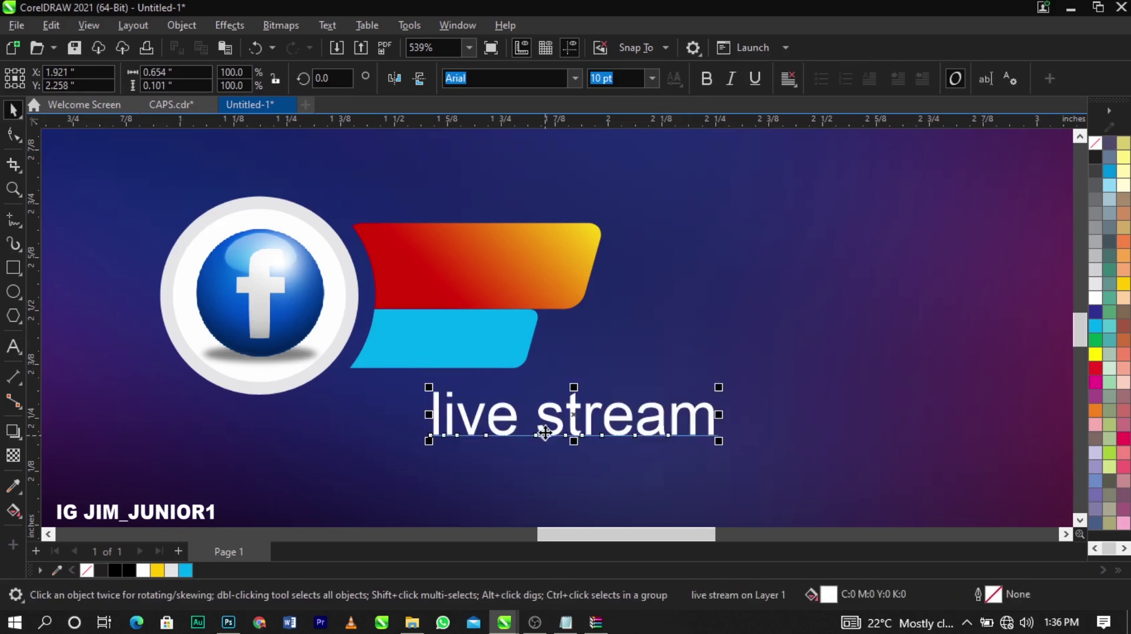
Break the "live stream" text apart into separate words and convert "live" to uppercase
key("ctrl+k")
left_click(545, 433)
double_click(512, 417)
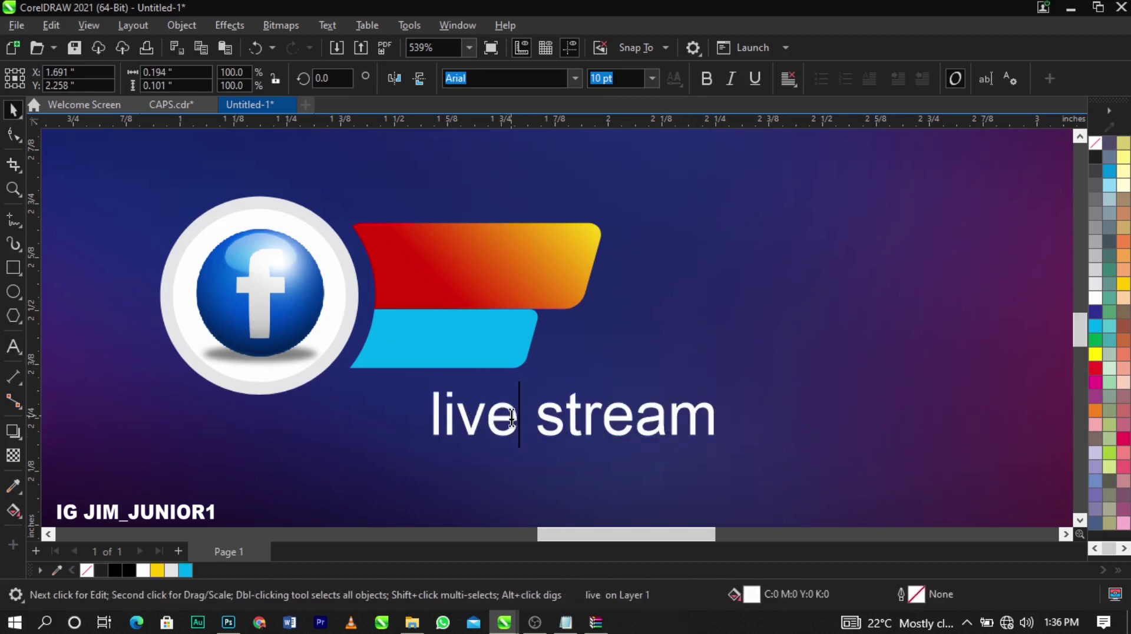
key("ctrl+a")
key("shift+F3")
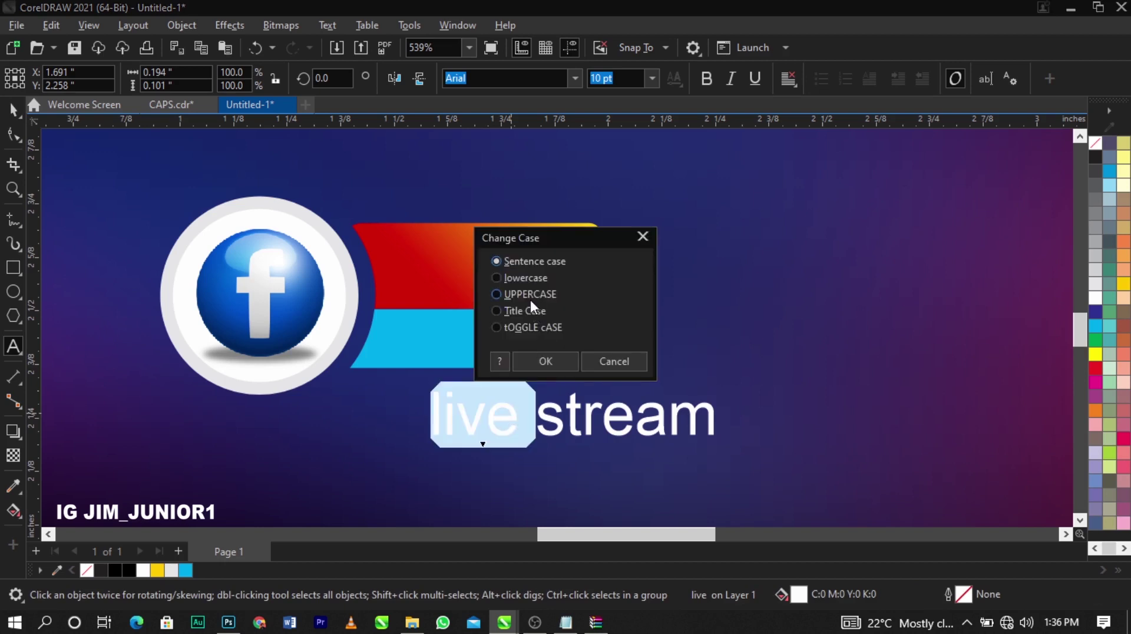
left_click(539, 361)
Make the word LIVE bold italic and place it on the red-yellow banner shape
left_click(707, 78)
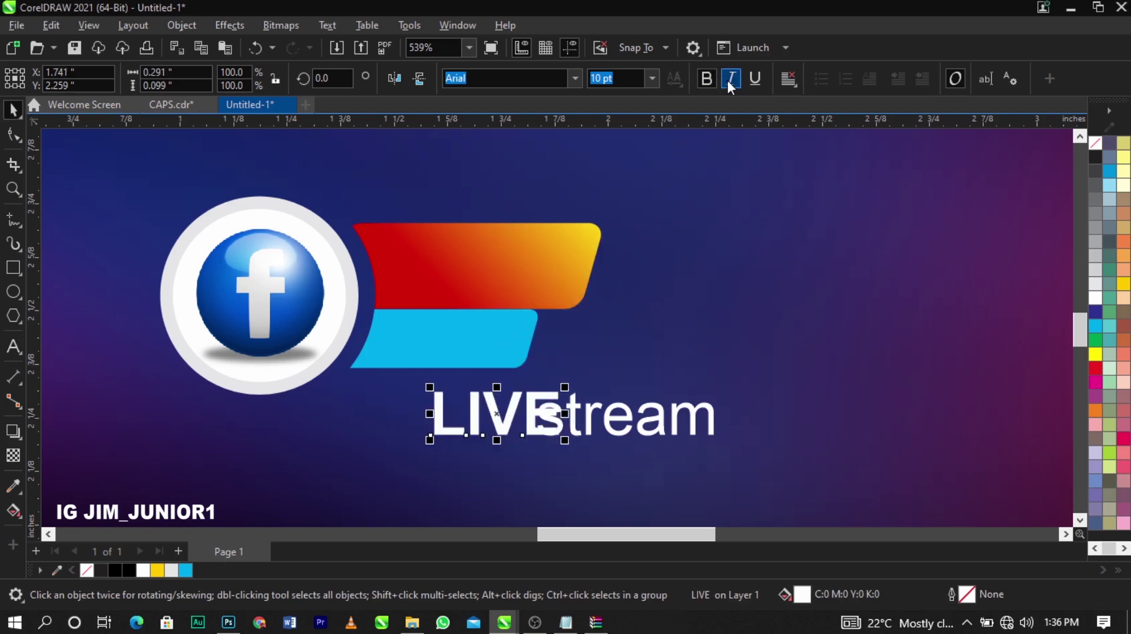
left_click(729, 79)
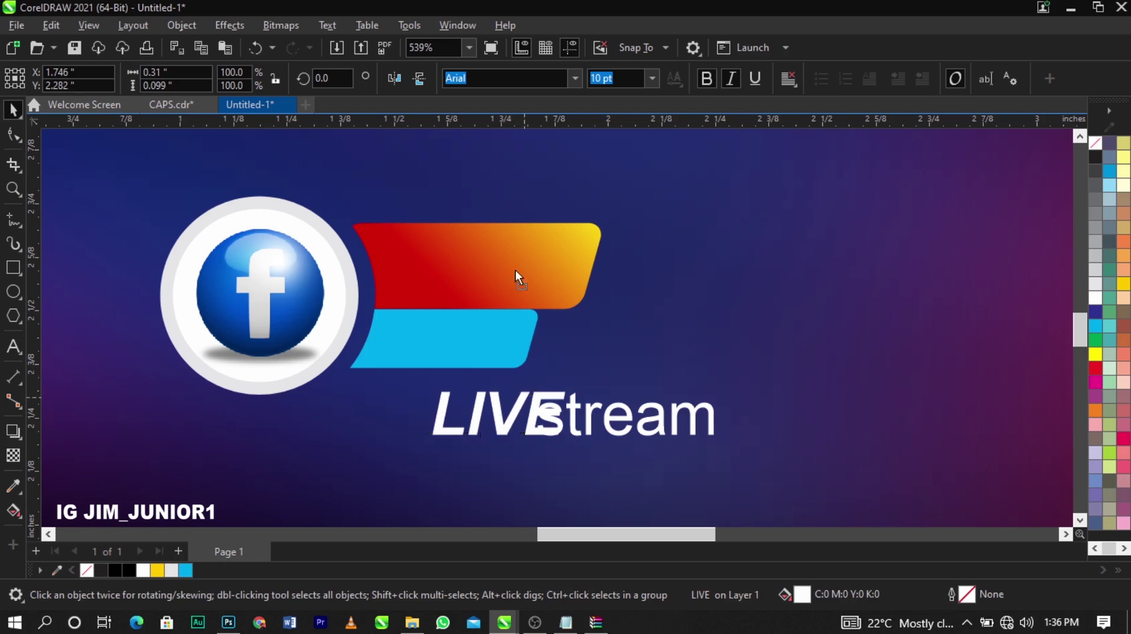
left_click_drag(515, 269, 511, 250)
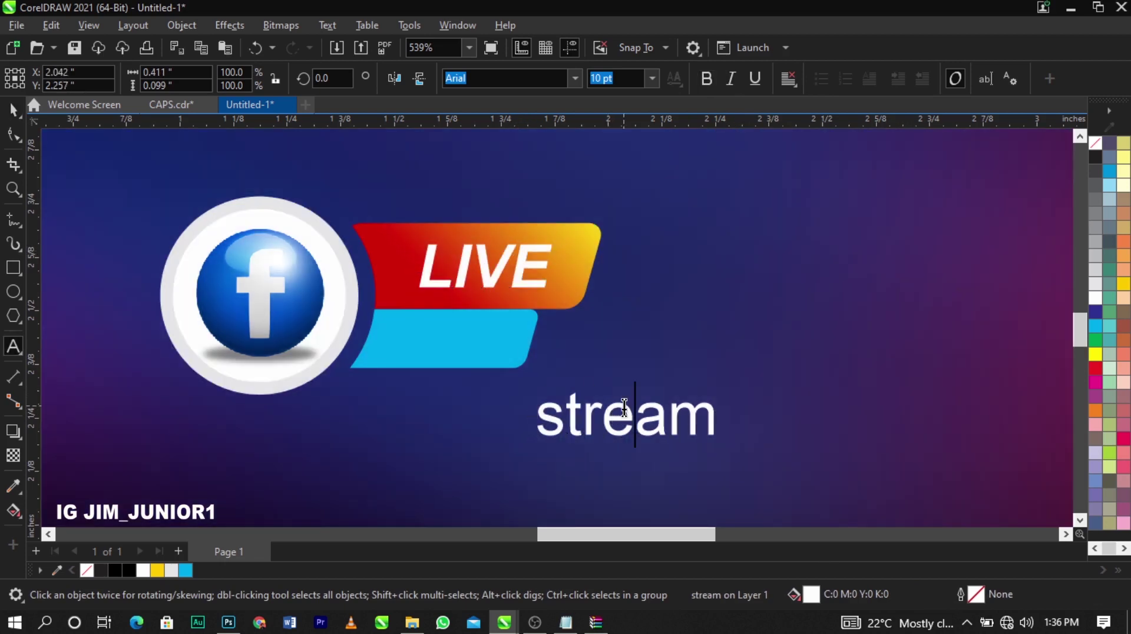
Convert the word "stream" to uppercase and make it bold italic
double_click(625, 406)
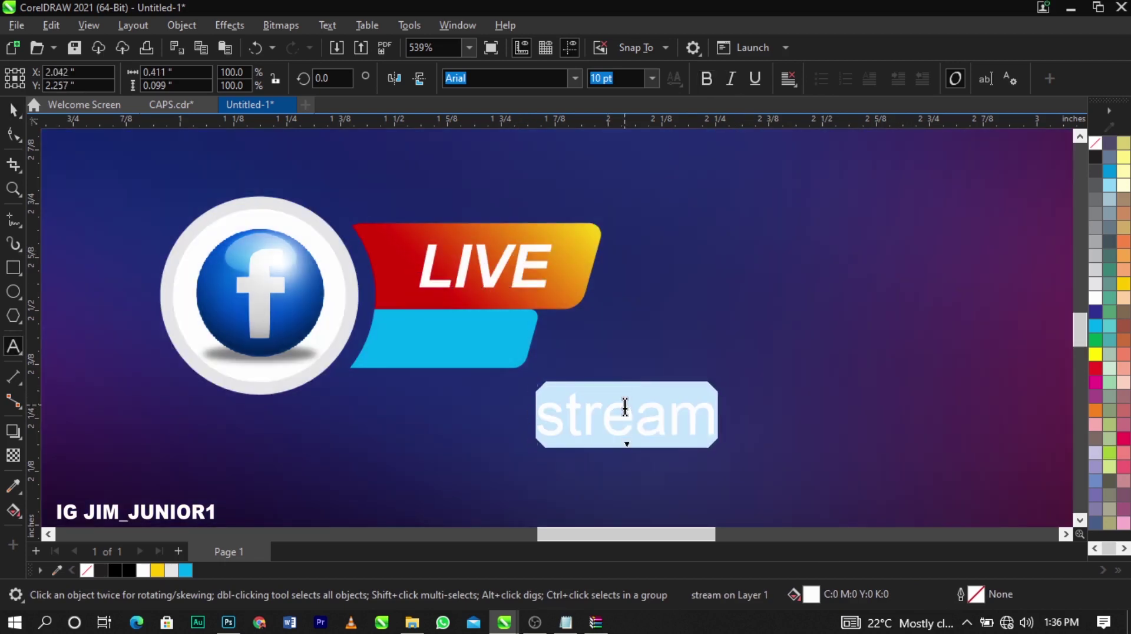
key("shift+F3")
left_click(520, 288)
left_click(542, 360)
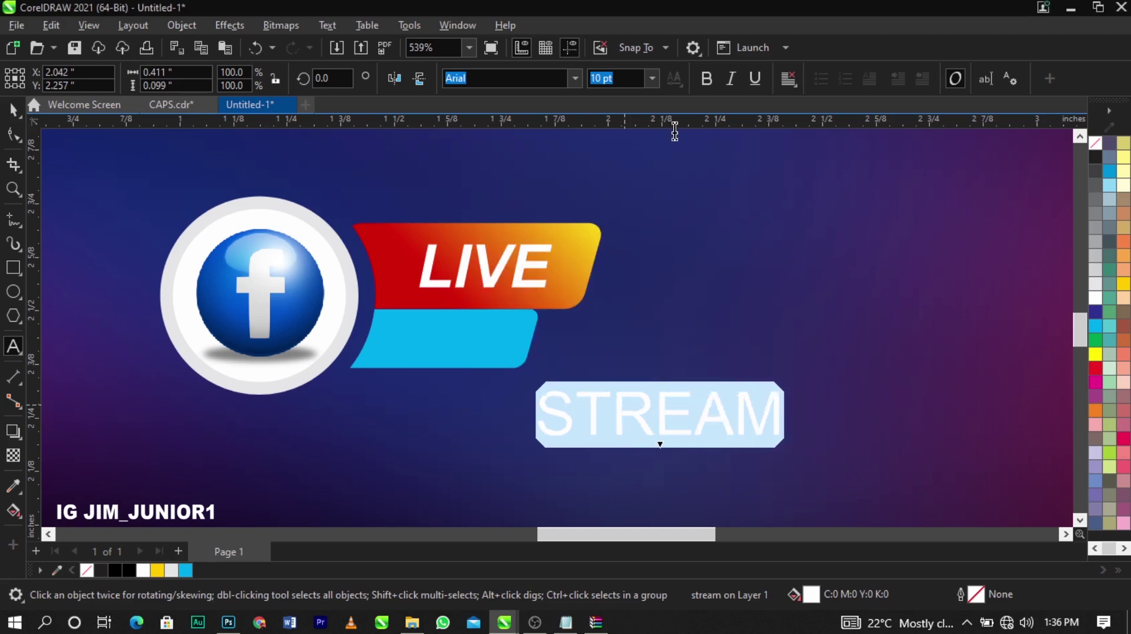
key("ctrl+space")
left_click(706, 79)
left_click(730, 78)
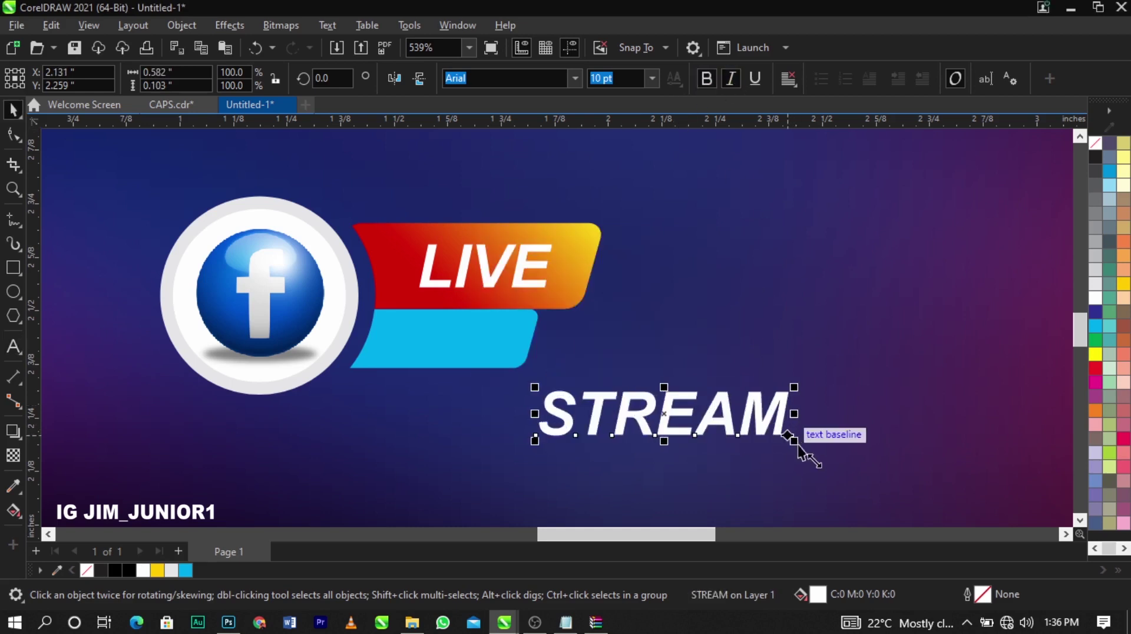
Scale the STREAM text down to about 5.457 pt and place it on the cyan banner shape
left_click_drag(799, 446, 677, 442)
left_click_drag(651, 405, 499, 344)
scroll(677, 333, "down", 1)
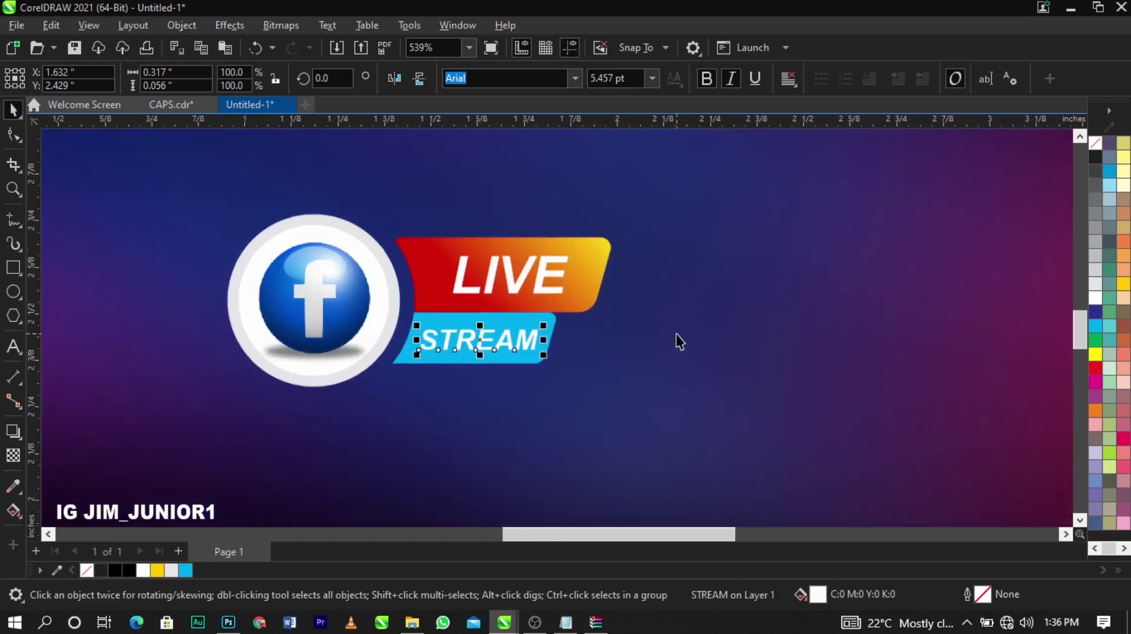
Enlarge the LIVE text to about 10.766 pt and centre it on the red-yellow banner
scroll(677, 334, "down", 2)
left_click(702, 303)
left_click_drag(716, 237, 332, 423)
left_click(689, 328)
scroll(594, 289, "up", 2)
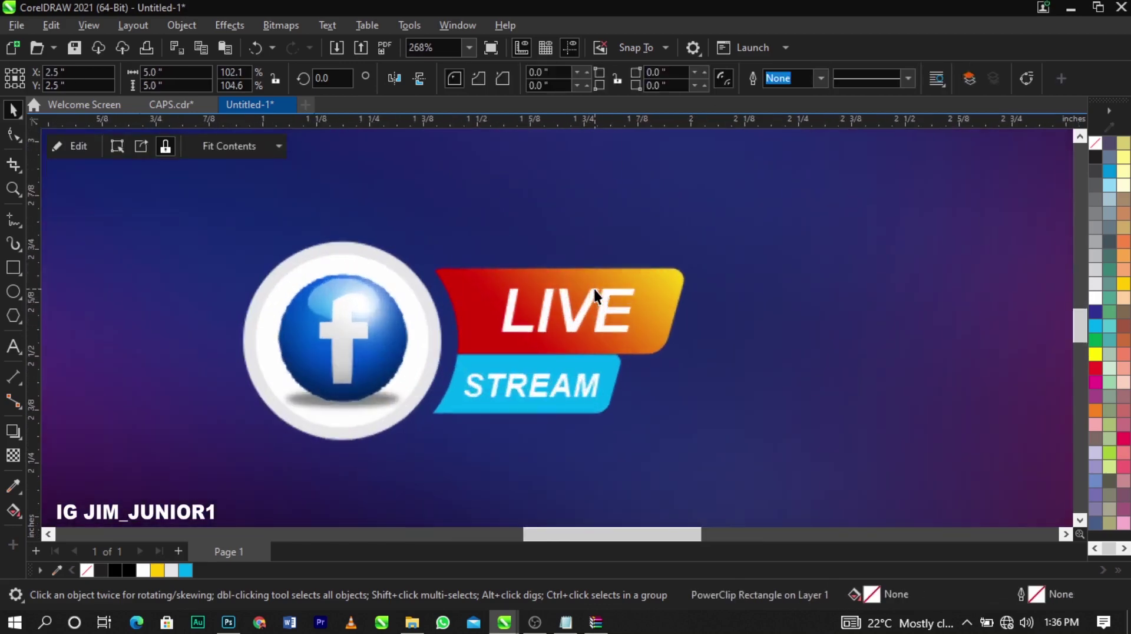
scroll(594, 289, "up", 2)
left_click(608, 295)
mouse_move(655, 284)
left_mouse_down()
mouse_move(666, 280)
mouse_move(645, 284)
left_mouse_up()
scroll(646, 285, "down", 2)
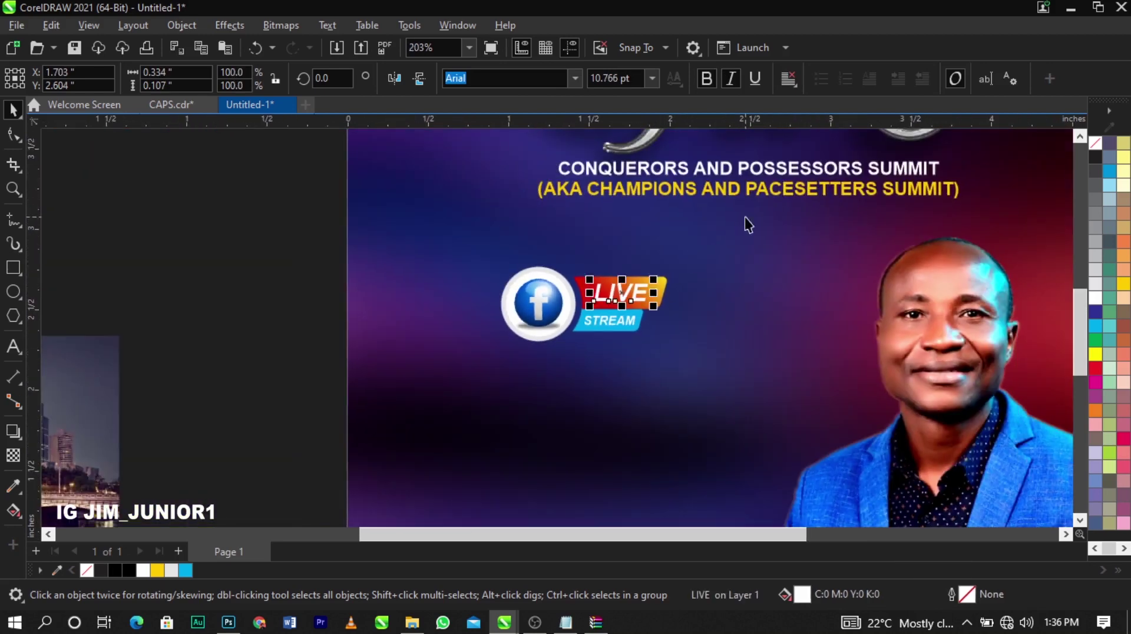
left_click_drag(744, 217, 357, 446)
key("ctrl+g")
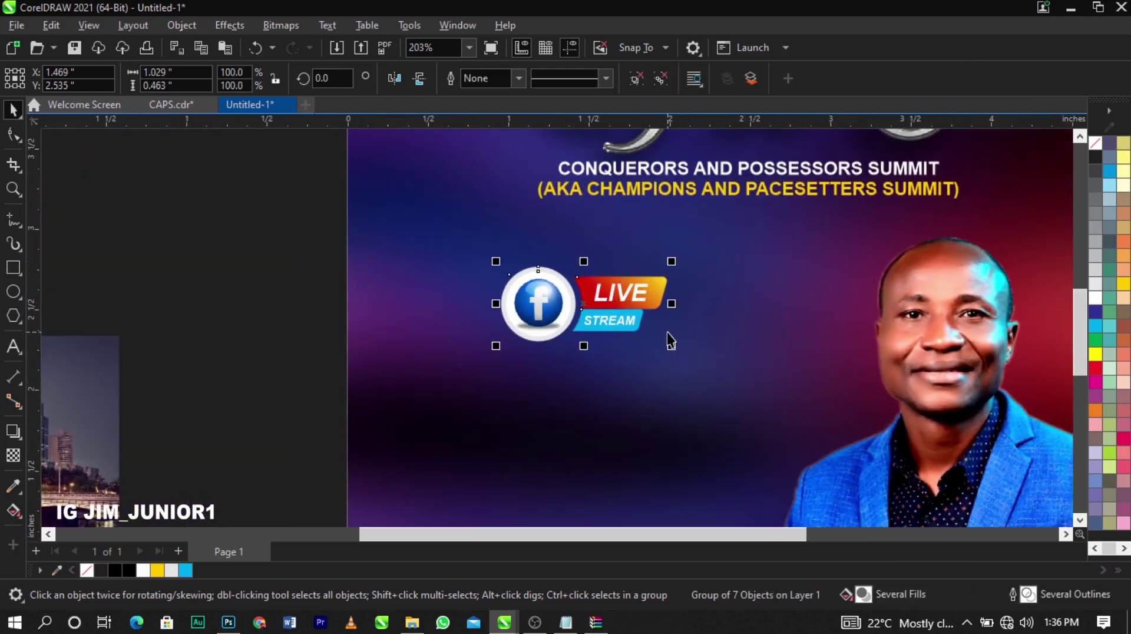
scroll(667, 332, "up", 1)
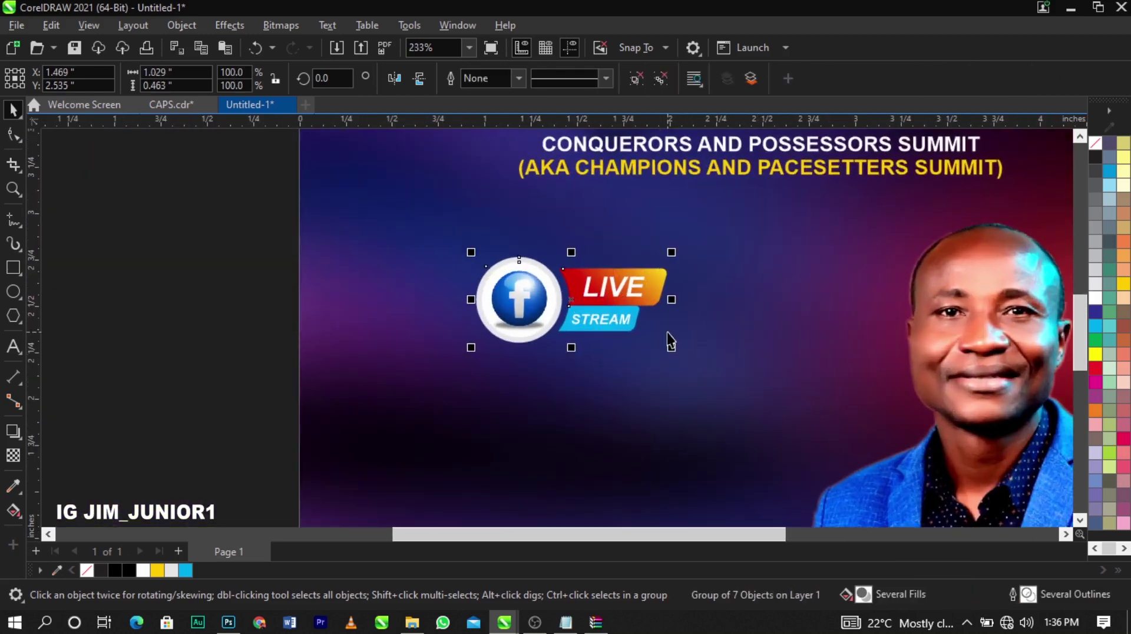
left_click(631, 79)
Scale the round Facebook icon and its rings down to about 0.427 in and fit them against the banners' curved edge
left_click_drag(440, 224, 572, 383)
scroll(565, 247, "up", 2)
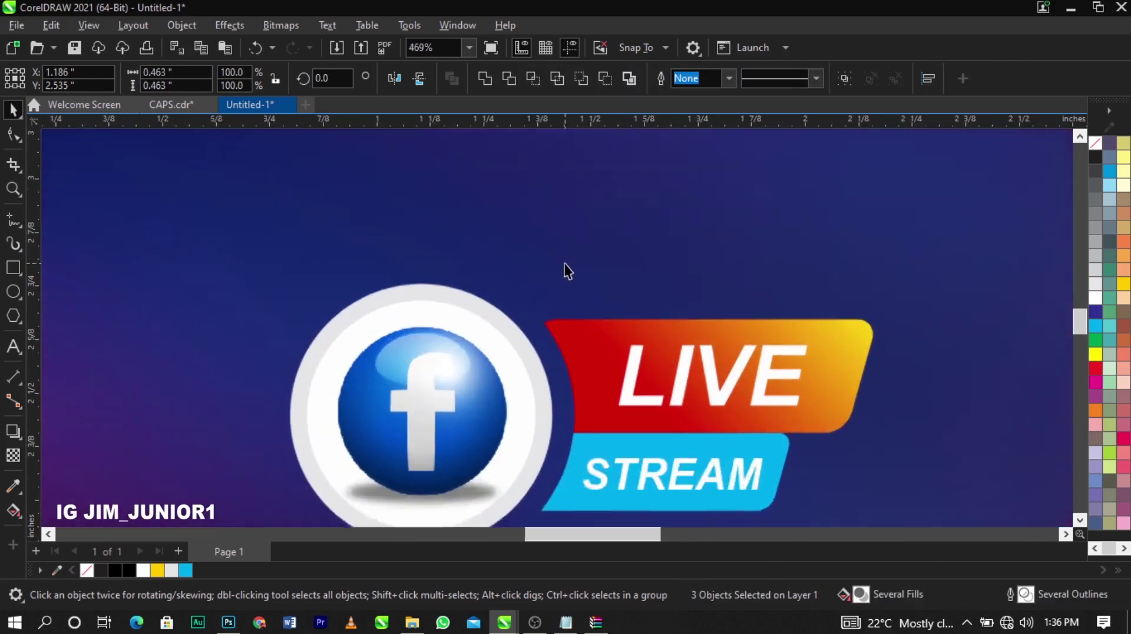
left_click_drag(554, 284, 554, 296)
scroll(552, 298, "down", 2)
left_click_drag(449, 394, 472, 379)
scroll(455, 395, "up", 2)
Group the Facebook icon, both banner shapes and the LIVE and STREAM texts into one object
scroll(472, 374, "down", 5)
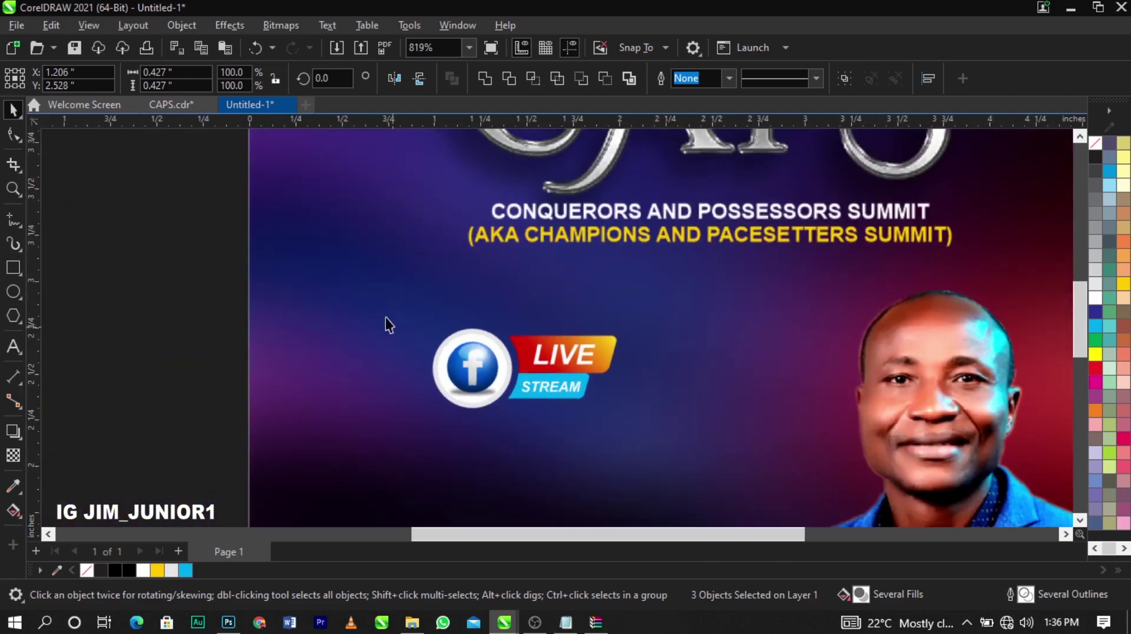
left_click_drag(385, 323, 681, 450)
key("ctrl+g")
Enlarge the grouped live stream badge to about 1.065 by 0.459 in and position it around X 1.2, Y 2.587 in, below the summit subtitle
scroll(571, 354, "down", 2)
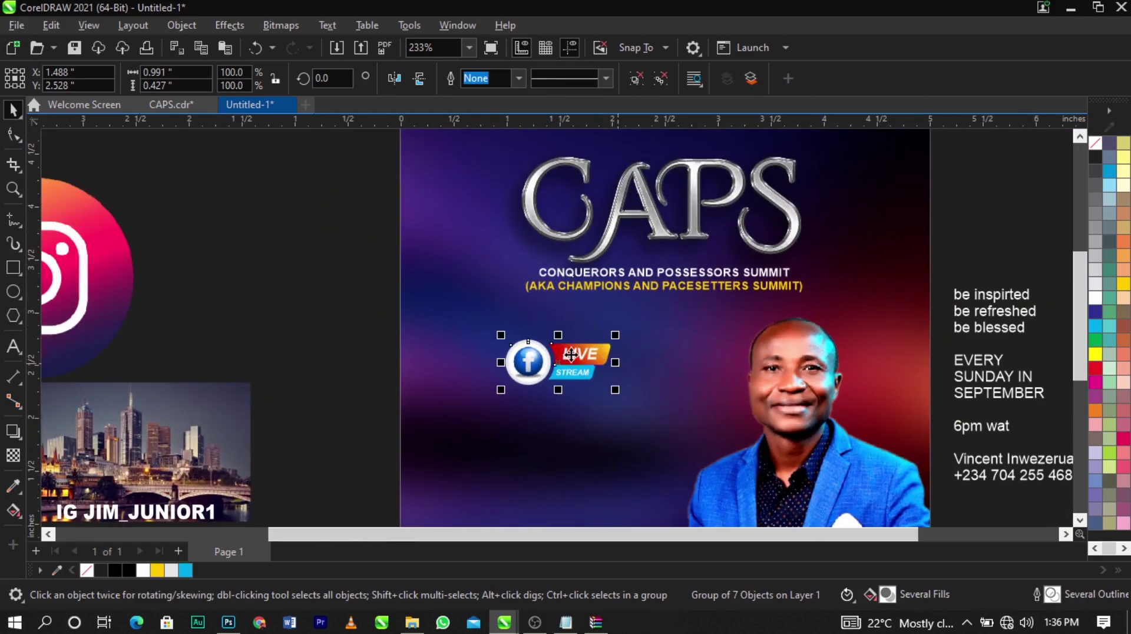
left_click_drag(571, 354, 597, 388)
scroll(542, 336, "up", 2)
left_click_drag(544, 341, 536, 344)
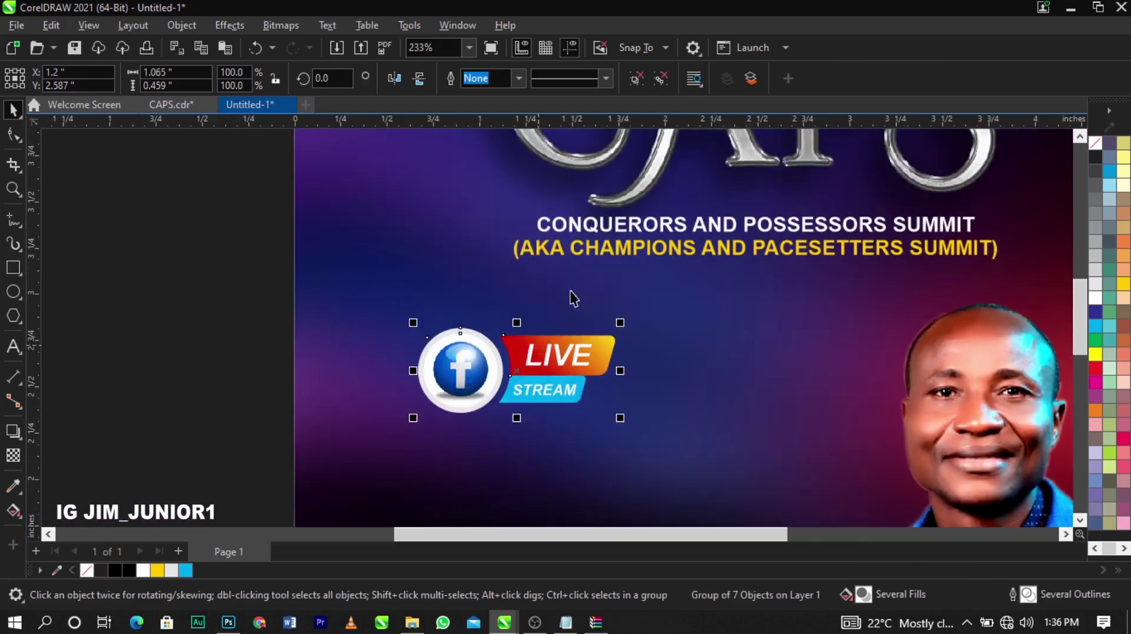
scroll(518, 313, "down", 4)
left_click(434, 235)
scroll(855, 383, "up", 2)
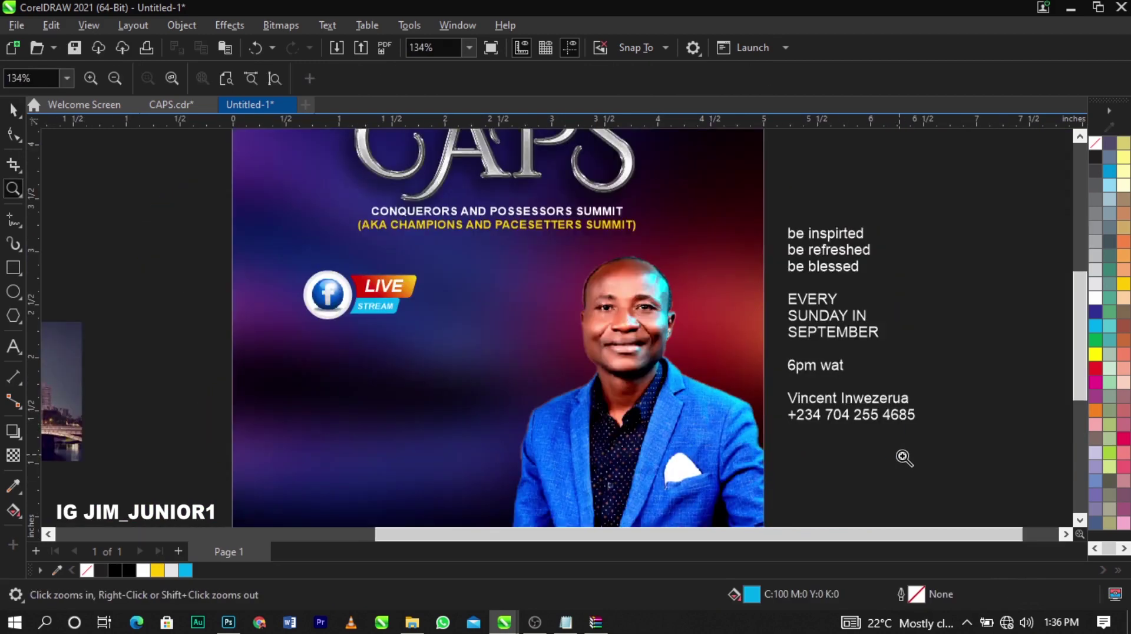
Cut the three be inspired, be refreshed and be blessed lines from the notes text and paste them as new text below the live stream badge
double_click(838, 272)
left_click_drag(871, 273, 773, 239)
key("ctrl+x")
left_click(337, 367)
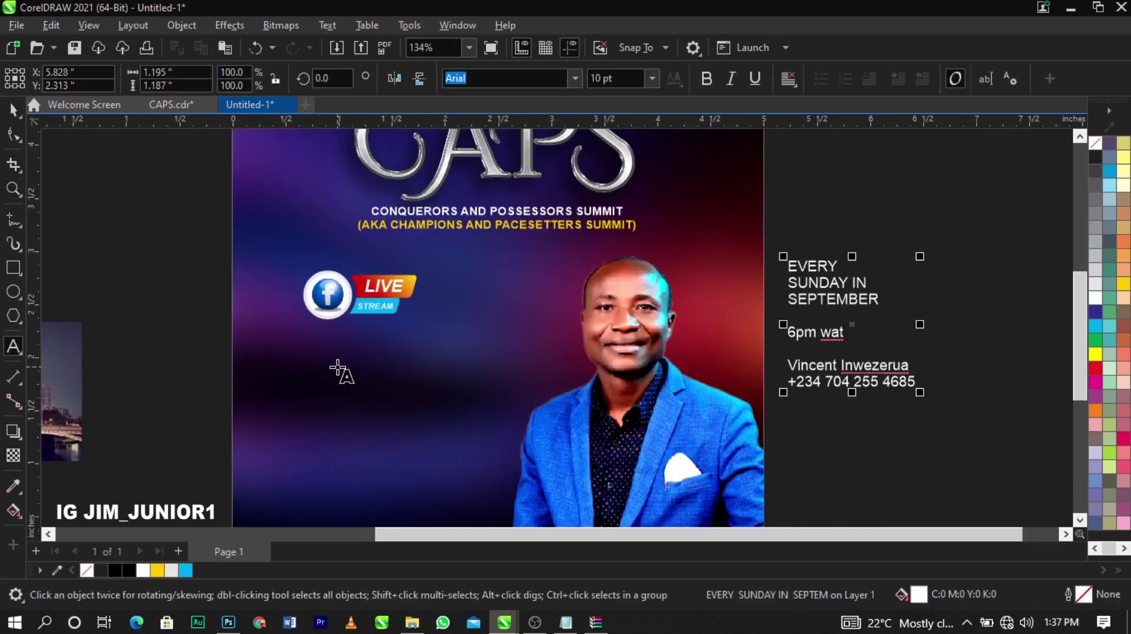
left_click(337, 370)
key("ctrl+v")
scroll(383, 383, "up", 1)
Correct the spelling to "inspired" and join the three phrases into one line separated by wide gaps
left_click(456, 371)
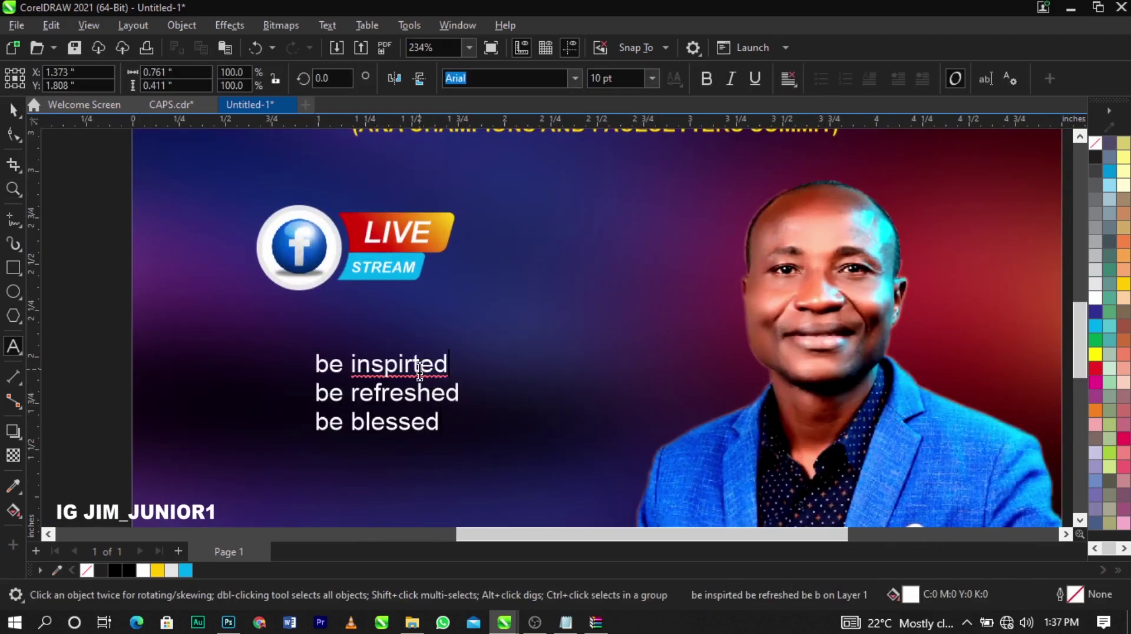
key("Delete")
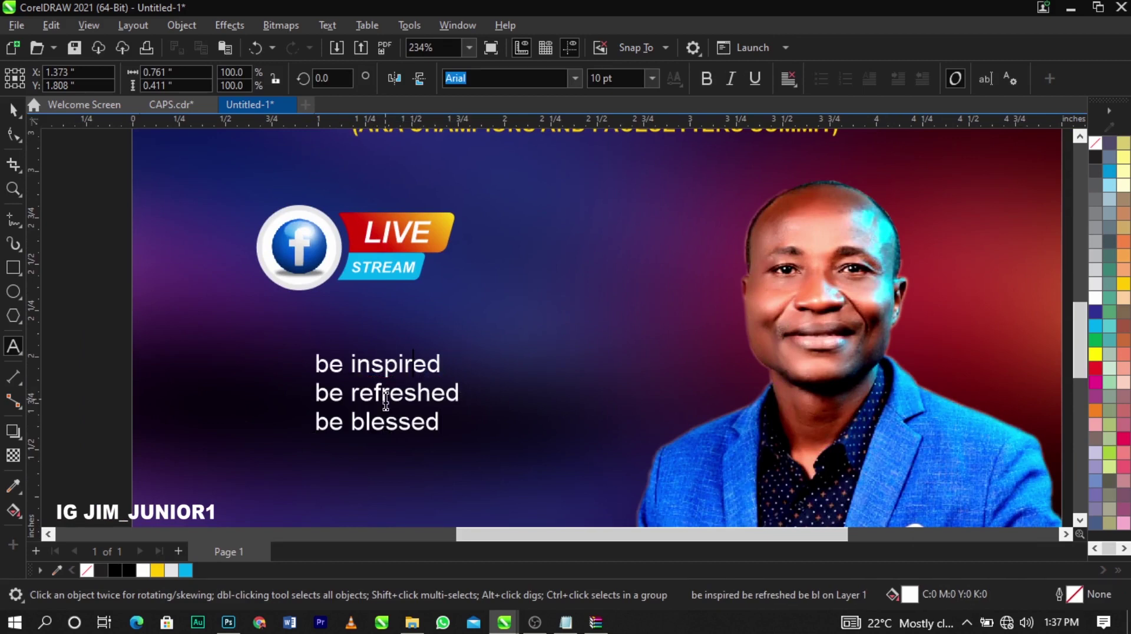
left_click(447, 371)
key("Delete")
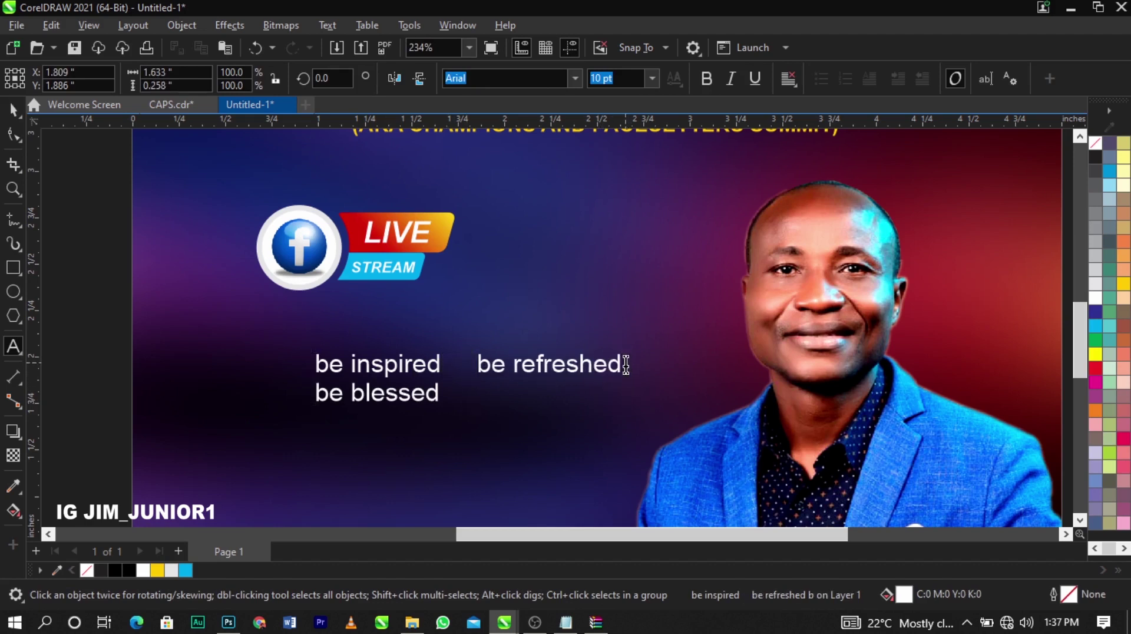
key("Delete")
Change the case of the whole line to title case, reading Be Inspired, Be Refreshed, Be Blessed
key("ctrl+a")
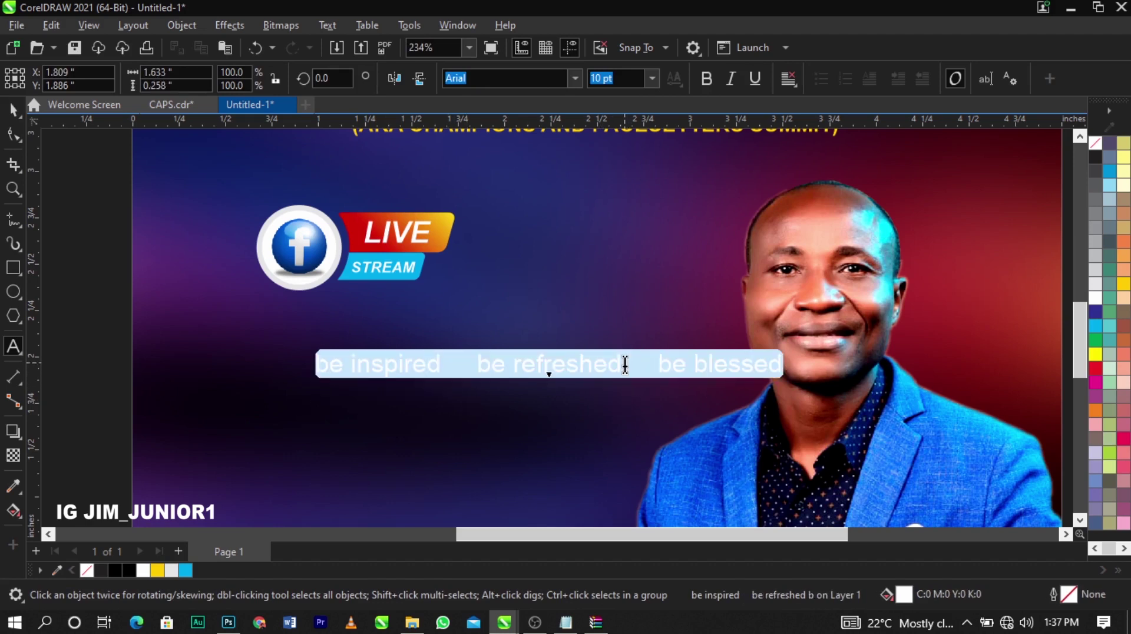
key("shift+F3")
left_click(536, 316)
left_click(546, 359)
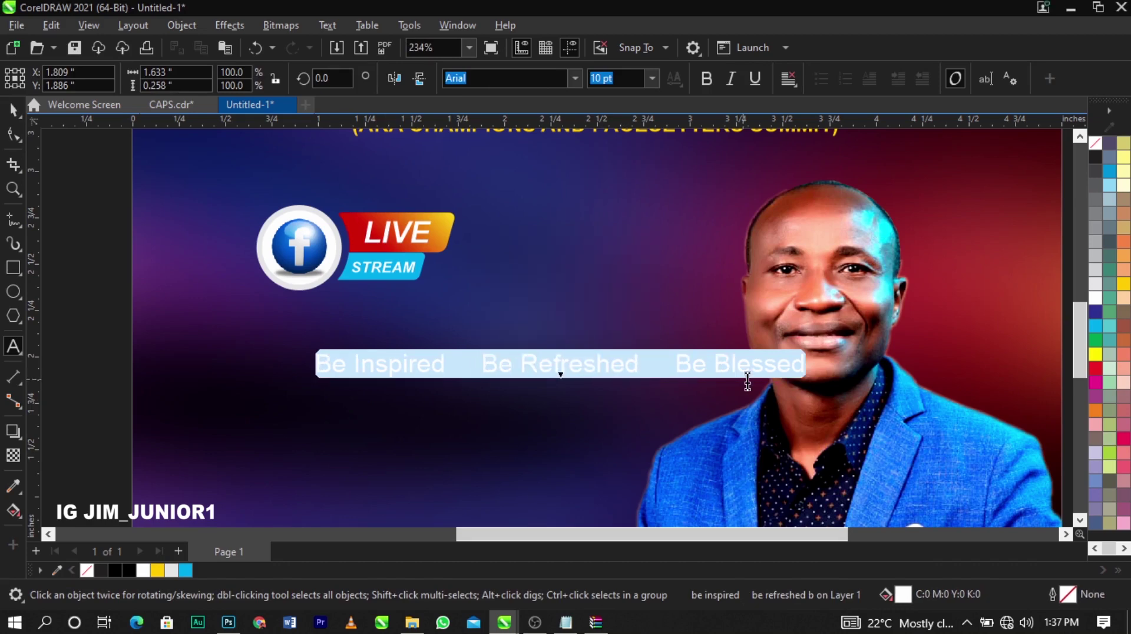
Shrink the tagline, align it under the live stream badge's left edge, and move both to about X 1.692, Y 2.42 in
key("ctrl+space")
left_click_drag(809, 383, 630, 330)
left_click(393, 237, "shift")
key("c")
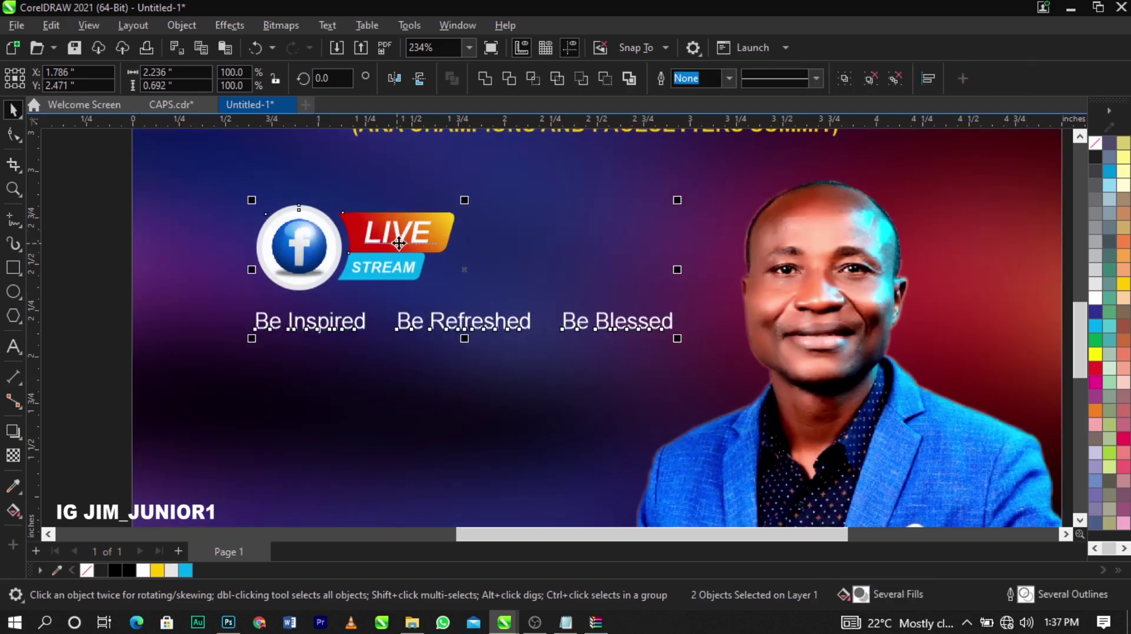
left_click_drag(403, 242, 385, 252)
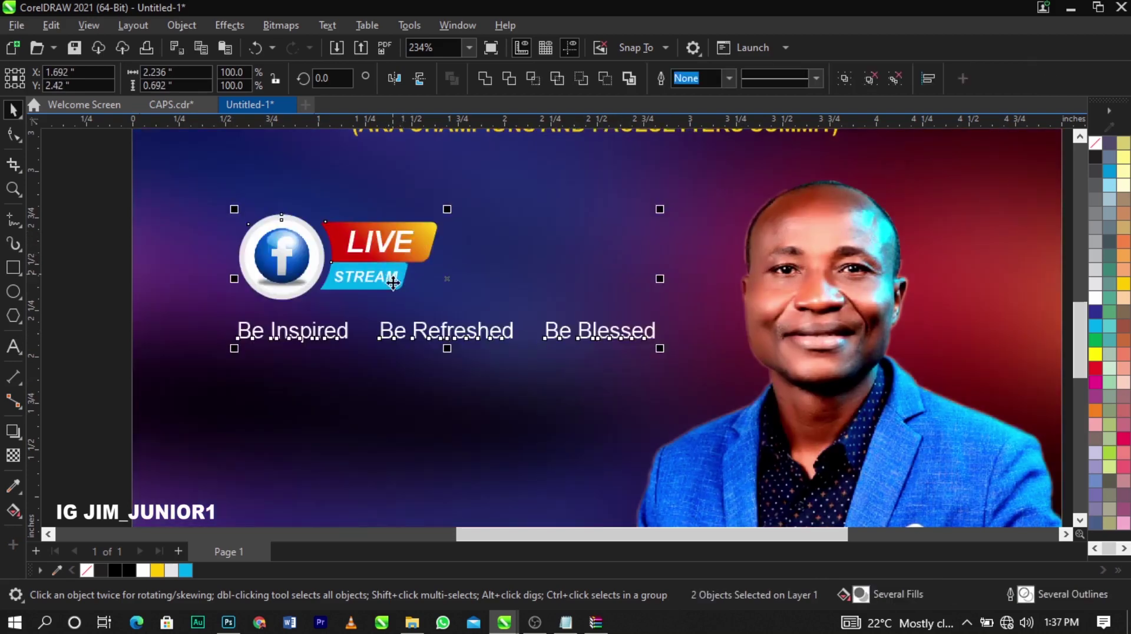
Draw a cyan circle about 0.102 in wide without an outline just before the words Be Inspired
scroll(372, 271, "down", 3)
scroll(371, 272, "up", 5)
scroll(376, 266, "down", 4)
key("z")
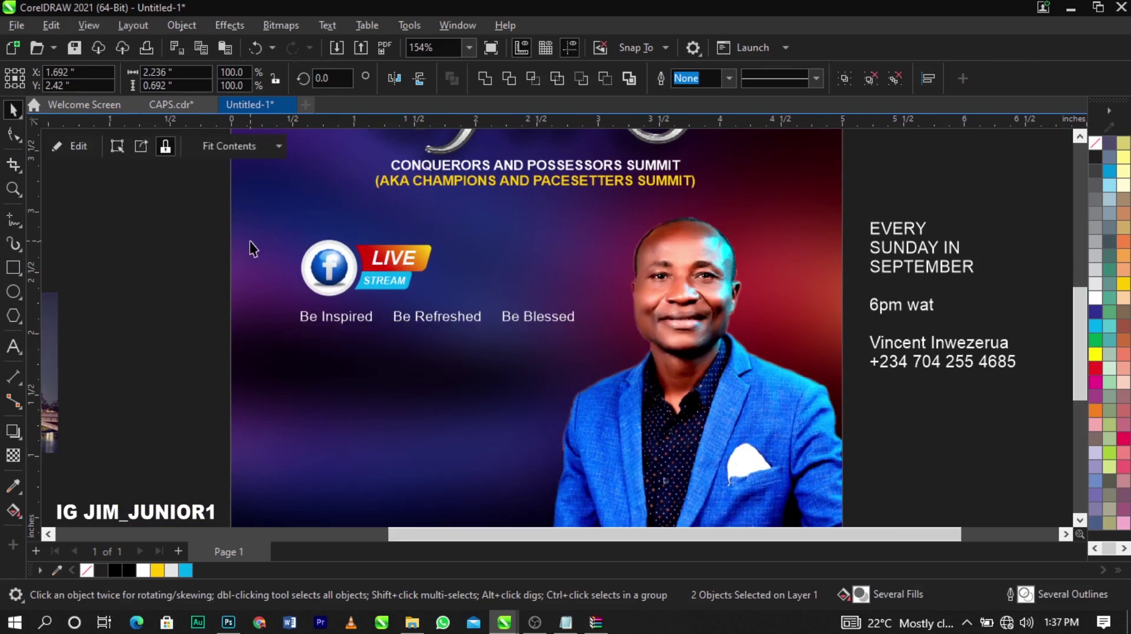
left_click_drag(195, 221, 640, 353)
scroll(353, 399, "up", 2)
key("space")
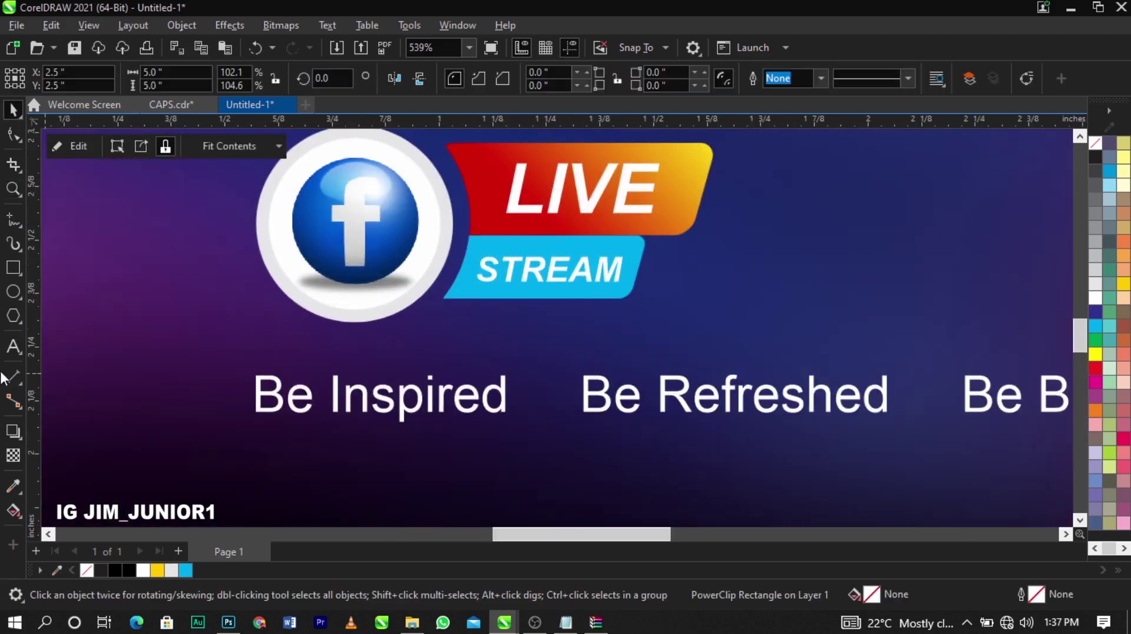
left_click(14, 292)
scroll(240, 419, "up", 2)
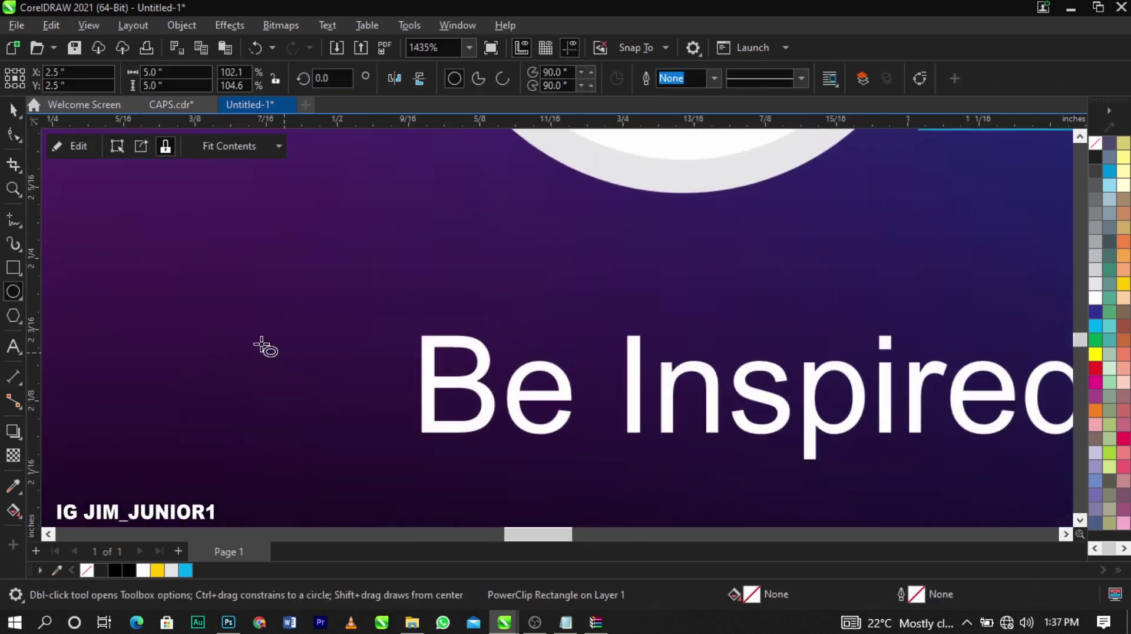
left_click_drag(251, 340, 369, 456)
key("space")
left_click(300, 390)
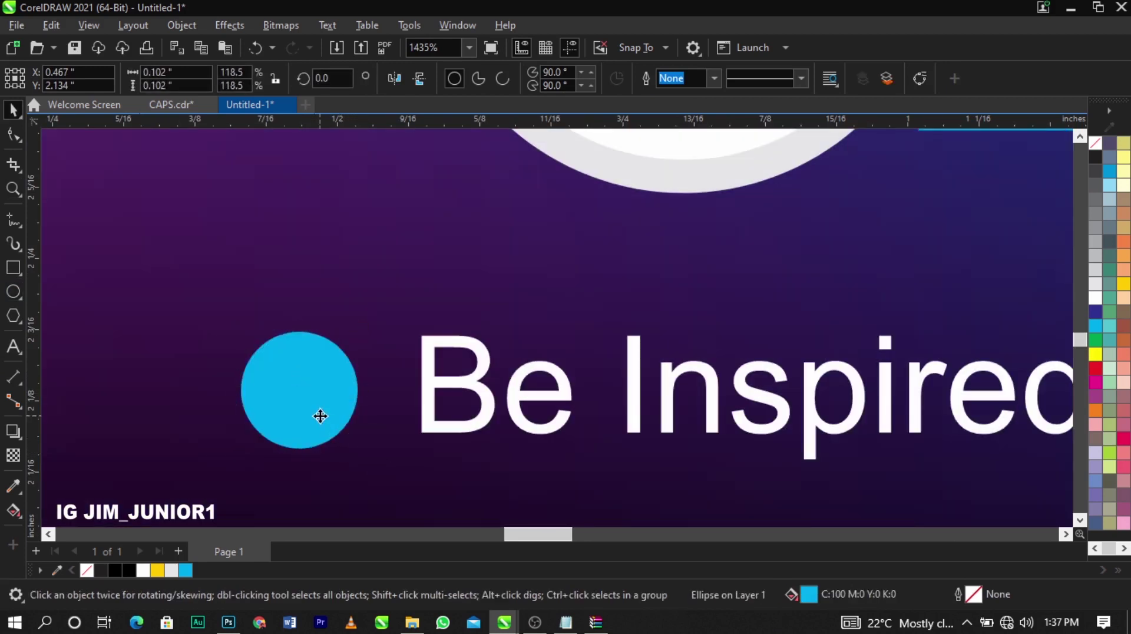
Give the bullet circle an elliptical fountain fill running from its centre to its edge
left_click(13, 512)
scroll(295, 370, "up", 1)
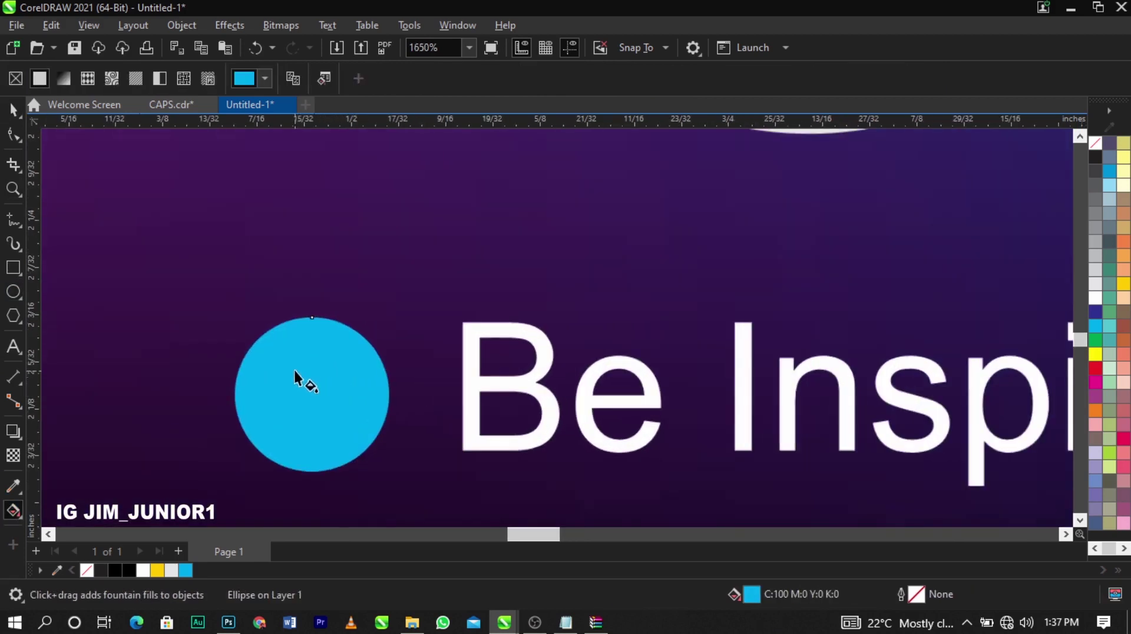
left_click_drag(311, 321, 313, 471)
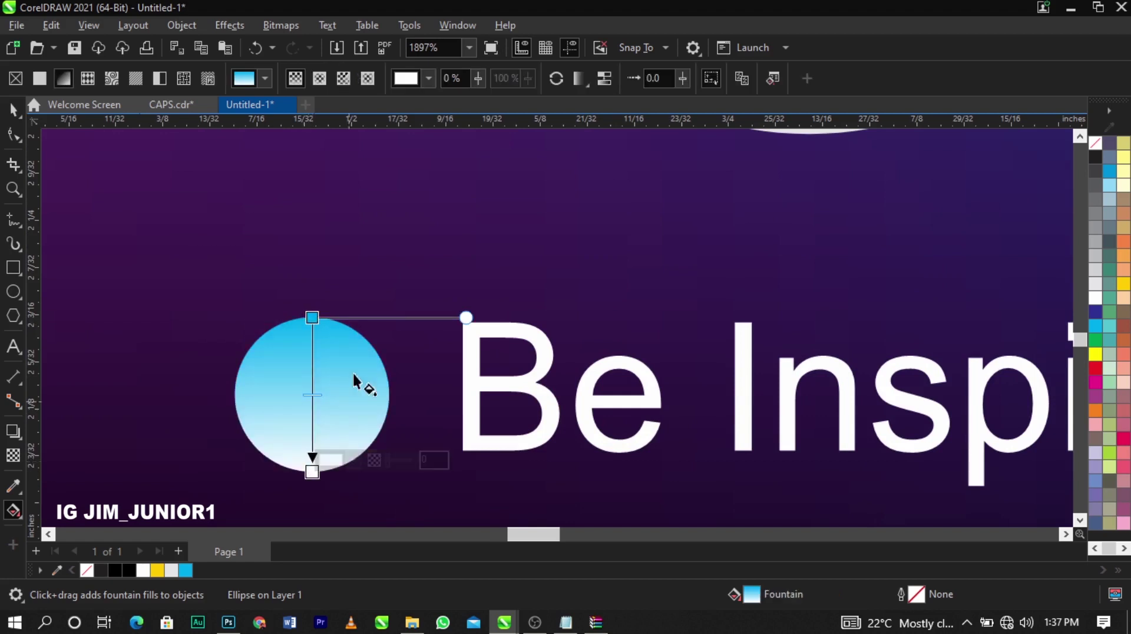
left_click(320, 84)
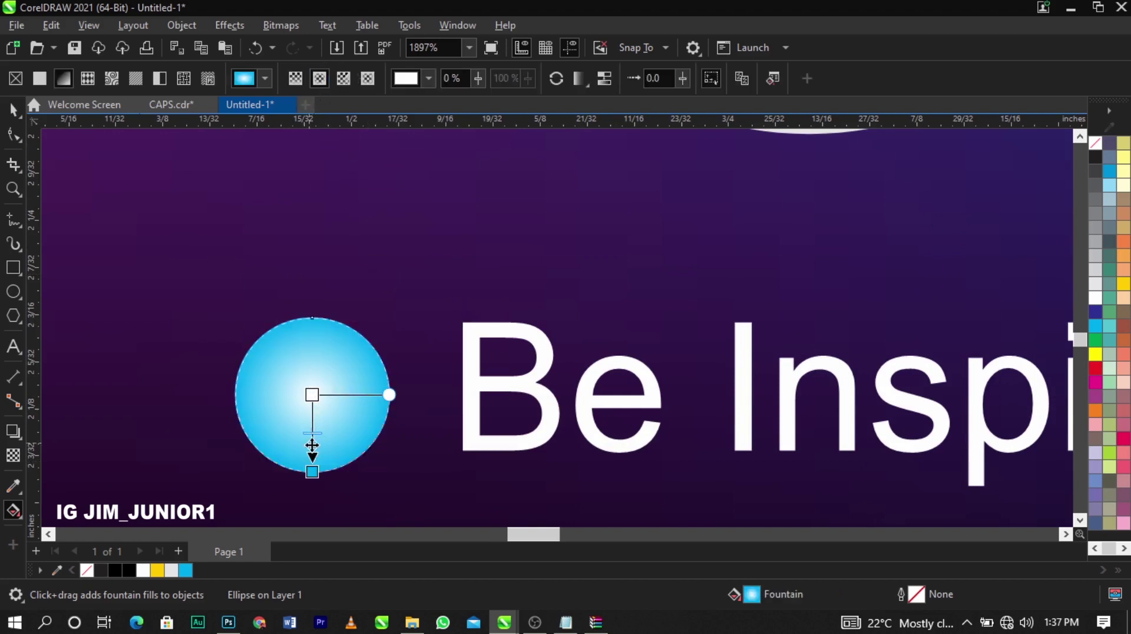
Set the outer colour of the circle's fountain fill to red (#EF0000) using the RGB model
left_click(312, 472)
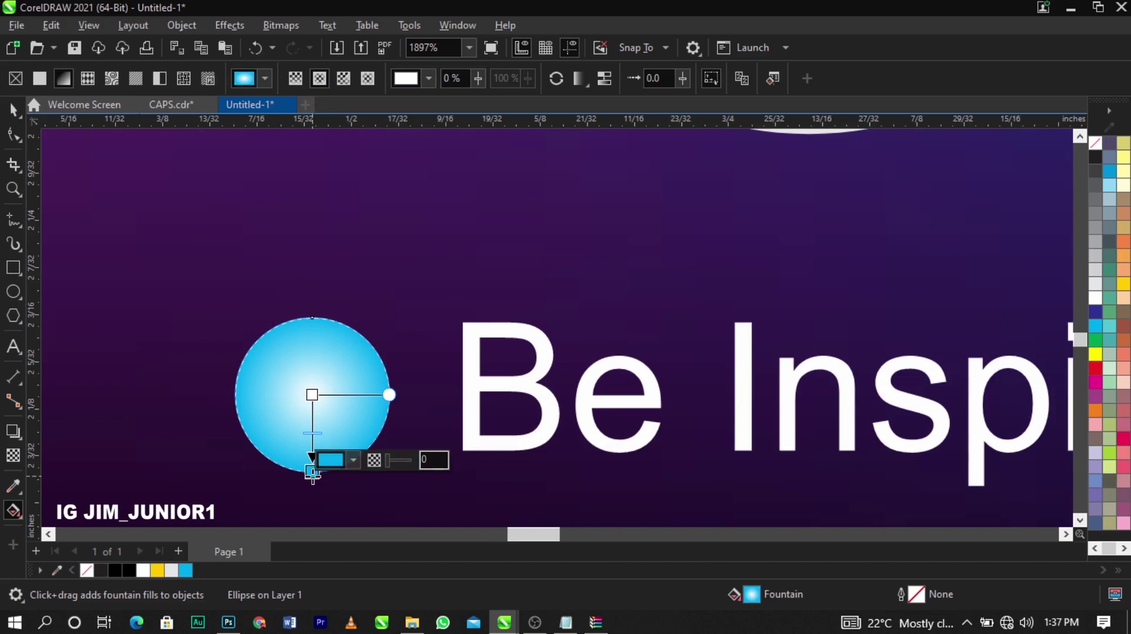
left_click(351, 458)
left_click(351, 245)
left_click(344, 239)
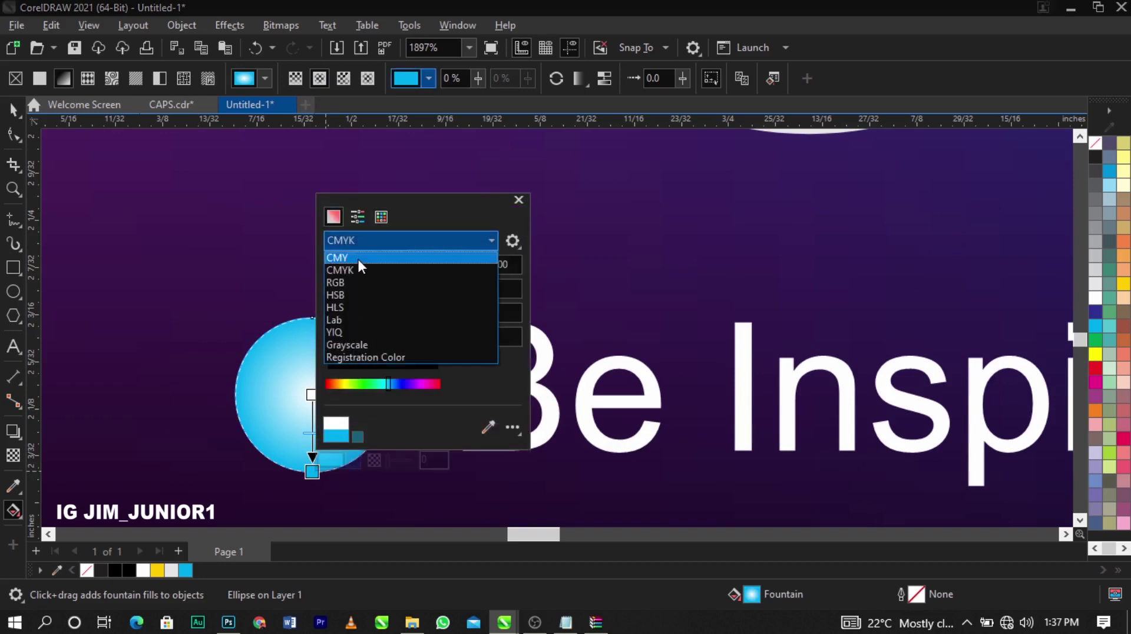
left_click(369, 277)
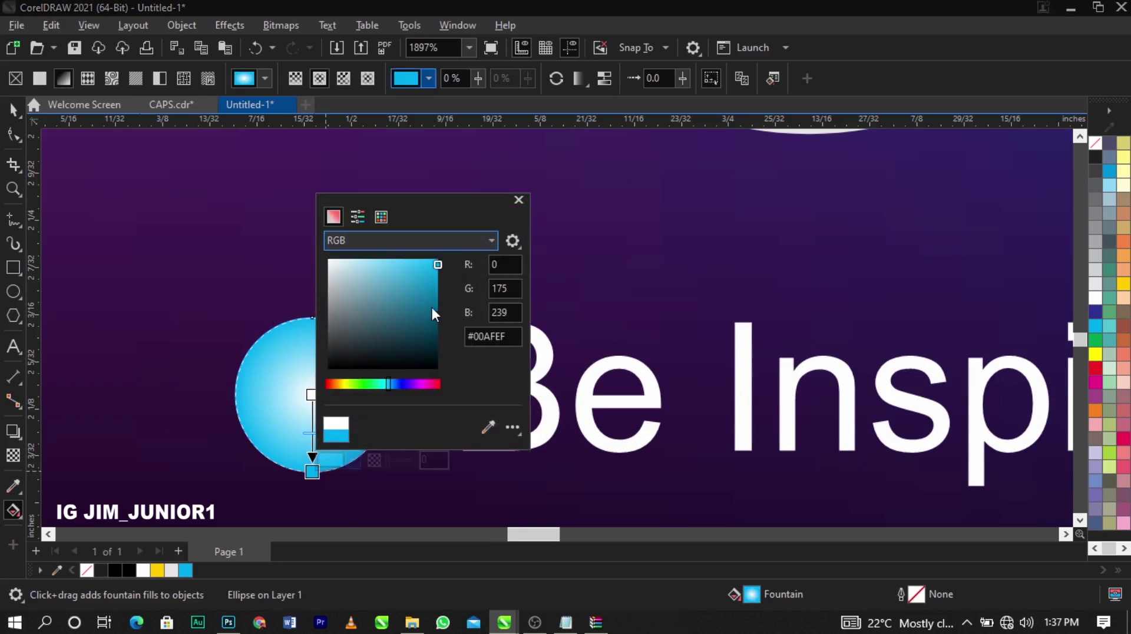
left_click(440, 385)
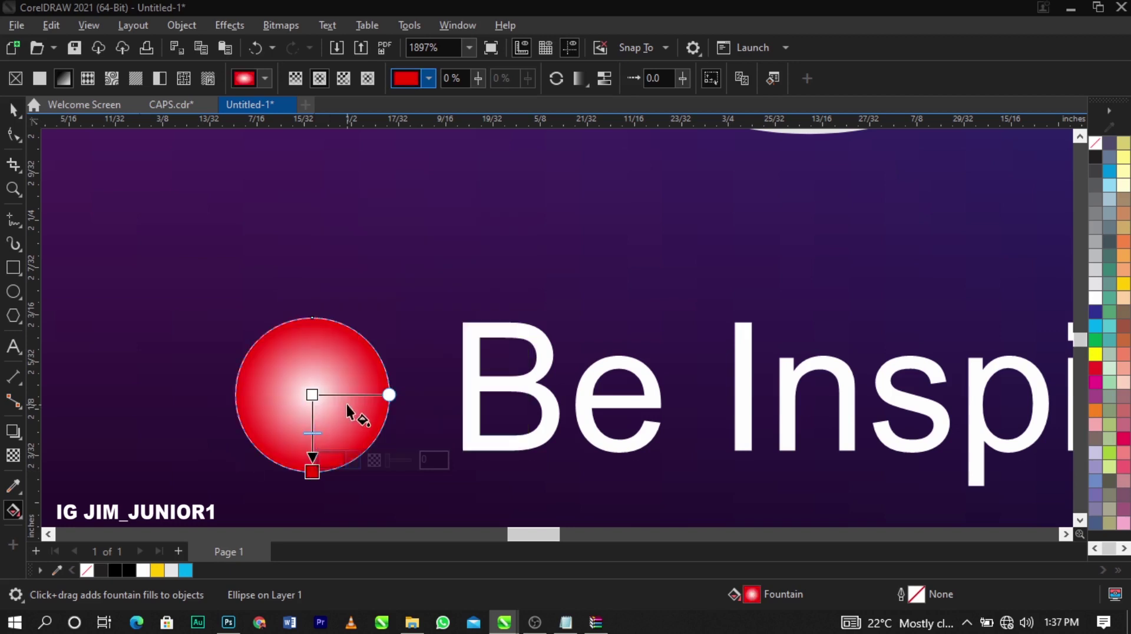
Set the centre colour of the circle's fountain fill to yellow (#D9C01A)
left_click(311, 395)
left_click(353, 383)
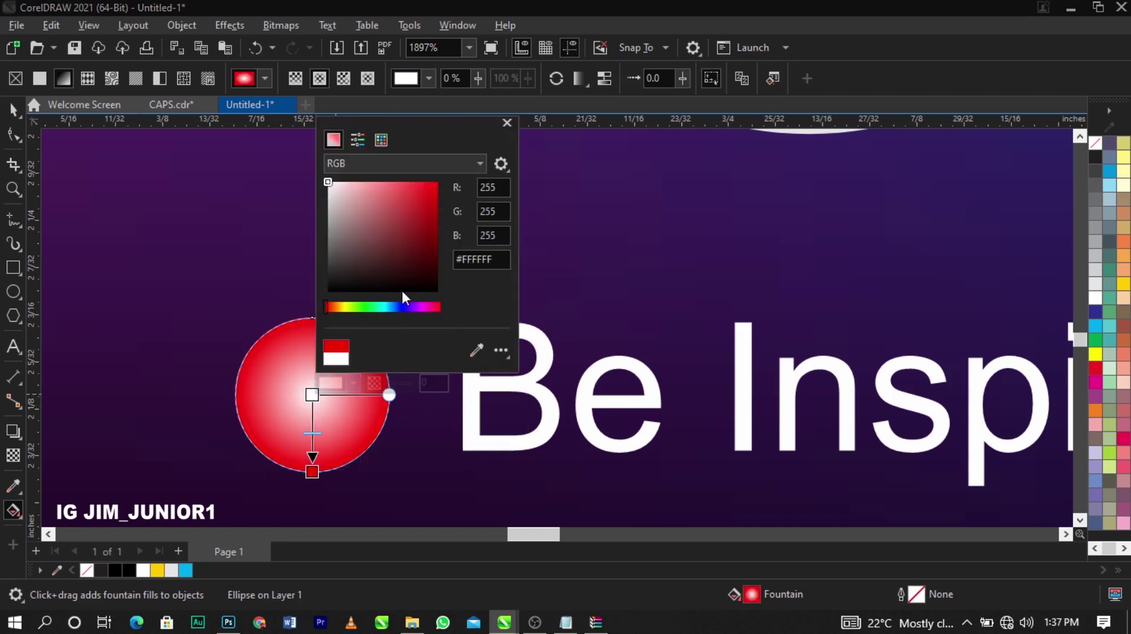
left_click(346, 306)
left_click_drag(416, 208, 419, 203)
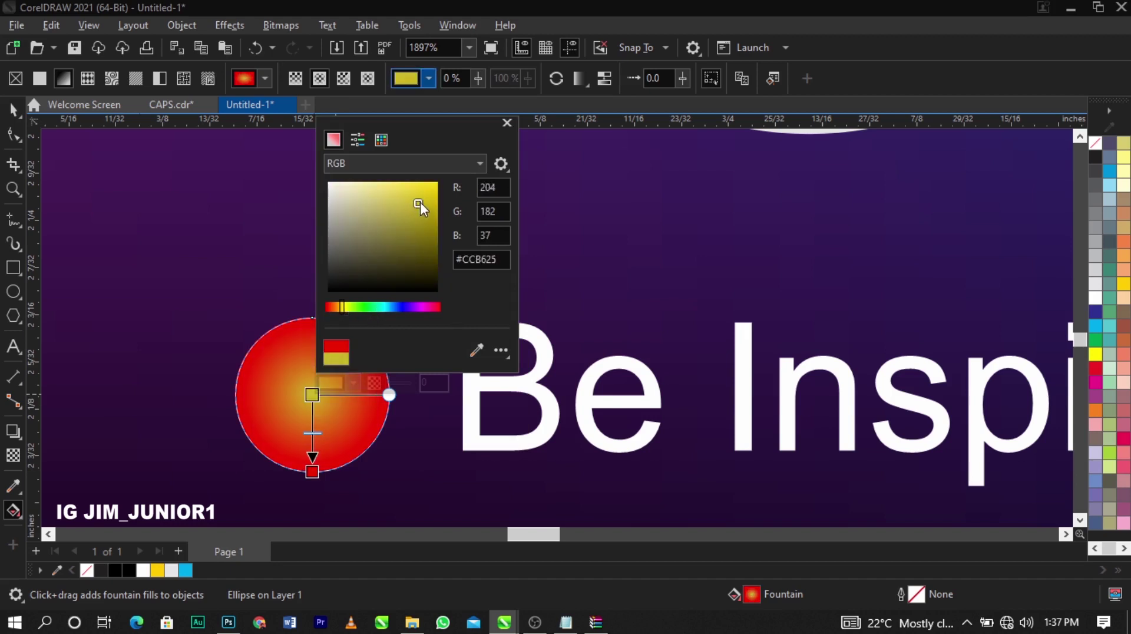
left_click(224, 383)
Copy the red bullet in front of Be Refreshed at X 1.26 in and scale both bullets down to about 0.065 in
key("space")
scroll(271, 394, "down", 2)
left_click(271, 393, "ctrl")
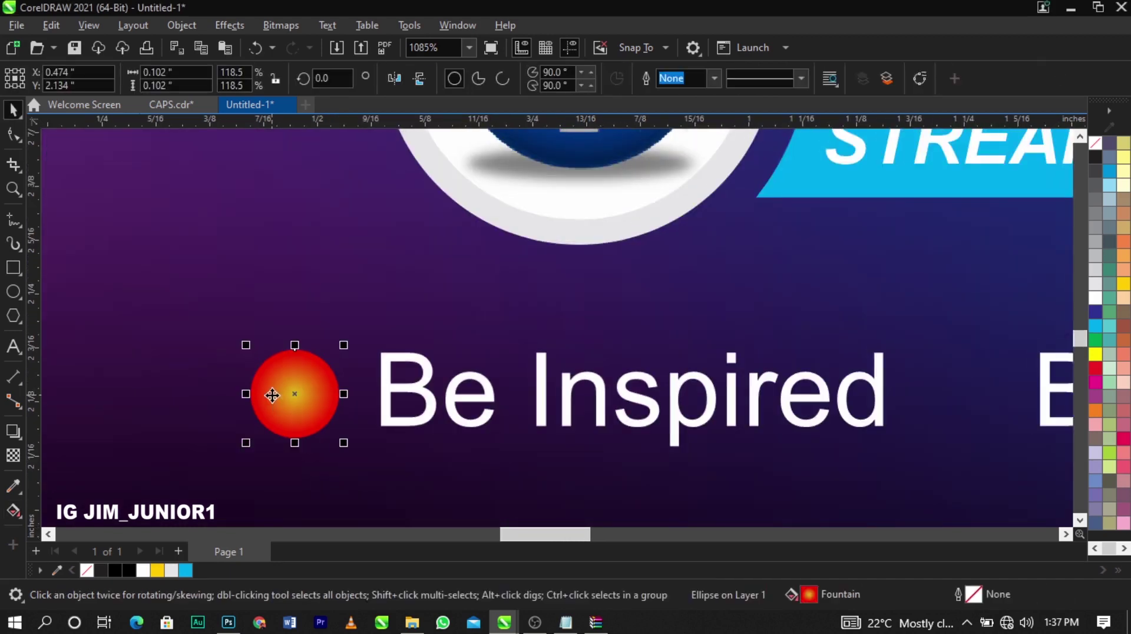
scroll(271, 394, "down", 2)
left_click_drag(271, 394, 661, 396)
scroll(662, 397, "up", 4)
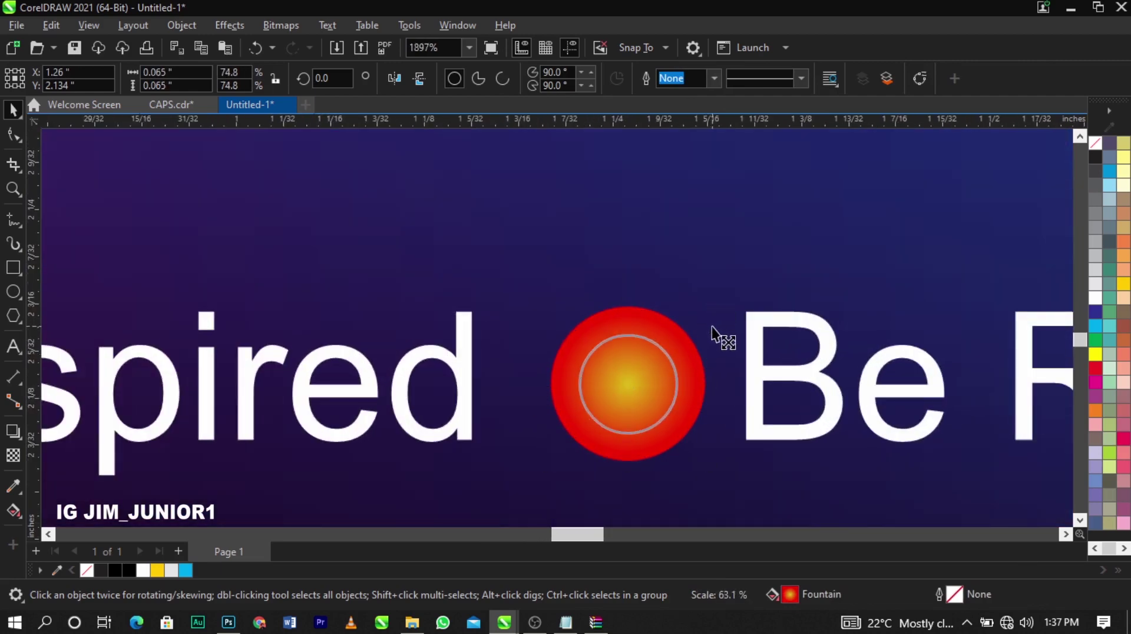
scroll(713, 324, "down", 4)
left_click_drag(324, 379, 316, 370)
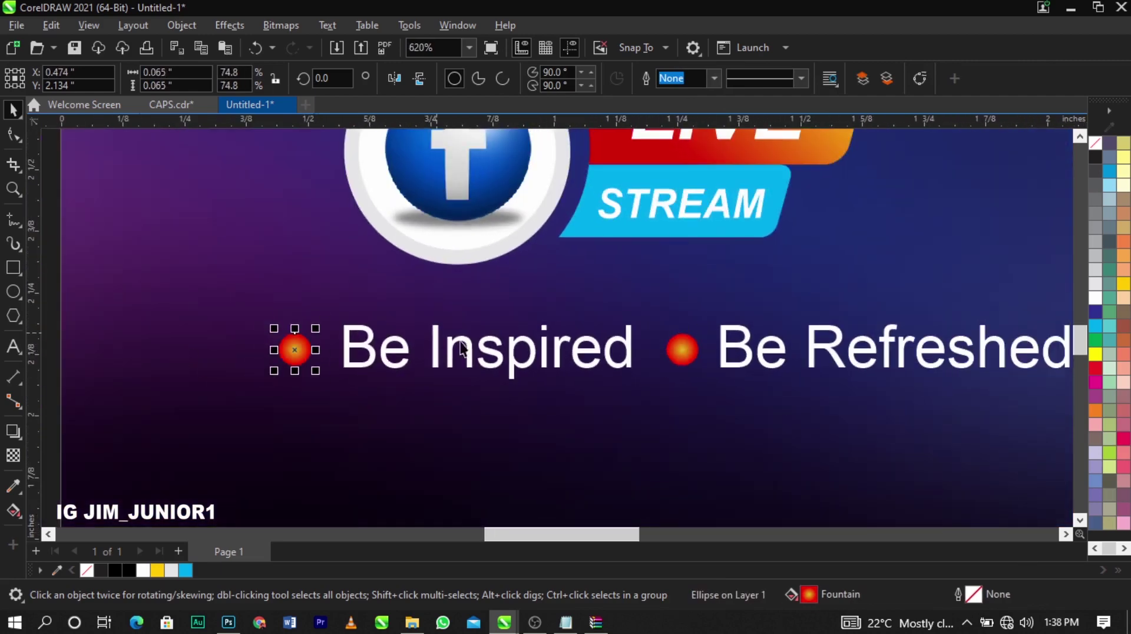
Copy the bullet into the gap between Be Refreshed and Be Blessed, centred at about X 2.157, Y 2.134 in
scroll(506, 339, "down", 2)
key("z")
left_click_drag(452, 302, 773, 360)
scroll(471, 361, "up", 2)
key("space")
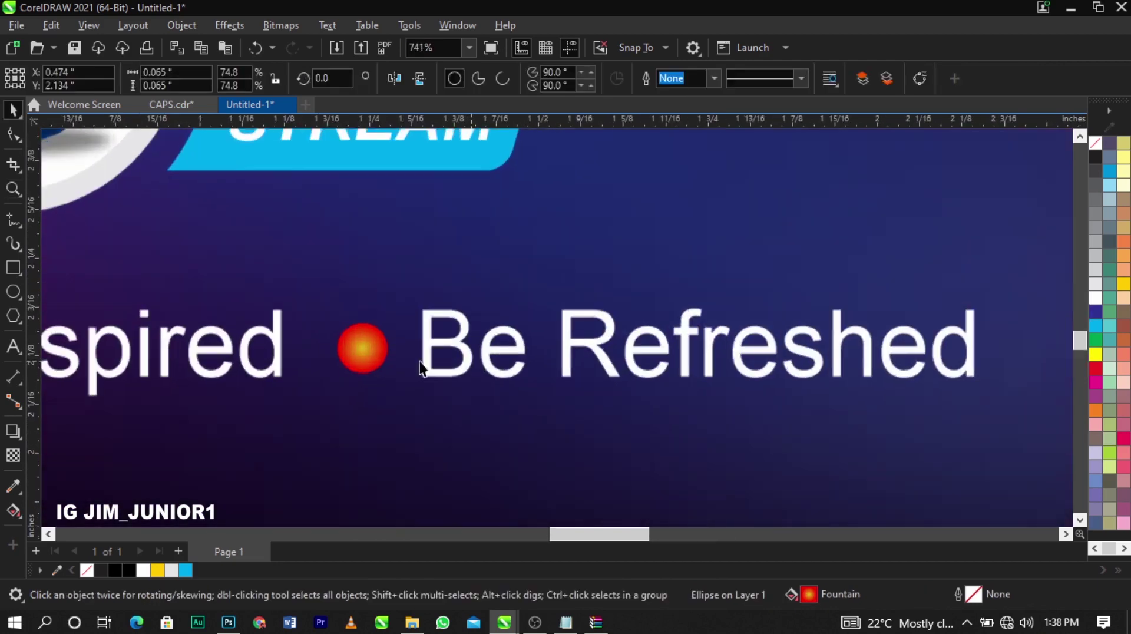
left_click_drag(800, 359, 1043, 384)
right_click(1043, 384)
scroll(613, 329, "down", 2)
scroll(886, 356, "up", 4)
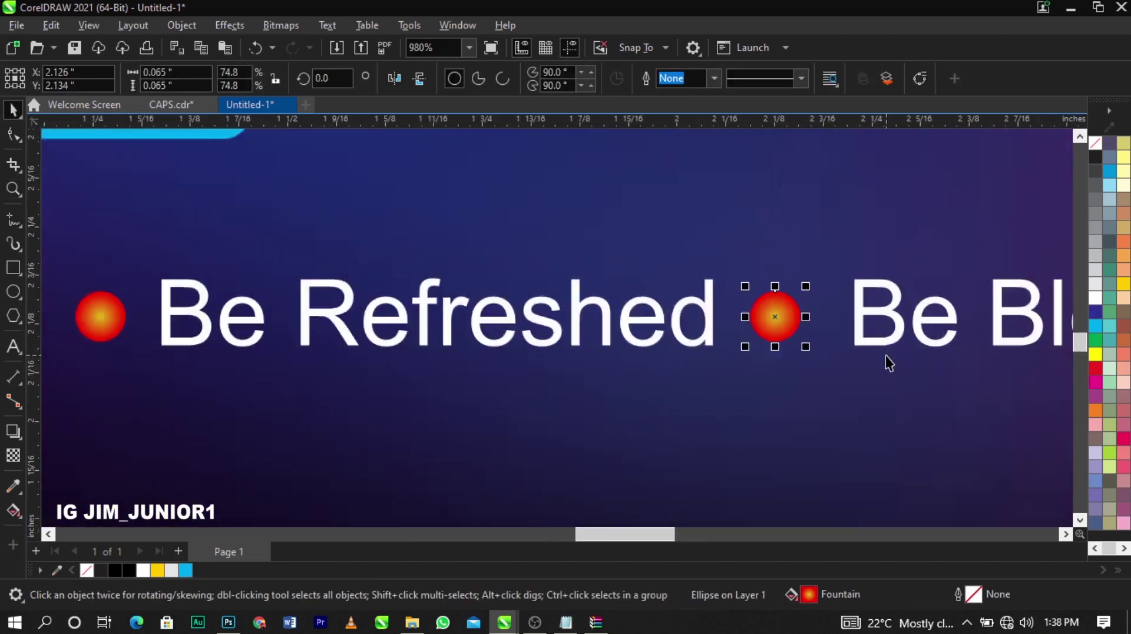
left_click_drag(701, 310, 739, 312)
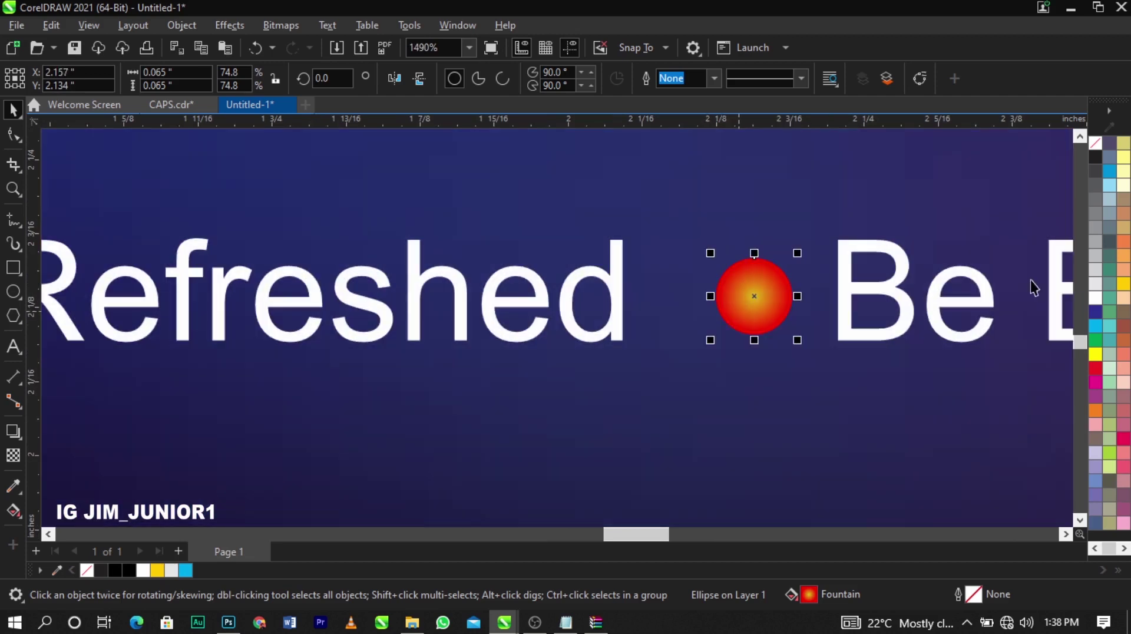
Fill the bullet before Be Blessed with solid pale yellow
left_click(14, 510)
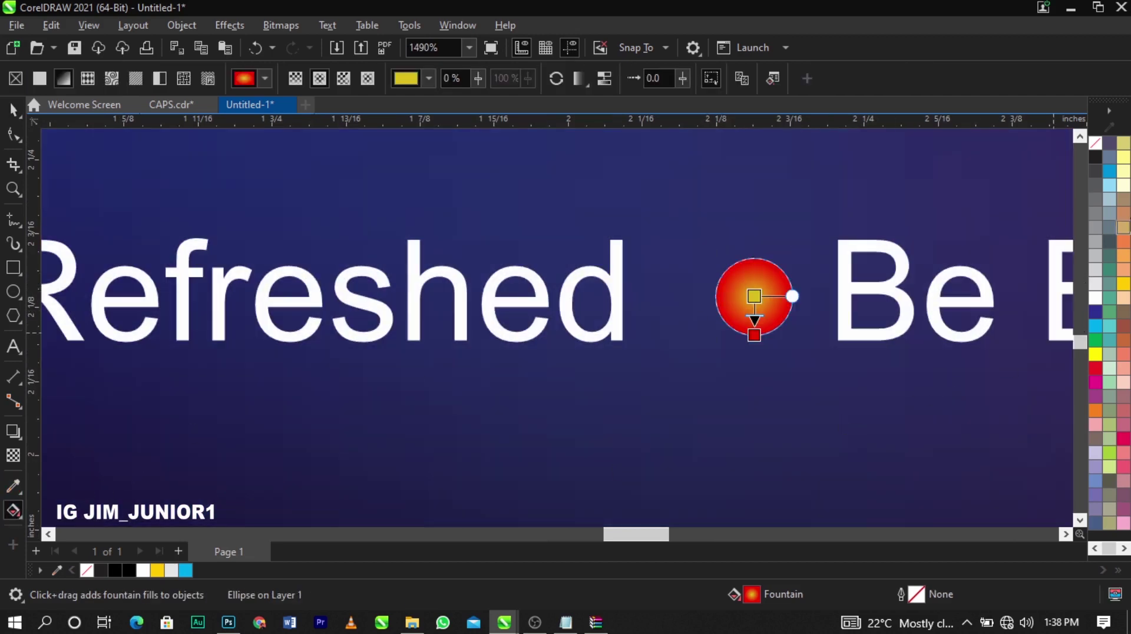
left_click(1126, 175)
scroll(869, 315, "down", 1)
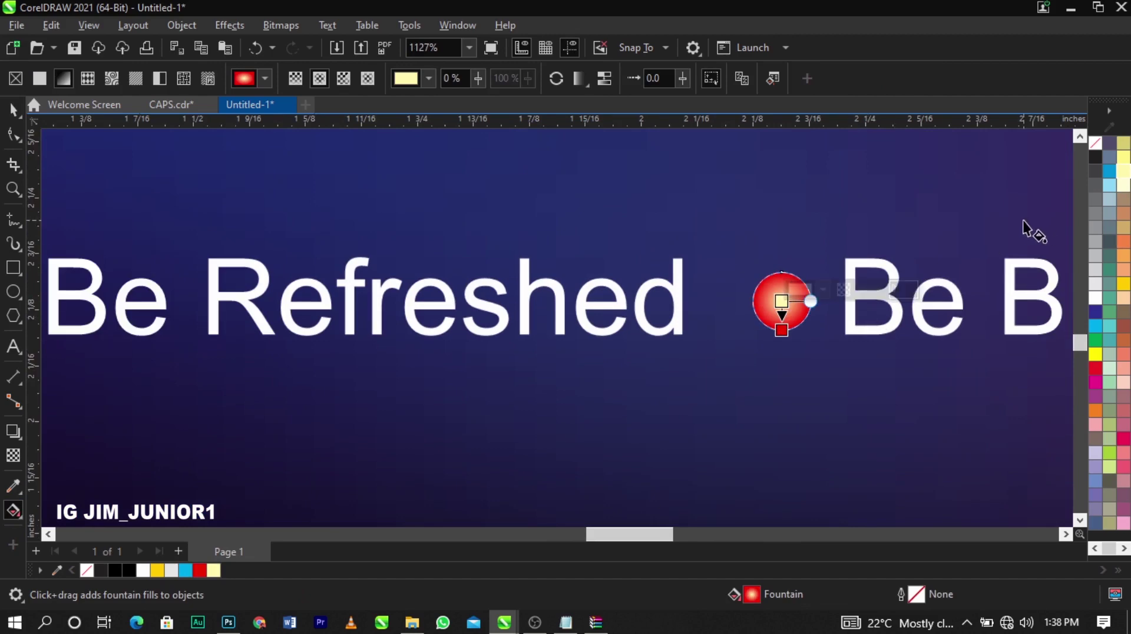
key("space")
left_click(1124, 171)
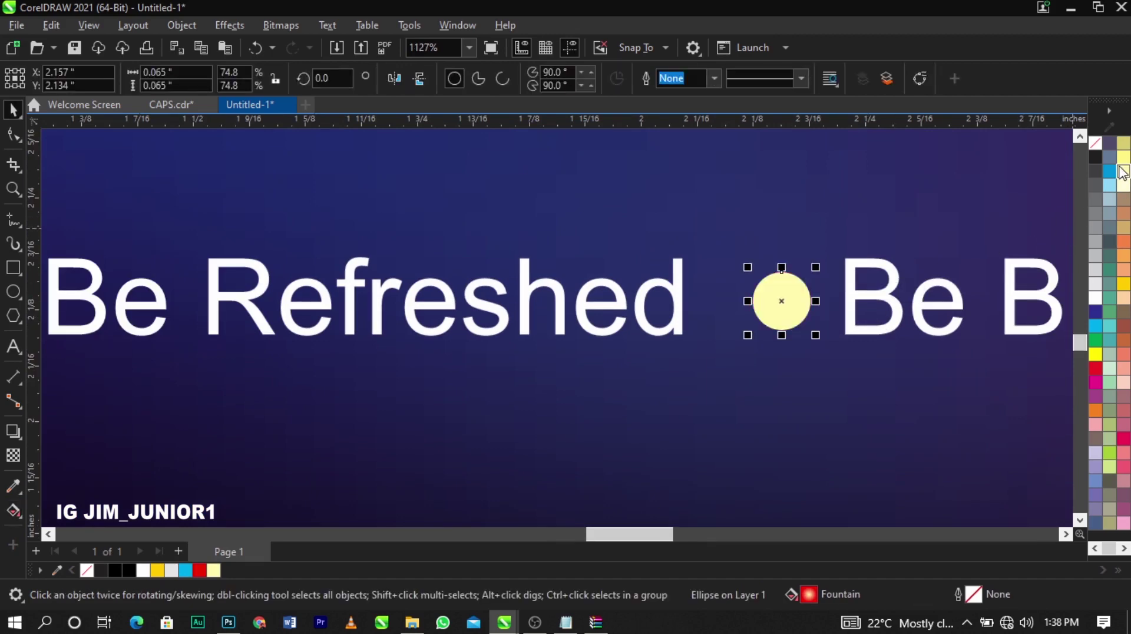
Set the outer colour of the fountain fill on the bullet before Be Refreshed to deep blue
scroll(908, 280, "down", 3)
scroll(605, 296, "up", 1)
left_click(604, 296)
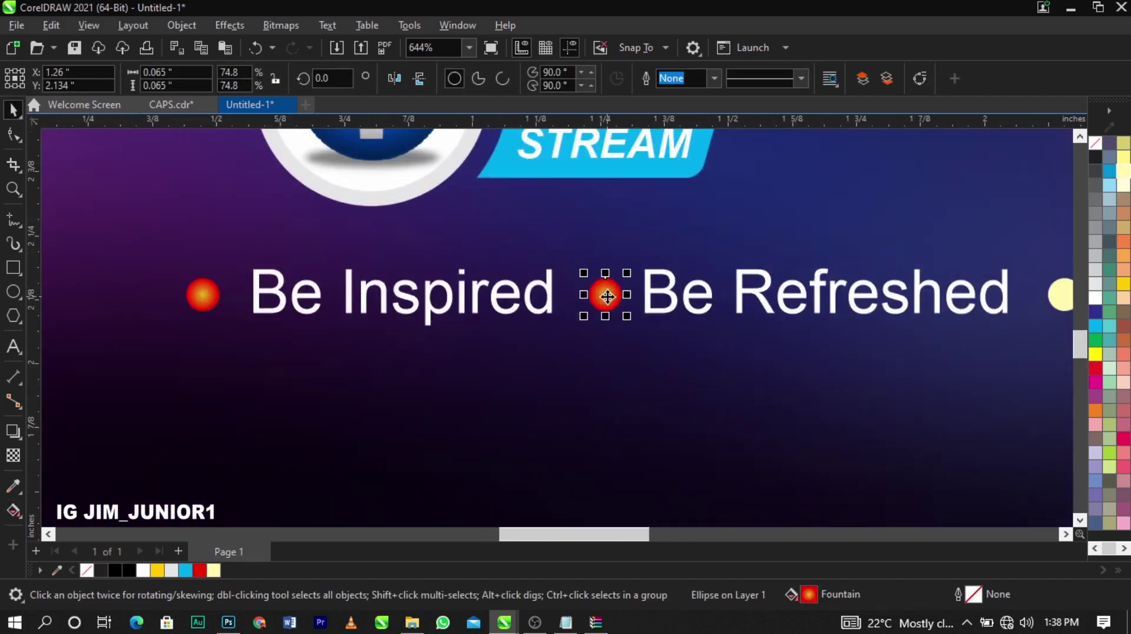
scroll(604, 295, "up", 4)
left_click(13, 511)
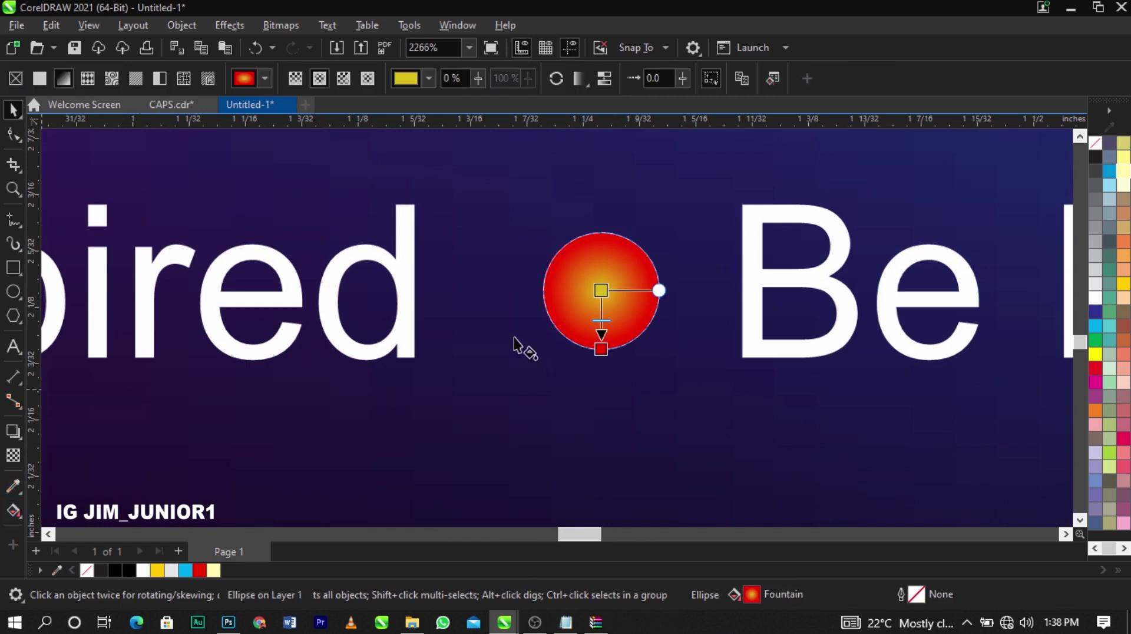
left_click(601, 349)
left_click(642, 339)
left_click(623, 68)
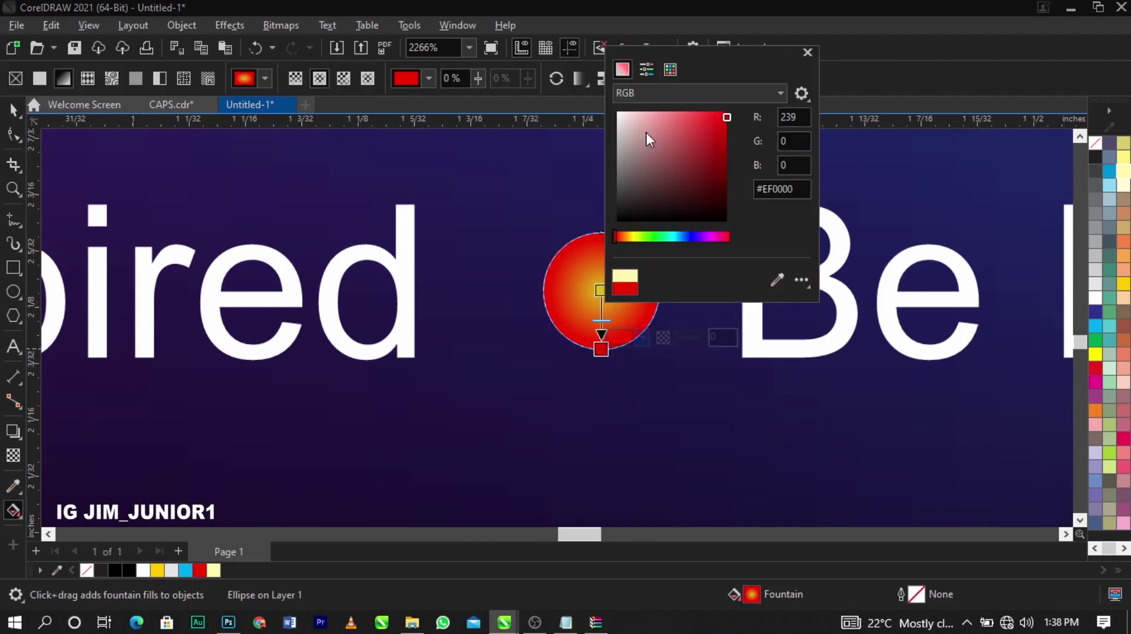
left_click(633, 91)
left_click(633, 102)
left_click_drag(701, 238, 691, 238)
left_click(714, 144)
left_click(567, 273)
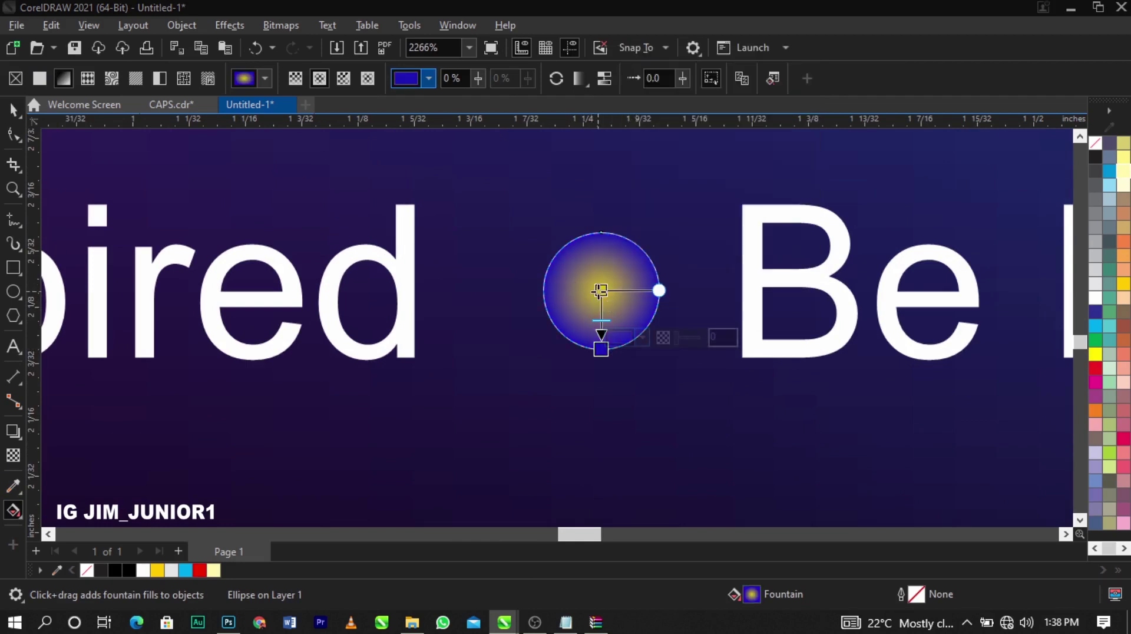
Set the centre colour of the fountain fill on the bullet before Be Refreshed to cyan
left_click(601, 291)
left_click(642, 278)
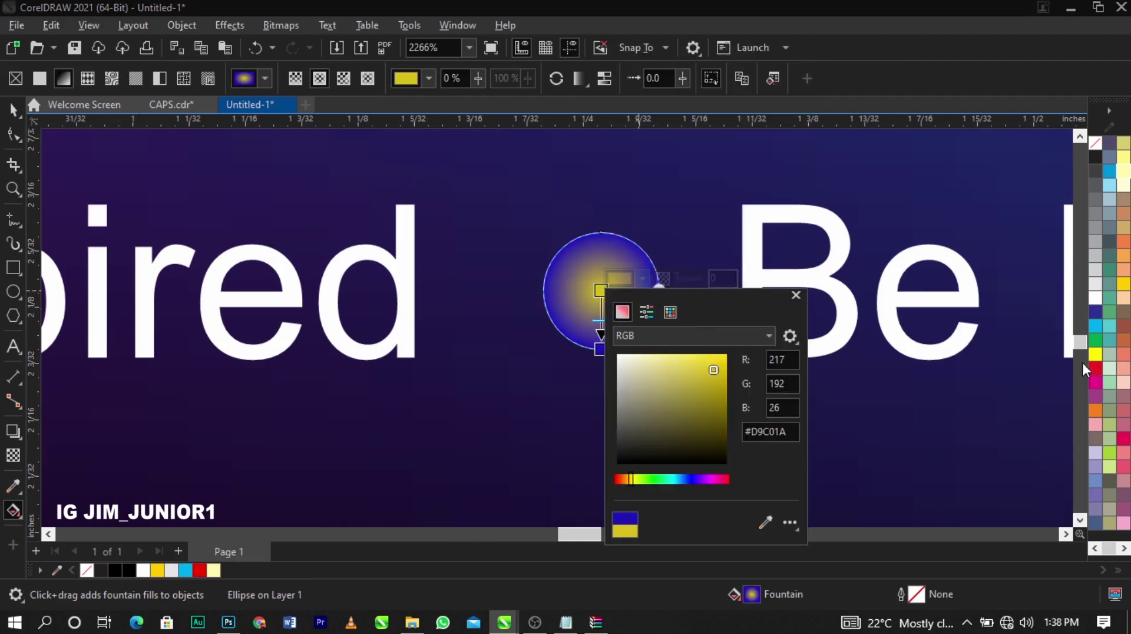
left_click(1094, 325)
key("space")
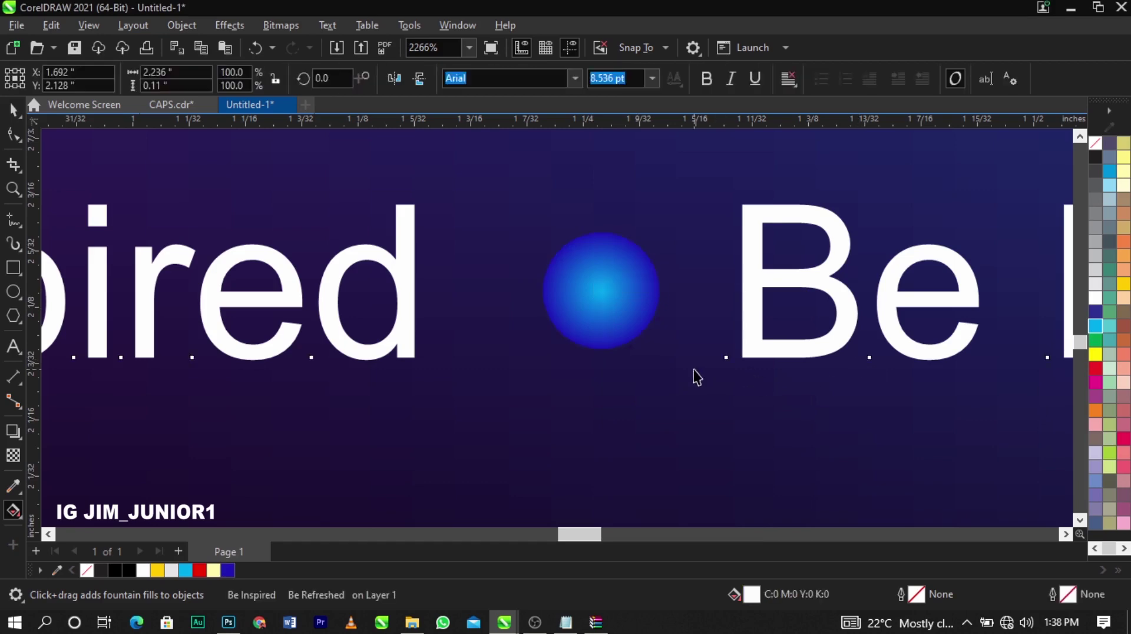
scroll(561, 312, "down", 5)
left_click(530, 332)
scroll(418, 274, "down", 3)
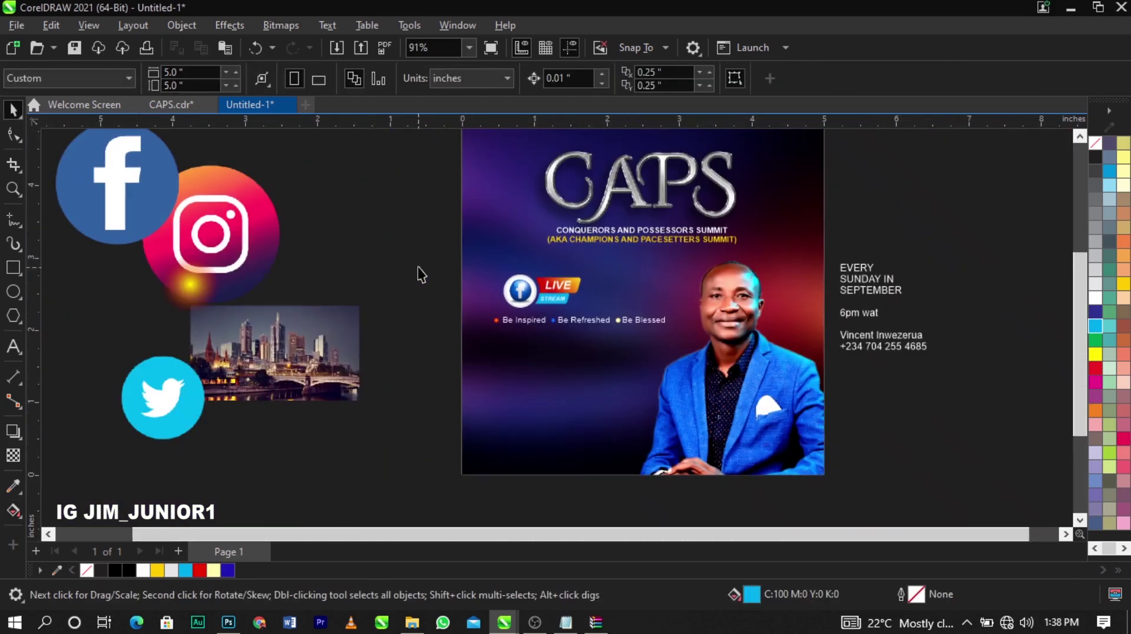
Nudge the live stream badge to the left so its edge lines up with the red bullet below
left_click_drag(619, 317, 619, 317)
key("Left")
key("Left")
key("Left")
key("Left")
key("Left")
key("Left")
key("Left")
key("Left")
key("Left")
key("Left")
key("Left")
key("Left")
key("Left")
key("Left")
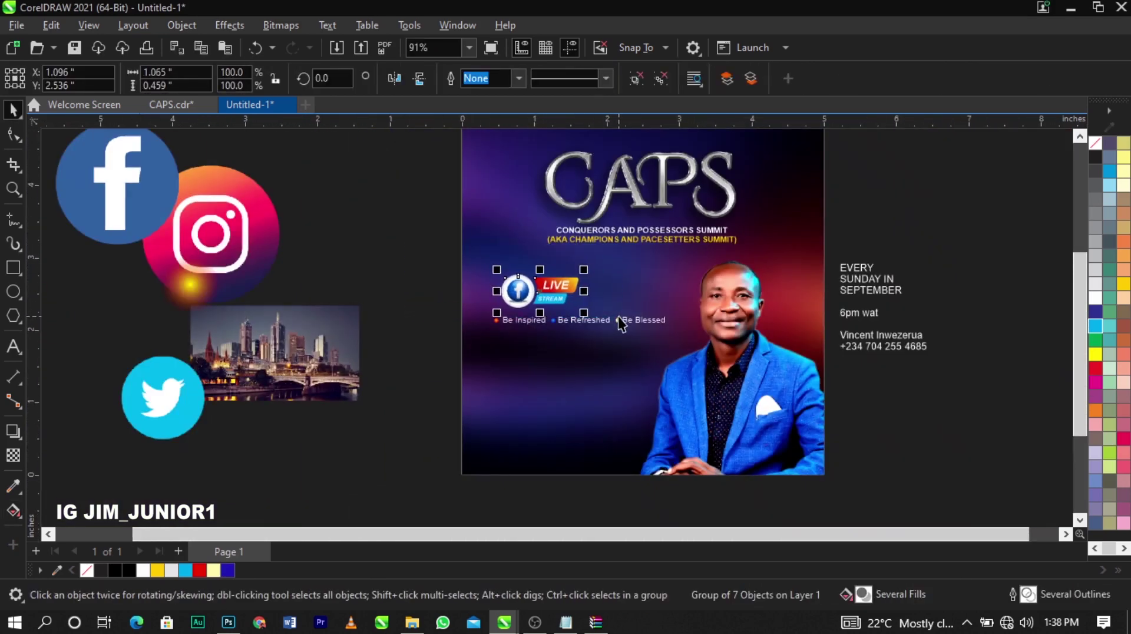
left_click(474, 329)
Draw a rectangle about 0.675 by 0.685 in below the tagline and fill it white
key("z")
left_click_drag(154, 207, 1007, 482)
key("space")
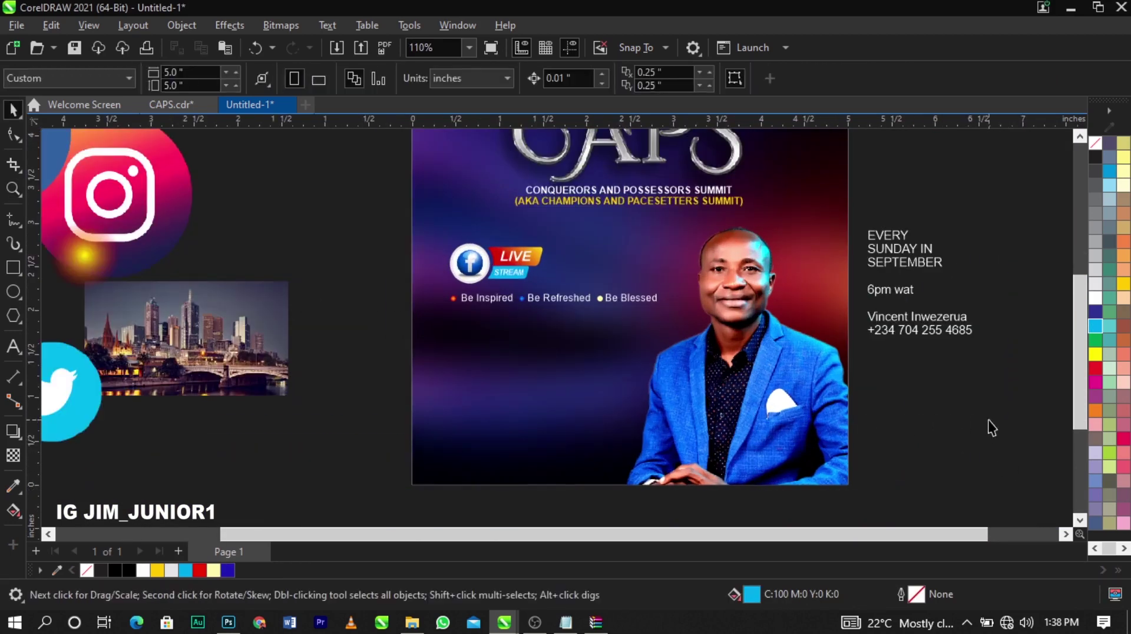
scroll(529, 380, "up", 1)
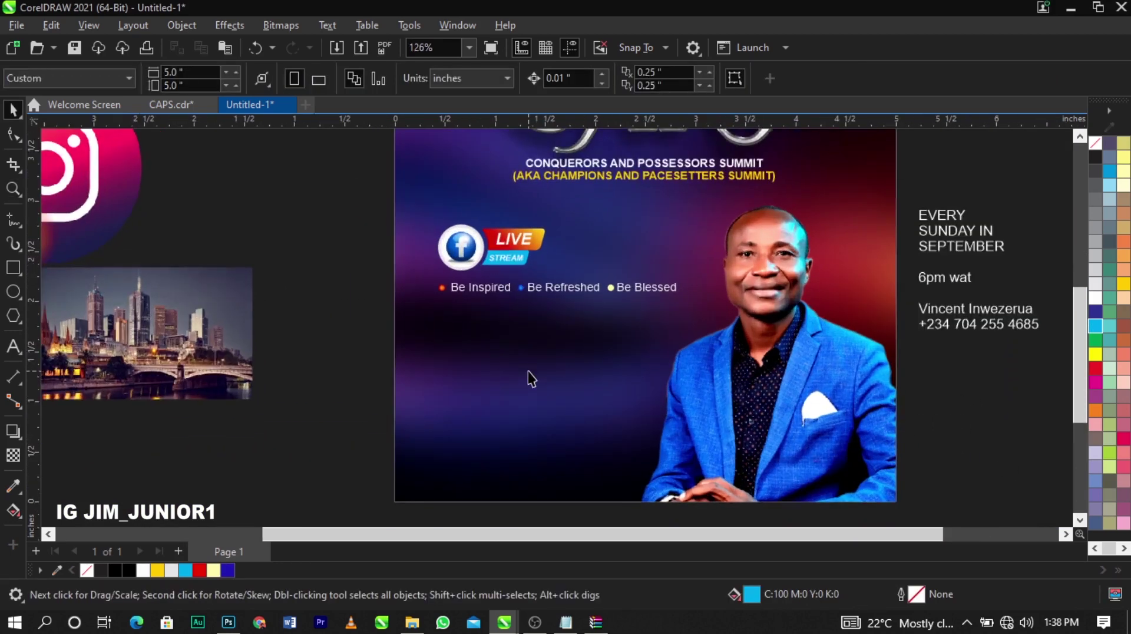
scroll(528, 377, "up", 2)
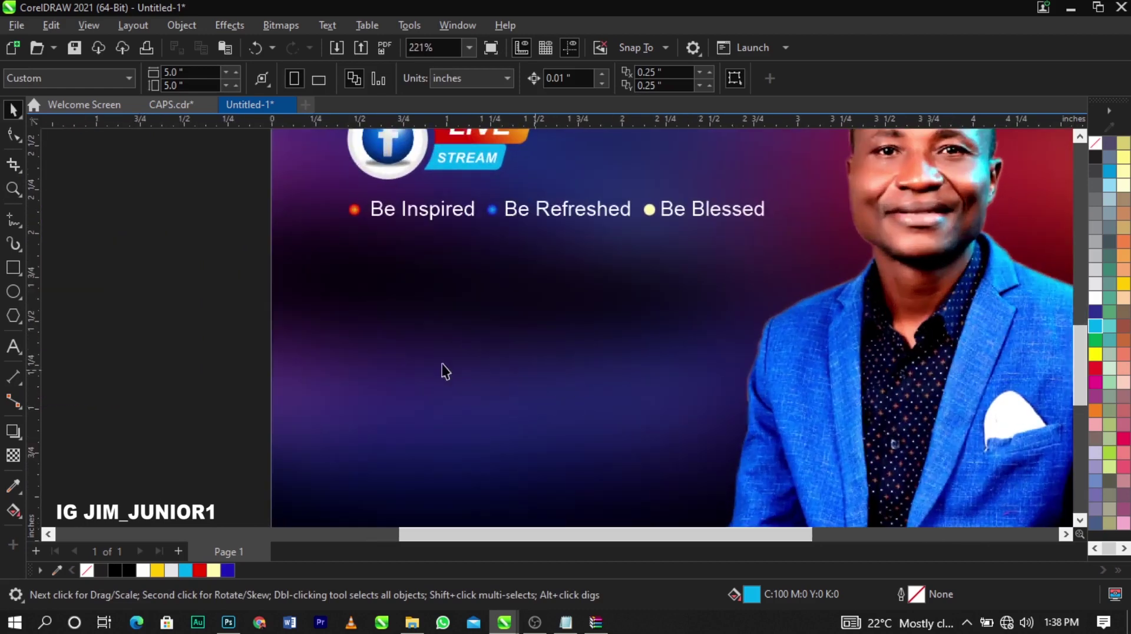
left_click(13, 268)
left_click_drag(356, 285, 475, 407)
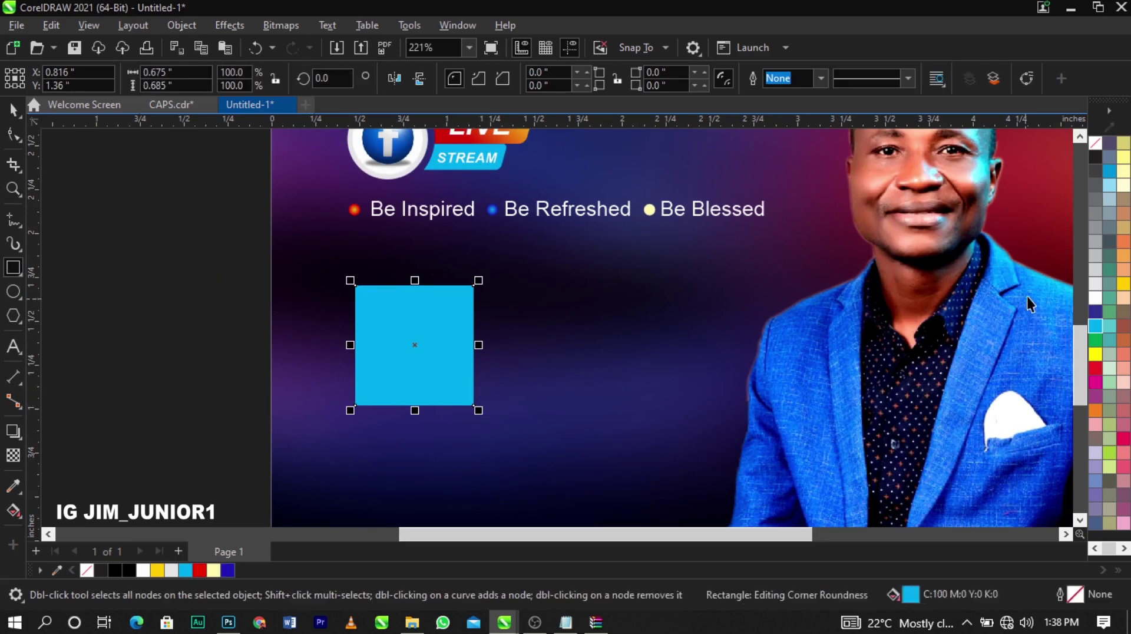
key("space")
left_click(1095, 296)
Widen the white rectangle to about 0.72 in and raise it slightly towards the tagline
mouse_move(478, 347)
left_mouse_down()
mouse_move(501, 351)
mouse_move(478, 352)
mouse_move(479, 338)
left_mouse_up()
scroll(465, 368, "down", 3)
scroll(479, 342, "up", 4)
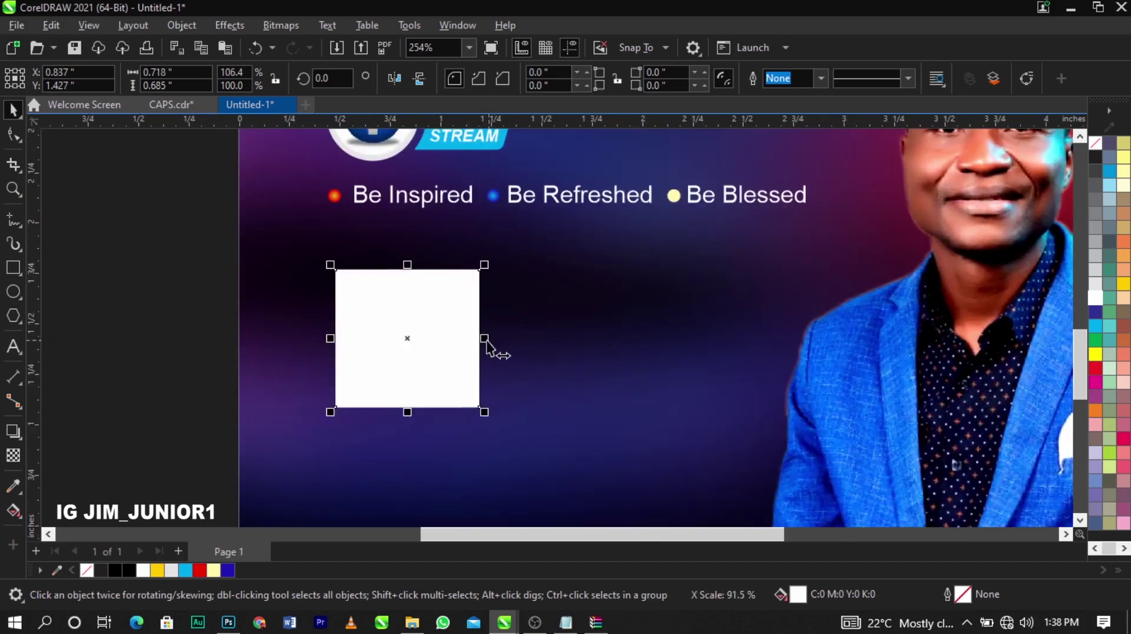
scroll(486, 348, "down", 4)
left_click_drag(277, 409, 758, 186)
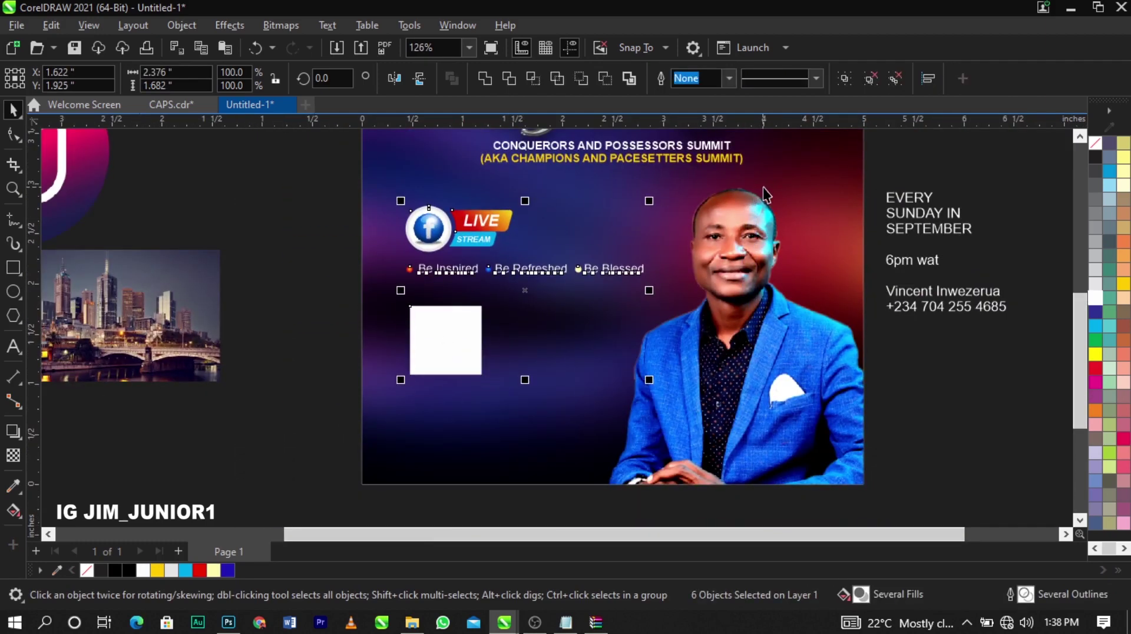
key("z")
left_click_drag(265, 192, 760, 375)
key("space")
Take EVERY SUNDAY IN SEPTEMBER out of the text block beside the page and place it as separate text next to the white rectangle
left_click(840, 215)
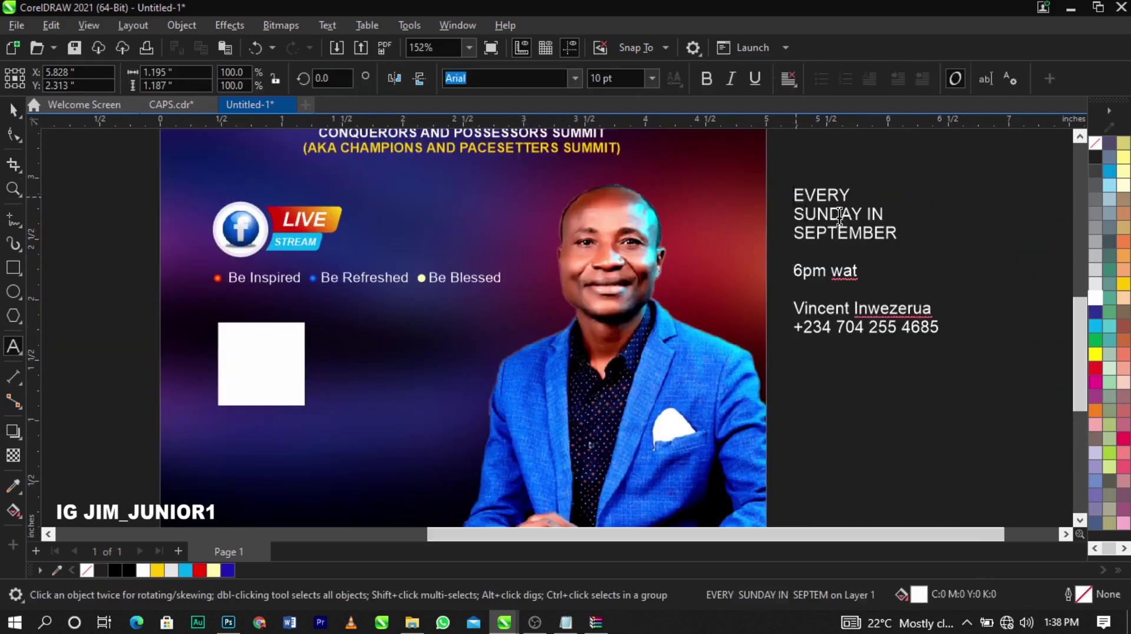
left_click_drag(793, 189, 899, 239)
key("ctrl+c")
key("BackSpace")
left_click(251, 401)
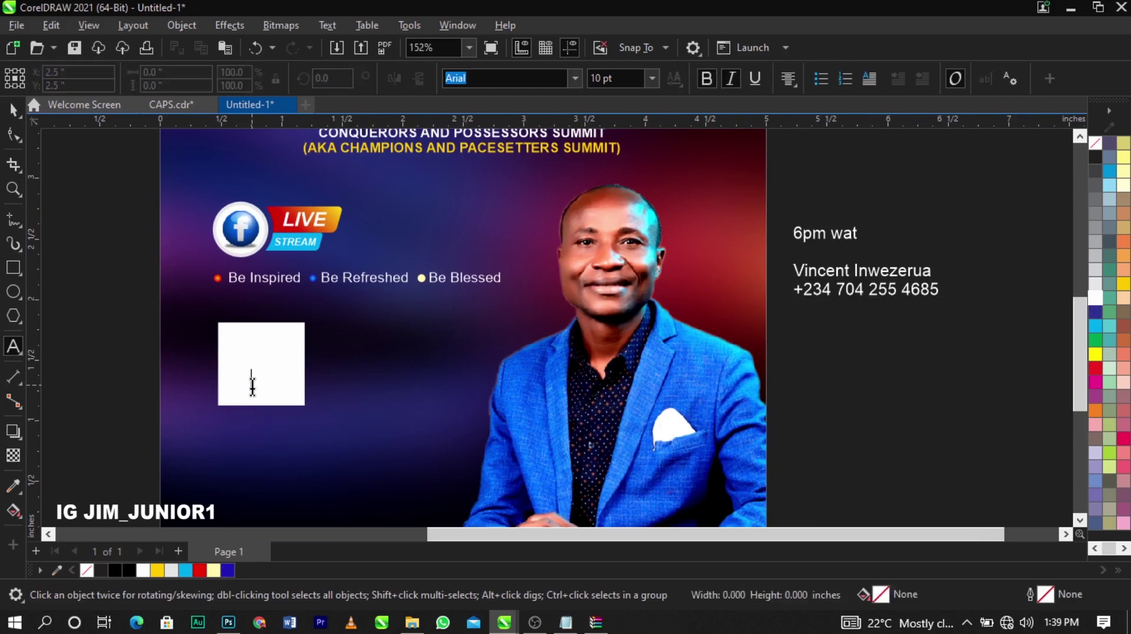
key("ctrl+v")
left_click_drag(362, 418, 441, 413)
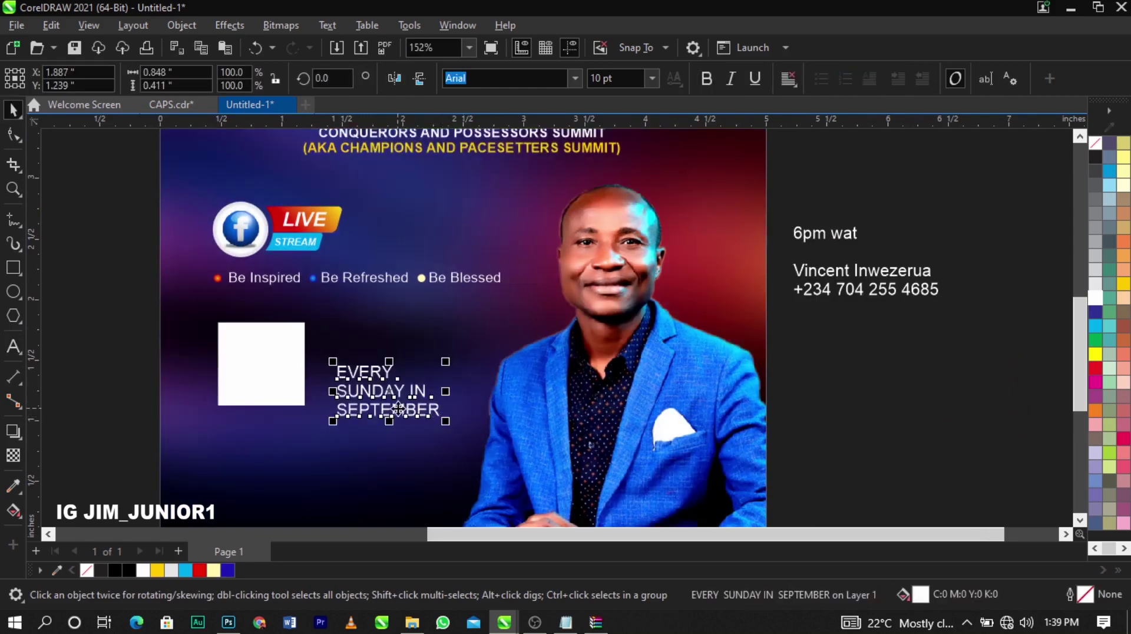
Cut 6pm wat from the text block beside the page and place it as separate text below the white rectangle
scroll(759, 374, "down", 1)
left_click(845, 288)
double_click(849, 301)
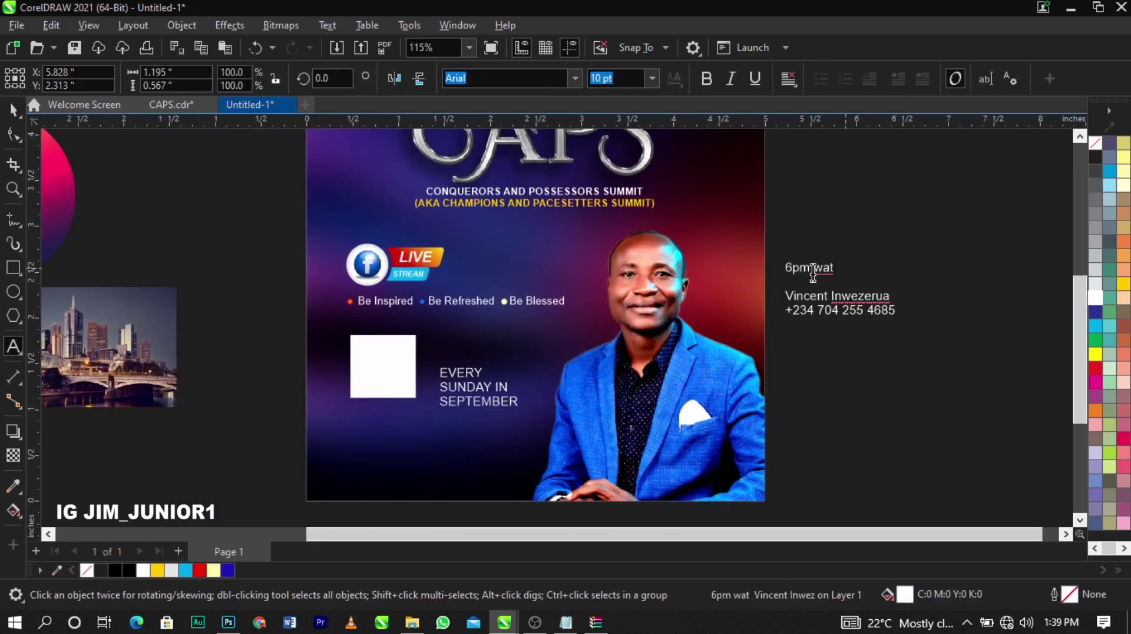
left_click_drag(835, 268, 772, 268)
key("ctrl+x")
left_click(355, 429)
key("ctrl+v")
key("ctrl+space")
scroll(398, 385, "up", 4)
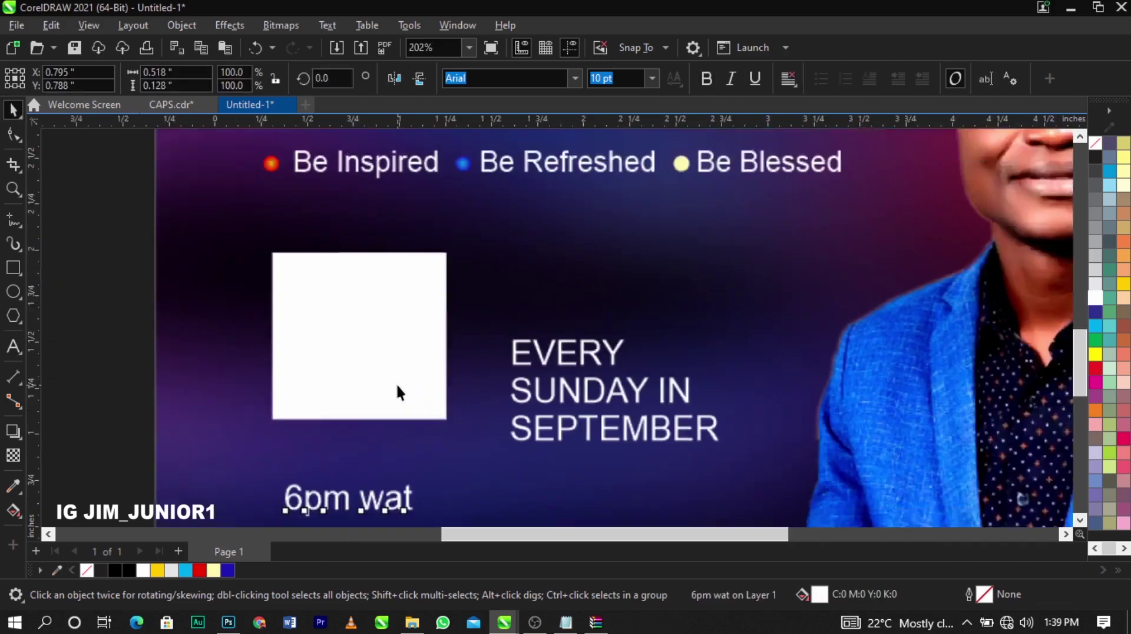
Set the font of the EVERY SUNDAY IN SEPTEMBER text to Vantely
left_click(396, 383)
left_click_drag(585, 395, 589, 320)
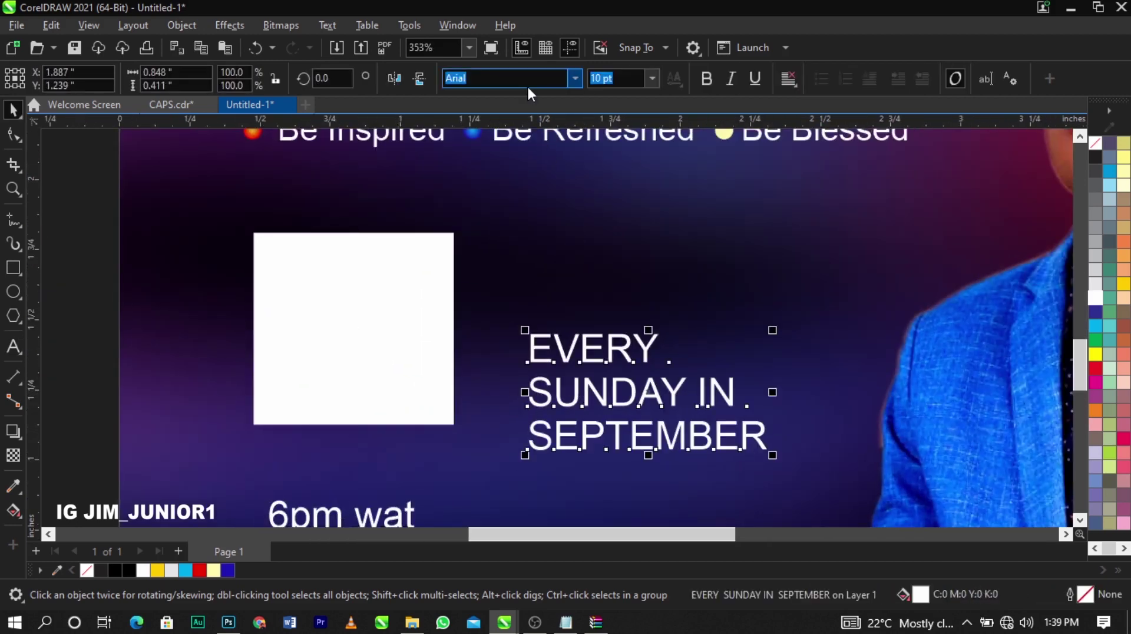
type("vantely")
key("Return")
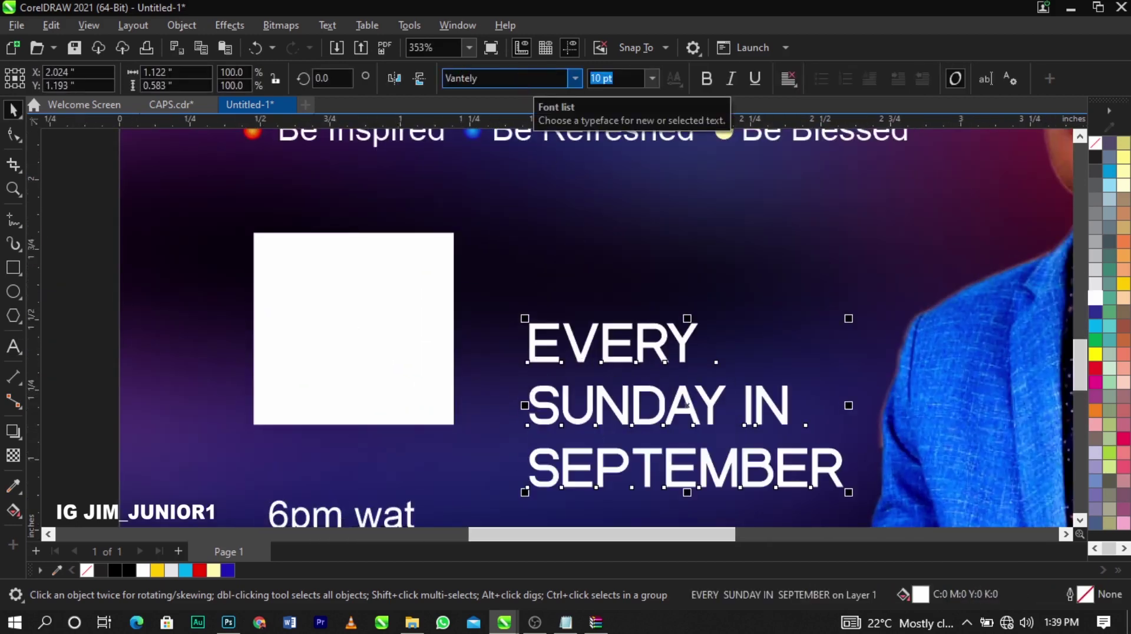
Scale the EVERY SUNDAY IN SEPTEMBER text down to about 6.3 pt and centre-align its lines
left_click_drag(848, 491, 714, 430)
double_click(715, 427)
key("ctrl+e")
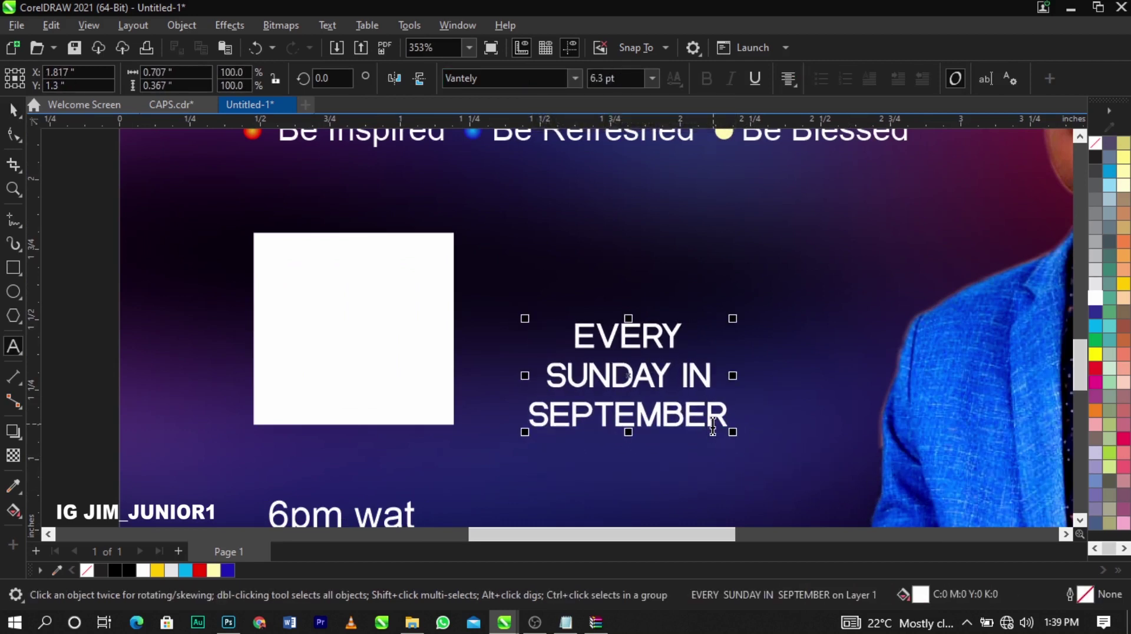
Move the EVERY SUNDAY IN SEPTEMBER text onto the white rectangle and fill it black
key("ctrl+space")
left_click_drag(695, 422, 419, 373)
left_click(131, 571)
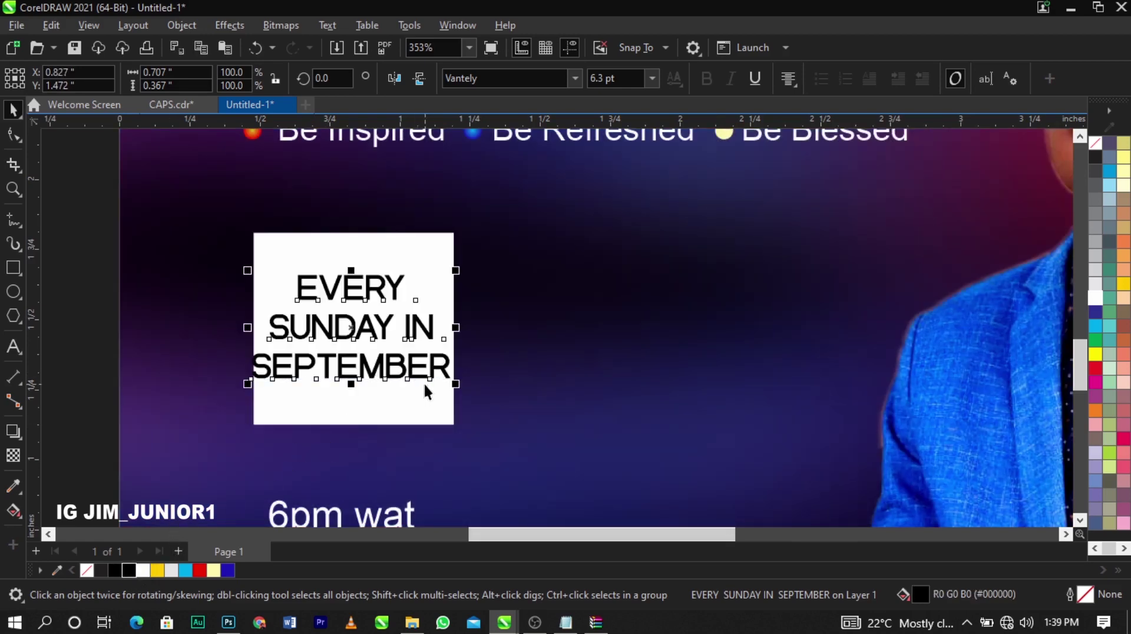
Break the date text into separate lines and resize EVERY to about 8.1 pt with SUNDAY IN fitted closely beneath it
key("ctrl+k")
scroll(382, 328, "up", 2)
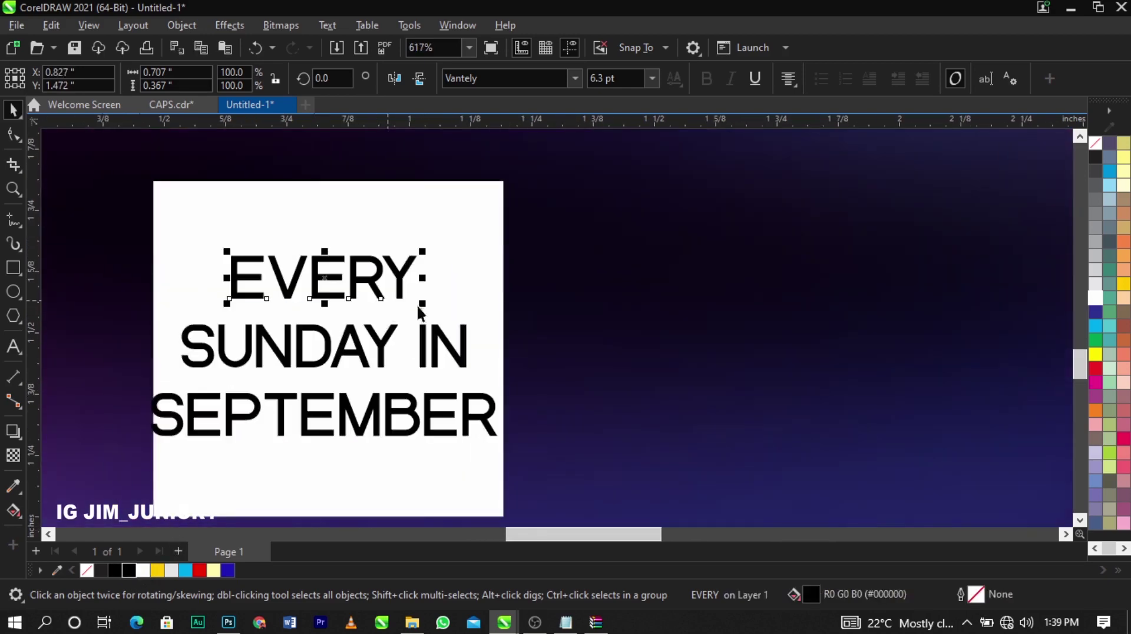
left_click_drag(421, 305, 449, 360)
left_click(462, 358)
left_click(422, 283, "shift")
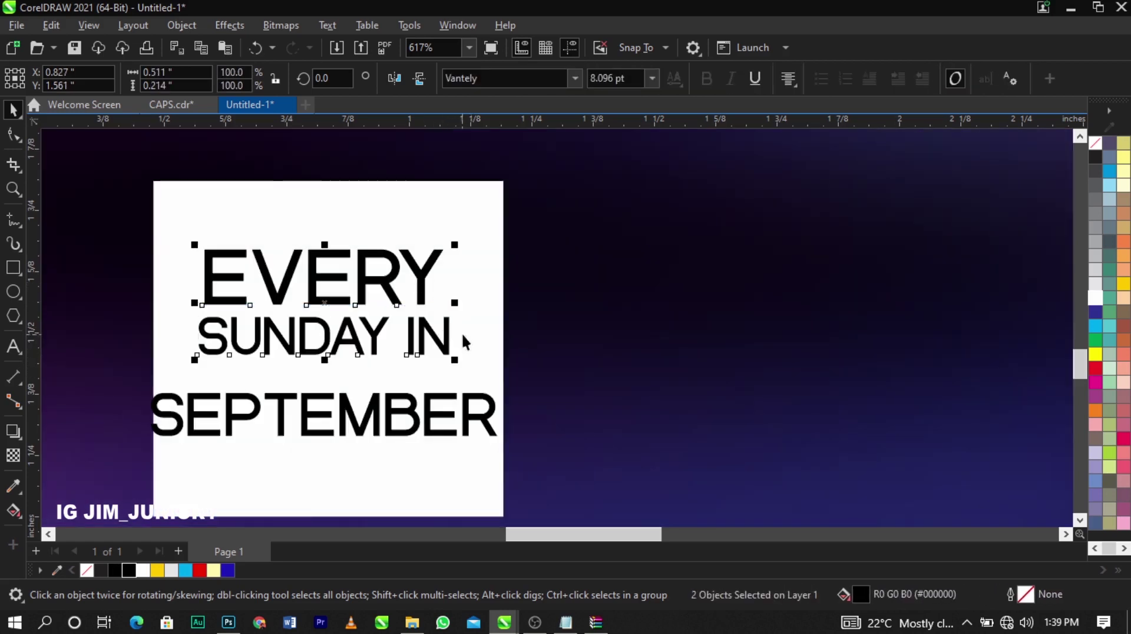
Scale SEPTEMBER to about 0.53 in wide and place it centred directly under SUNDAY IN
left_click(467, 411)
left_click(508, 447)
left_click(493, 433)
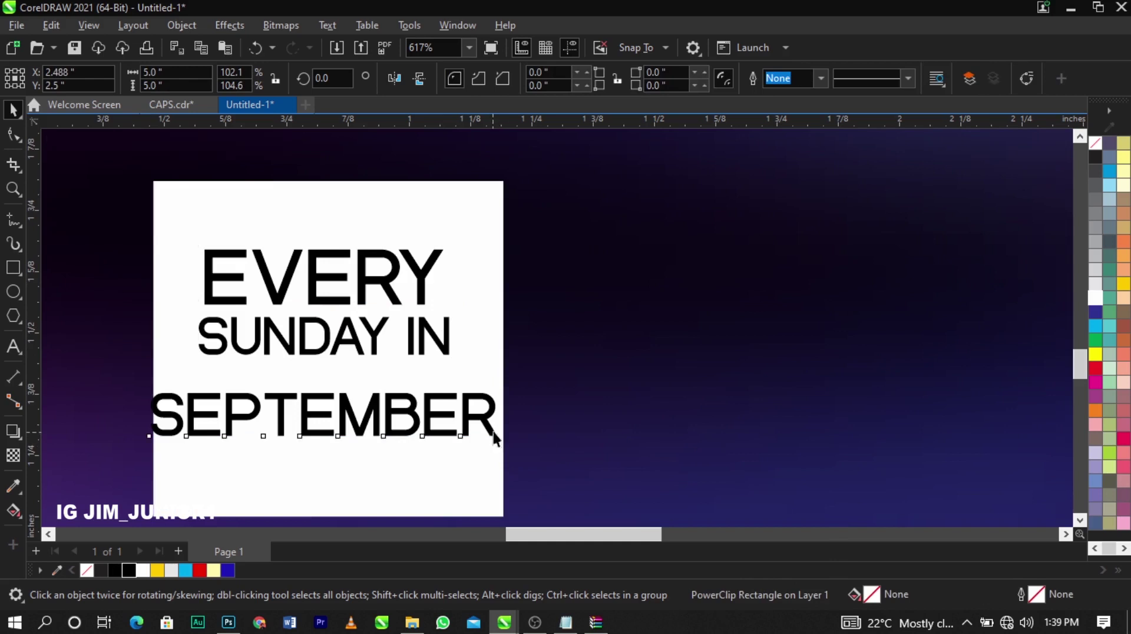
left_click_drag(504, 442, 374, 454)
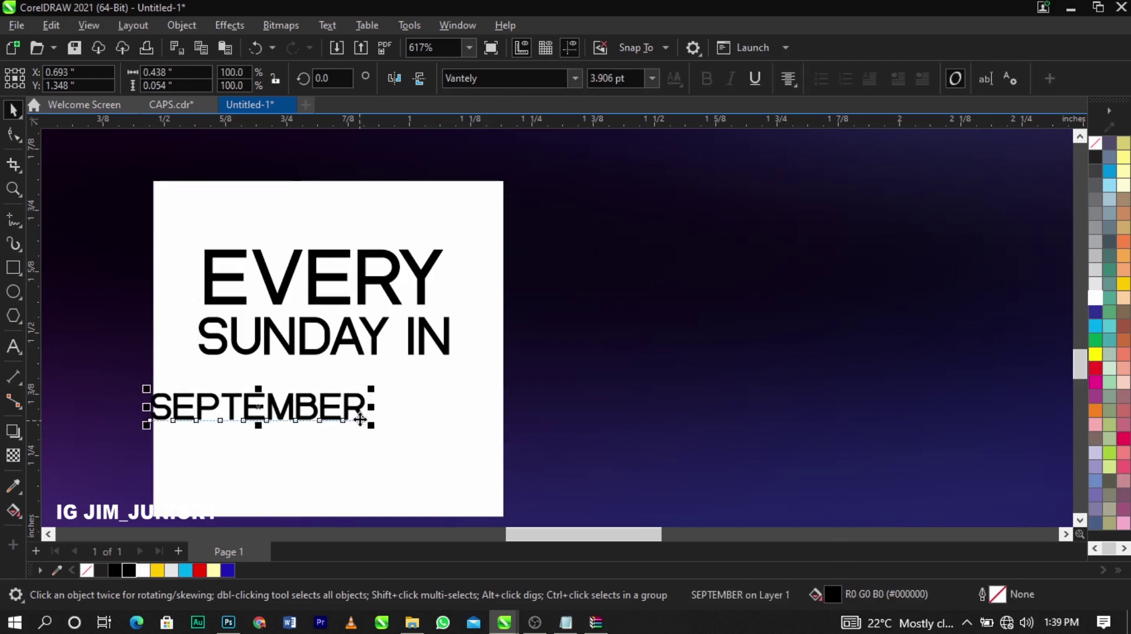
left_click_drag(369, 416, 480, 404)
Enlarge the three date lines together by about 108% and centre them horizontally on the white rectangle
left_click_drag(586, 213, 161, 461)
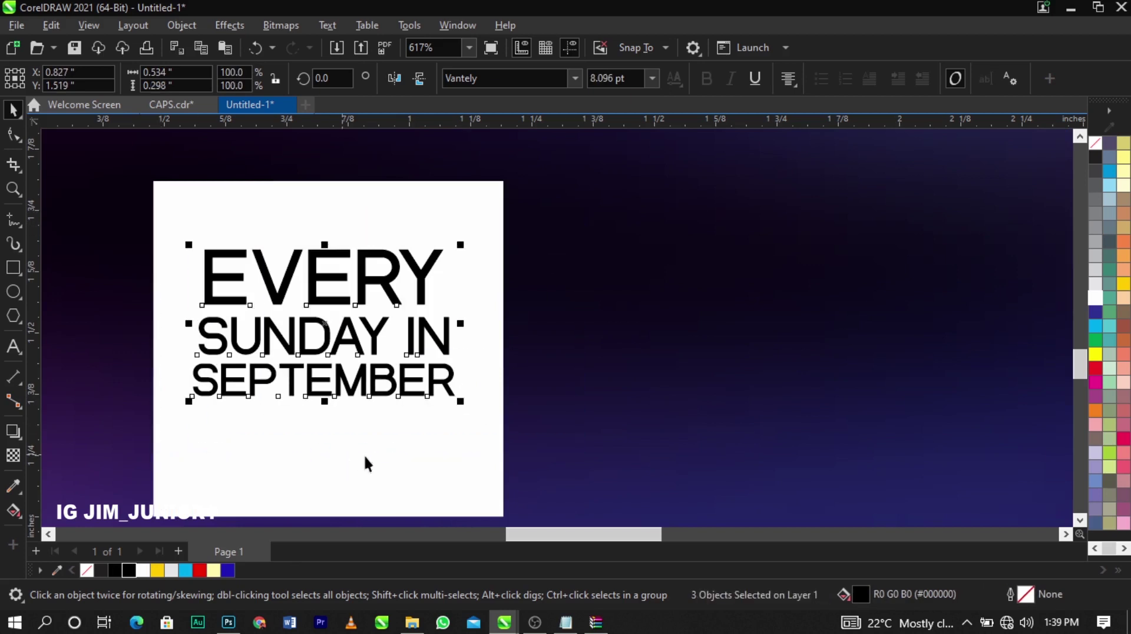
left_click_drag(460, 401, 477, 434)
left_click(484, 430, "shift")
key("c")
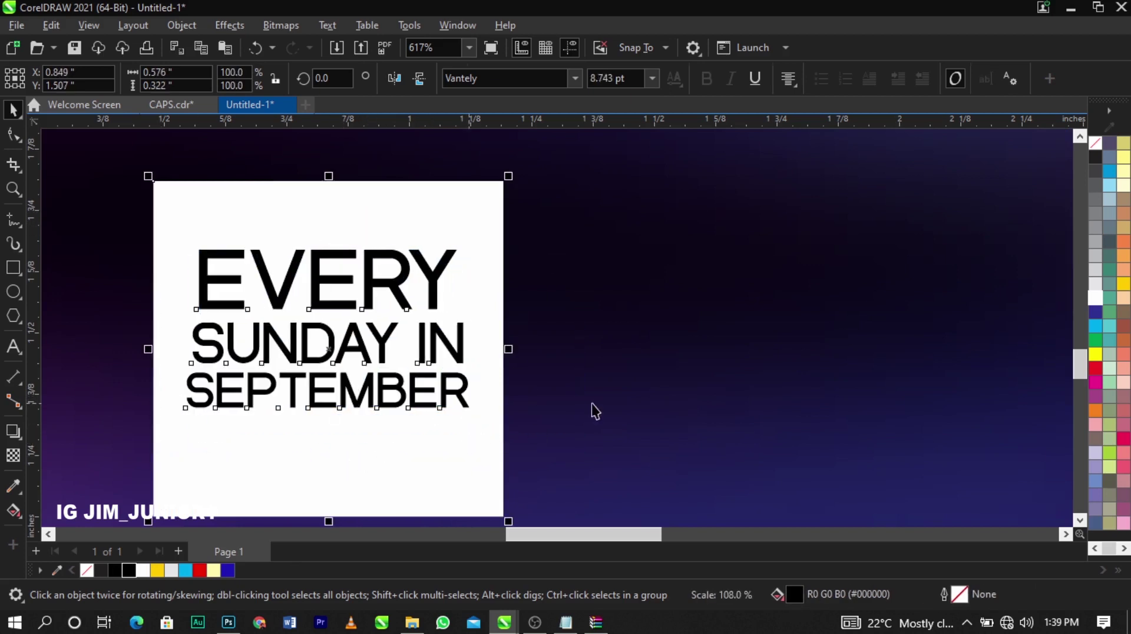
Shorten the white rectangle behind the date text to about 0.528 in high
left_click(379, 480)
left_click_drag(329, 521, 324, 484)
left_click_drag(325, 441, 325, 434)
Enlarge EVERY about its centre and scale it together with SUNDAY IN to a combined width of about 0.556 in
scroll(382, 377, "up", 2)
left_click(382, 378)
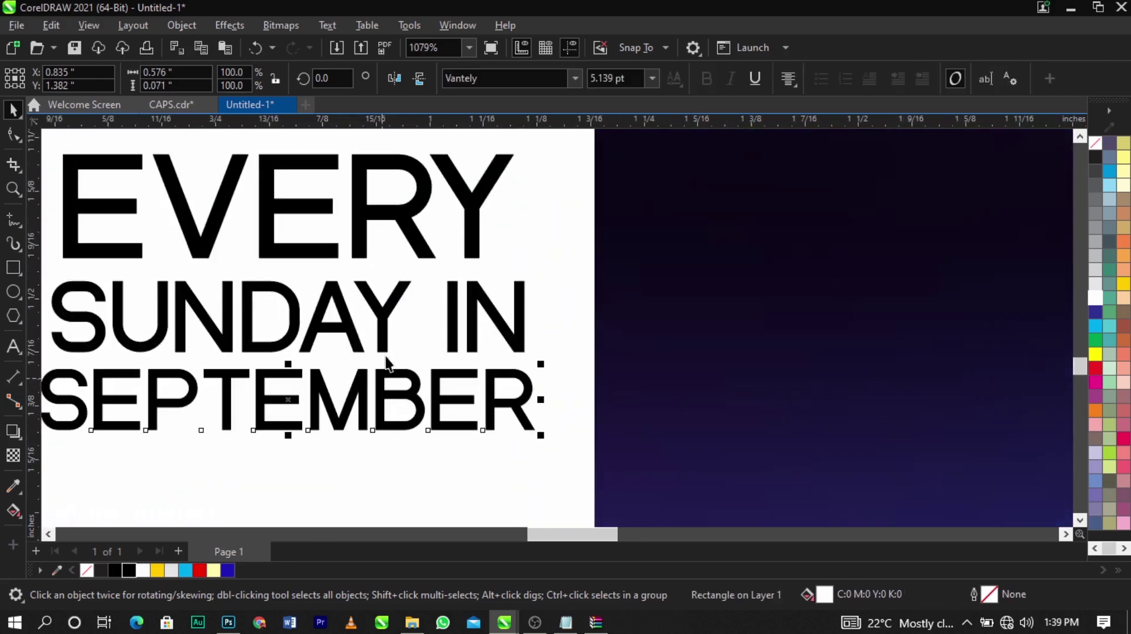
left_click(383, 344, "shift")
scroll(541, 295, "down", 2)
left_click(521, 185)
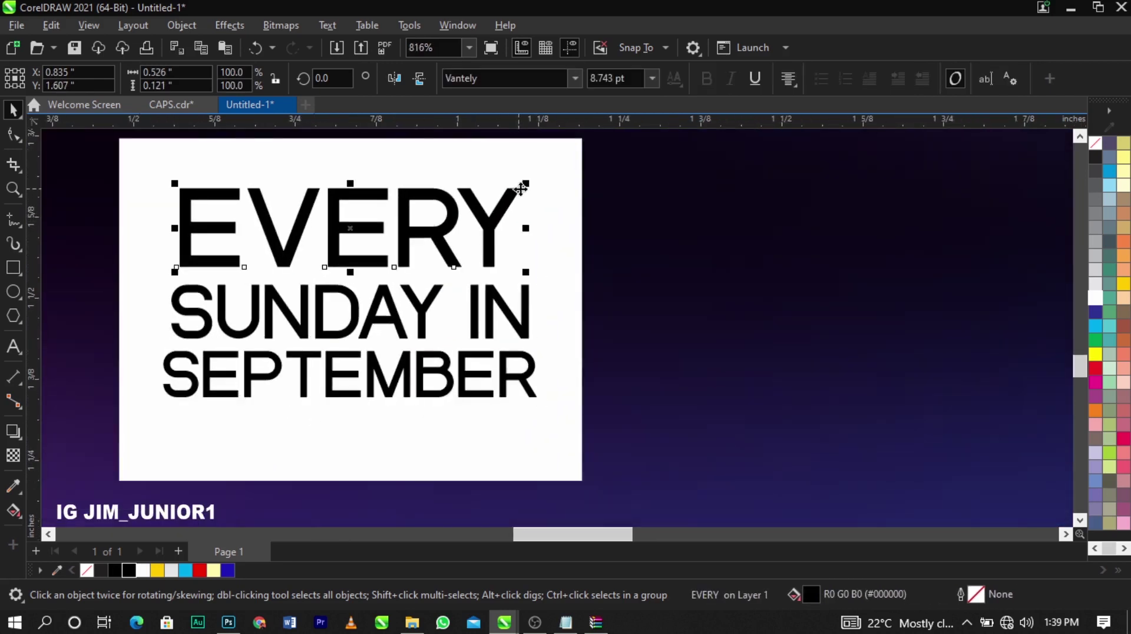
left_click_drag(529, 188, 545, 179)
key("ctrl+z")
left_click(515, 194)
left_click(496, 326, "shift")
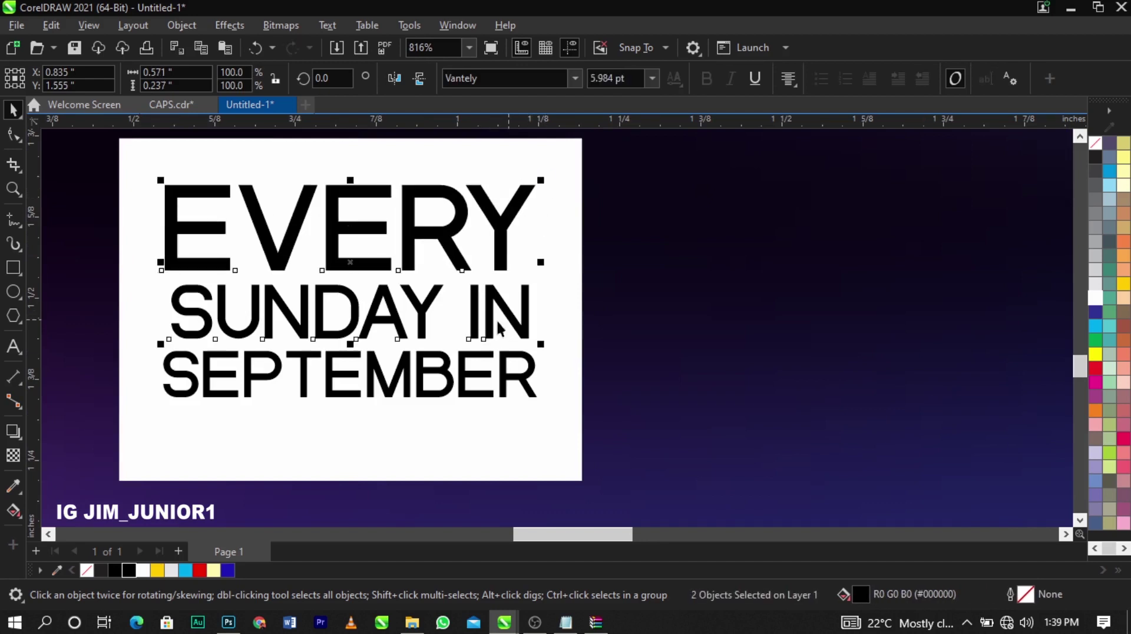
left_click_drag(541, 348, 536, 347)
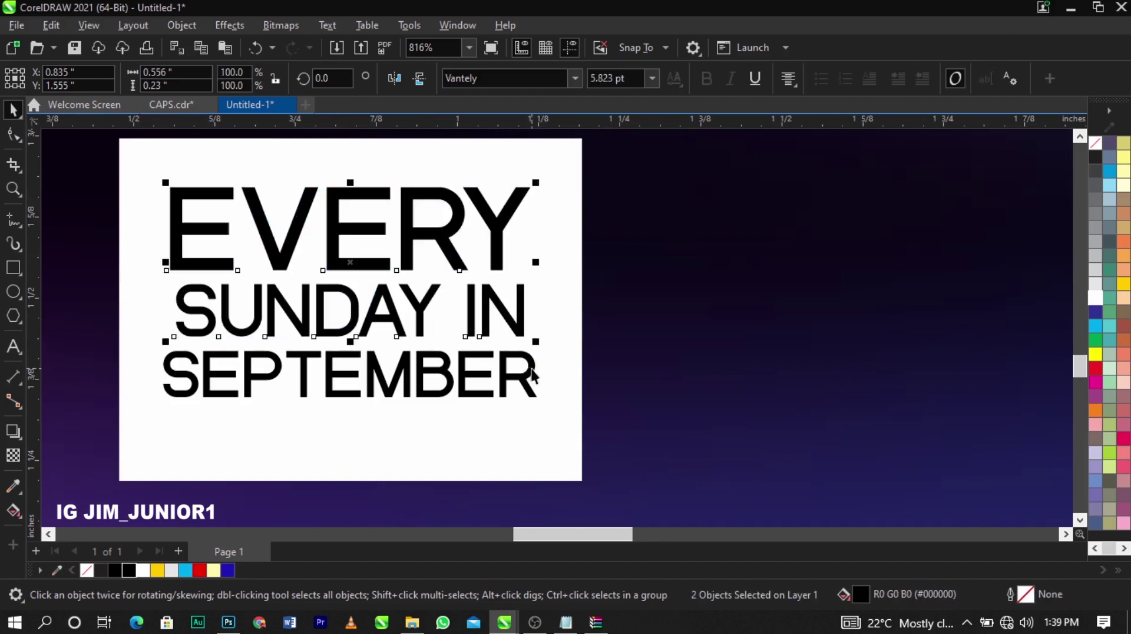
left_click(528, 366, "shift")
left_click(563, 440, "shift")
scroll(615, 387, "down", 3)
scroll(615, 386, "down", 2)
left_click(228, 361)
Create a copy of the white rectangle just beneath it, sized about 0.808 in wide and 0.181 in high
key("z")
left_click_drag(300, 296, 815, 508)
key("space")
left_click(550, 278)
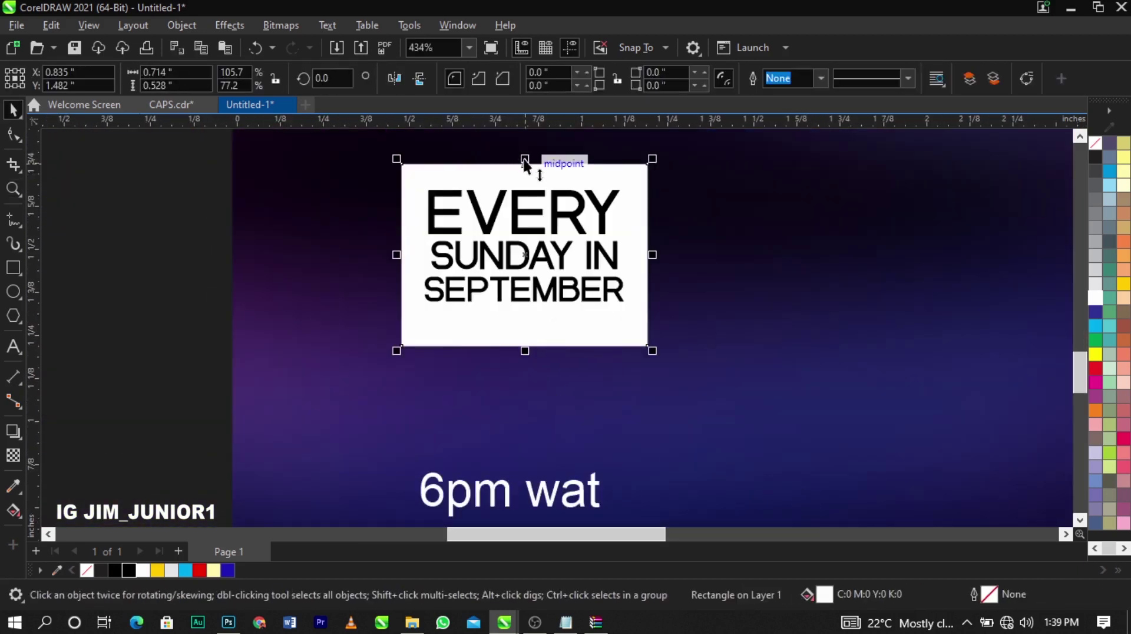
left_click_drag(522, 159, 554, 405)
scroll(553, 383, "up", 1)
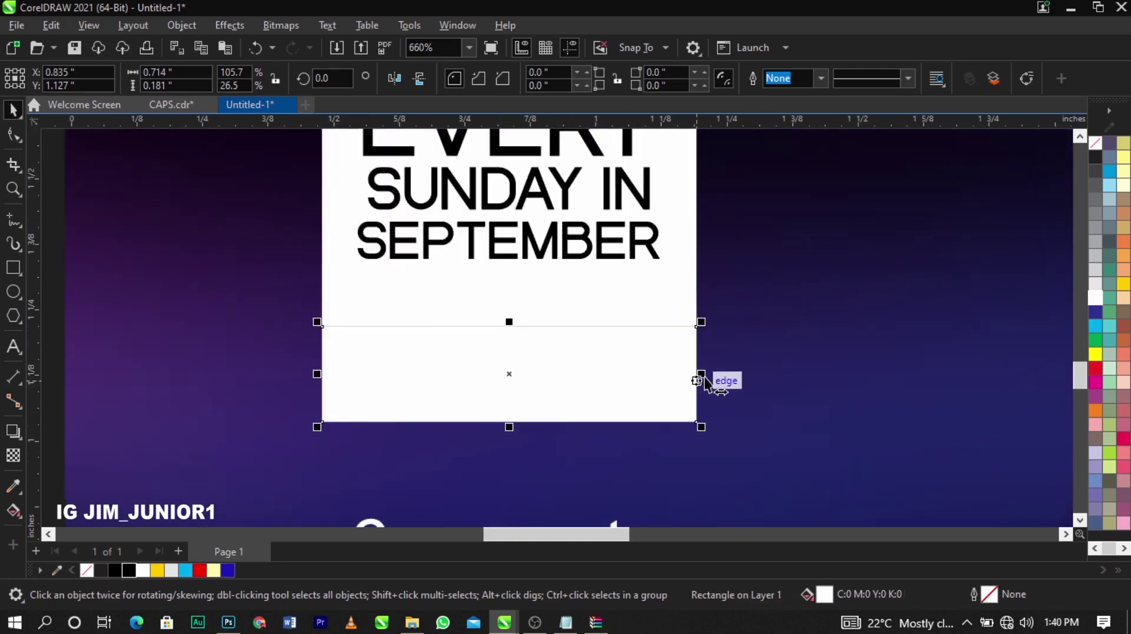
left_click_drag(705, 382, 665, 377)
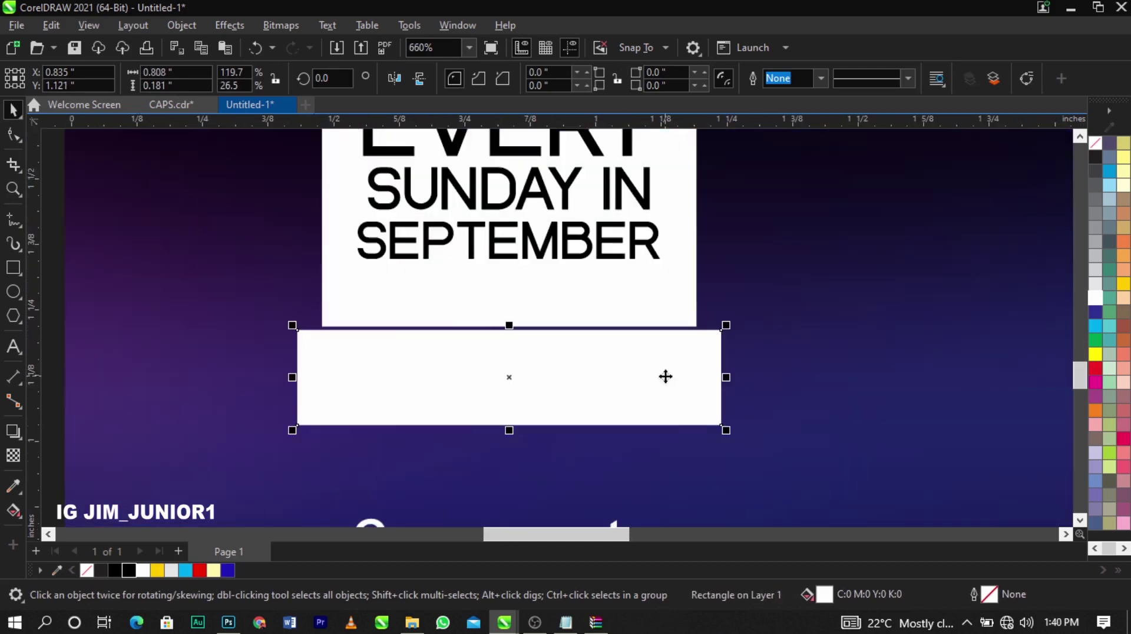
Round all corners of the lower white bar to a radius of about 0.075 in
left_click(12, 136)
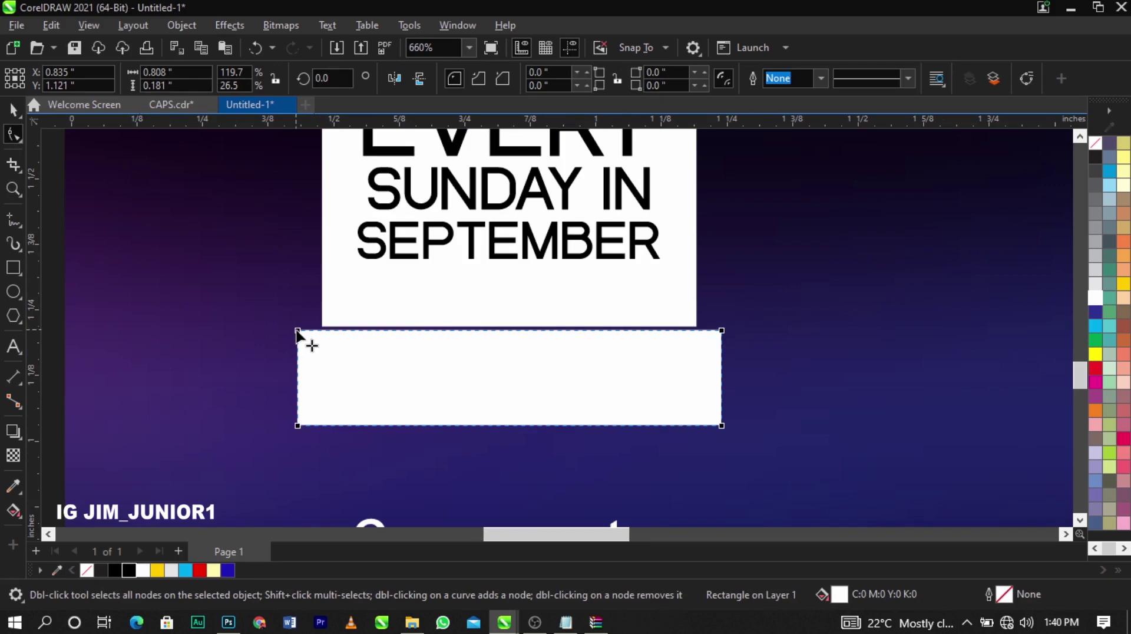
left_click_drag(298, 332, 306, 367)
key("space")
scroll(631, 378, "up", 2)
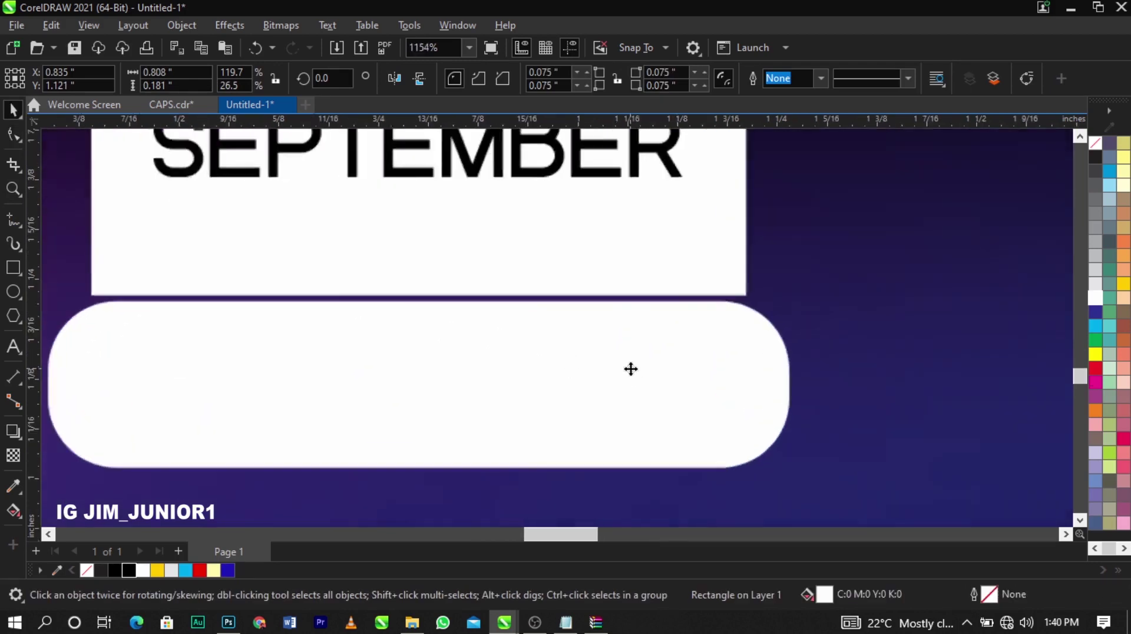
scroll(757, 384, "down", 2)
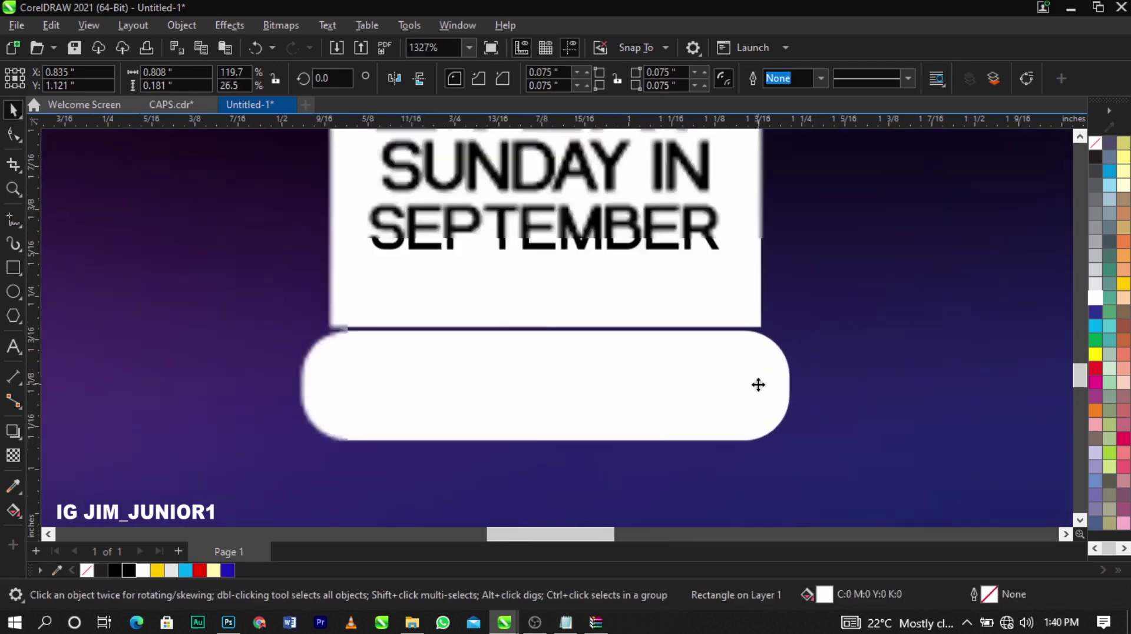
Apply a vertical linear fountain fill to the rounded white bar, with dark navy #070045 as its lower colour
left_click(14, 511)
left_click_drag(546, 330, 548, 394)
left_click_drag(548, 436, 547, 440)
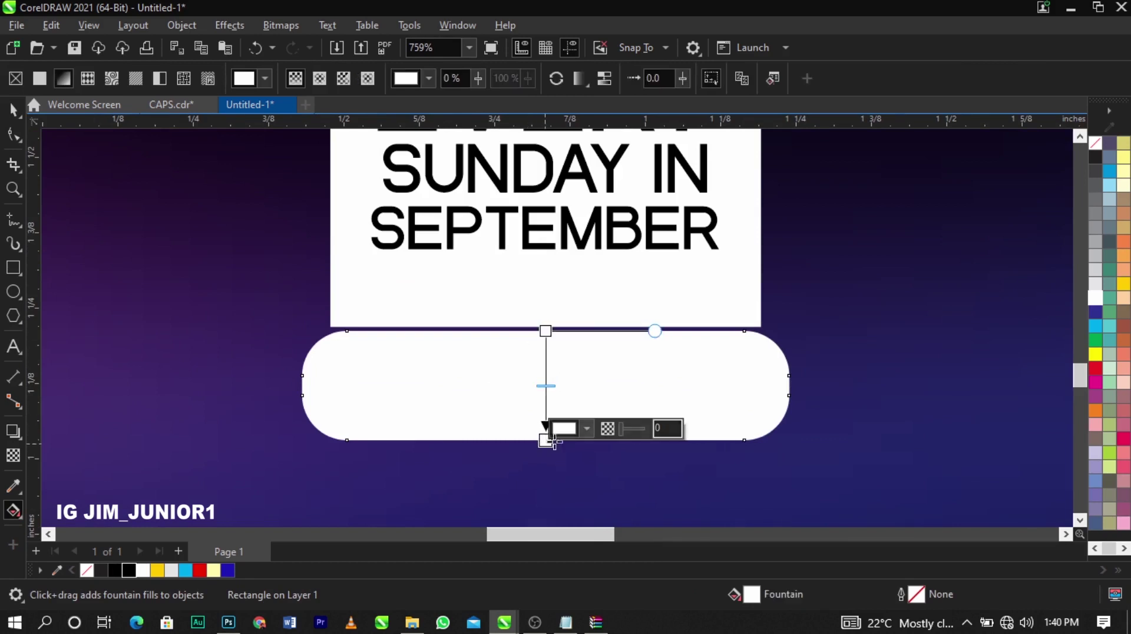
left_click(586, 428)
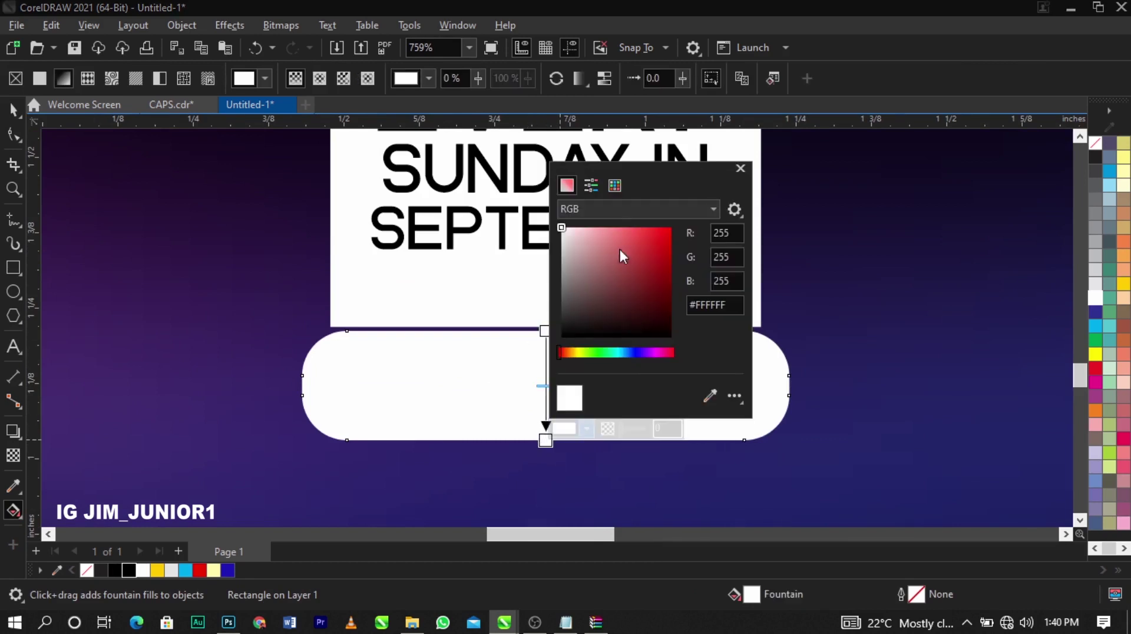
left_click(637, 352)
left_click_drag(641, 295, 669, 307)
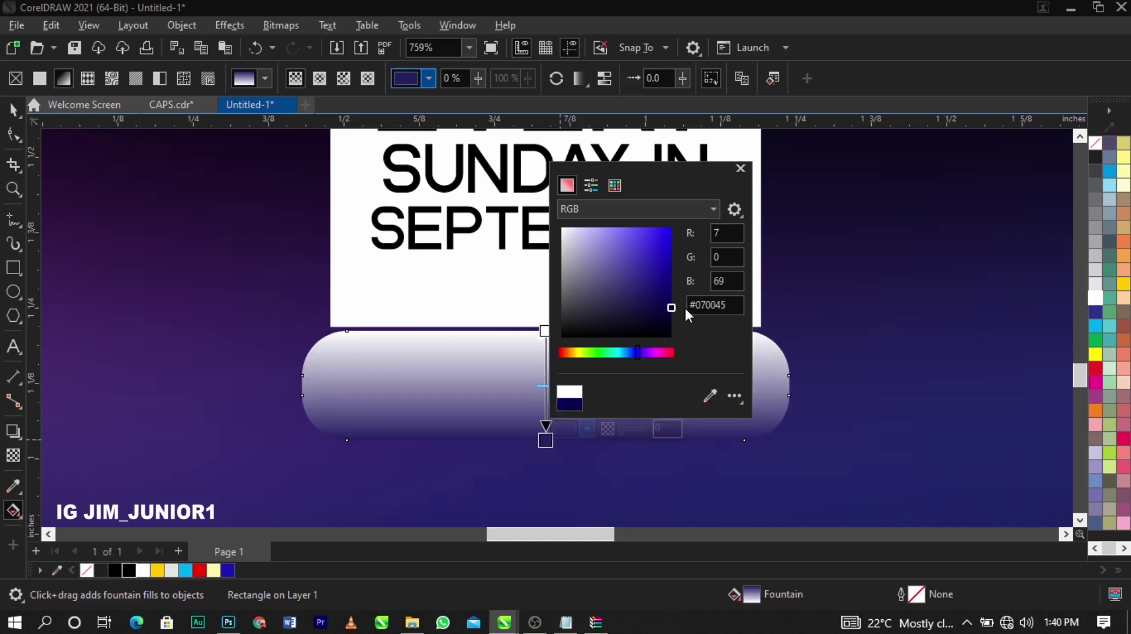
Switch the gradient's upper colour to the RGB model and set it to a bright blue
left_click(545, 331)
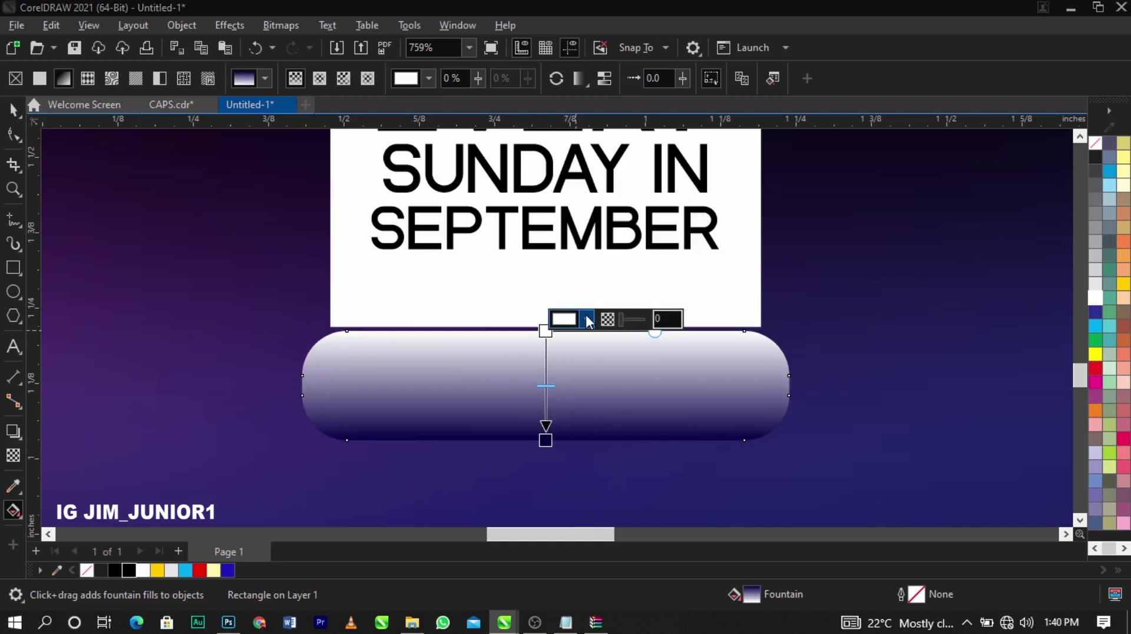
left_click(587, 319)
left_click(569, 352)
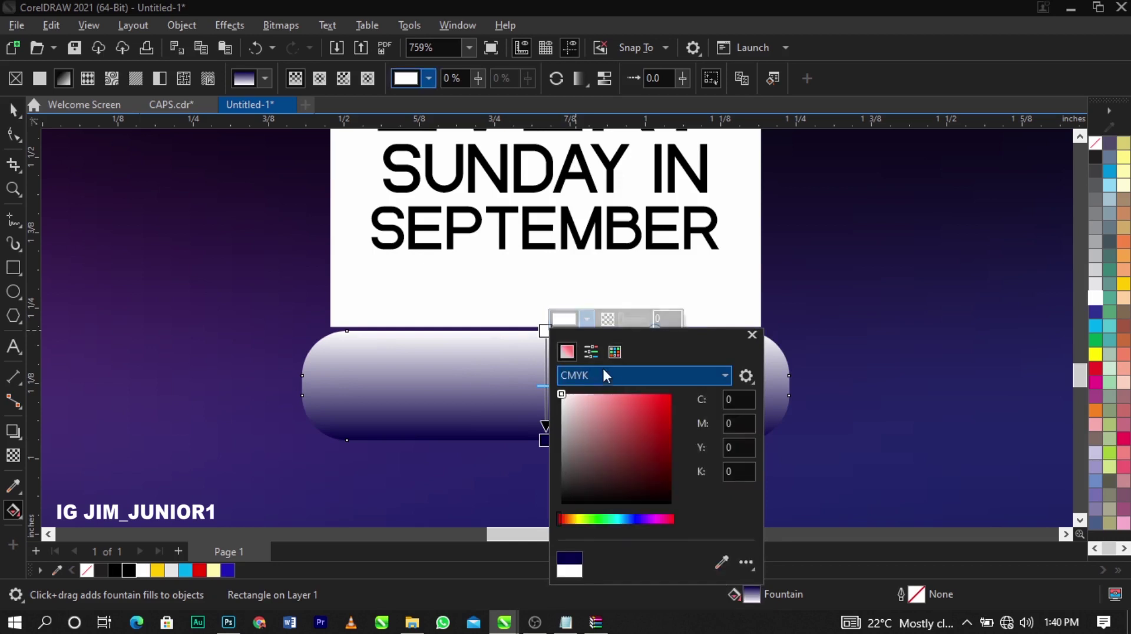
left_click(613, 375)
left_click(610, 417)
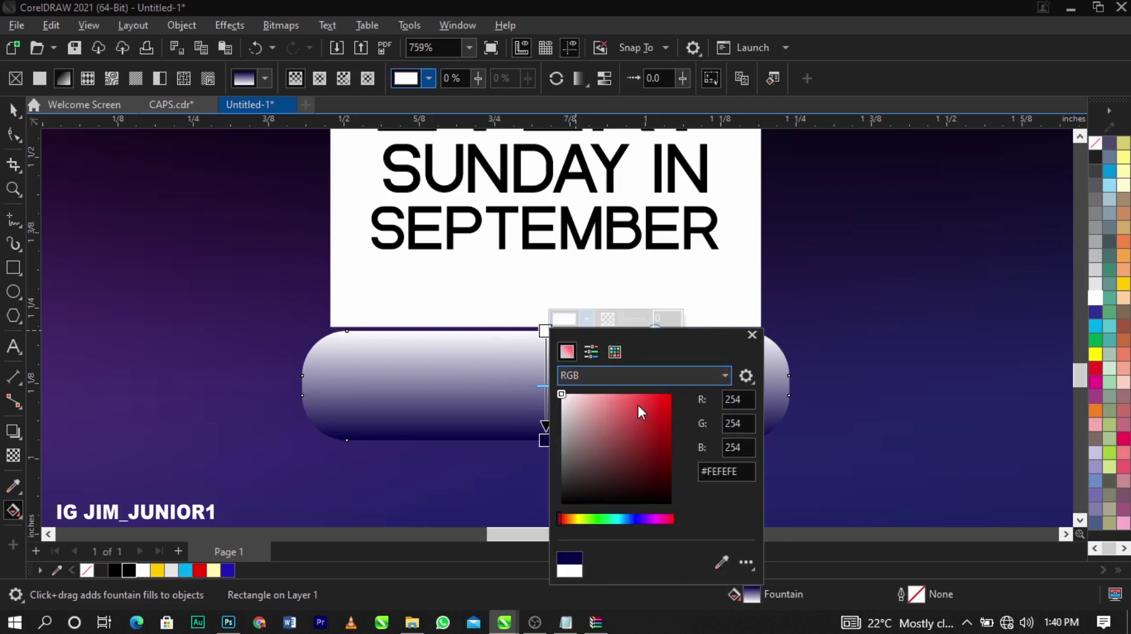
left_click(626, 518)
mouse_move(636, 463)
left_mouse_down()
mouse_move(641, 434)
mouse_move(669, 406)
left_mouse_up()
left_click(472, 402)
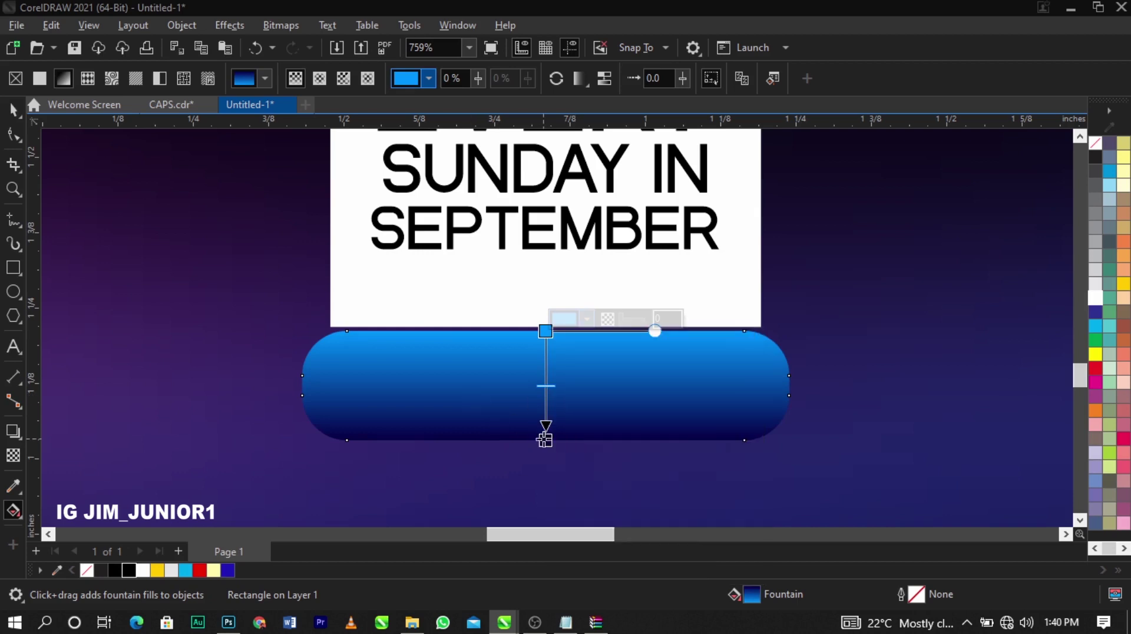
key("space")
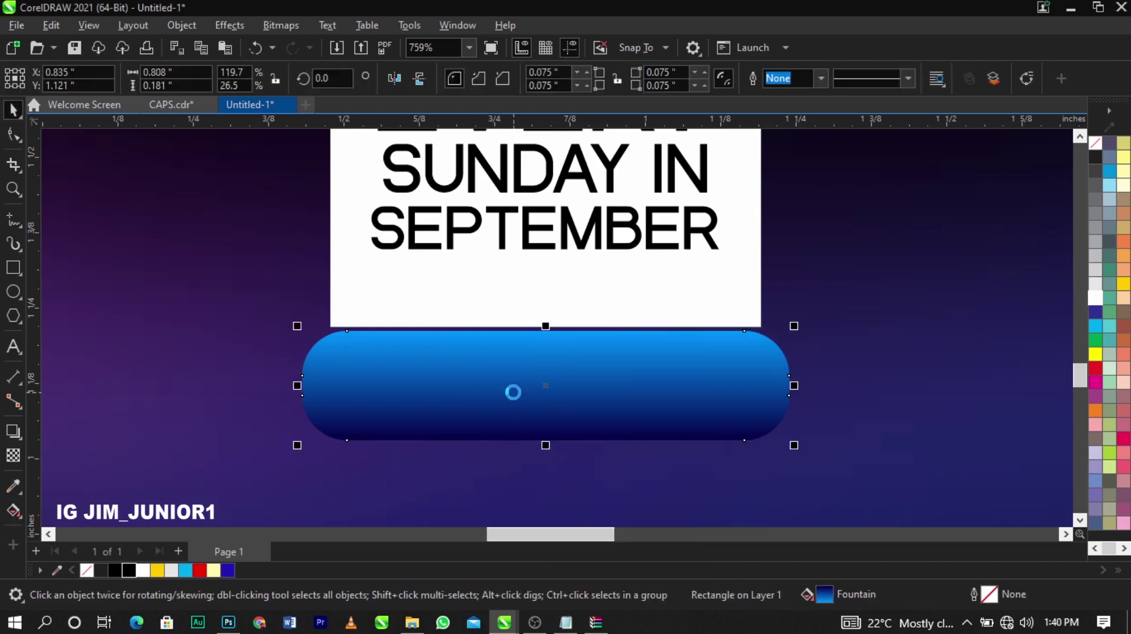
Duplicate the blue bar in place, fill the copy white and shrink it about its centre to about 0.762 by 0.171 in
left_click_drag(431, 380, 589, 417)
right_click(589, 417)
key("ctrl+z")
left_click(1097, 299)
scroll(778, 461, "up", 1)
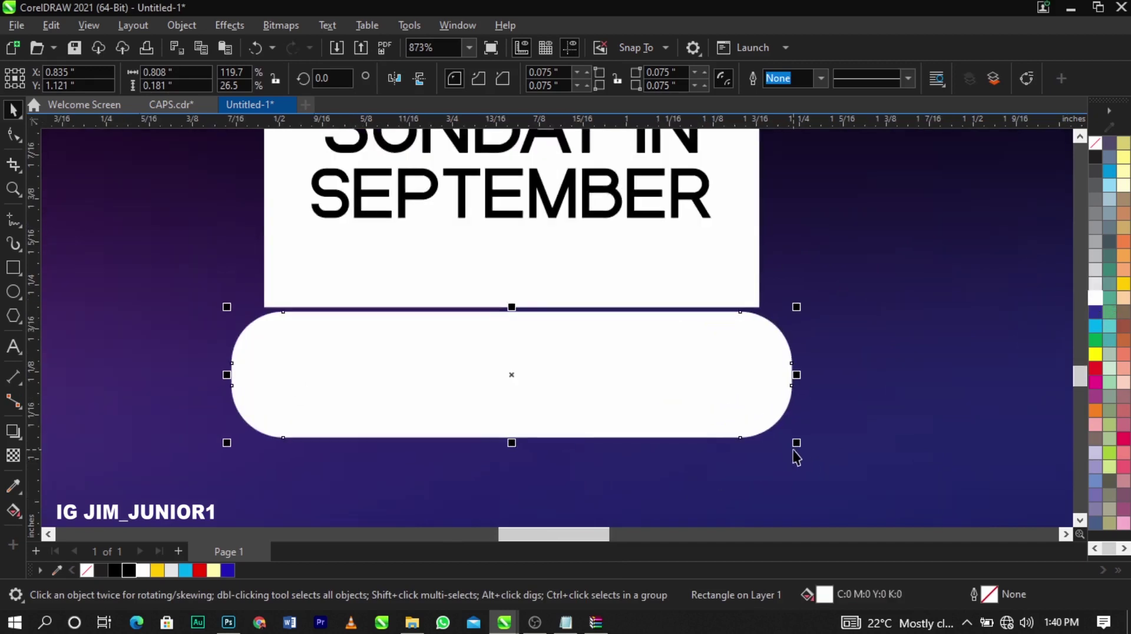
left_click_drag(794, 439, 778, 446)
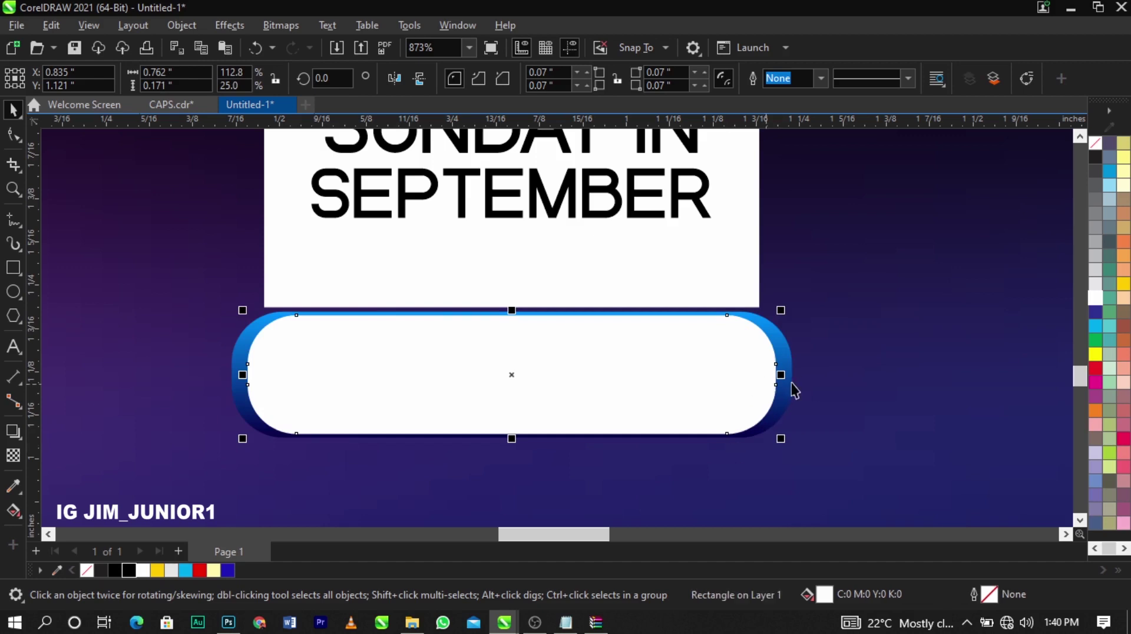
Fade the white copy downward with a short fountain transparency and widen it to about 0.808 in
left_click(12, 459)
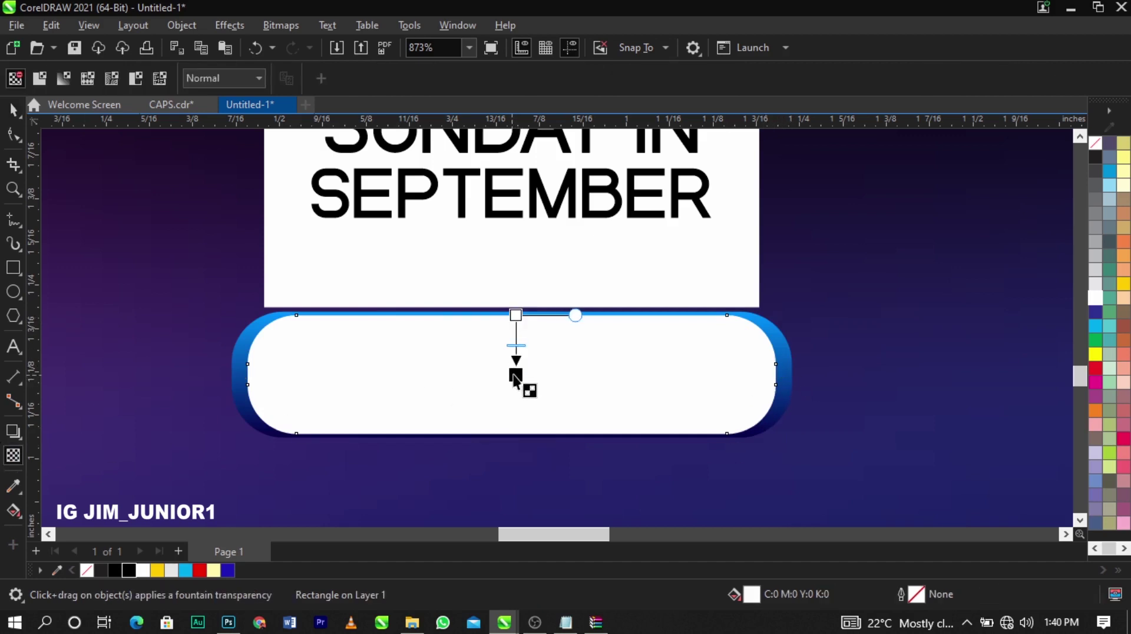
left_click_drag(514, 380, 514, 356)
key("space")
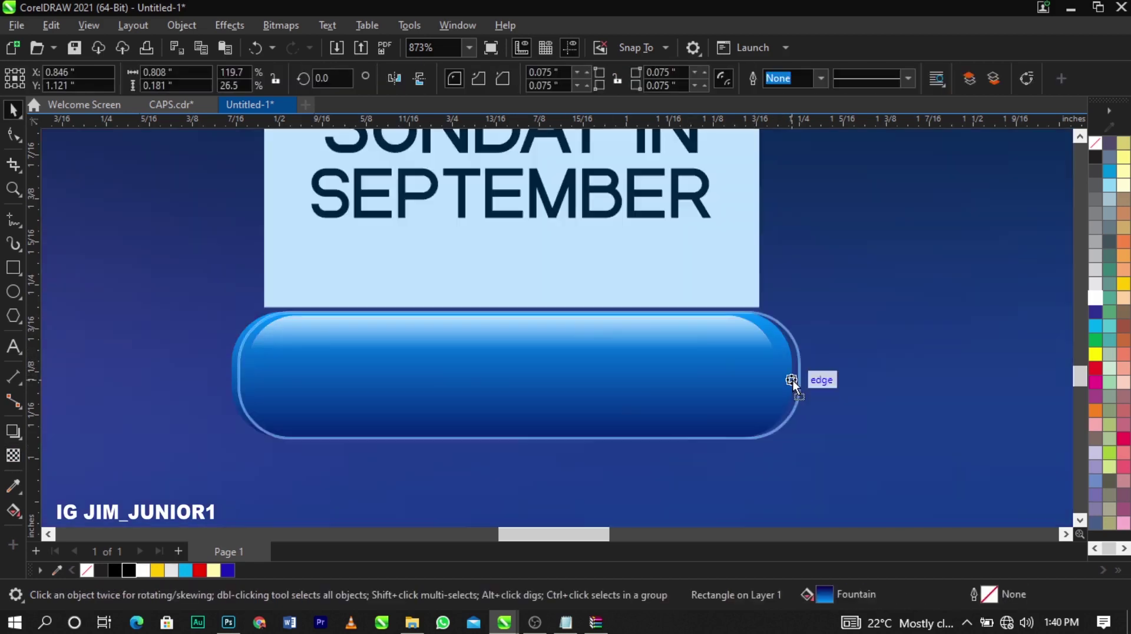
left_click_drag(793, 380, 789, 379)
key("ctrl+z")
left_click(775, 362)
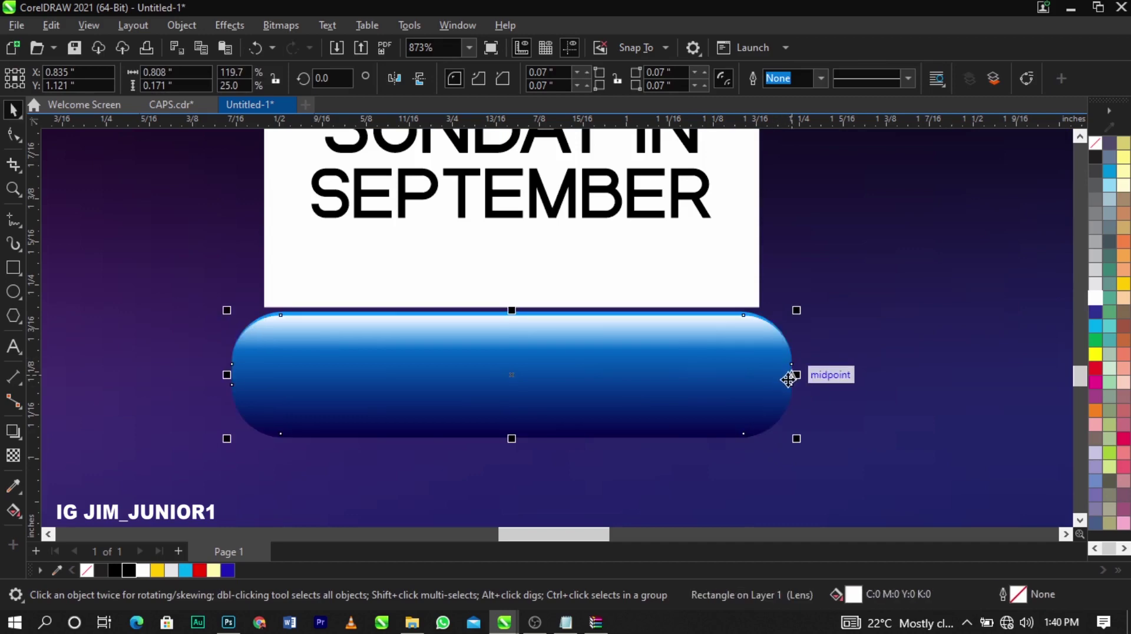
Move the blue bar and its white highlight up together against the lower edge of the white date box
scroll(791, 376, "up", 2)
scroll(791, 376, "down", 3)
left_click_drag(846, 304, 242, 463)
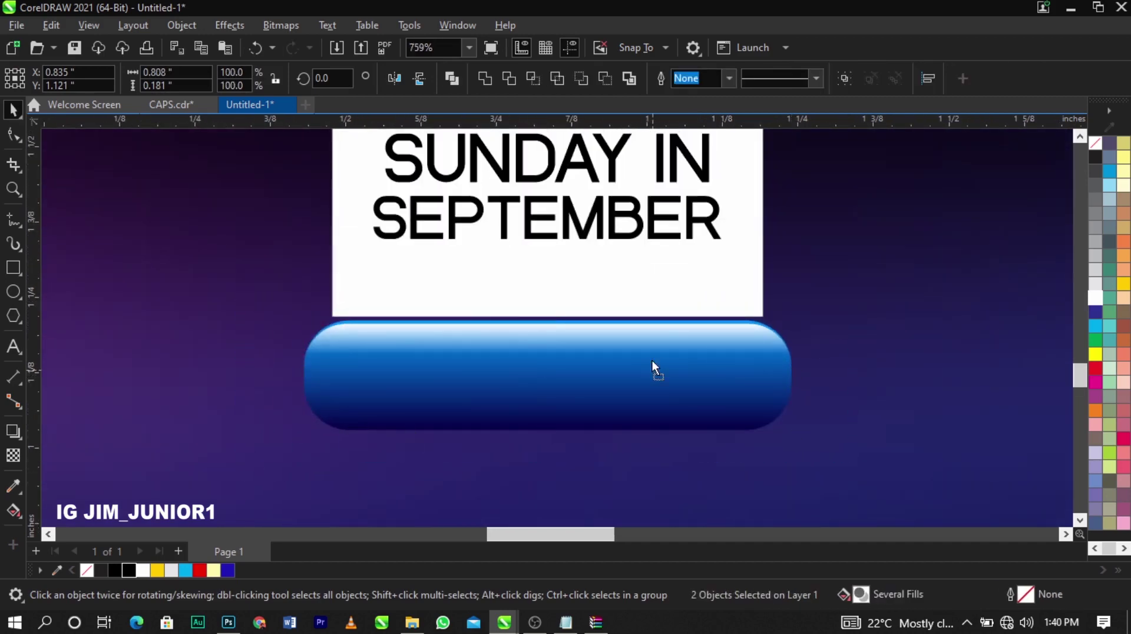
scroll(651, 356, "down", 1)
scroll(612, 382, "down", 2)
left_click(338, 383)
Colour the word EVERY in the date box red (#EF0000)
key("z")
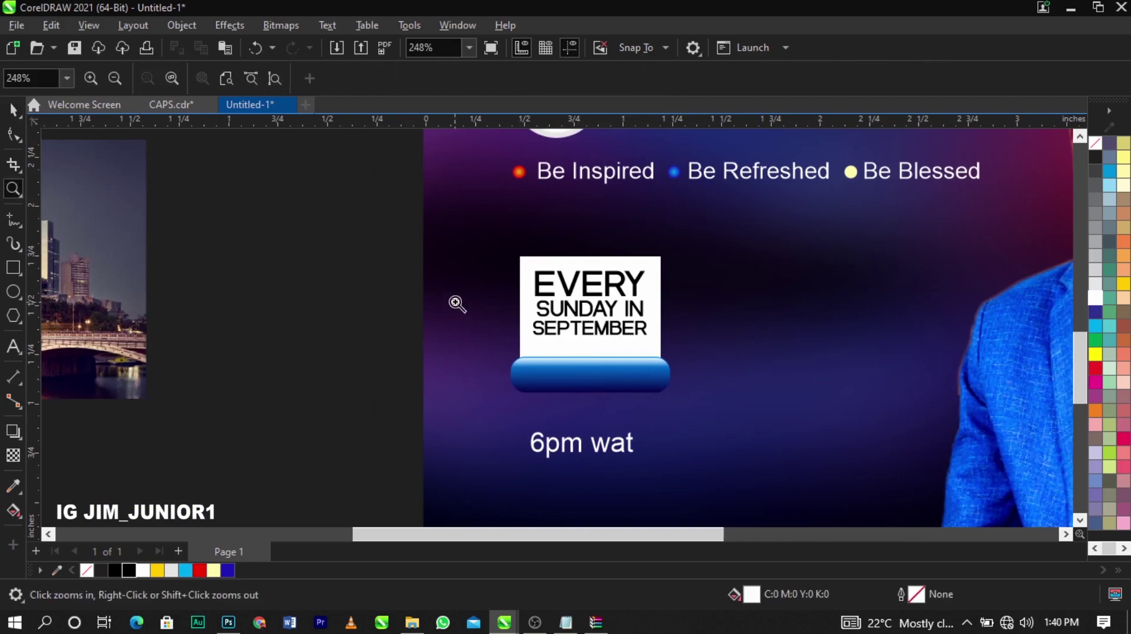
left_click_drag(454, 301, 758, 476)
key("space")
scroll(630, 386, "down", 2)
scroll(620, 221, "up", 1)
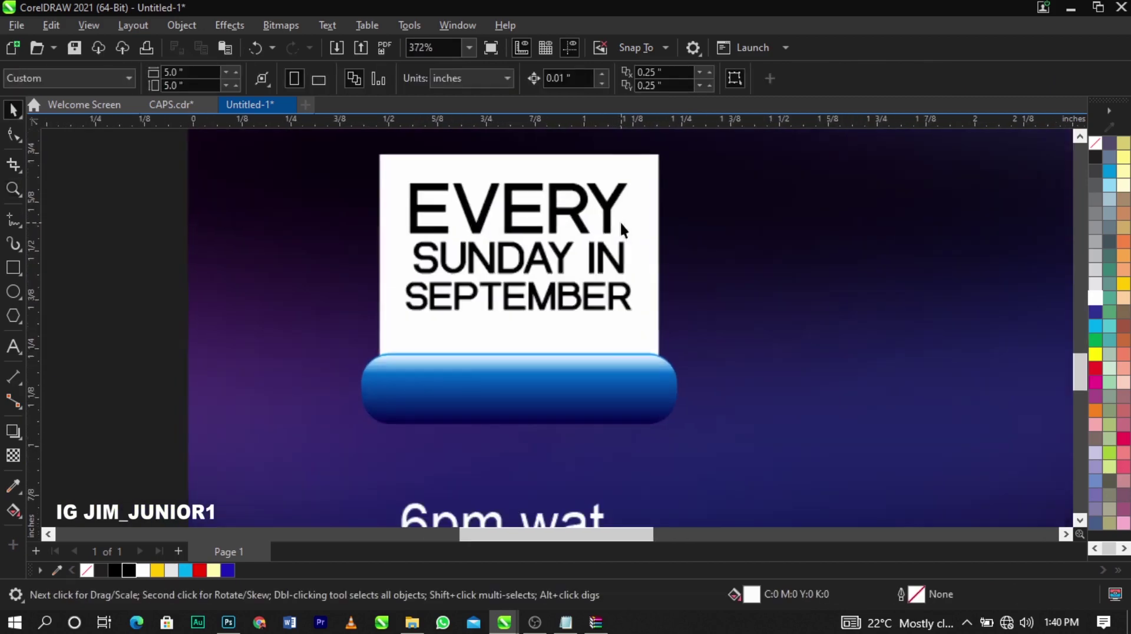
left_click(609, 207)
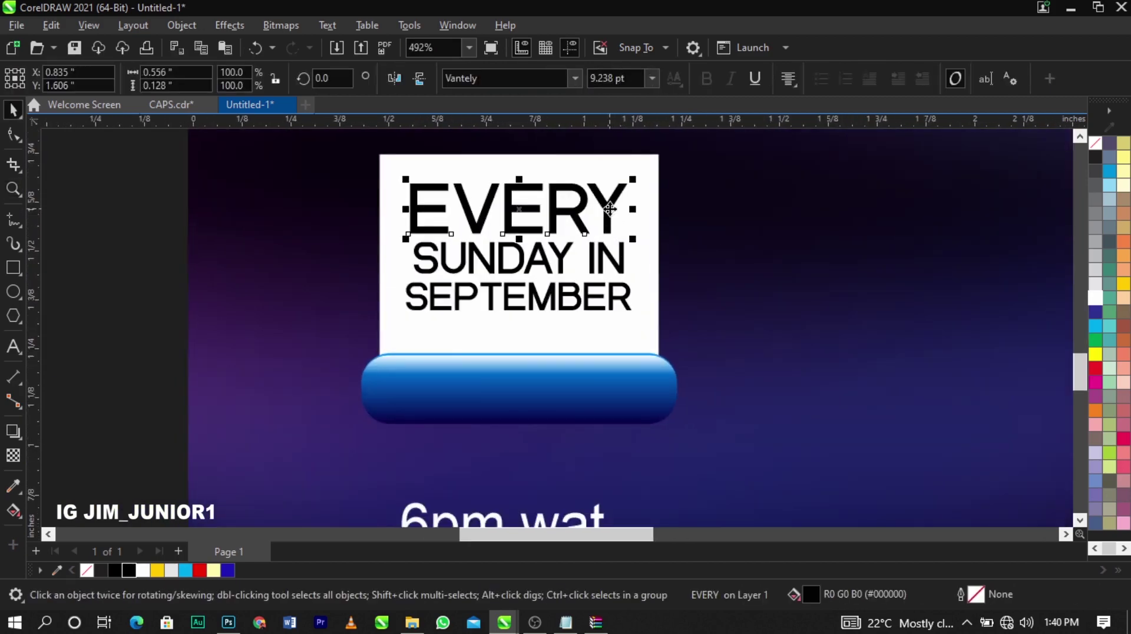
left_click(200, 570)
Nudge EVERY, SUNDAY IN and SEPTEMBER down together within the white box
left_click_drag(336, 176, 742, 379)
key("Down")
key("Down")
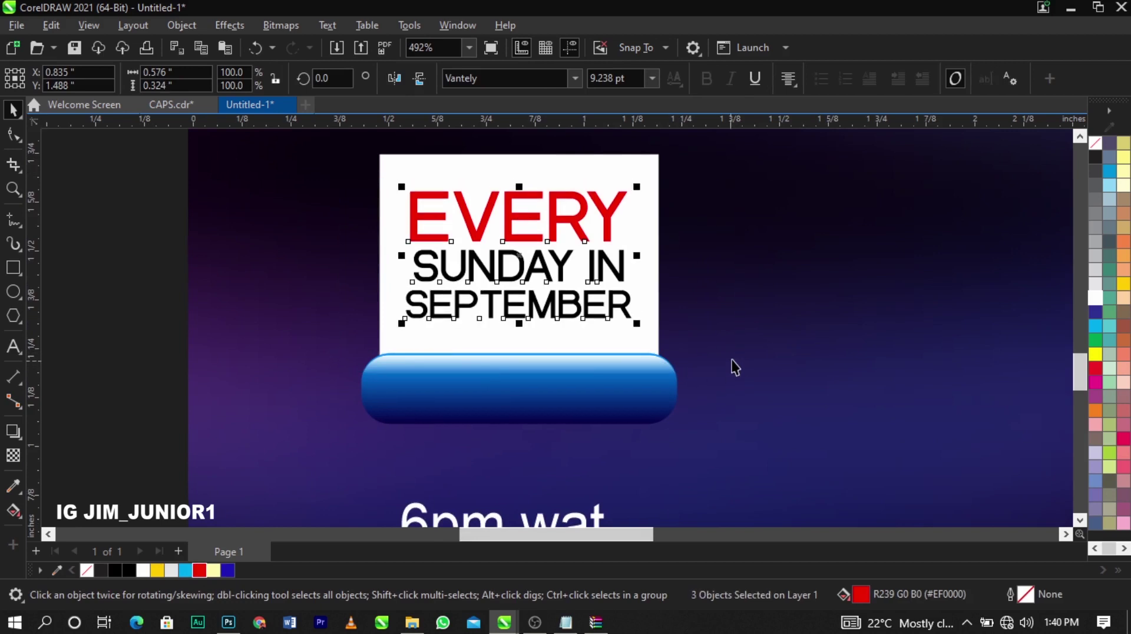
Move the 6pm wat text up just below the blue bar and convert it to uppercase in the Vantely font
left_click(608, 512)
left_click_drag(595, 521, 621, 457)
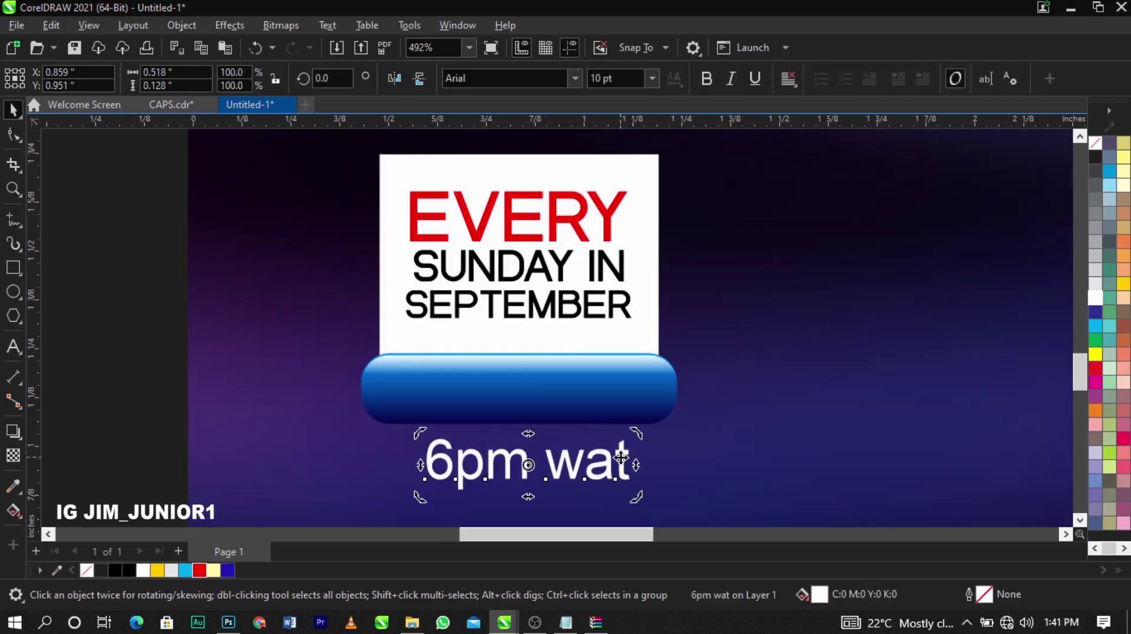
key("shift+F3")
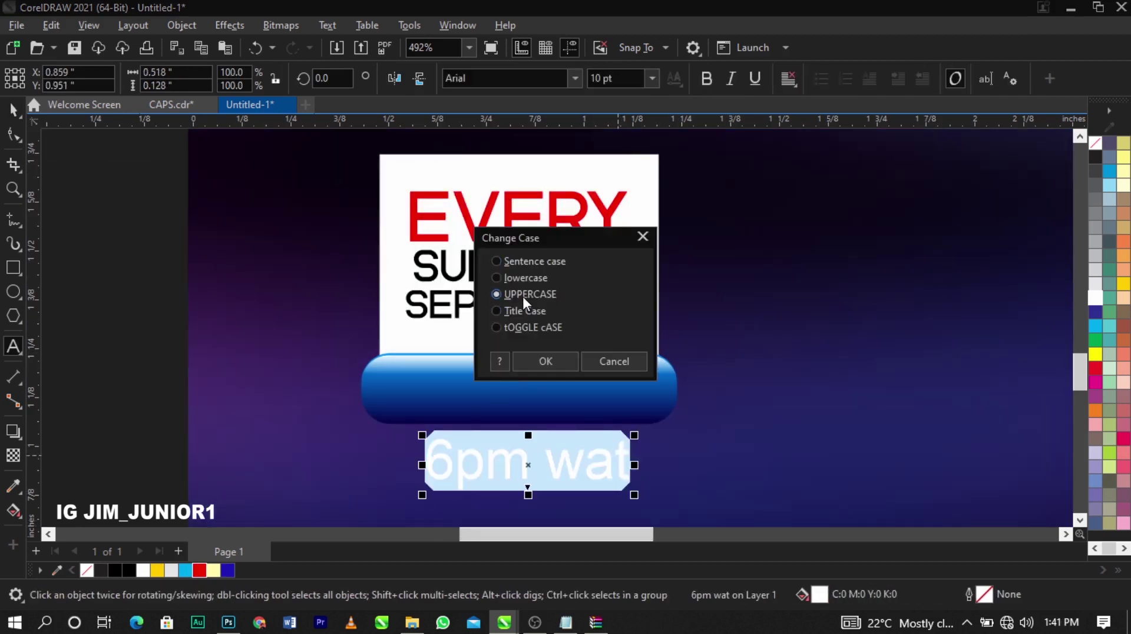
left_click(540, 360)
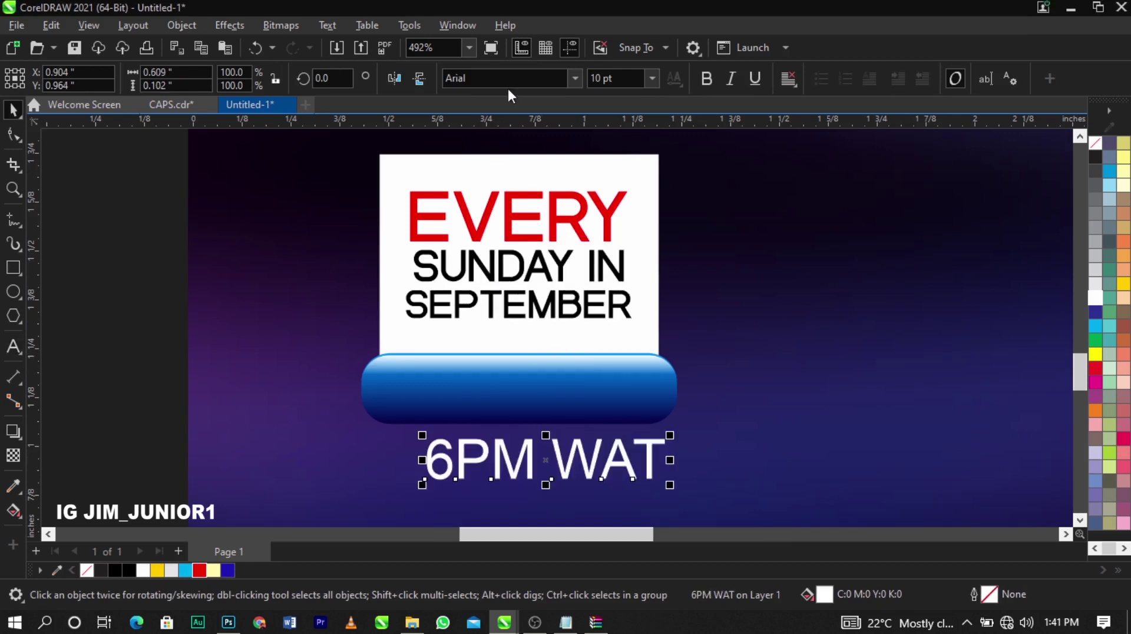
type("vantely")
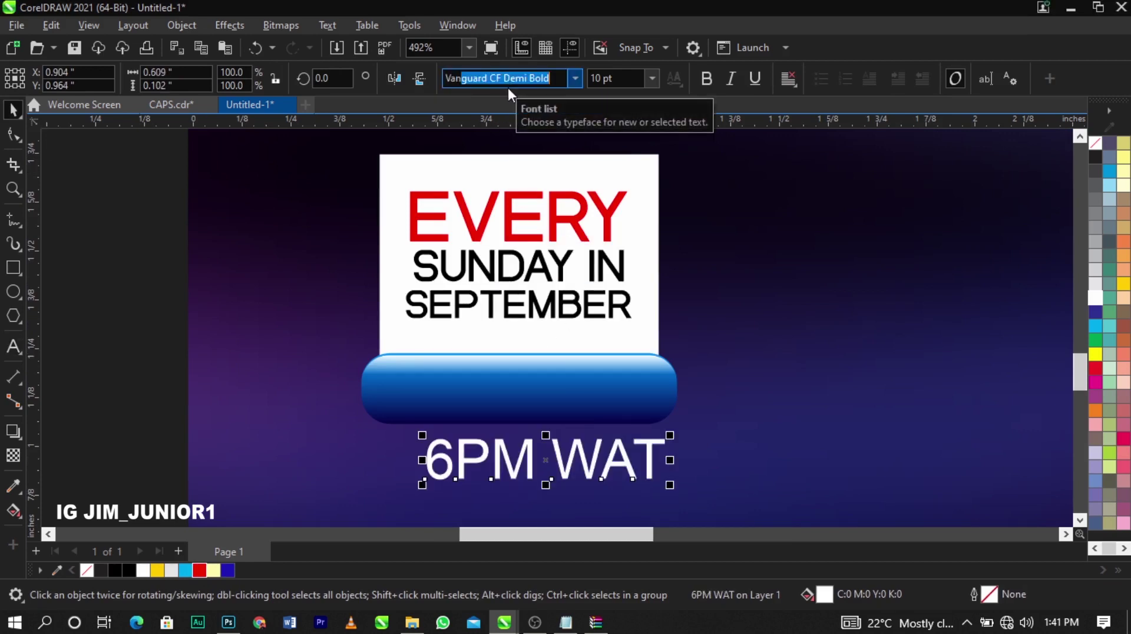
key("Return")
key("Return")
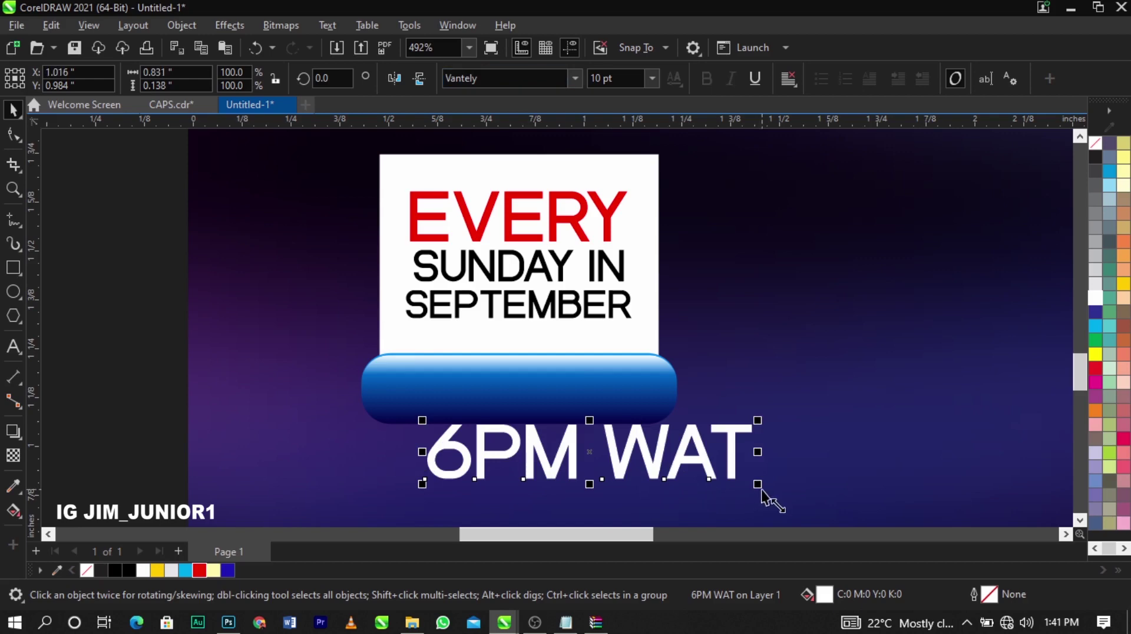
Scale 6PM WAT down to about the width of SEPTEMBER and centre it on the blue bar
left_click_drag(762, 490, 614, 394)
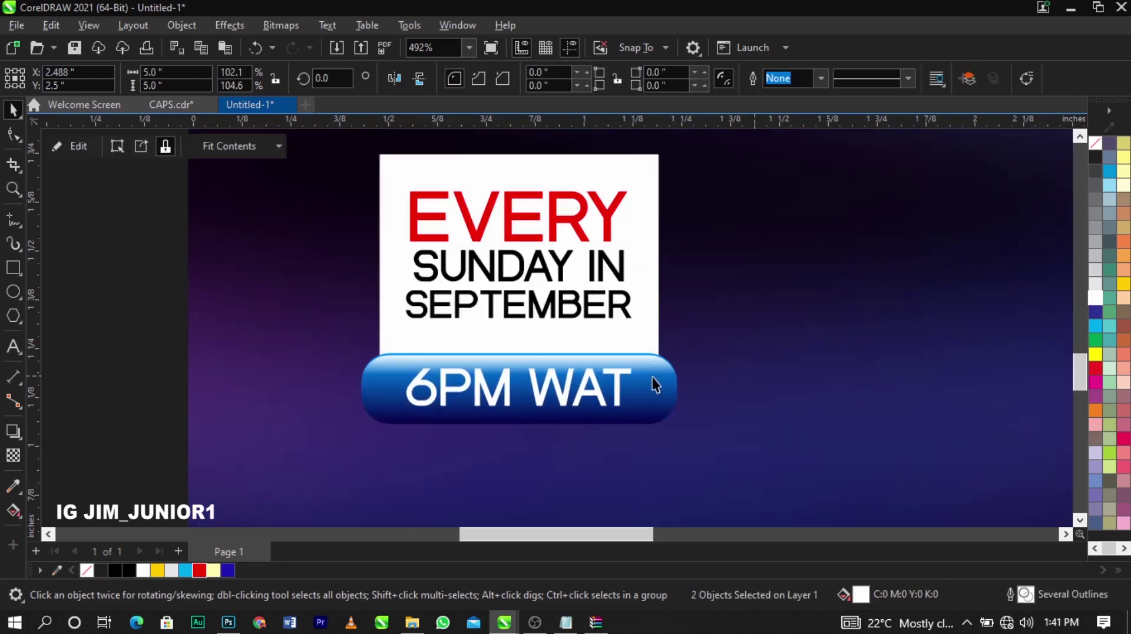
scroll(627, 377, "down", 3)
left_click(434, 341)
scroll(674, 396, "up", 3)
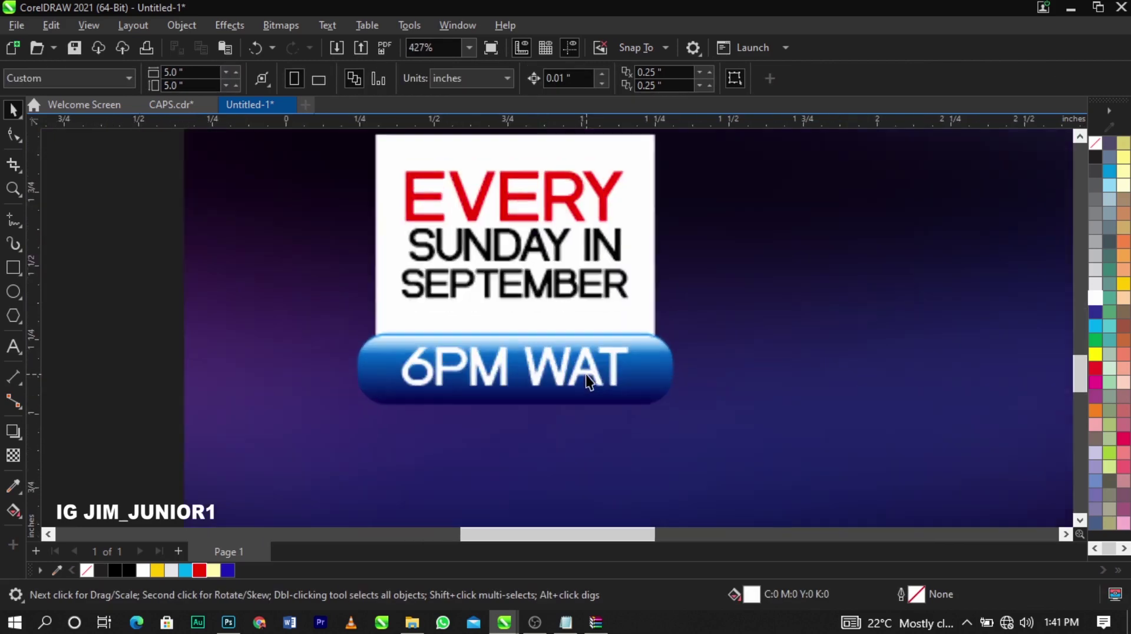
Stretch the blue bar and its highlight together about their centre to a height of about 0.194 in
scroll(586, 347, "up", 2)
left_click(670, 386)
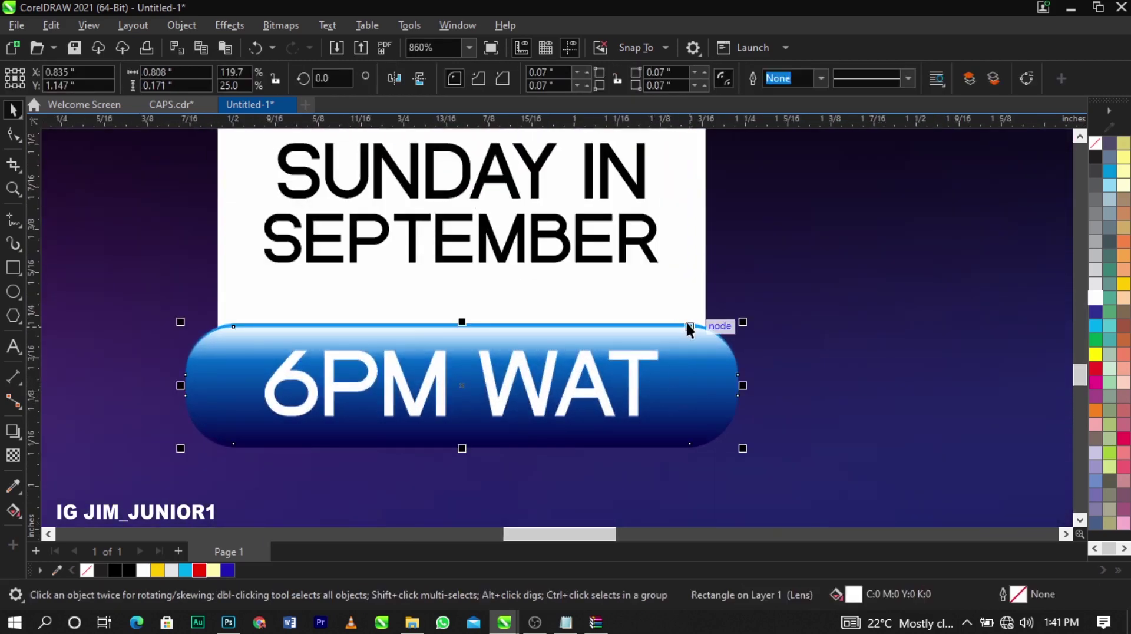
left_click(683, 320)
left_click(685, 316)
left_click(684, 322)
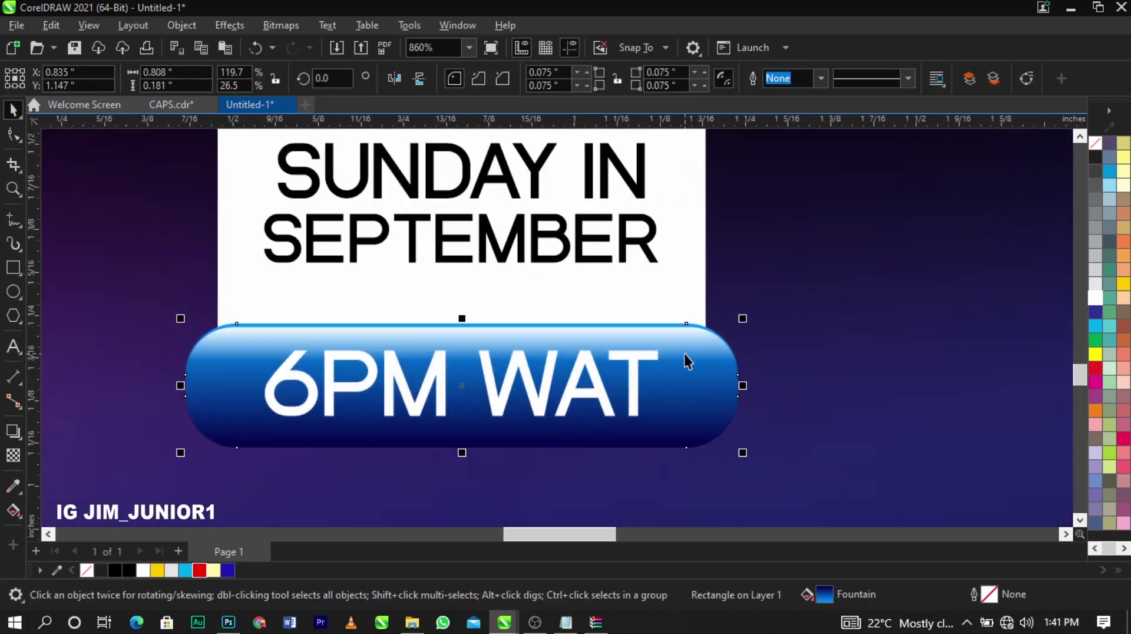
left_click(685, 354, "shift")
left_click_drag(465, 313, 465, 313)
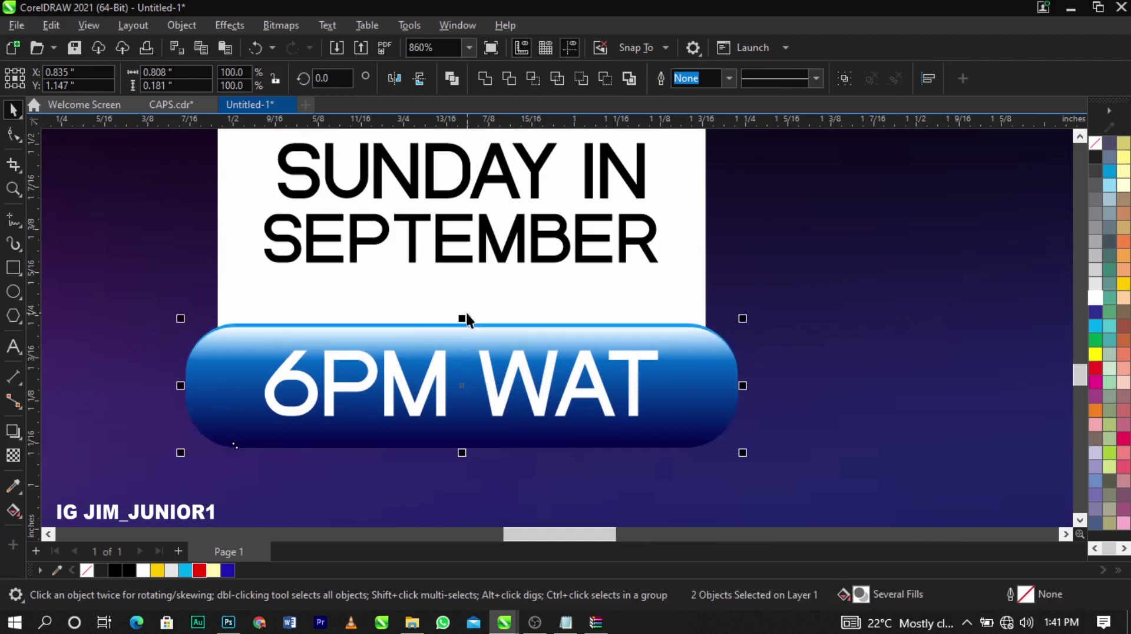
scroll(466, 311, "up", 2)
scroll(517, 318, "down", 5)
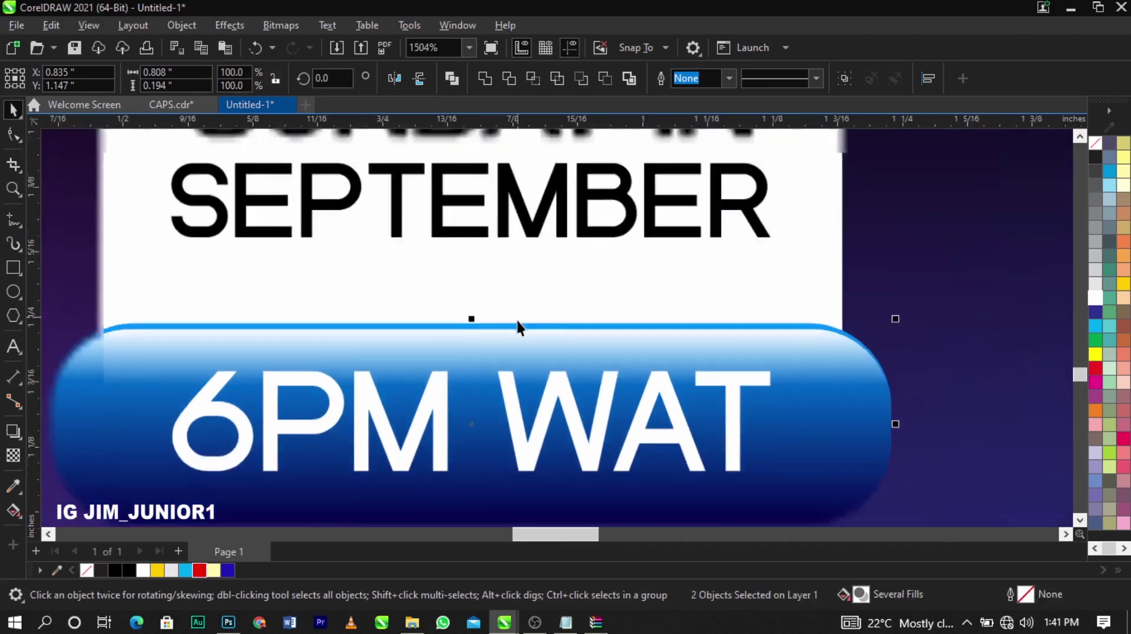
left_click_drag(223, 408, 696, 168)
scroll(634, 313, "down", 4)
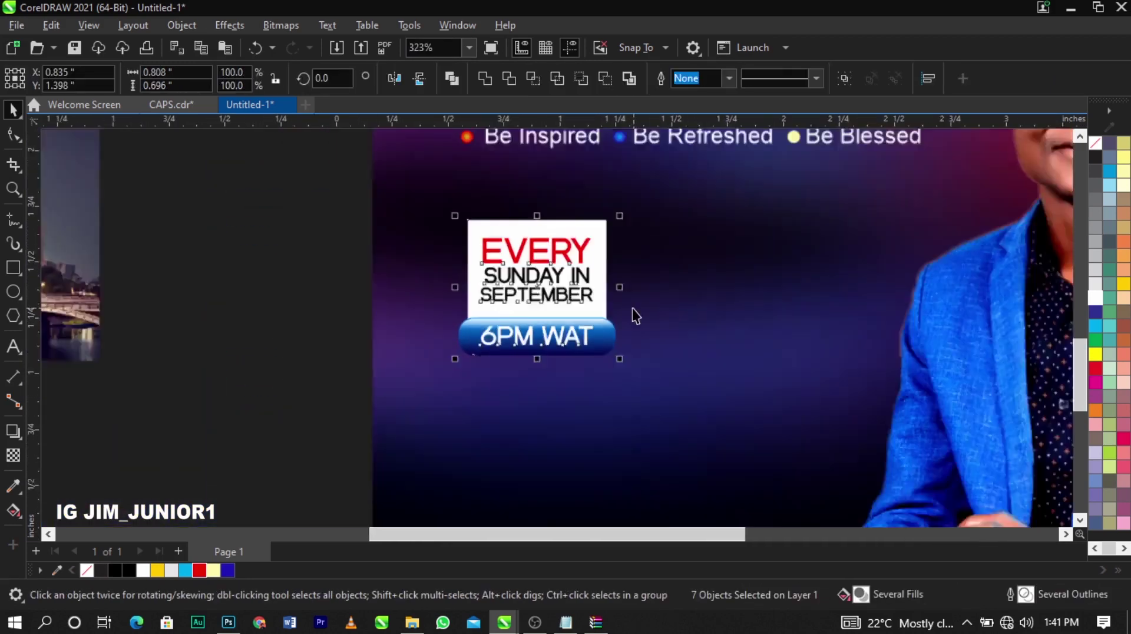
left_click(424, 315)
Move the contact name and phone text from beside the flyer to its lower-left corner
key("z")
left_click_drag(254, 227, 1035, 457)
key("space")
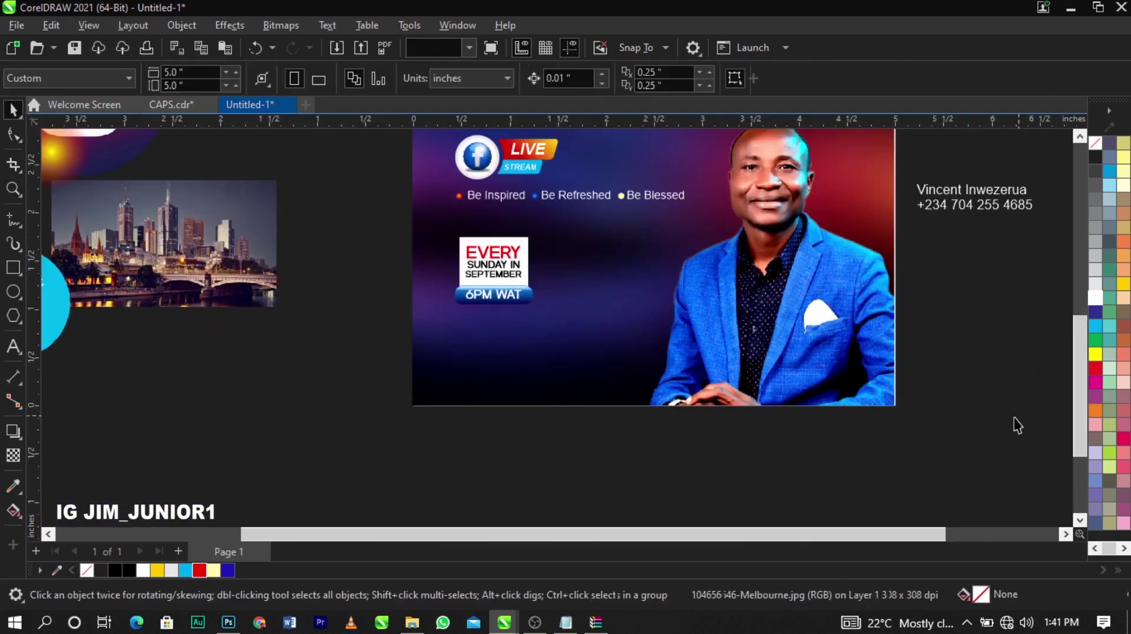
left_click(875, 297)
left_click(975, 355)
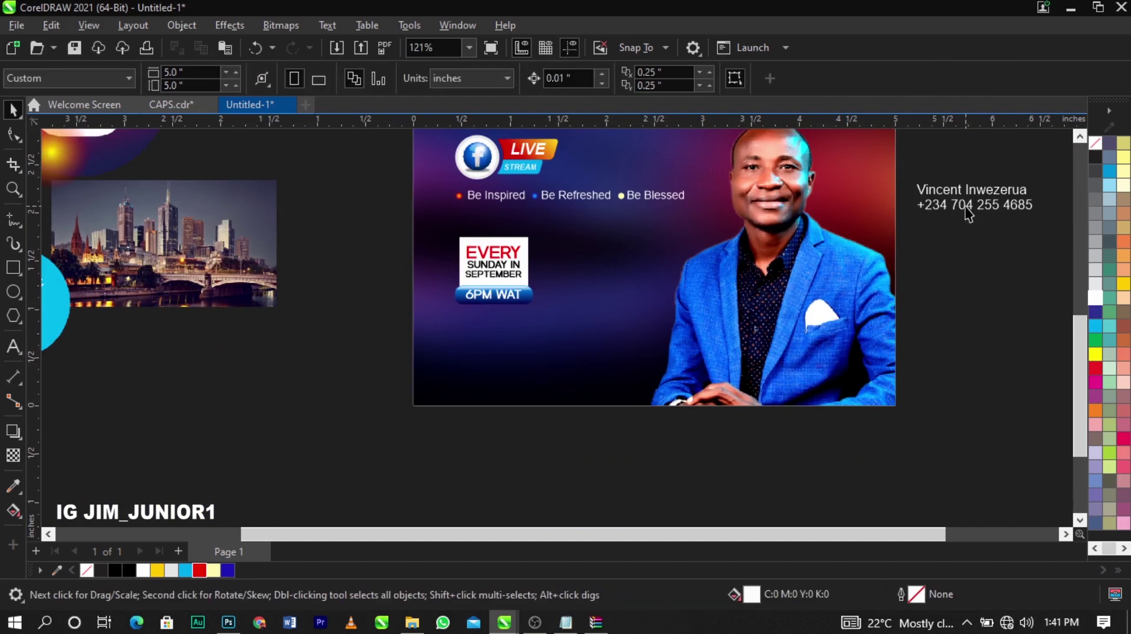
left_click_drag(961, 205, 399, 431)
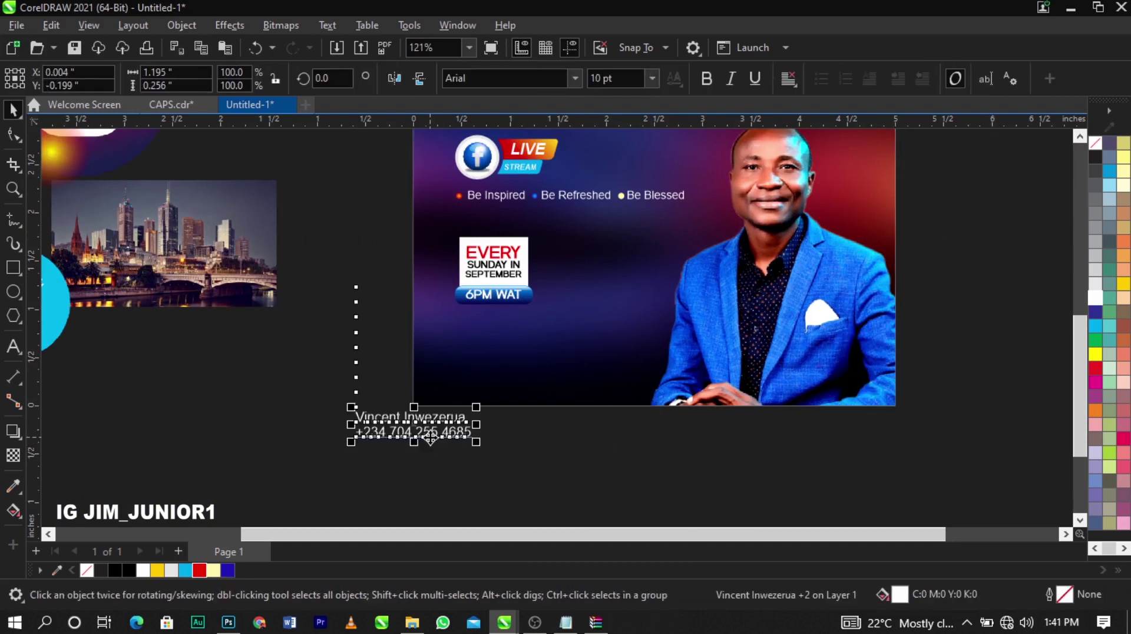
Delete the empty lines above the contact name and place the contact text on the flyer below the 6PM WAT bar
key("F8")
left_click(356, 417)
key("BackSpace")
key("BackSpace")
key("BackSpace")
key("BackSpace")
key("BackSpace")
key("BackSpace")
key("BackSpace")
key("BackSpace")
key("BackSpace")
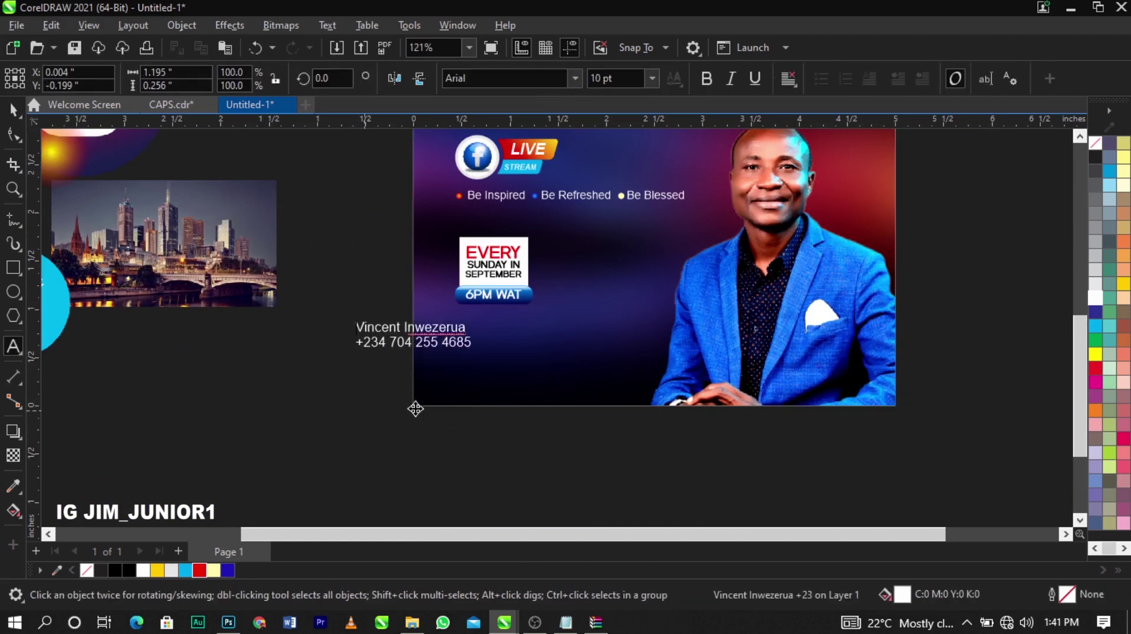
key("ctrl+space")
left_click_drag(432, 297, 534, 352)
Move the yellow light flare away from the social icons to the empty canvas right of the flyer
scroll(415, 368, "down", 3)
left_click(191, 200)
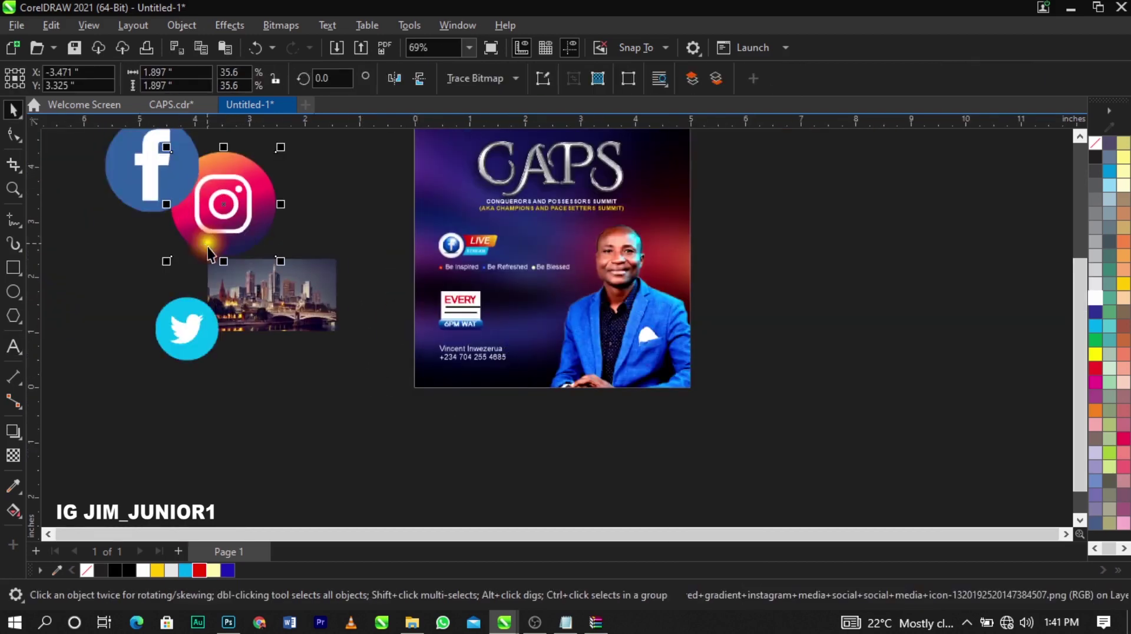
left_click_drag(207, 246, 836, 284)
Centre the Facebook, Instagram and Twitter icons on one another and move the stack beside the flyer's lower-left edge
left_click(187, 196)
left_click(241, 232, "shift")
left_click(173, 328, "shift")
key("c")
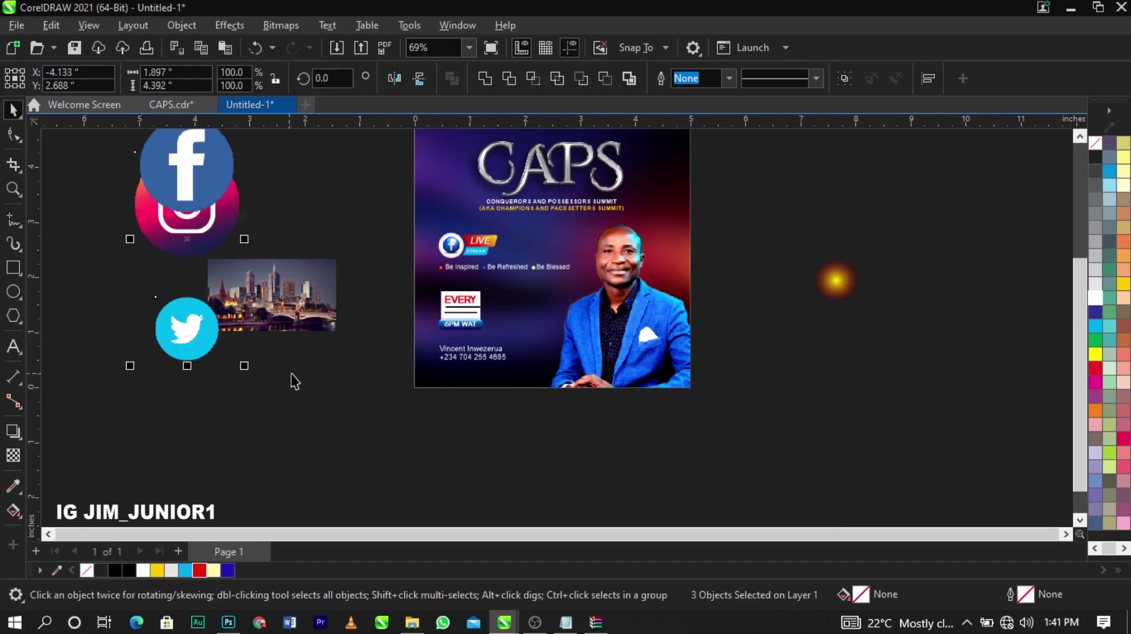
key("e")
left_click_drag(220, 344, 433, 356)
Scale the stacked icons down to about 1.28 in wide overall and move the Twitter icon off the stack
scroll(459, 296, "up", 1)
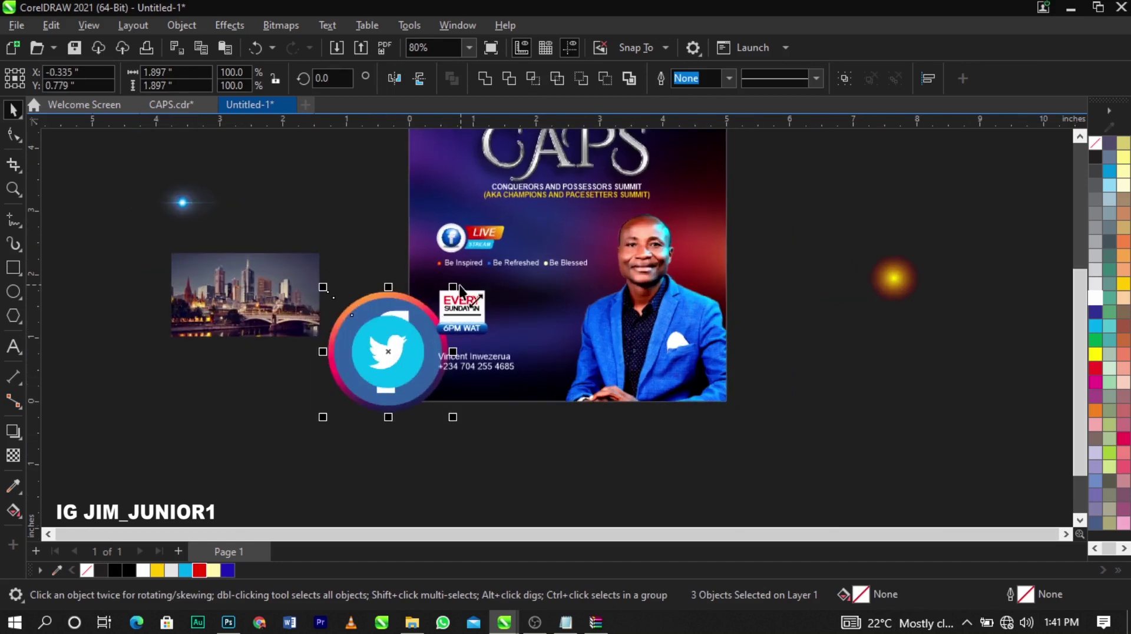
left_click_drag(454, 285, 442, 318)
key("z")
left_click_drag(281, 272, 569, 402)
key("space")
left_click(454, 397)
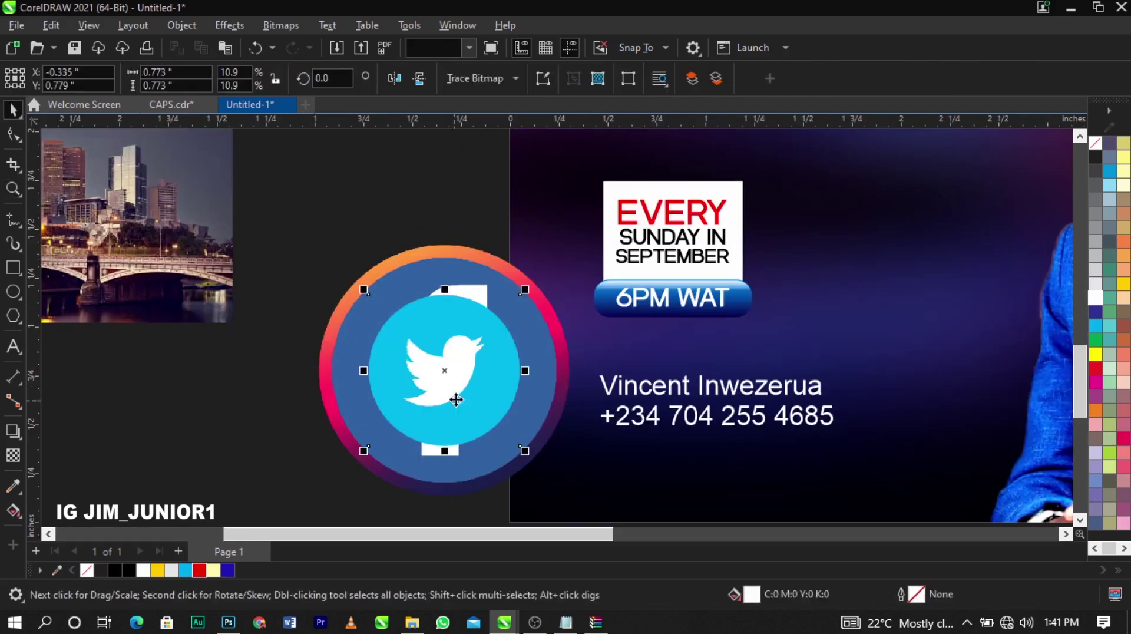
left_click_drag(454, 397, 278, 431)
Convert the Twitter icon to a 300 dpi bitmap and change it to 1-bit black and white using Line Art with threshold 188
left_click(293, 26)
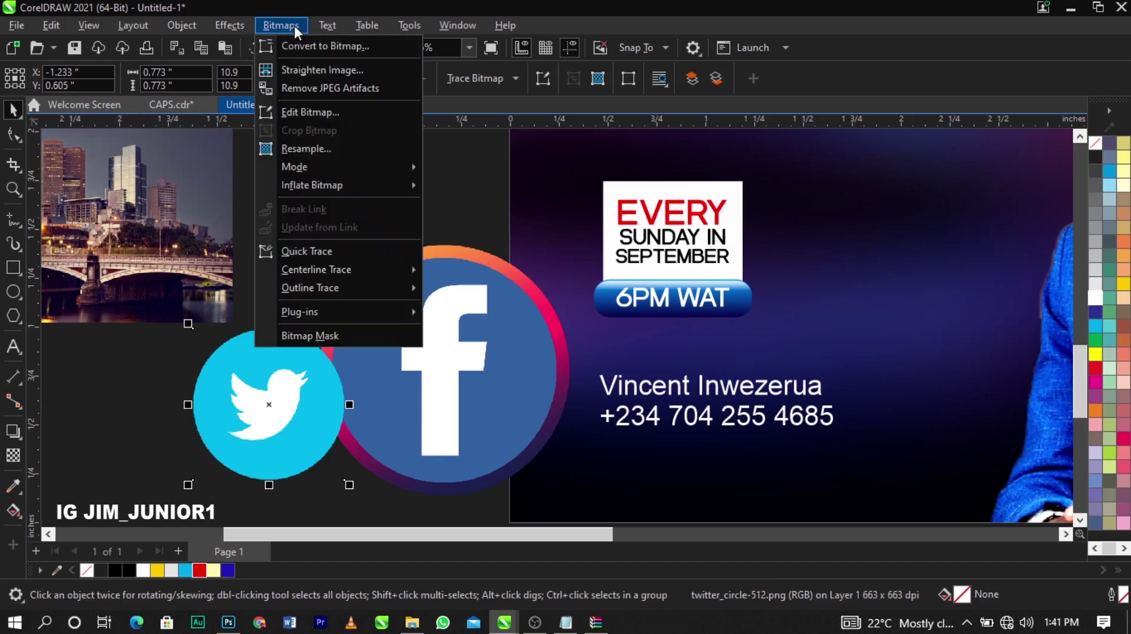
left_click(299, 41)
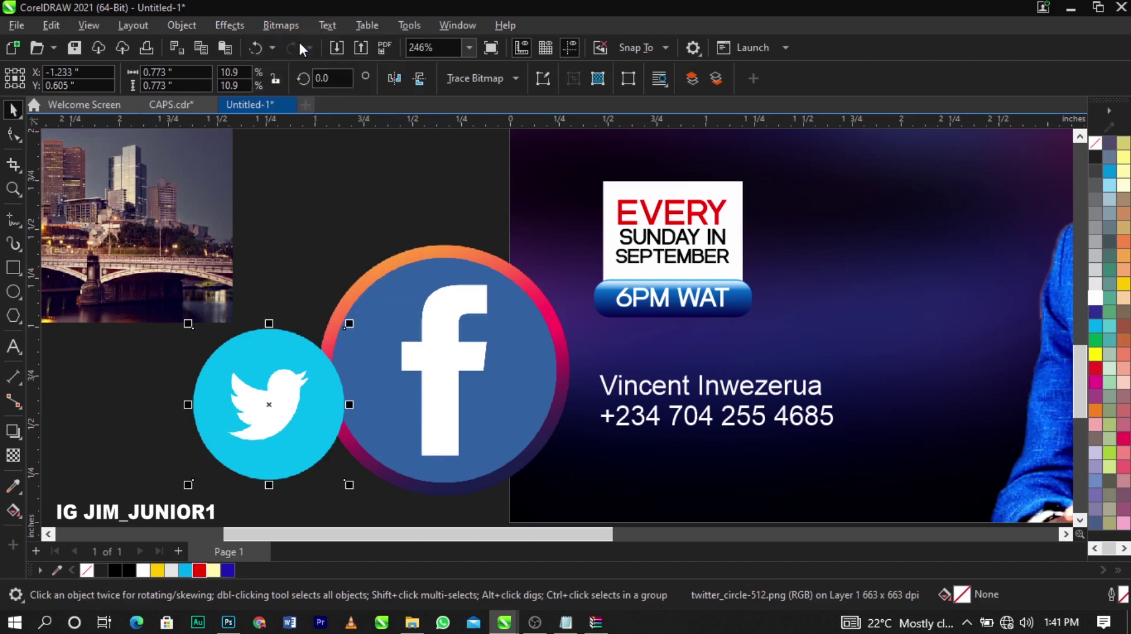
left_click(585, 400)
left_click(304, 30)
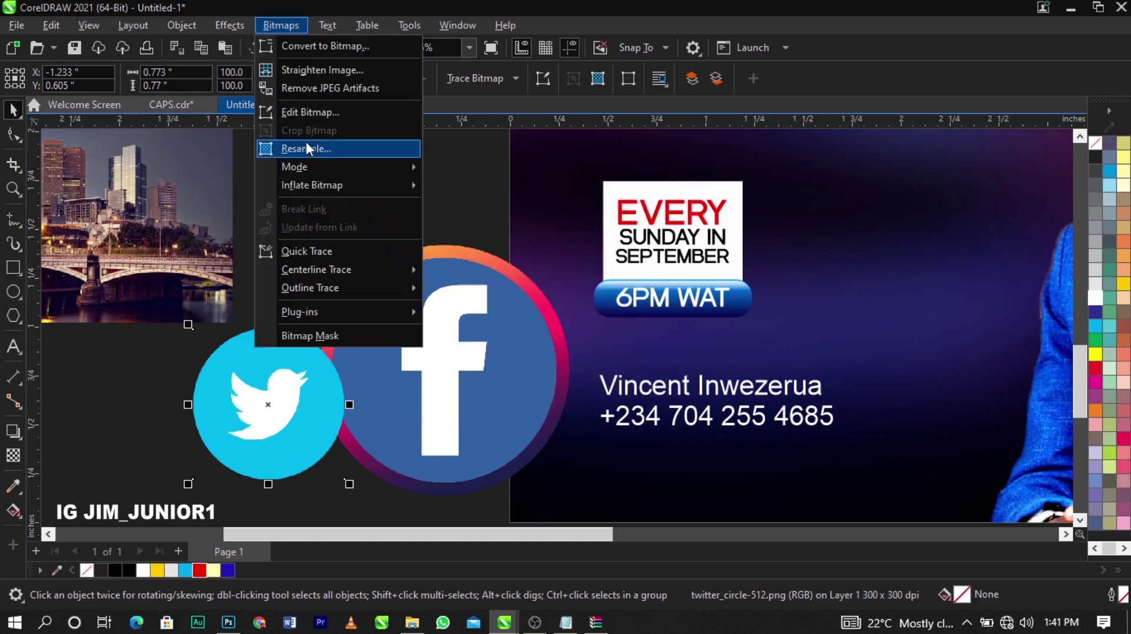
mouse_move(314, 169)
left_click(528, 170)
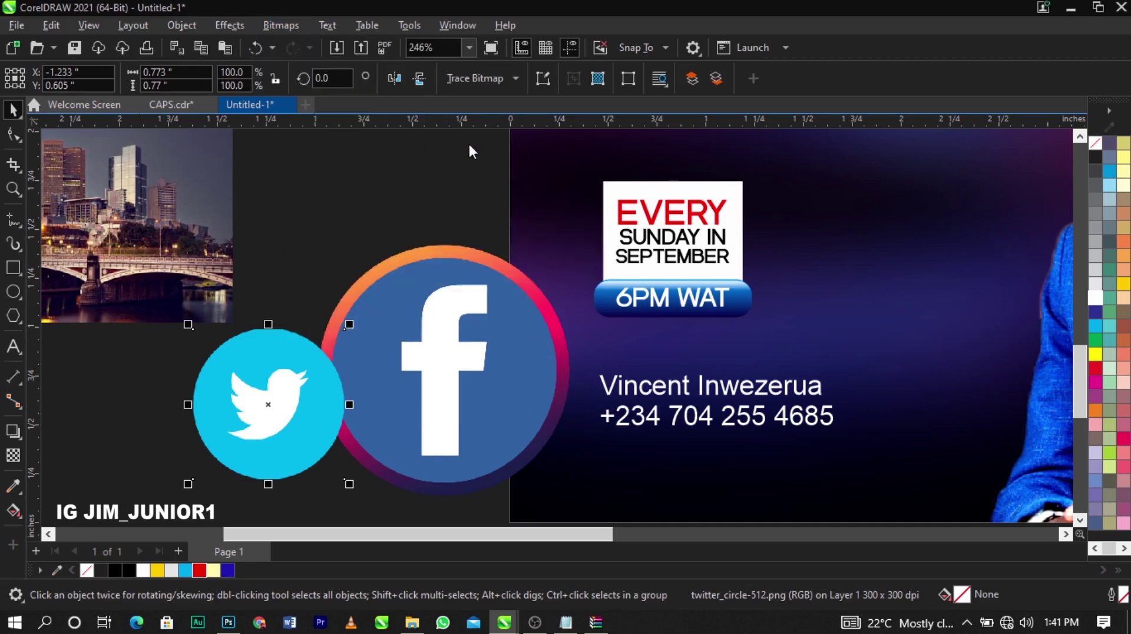
left_click(641, 441)
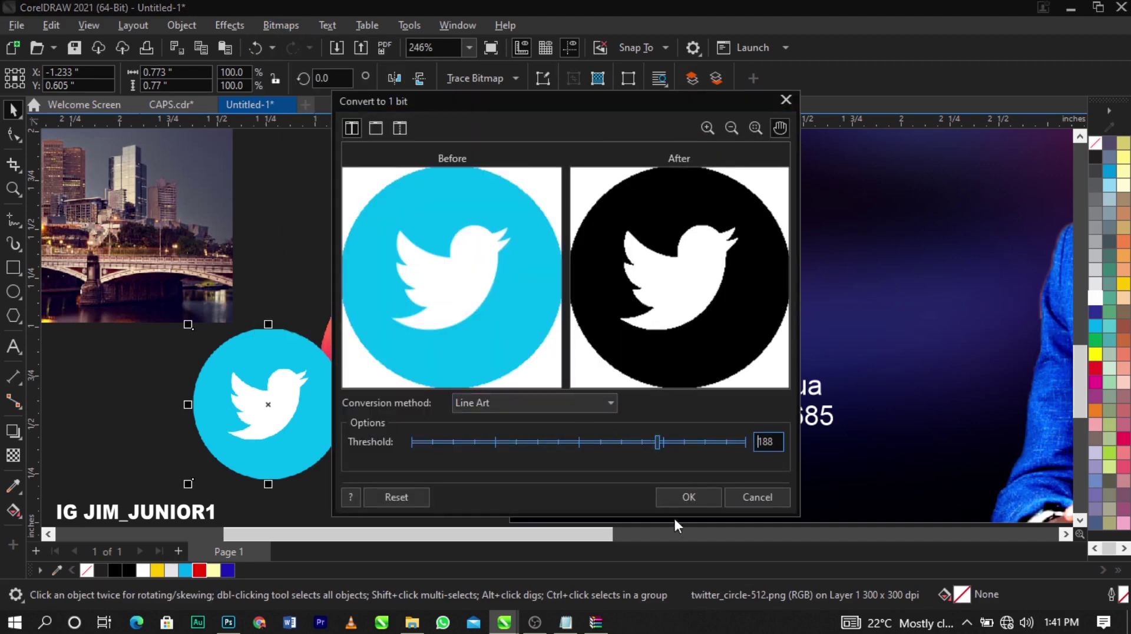
left_click(676, 497)
Outline-trace the black-and-white Twitter bitmap as Line Art with the default PowerTRACE settings
left_click(482, 81)
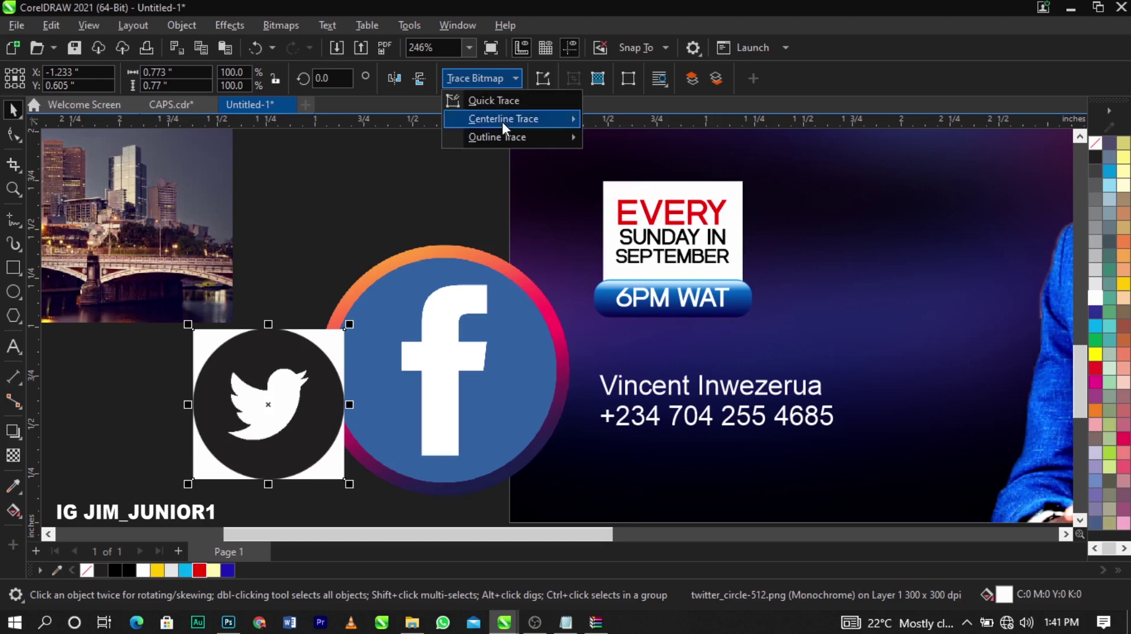
mouse_move(518, 137)
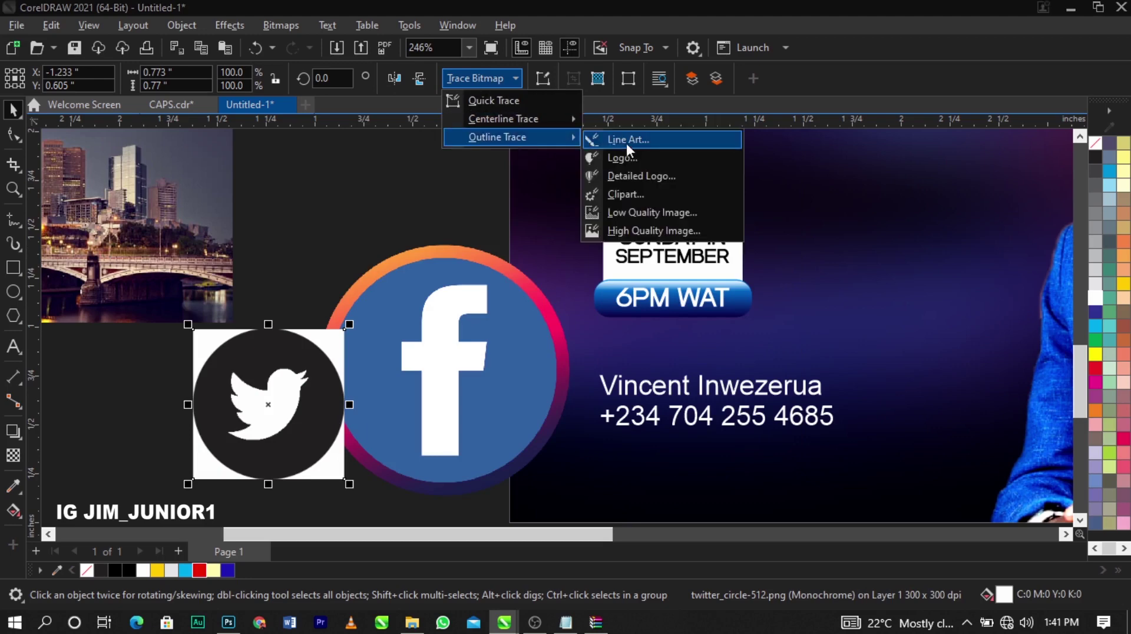
left_click(627, 143)
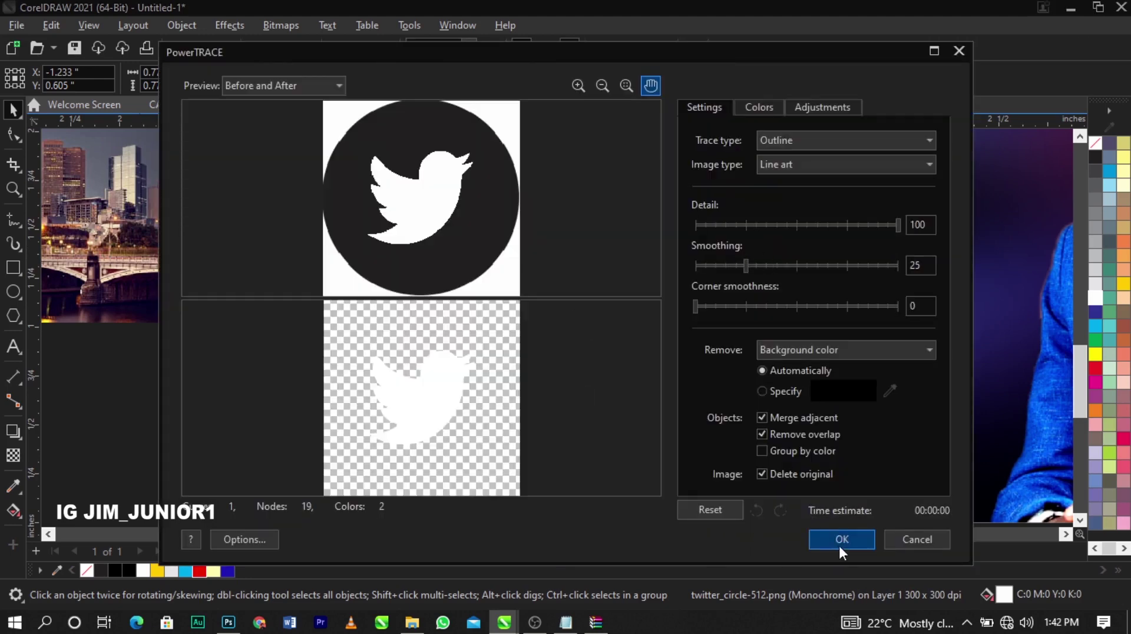
left_click(842, 540)
Move the traced white bird onto the flyer beside the contact text and delete the leftover Twitter bitmap
mouse_move(233, 430)
left_mouse_down()
mouse_move(476, 450)
mouse_move(779, 378)
left_mouse_up()
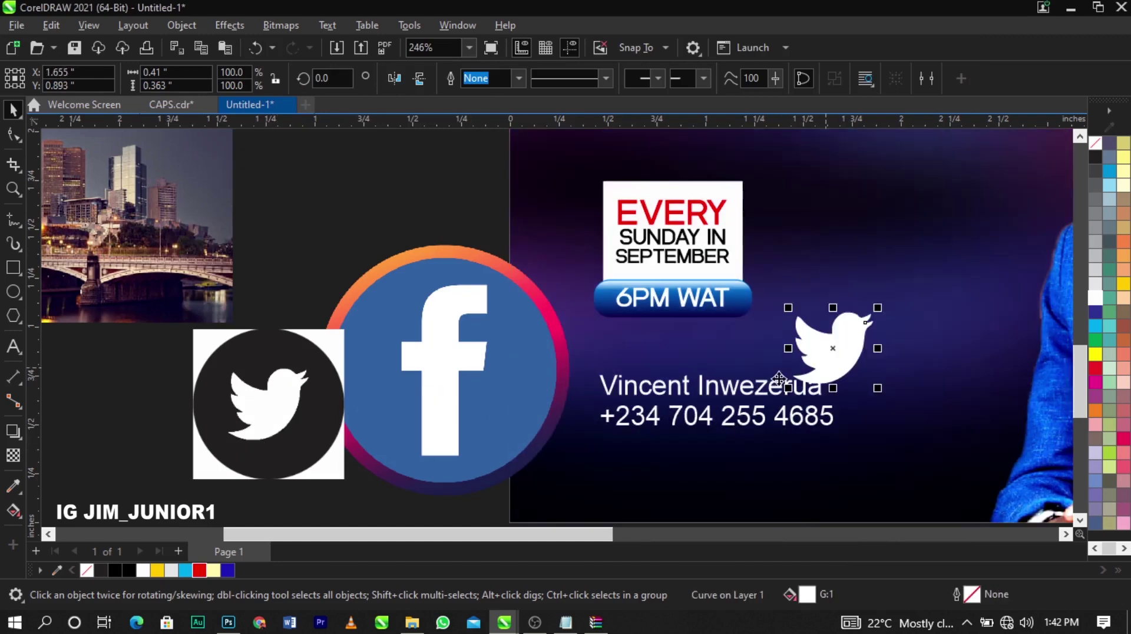
left_click(310, 417)
key("Delete")
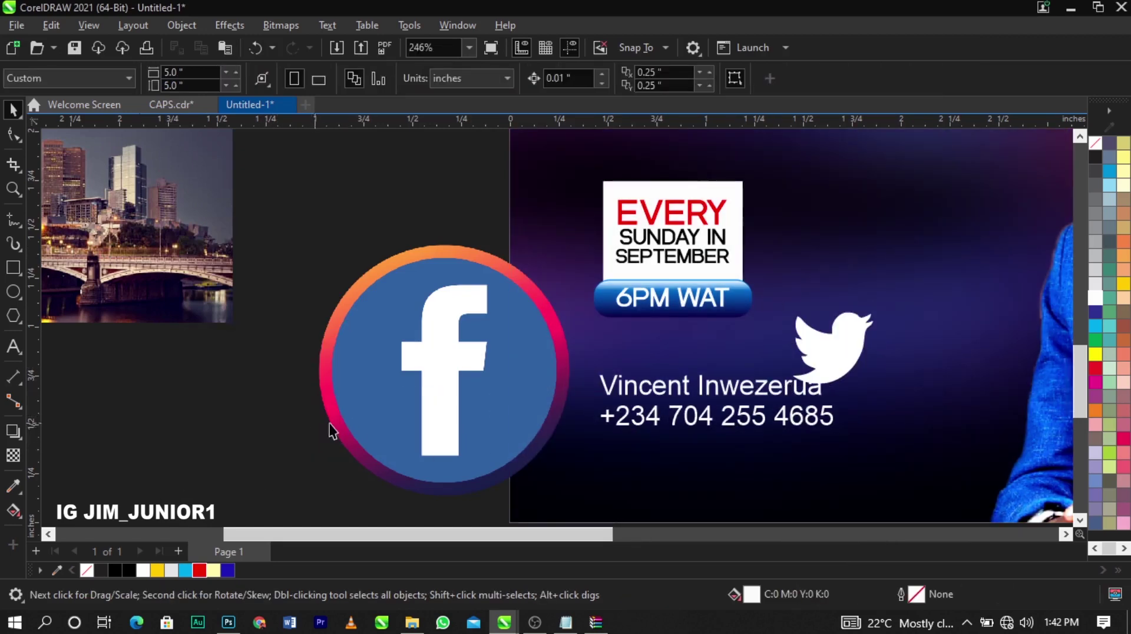
Move the Facebook icon off the Instagram icon and convert it to a 1-bit black-and-white bitmap
left_click_drag(462, 399, 245, 412)
left_click(295, 22)
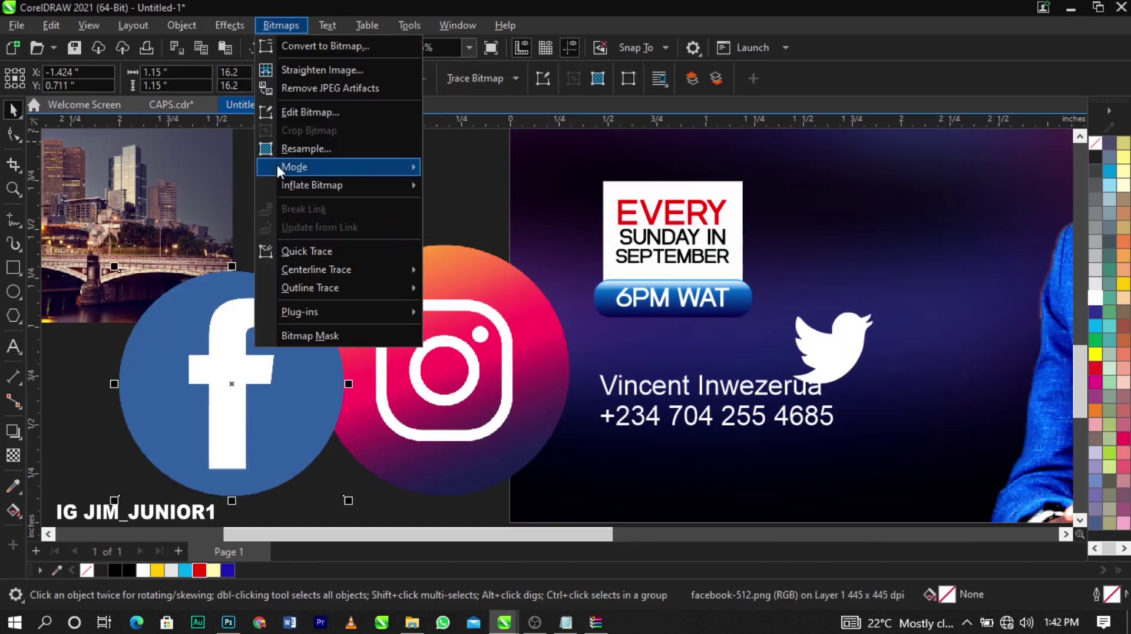
mouse_move(289, 166)
left_click(483, 172)
left_click(669, 496)
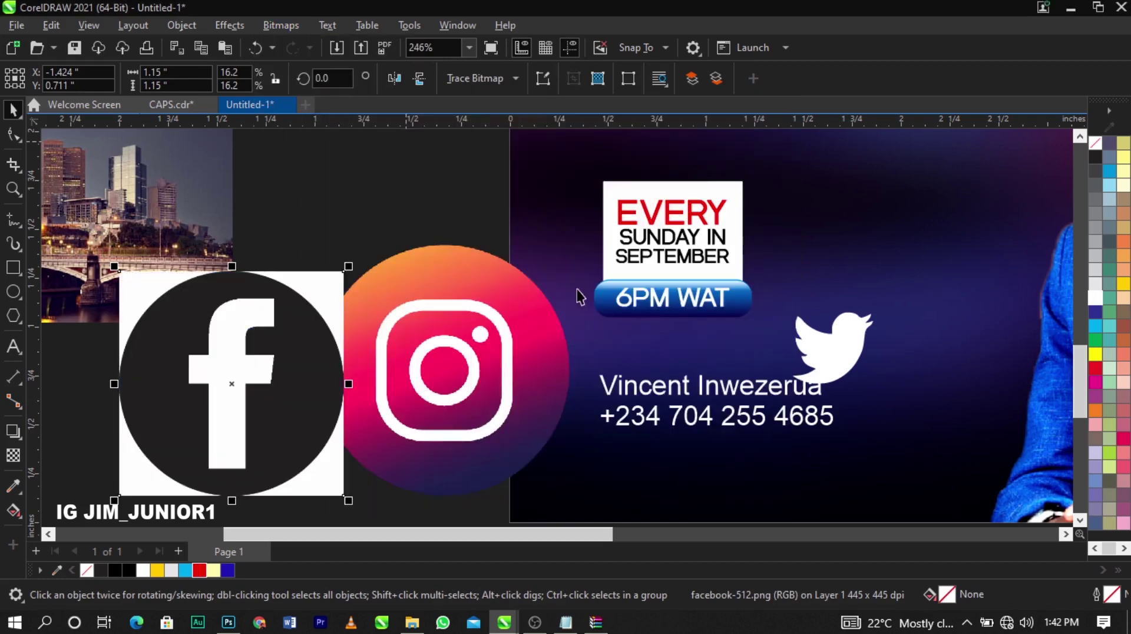
Outline-trace the Facebook bitmap as Line Art and delete the leftover bitmap behind the trace
left_click(482, 77)
mouse_move(495, 138)
left_click(639, 143)
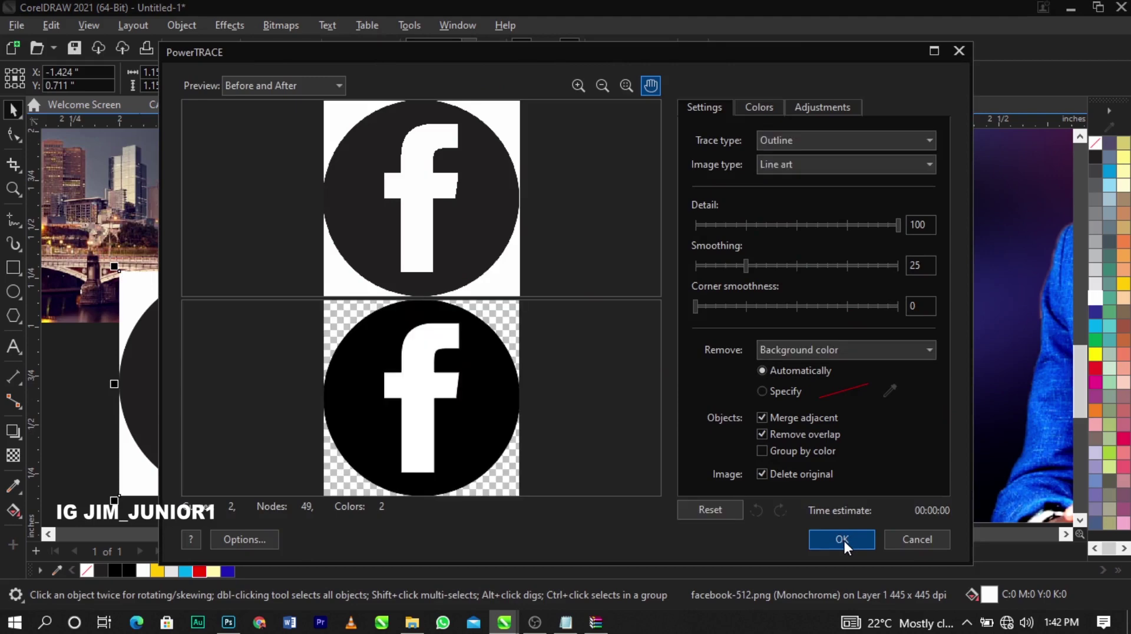
left_click(844, 539)
left_click_drag(307, 436, 451, 353)
left_click(206, 427)
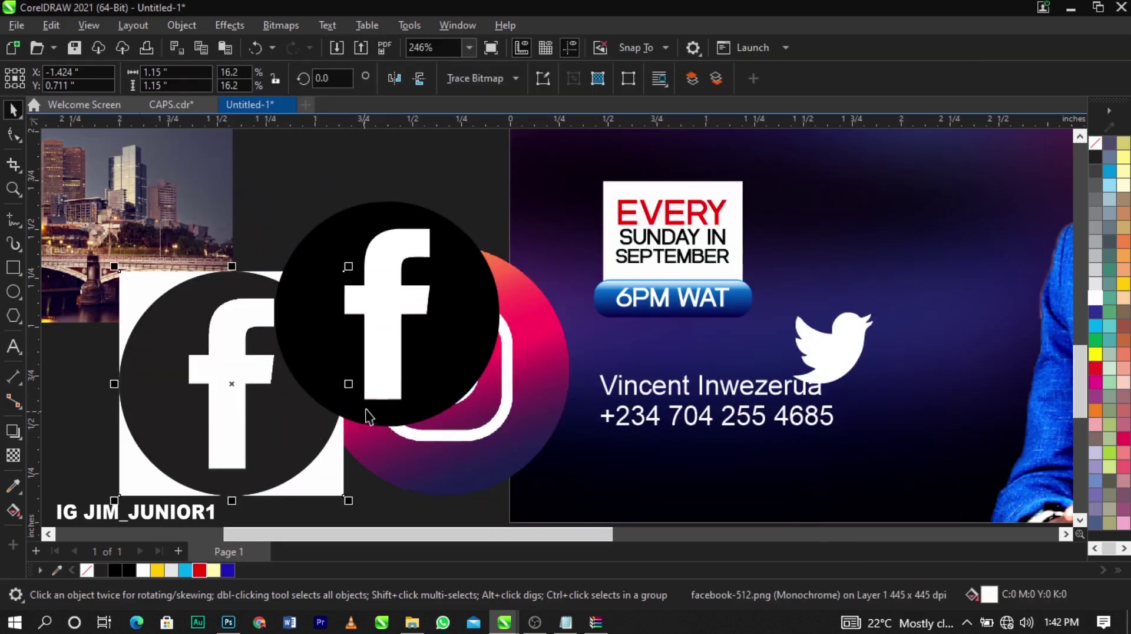
key("Delete")
Move the traced Facebook icon onto the flyer and scale it down to a small badge beside the Twitter bird
mouse_move(404, 397)
left_mouse_down()
mouse_move(833, 417)
mouse_move(956, 402)
left_mouse_up()
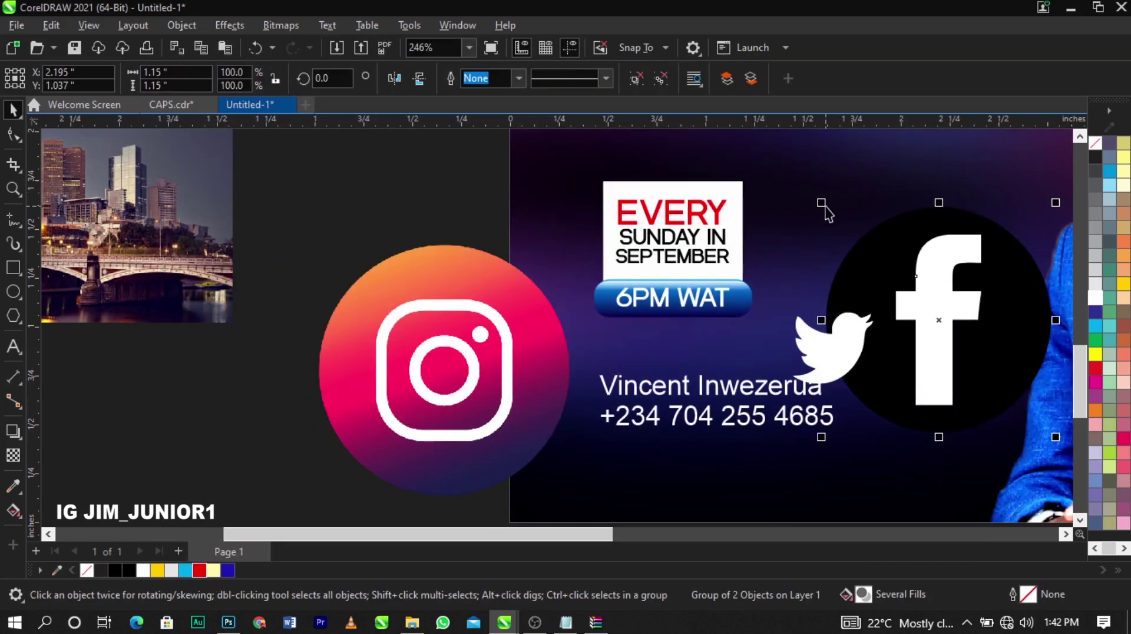
left_click_drag(825, 207, 919, 303)
key("ctrl+z")
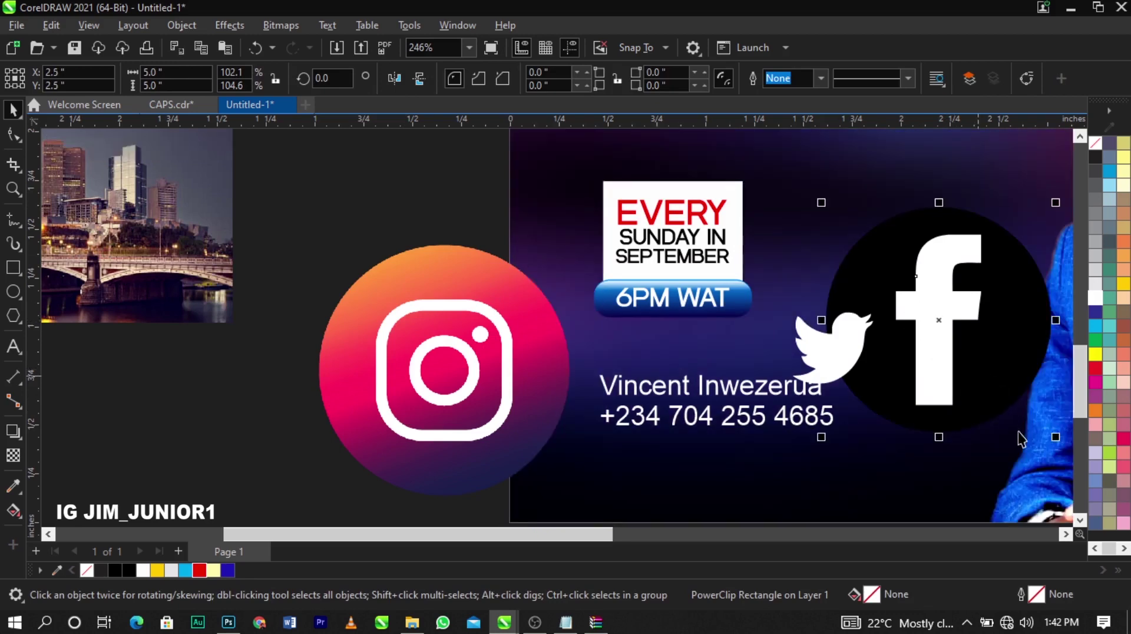
left_click(1018, 431)
mouse_move(1057, 441)
left_mouse_down()
mouse_move(1013, 395)
mouse_move(868, 313)
left_mouse_up()
left_click_drag(868, 256, 930, 346)
Shift the Instagram icon clear of the flyer and convert it to 1-bit black and white using Line Art with threshold 188
left_click_drag(451, 379, 407, 336)
left_click(278, 26)
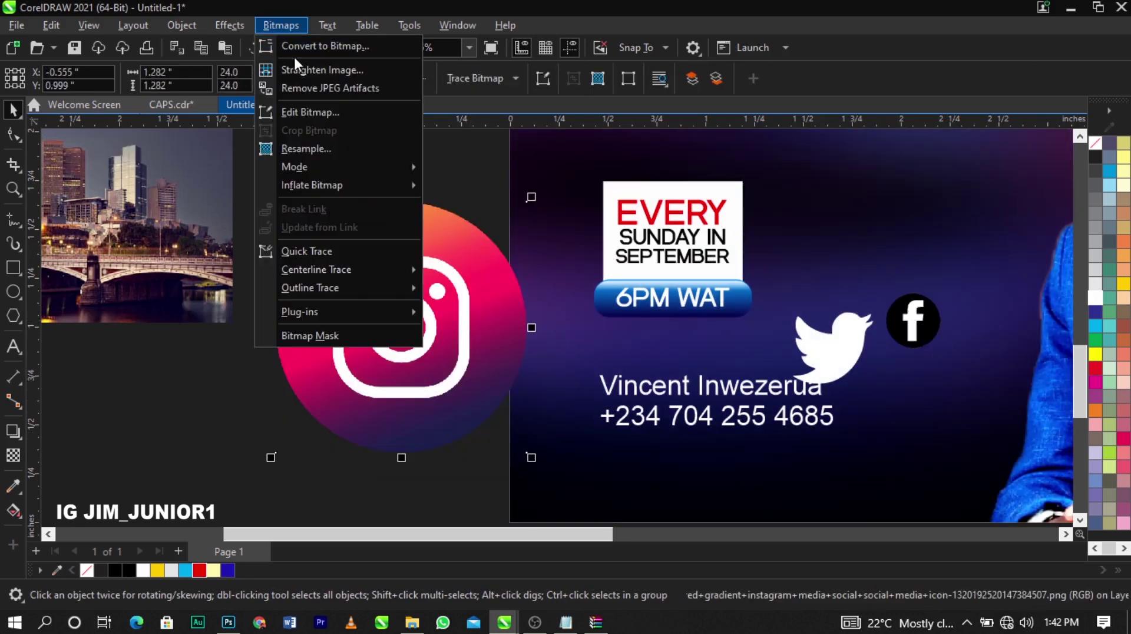
mouse_move(307, 166)
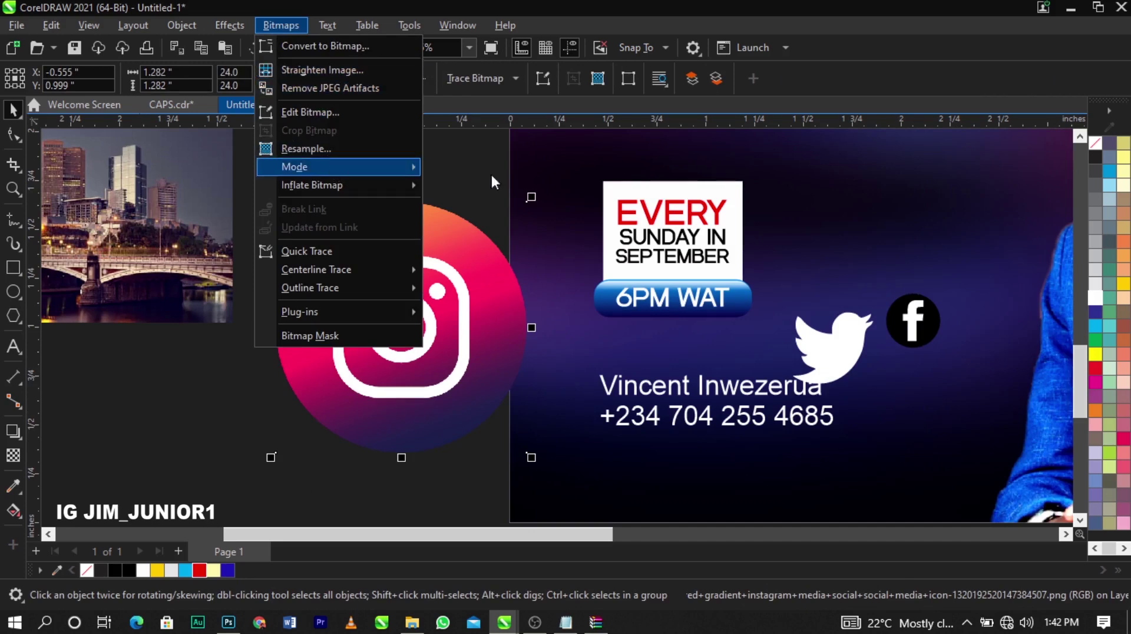
left_click(492, 172)
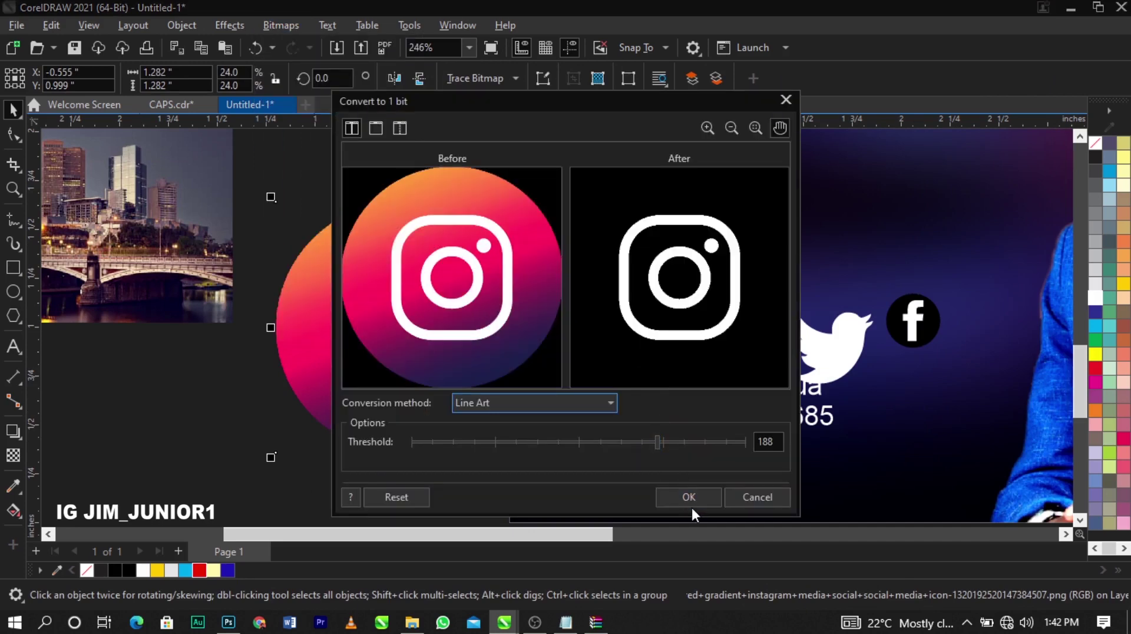
left_click(686, 497)
Outline-trace the Instagram bitmap as Line Art and delete the leftover bitmap behind the trace
left_click(486, 82)
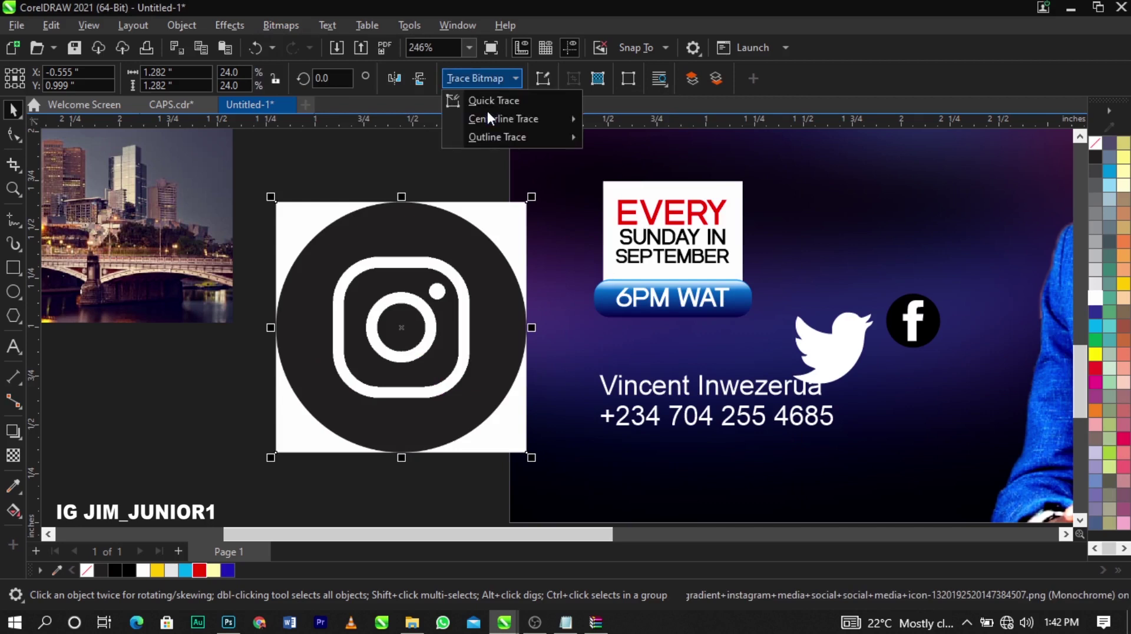
mouse_move(498, 139)
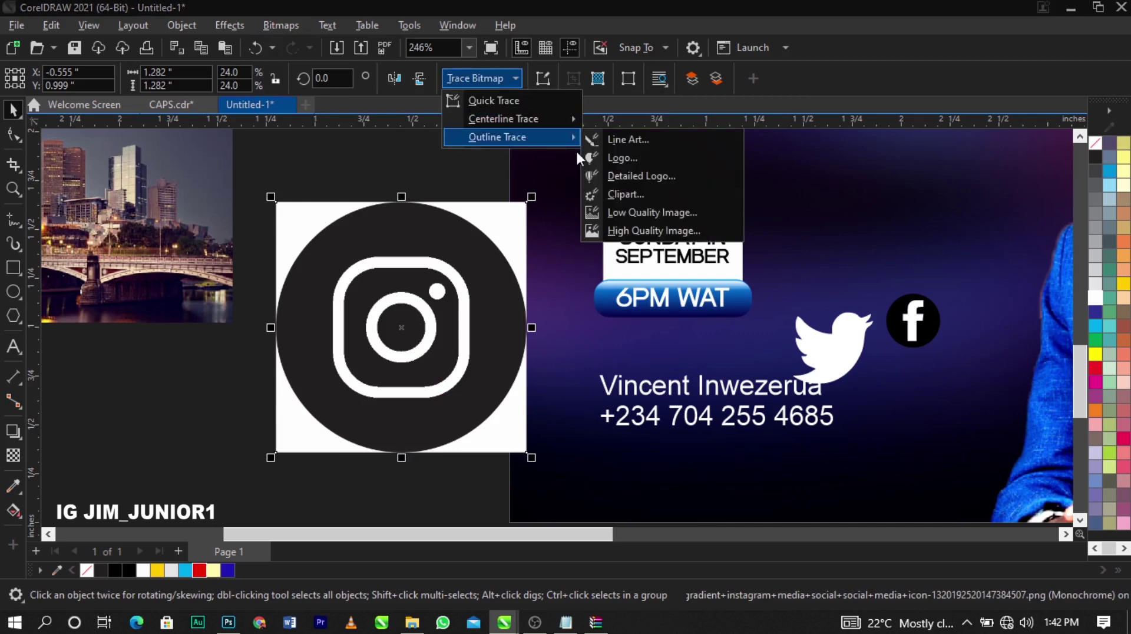
left_click(645, 139)
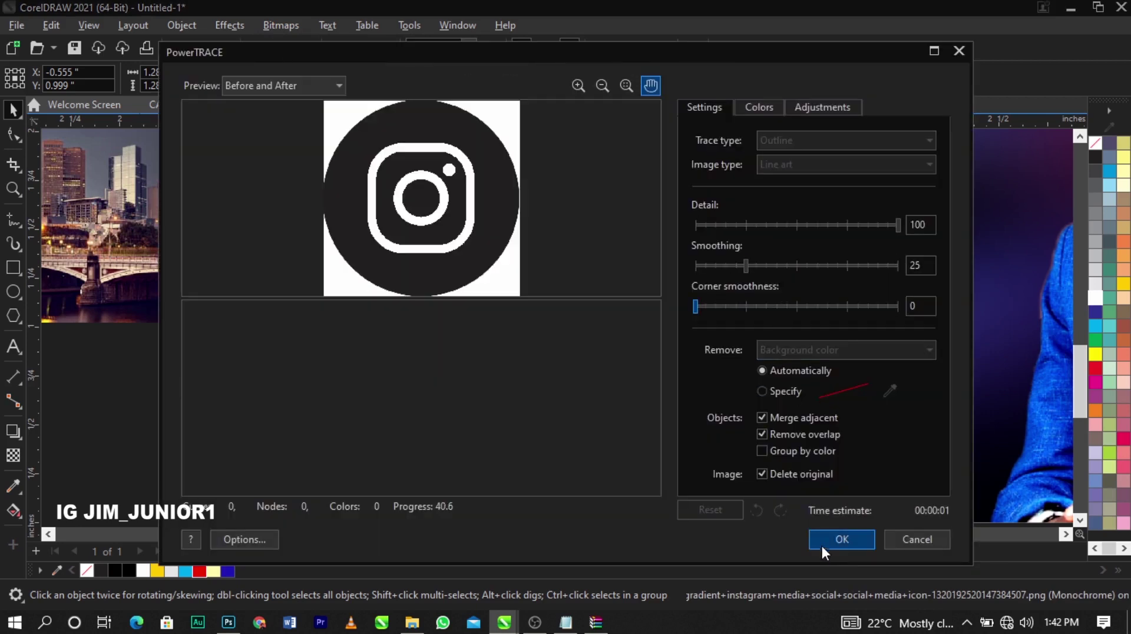
left_click(826, 543)
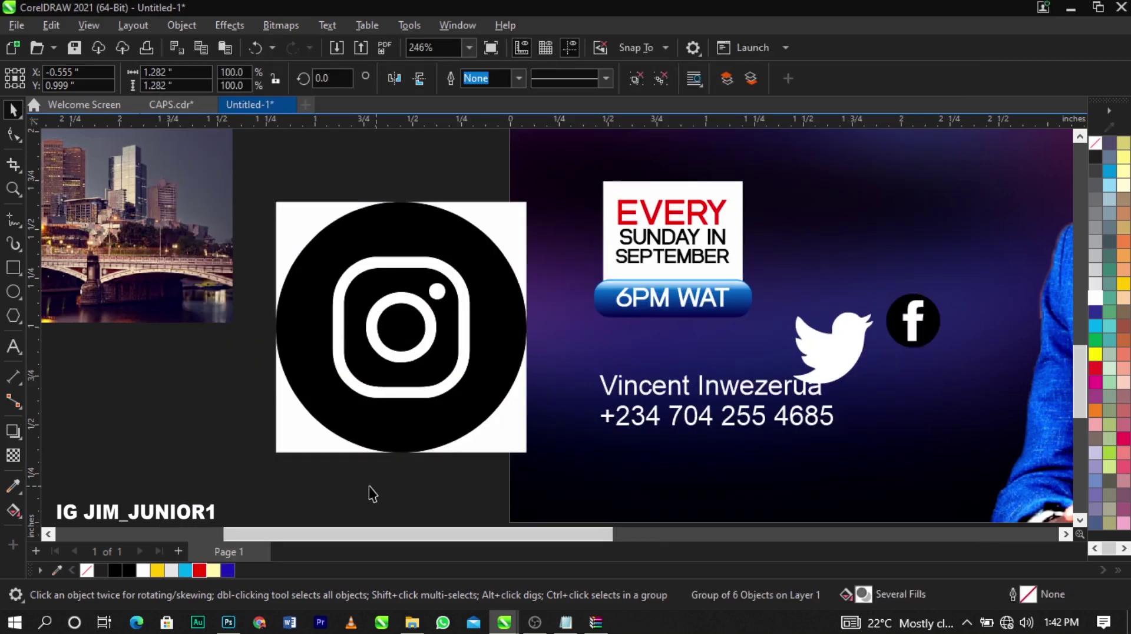
left_click(311, 442)
key("Delete")
left_click_drag(512, 394, 478, 406)
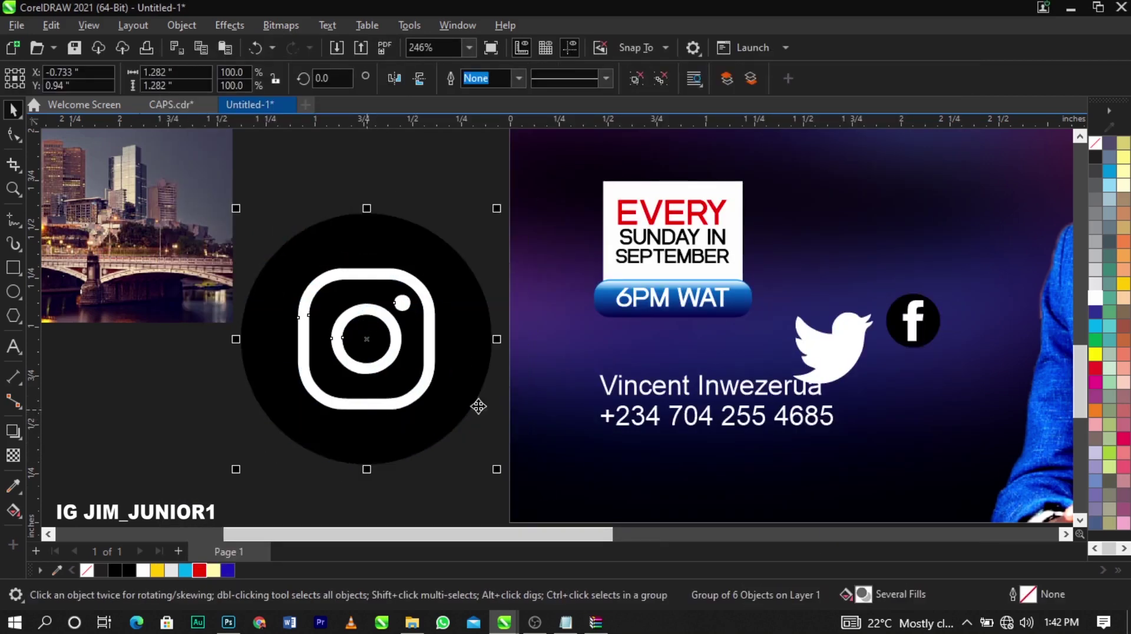
Fill the outer black circle of the traced Instagram icon with white
left_click(443, 199)
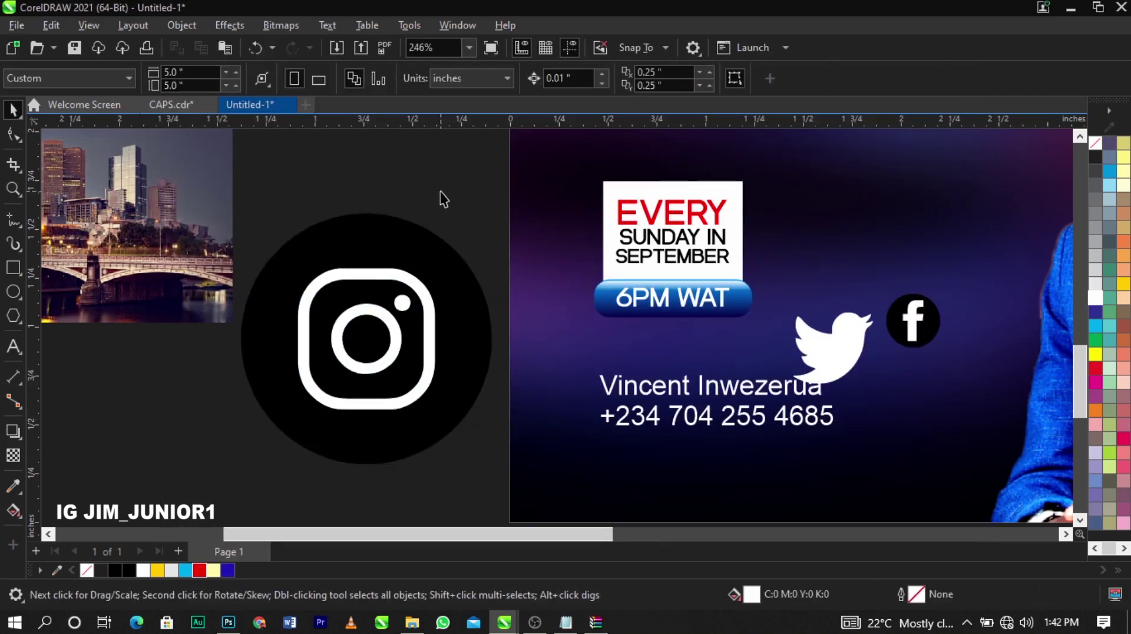
left_click(465, 311)
left_click(1095, 297)
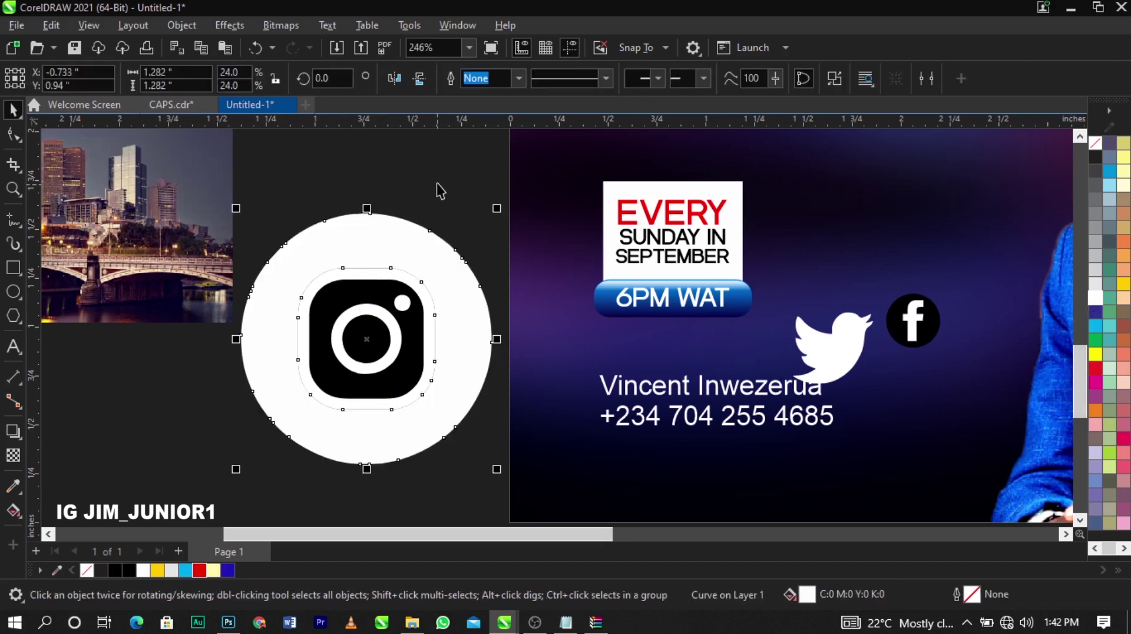
left_click(436, 182)
left_click(418, 285)
left_click_drag(418, 285, 436, 218)
key("ctrl+z")
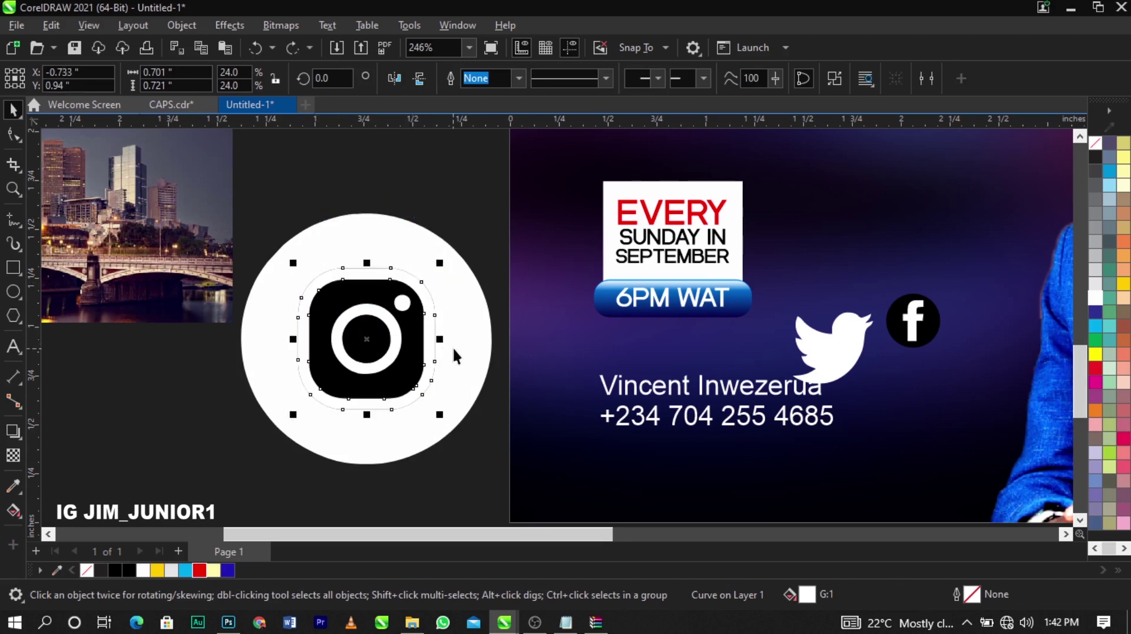
key("Escape")
left_click(414, 360)
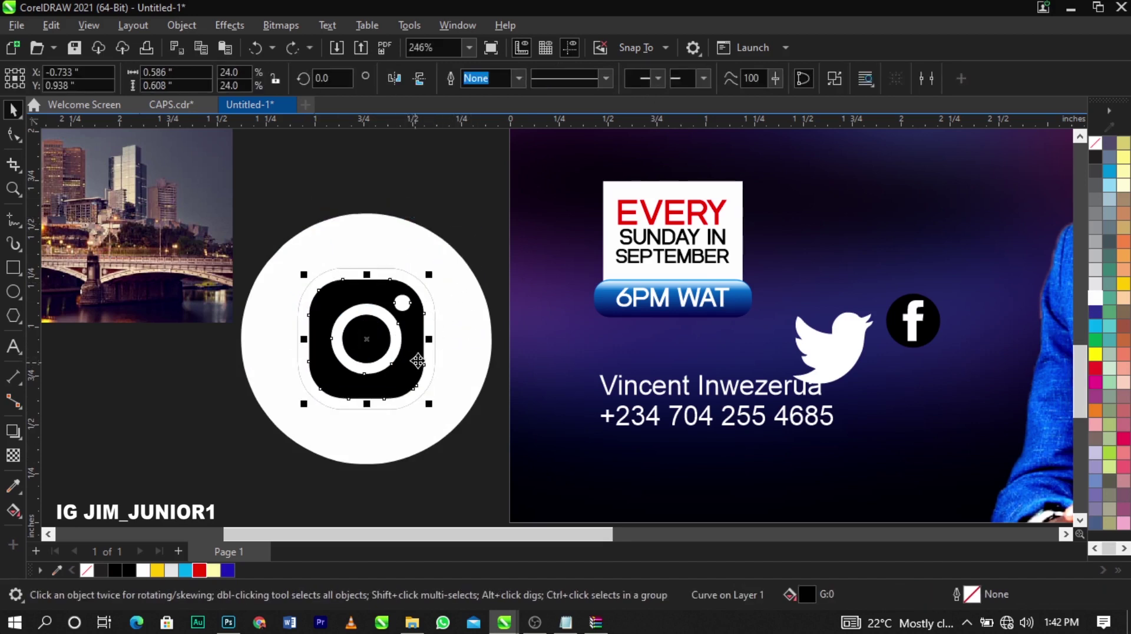
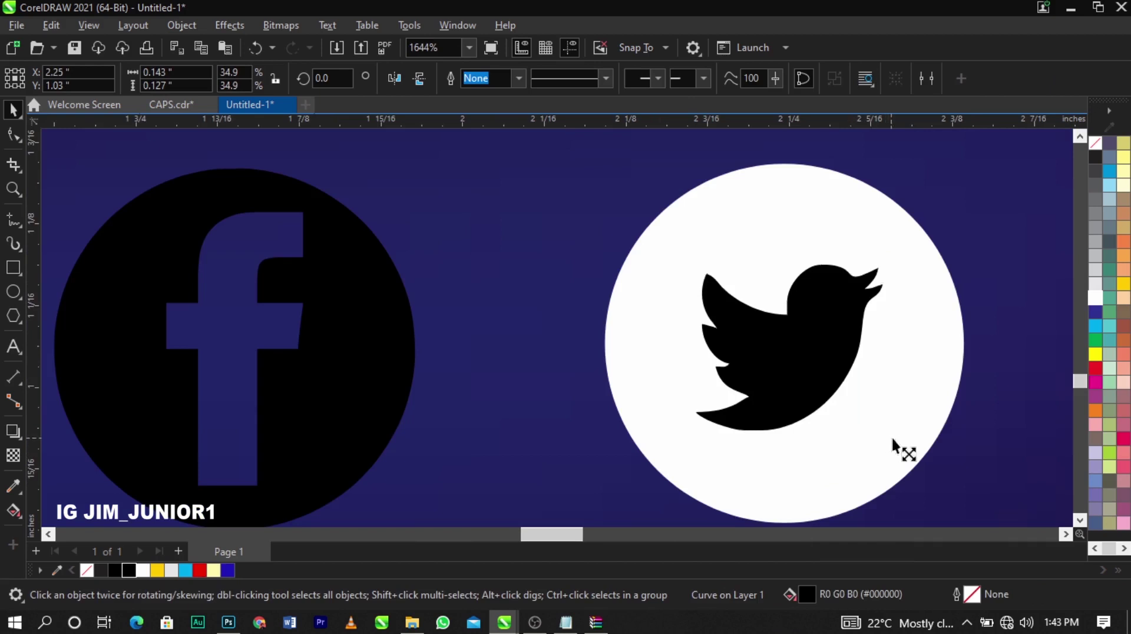
Enlarge the black Twitter bird slightly and trim its shape out of the white circle, deleting the bird
left_click_drag(892, 437, 901, 446)
left_click(895, 416, "shift")
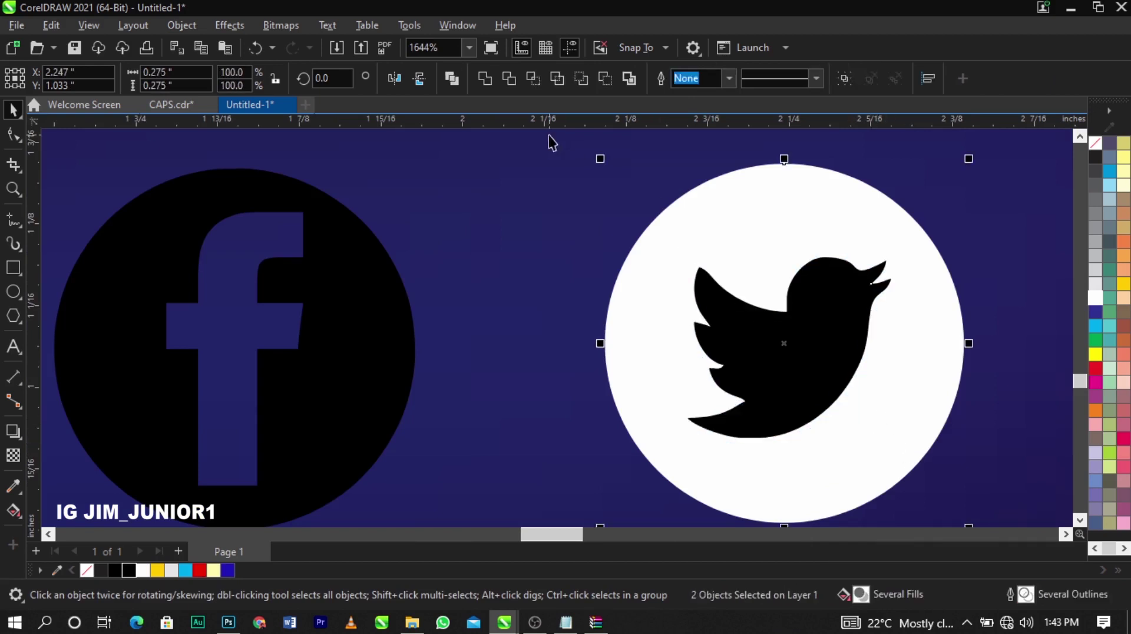
left_click(511, 83)
key("Delete")
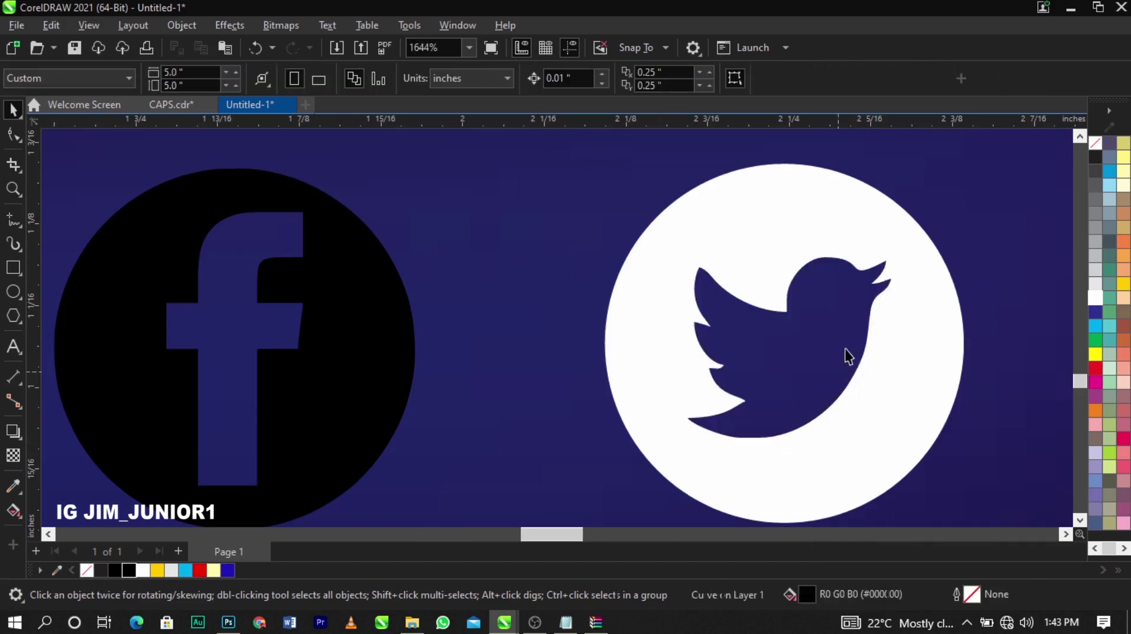
Fill the Facebook icon with white and scale it together with the Twitter icon down to about 0.1 inch across
scroll(848, 353, "down", 2)
left_click(604, 354)
left_click(1095, 297)
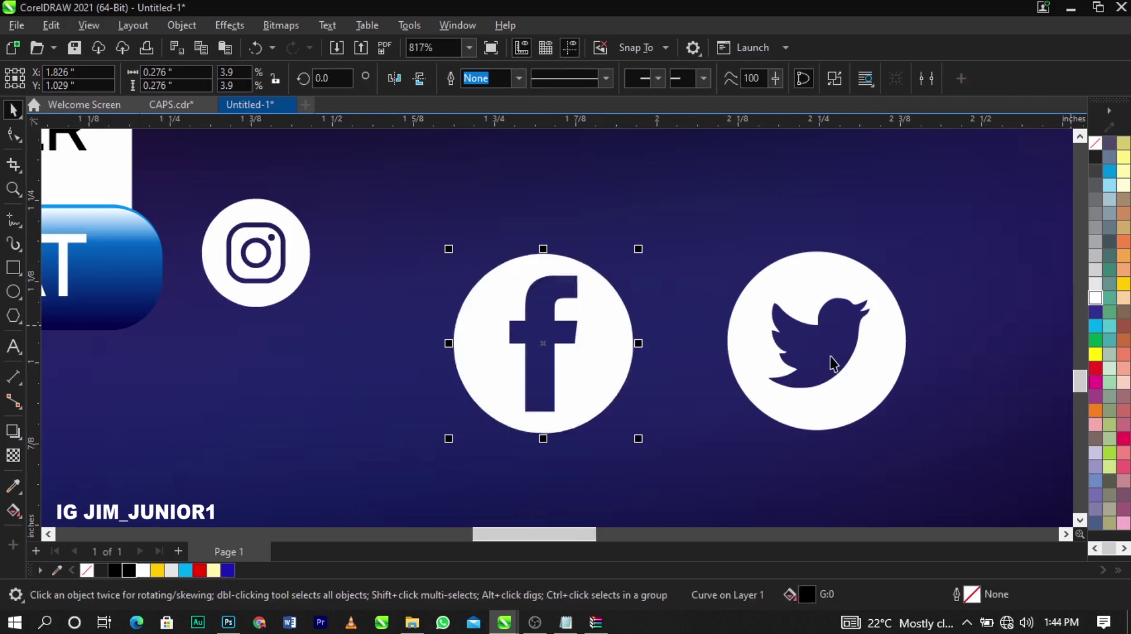
scroll(831, 363, "down", 1)
left_click(848, 377, "shift")
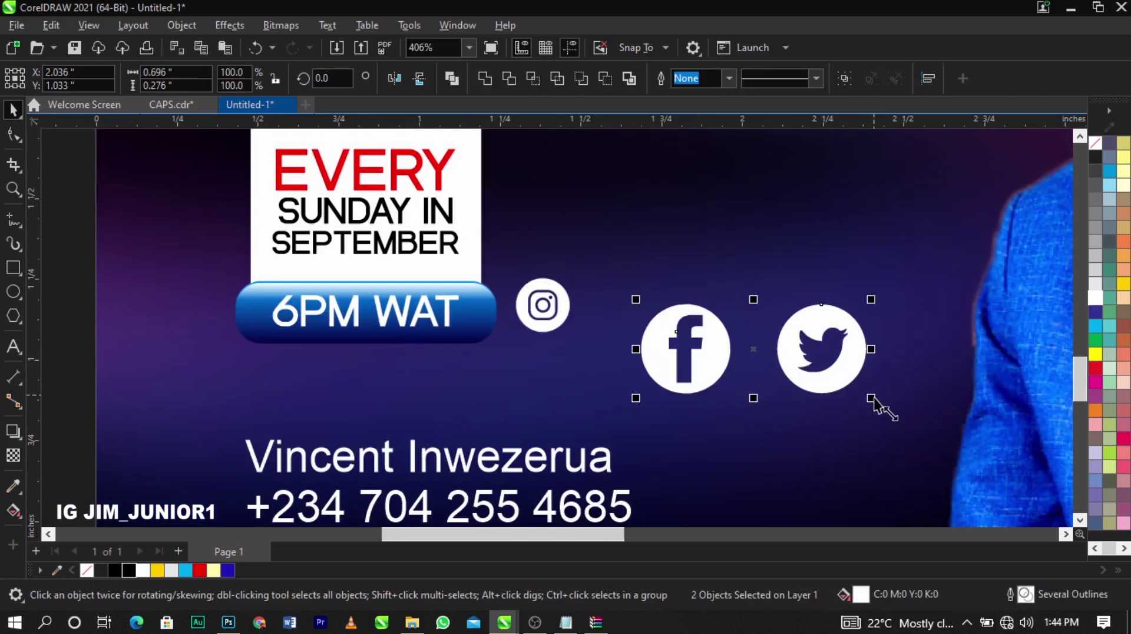
left_click_drag(871, 399, 726, 342)
Move the Instagram icon beside the Facebook icon, shrink it to 0.1 inch and align their centres horizontally
left_click(551, 323)
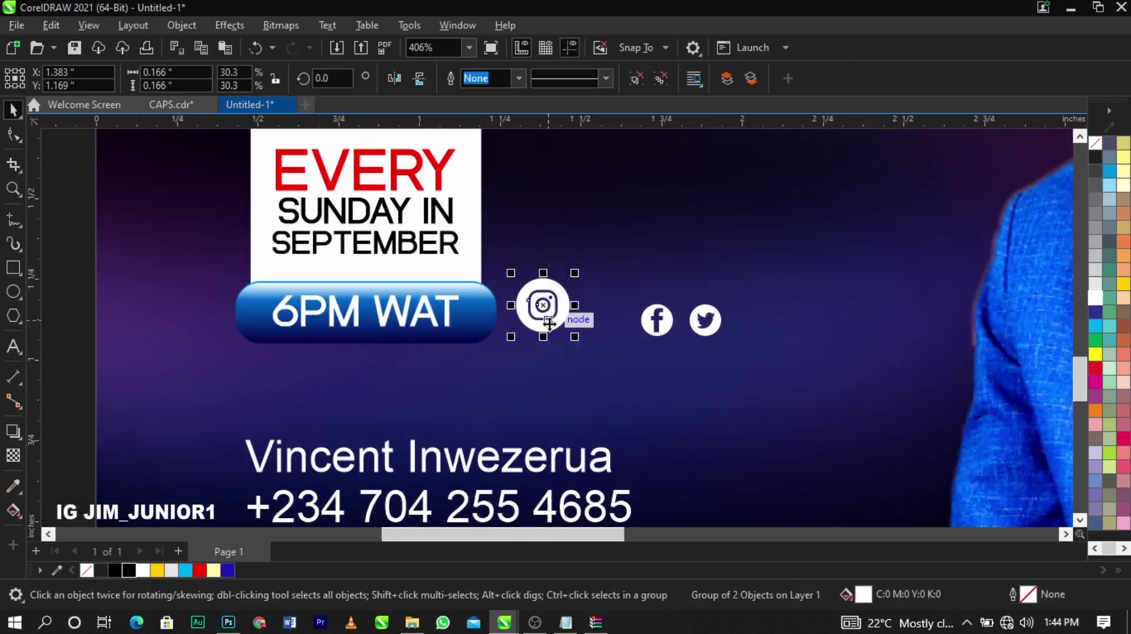
scroll(550, 323, "up", 1)
left_click_drag(550, 323, 760, 353)
left_click_drag(831, 389, 793, 388)
left_click(898, 356, "shift")
key("e")
scroll(587, 324, "down", 1)
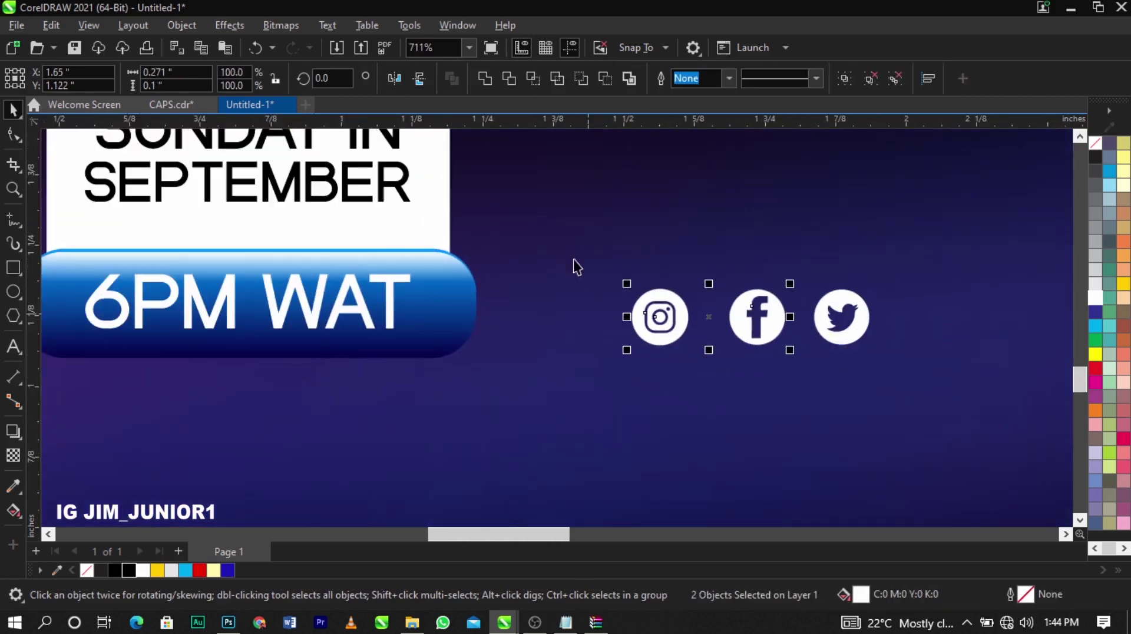
Close the gaps between the Instagram, Facebook and Twitter icons by shifting the Facebook and Twitter icons toward Instagram
key("z")
left_click_drag(573, 258, 937, 384)
key("space")
left_click(840, 340)
left_click(611, 360, "shift")
left_click_drag(611, 361, 529, 360)
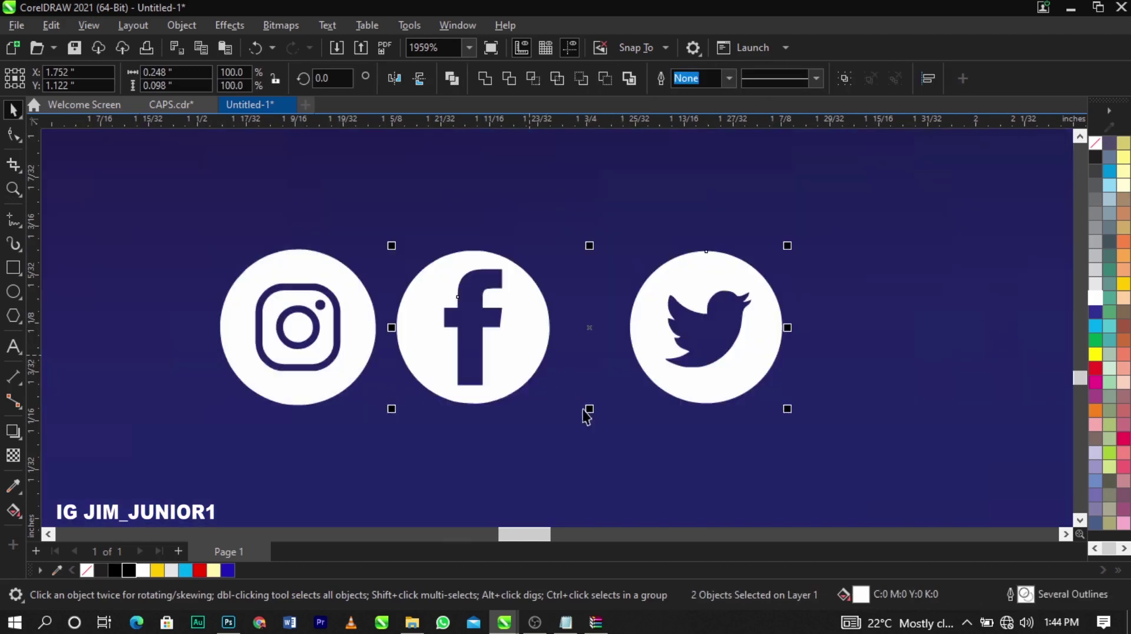
left_click(762, 406)
left_click_drag(747, 370, 694, 374)
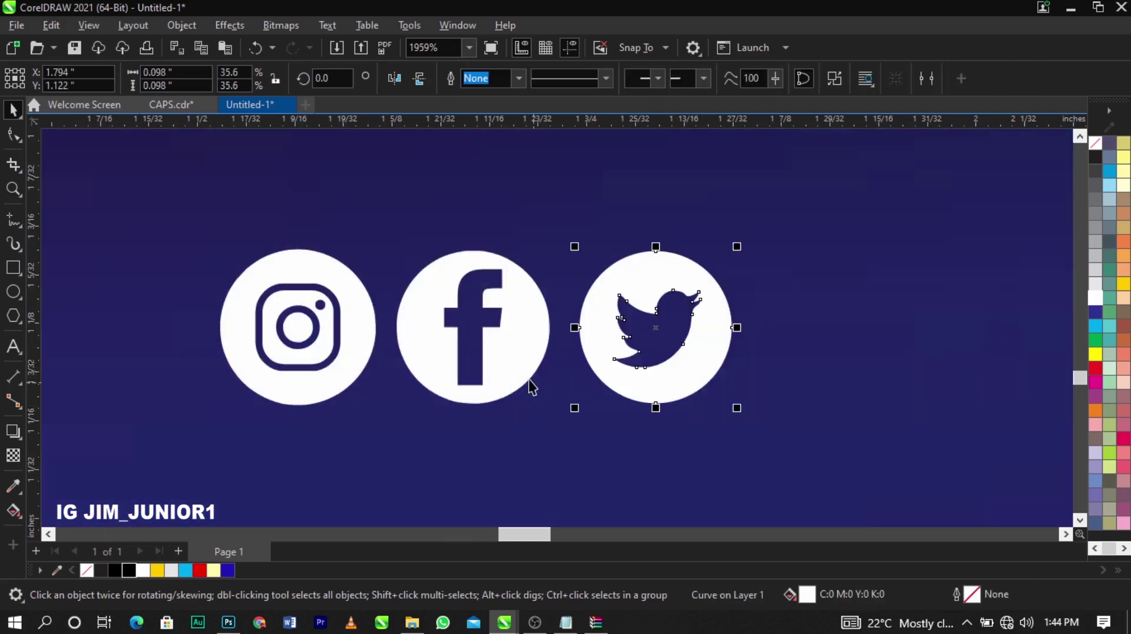
Reorder the icons as Facebook, Twitter, Instagram and align them in one row
left_click_drag(530, 384, 171, 345)
left_click_drag(366, 360, 584, 361)
left_click_drag(705, 357, 350, 350)
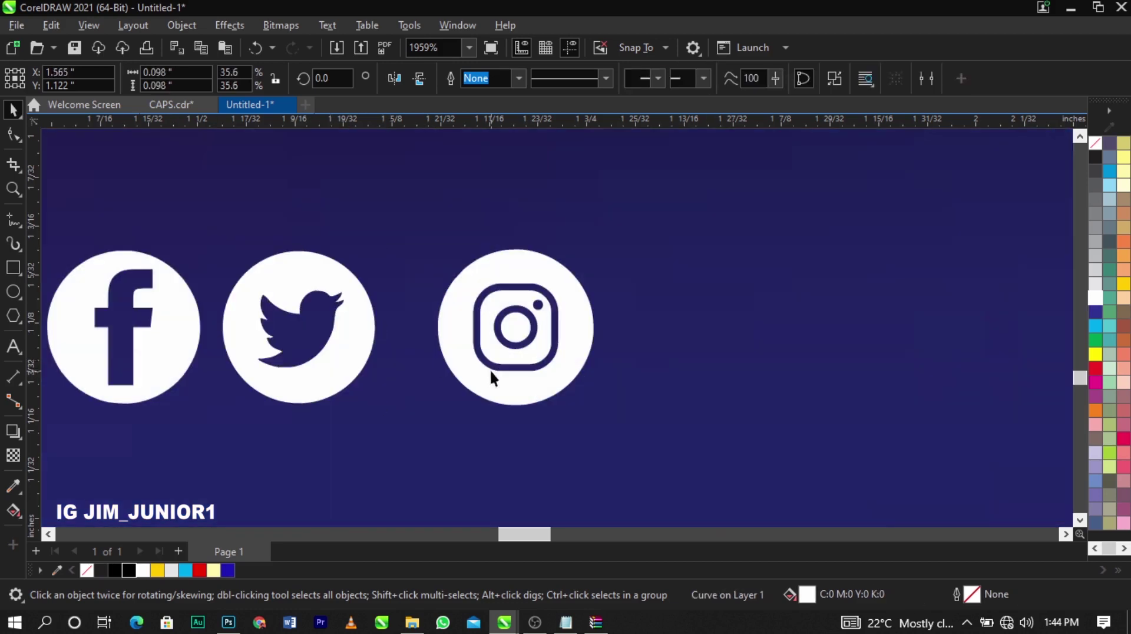
left_click_drag(490, 369, 481, 361)
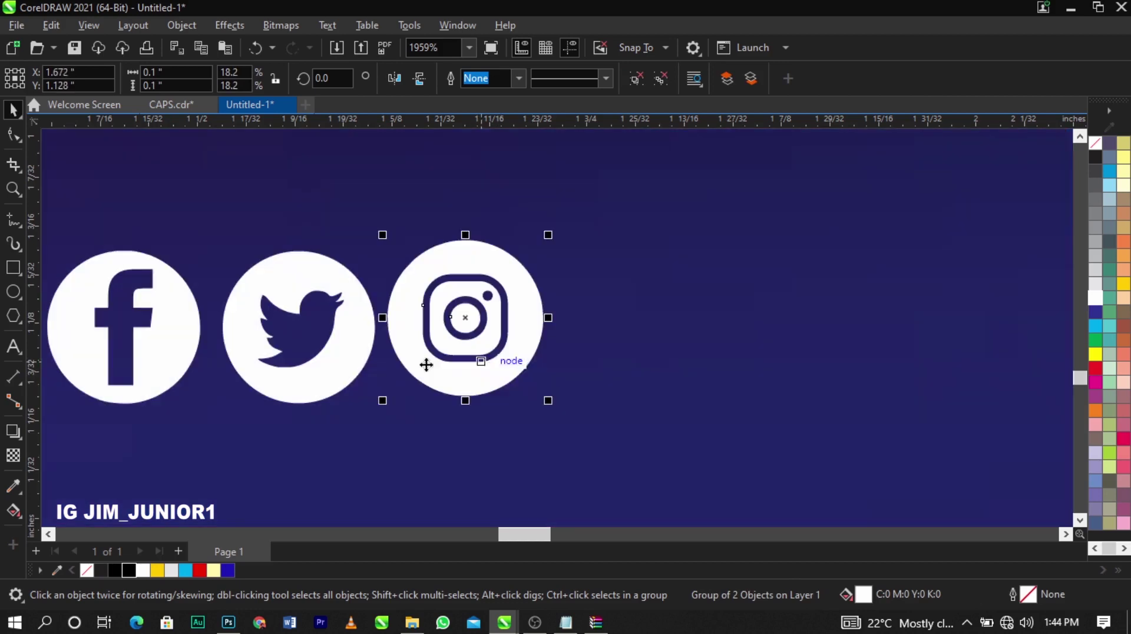
left_click(359, 355, "shift")
scroll(731, 374, "down", 5)
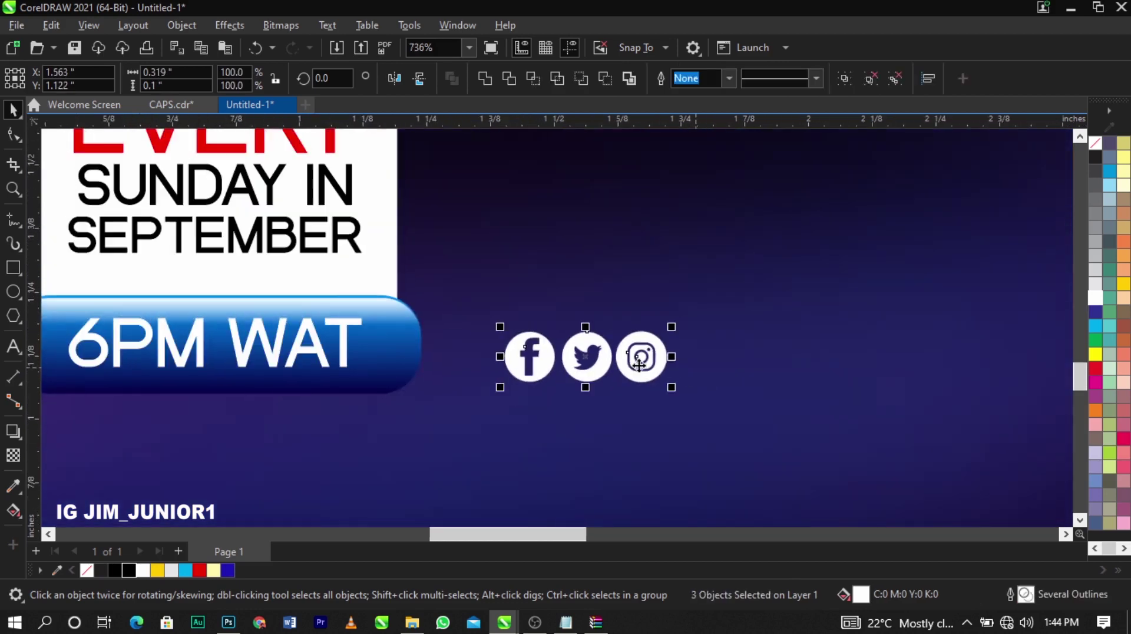
Move the three-icon row to just above the contact name and even out the gaps between the icons
scroll(660, 374, "down", 4)
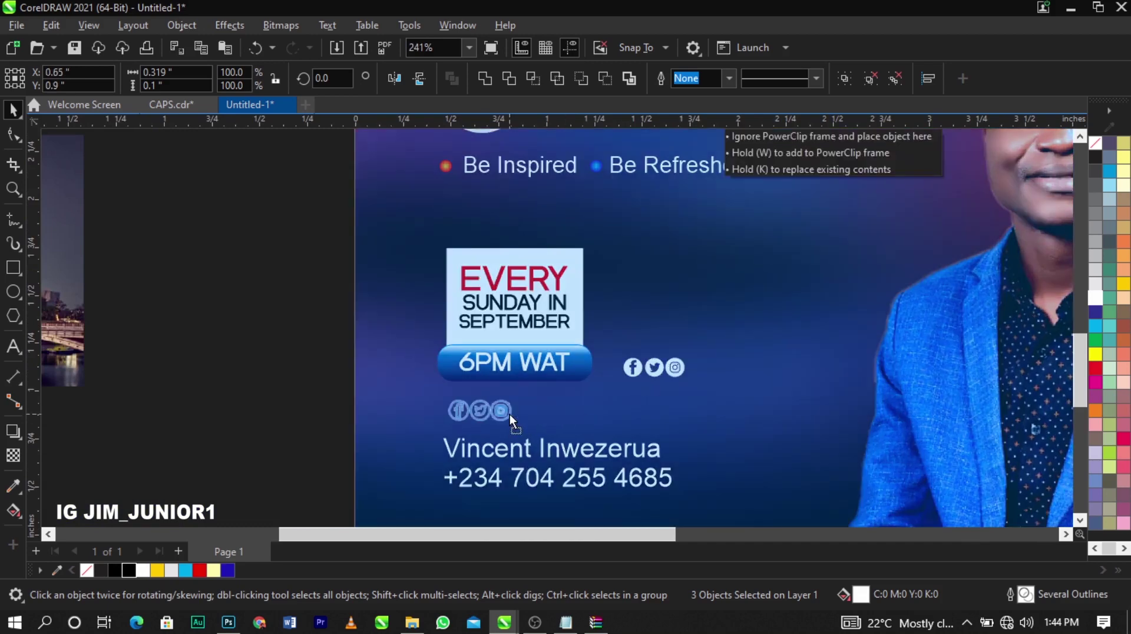
scroll(519, 448, "up", 9)
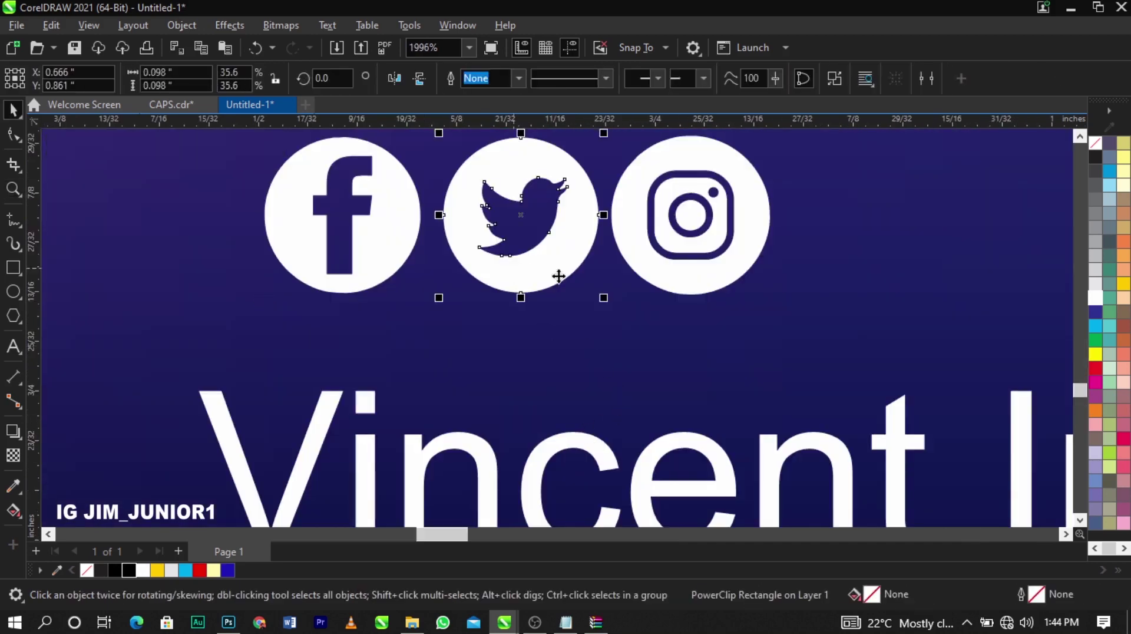
scroll(548, 268, "up", 4)
mouse_move(548, 268)
left_mouse_down()
mouse_move(556, 293)
mouse_move(543, 277)
left_mouse_up()
scroll(548, 282, "down", 3)
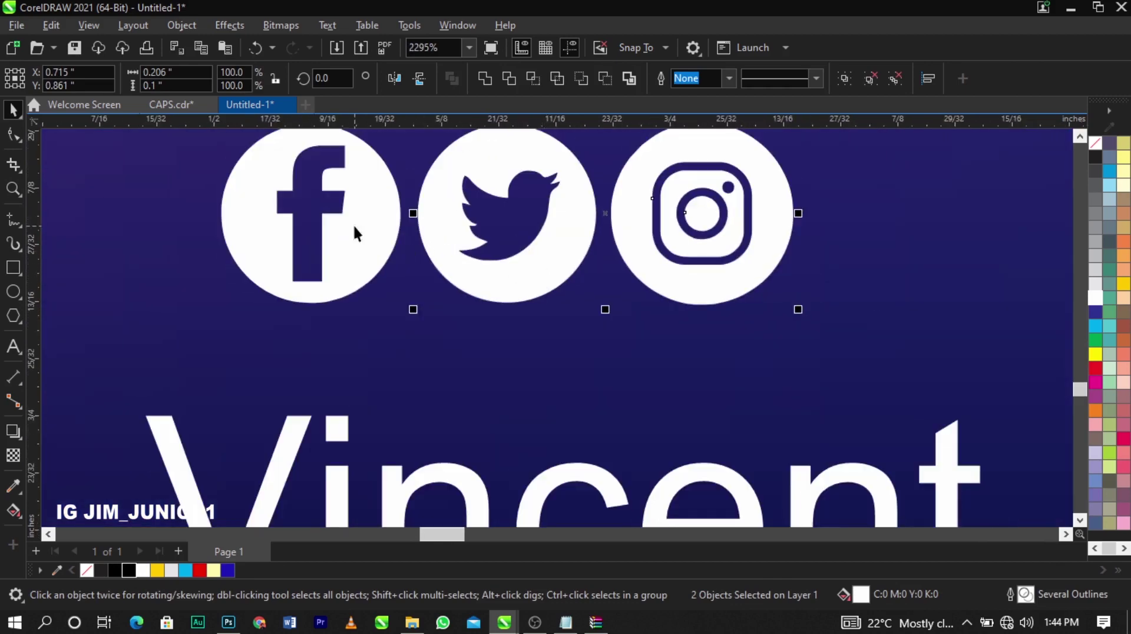
left_click(355, 233, "shift")
scroll(517, 324, "down", 8)
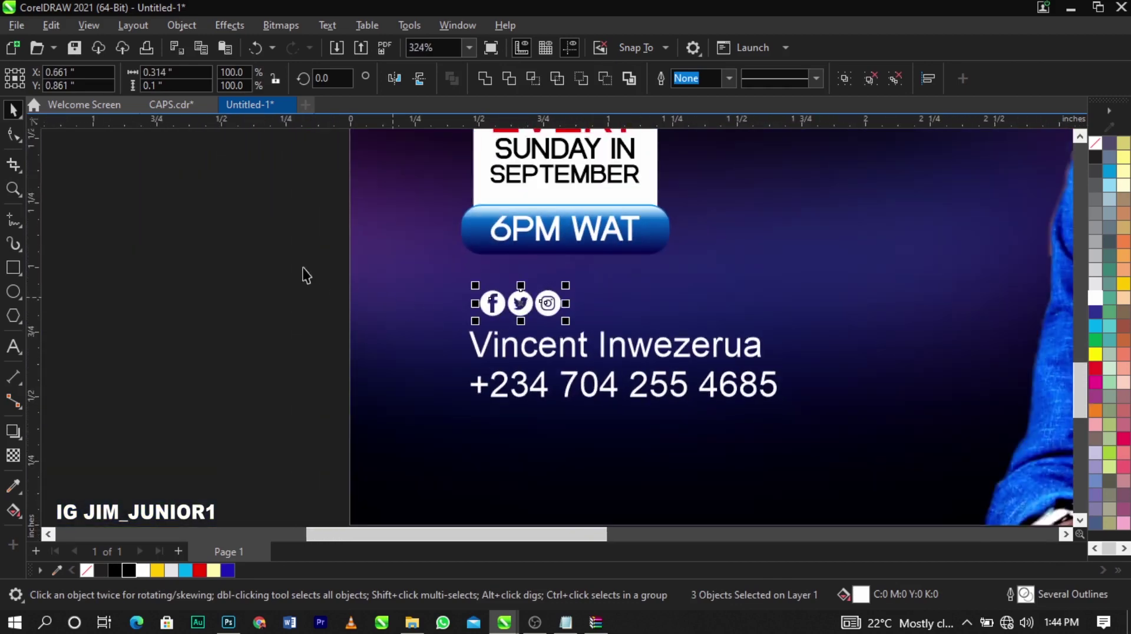
Copy the name line from the contact text and delete it there, leaving only the phone number line
key("z")
left_click_drag(278, 232, 862, 474)
key("space")
left_click(796, 323)
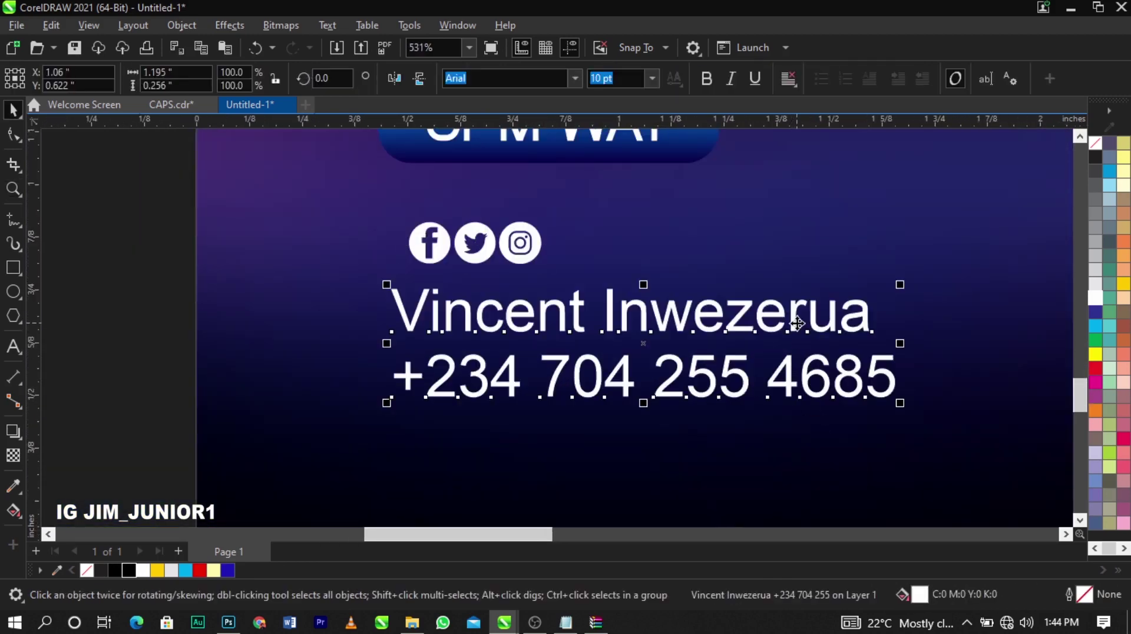
double_click(797, 323)
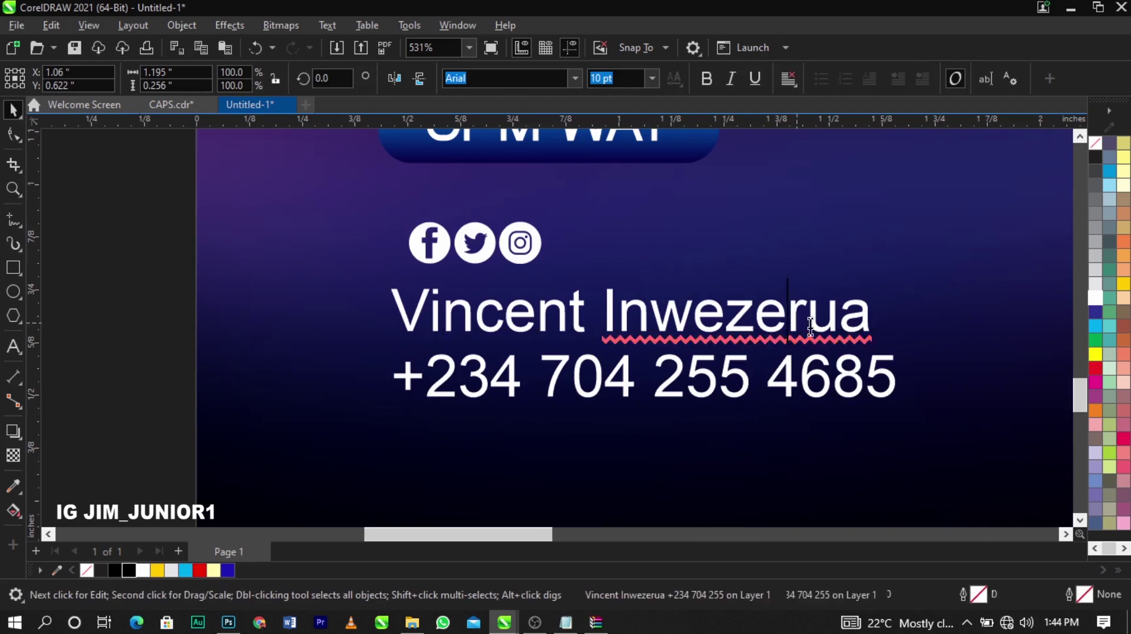
left_click_drag(873, 315, 393, 337)
key("ctrl+c")
key("Delete")
key("Delete")
Paste the copied contact name as separate text beside the Instagram icon and shrink it to suit the icon row
left_click(717, 219)
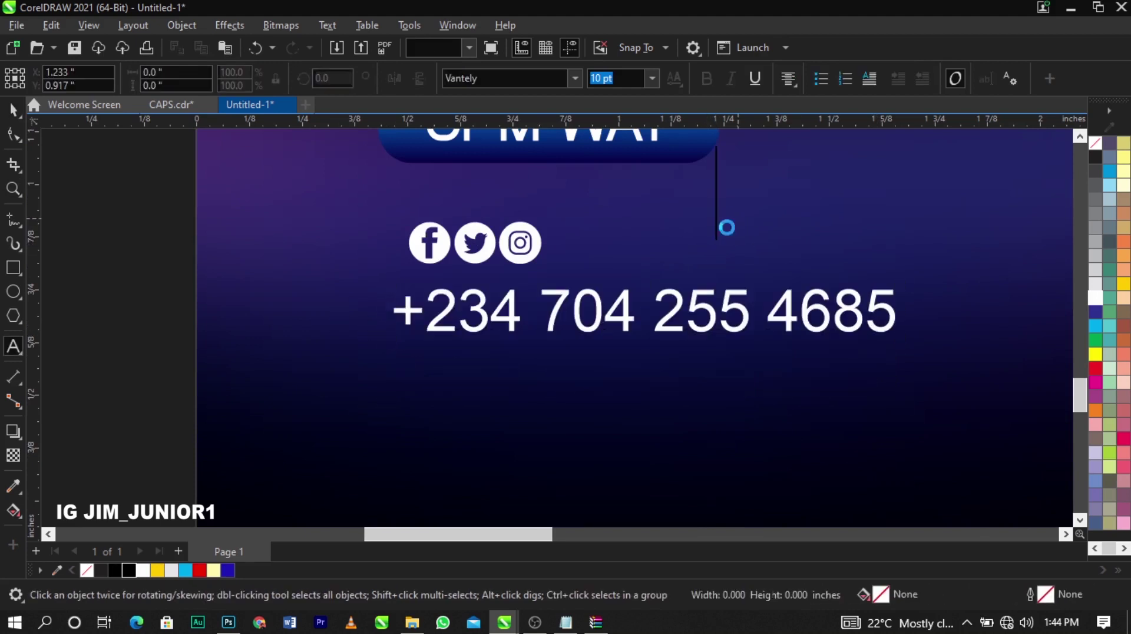
key("ctrl+v")
key("space")
left_click_drag(792, 210, 627, 252)
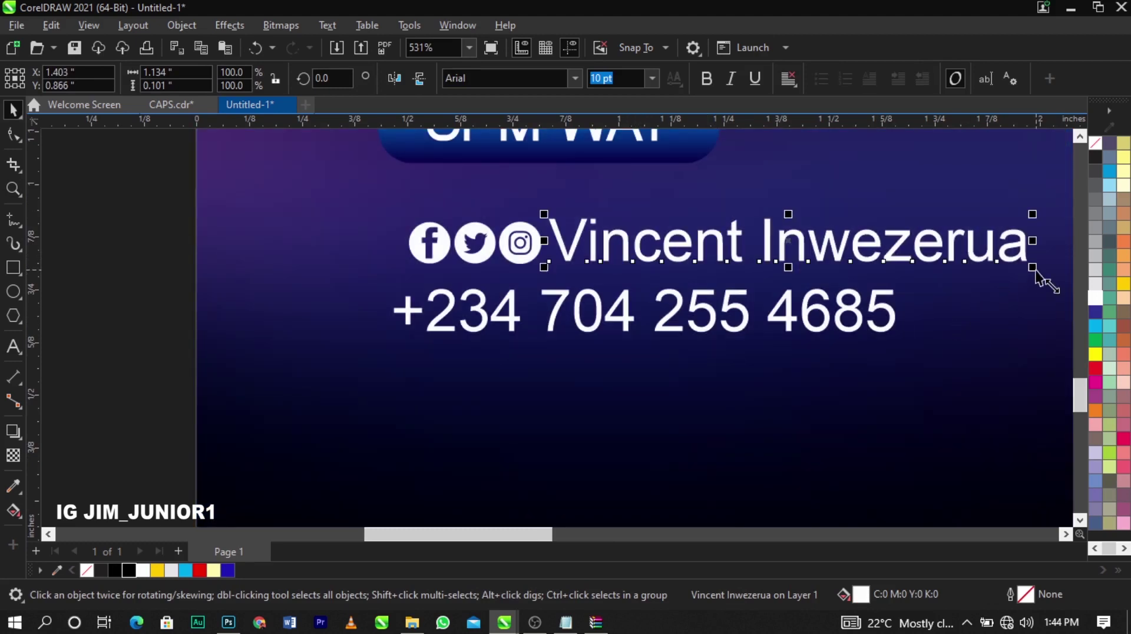
left_click_drag(1032, 267, 937, 260)
left_click(519, 242, "shift")
scroll(501, 267, "down", 2)
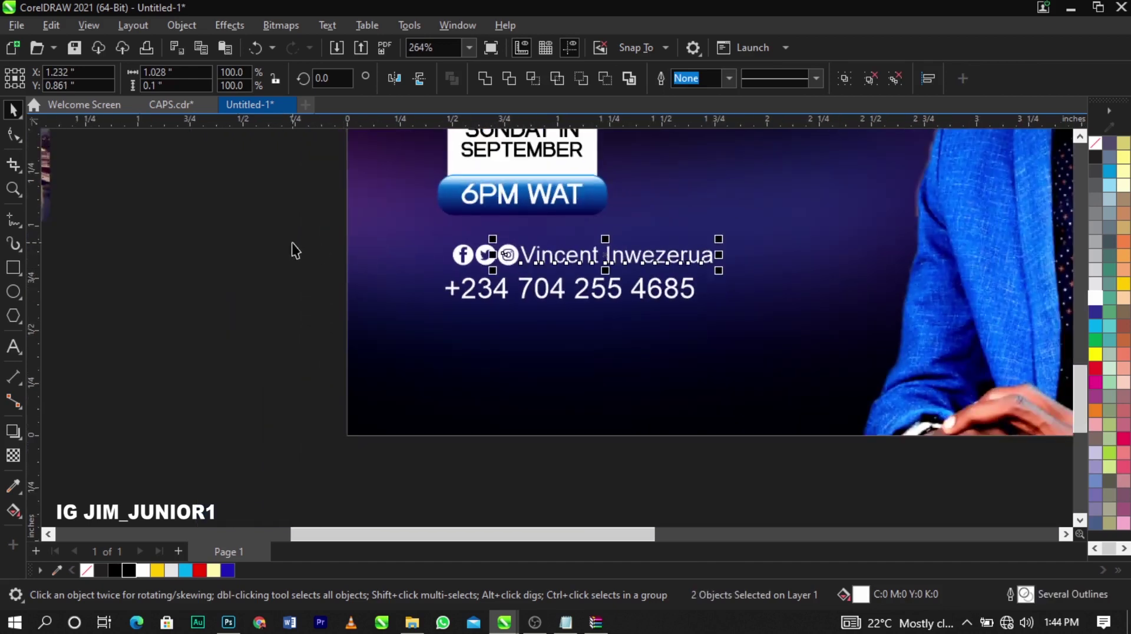
Shrink the phone number text to about 6.28 pt and place it beneath the contact name
left_click(292, 242)
scroll(622, 275, "up", 2)
left_click(662, 311)
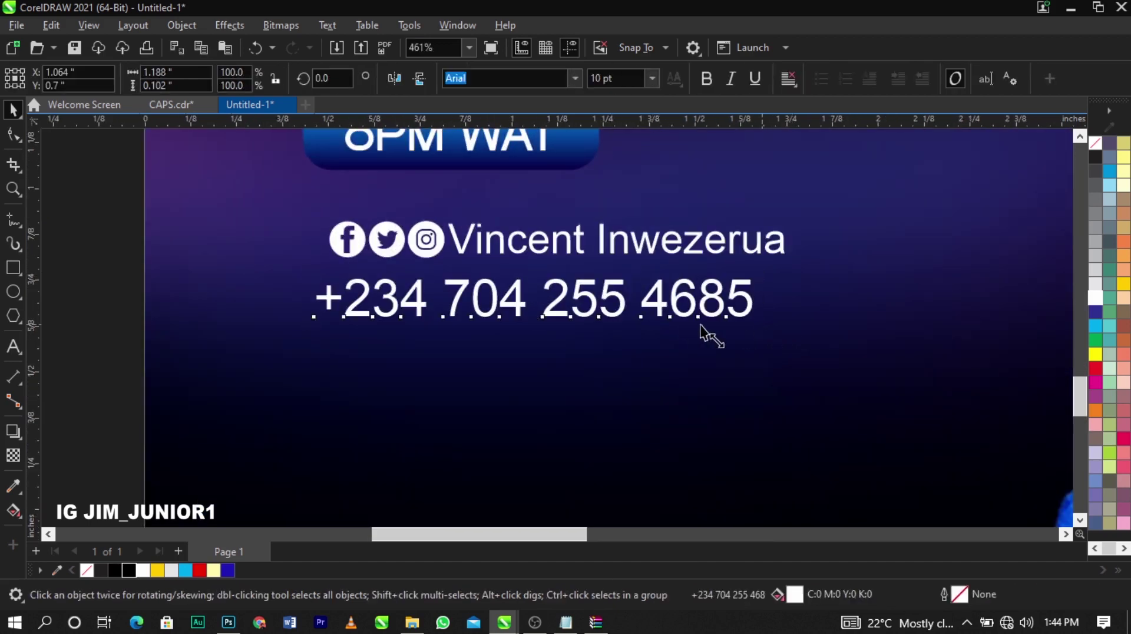
left_click_drag(704, 333, 584, 306)
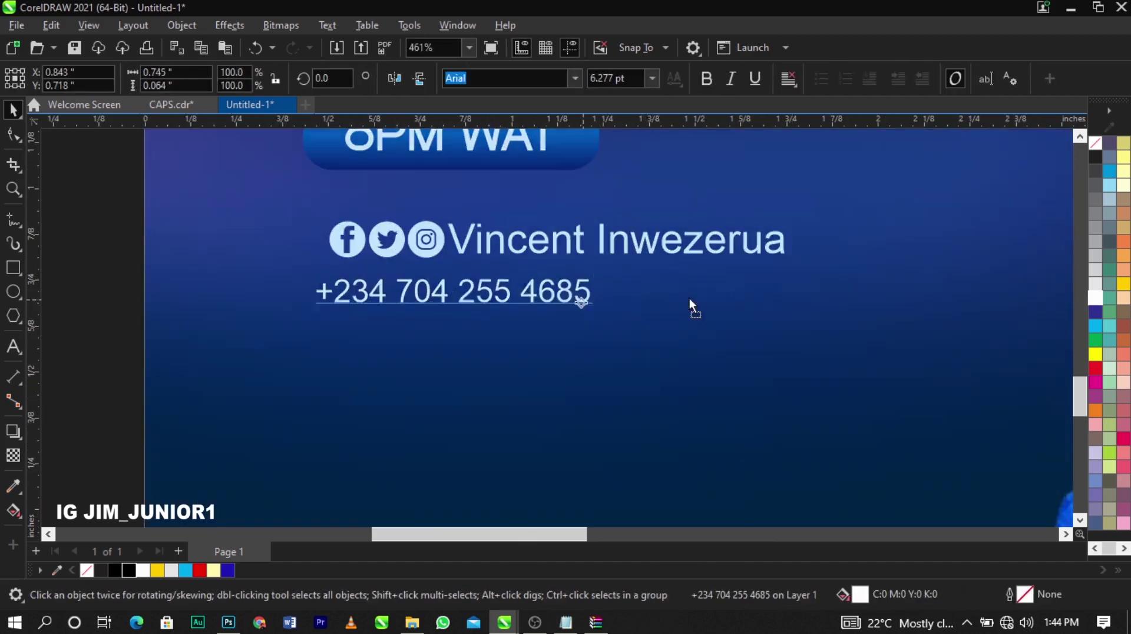
left_click_drag(690, 298, 714, 290)
Nudge the icons, contact name and phone number together 0.1 inch down and 0.02 inch left
scroll(716, 291, "down", 2)
left_click_drag(285, 223, 830, 339)
key("Down")
key("Down")
key("Down")
key("Down")
key("Down")
key("Down")
key("Down")
key("Down")
key("Down")
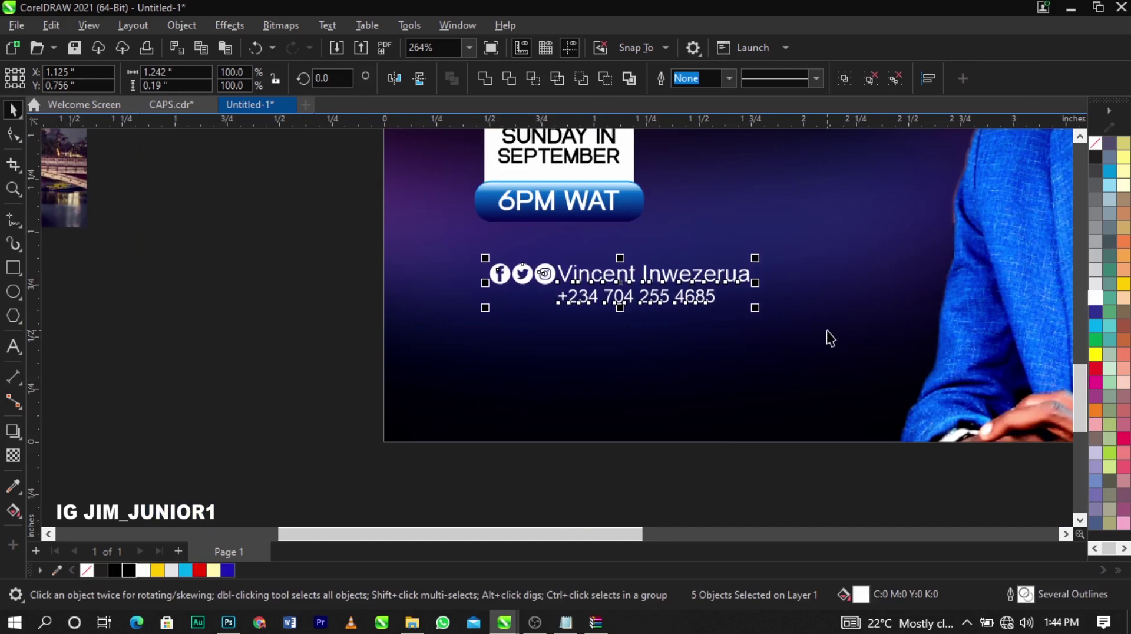
key("Left")
key("Left")
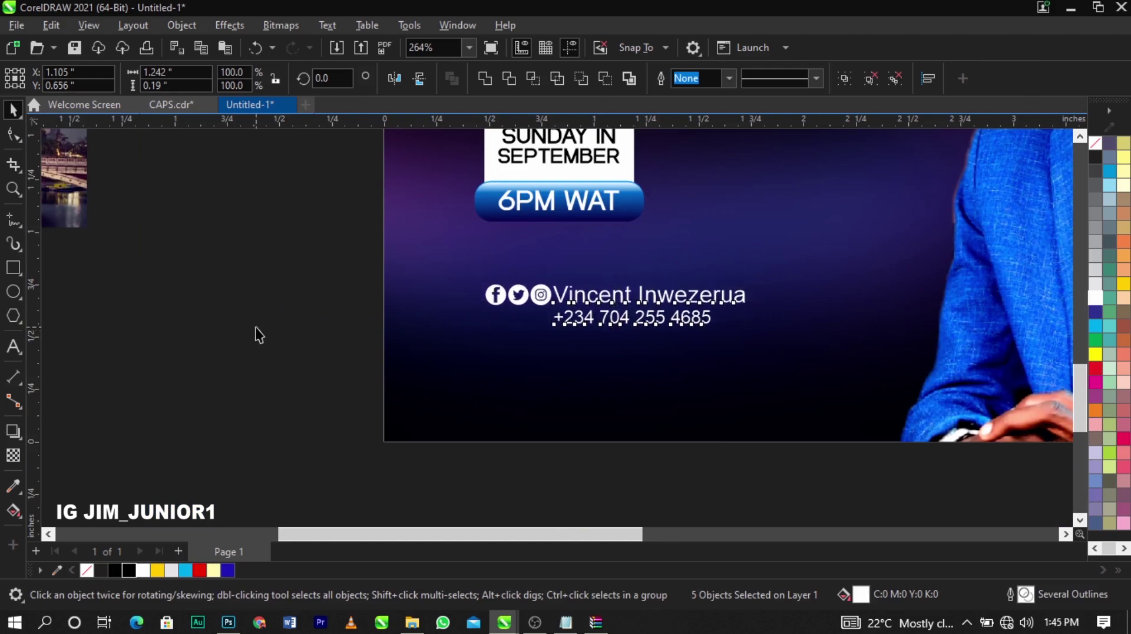
key("z")
scroll(454, 373, "down", 2)
scroll(522, 277, "up", 2)
key("space")
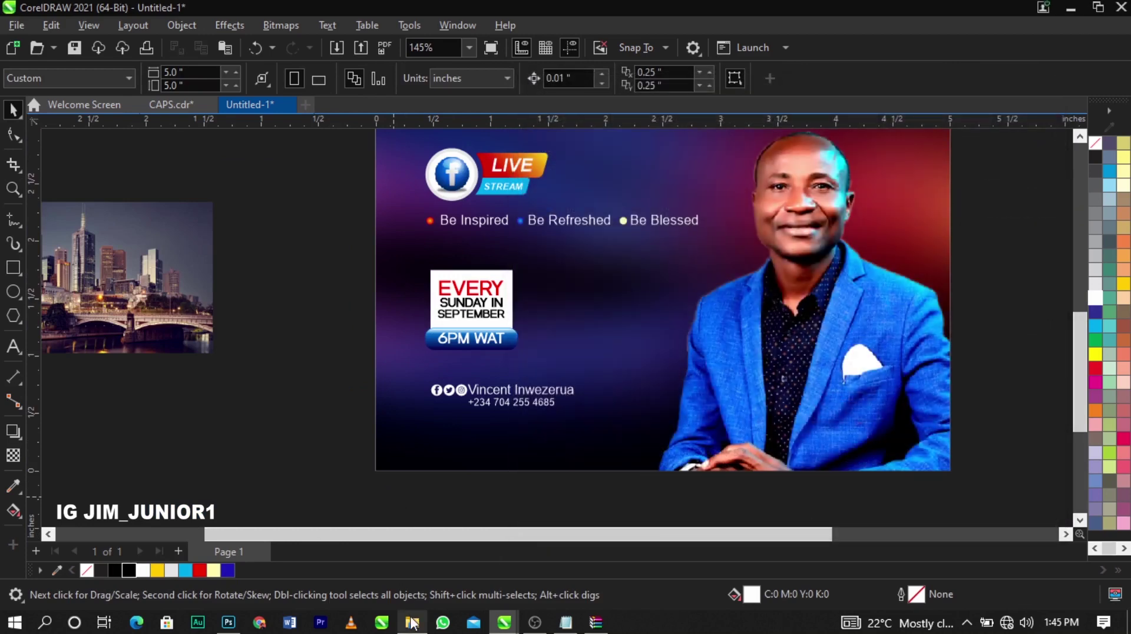
Switch to File Explorer and bring molumen-phone-icon from Documents > JIM > FOR DESIGN into the flyer document
left_click(413, 623)
left_click(403, 553)
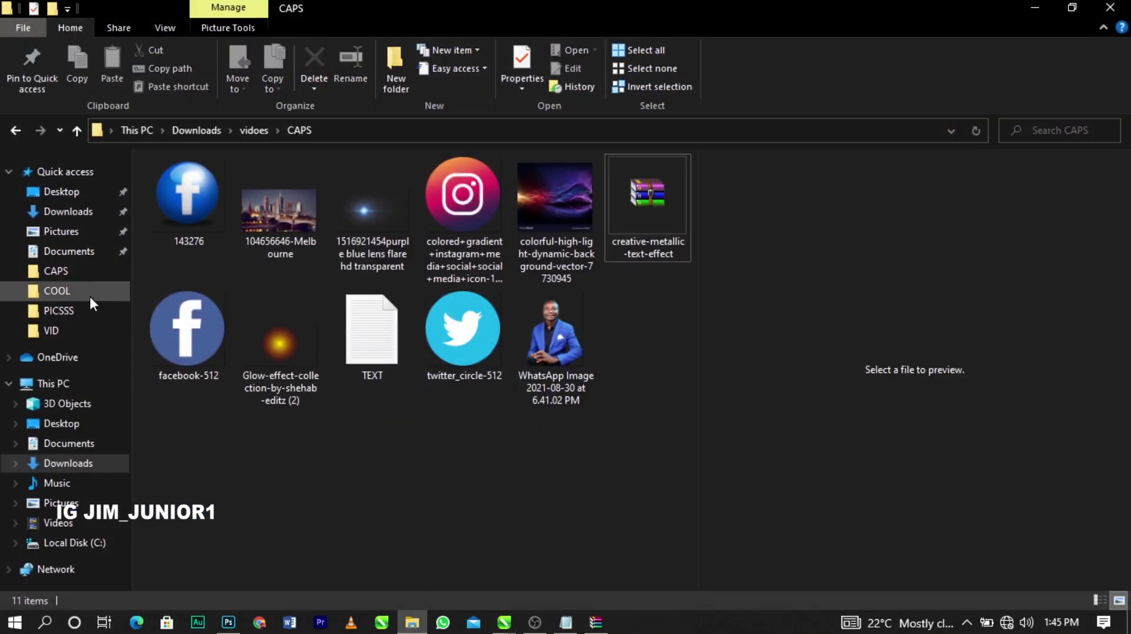
left_click(69, 251)
double_click(403, 322)
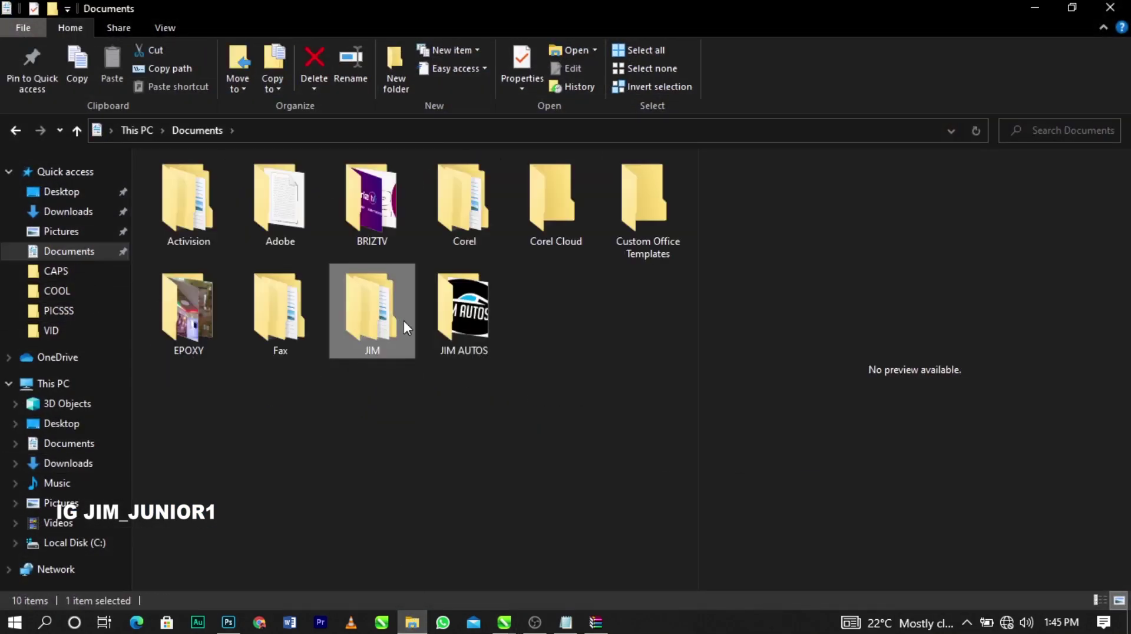
double_click(411, 233)
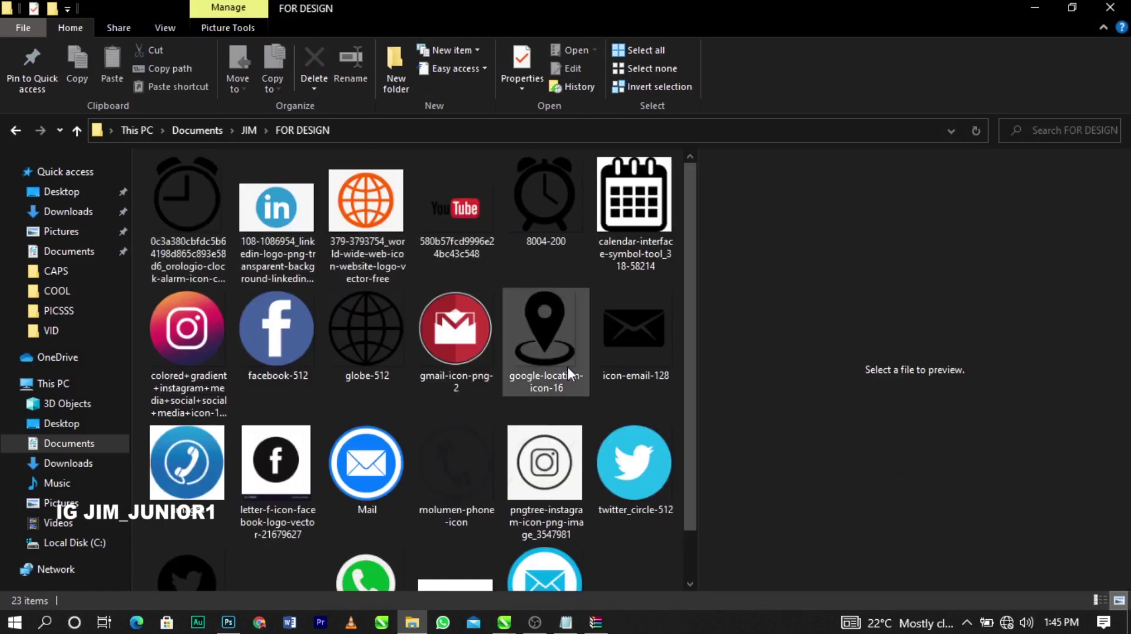
scroll(499, 323, "down", 1)
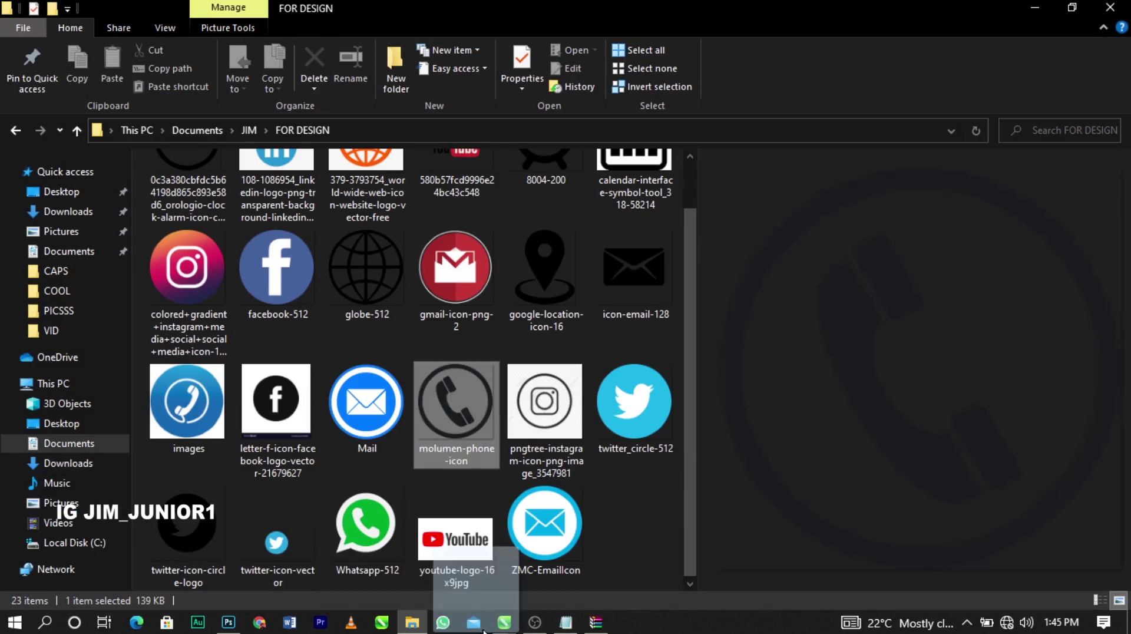
left_click(504, 622)
left_click_drag(376, 451, 377, 452)
Scale the imported phone icon down to about 2.12 inches and move it off the flyer, beside its edge
scroll(628, 426, "down", 4)
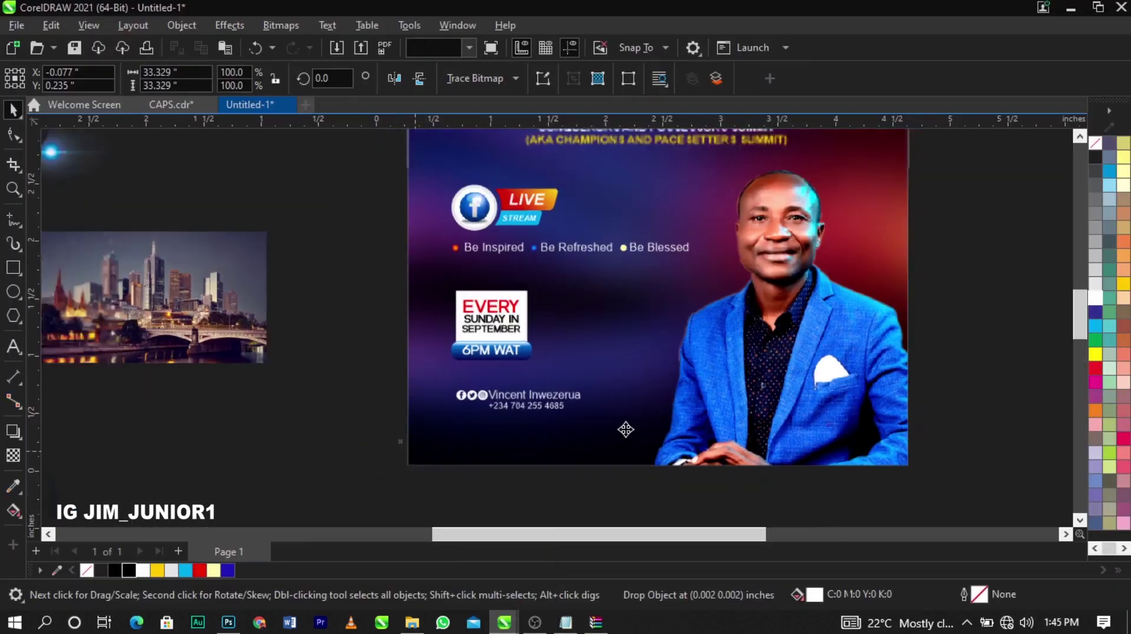
scroll(630, 423, "down", 1)
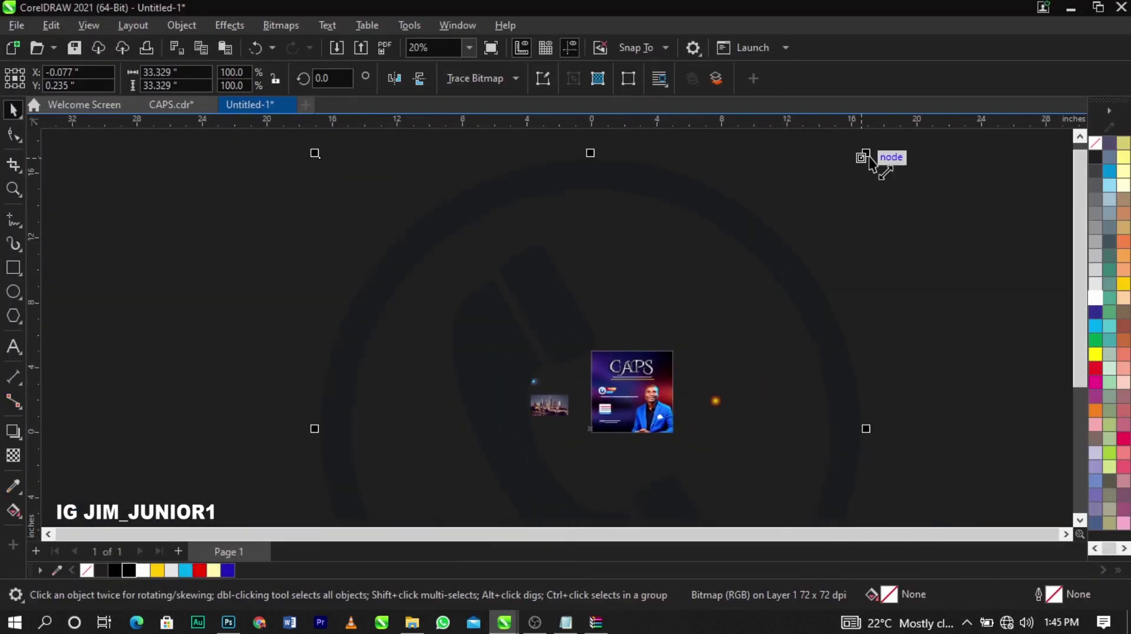
left_click_drag(866, 155, 609, 411)
key("F4")
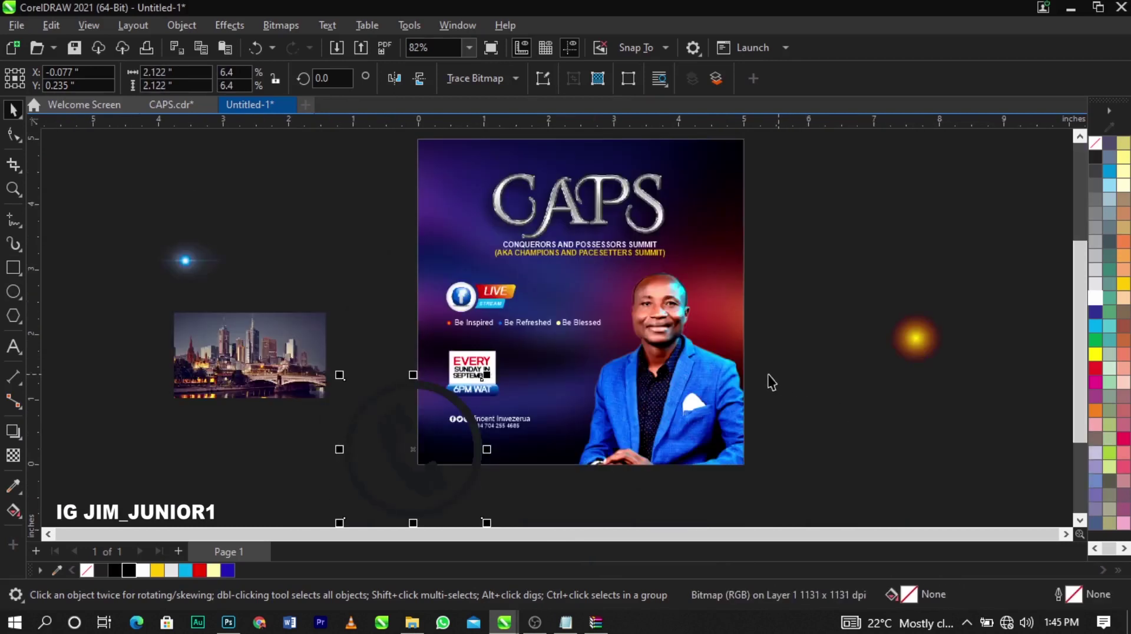
left_click_drag(395, 430, 342, 384)
Convert the phone icon to a 300 dpi bitmap and change its mode to 1-bit black and white
left_click(282, 25)
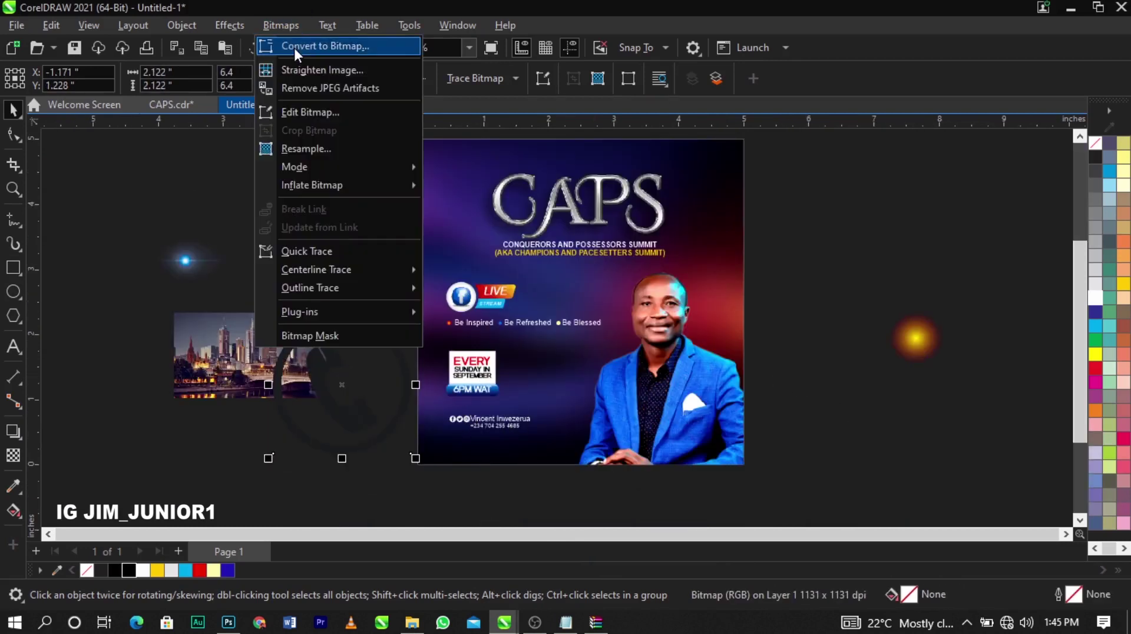
left_click(293, 45)
left_click(588, 404)
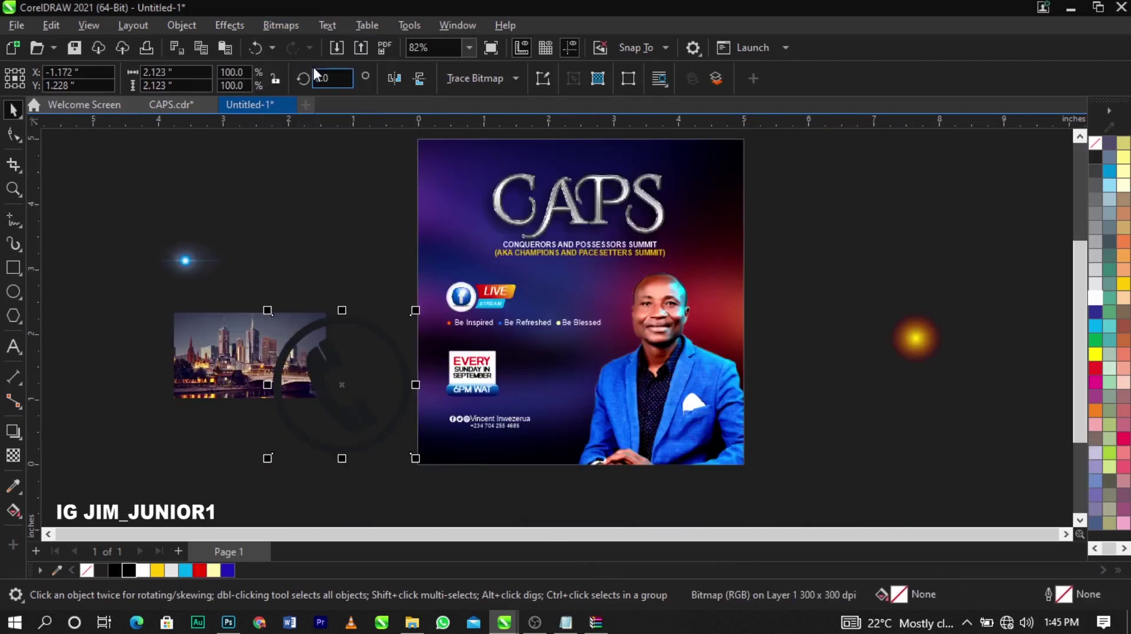
left_click(281, 24)
mouse_move(340, 167)
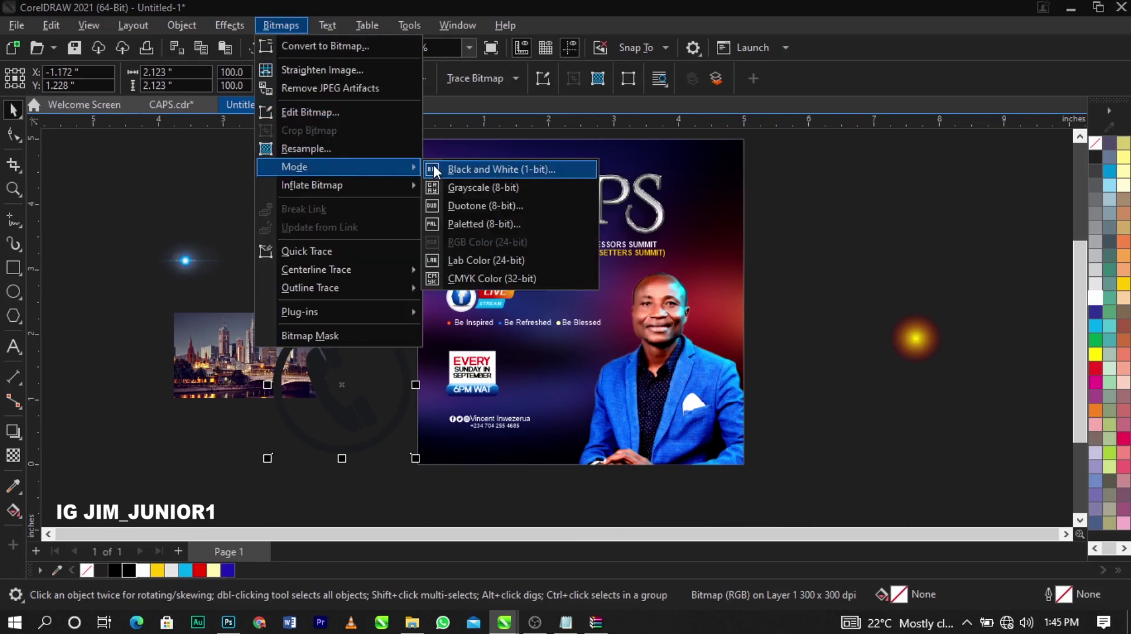
left_click(439, 166)
left_click(688, 496)
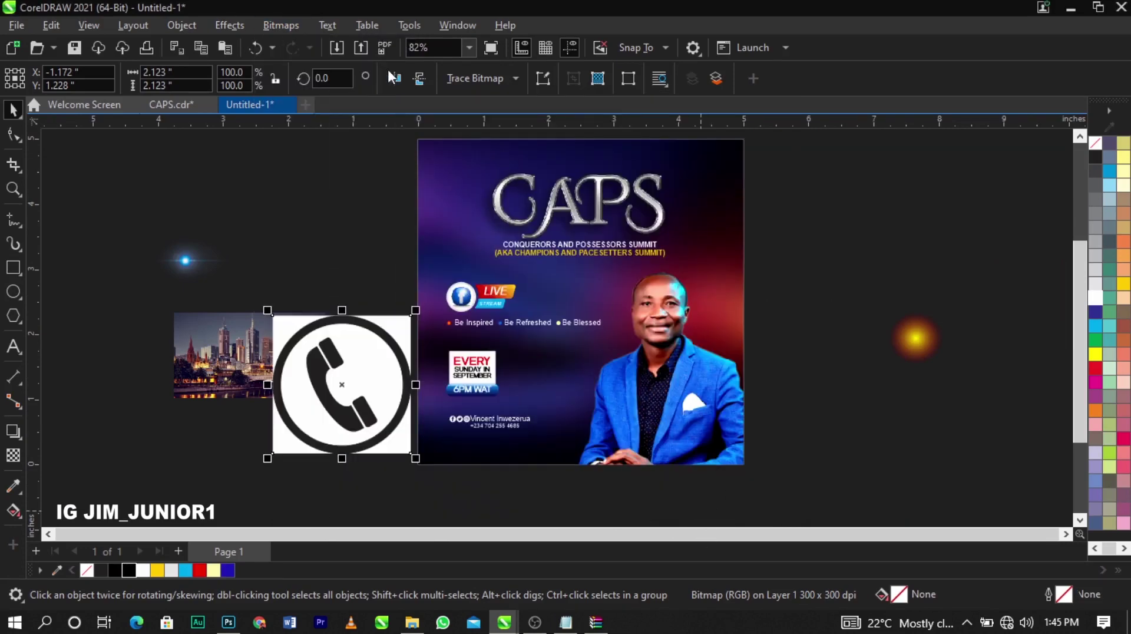
Outline-trace the black-and-white phone bitmap as line art, and delete the original bitmap from over the trace
left_click(475, 79)
mouse_move(506, 144)
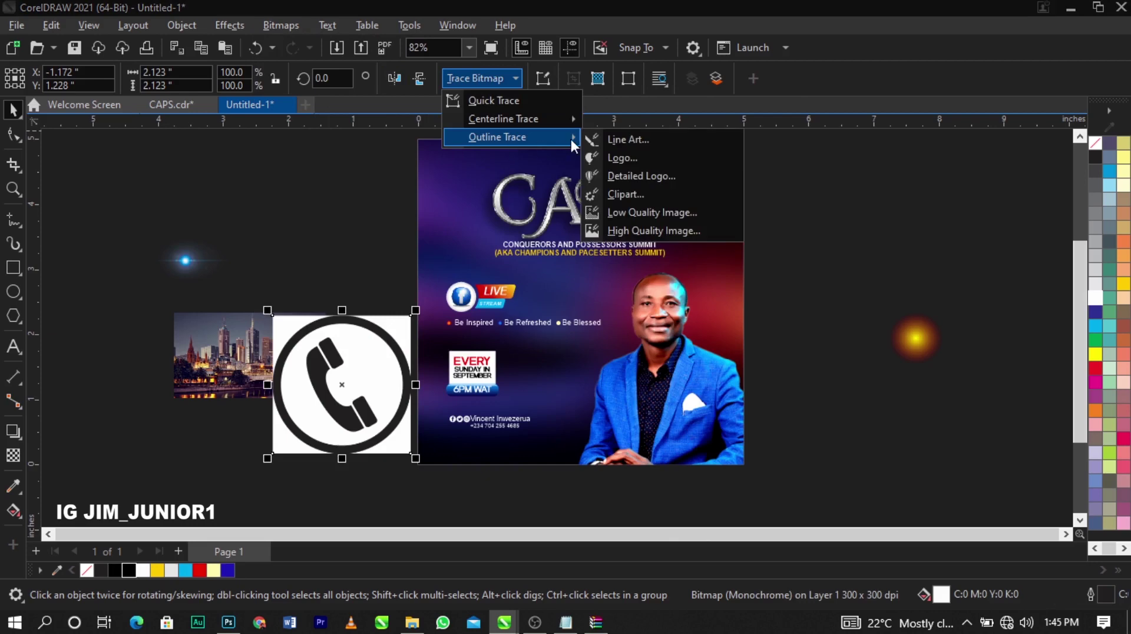
left_click(612, 139)
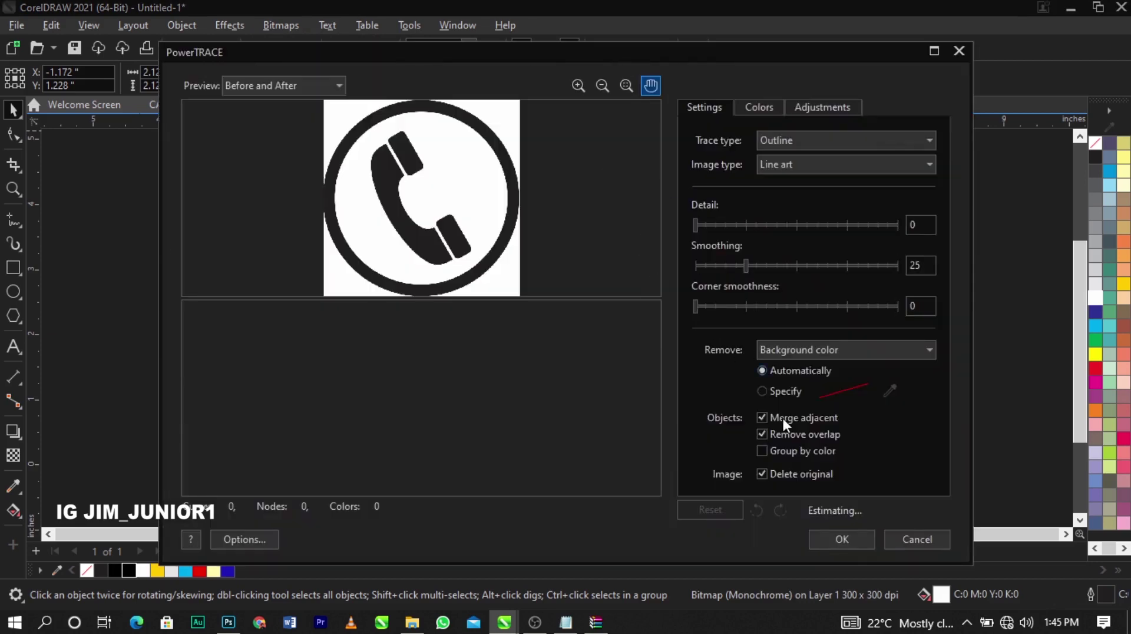
left_click(815, 535)
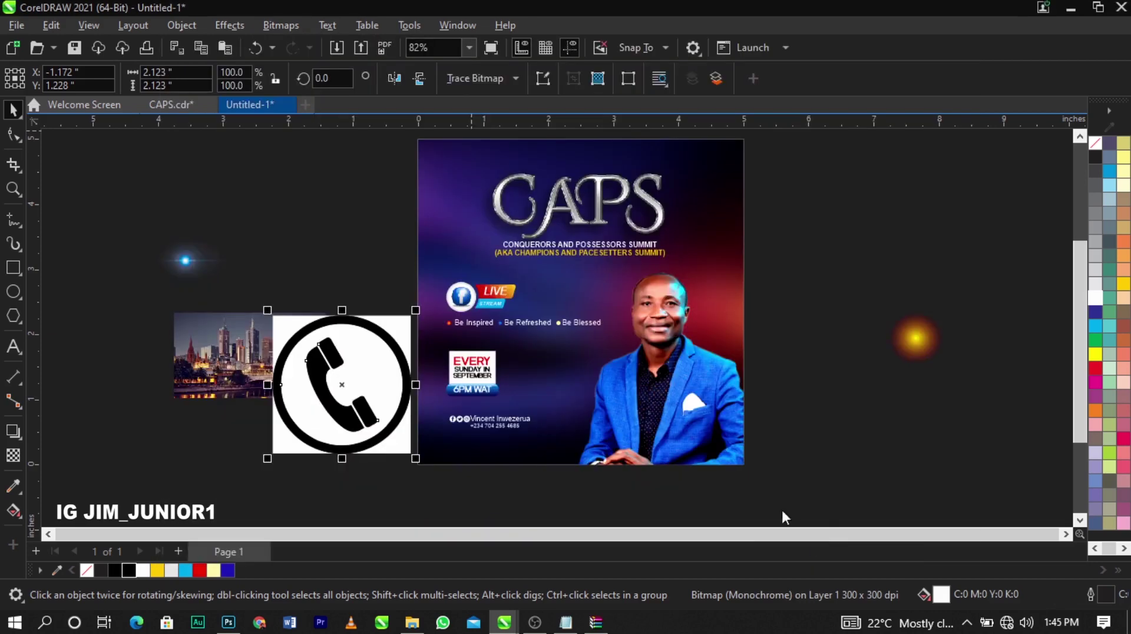
left_click_drag(383, 414, 305, 260)
left_click(349, 365)
left_click(296, 260)
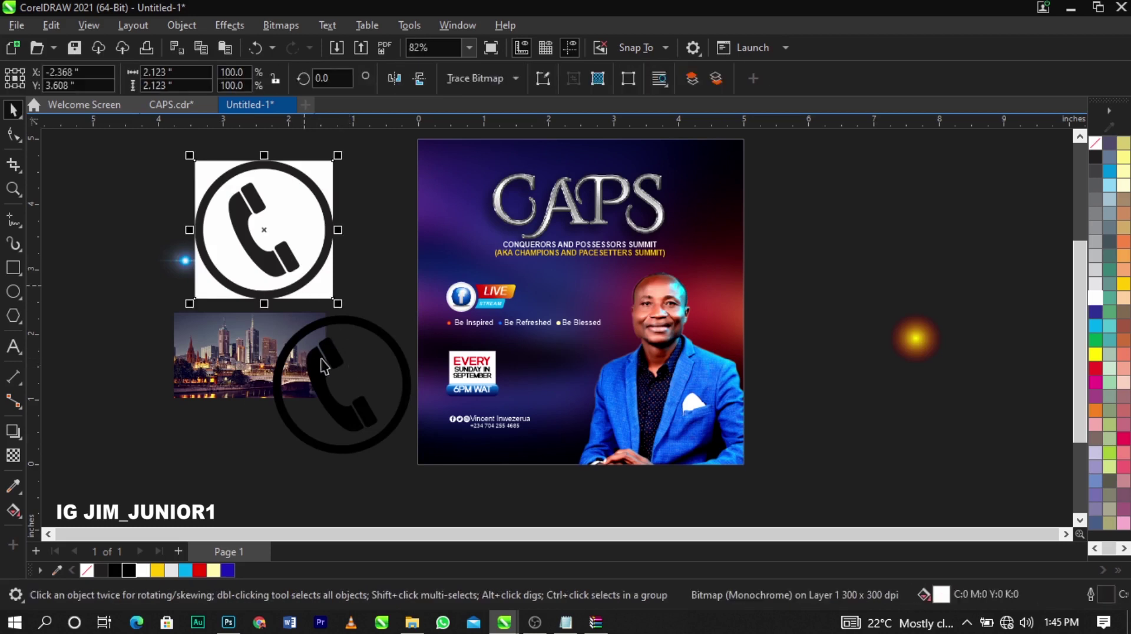
key("Delete")
Delete the outer ring of the traced phone icon, keeping only the handset
left_click(408, 383)
left_click(405, 379, "ctrl")
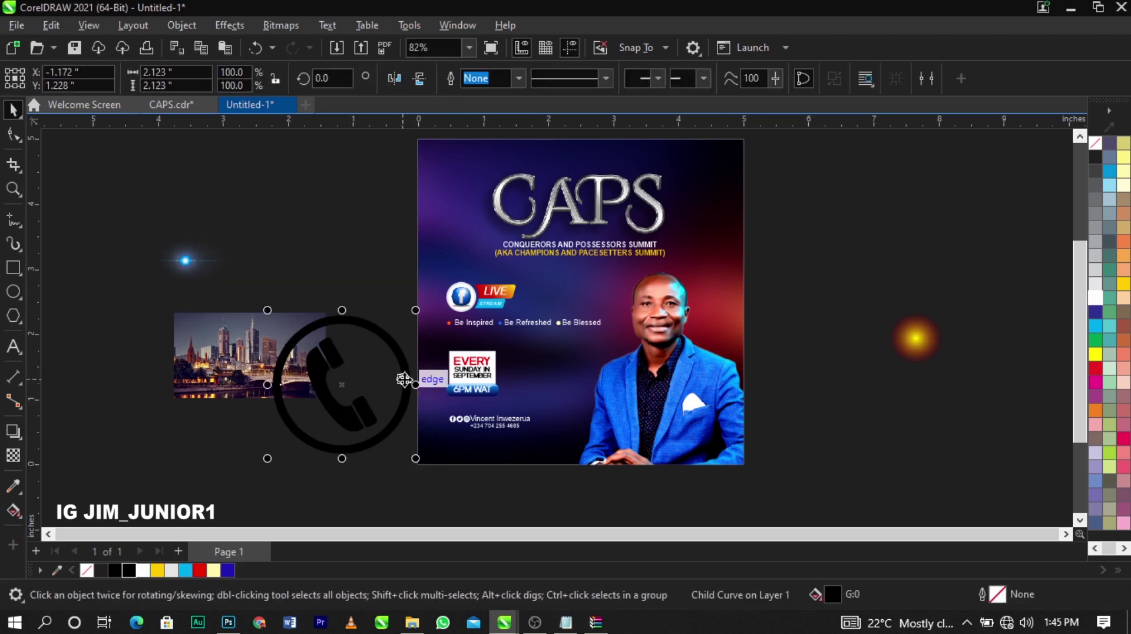
key("Delete")
Scale the handset down to about 0.13 by 0.17 inches and move it beside the flyer's edge, level with the contact details
left_click(359, 427)
left_click_drag(384, 448, 318, 363)
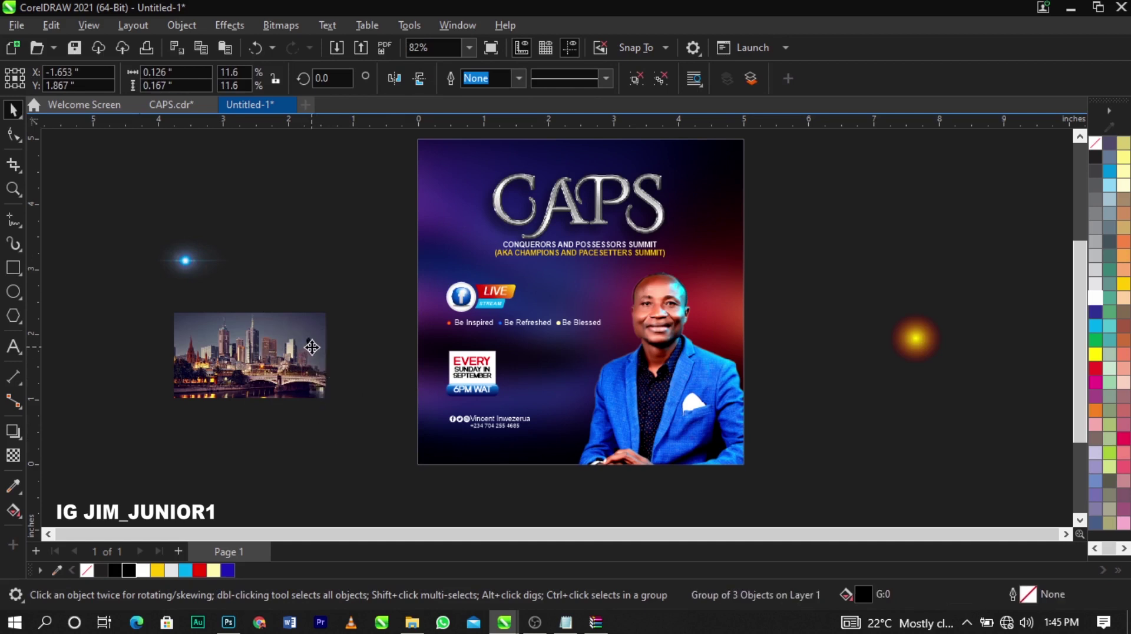
left_click_drag(373, 399, 566, 454)
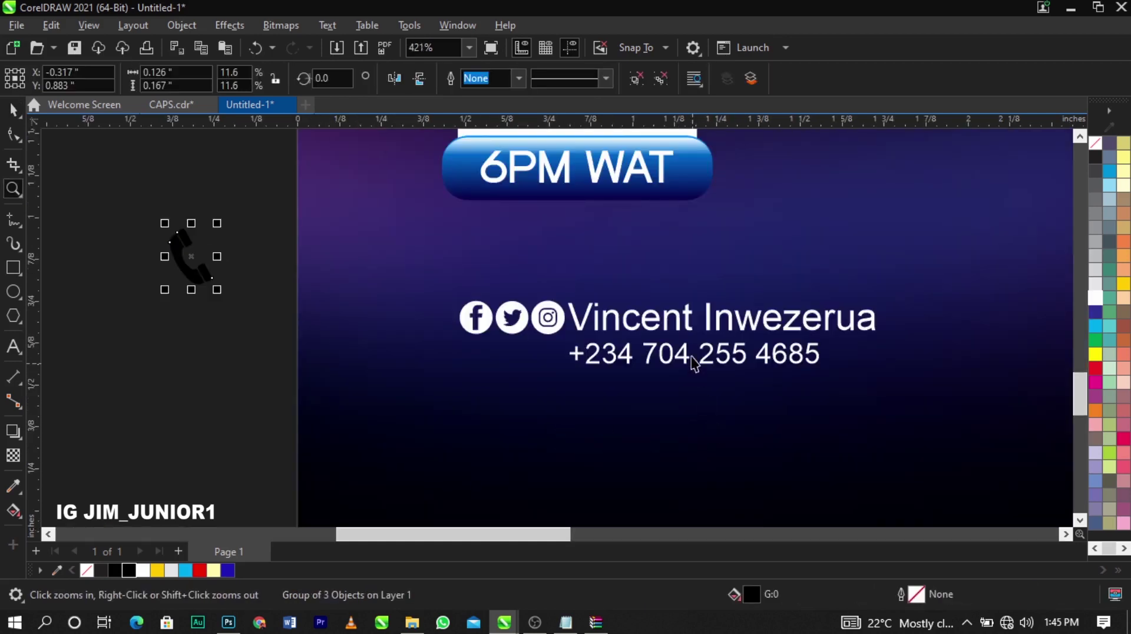
Bring the Whatsapp-512 image from the FOR DESIGN folder in File Explorer into the flyer document and scale it to about 0.59 inches square
left_click(411, 622)
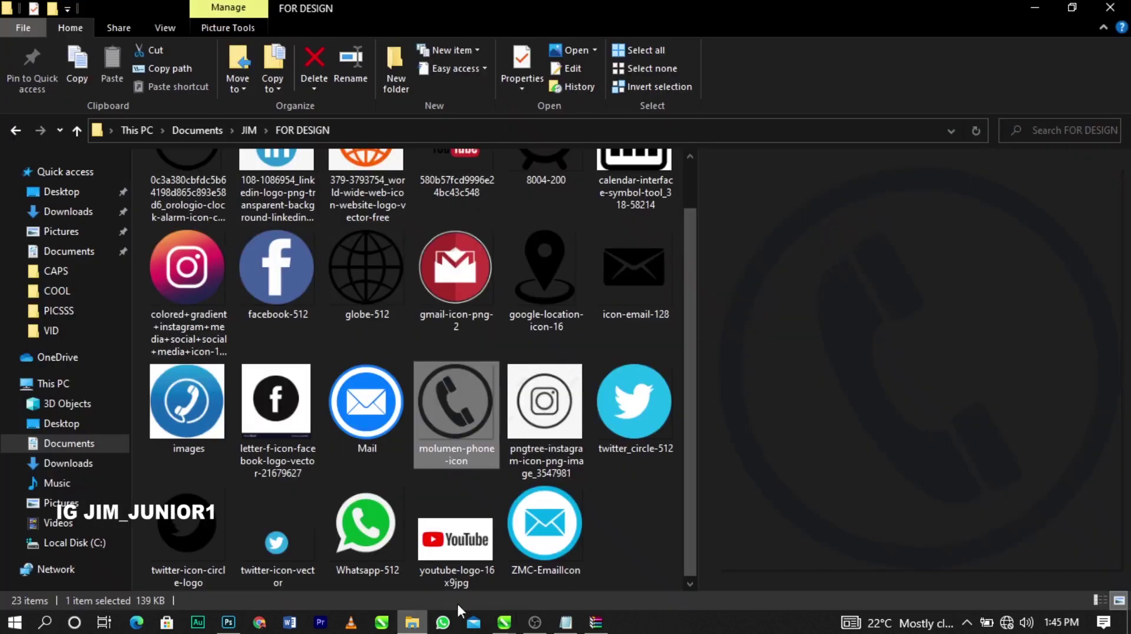
left_click_drag(382, 542, 470, 429)
key("F4")
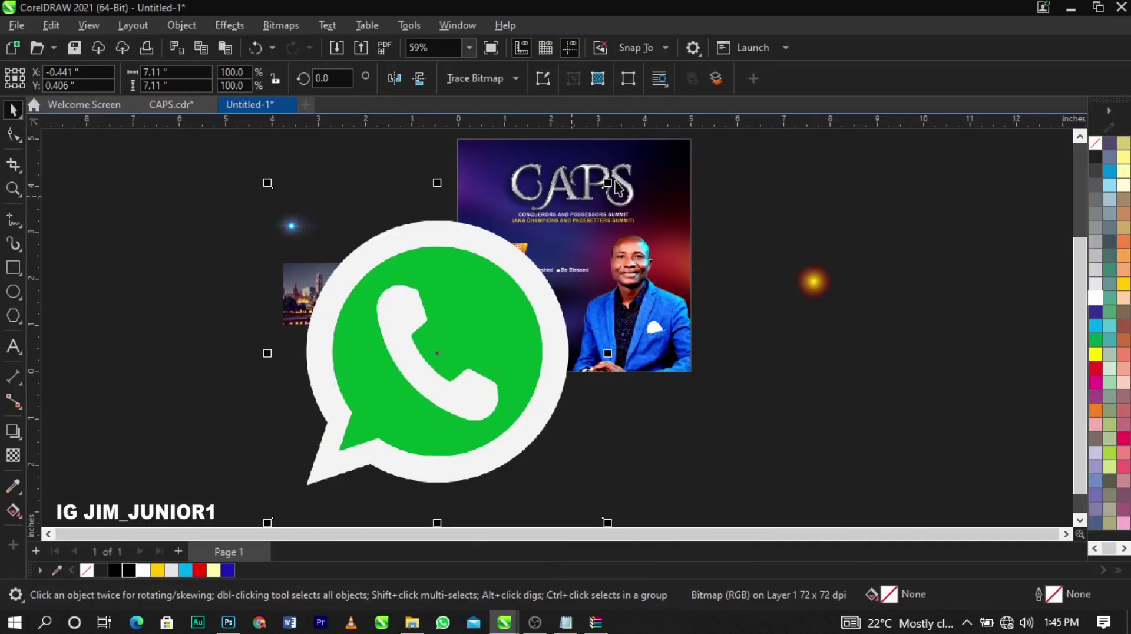
left_click_drag(609, 183, 628, 327)
key("z")
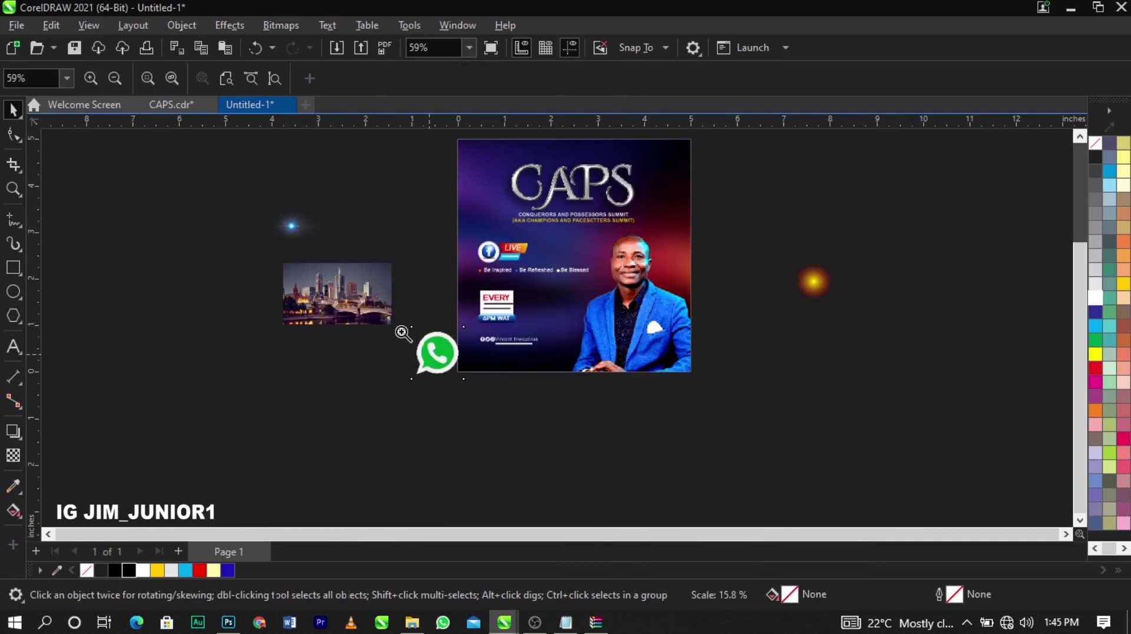
left_click_drag(401, 332, 529, 384)
key("space")
left_click_drag(553, 485, 475, 399)
Convert the WhatsApp bitmap to 1-bit black and white with the Line Art method and a threshold of 188
left_click(282, 22)
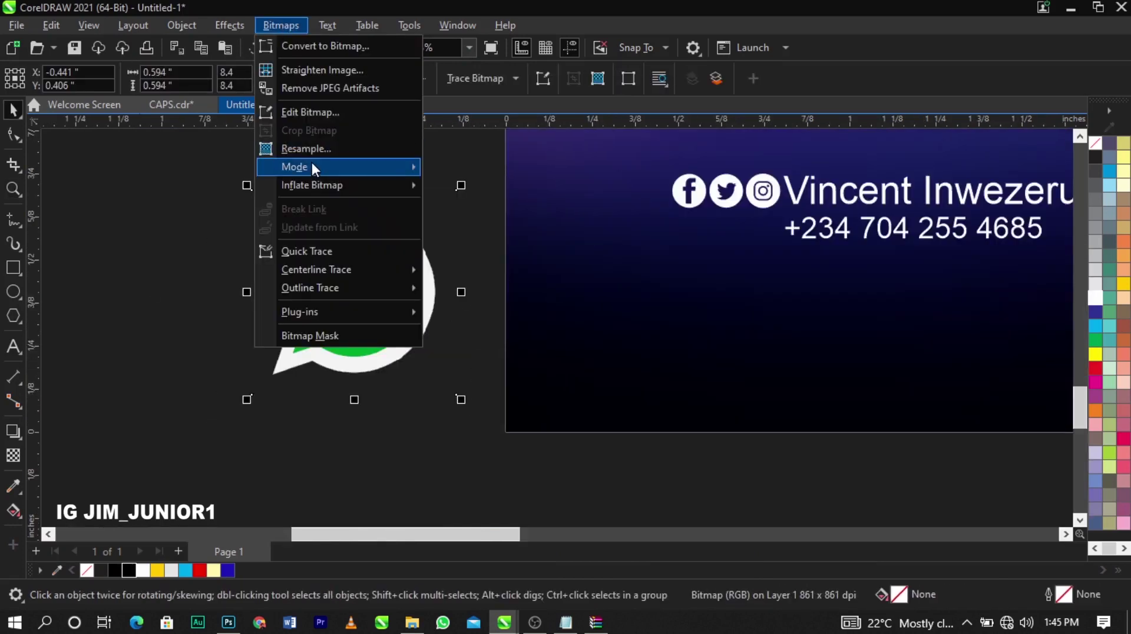
mouse_move(316, 167)
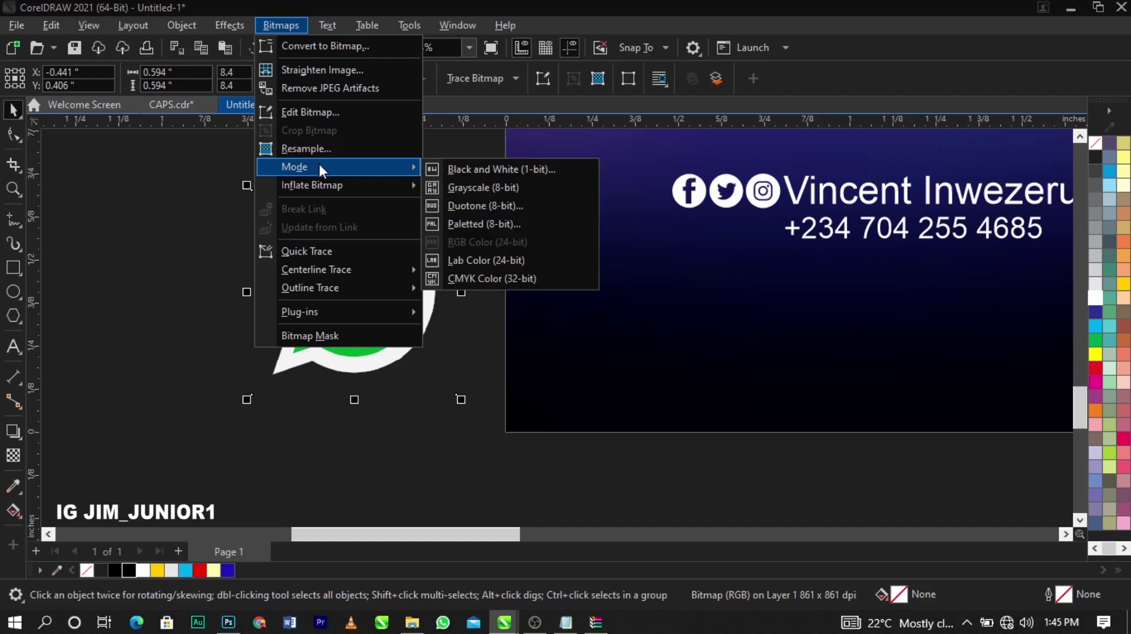
left_click(447, 169)
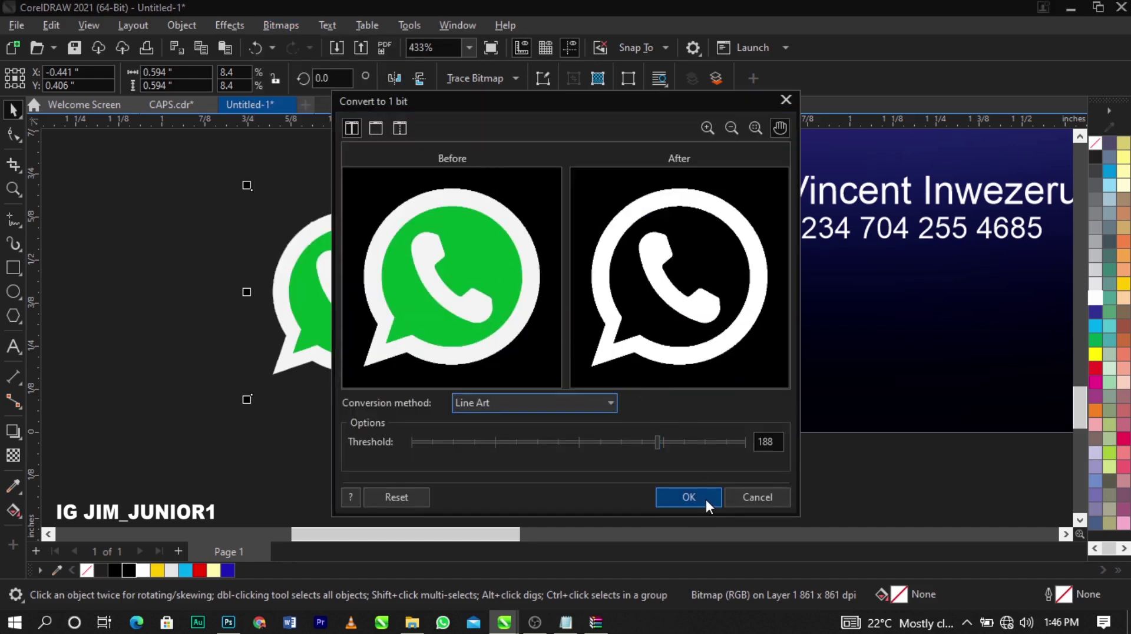
left_click(706, 499)
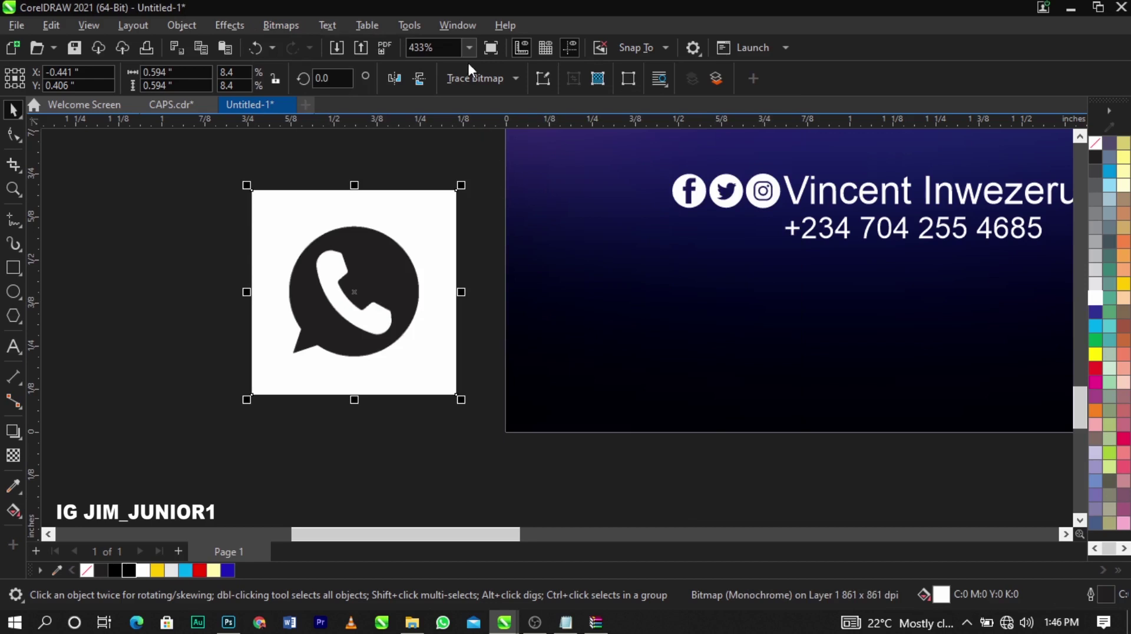
Outline-trace the black-and-white WhatsApp bitmap as line art and delete the original bitmap
left_click(477, 78)
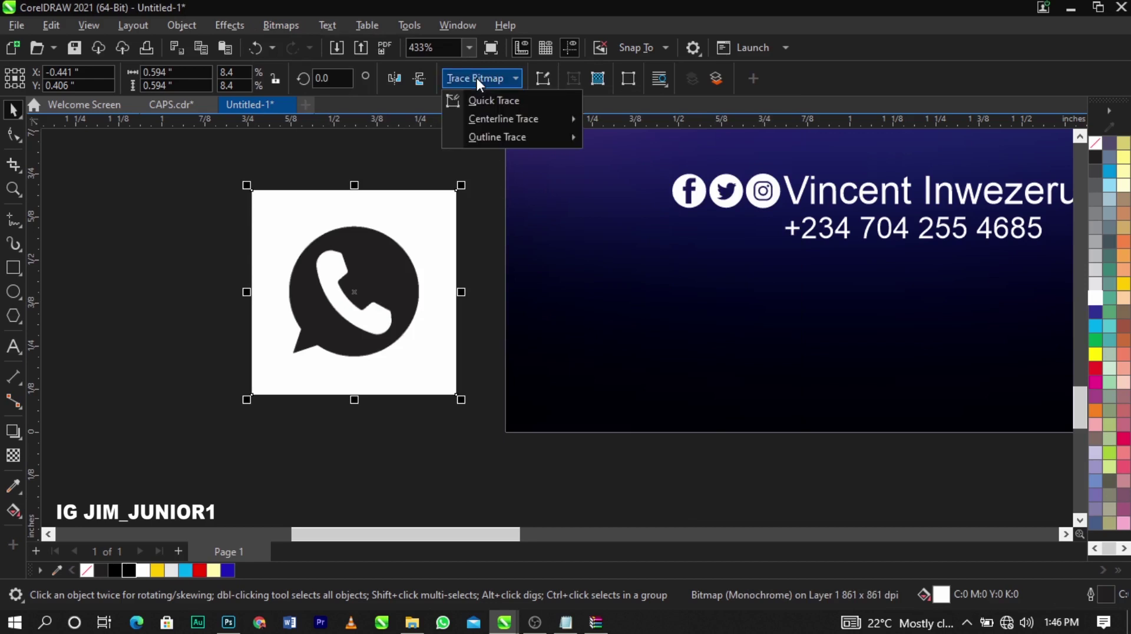
mouse_move(498, 137)
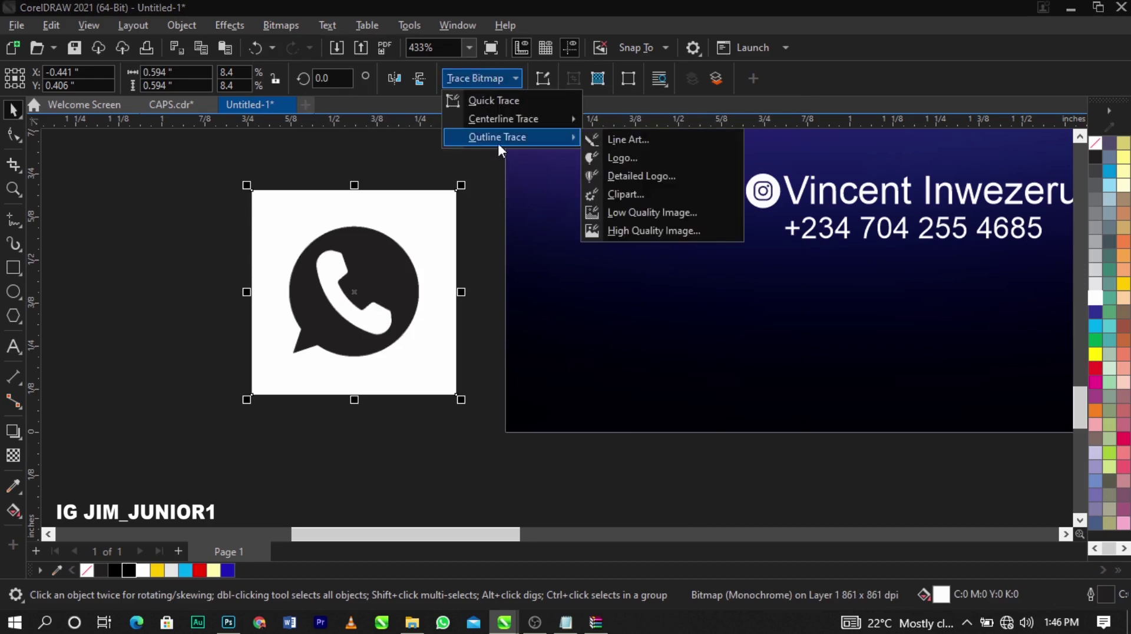
left_click(636, 139)
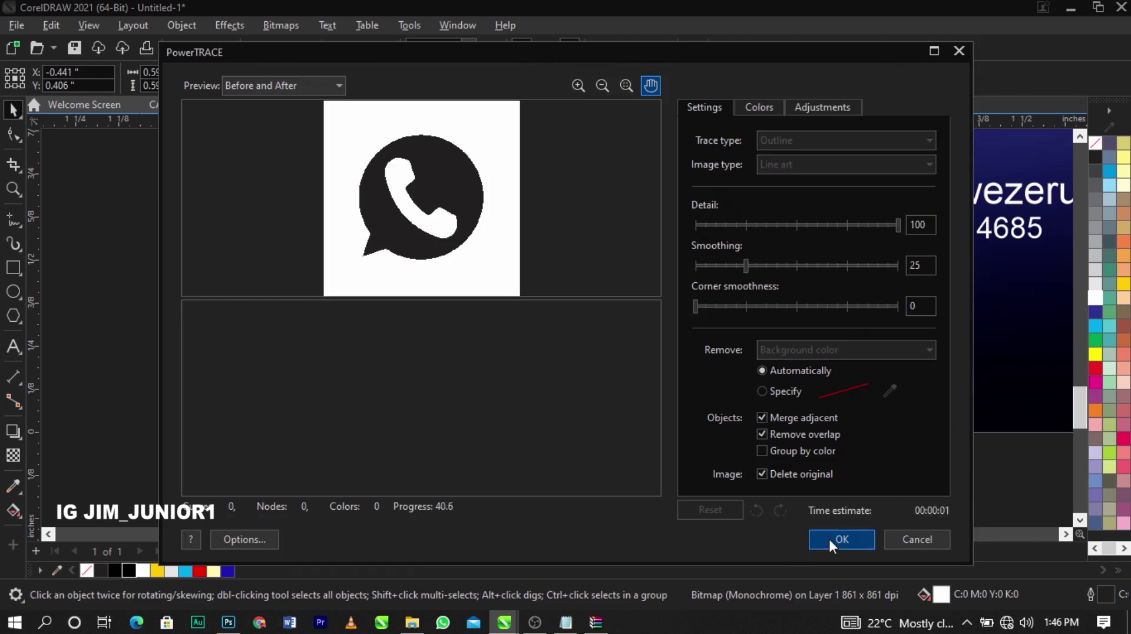
left_click(827, 539)
left_click(454, 302)
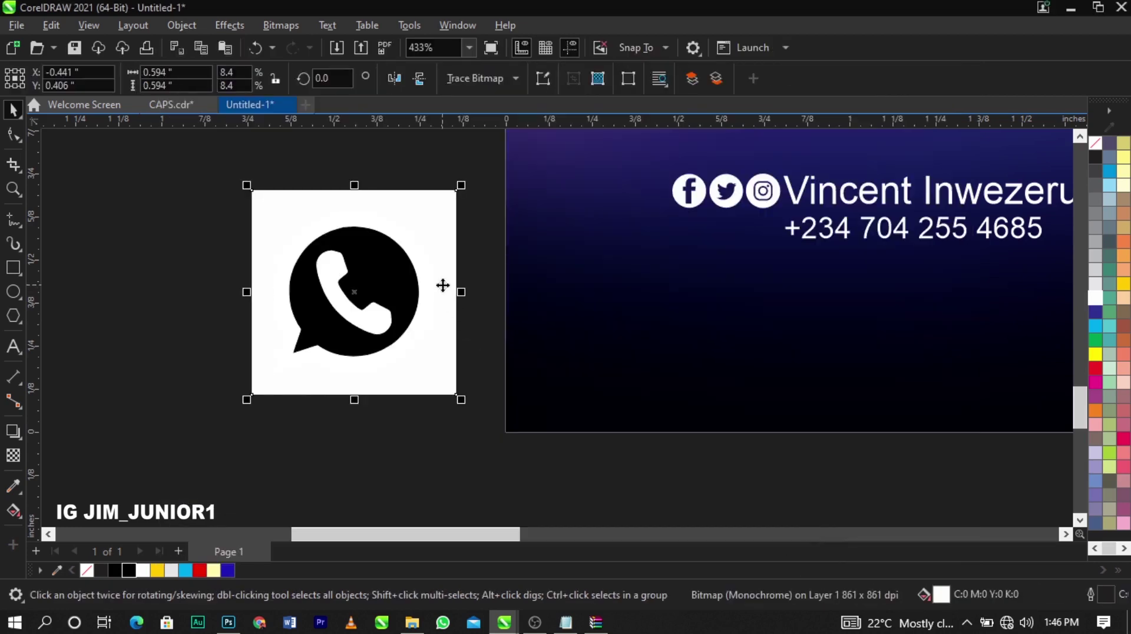
key("Delete")
Ungroup the traced WhatsApp icon and delete its black inner shape
left_click(416, 290)
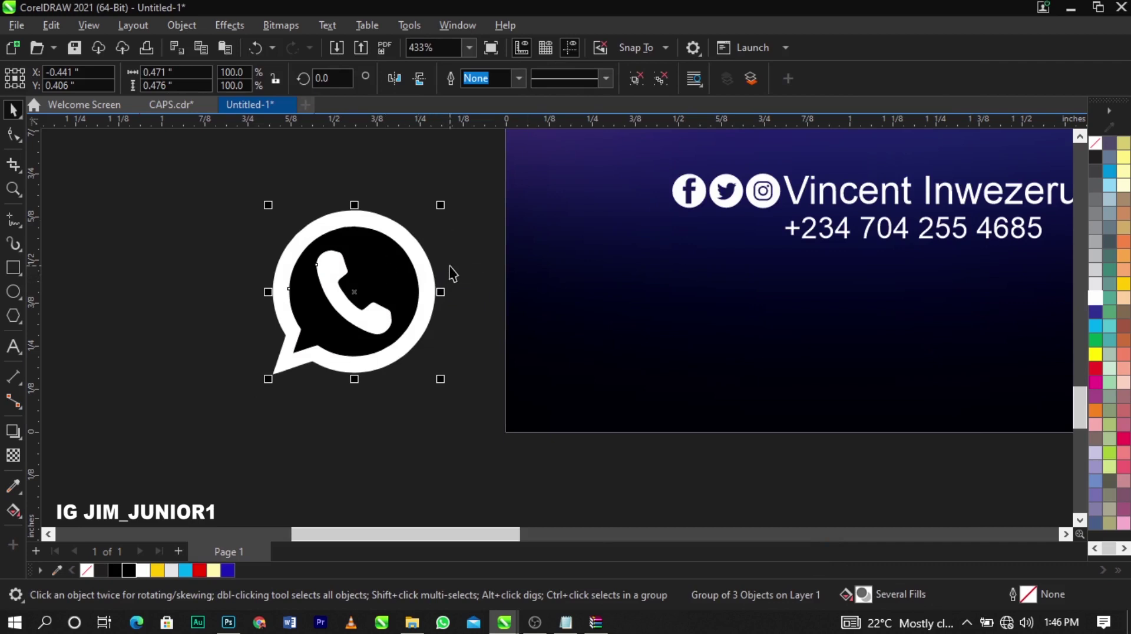
left_click(641, 79)
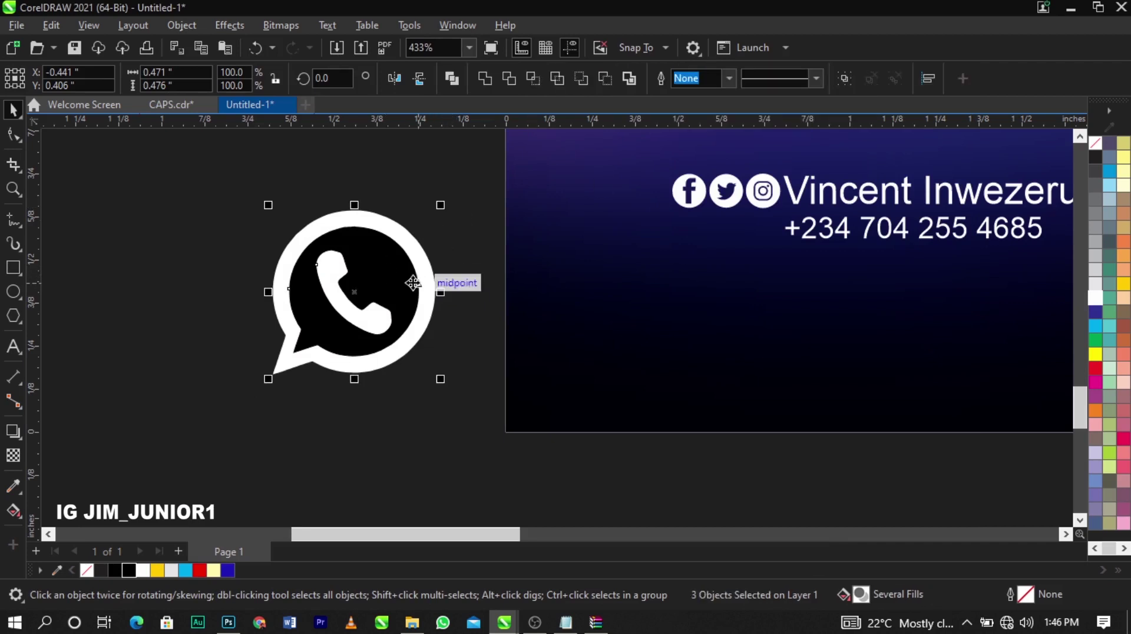
left_click(395, 271)
key("Delete")
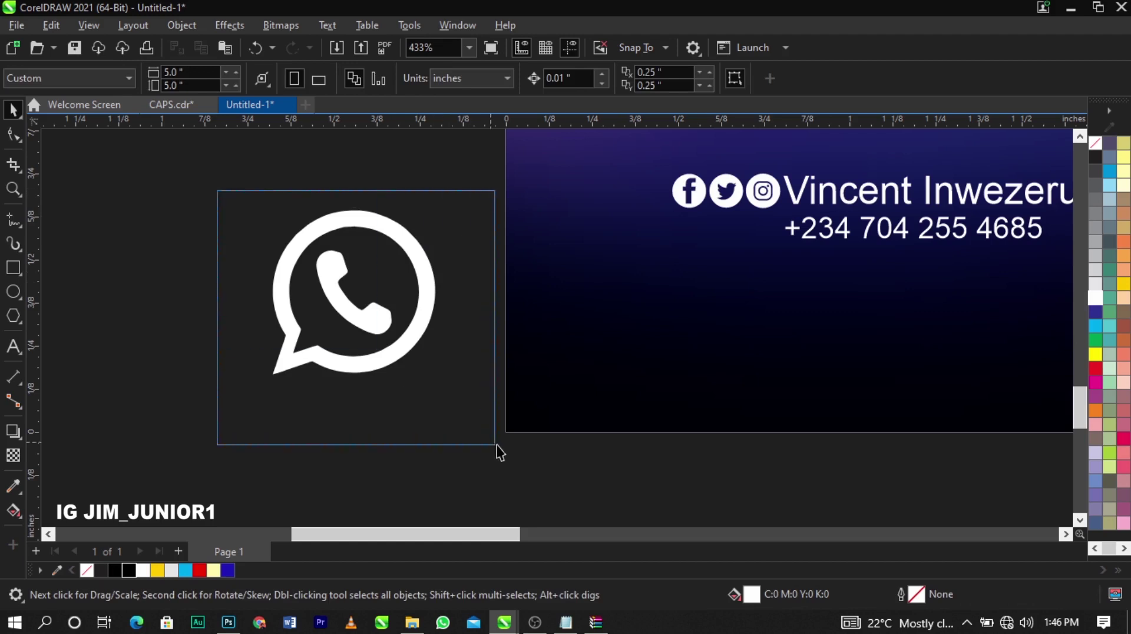
Group the remaining white WhatsApp shapes and scale the group down to about 0.12 inches
left_click_drag(500, 453, 498, 451)
key("ctrl+g")
left_click_drag(443, 377, 318, 293)
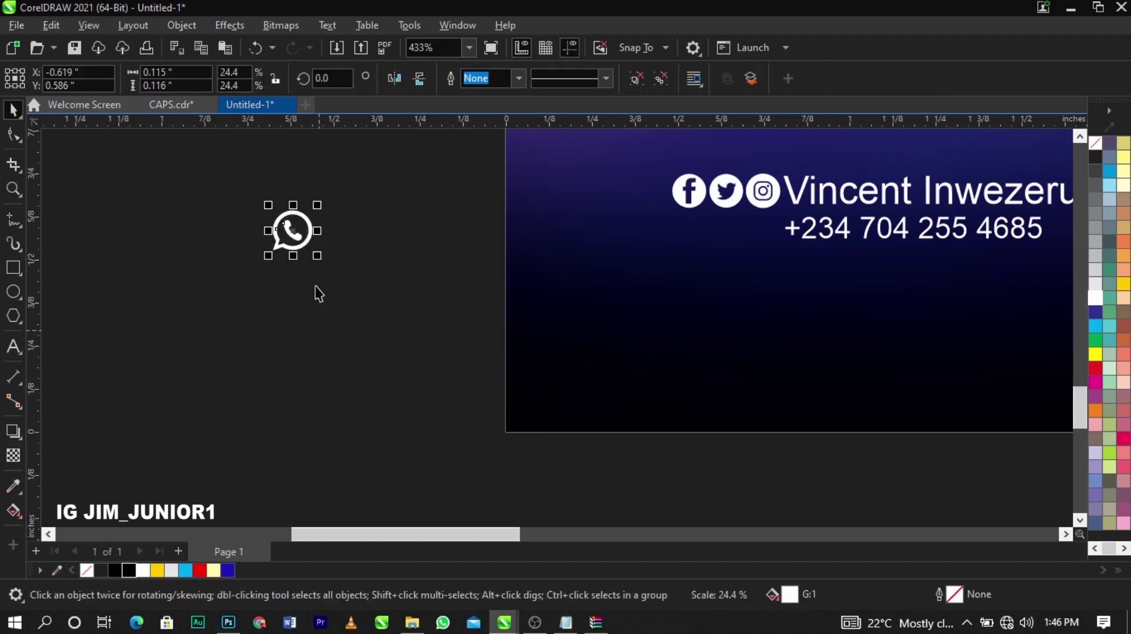
Place the WhatsApp icon in front of the phone number, beneath the Instagram icon, and resize it to about 0.09 inches high
left_click_drag(305, 243, 777, 242)
key("z")
left_click_drag(722, 166, 812, 282)
key("space")
left_click_drag(621, 274, 573, 324)
scroll(583, 324, "up", 1)
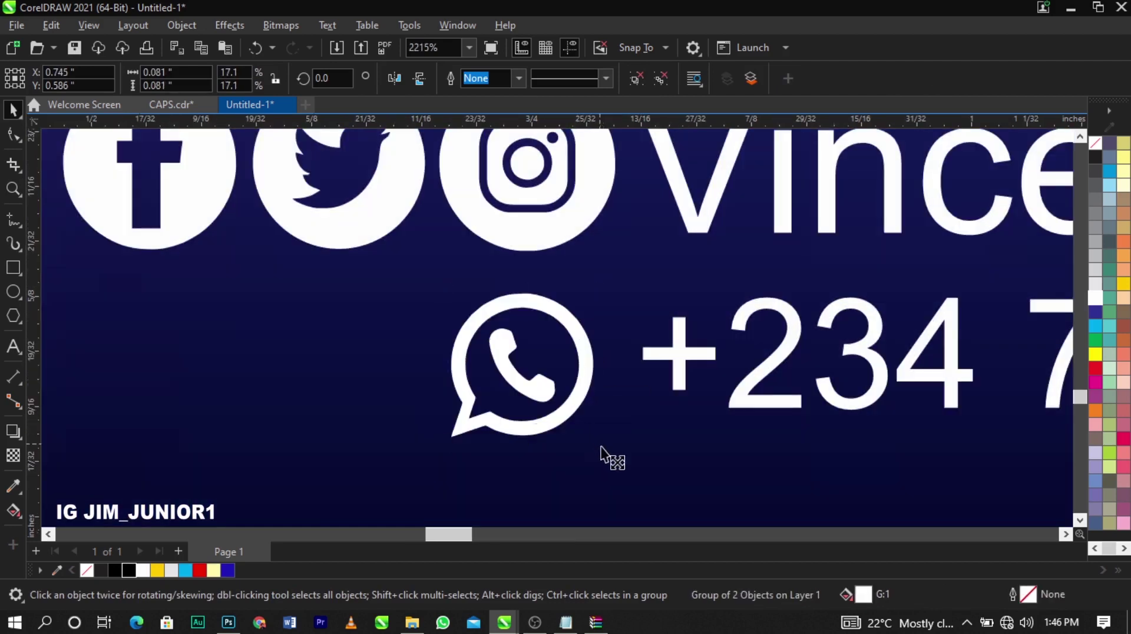
left_click_drag(601, 448, 606, 450)
scroll(596, 394, "up", 1)
left_click_drag(596, 382, 602, 380)
Align the WhatsApp icon's vertical centre with the phone number
left_click(701, 355, "shift")
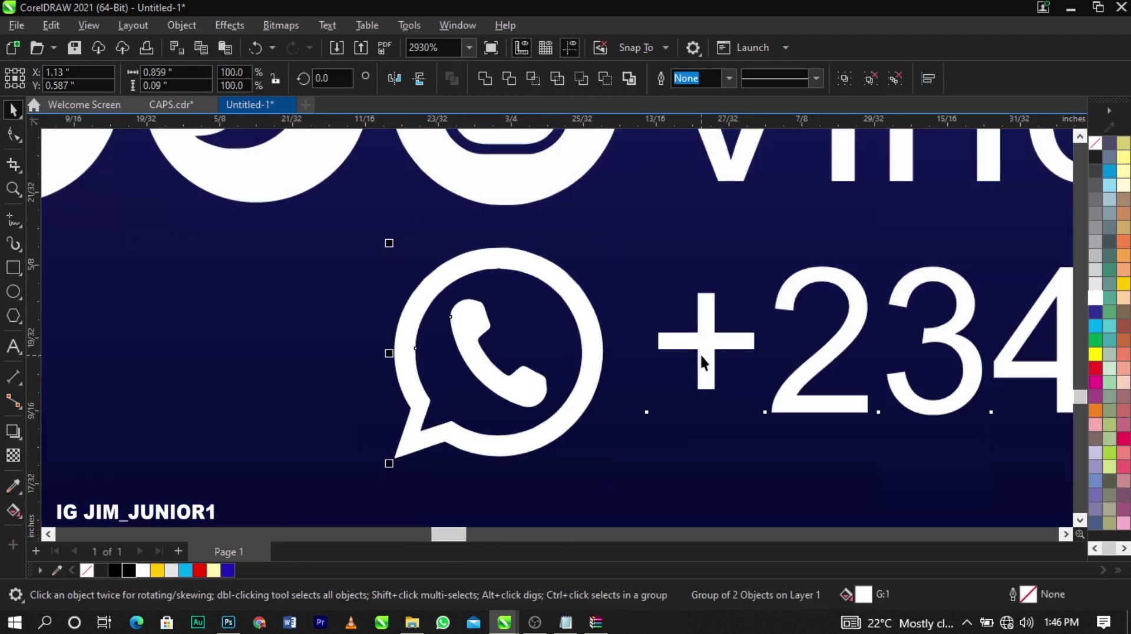
scroll(664, 346, "down", 2)
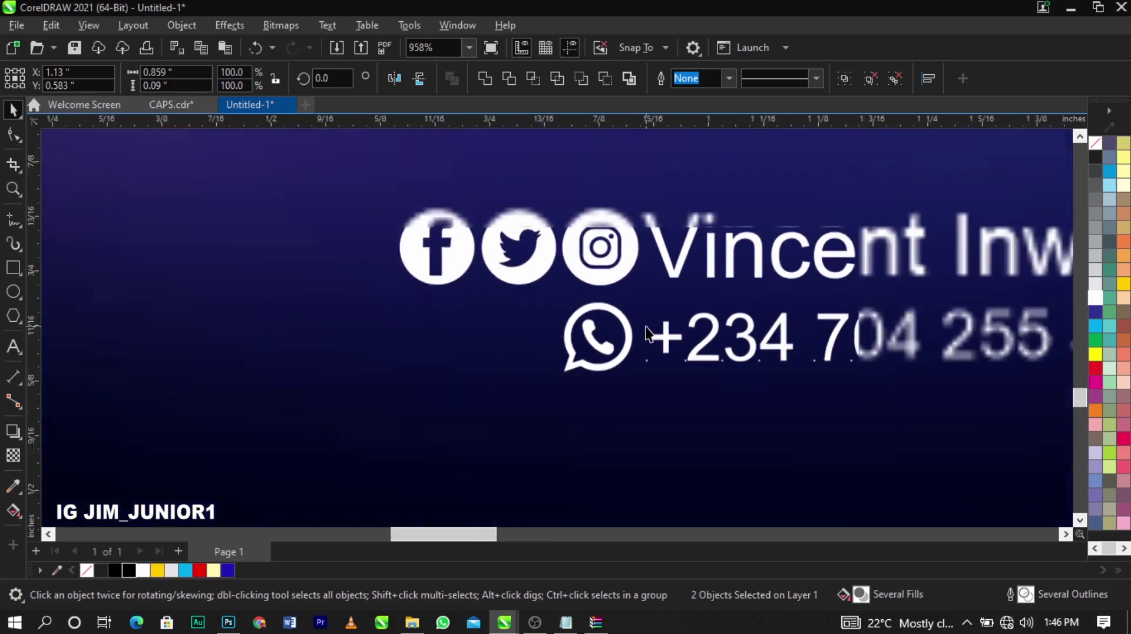
scroll(647, 334, "down", 4)
Group the icons, contact name and phone number, and select the group together with the Sunday date block
key("z")
left_click_drag(312, 212, 773, 534)
key("space")
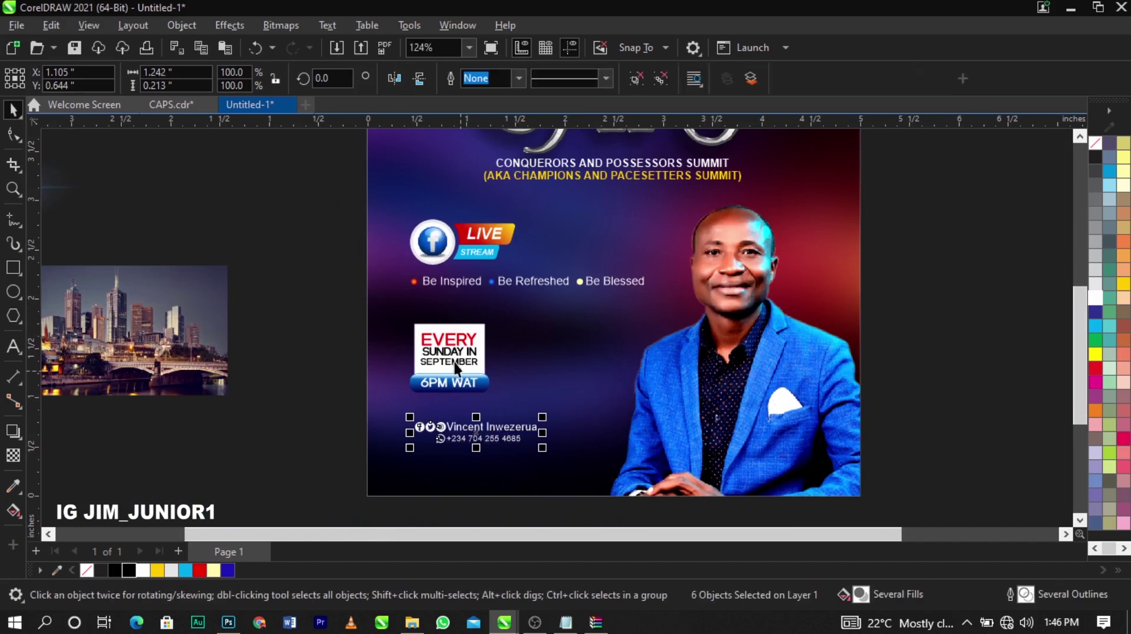
left_click(479, 325)
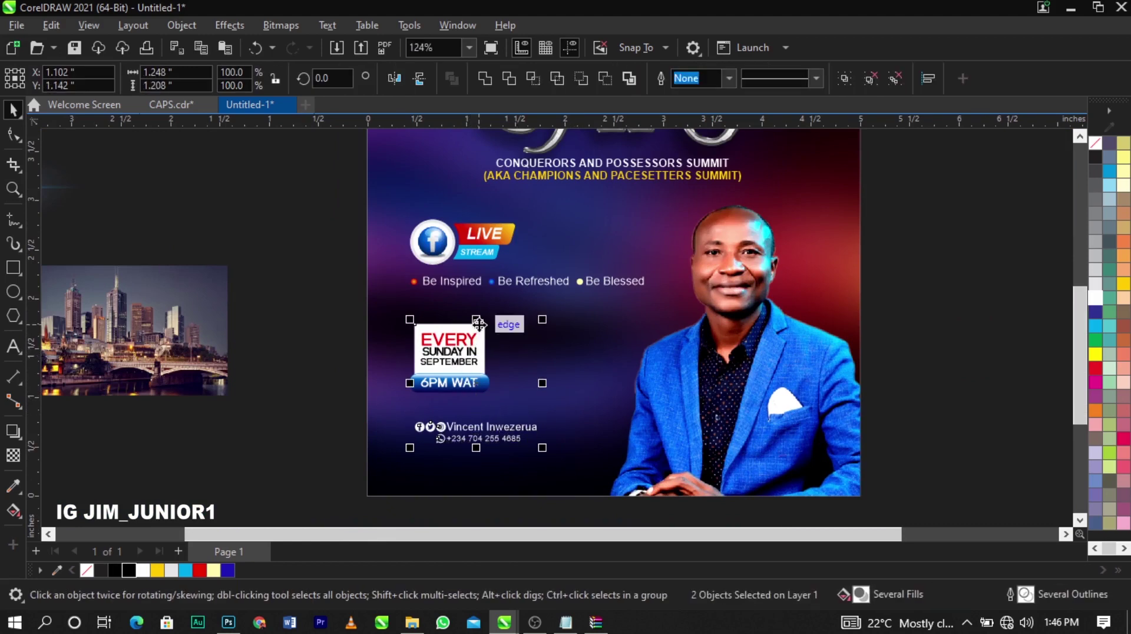
left_click(335, 362)
Move the blue lens flare from beside the flyer onto the lower part of the A in the CAPS title
scroll(491, 385, "down", 2)
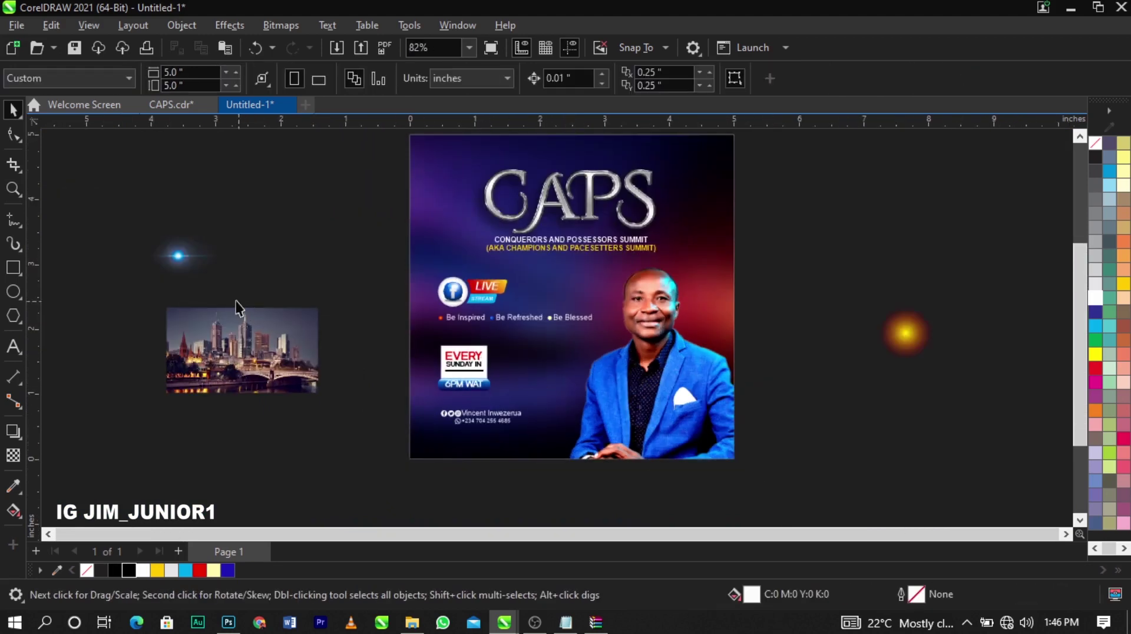
left_click(181, 256)
left_click_drag(768, 274, 595, 220)
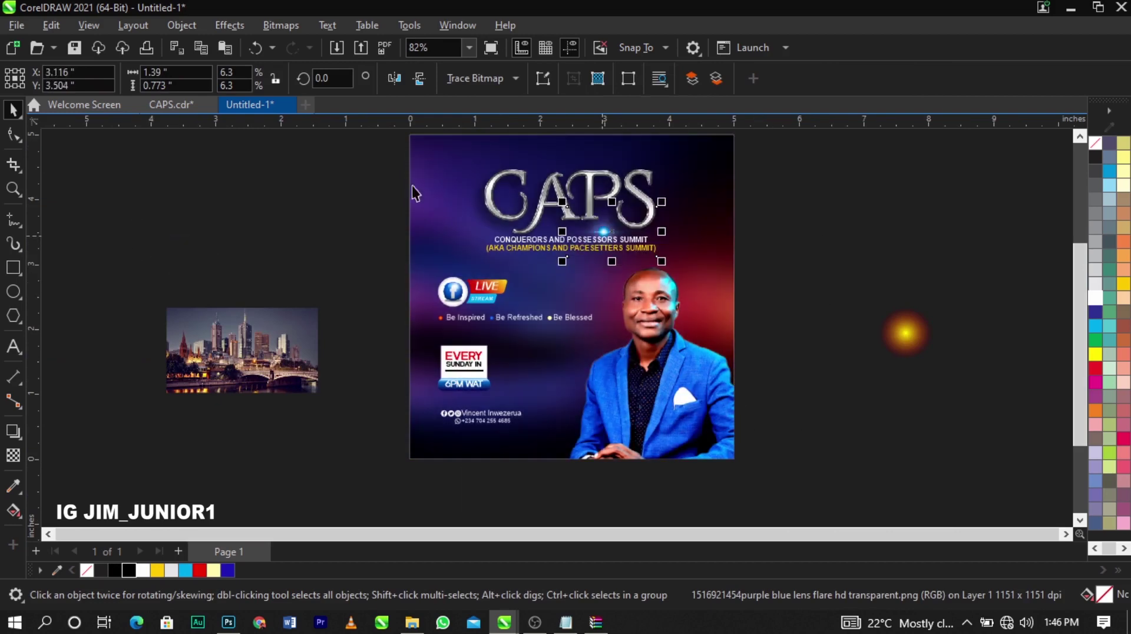
key("z")
left_click_drag(346, 144, 875, 408)
key("space")
key("ctrl+z")
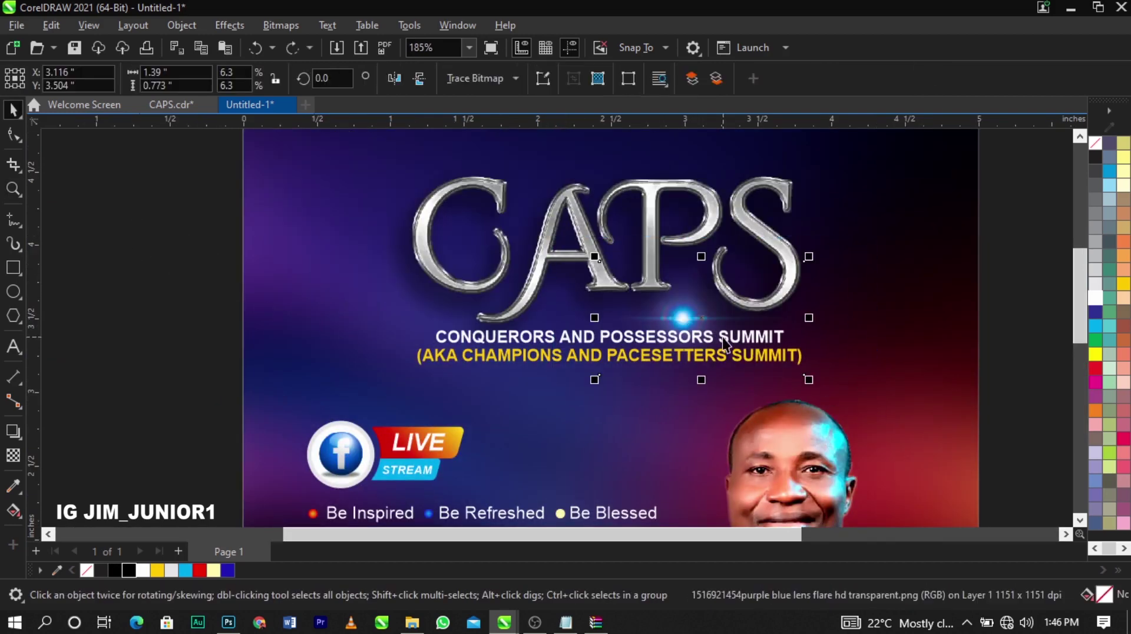
left_click_drag(701, 320, 573, 271)
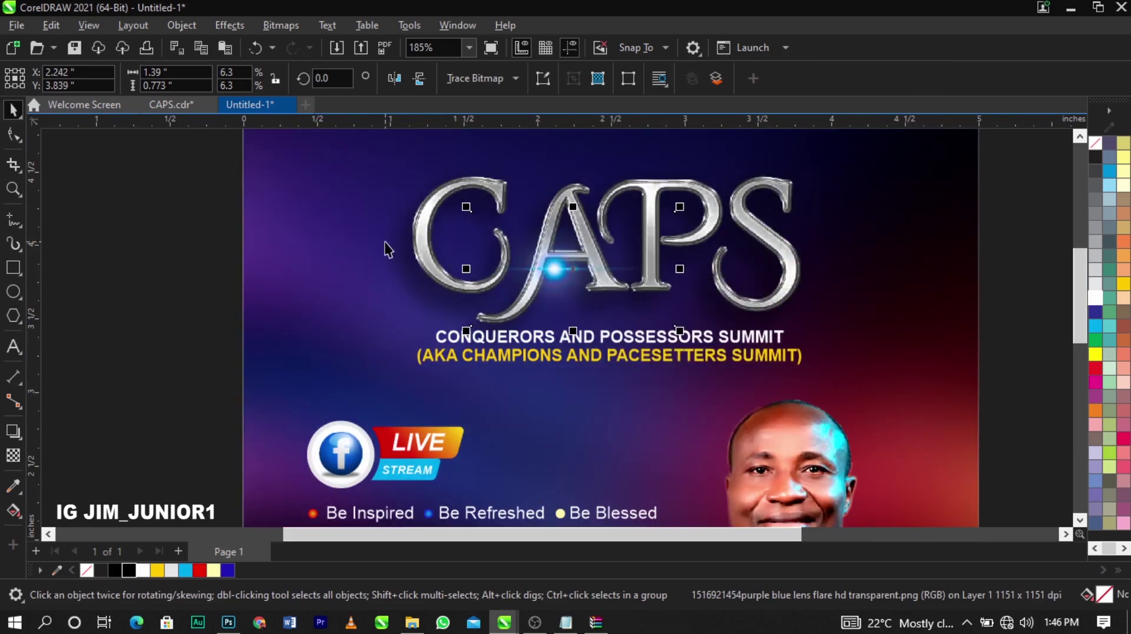
Set the lens flare's transparency merge mode to Screen
left_click(13, 455)
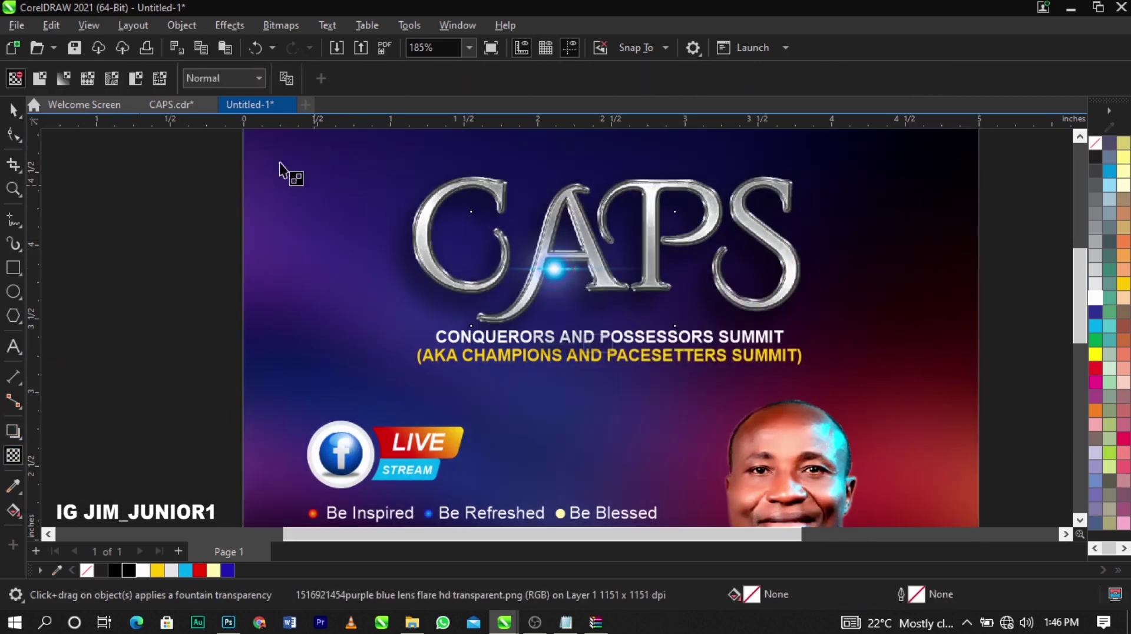
left_click(221, 80)
left_click(202, 397)
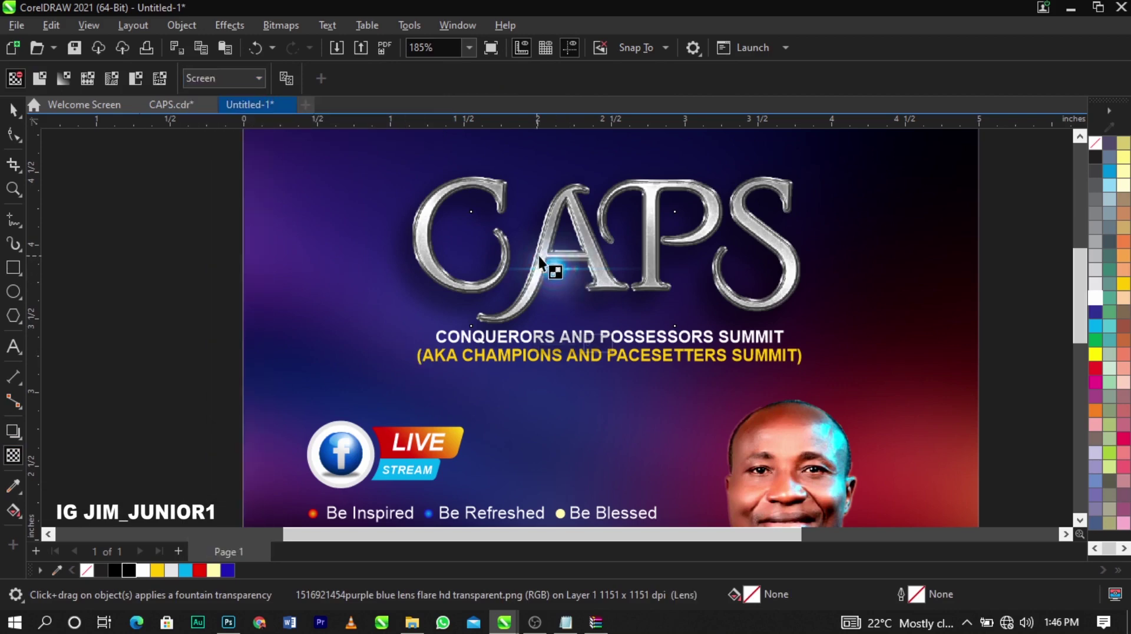
key("space")
Enlarge the lens flare to about 3.12 by 1.73 inches and reposition its glow over the A of the CAPS title
left_click_drag(680, 333, 818, 410)
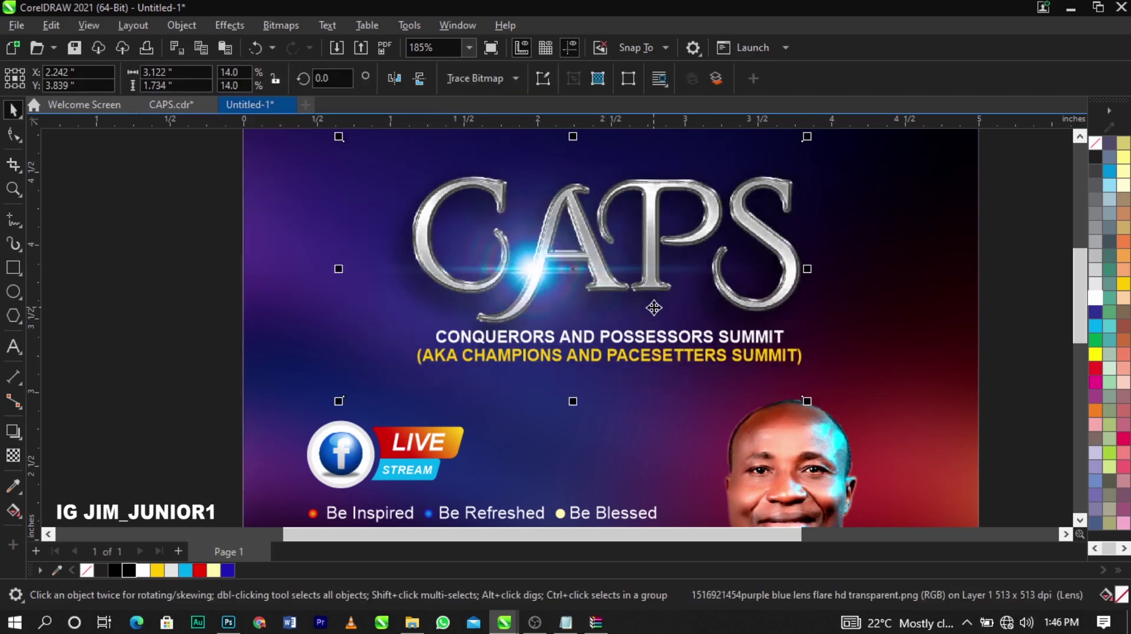
mouse_move(652, 302)
left_mouse_down()
mouse_move(669, 292)
mouse_move(661, 286)
mouse_move(667, 293)
left_mouse_up()
scroll(686, 304, "down", 2)
left_click(877, 308)
scroll(510, 234, "down", 2)
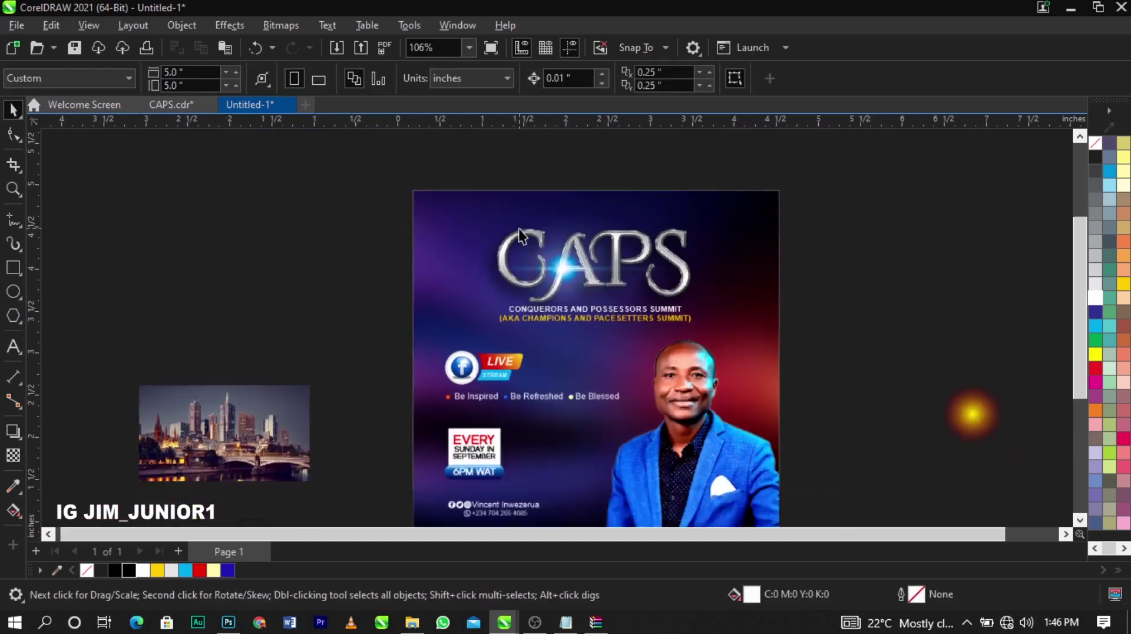
Move the city skyline photo into the flyer background's PowerClip, enlarged to about 4.33 by 2.44 inches and placed over the man's head
key("z")
left_click_drag(266, 221, 889, 481)
key("space")
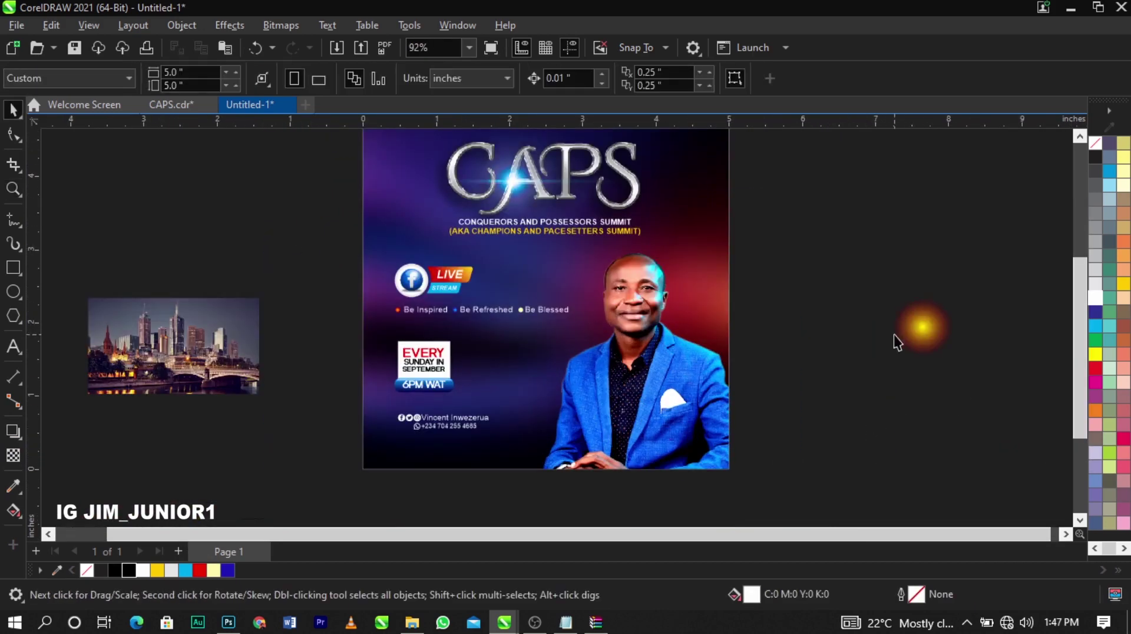
left_click(241, 377)
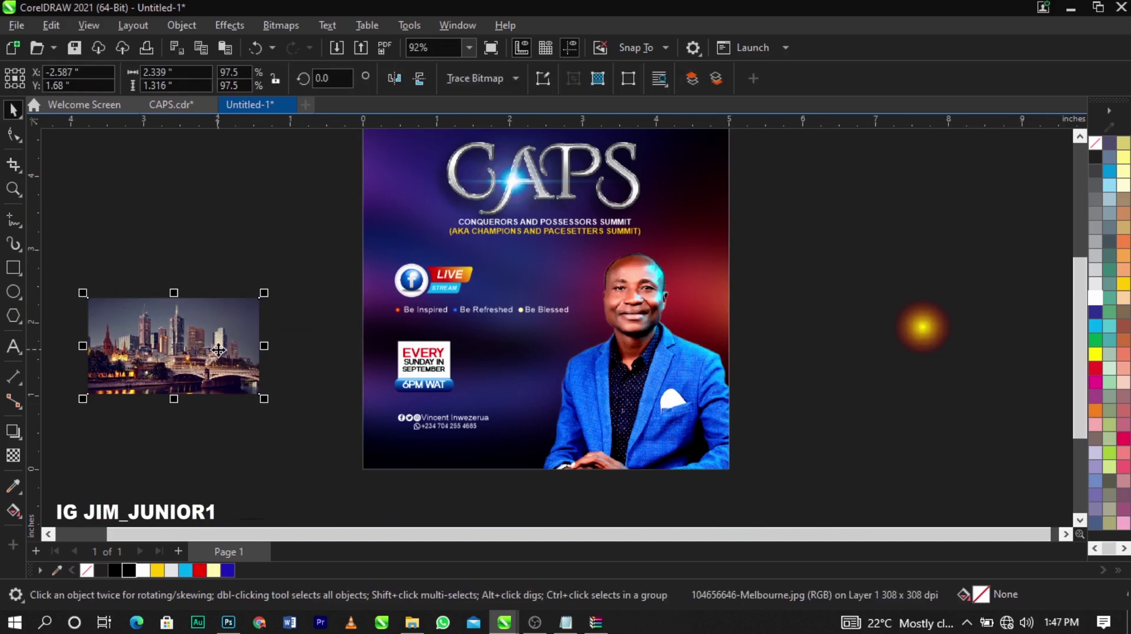
key("ctrl+x")
left_click(670, 376, "ctrl")
key("ctrl+v")
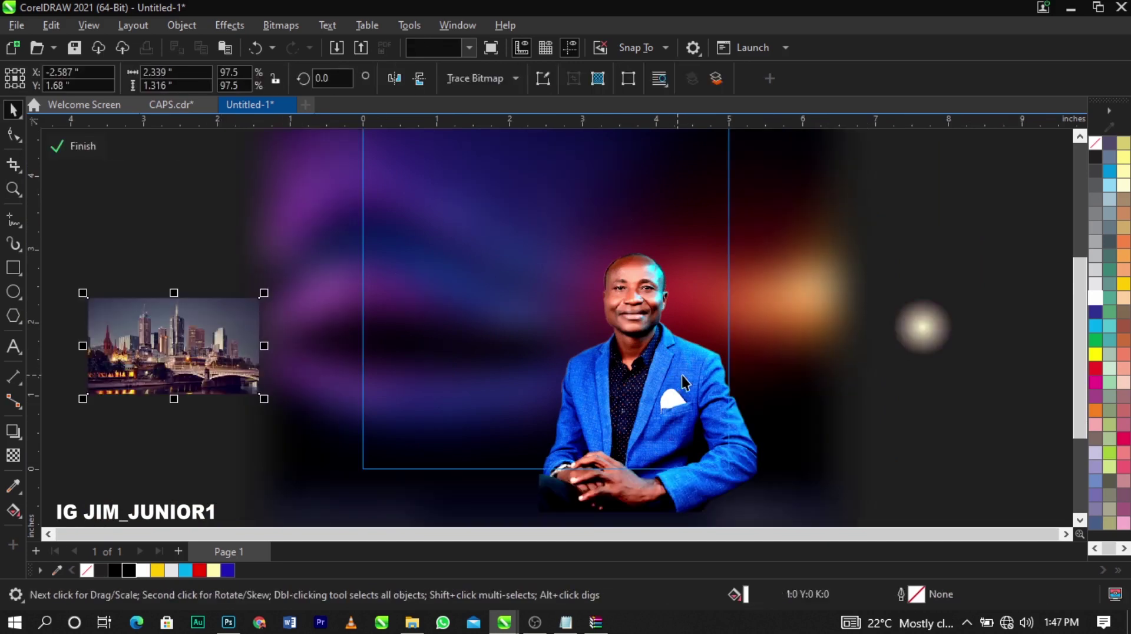
left_click_drag(264, 398, 360, 441)
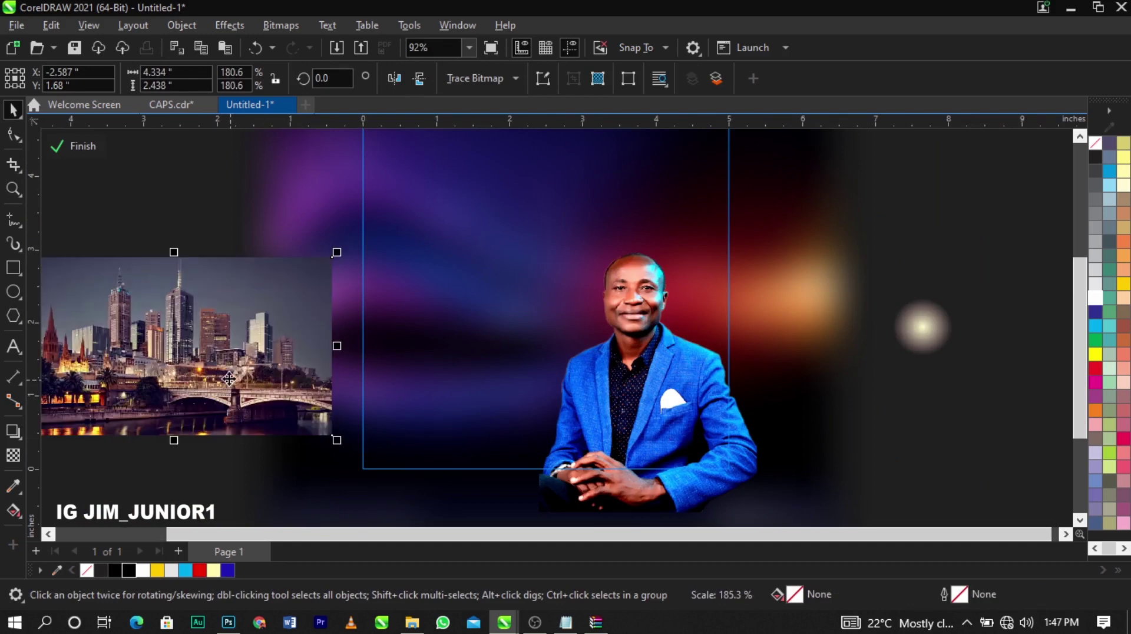
left_click_drag(230, 372, 705, 328)
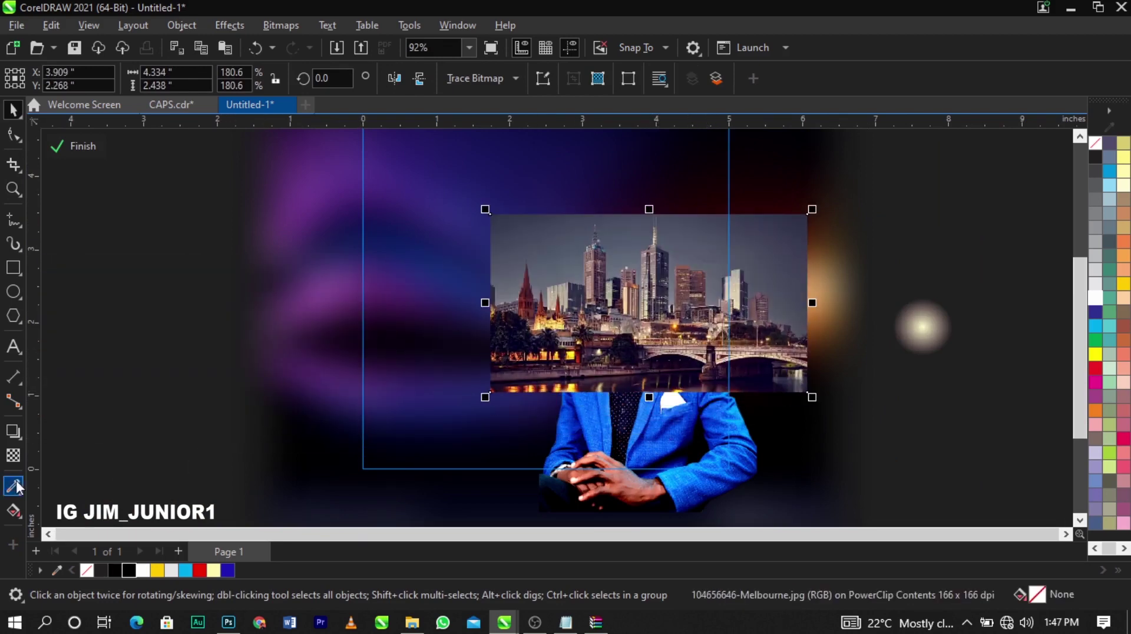
Fade out the skyline photo's left edge with a linear fountain transparency and convert the result to a bitmap
left_click(15, 455)
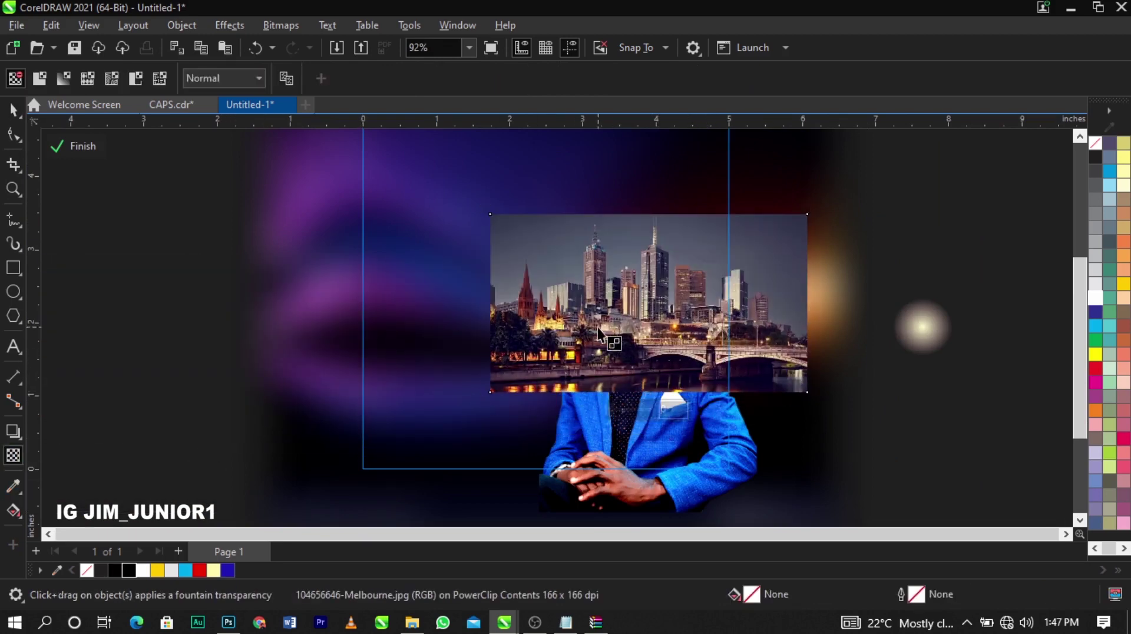
left_click_drag(509, 321, 510, 319)
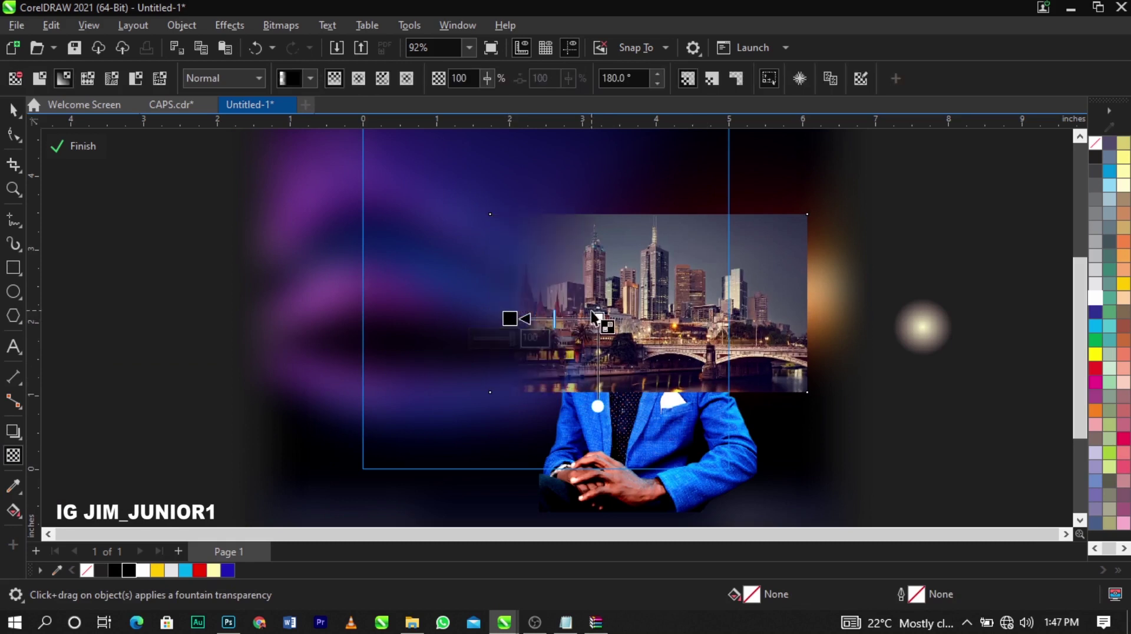
left_click_drag(613, 318, 616, 319)
left_click(274, 26)
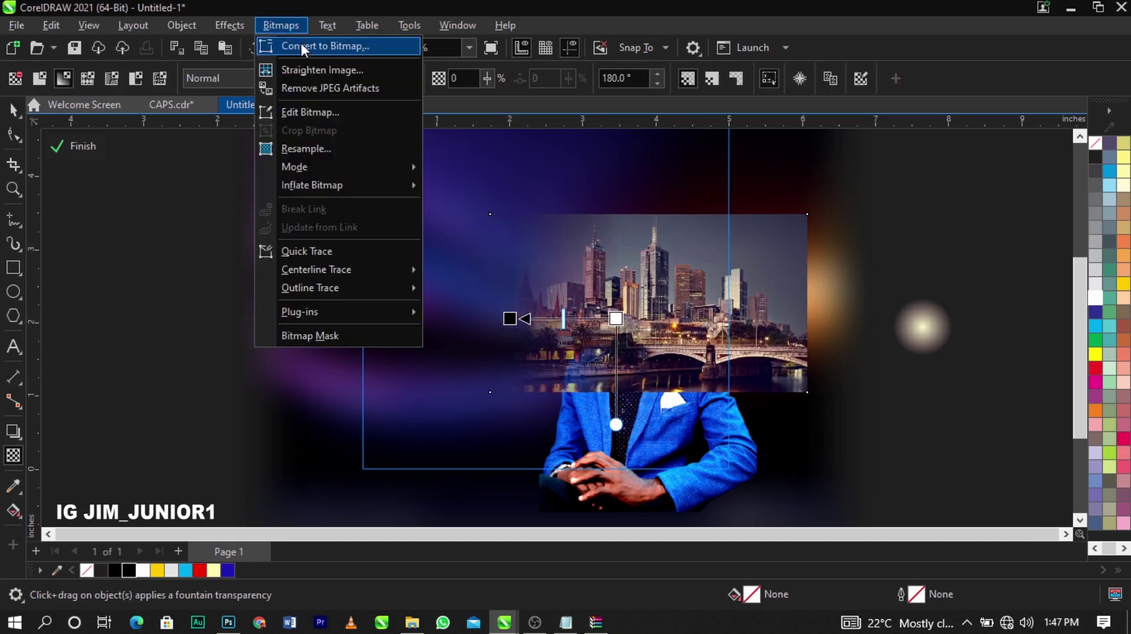
left_click(302, 43)
left_click(589, 401)
Fade out the skyline photo's lower edge with a fountain transparency and convert it to a bitmap again
left_click_drag(653, 335, 653, 385)
left_click(293, 29)
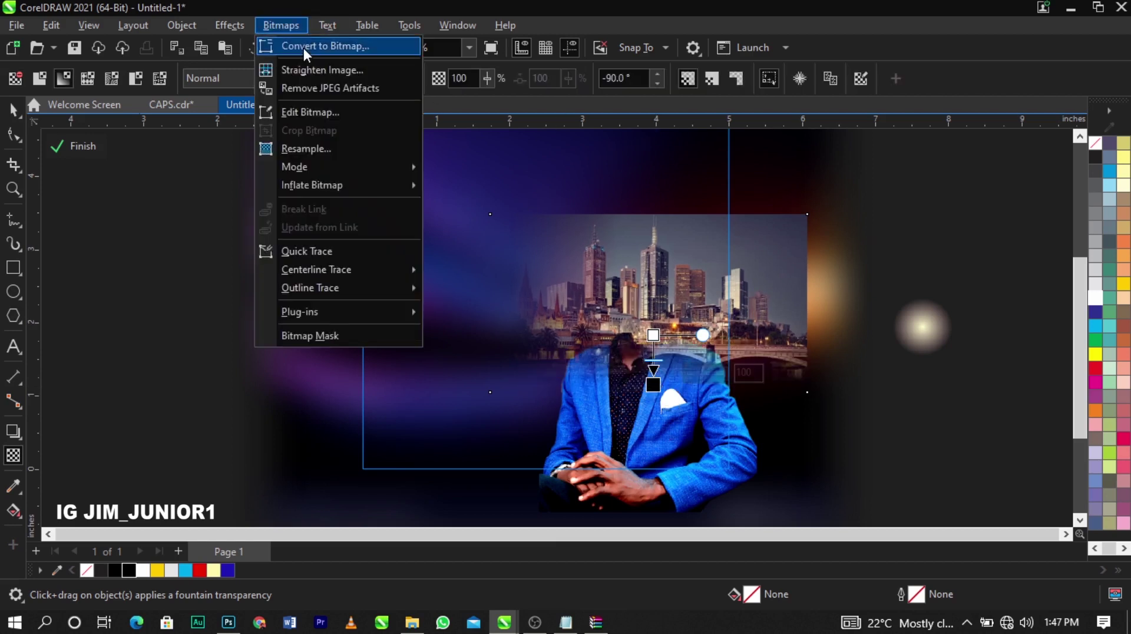
left_click(315, 43)
left_click(587, 400)
Fade out the skyline photo's right edge with a fountain transparency and convert it to a bitmap
left_click_drag(663, 290, 747, 290)
left_click(288, 26)
left_click(316, 43)
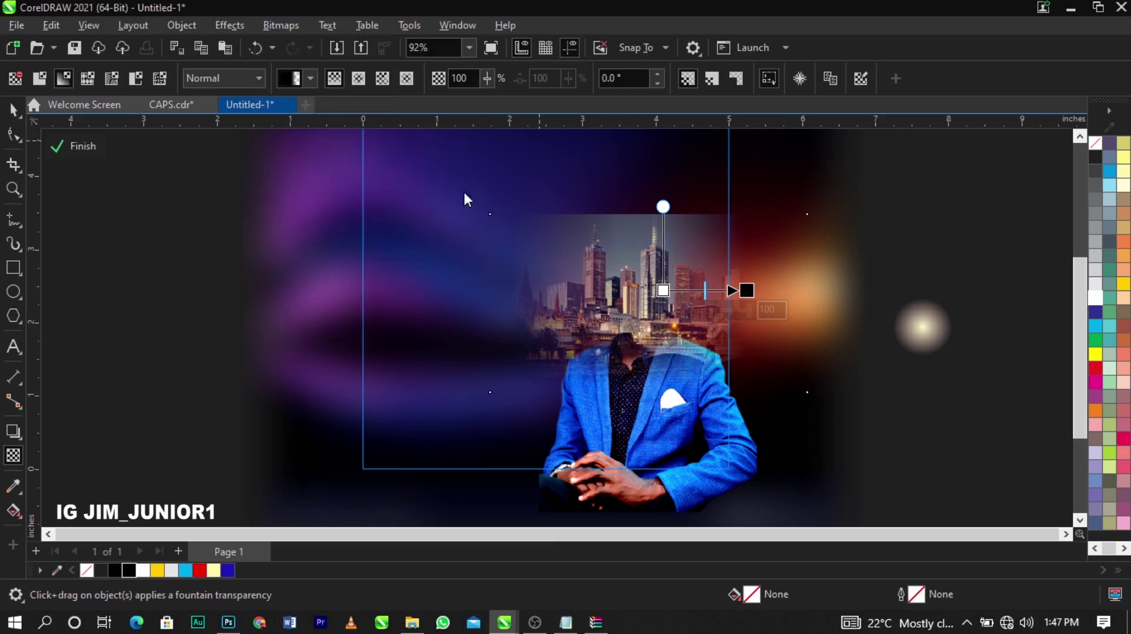
left_click(585, 401)
Fade out the skyline photo's upper edge with a fountain transparency and set its merge mode to Screen
left_click_drag(648, 238, 647, 219)
left_click_drag(647, 272, 652, 276)
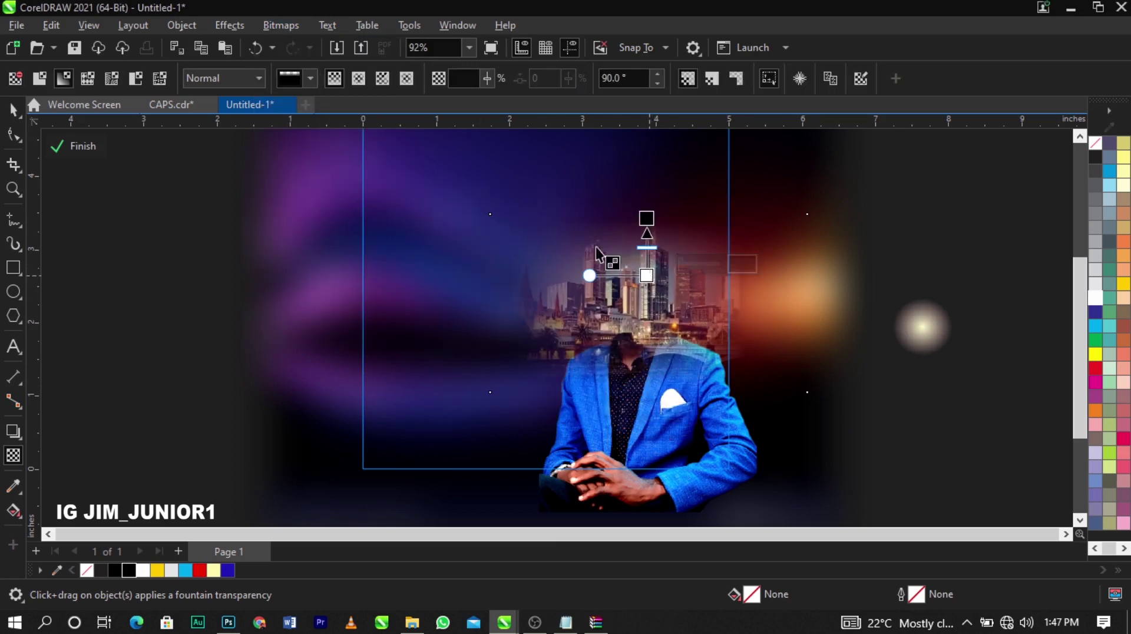
left_click(250, 79)
left_click(245, 395)
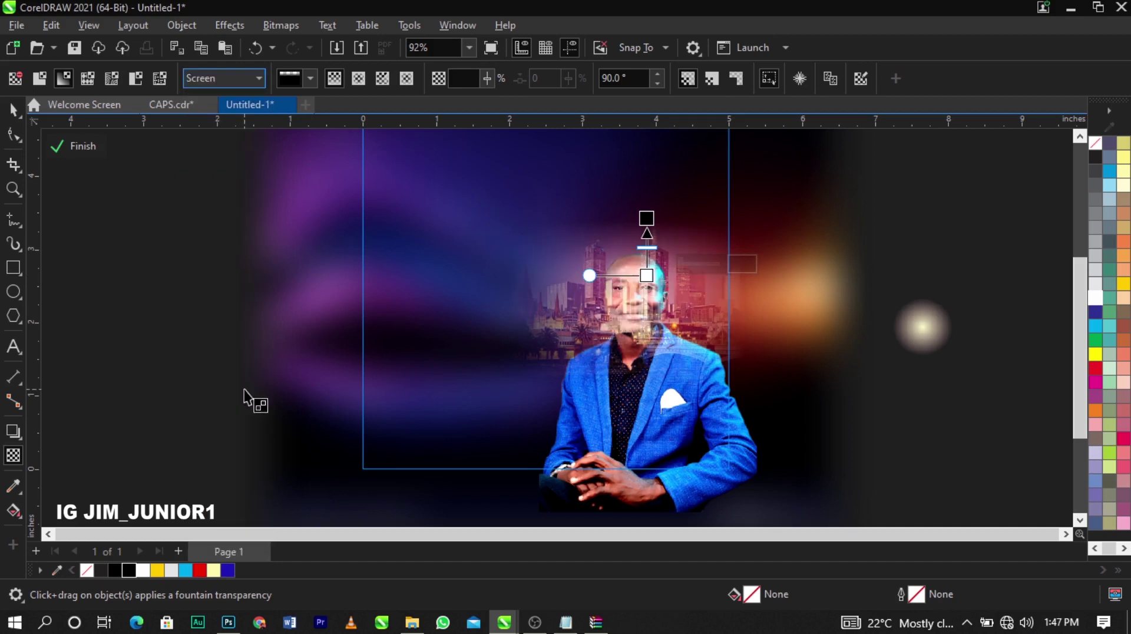
Send the skyline photo behind the man and set its transparency merge mode to Overlay
key("space")
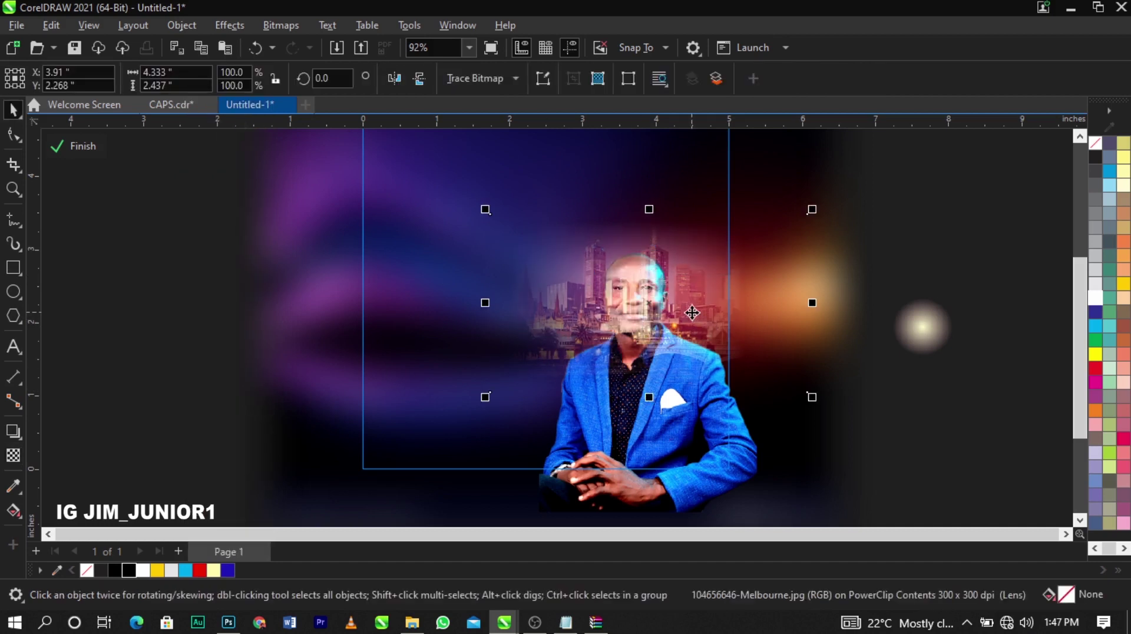
key("ctrl+Page_Down")
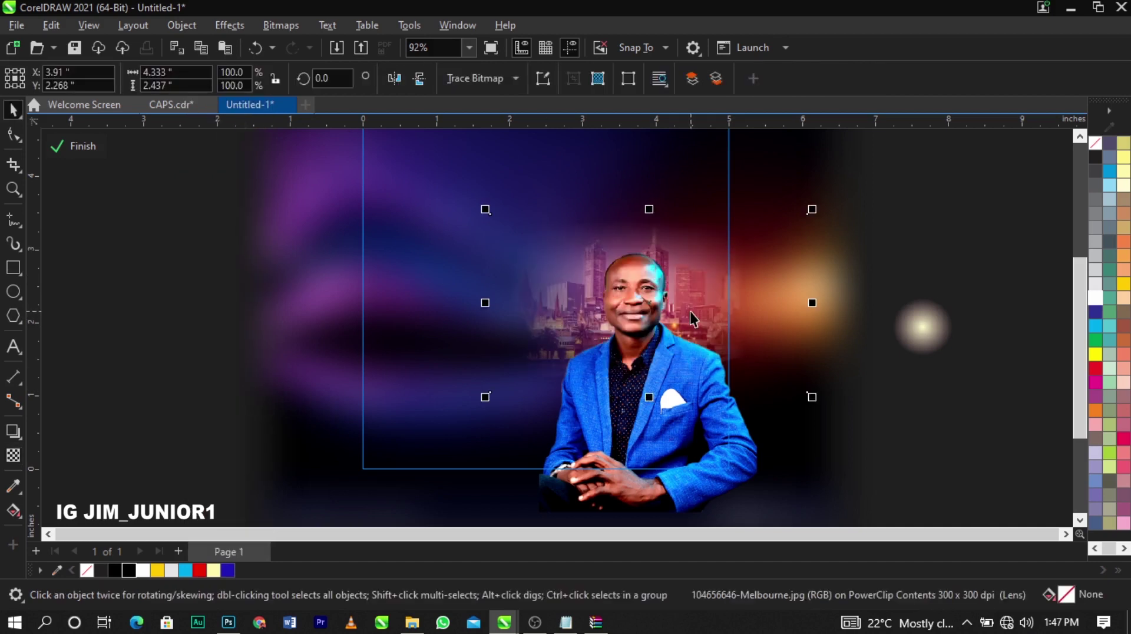
left_click(17, 462)
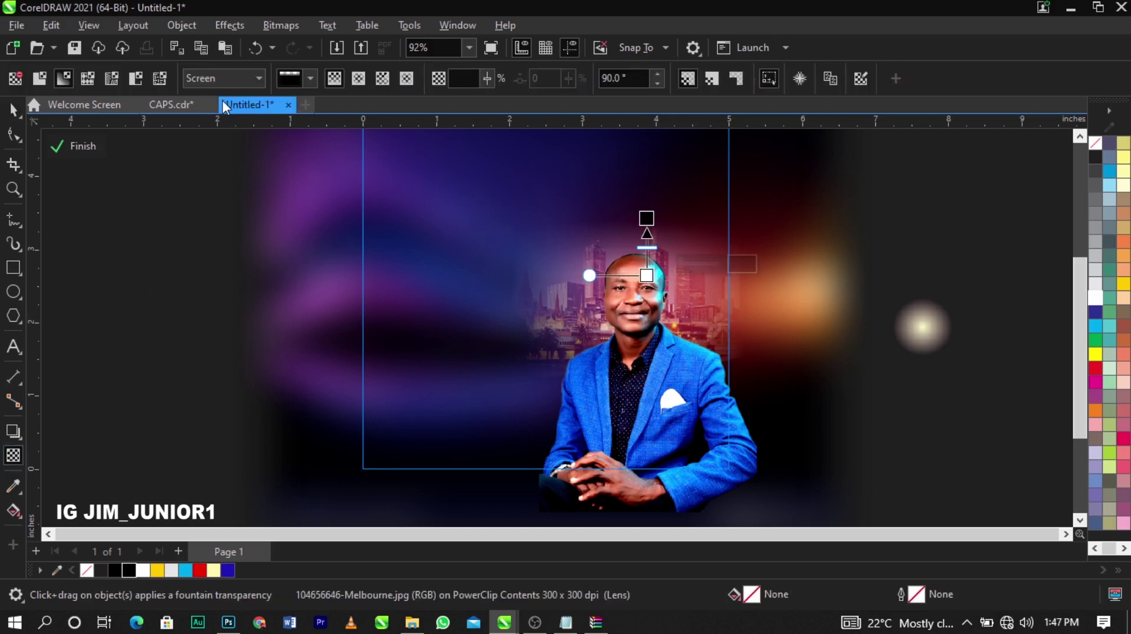
left_click(227, 79)
left_click(246, 413)
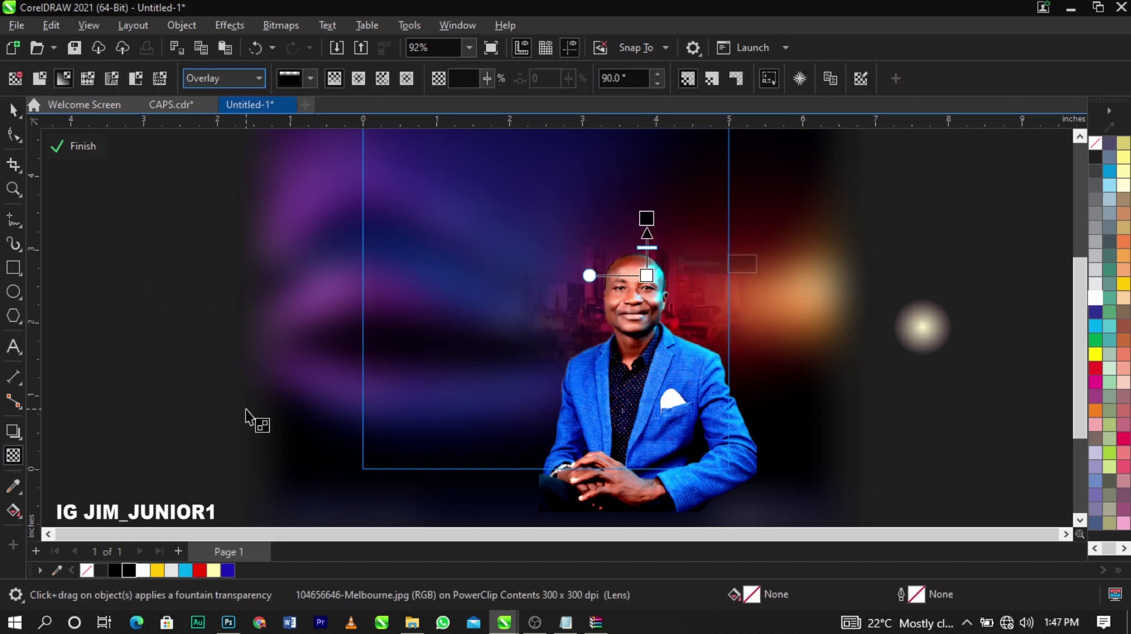
Shift the skyline photo slightly to the right behind the man and finish editing the PowerClip contents
key("space")
left_click_drag(975, 178, 448, 433)
left_click_drag(659, 304, 672, 303)
left_click(946, 360)
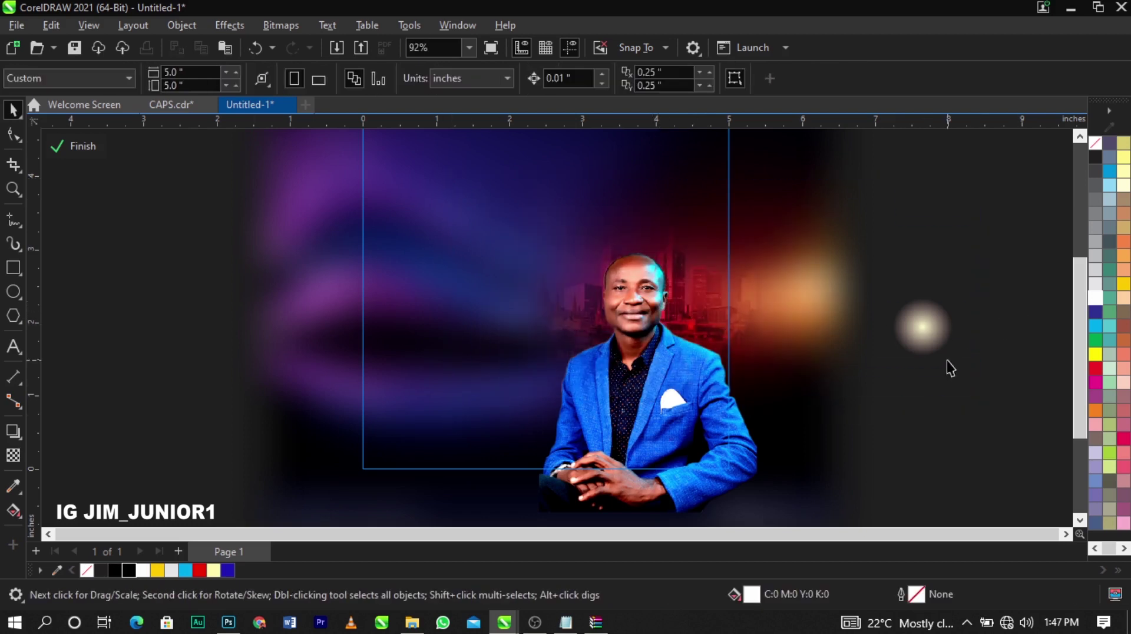
left_click(982, 357, "ctrl")
left_click(982, 357)
Place the yellow glow image inside the flyer background's PowerClip beside the man's head
left_click(941, 339)
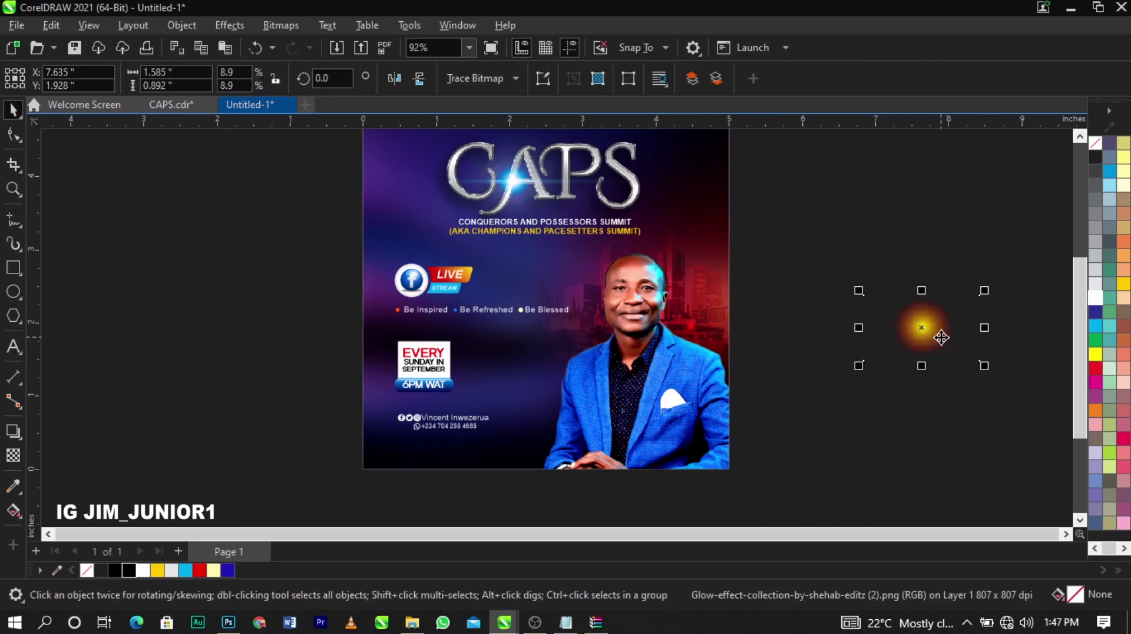
left_click_drag(921, 327, 687, 323)
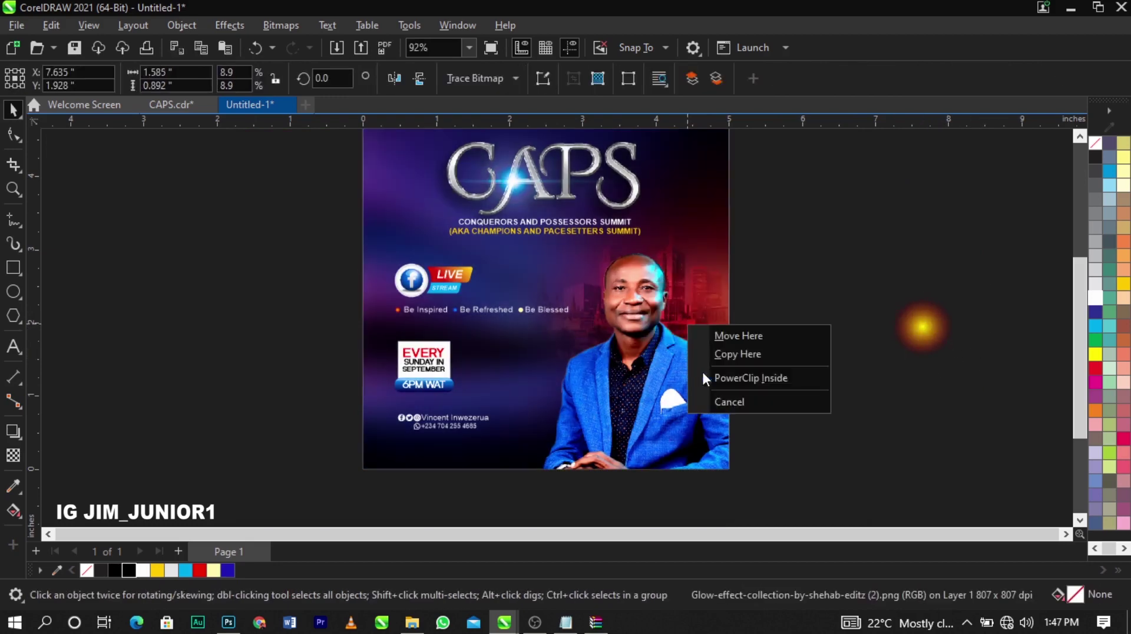
left_click(702, 373)
Edit the PowerClip contents, enlarging the yellow glow to about 4.32 by 2.43 inches and setting its merge mode to Screen
left_click(707, 329, "ctrl")
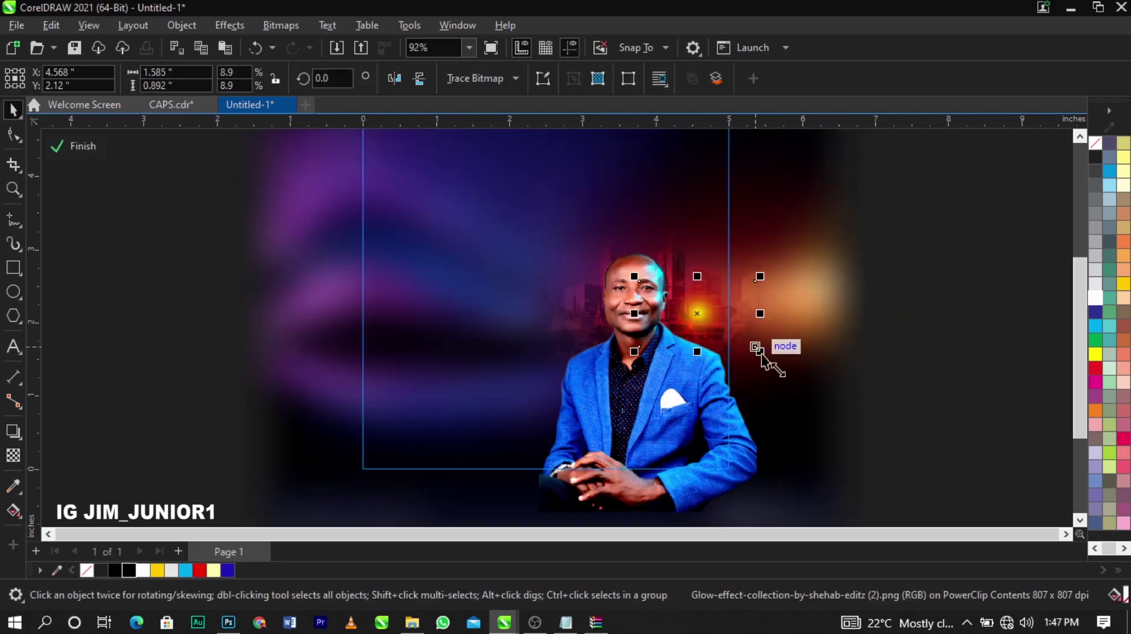
left_click_drag(759, 351, 828, 374)
left_click(13, 457)
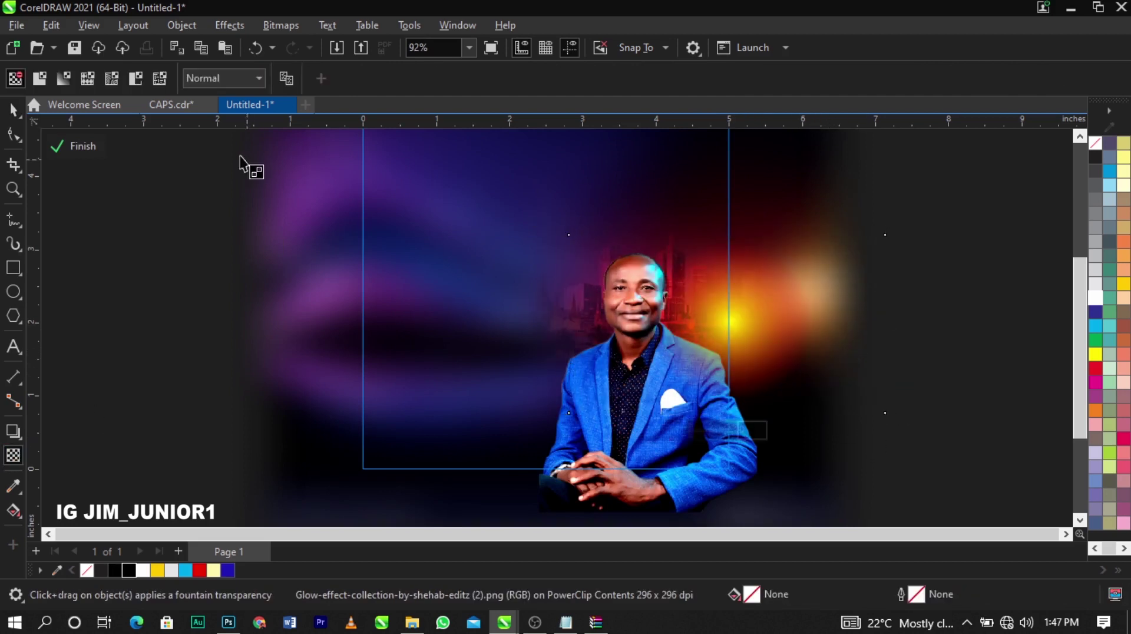
left_click(221, 78)
left_click(239, 398)
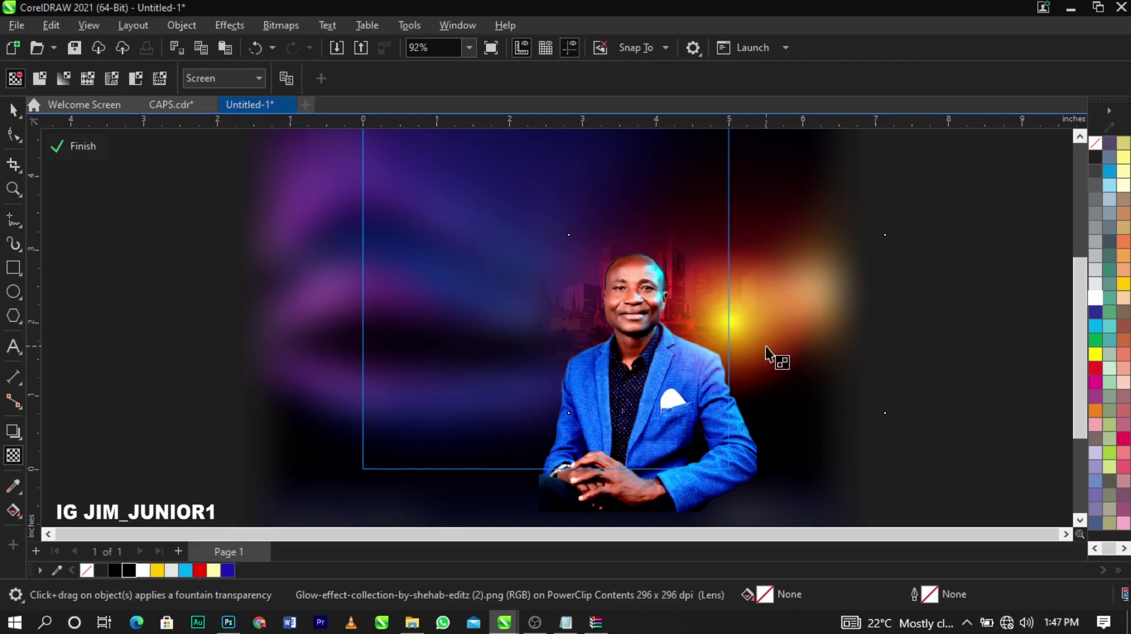
Enlarge the yellow glow further and reposition it just beyond the flyer's right edge, beside the man's shoulder
key("space")
left_click_drag(747, 345, 766, 360)
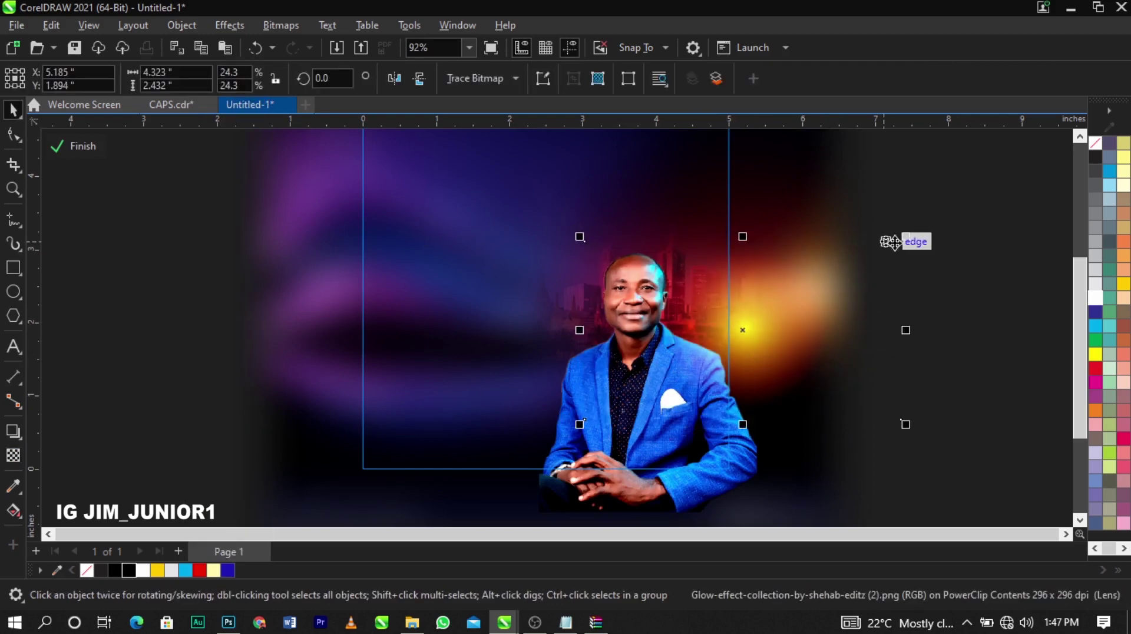
left_click_drag(903, 242, 924, 226)
left_click_drag(862, 278, 867, 284)
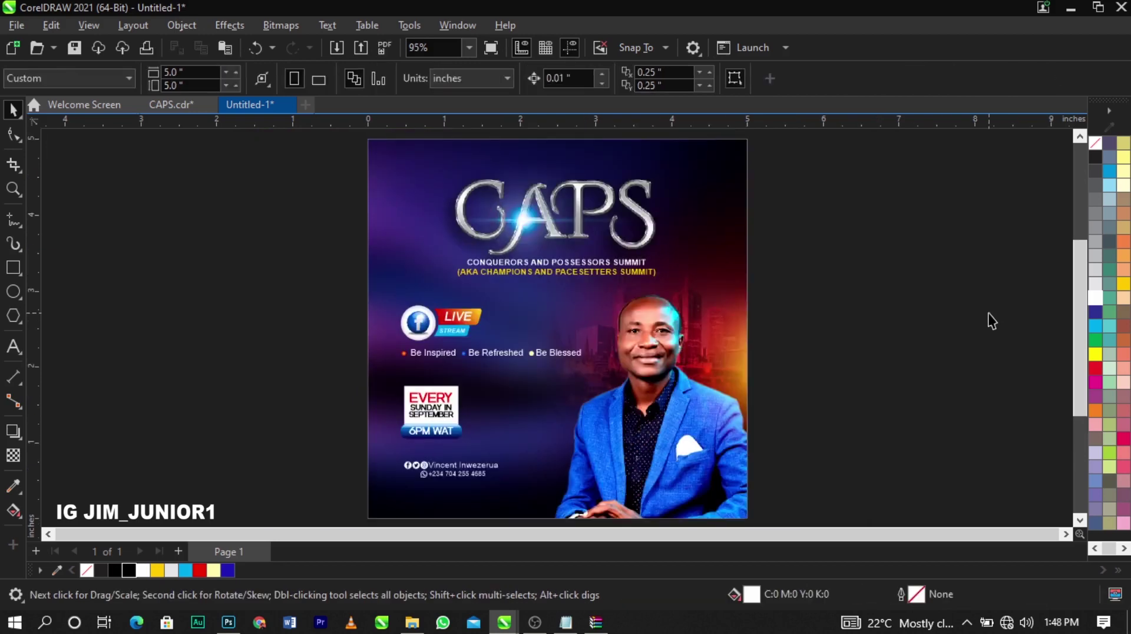
Show the flyer in a full-screen preview
right_click(988, 313)
left_click(998, 324)
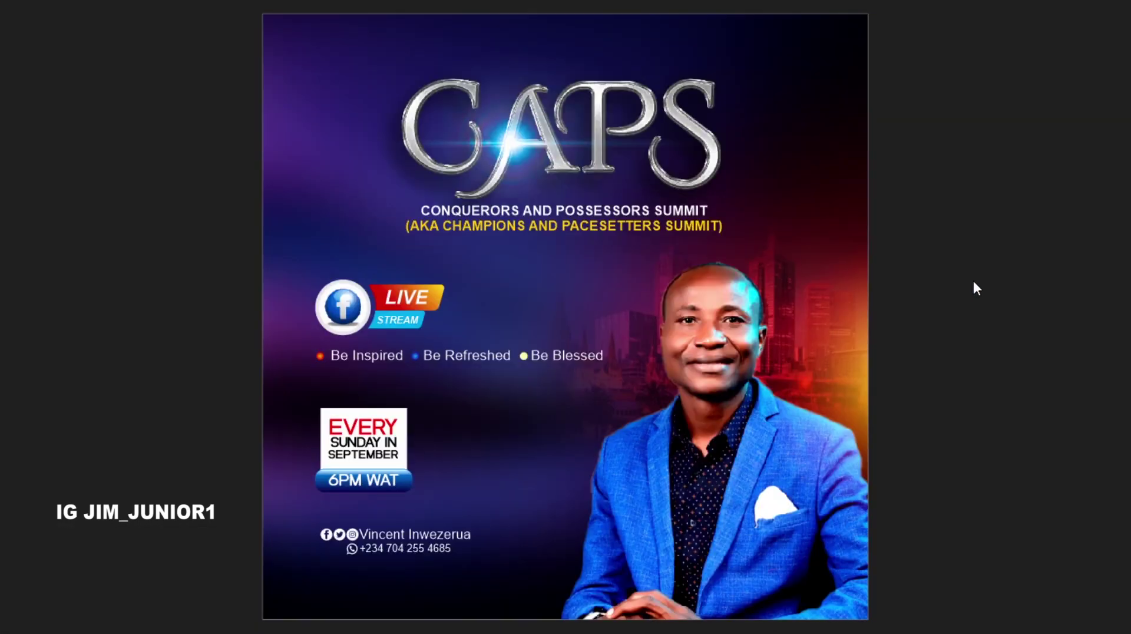